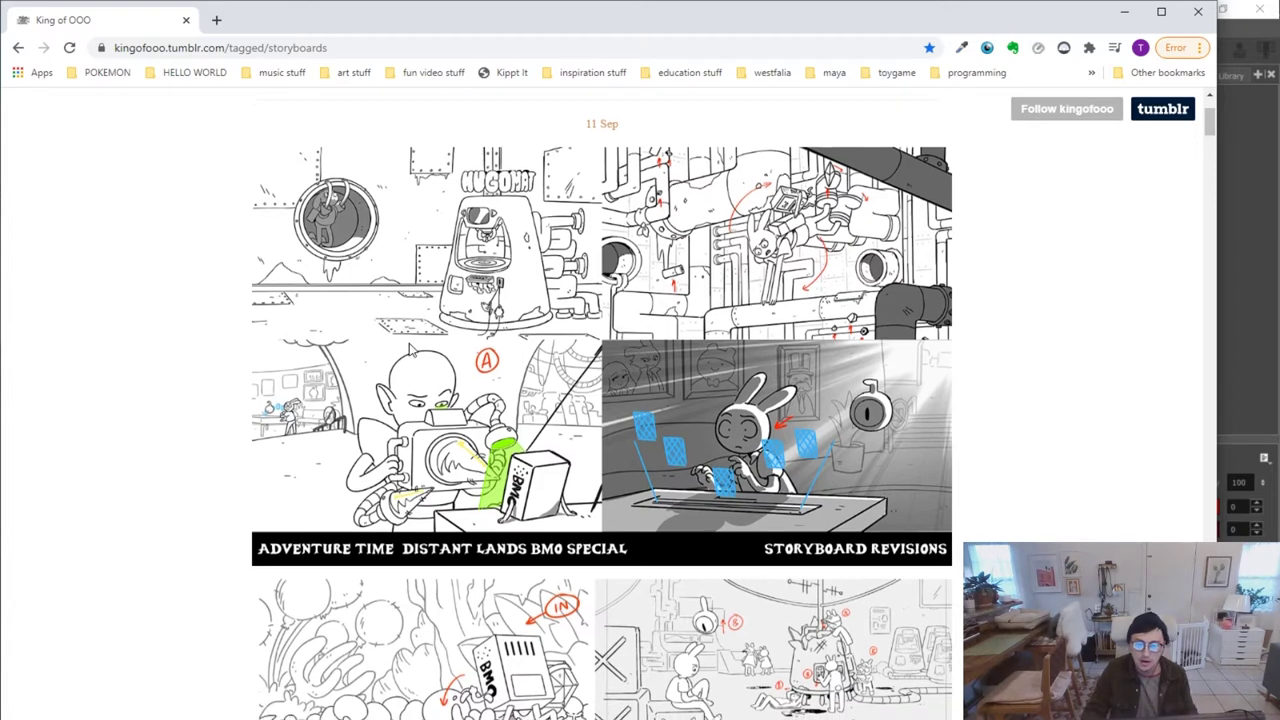
Look through the Adventure Time Distant Lands BMO Special storyboard revisions on the King of OOO blog
scroll(425, 365, down, 5)
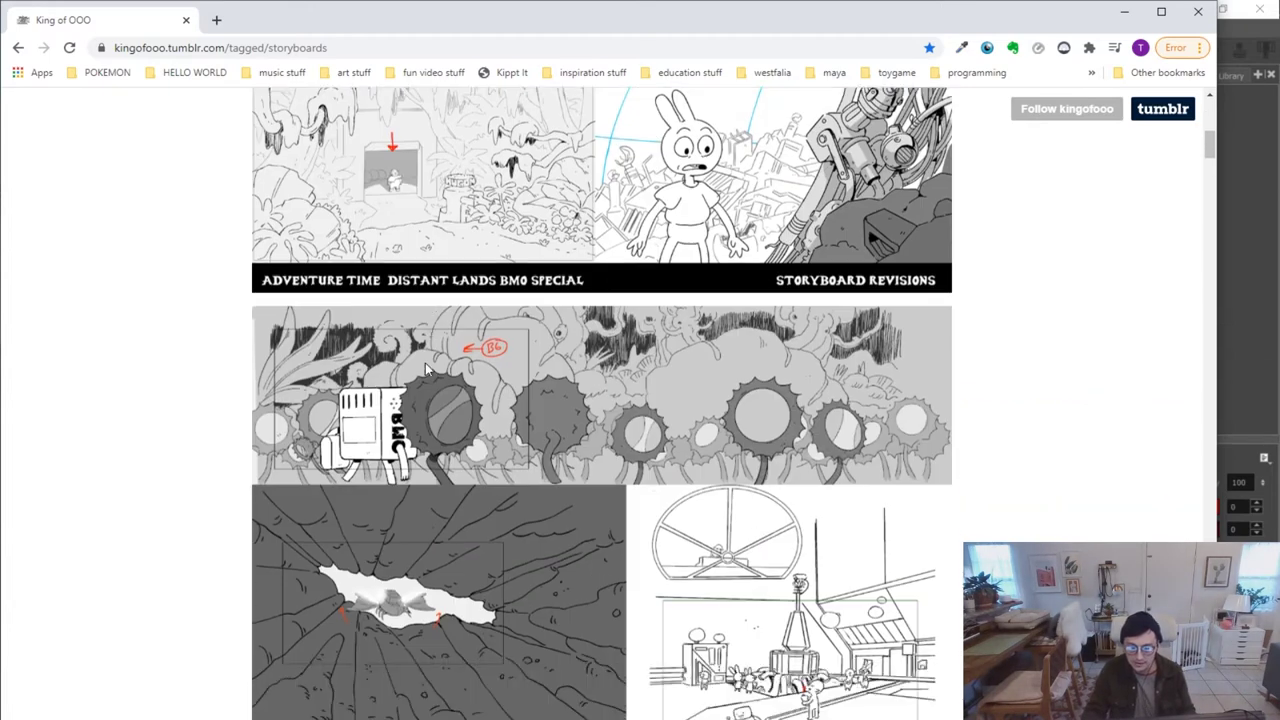
scroll(425, 365, down, 10)
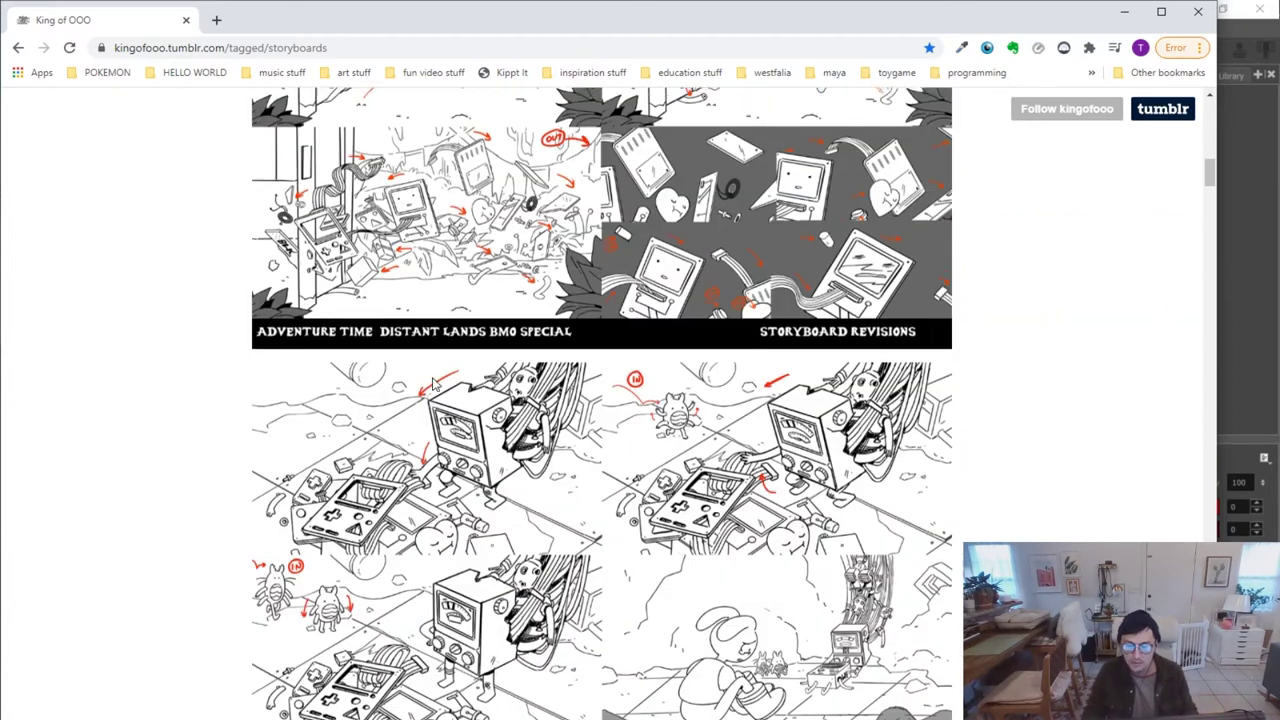
scroll(428, 410, down, 3)
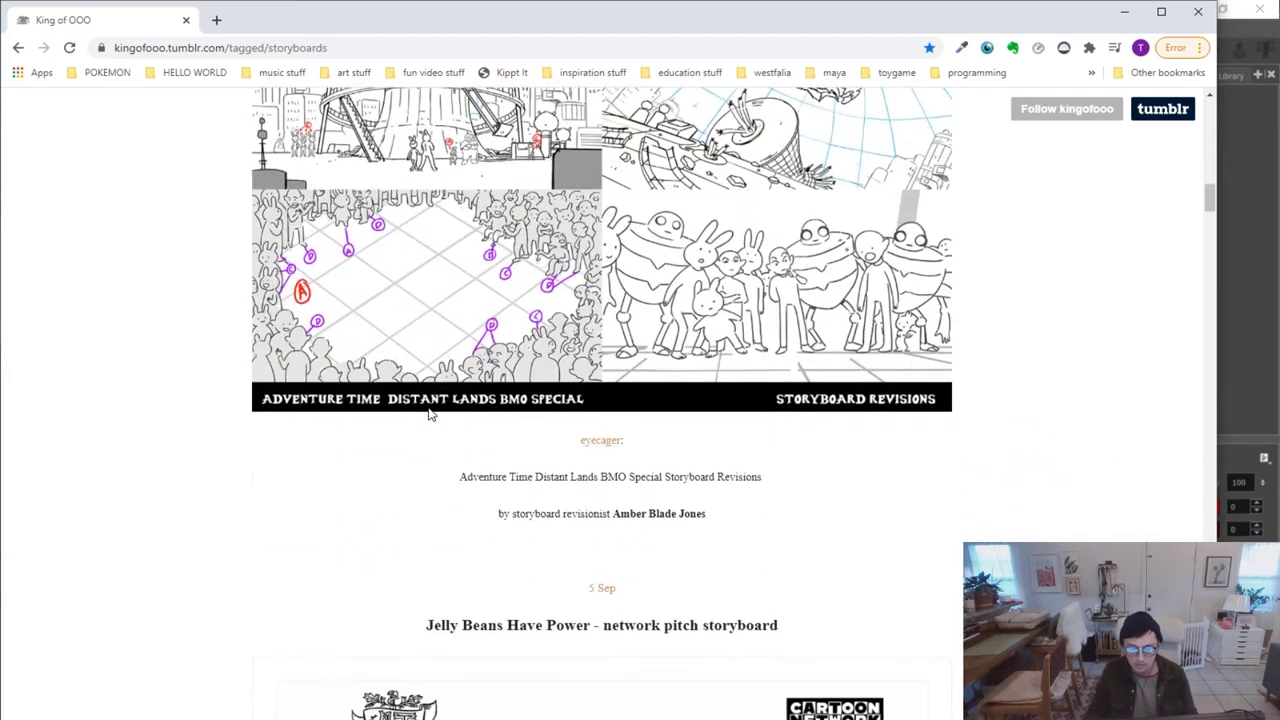
scroll(428, 412, up, 6)
scroll(410, 432, down, 6)
Page through the embedded "Jelly Beans Have Power" network pitch storyboard up to page 21
click(928, 330)
click(928, 330)
click(928, 330)
click(928, 330)
click(928, 330)
click(928, 330)
click(928, 330)
click(928, 330)
click(928, 330)
click(928, 330)
click(928, 330)
click(928, 330)
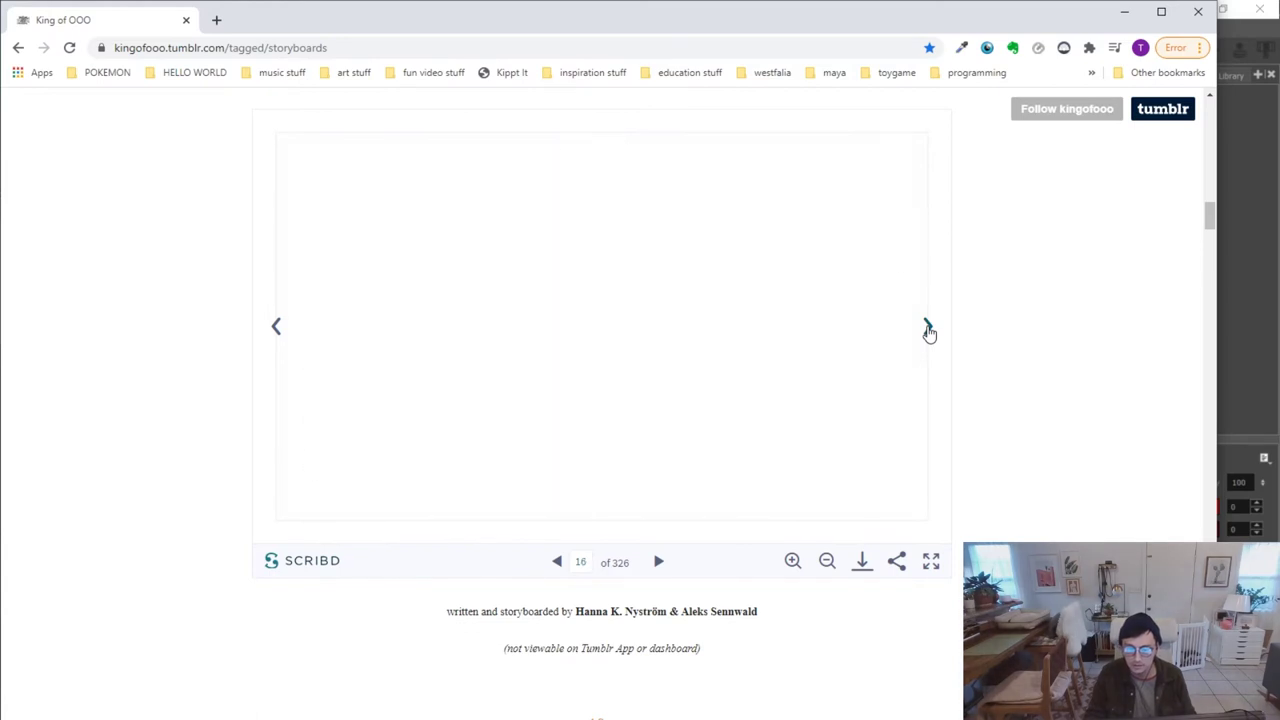
click(928, 330)
click(928, 330)
click(928, 330)
click(928, 330)
click(928, 330)
Read through the 4 Sep storyboard test with the private investigators, down to the "Come Along With Me" main title storyboard
scroll(815, 598, down, 7)
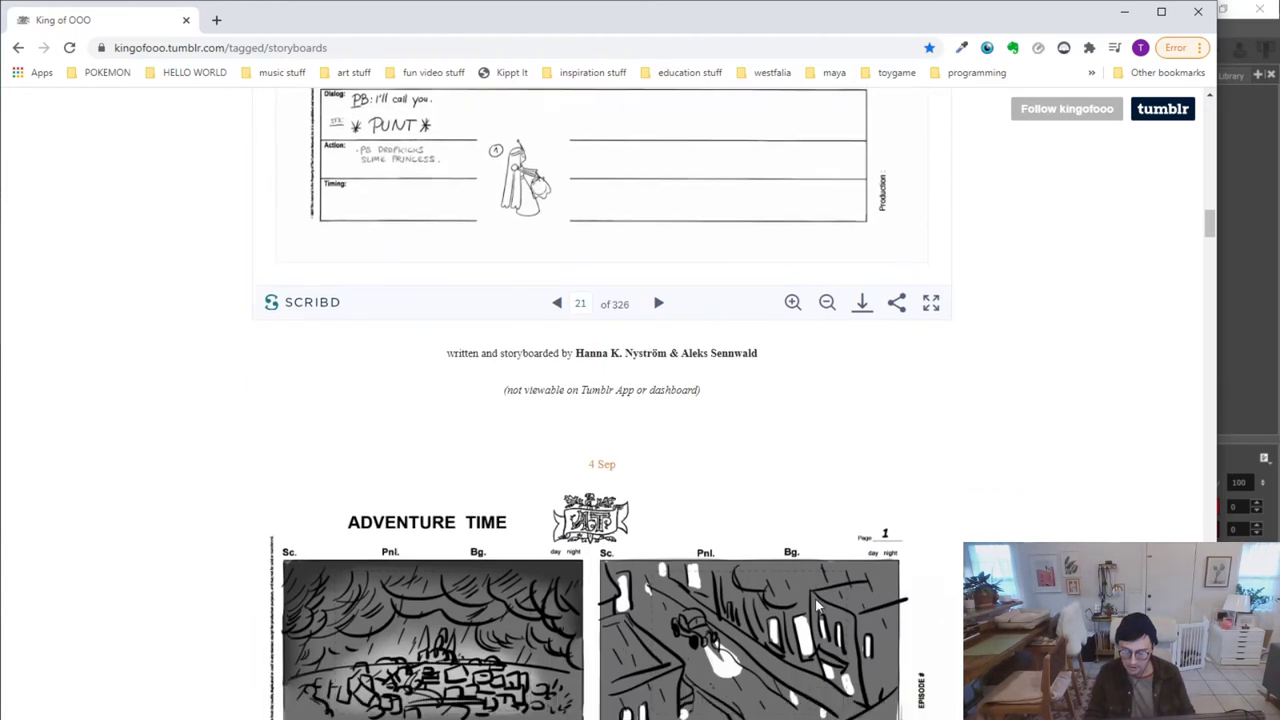
scroll(815, 600, down, 4)
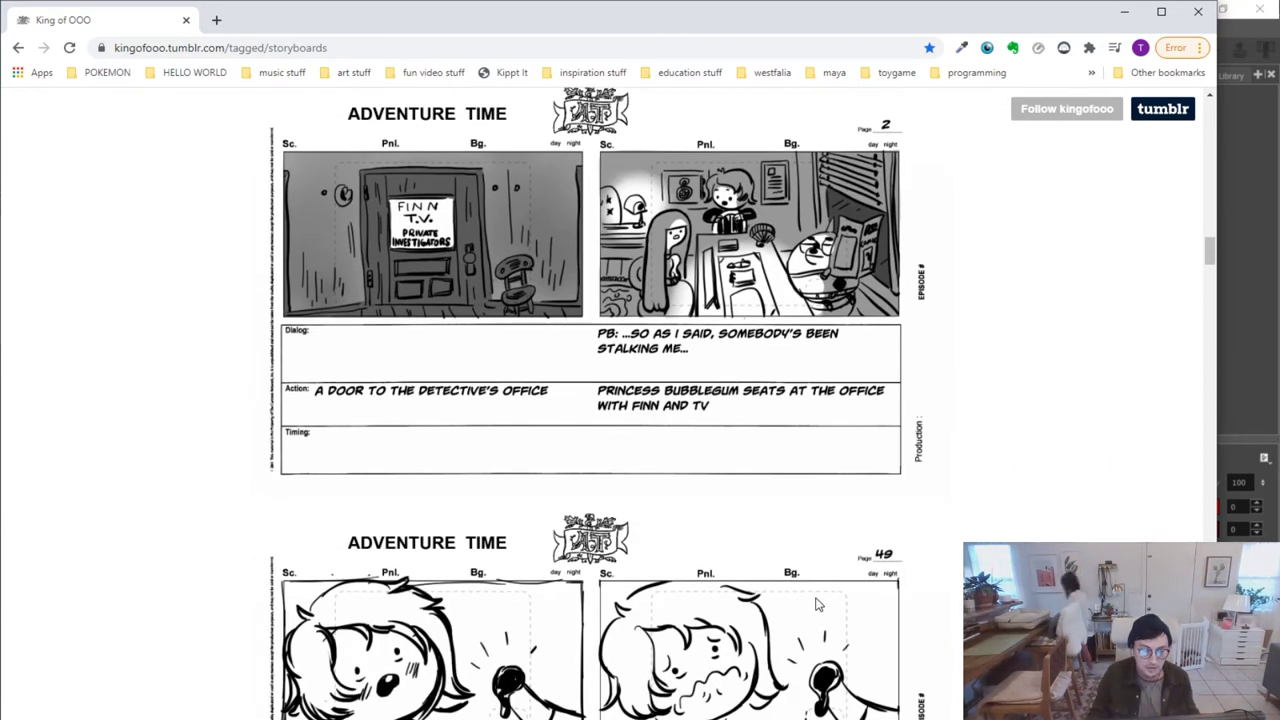
scroll(757, 578, down, 3)
scroll(757, 580, down, 9)
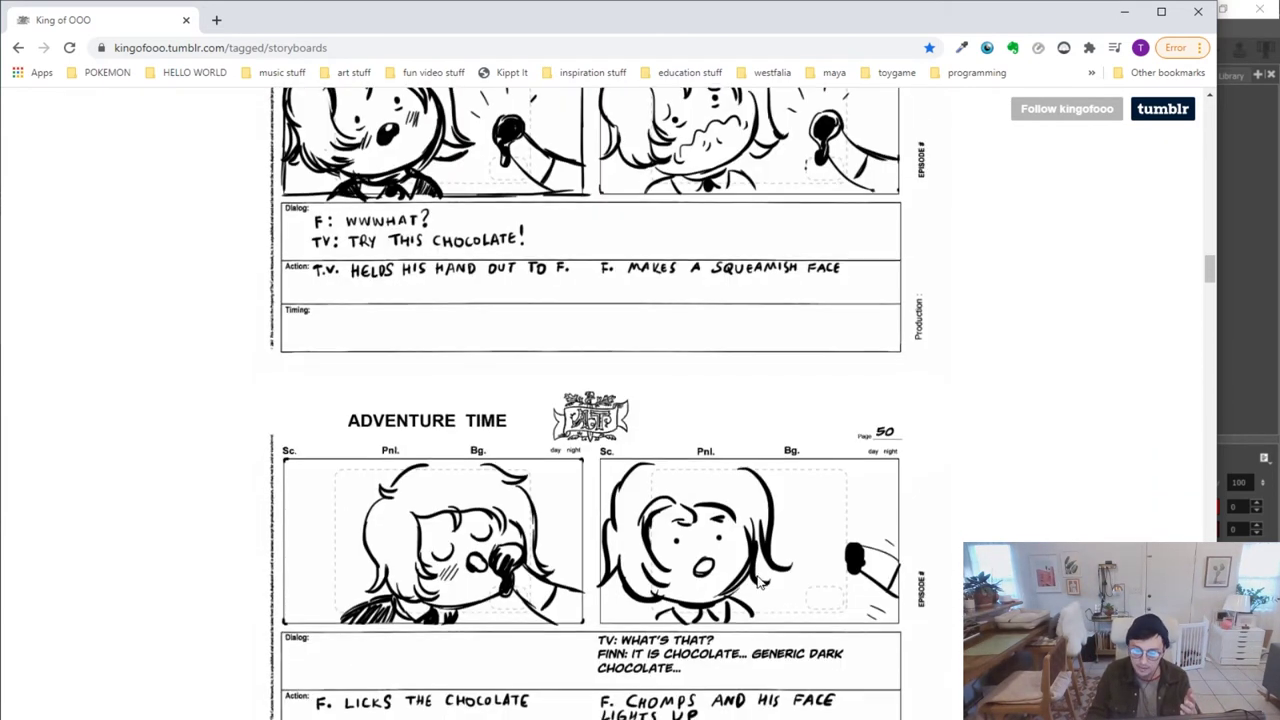
scroll(757, 582, down, 8)
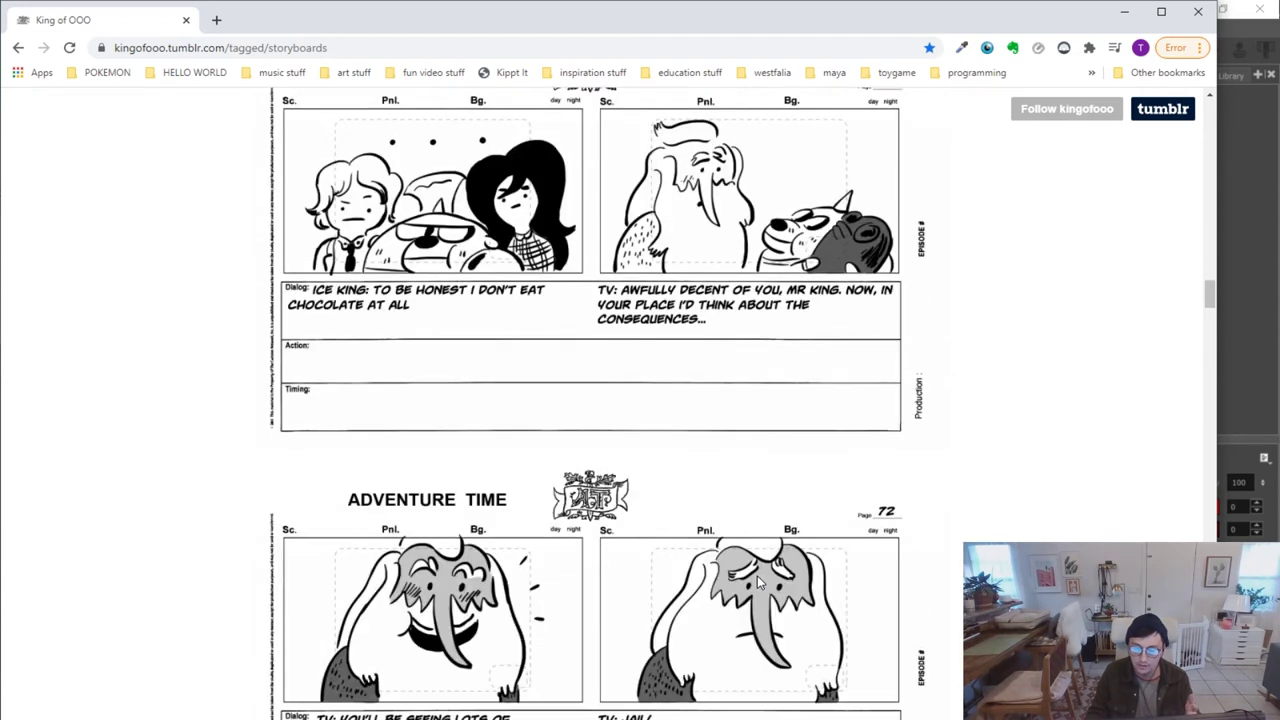
scroll(757, 590, down, 10)
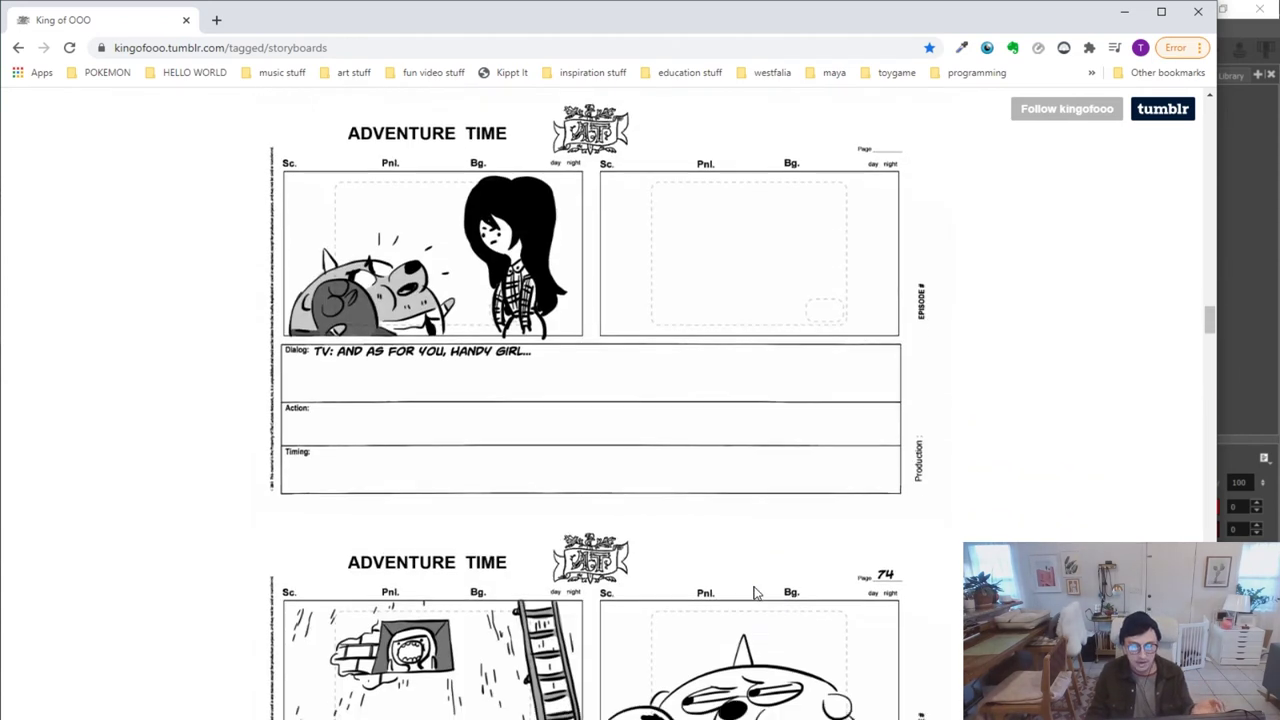
scroll(757, 596, down, 12)
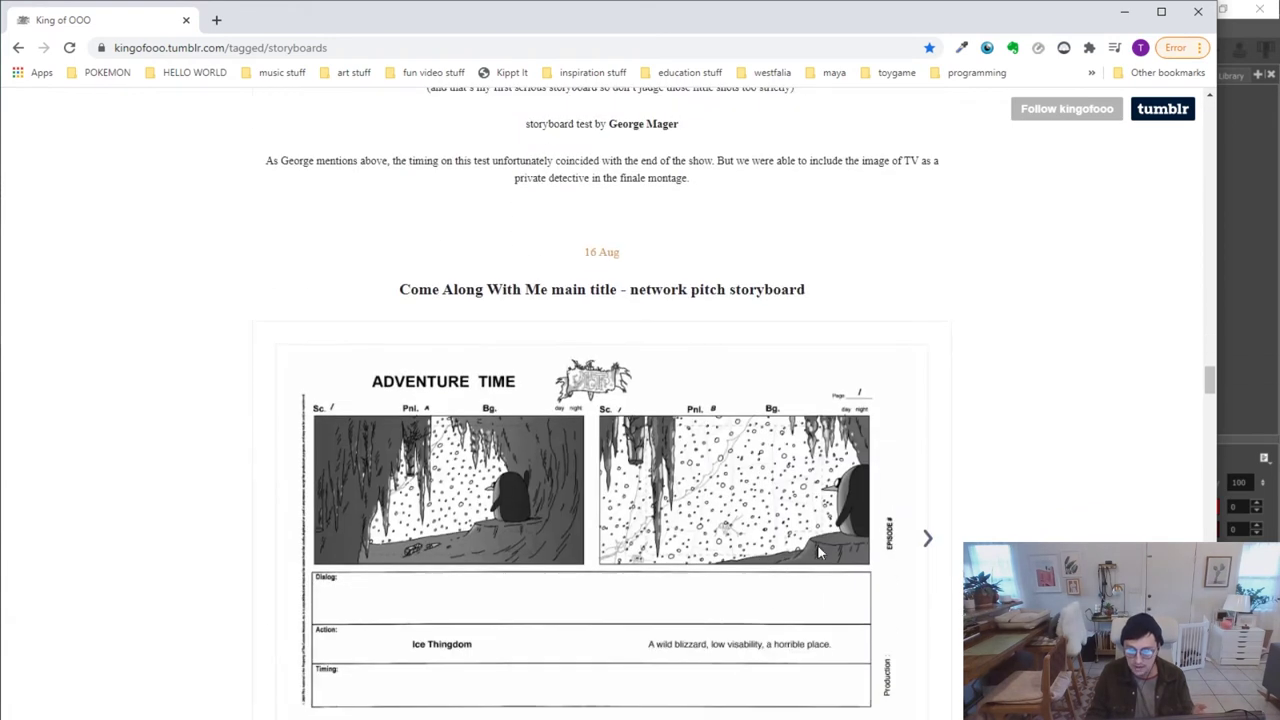
Page through the "Come Along With Me" main title network pitch storyboard to page 23, then turn back
click(929, 541)
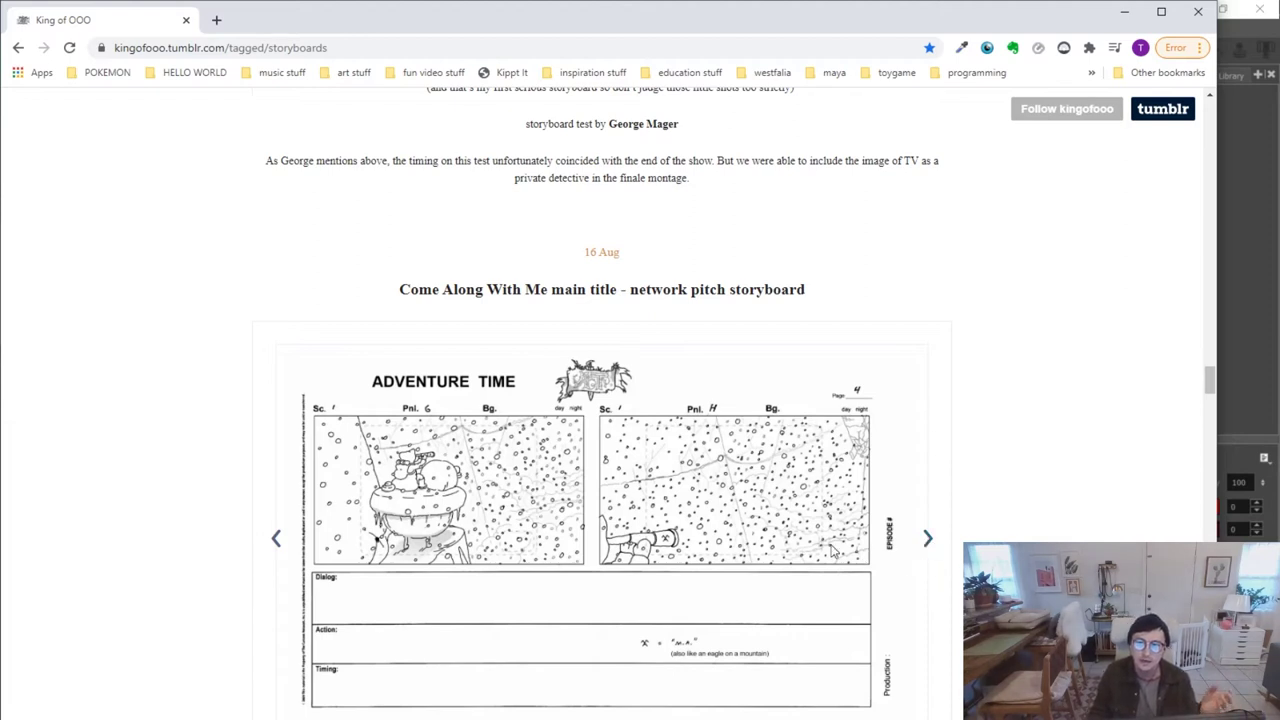
click(928, 541)
click(928, 543)
click(928, 543)
click(928, 543)
click(928, 543)
click(928, 541)
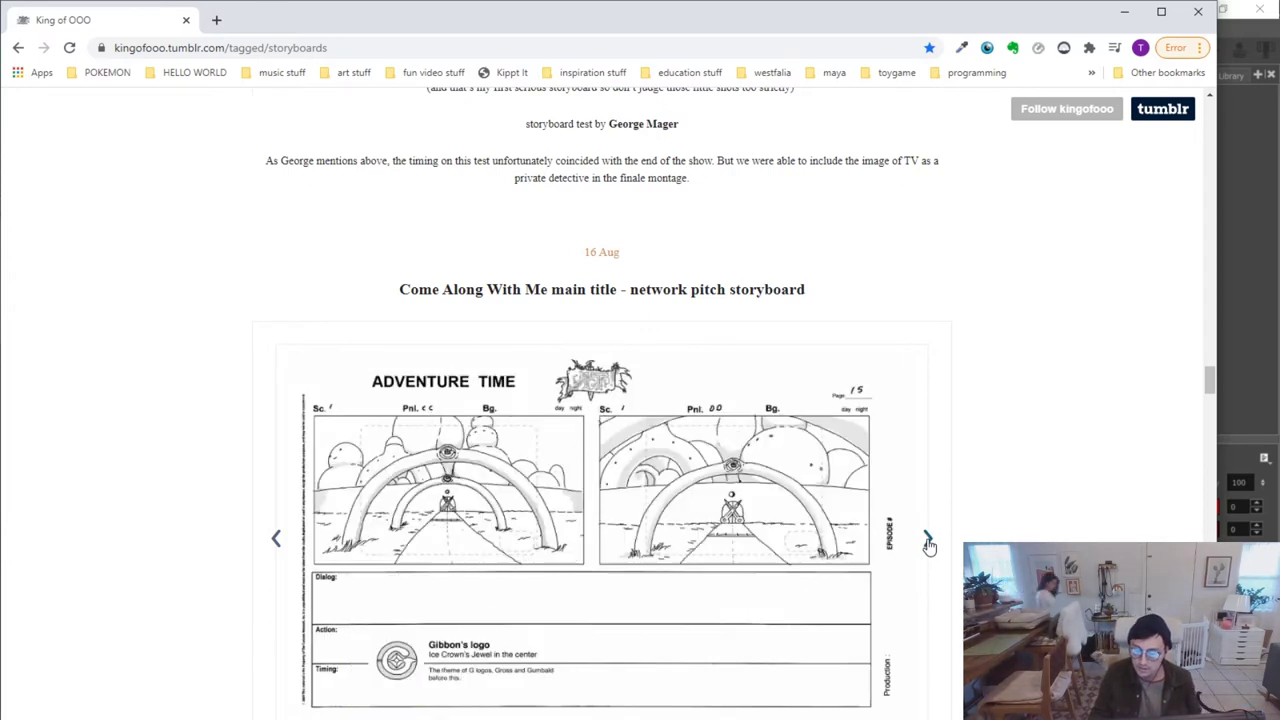
click(928, 541)
click(928, 541)
click(928, 541)
click(928, 541)
click(928, 541)
click(928, 541)
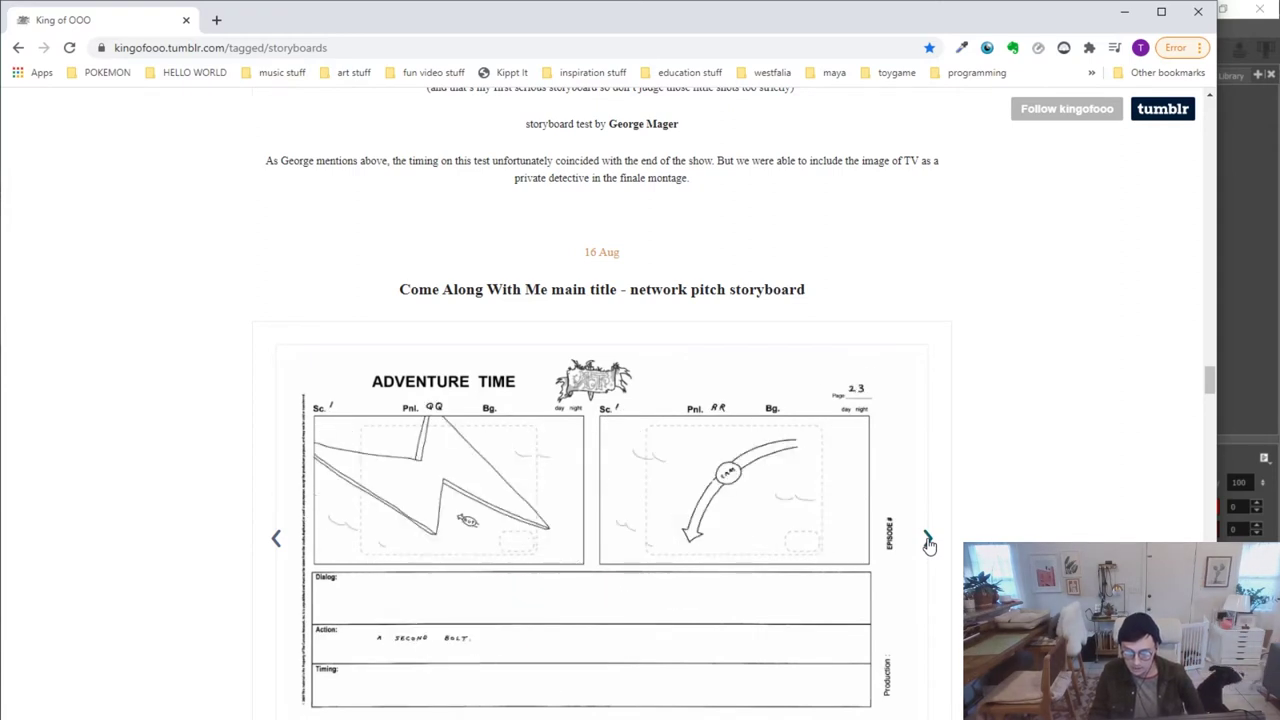
click(273, 541)
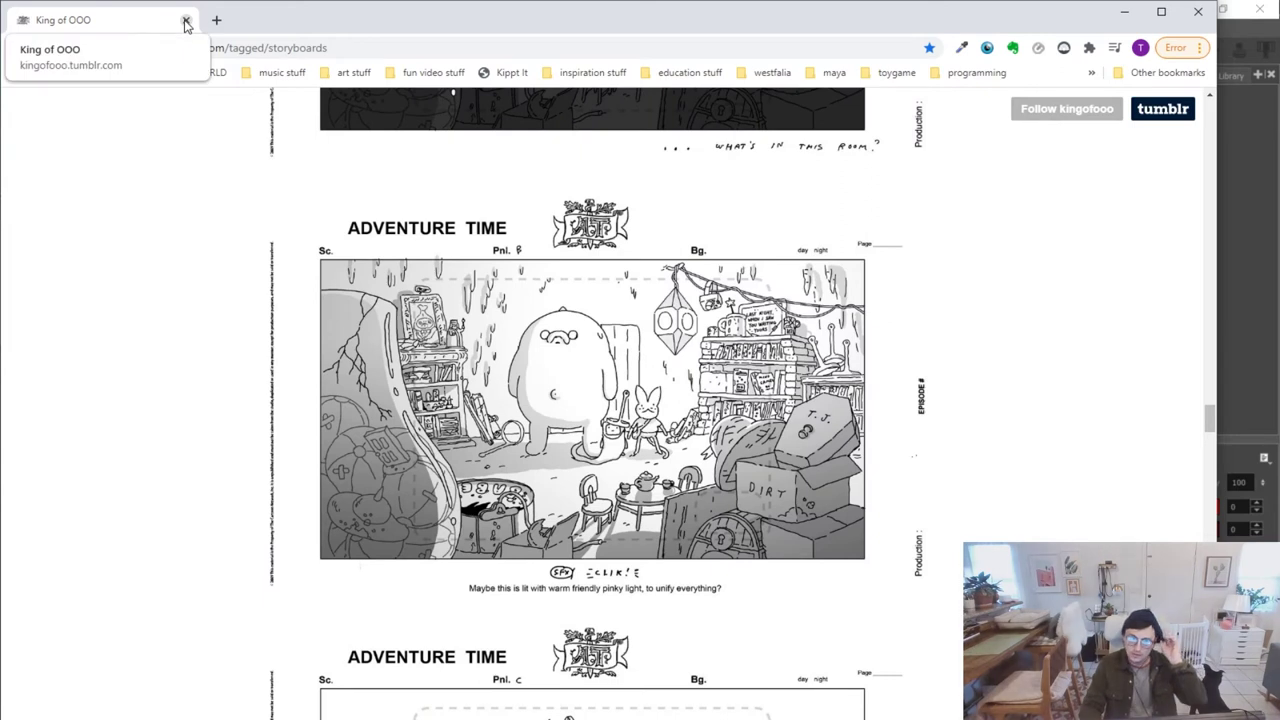
Close the King of OOO page and advance the review panels in Storyboard Pro to "THE COMMANDMENTS"
click(185, 22)
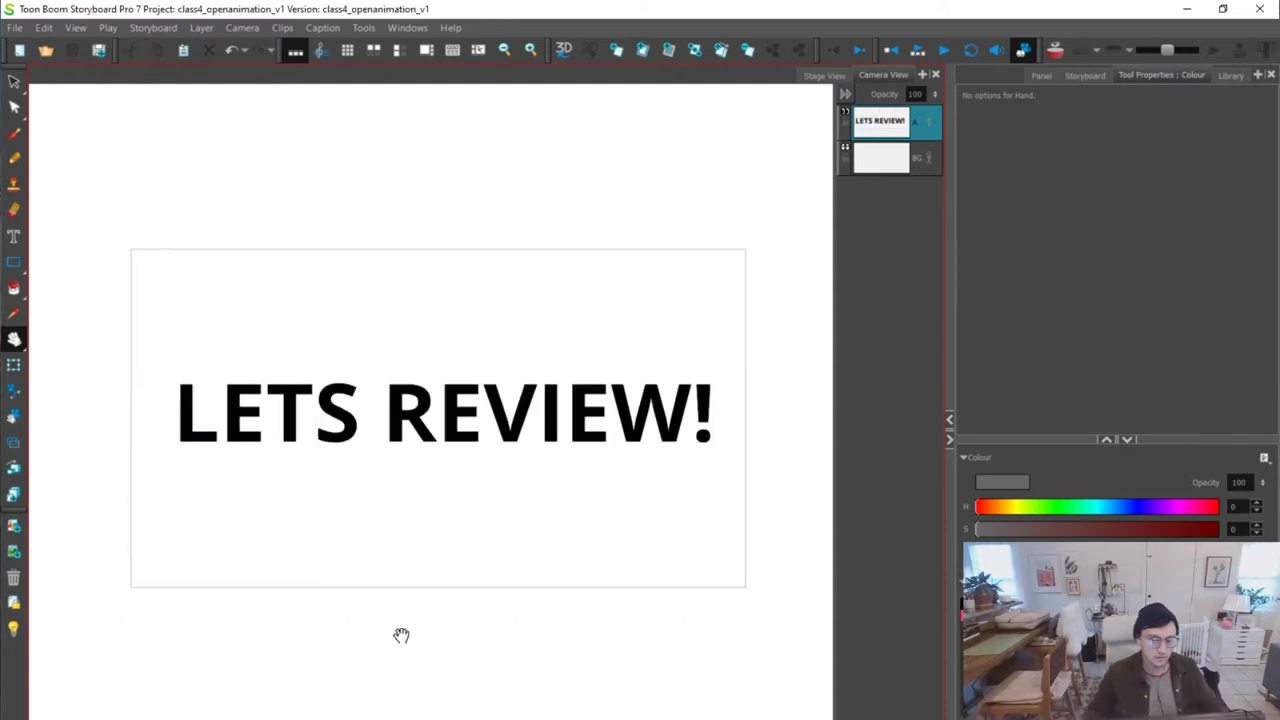
key(o)
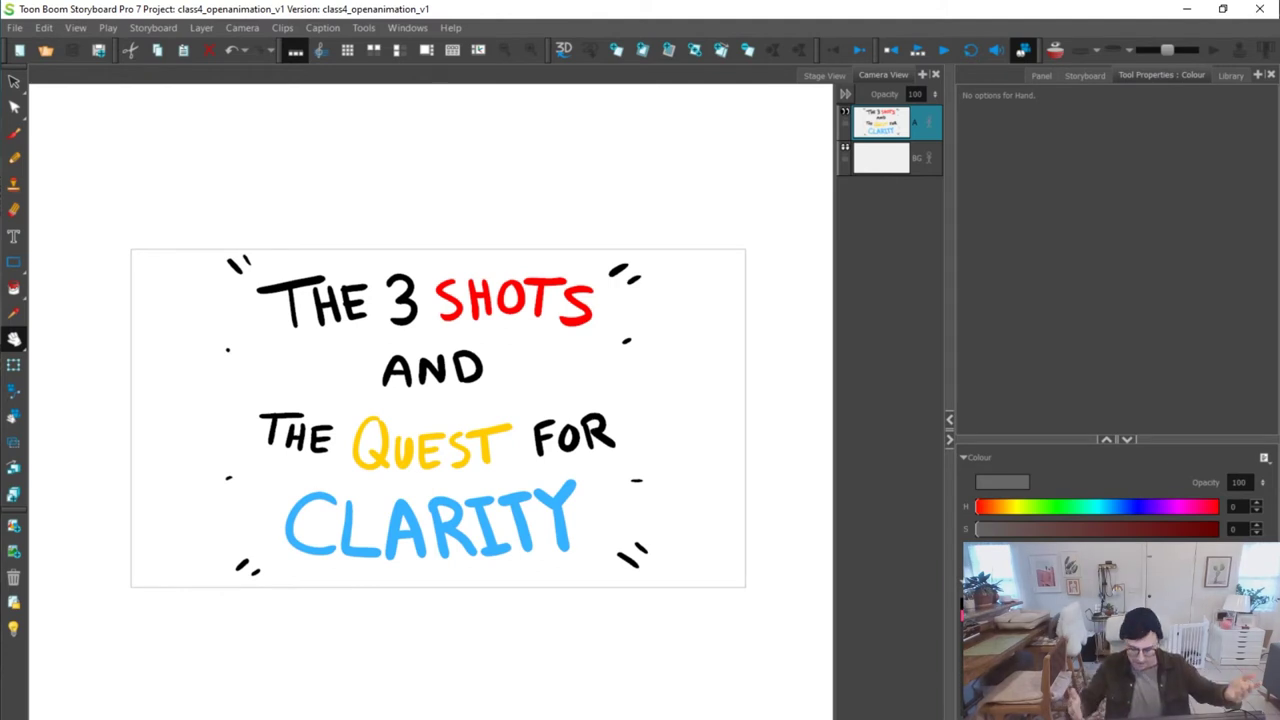
key(Right)
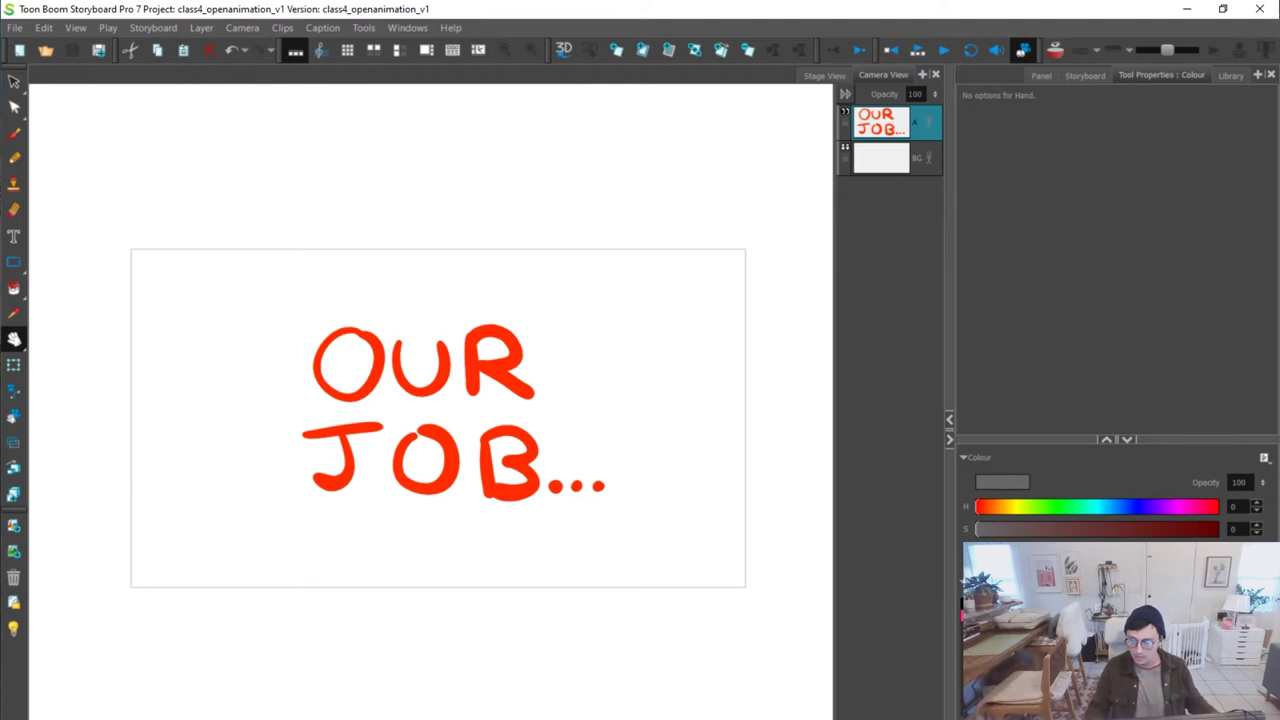
key(period)
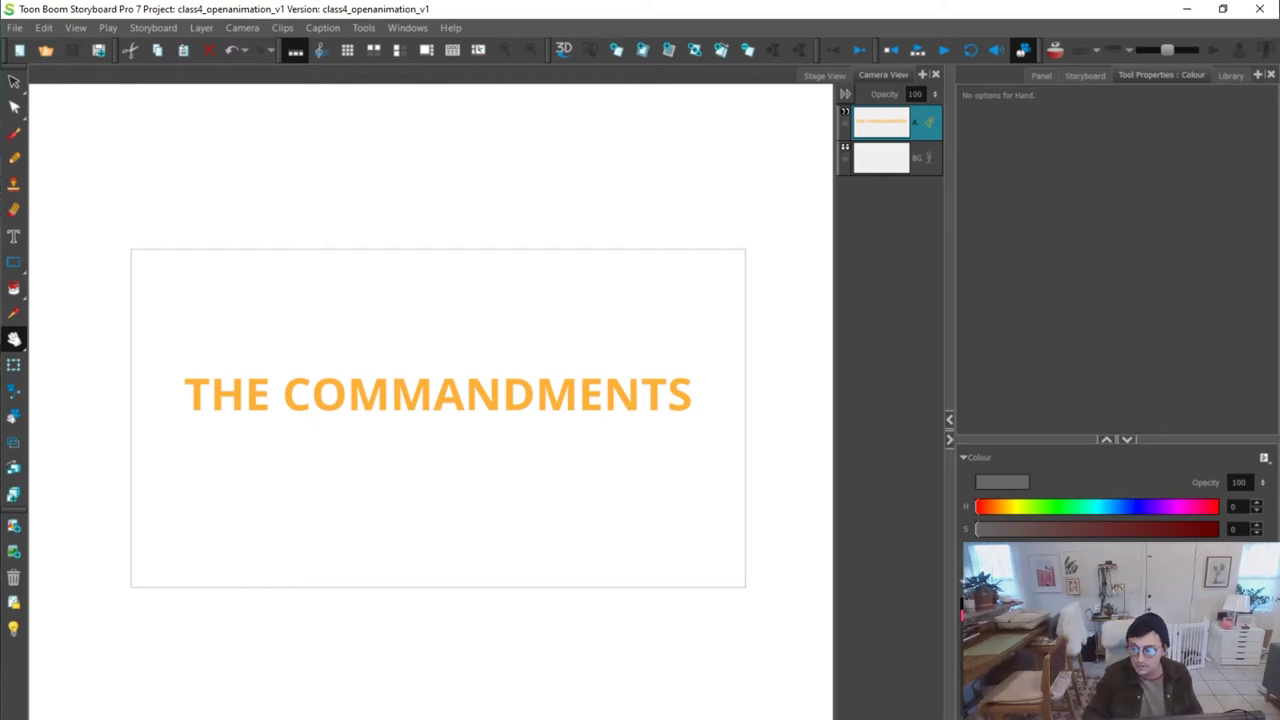
Present the commandment panels one by one, from simple, clear acting poses to keeping clear screen direction
key(g)
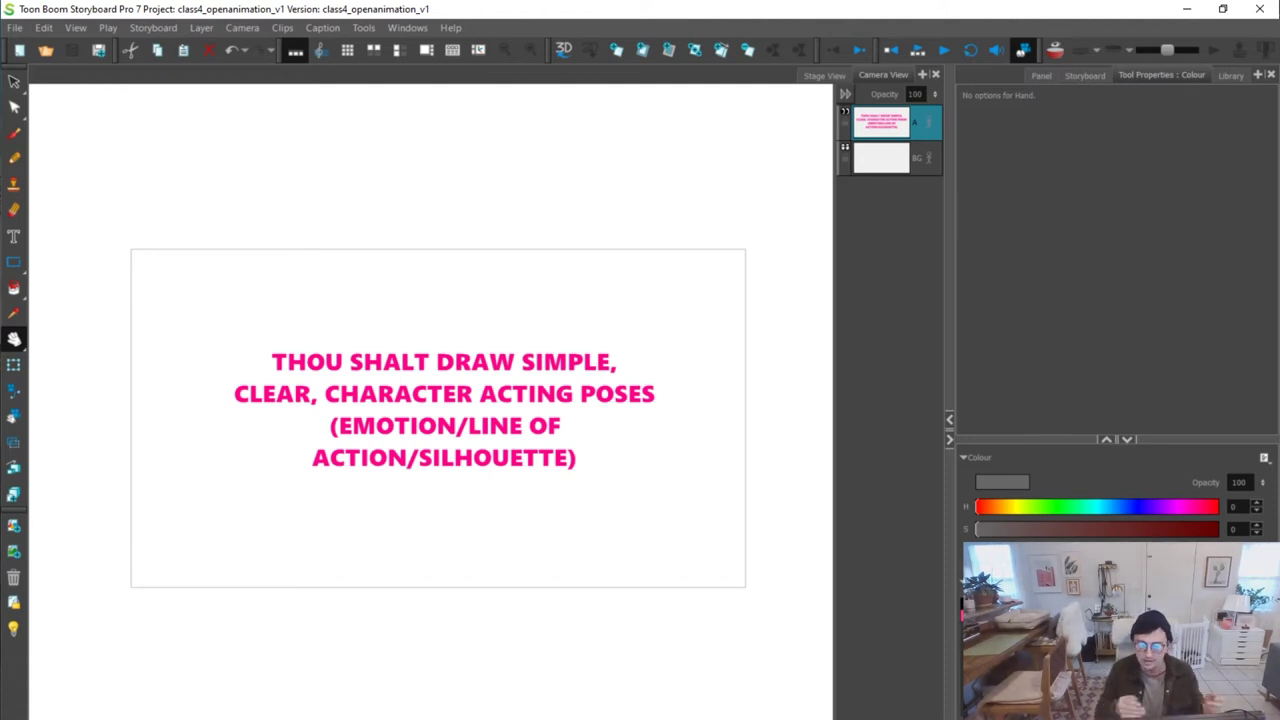
key(Right)
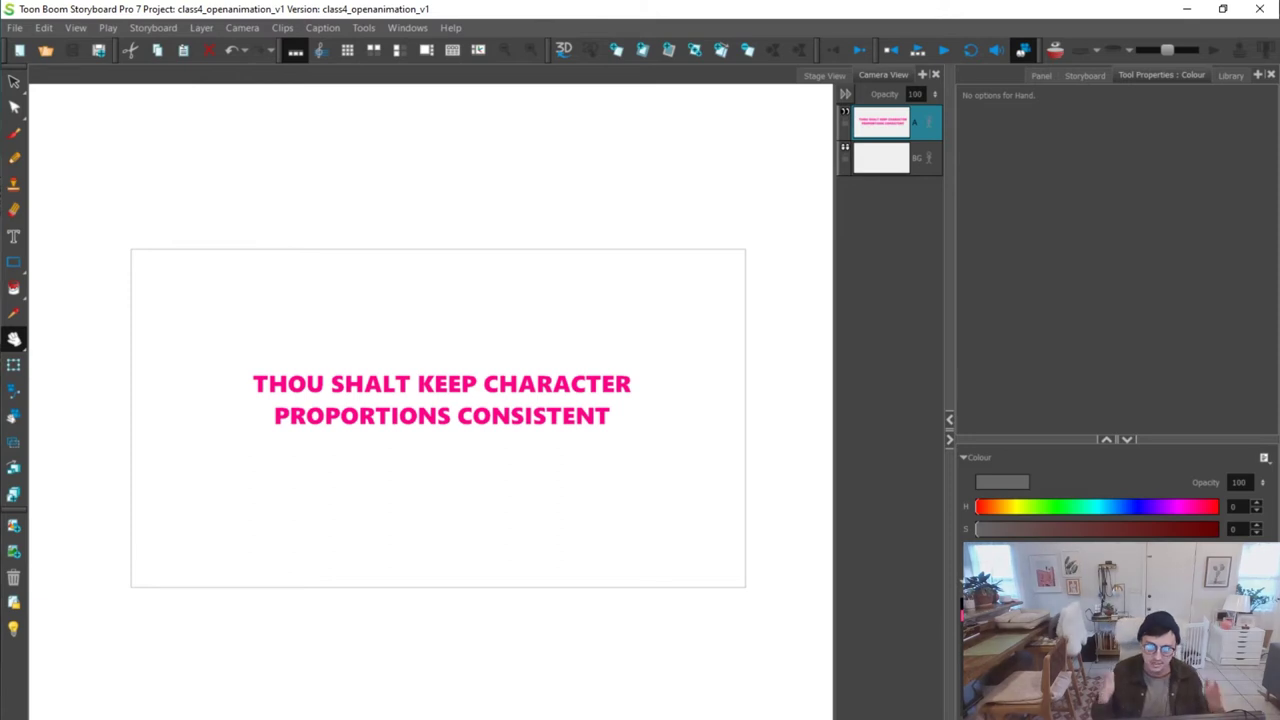
key(Right)
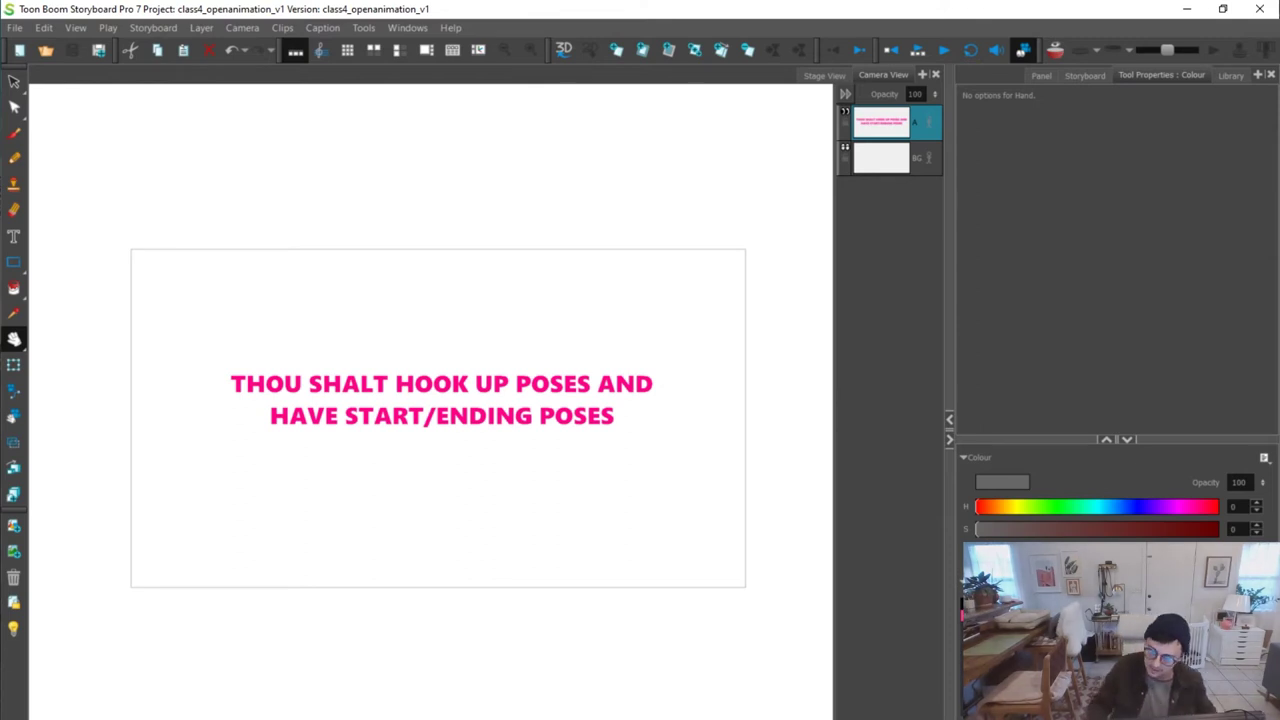
key(Right)
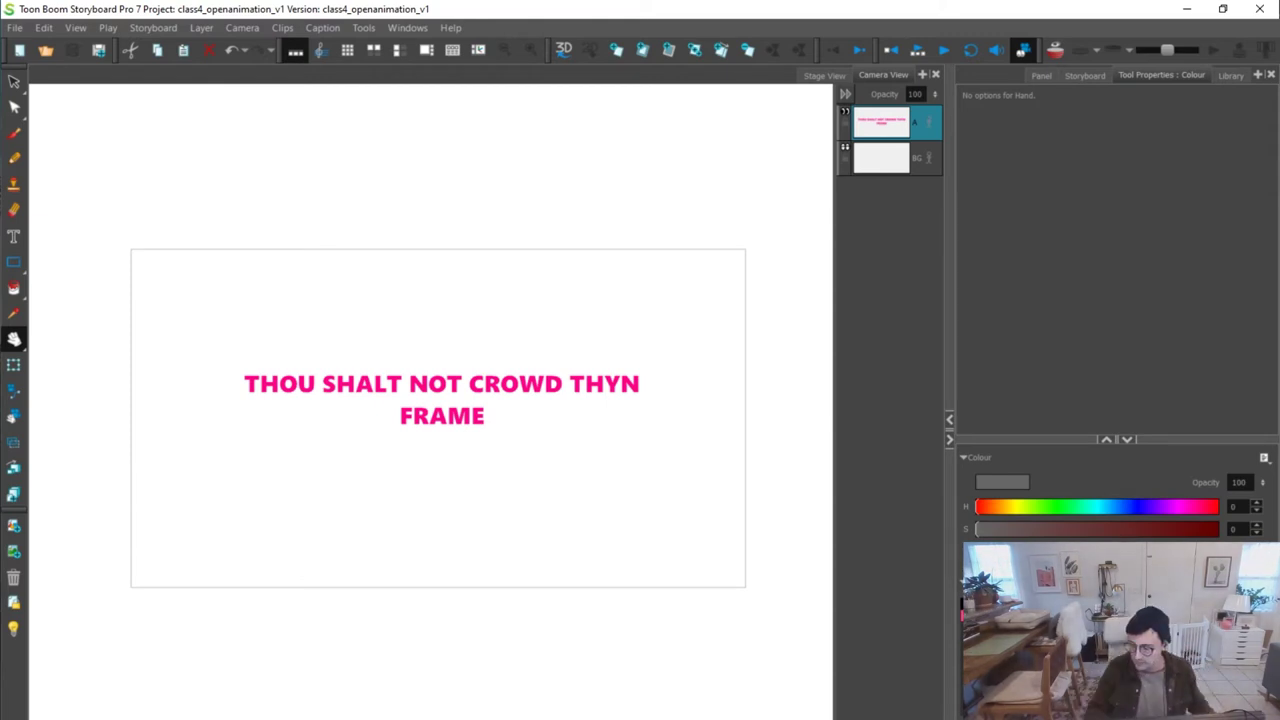
key(Right)
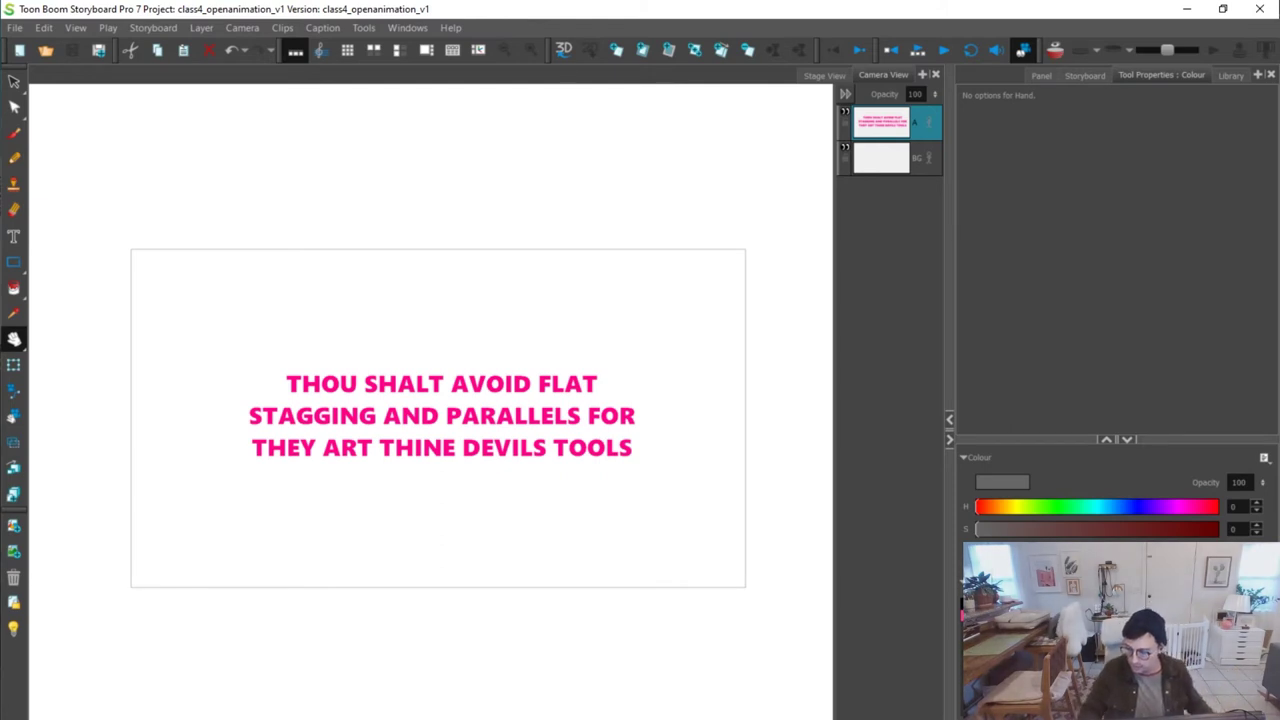
key(Right)
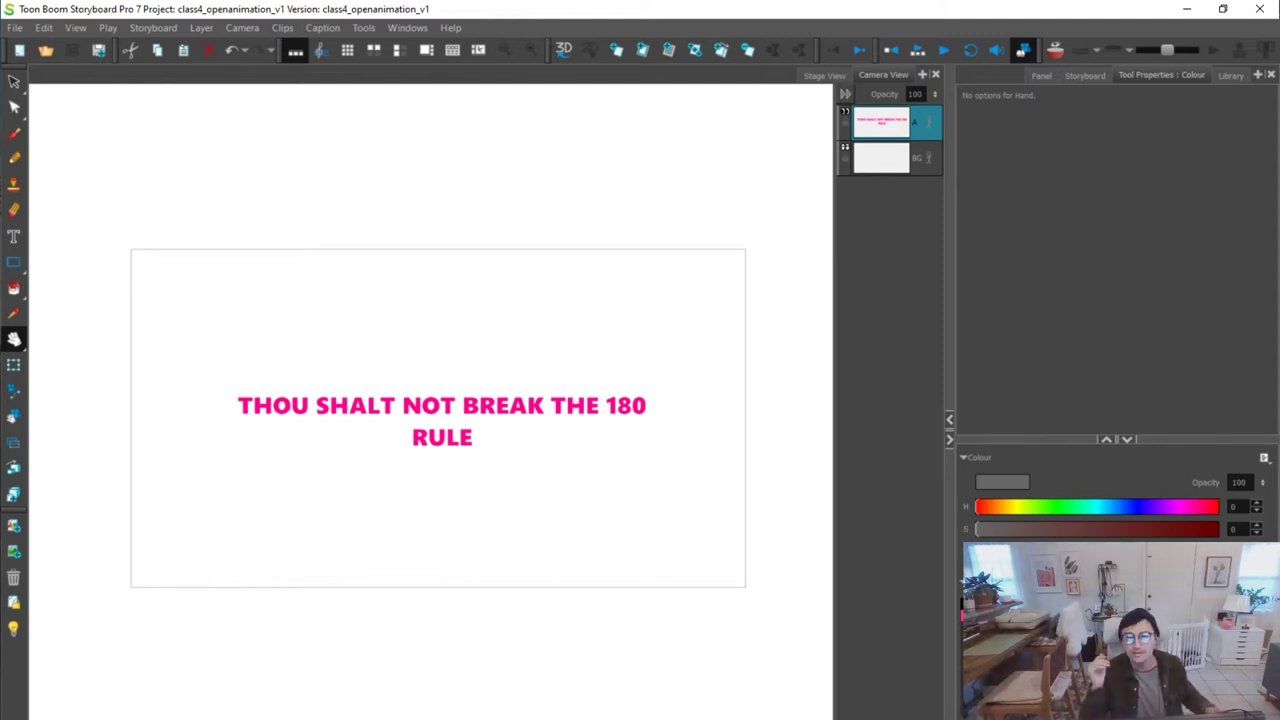
key(g)
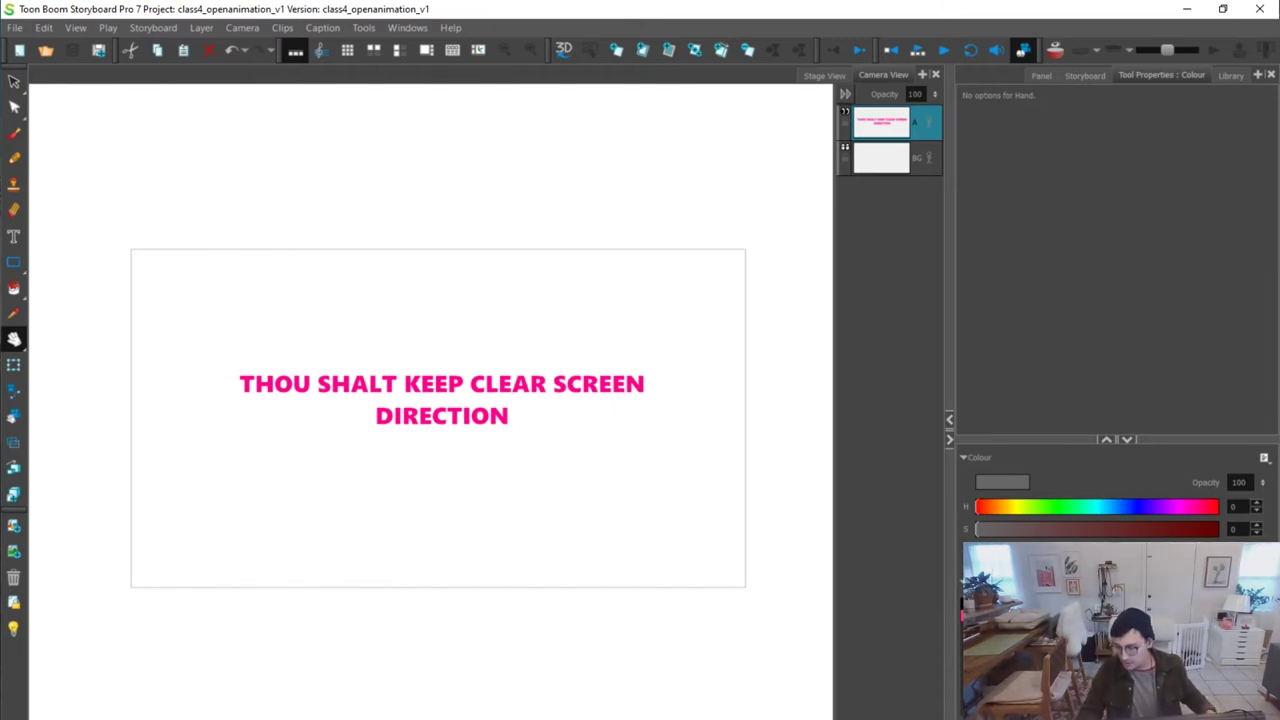
Show the jump cuts commandment, revisit the screen direction panel, and advance to the "Draw a character design from the given prompt." panel
key(Right)
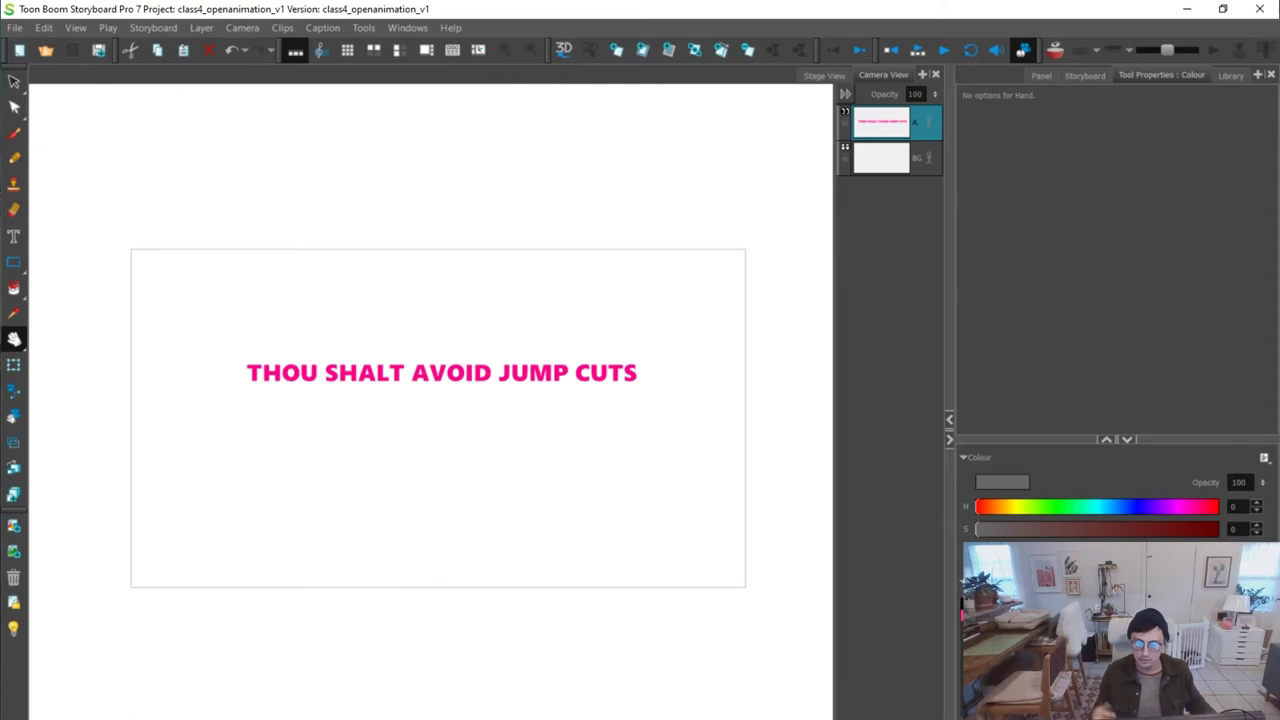
key(g)
key(i)
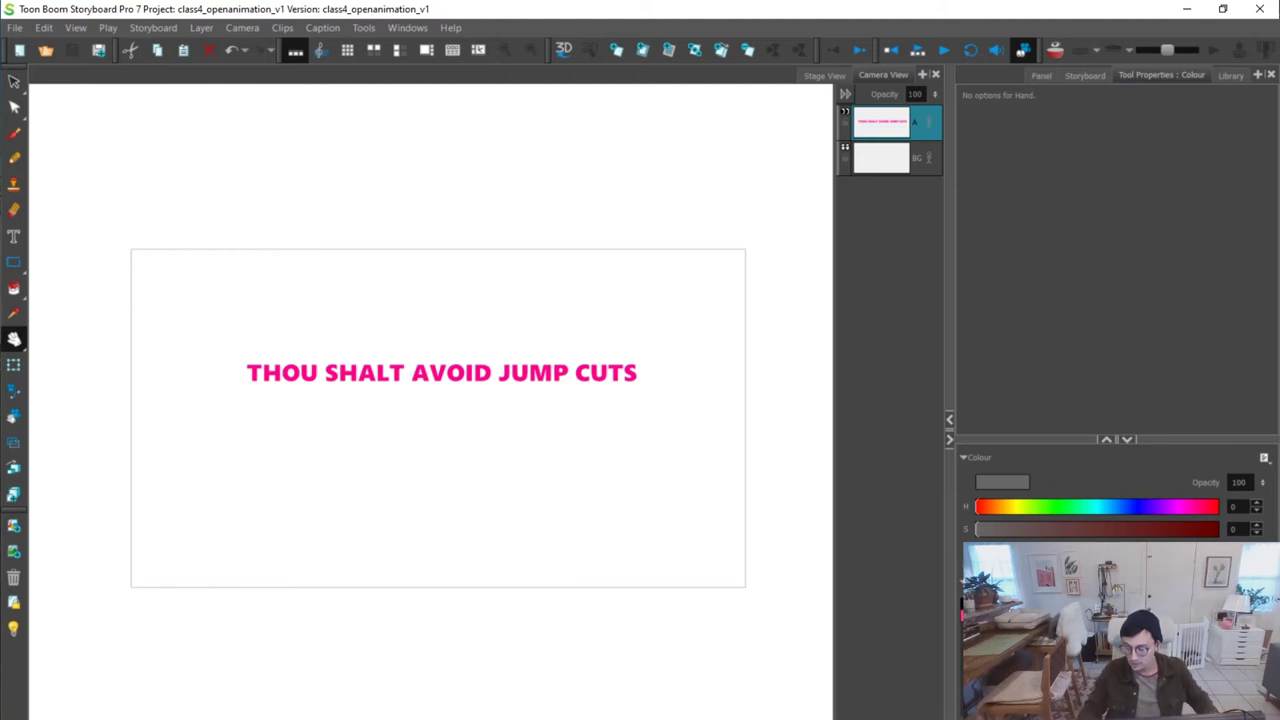
key(o)
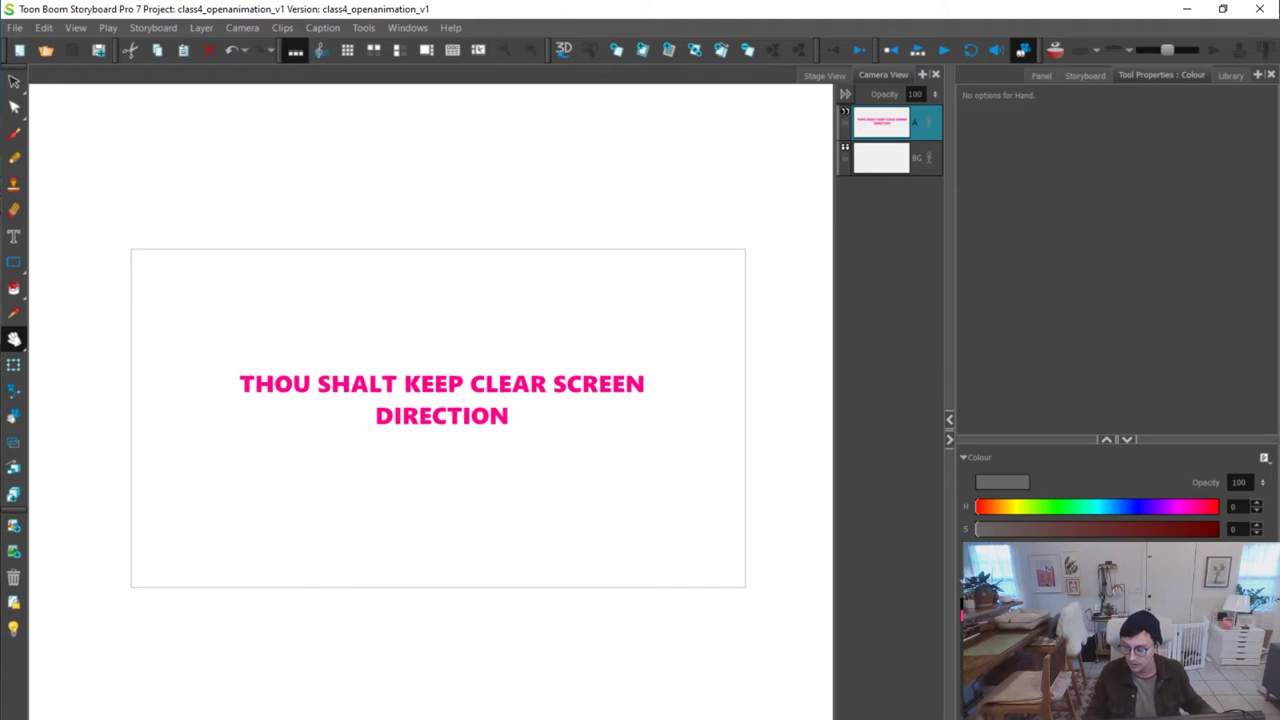
key(Right)
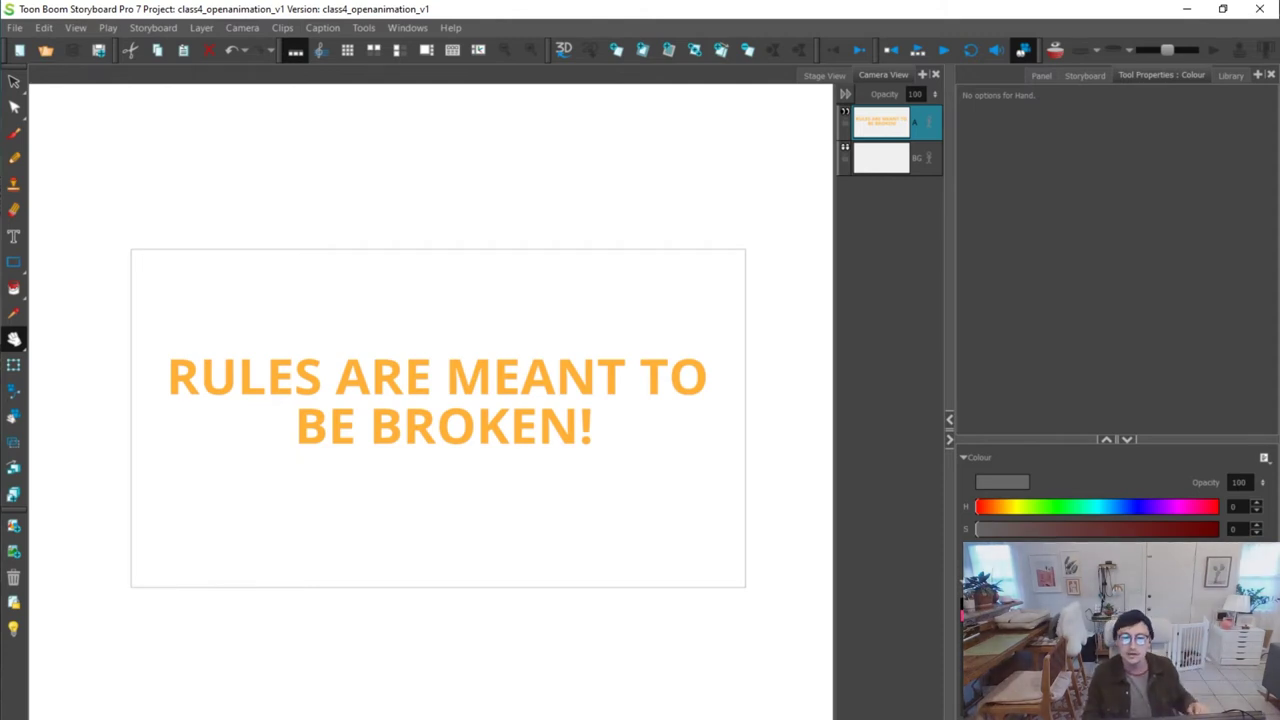
key(g)
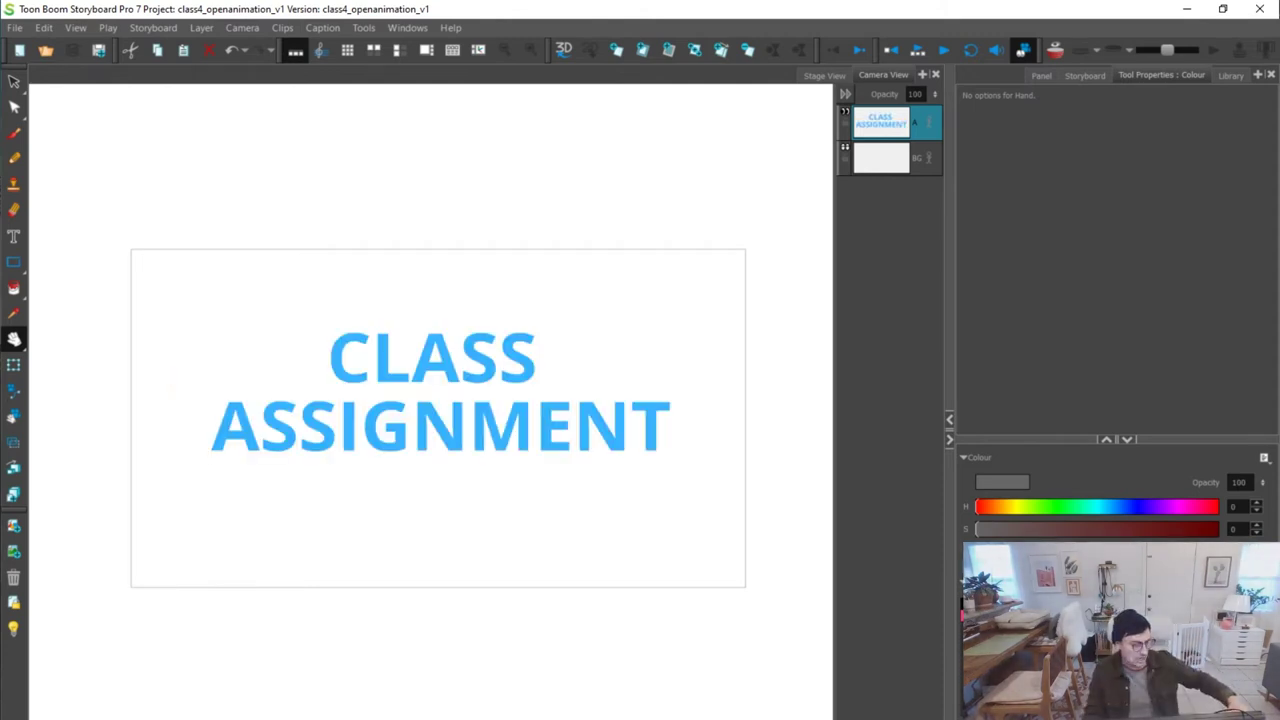
key(f)
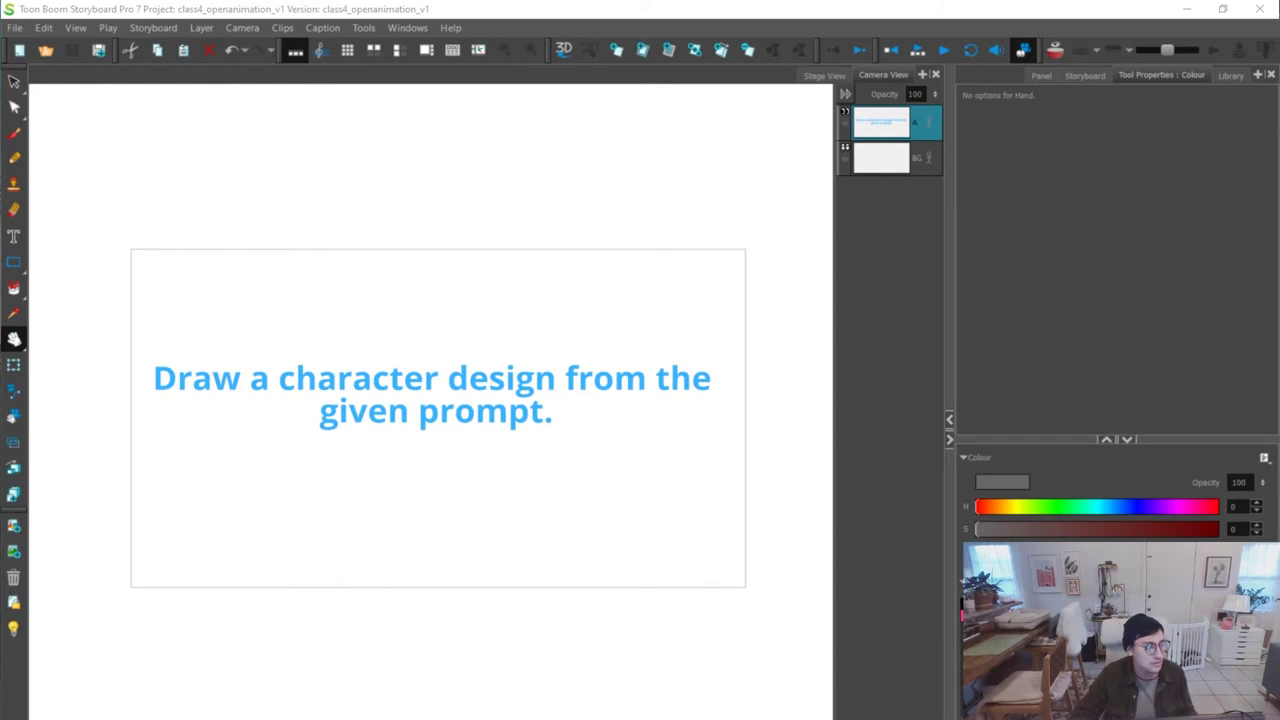
Switch to YouTube and play "What Makes GOOD Character Design - Disney Animation Studio Artists Interviews", then return to Storyboard Pro
key(alt+Tab)
click(42, 640)
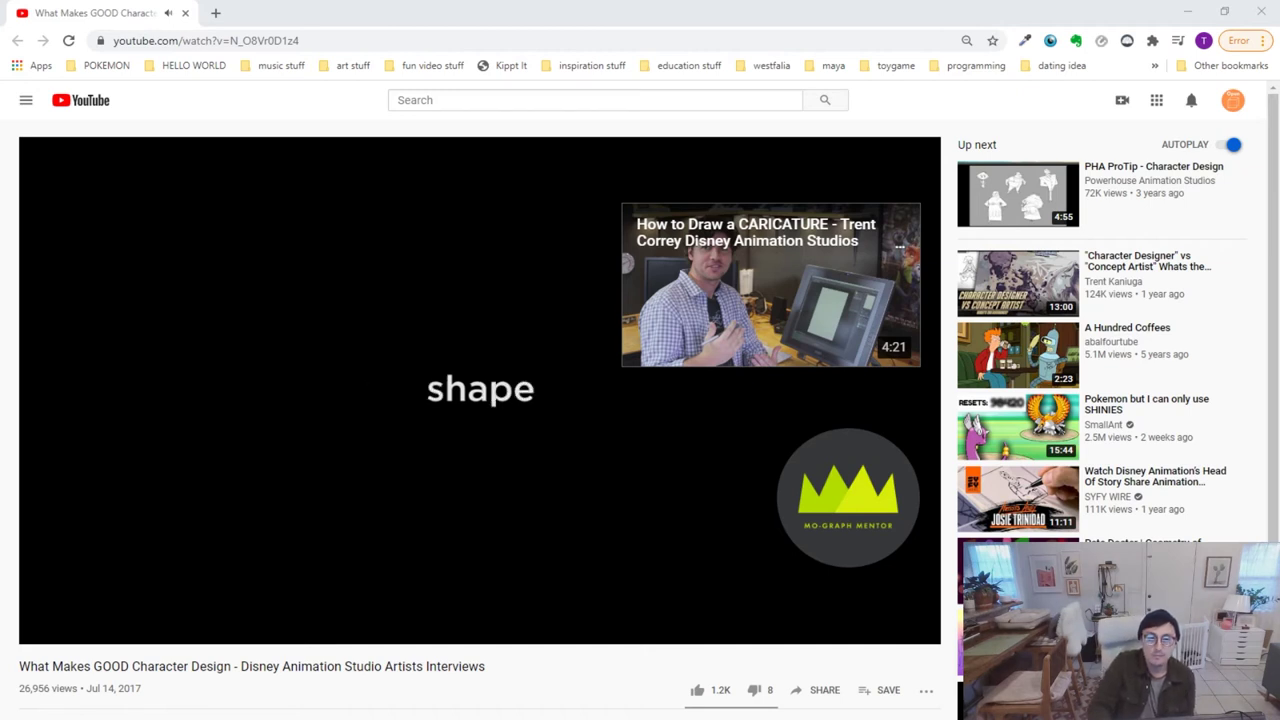
click(43, 628)
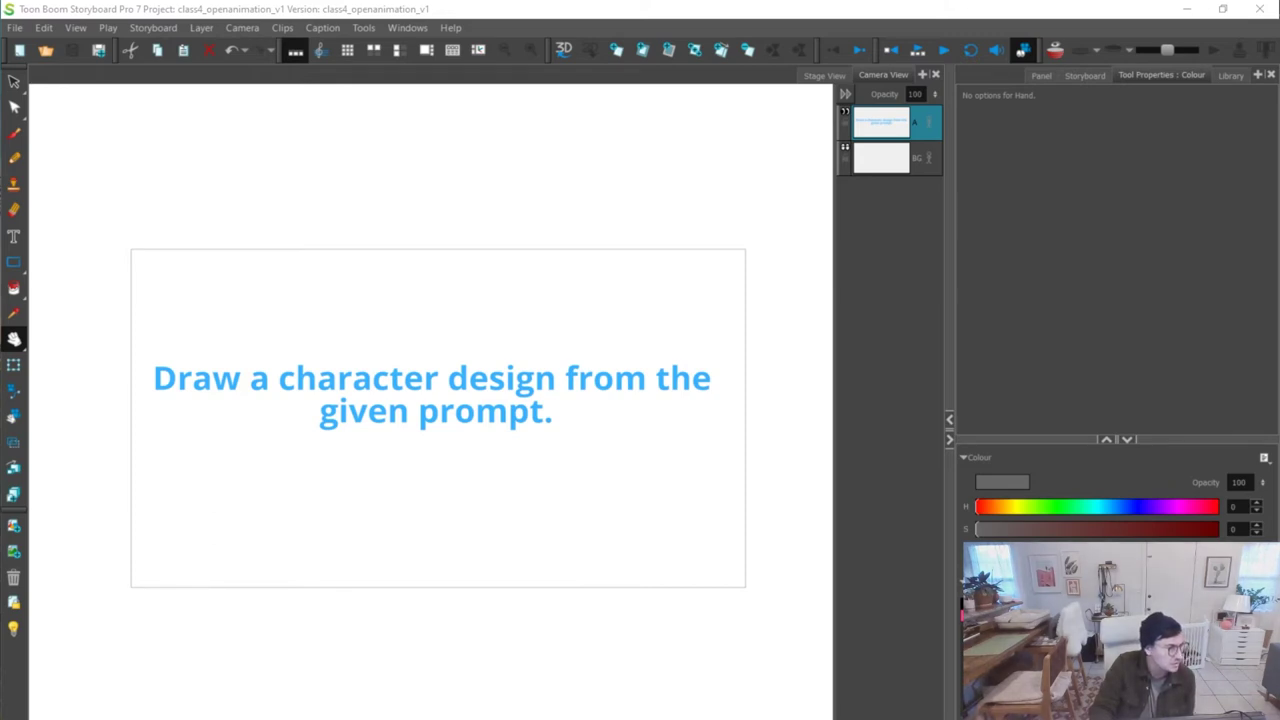
Bring up the "PHA ProTip - Character Design" video on YouTube and rewind it to the start
drag(0, 160, 871, 163)
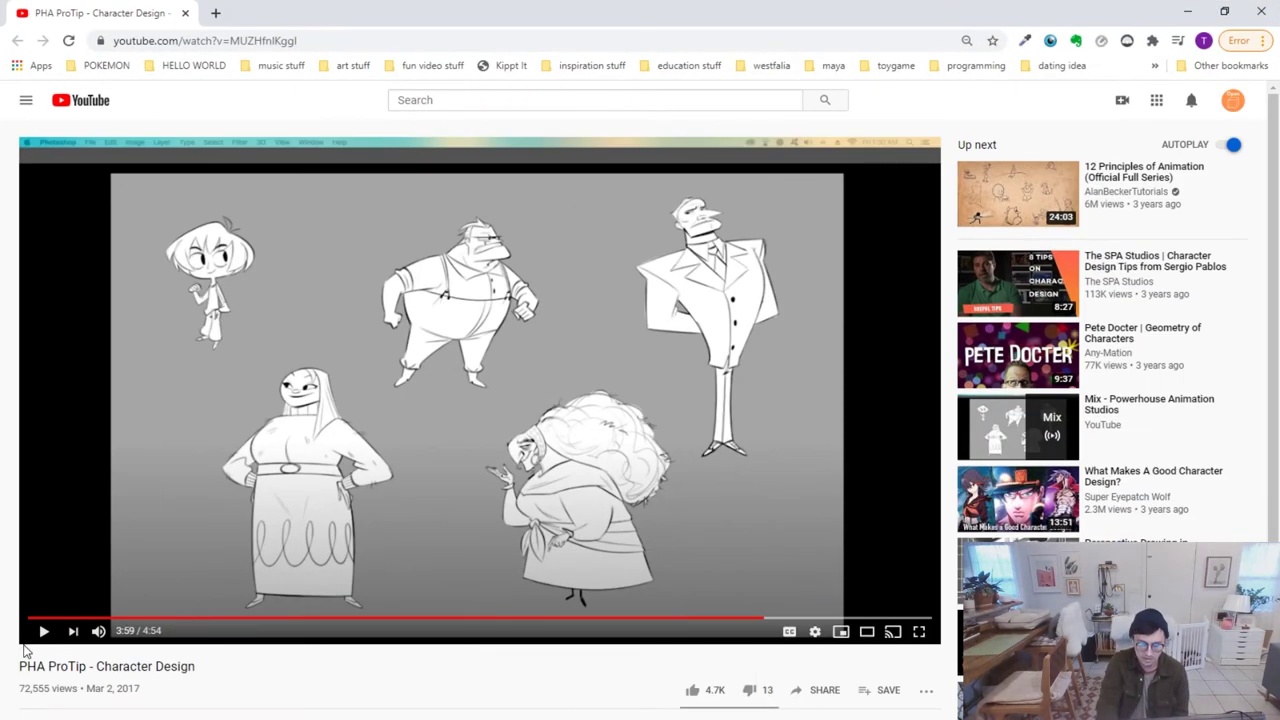
click(30, 620)
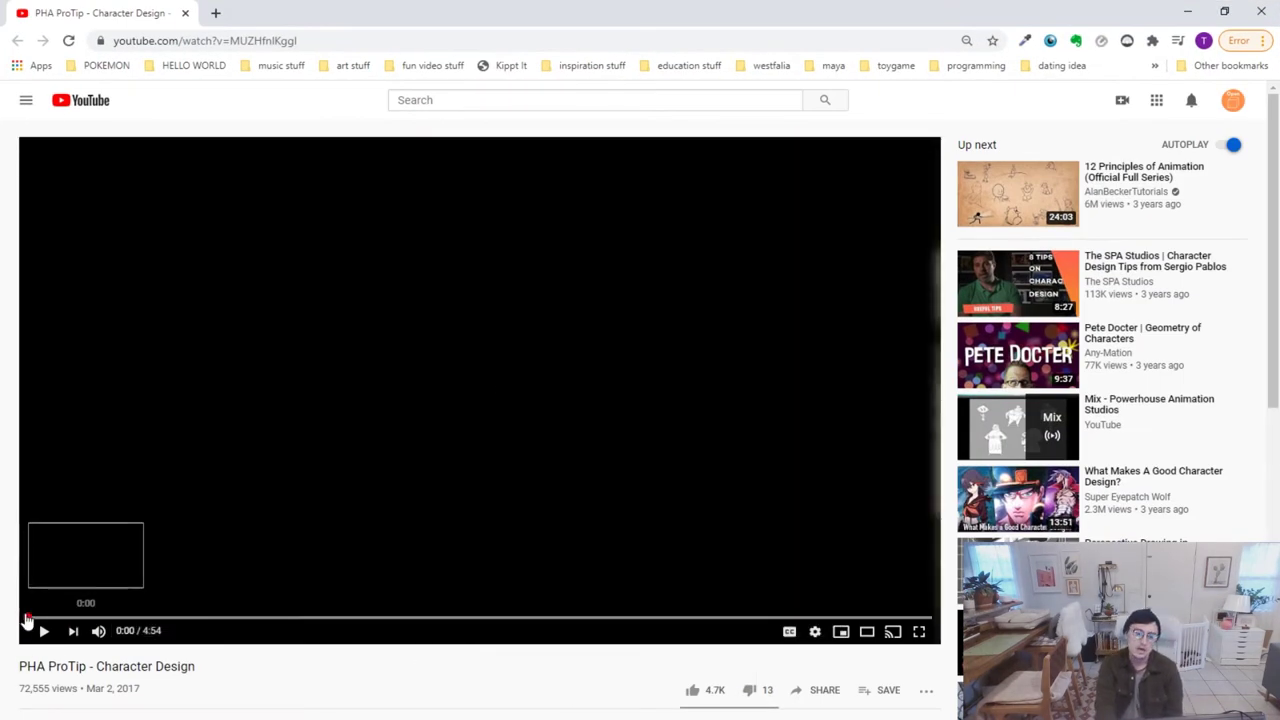
Play the PHA ProTip character design video from the start at a lower volume, and return to the basic shapes part at 0:50
click(44, 632)
click(44, 632)
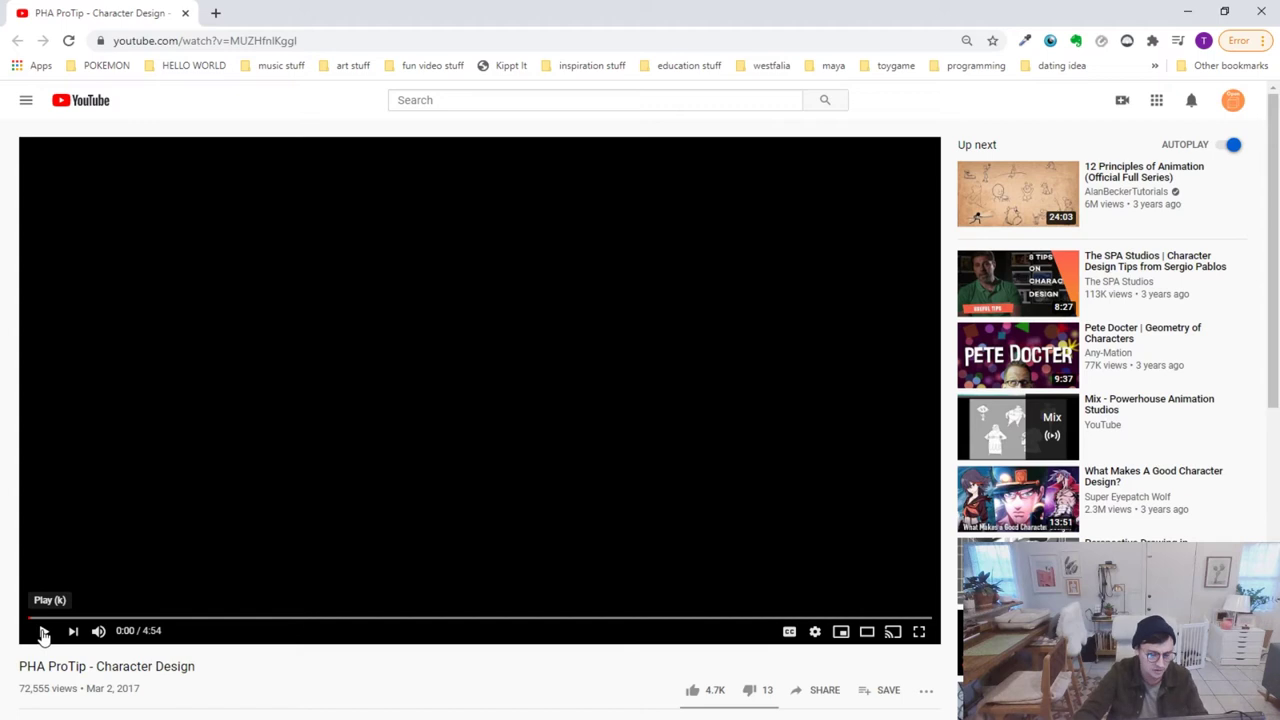
click(44, 632)
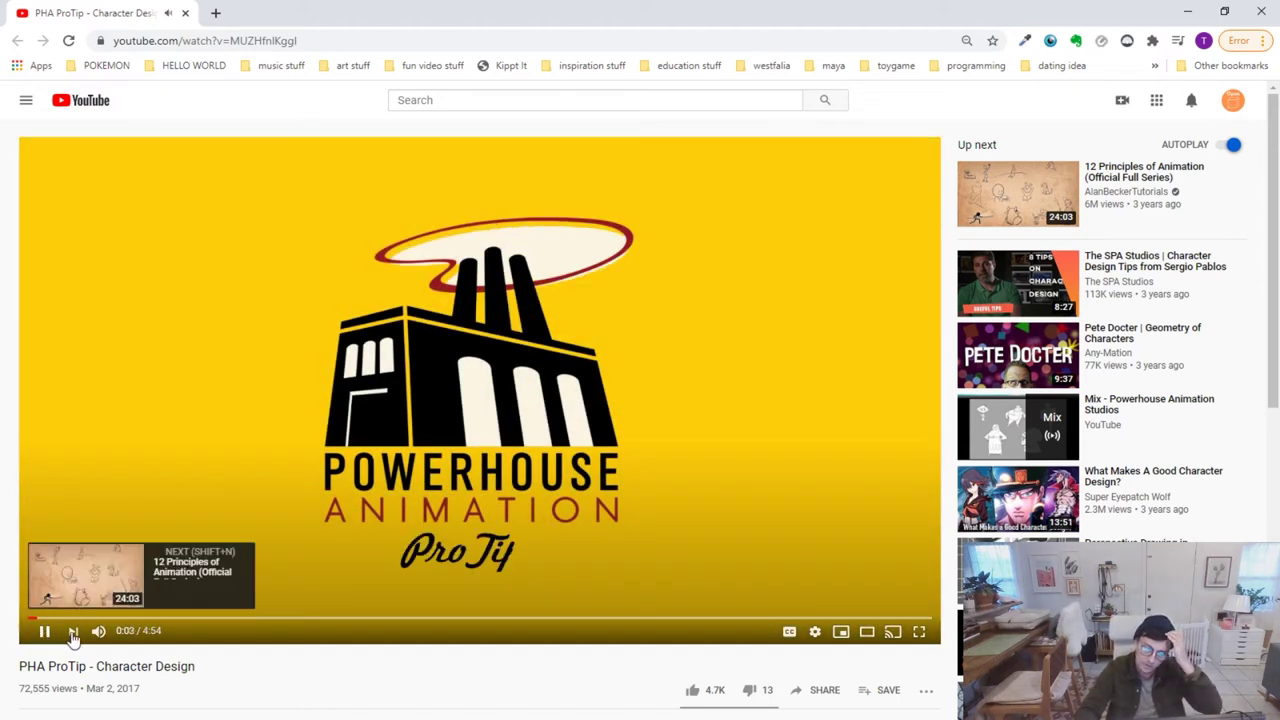
drag(152, 640, 137, 636)
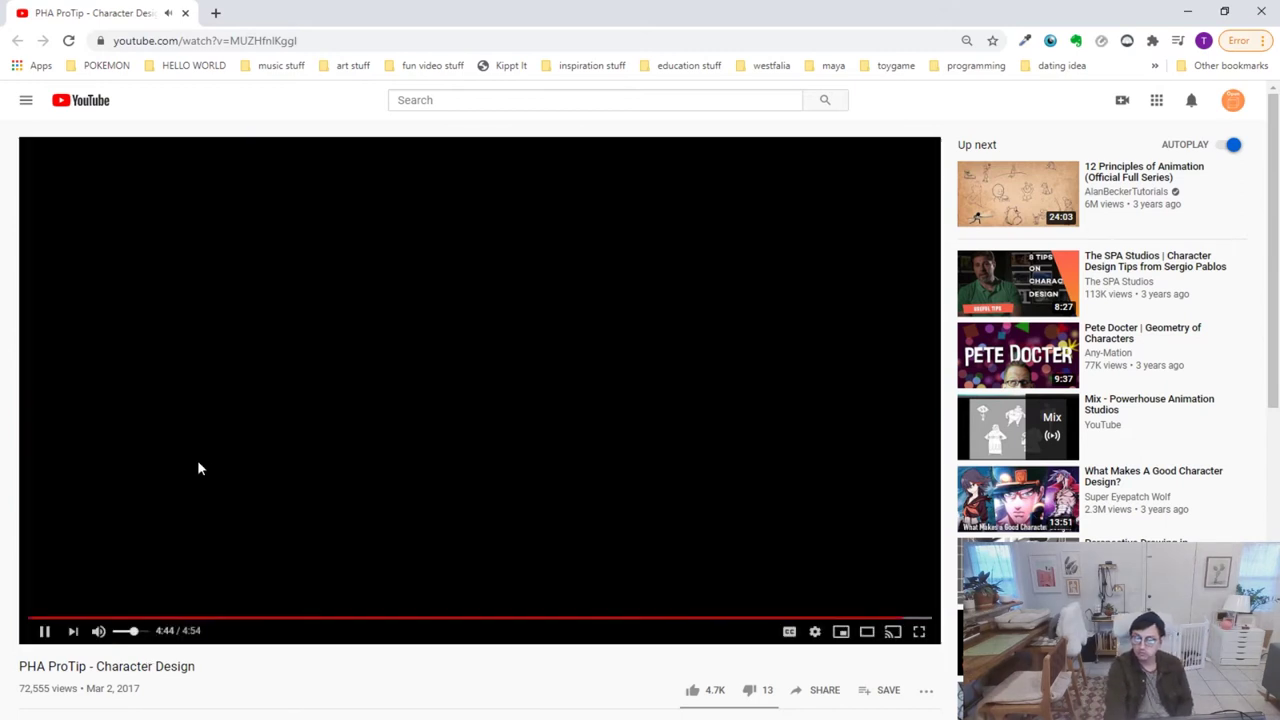
click(186, 620)
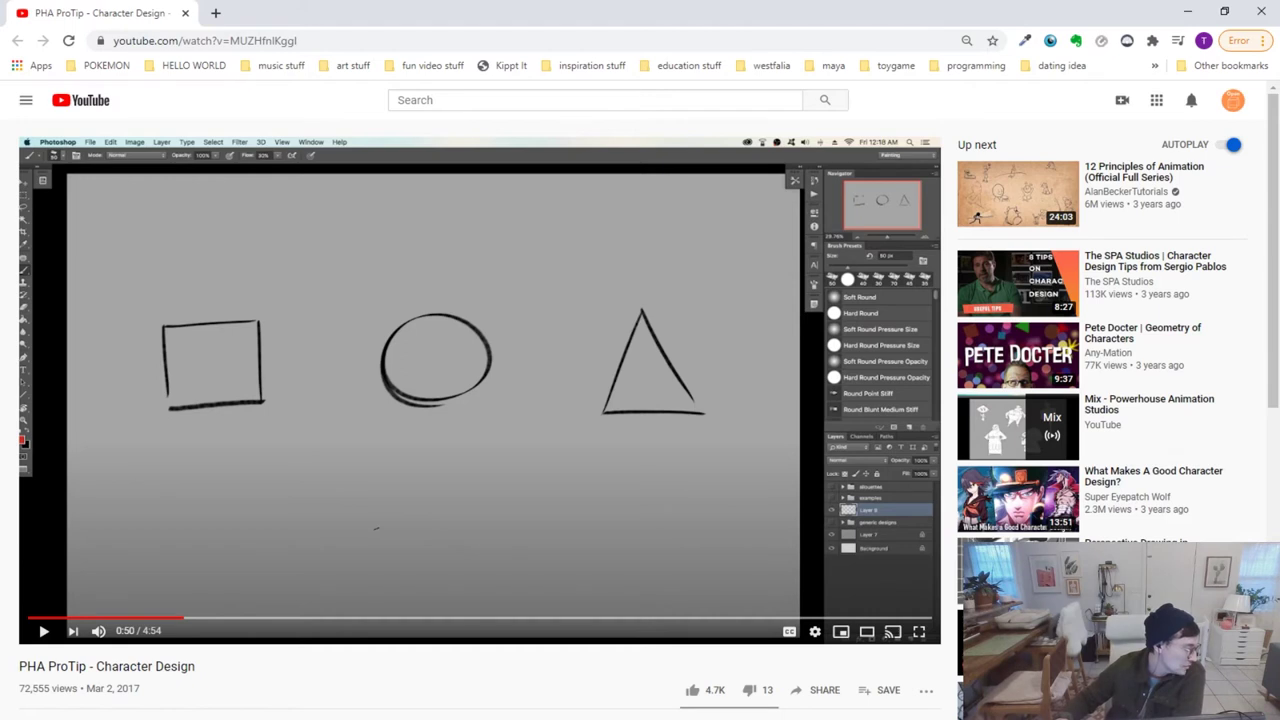
Switch to Discord, open auditorium-chat in the Open Animation: Orange server, and view the "First pass" character sketch enlarged
key(alt+Tab)
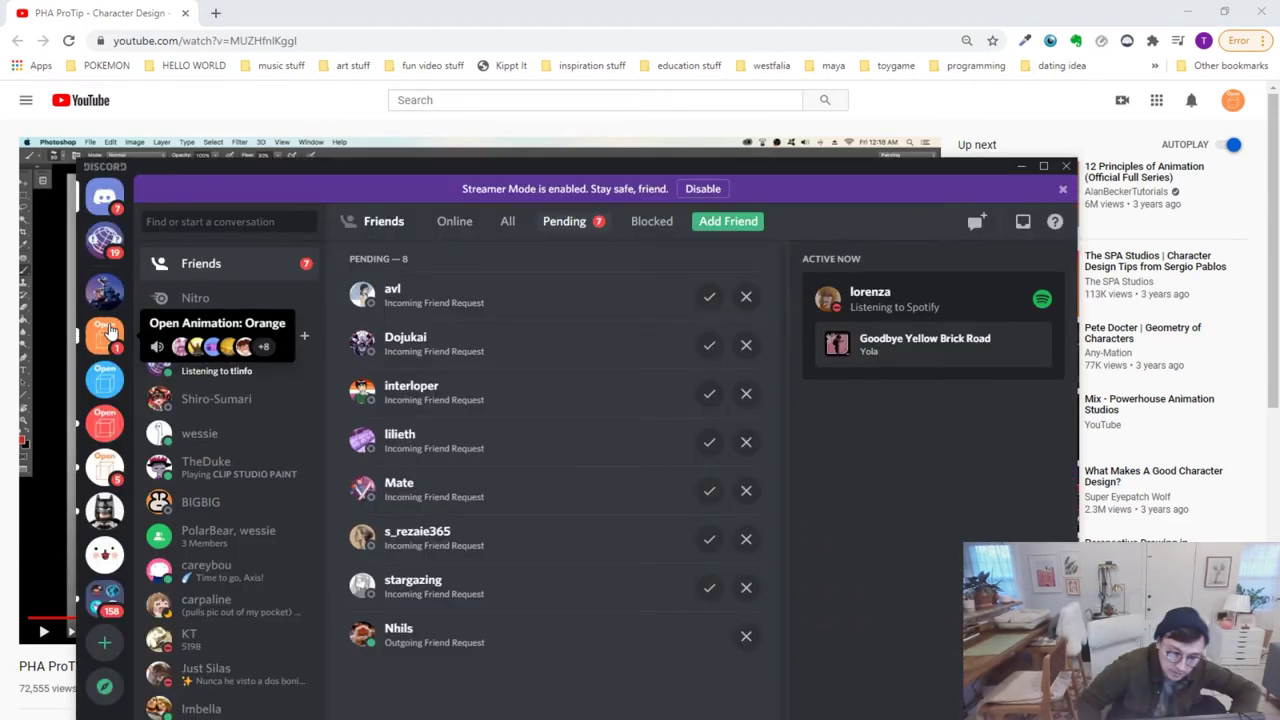
click(104, 331)
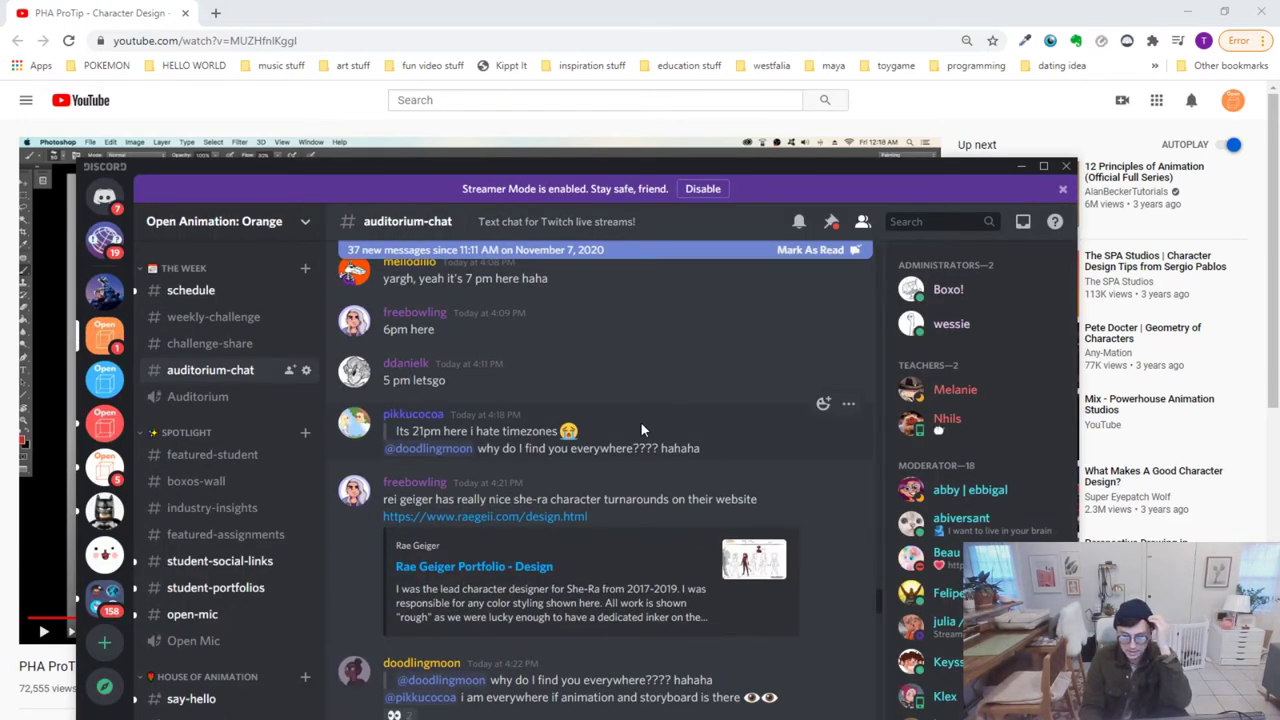
scroll(640, 421, down, 10)
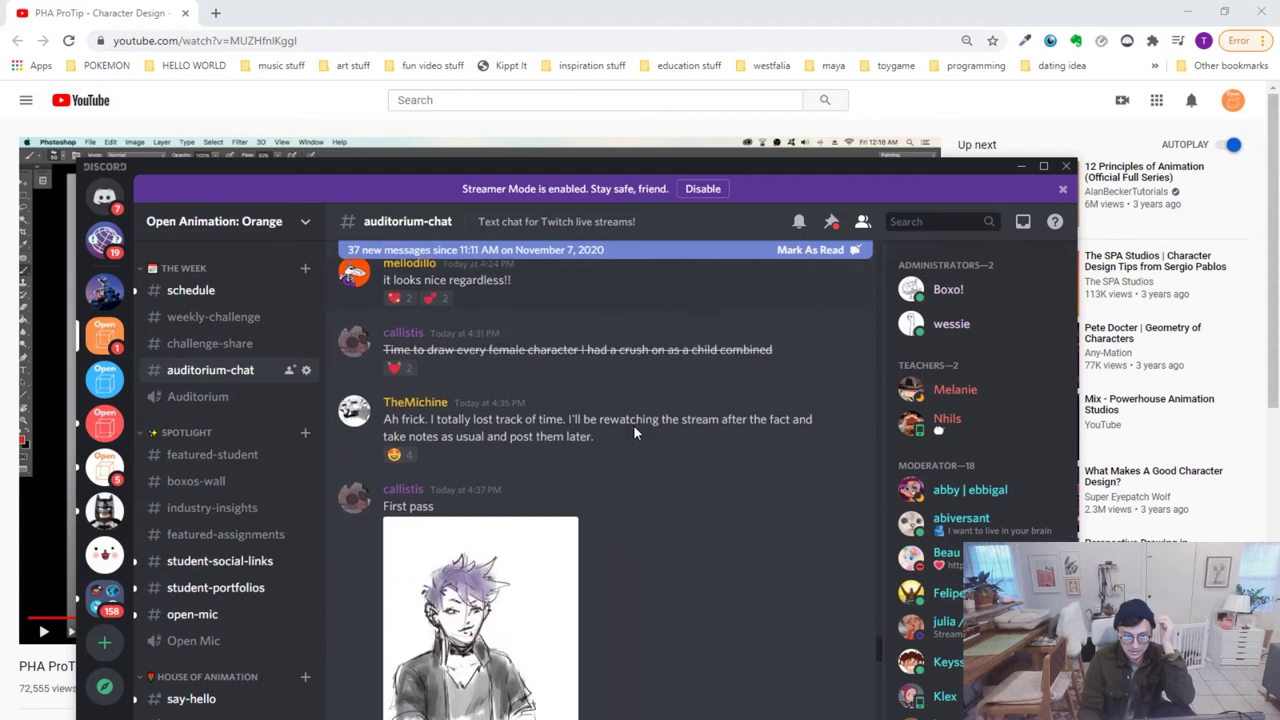
scroll(633, 424, down, 4)
scroll(502, 426, up, 3)
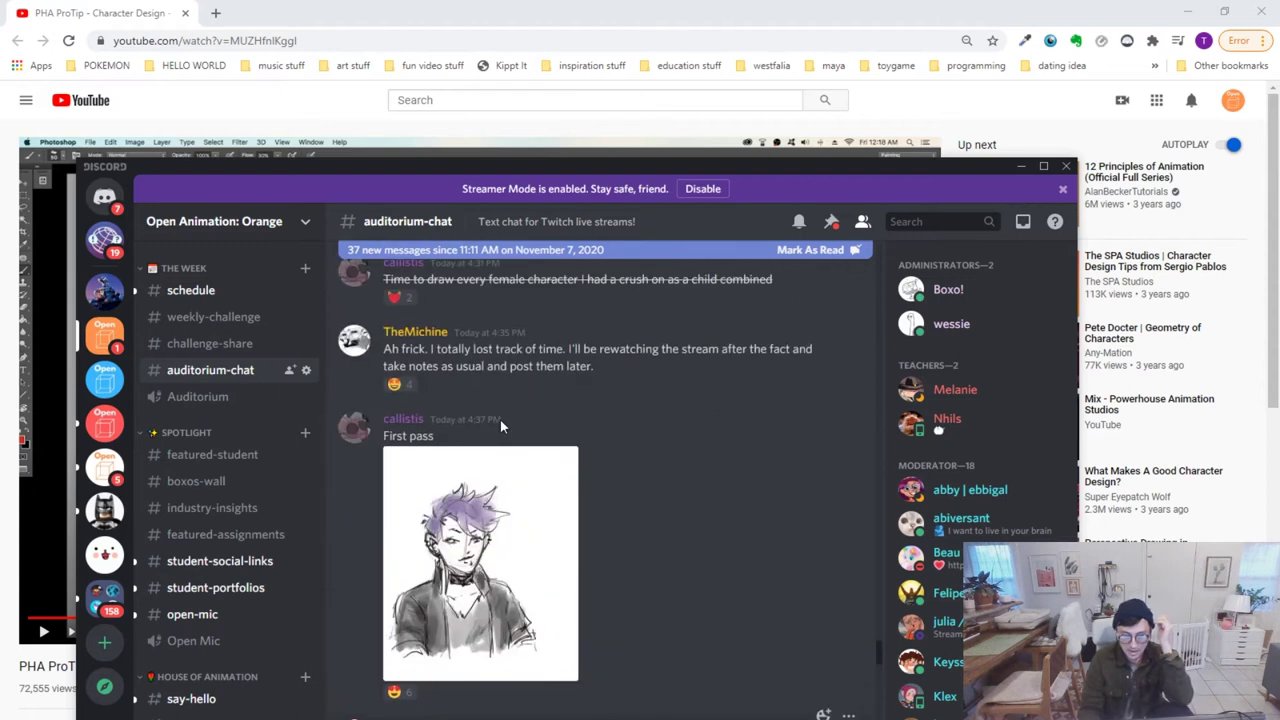
click(504, 526)
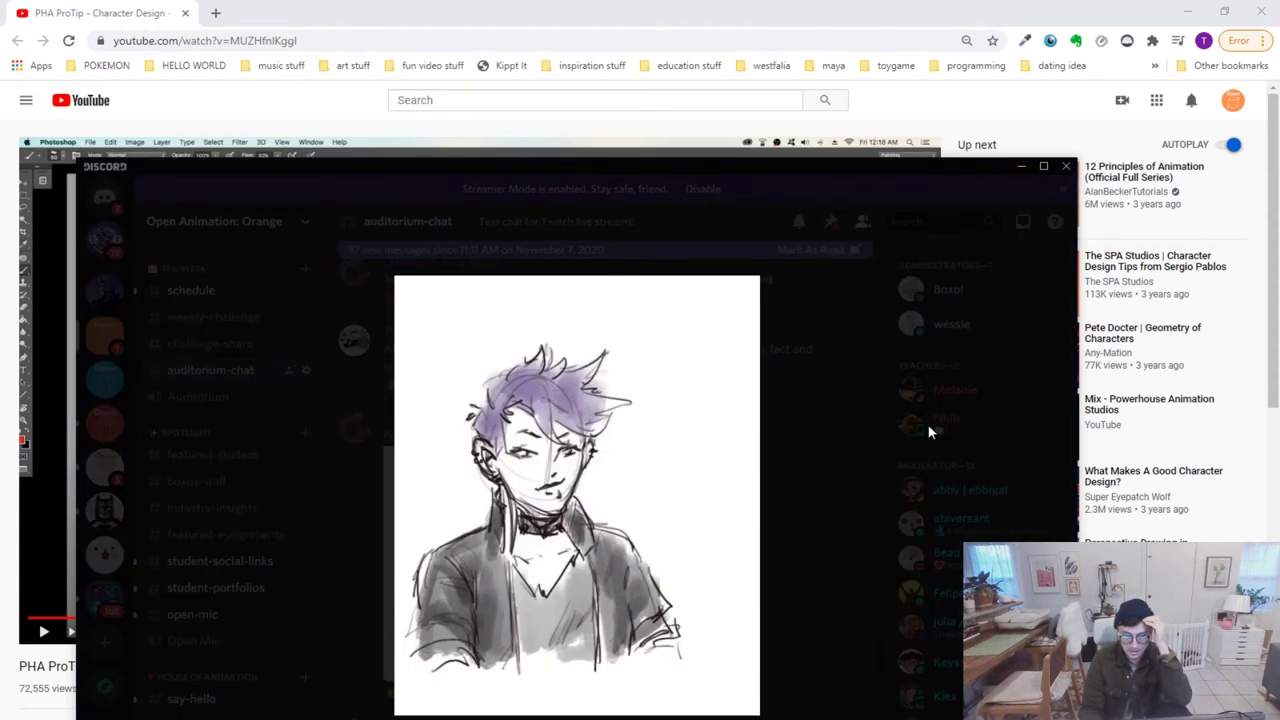
click(905, 402)
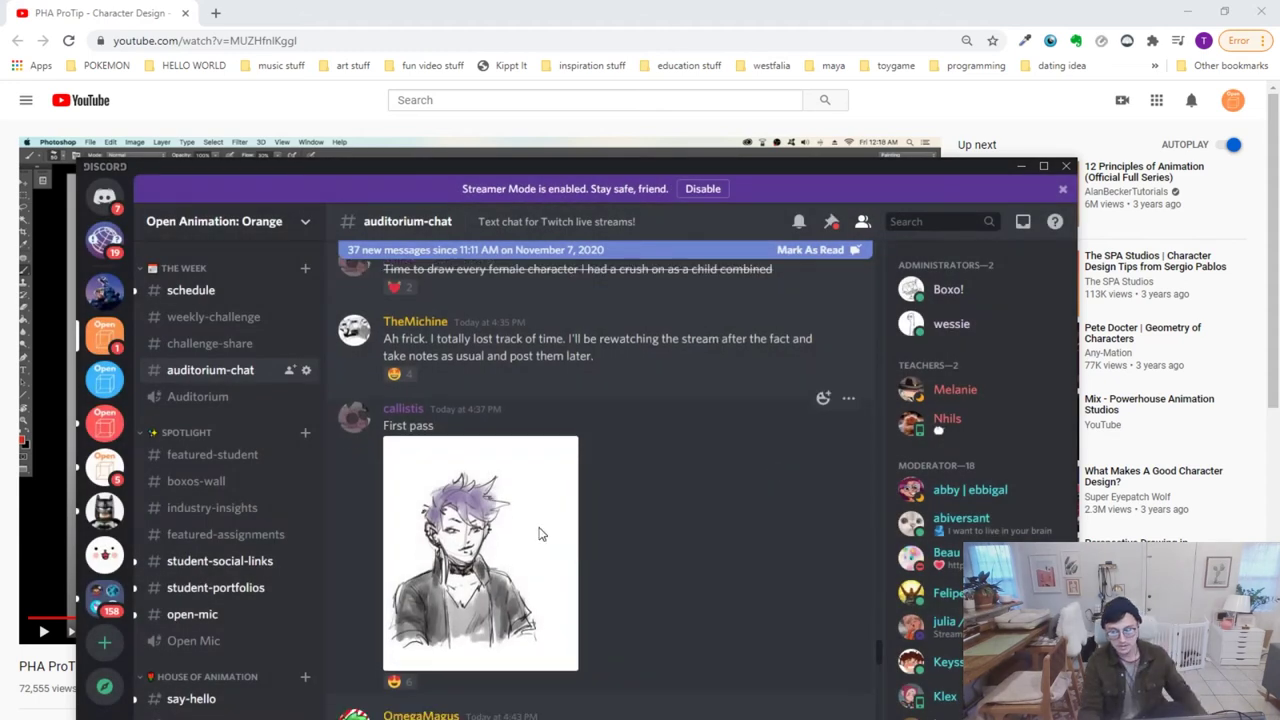
View the full-body design with the spiky purple mohawk and fishnet tights enlarged, and return to the chat
scroll(545, 528, down, 3)
scroll(540, 528, down, 1)
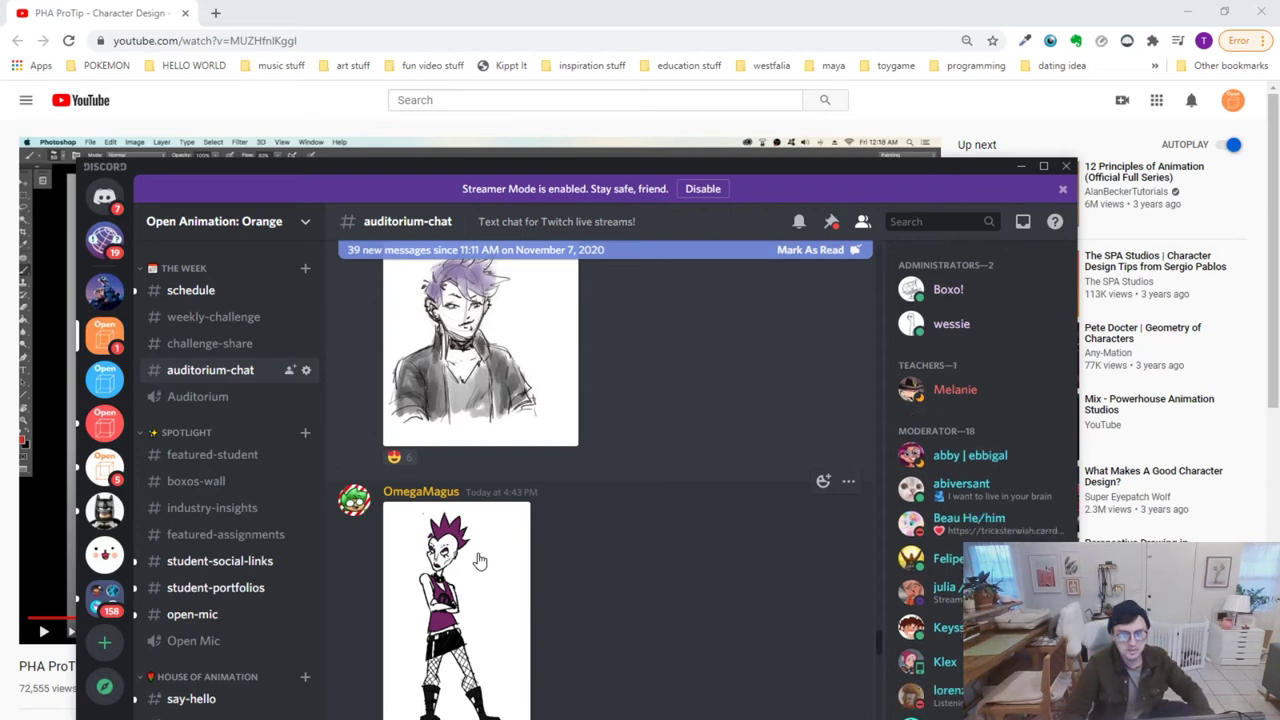
click(448, 590)
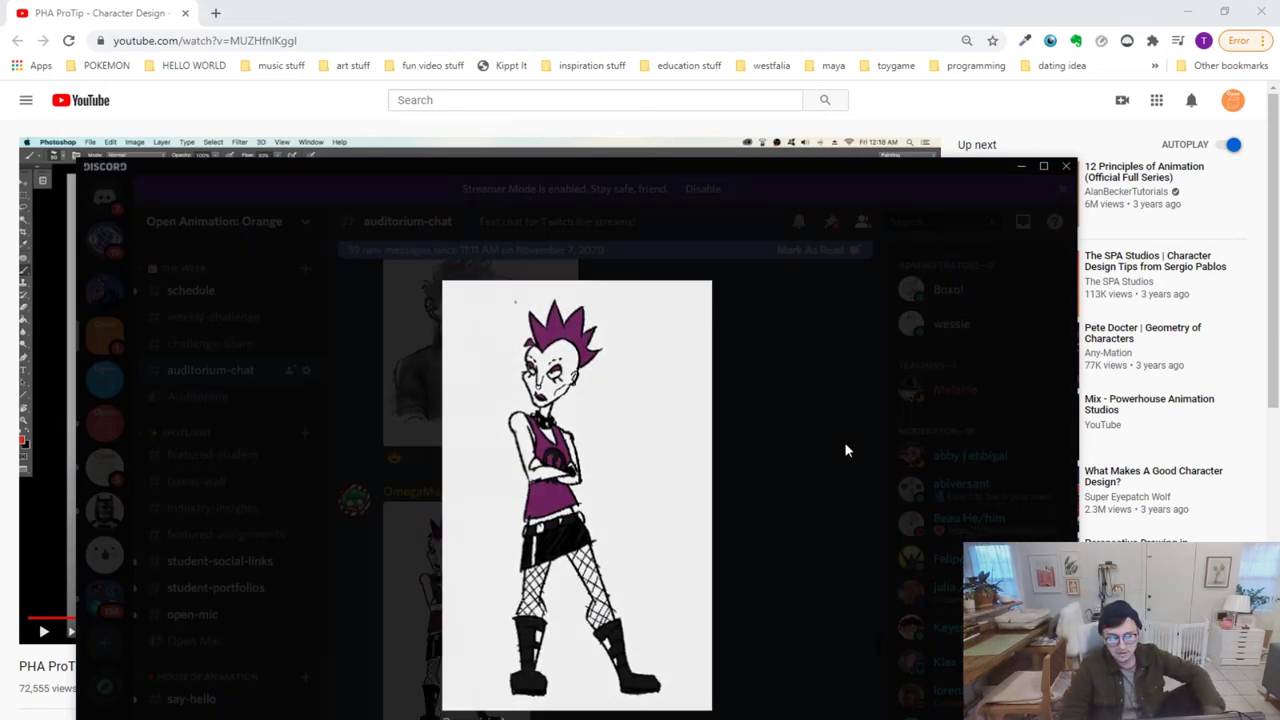
click(845, 450)
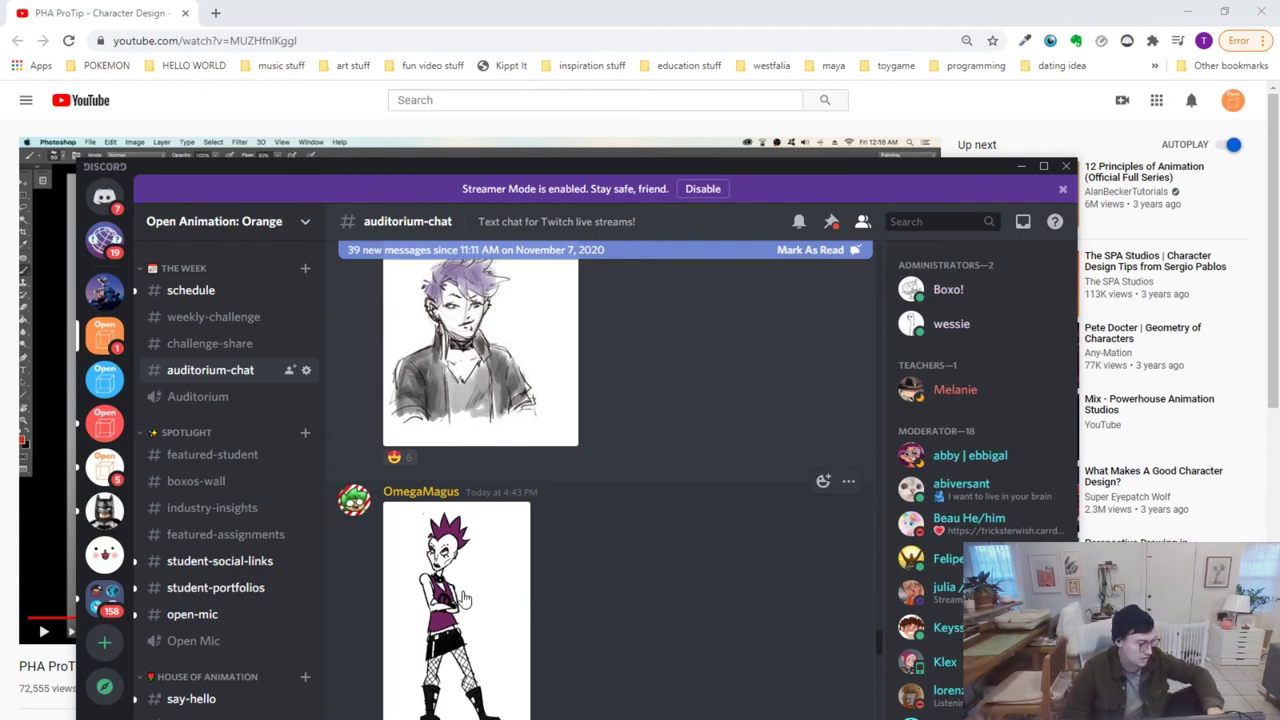
click(484, 576)
click(851, 410)
View the submission with short purple hair, a spiked jacket and a raised fist enlarged
scroll(765, 425, down, 5)
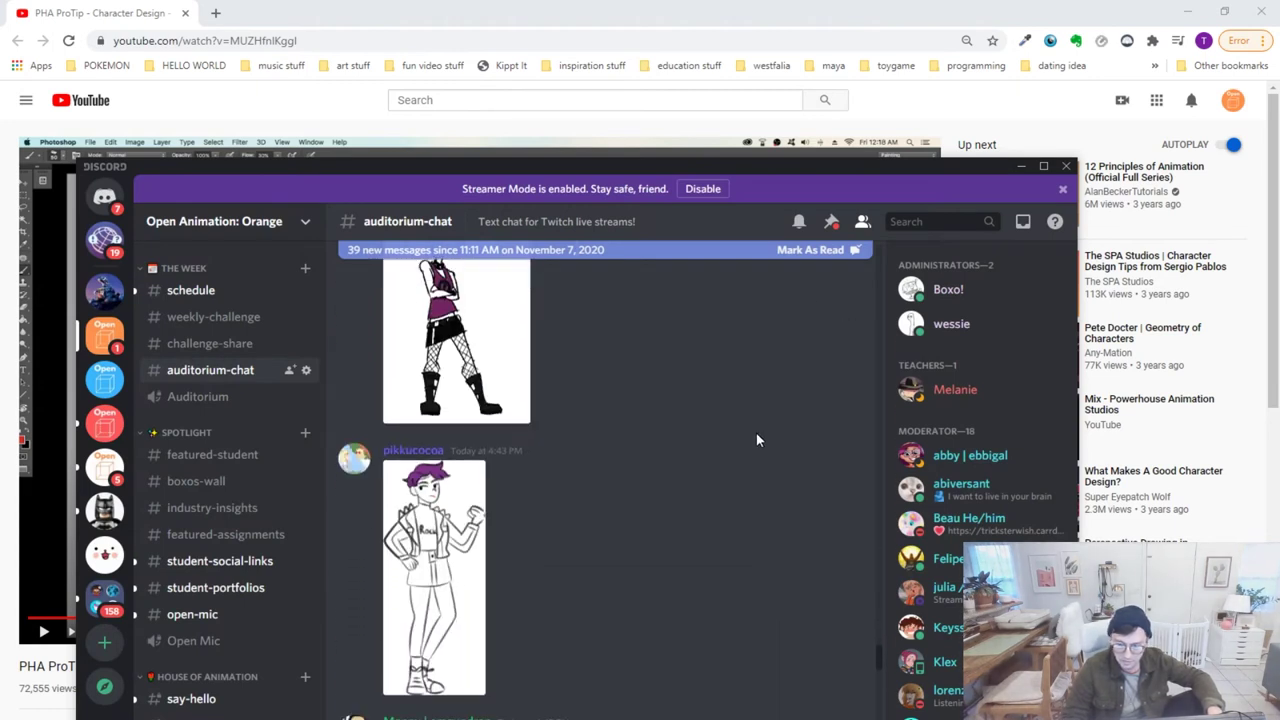
click(448, 536)
click(733, 507)
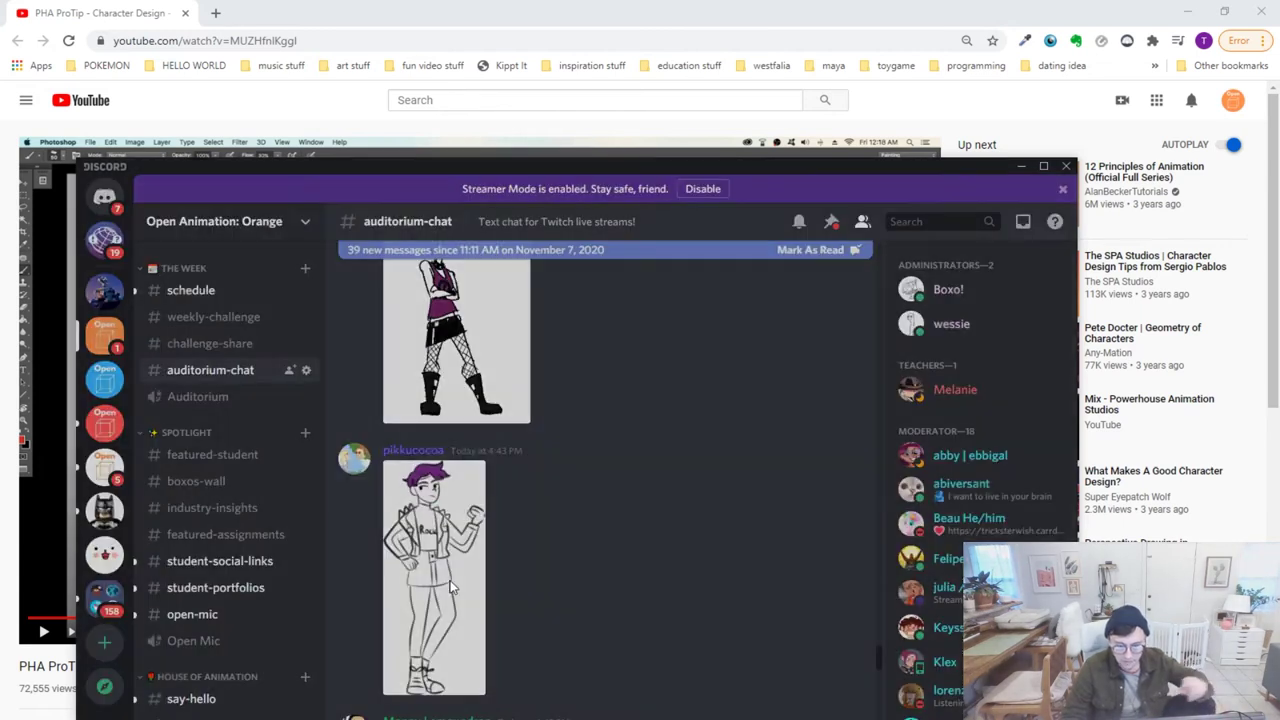
click(458, 580)
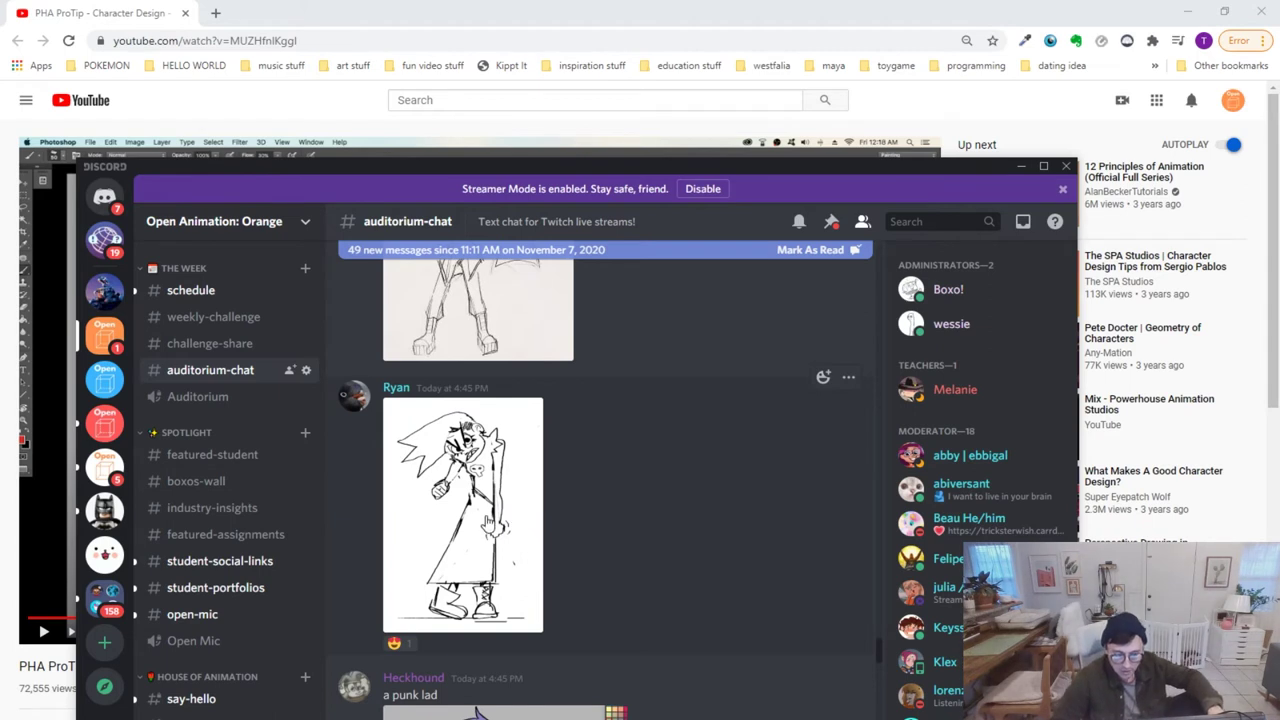
Look over the "a punk lad" design, and view the pencil drawing of the purple-haired character with crossed arms enlarged
scroll(490, 510, down, 5)
scroll(497, 430, up, 3)
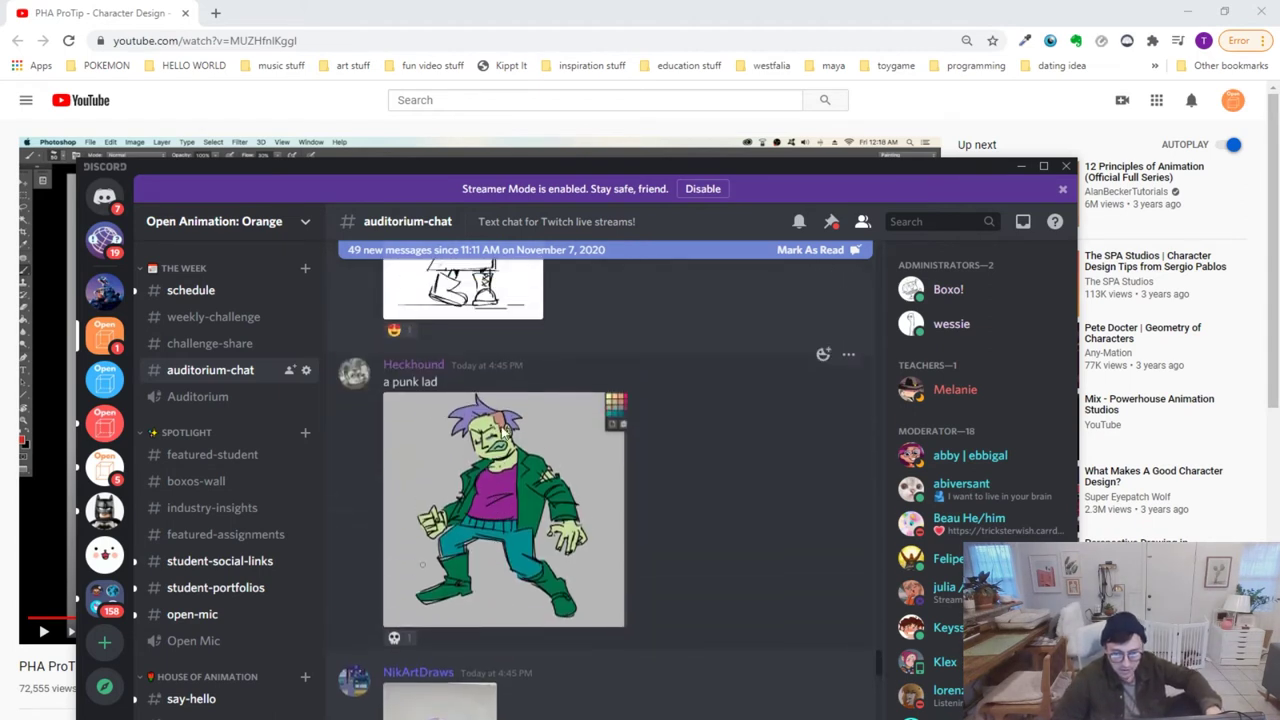
scroll(550, 535, down, 3)
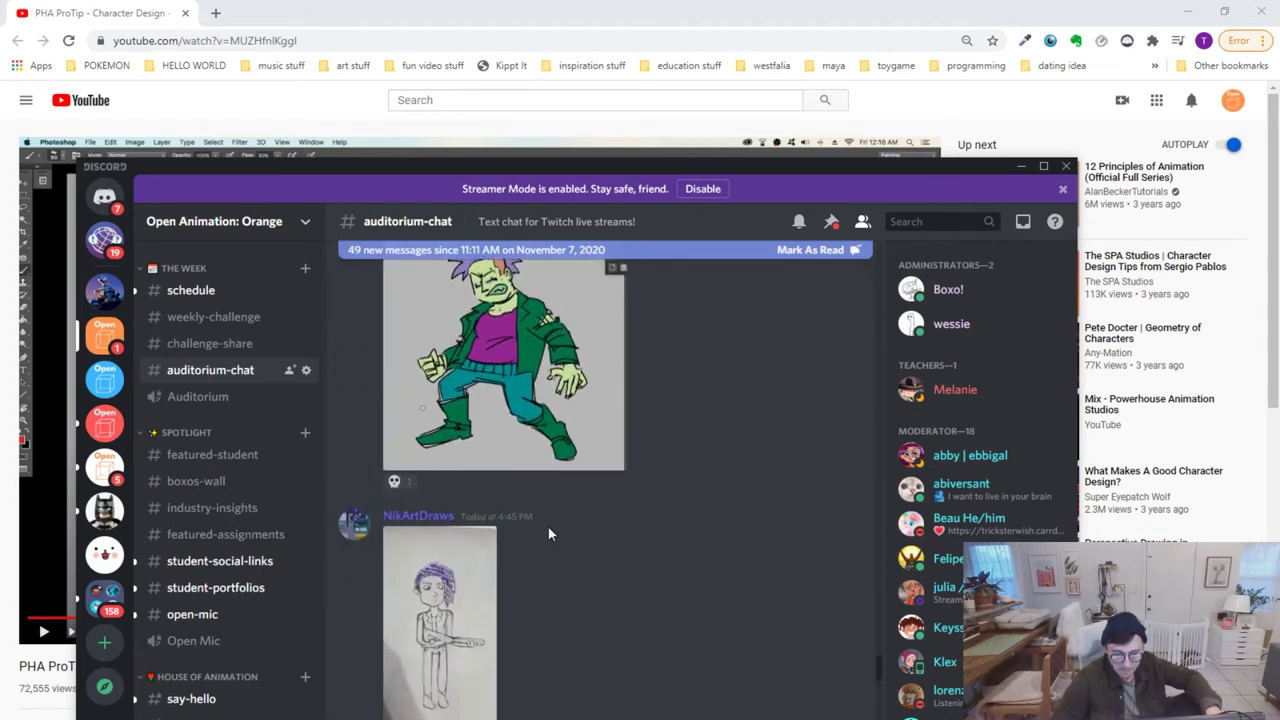
scroll(548, 529, down, 2)
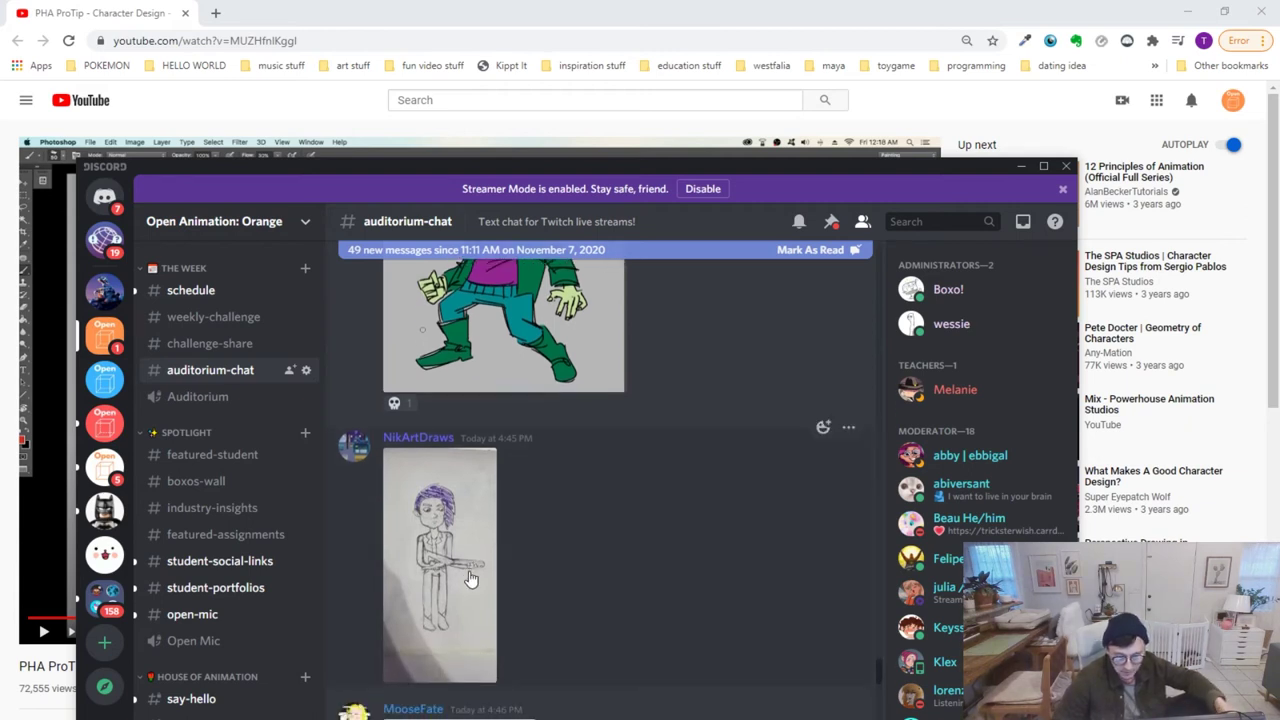
click(470, 572)
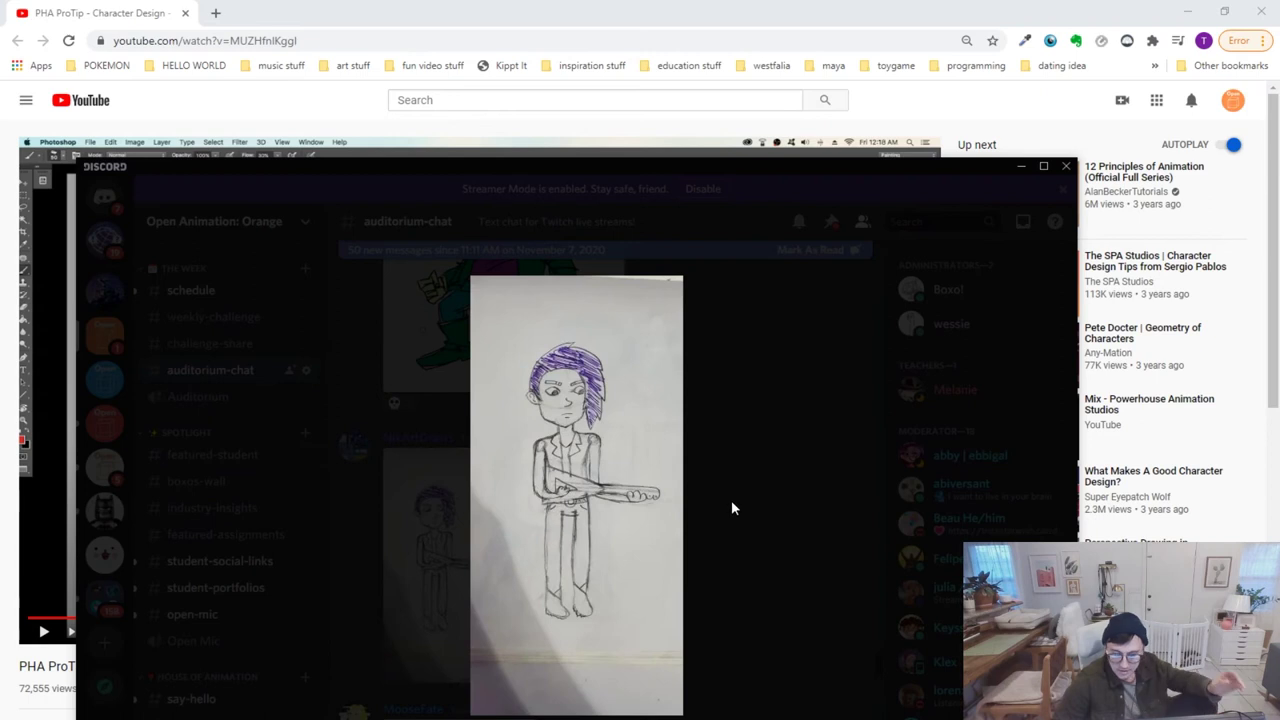
click(734, 503)
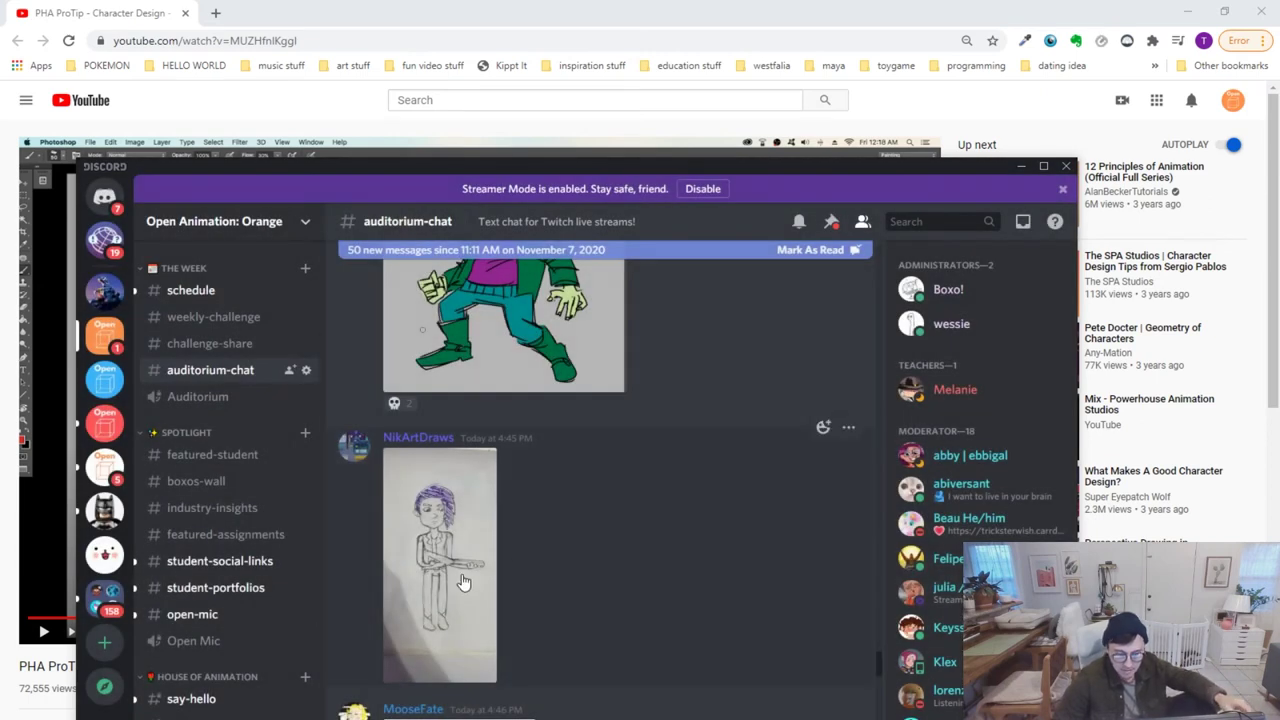
View the lanky purple-haired punk in the pointed vest and the sketch sheet with two head studies enlarged, one after the other
scroll(466, 579, down, 2)
scroll(475, 535, down, 2)
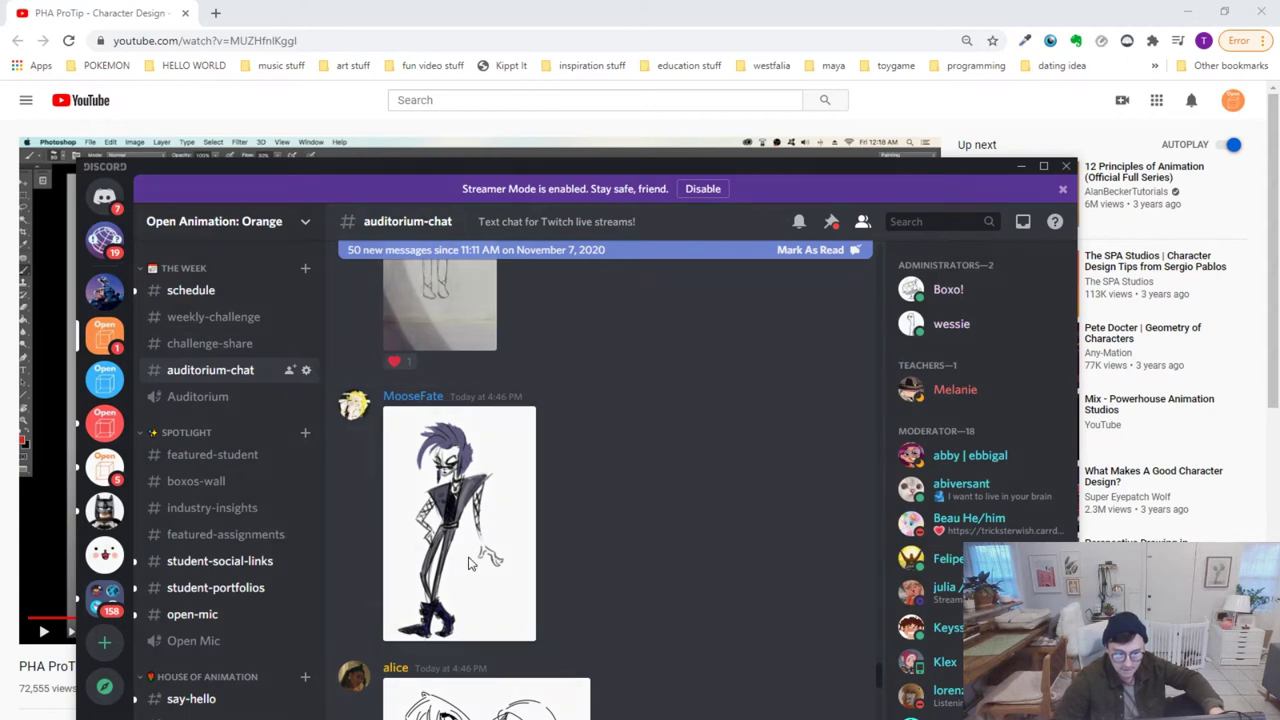
click(470, 563)
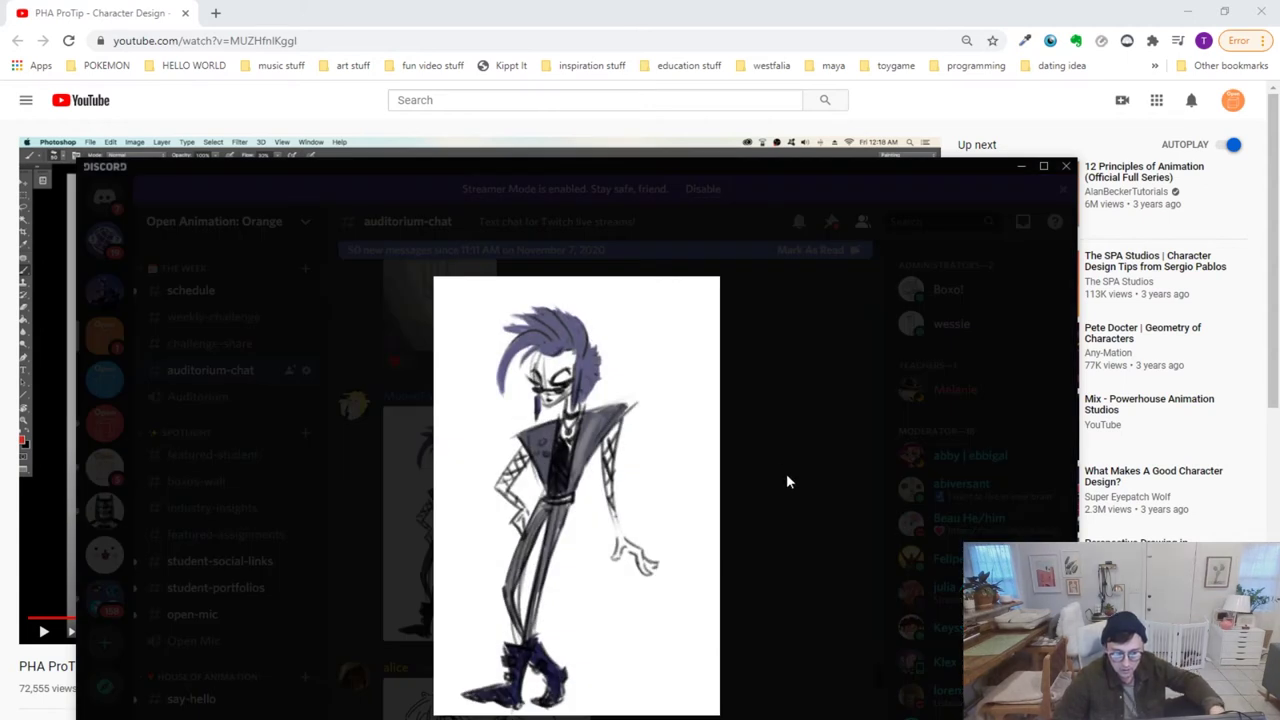
click(786, 476)
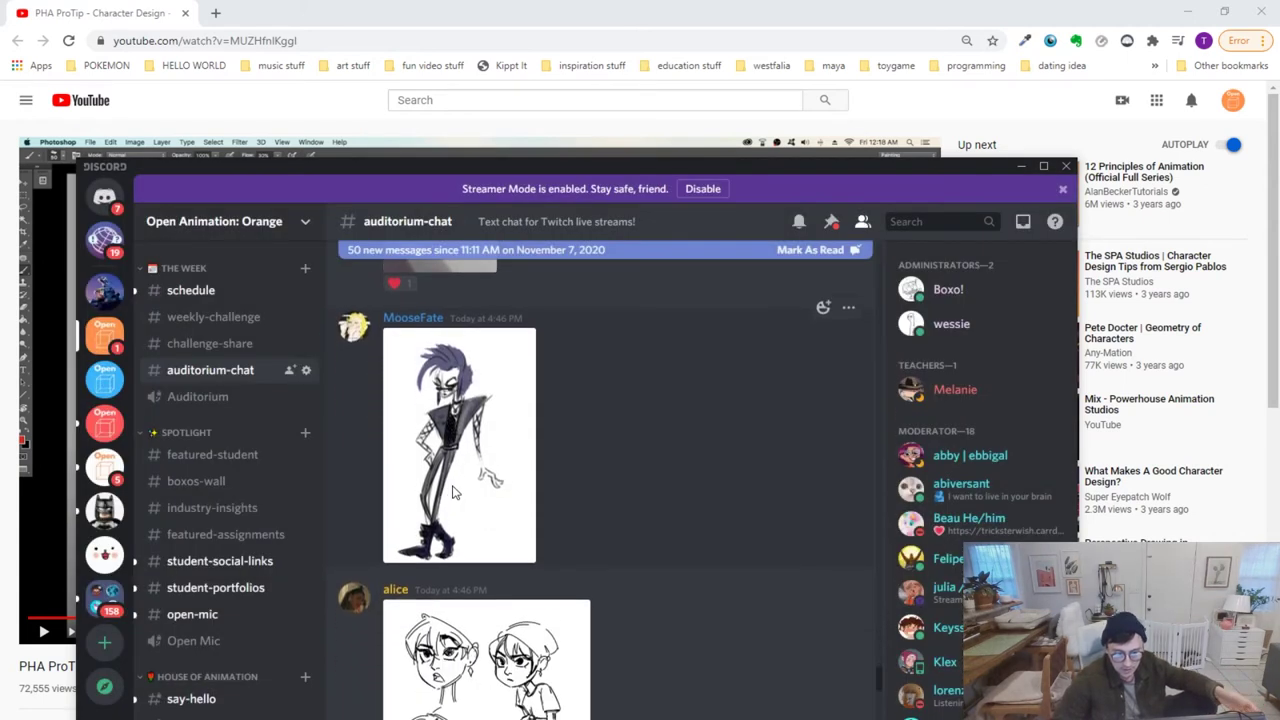
scroll(498, 417, down, 3)
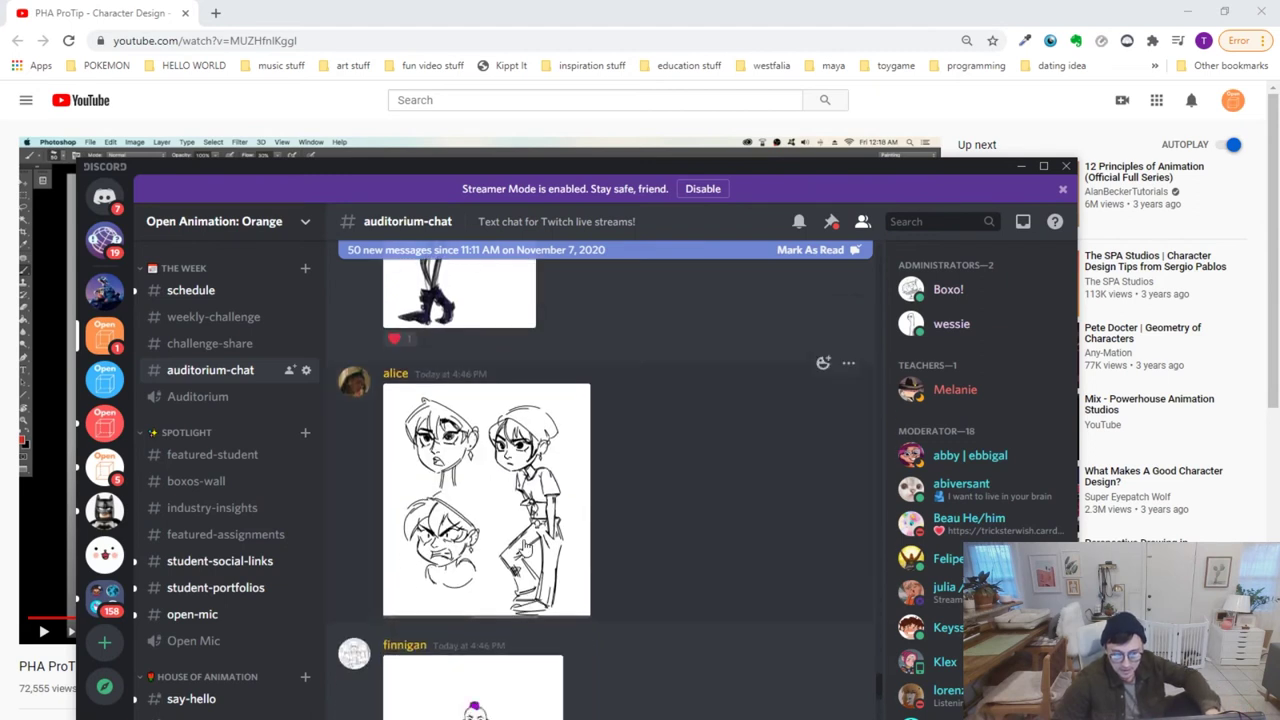
click(526, 547)
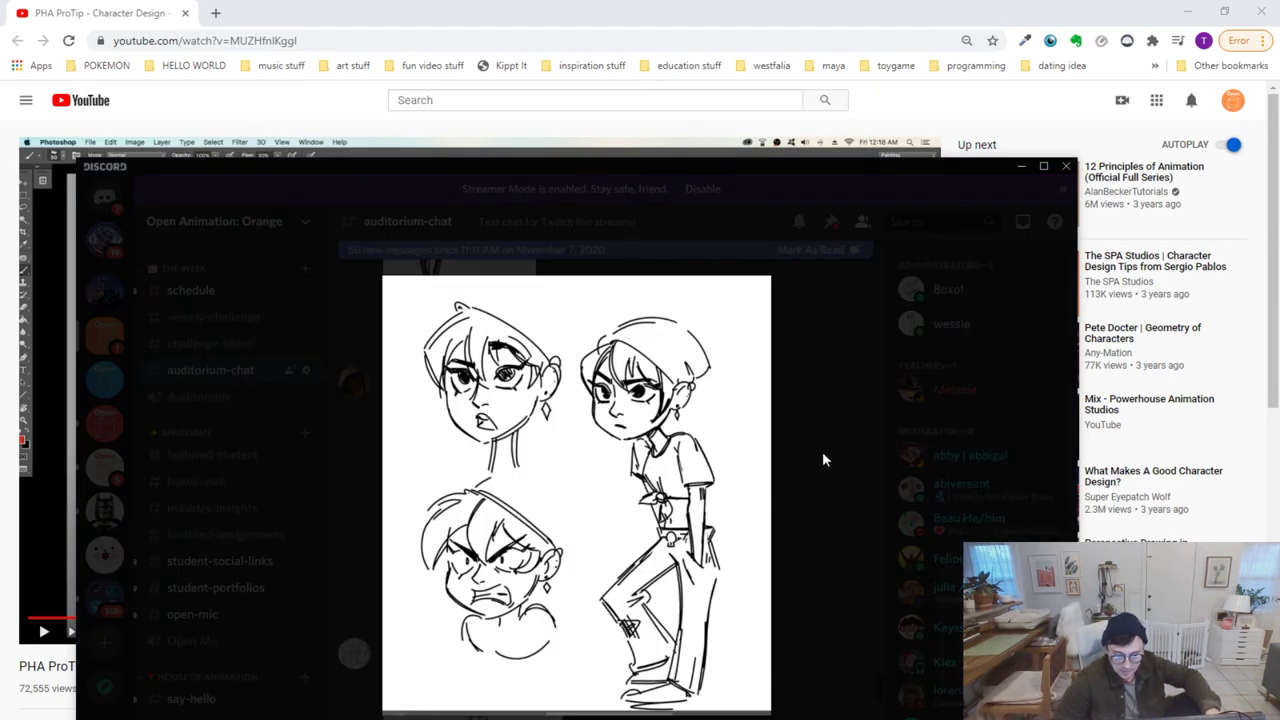
click(817, 507)
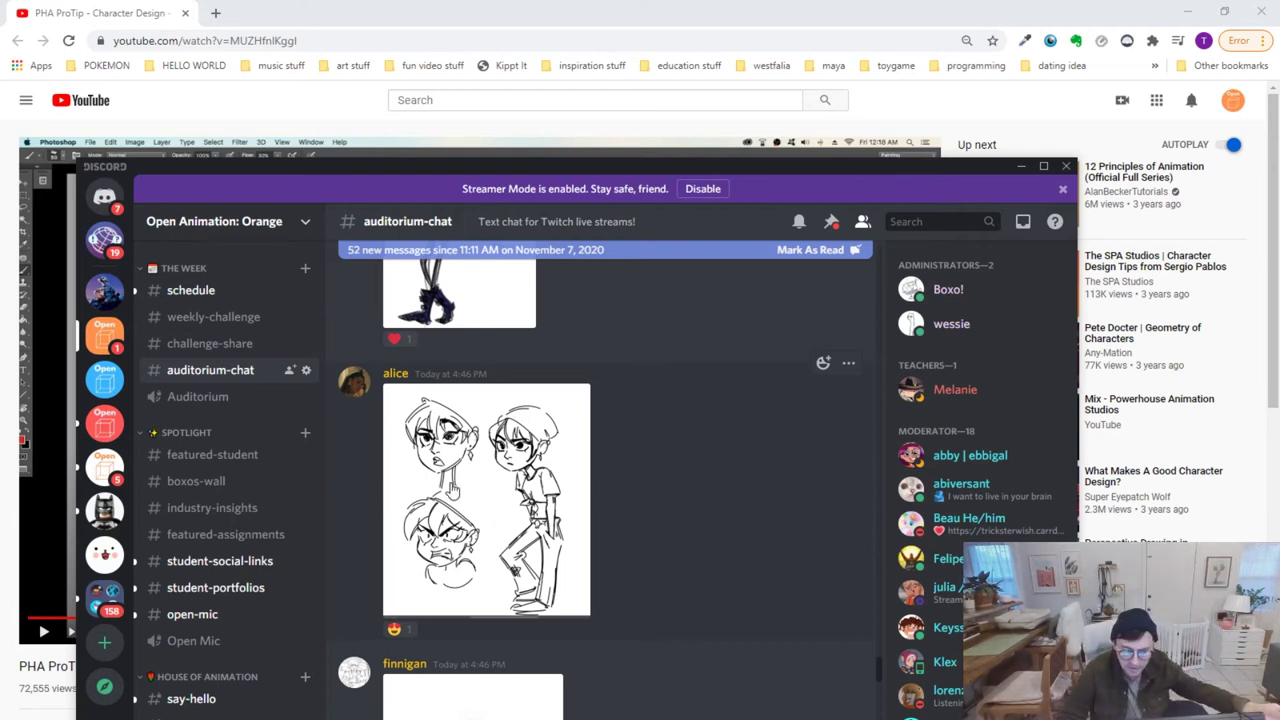
Review the design of the blue-shirted rocker holding a red guitar enlarged, and return to the chat
scroll(457, 485, up, 1)
scroll(457, 485, down, 1)
scroll(460, 506, up, 1)
scroll(441, 577, down, 1)
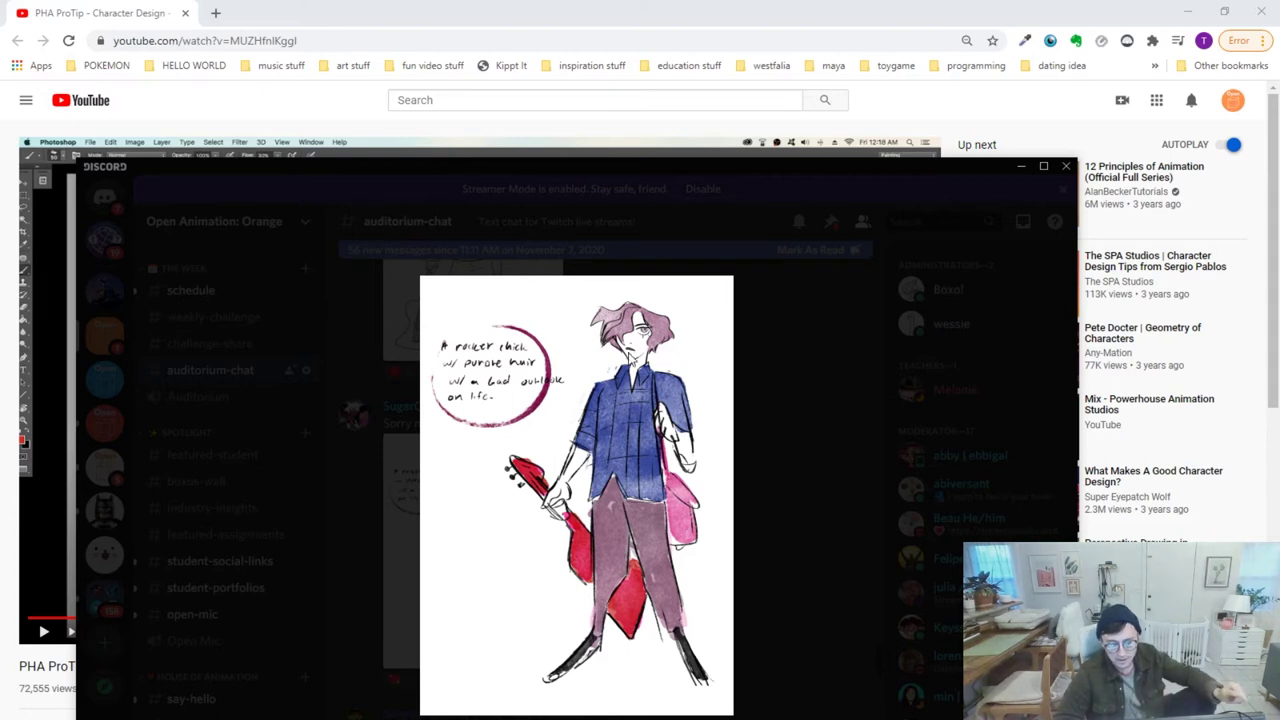
click(808, 391)
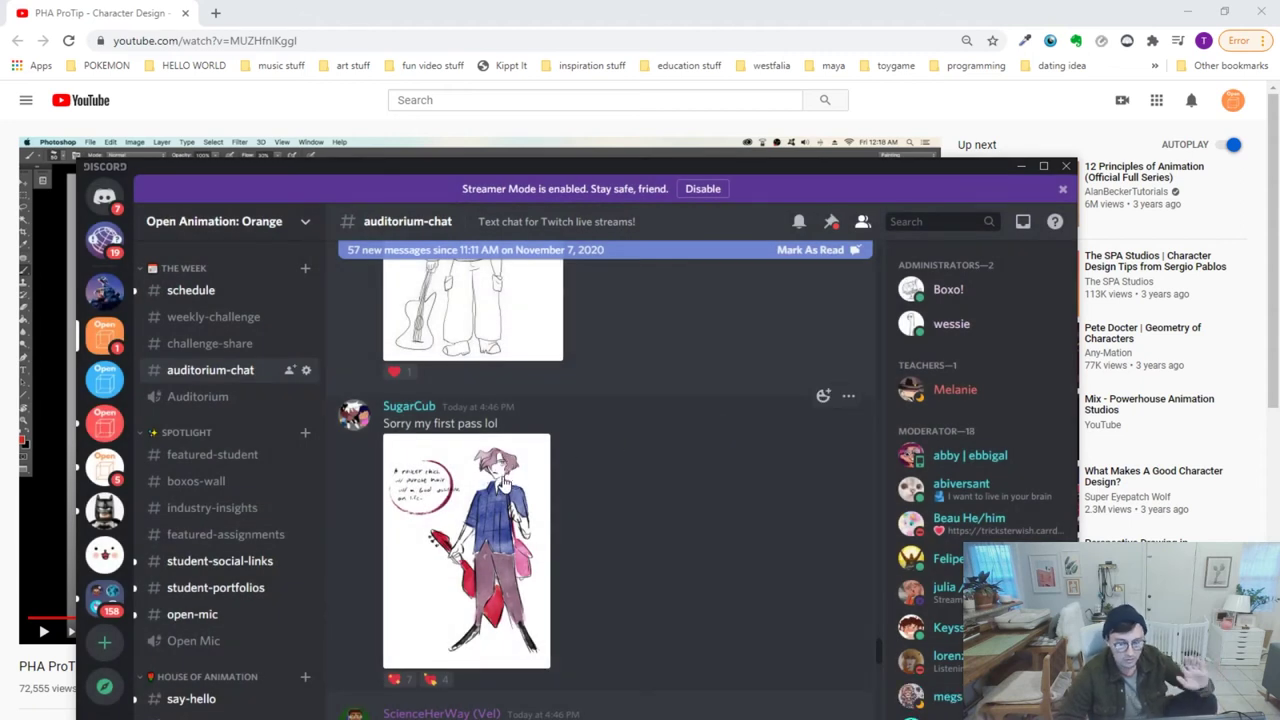
Compare the mohawked guitarist in the star-patterned sweater with the blue-shirted rocker posted below it
scroll(503, 472, up, 2)
scroll(500, 481, down, 1)
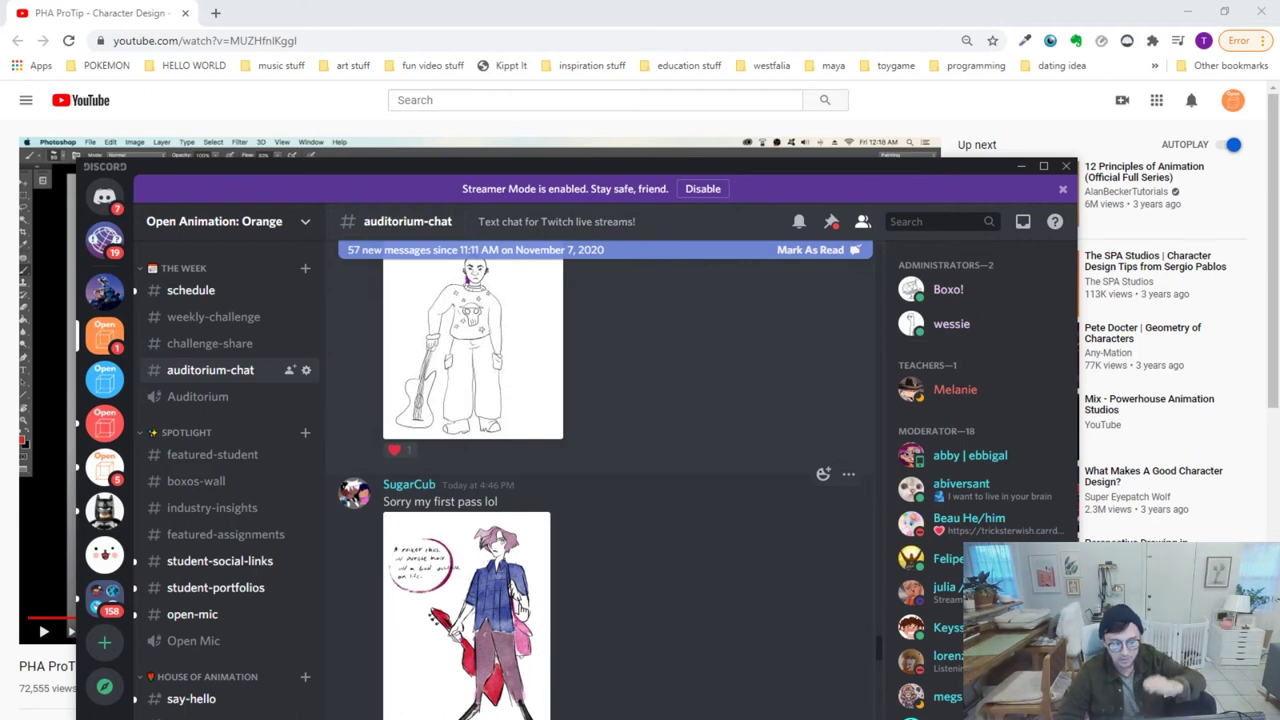
scroll(488, 325, up, 3)
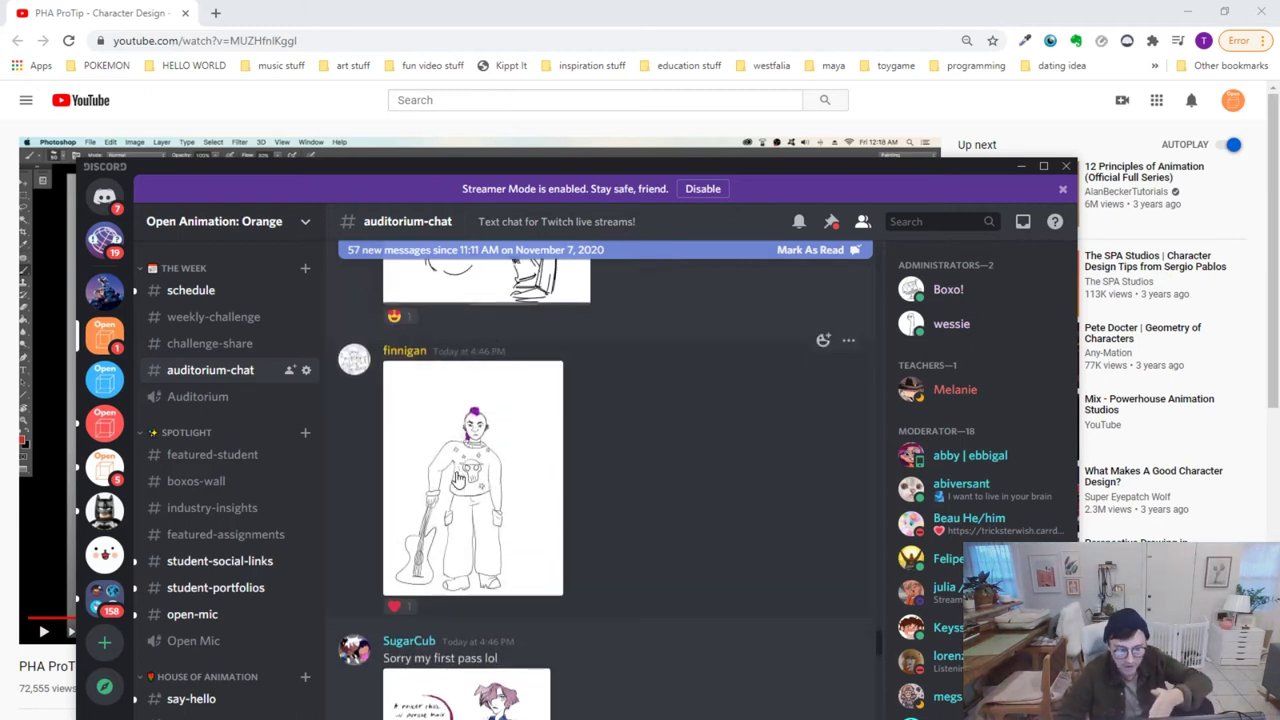
scroll(428, 580, down, 3)
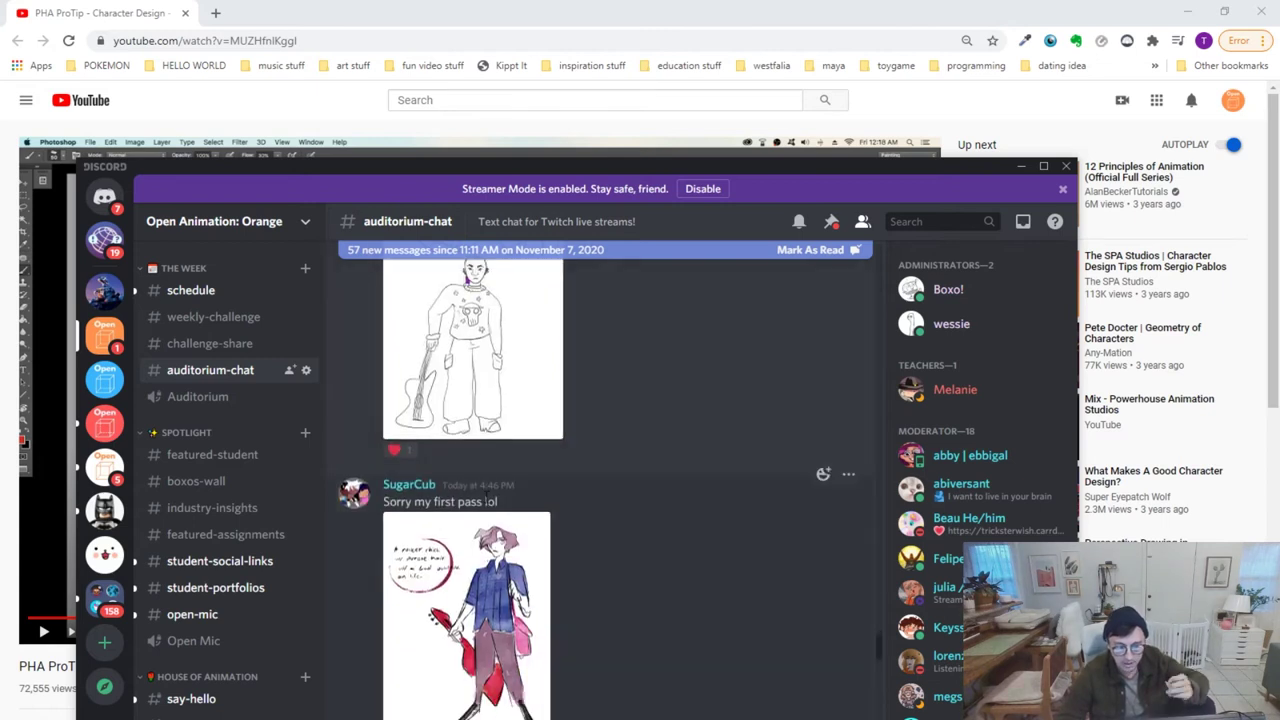
scroll(537, 522, up, 3)
Bring up the pencil sketch submission showing one standing and one seated pose for review
scroll(519, 575, down, 6)
scroll(518, 572, down, 3)
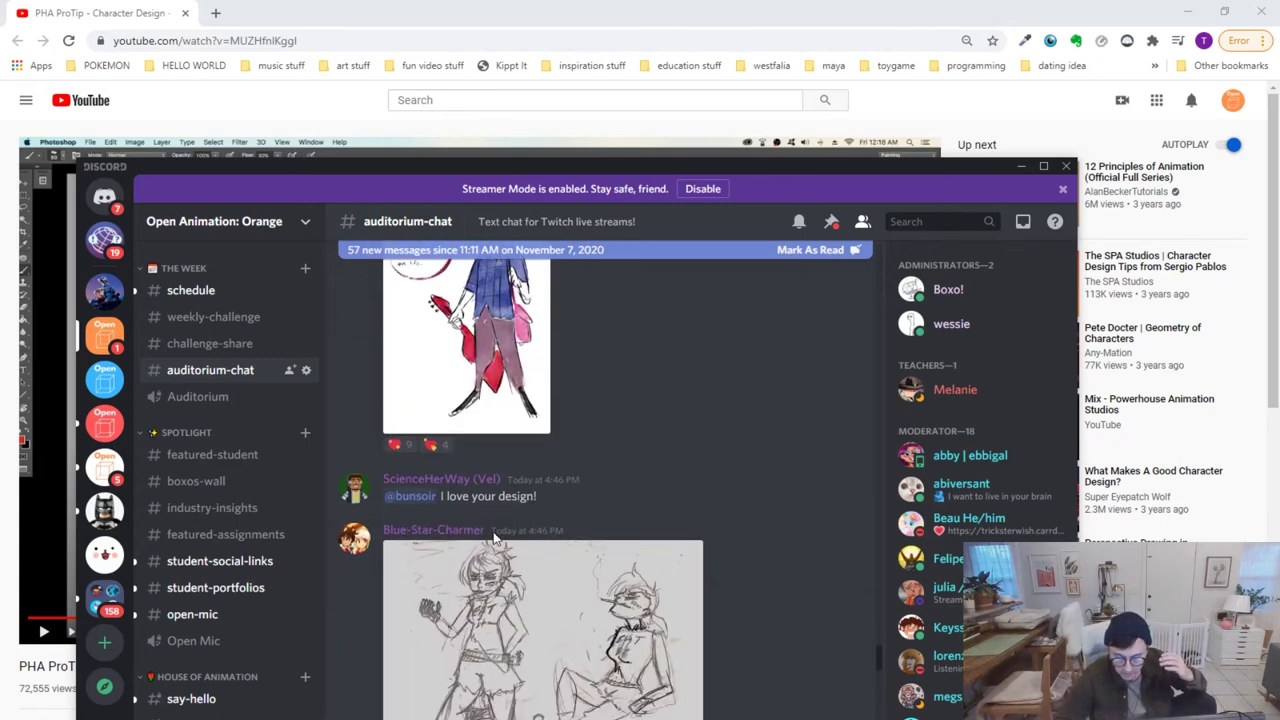
scroll(512, 535, down, 2)
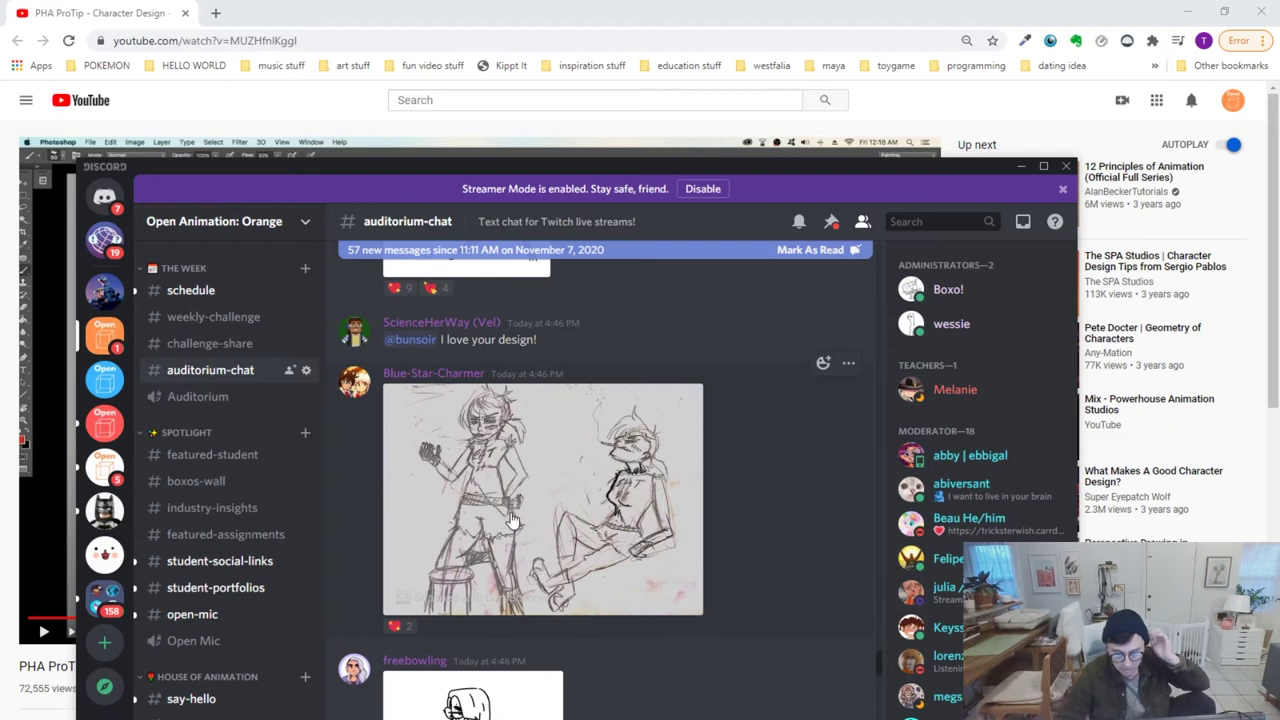
scroll(512, 525, down, 1)
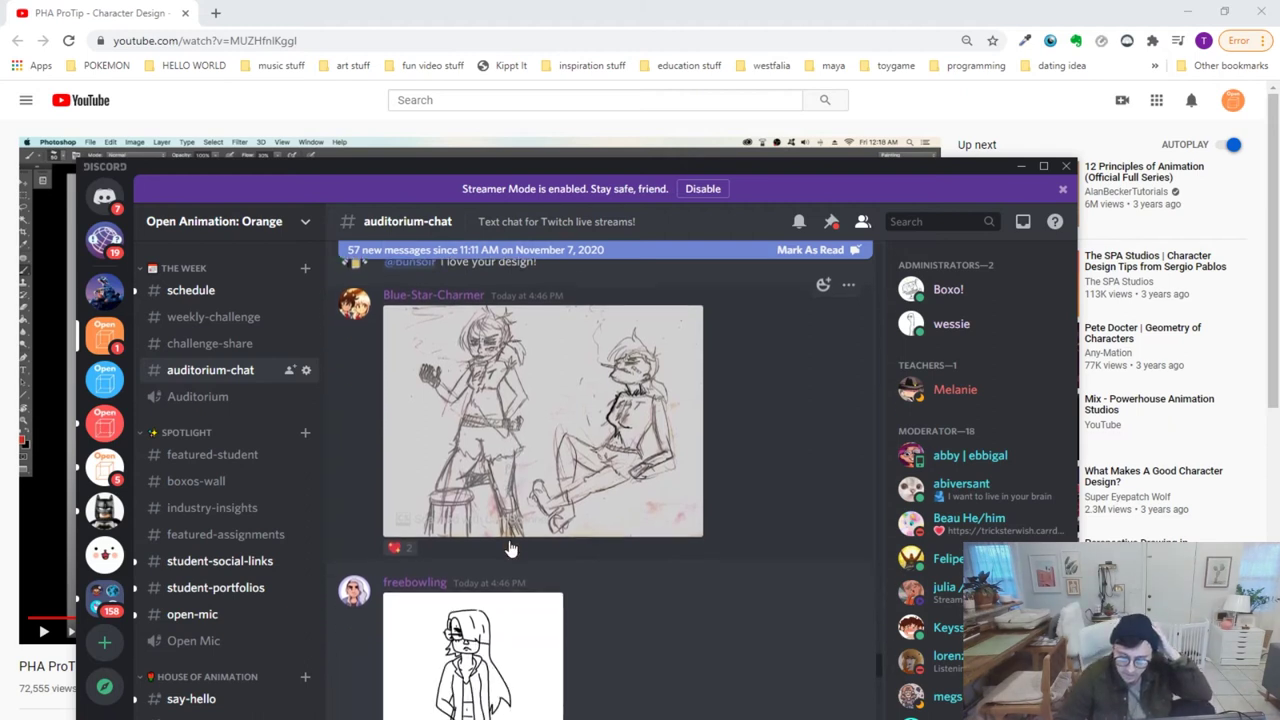
Review the pencil sketch of two poses, view the long-haired figure in the open jacket enlarged, and return to the chat
scroll(531, 431, down, 1)
scroll(531, 431, up, 1)
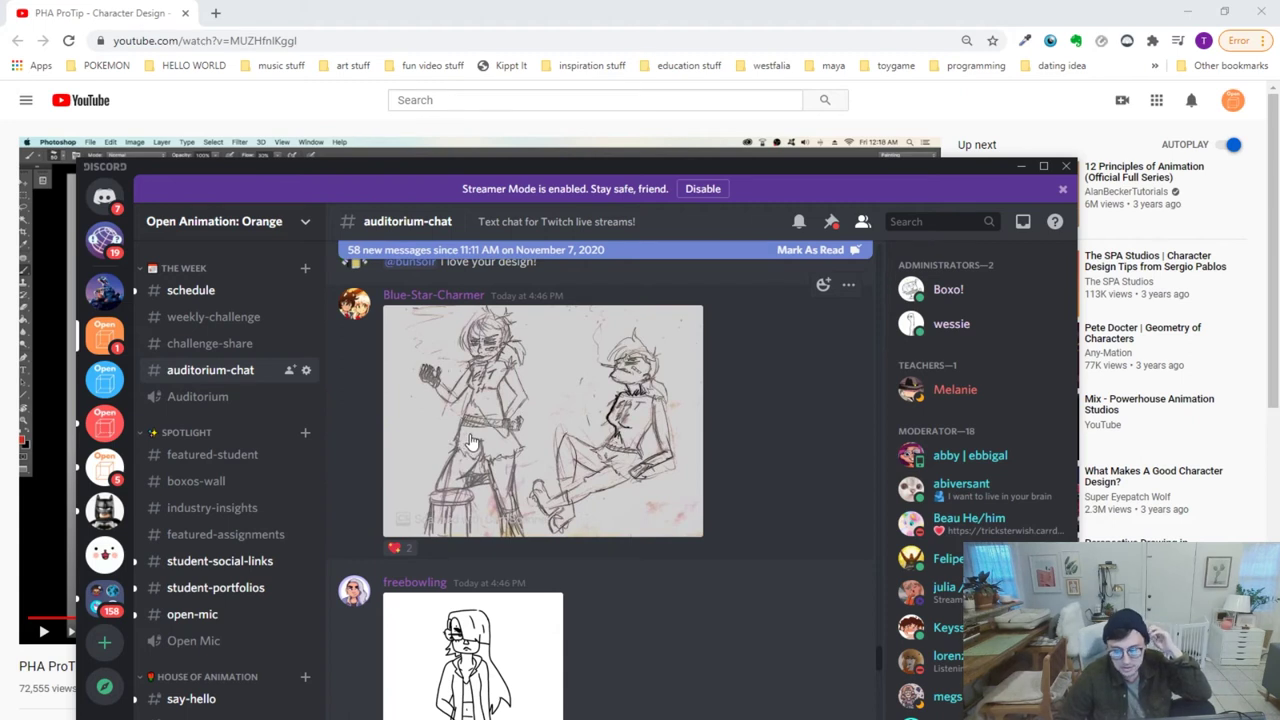
scroll(530, 436, down, 2)
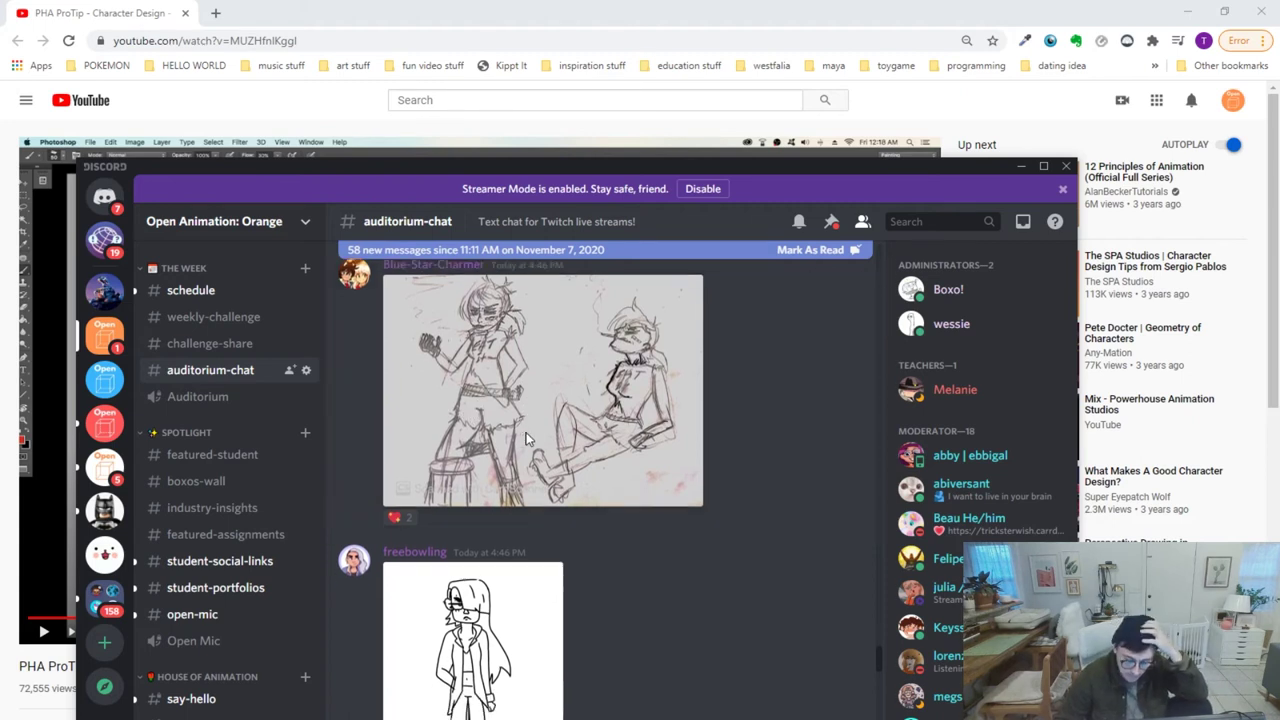
click(521, 609)
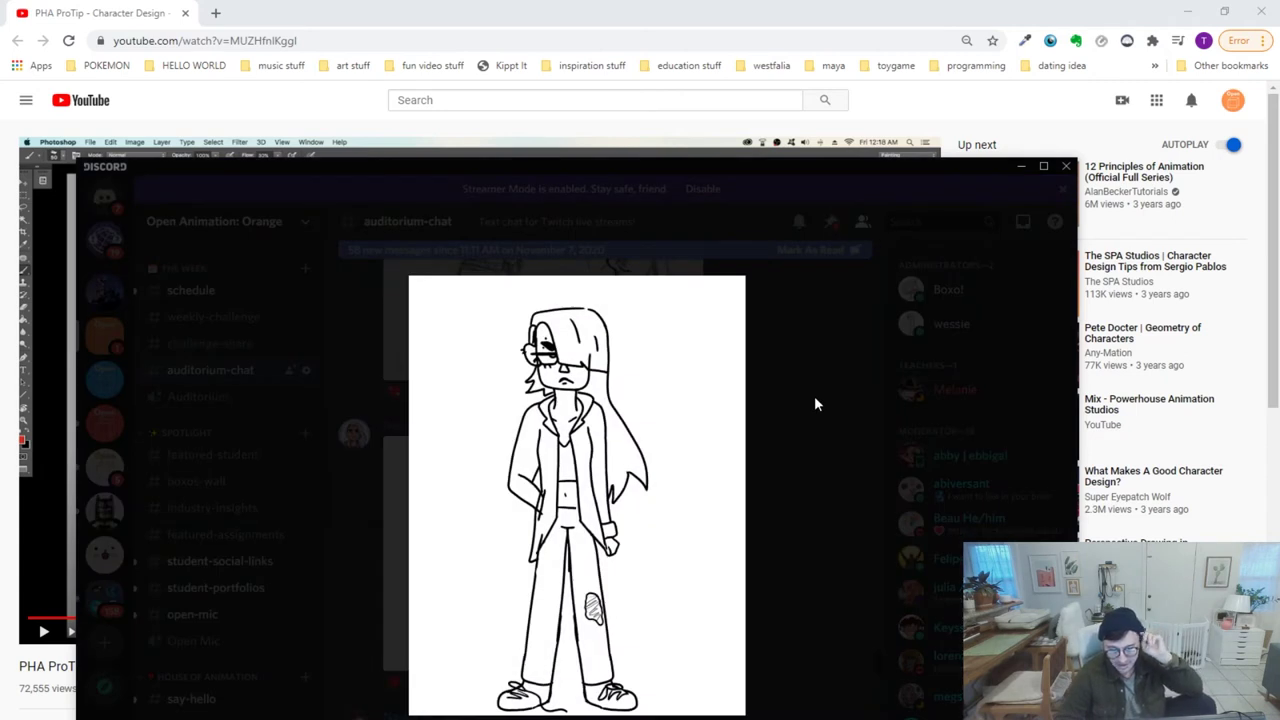
click(814, 403)
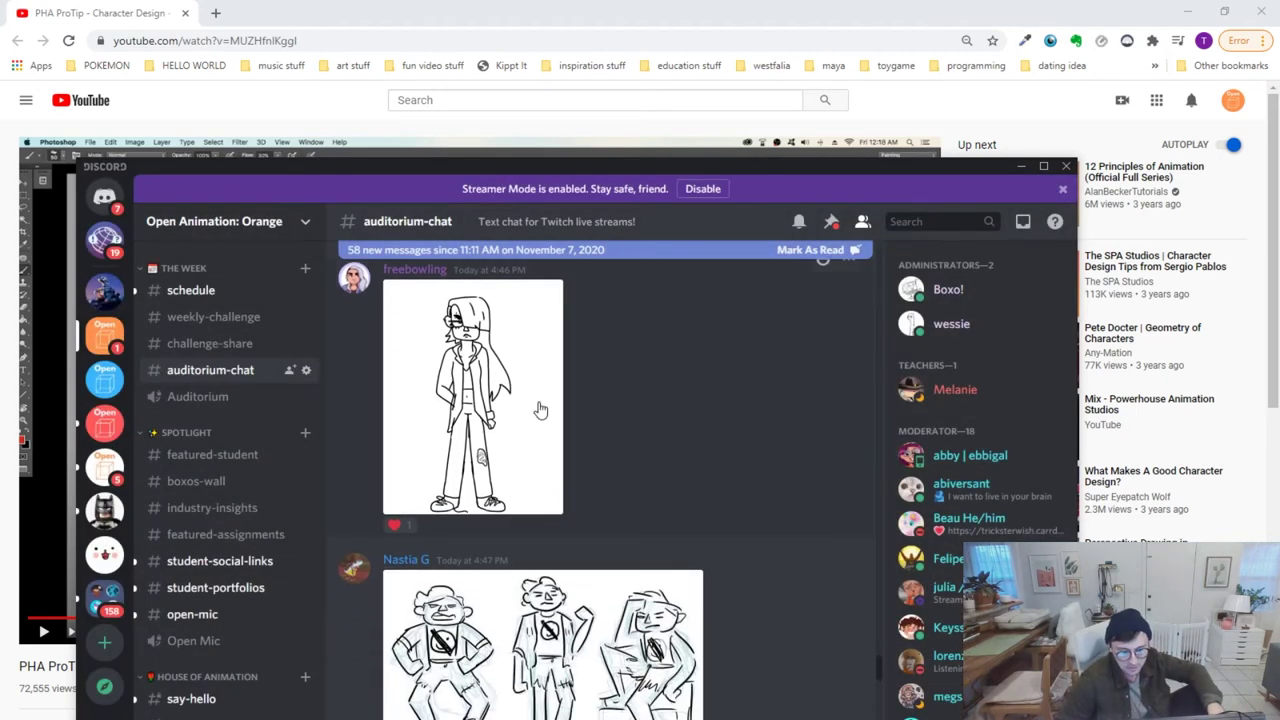
Look over the three-pose submission and view the spiky-haired character with fishnets and chunky boots enlarged
scroll(522, 400, down, 3)
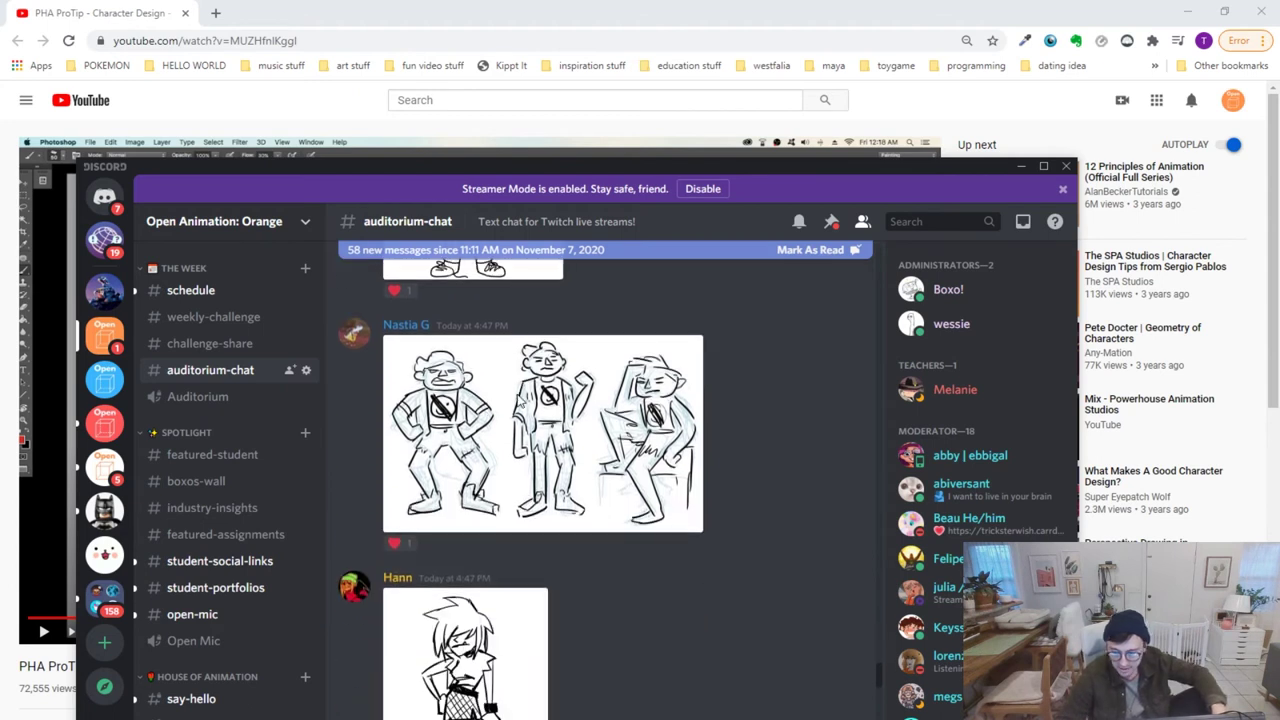
scroll(516, 412, down, 2)
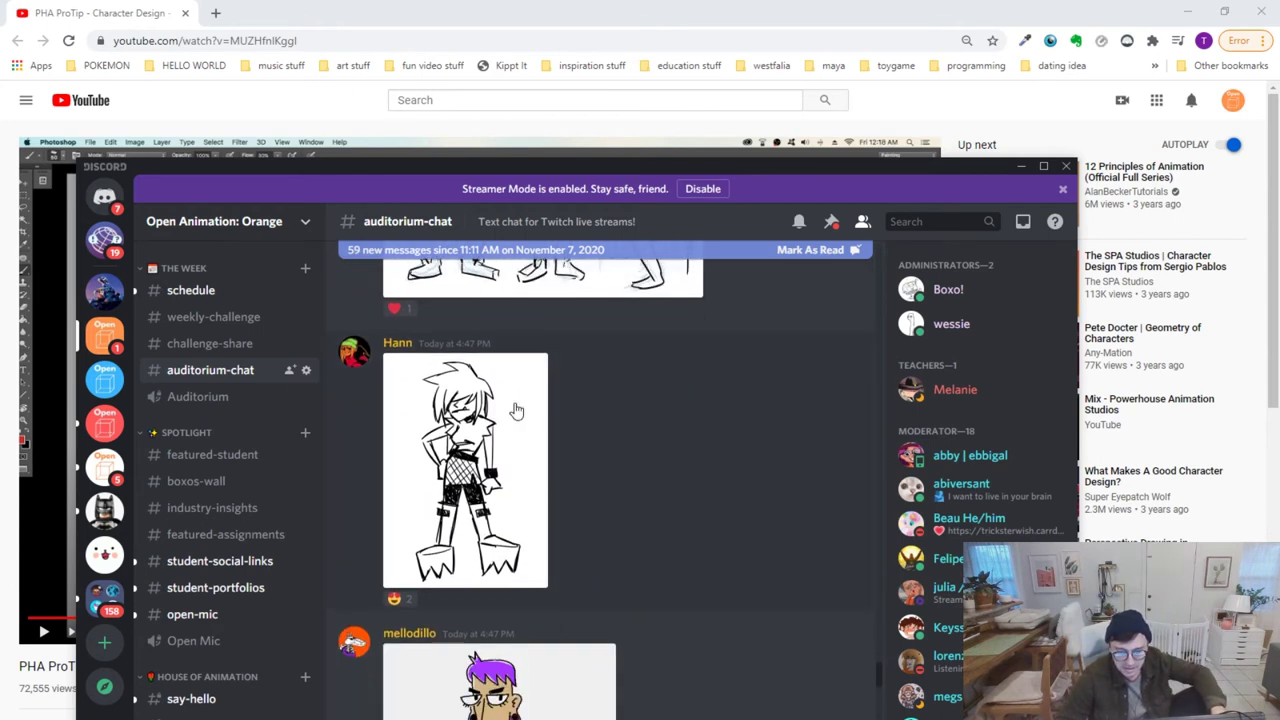
scroll(516, 420, down, 1)
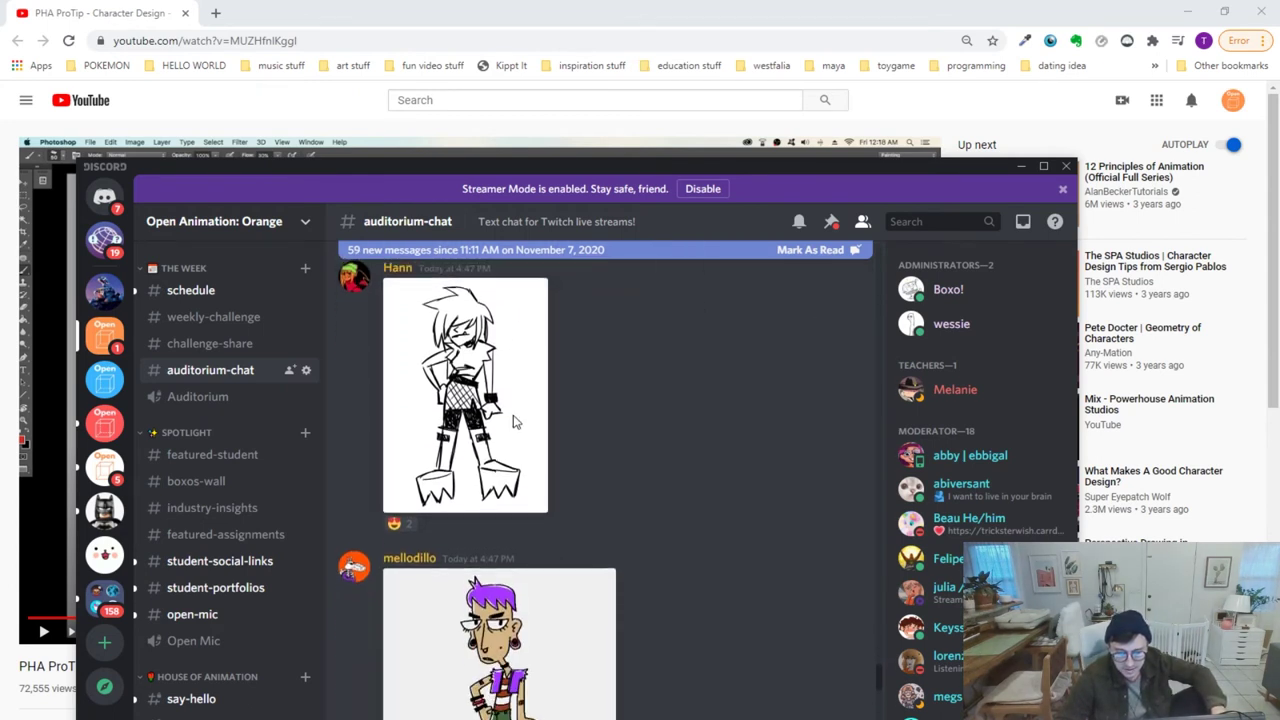
scroll(514, 418, up, 4)
scroll(512, 420, down, 3)
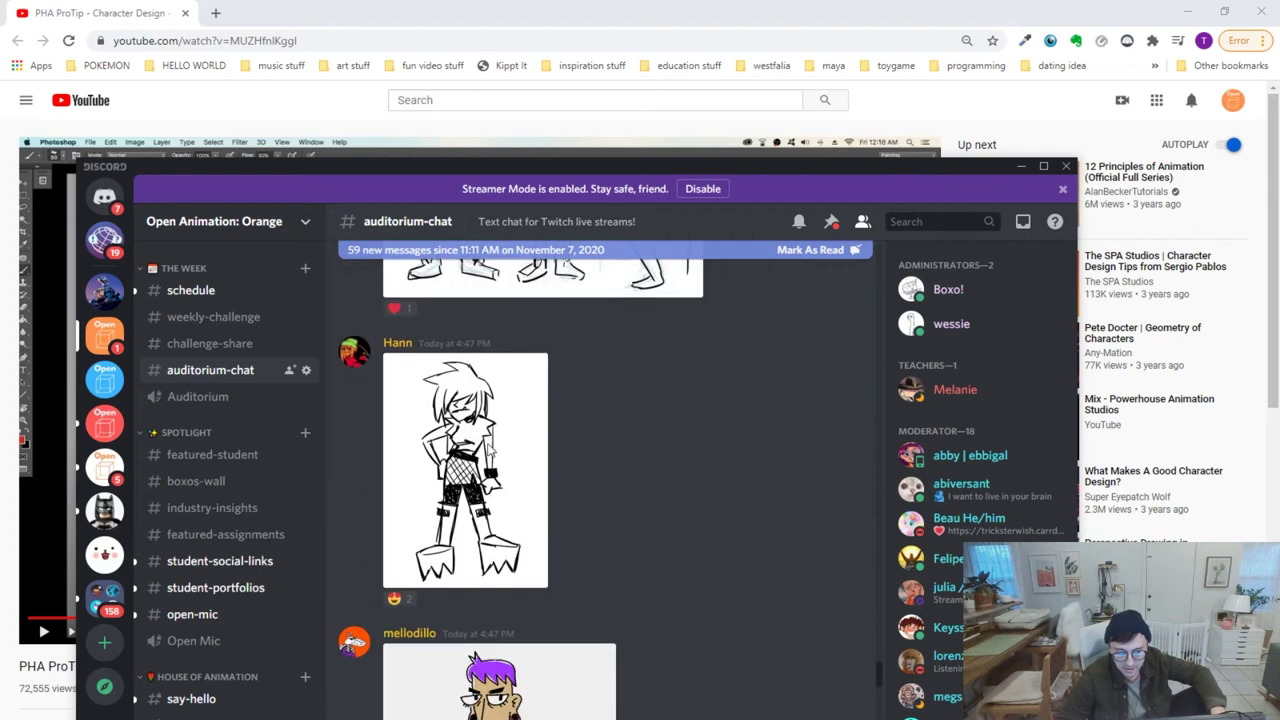
click(470, 500)
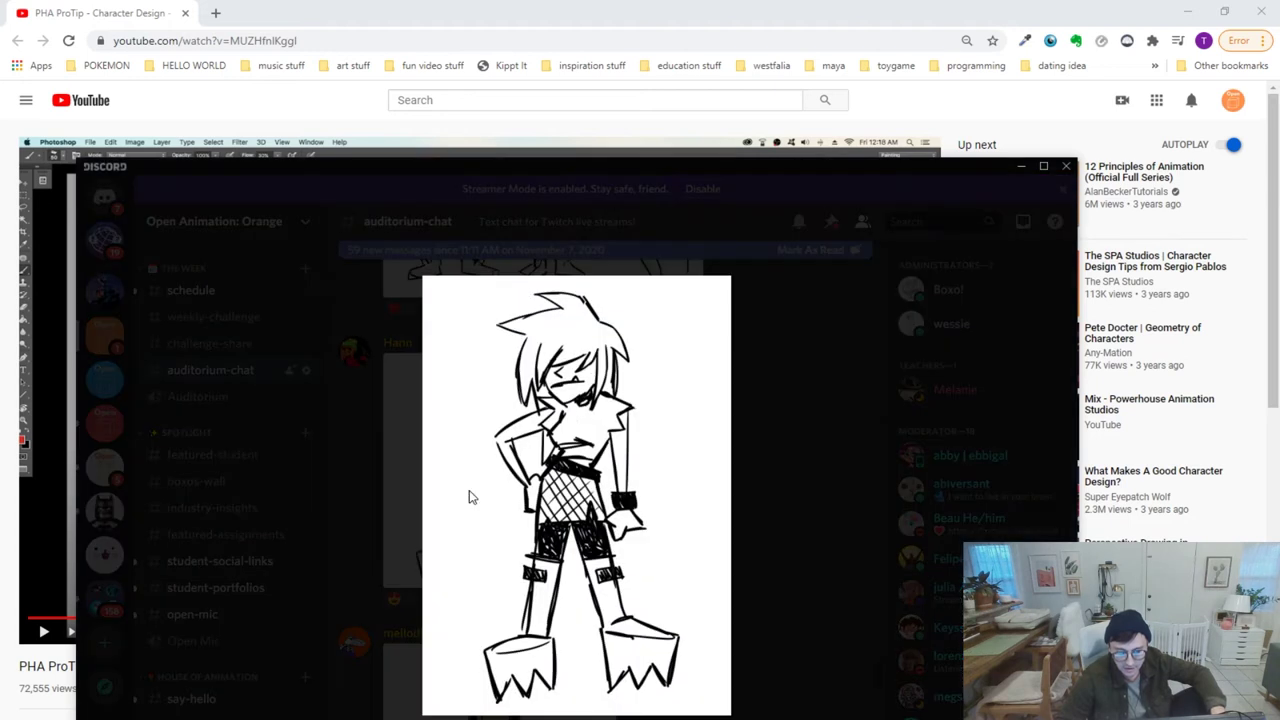
click(797, 434)
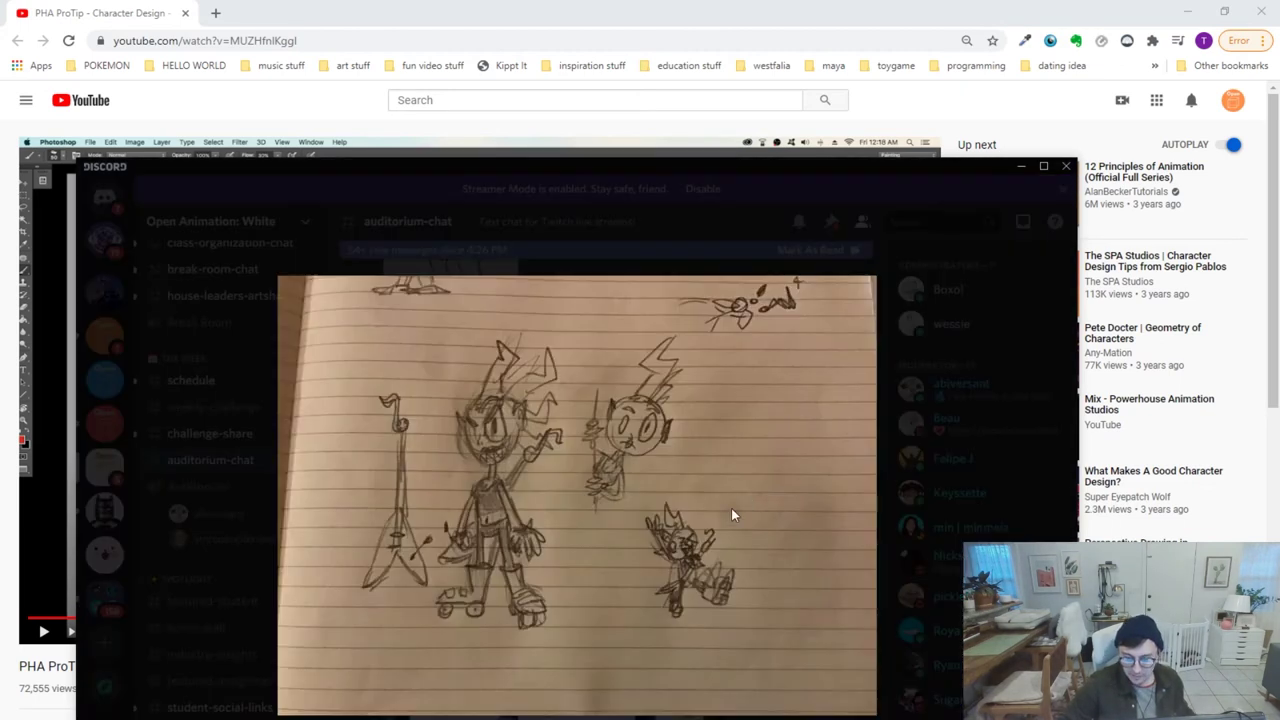
Leave the lined-paper sketch and view the "Rocker Chick(en)" drawing enlarged in the auditorium chat
click(937, 428)
scroll(456, 581, down, 4)
scroll(460, 585, up, 2)
click(510, 565)
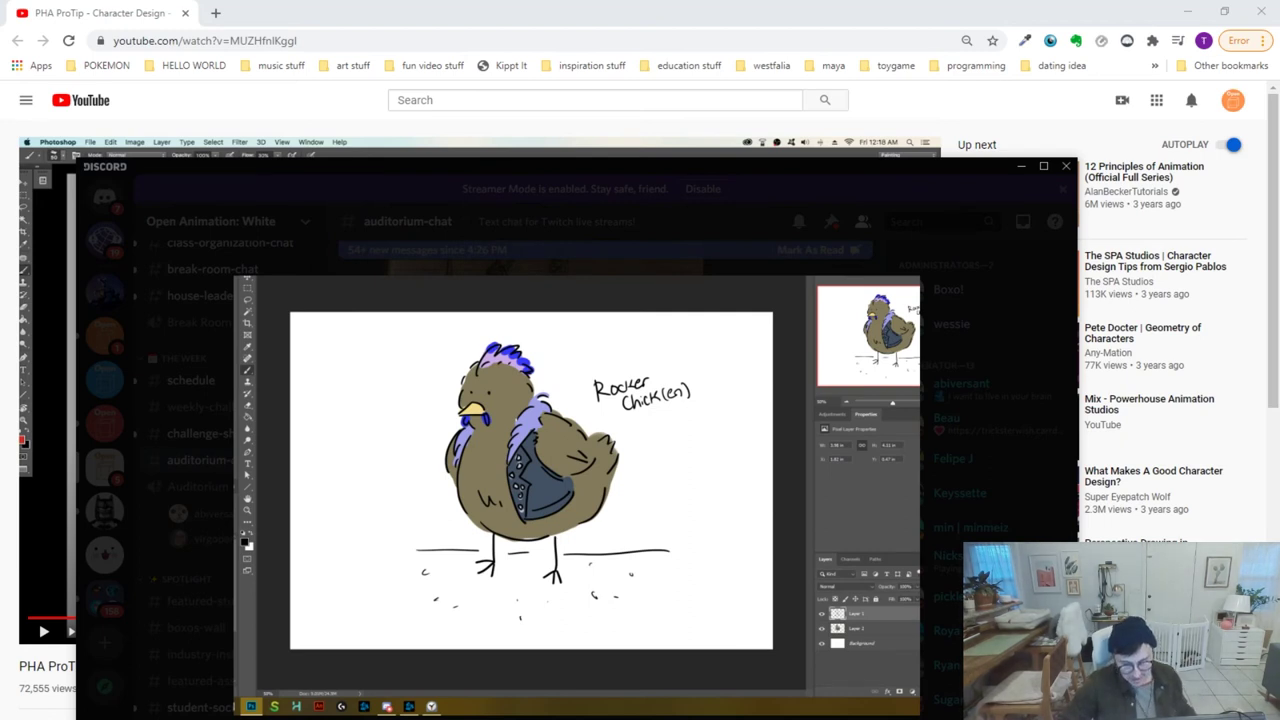
key(Escape)
click(563, 545)
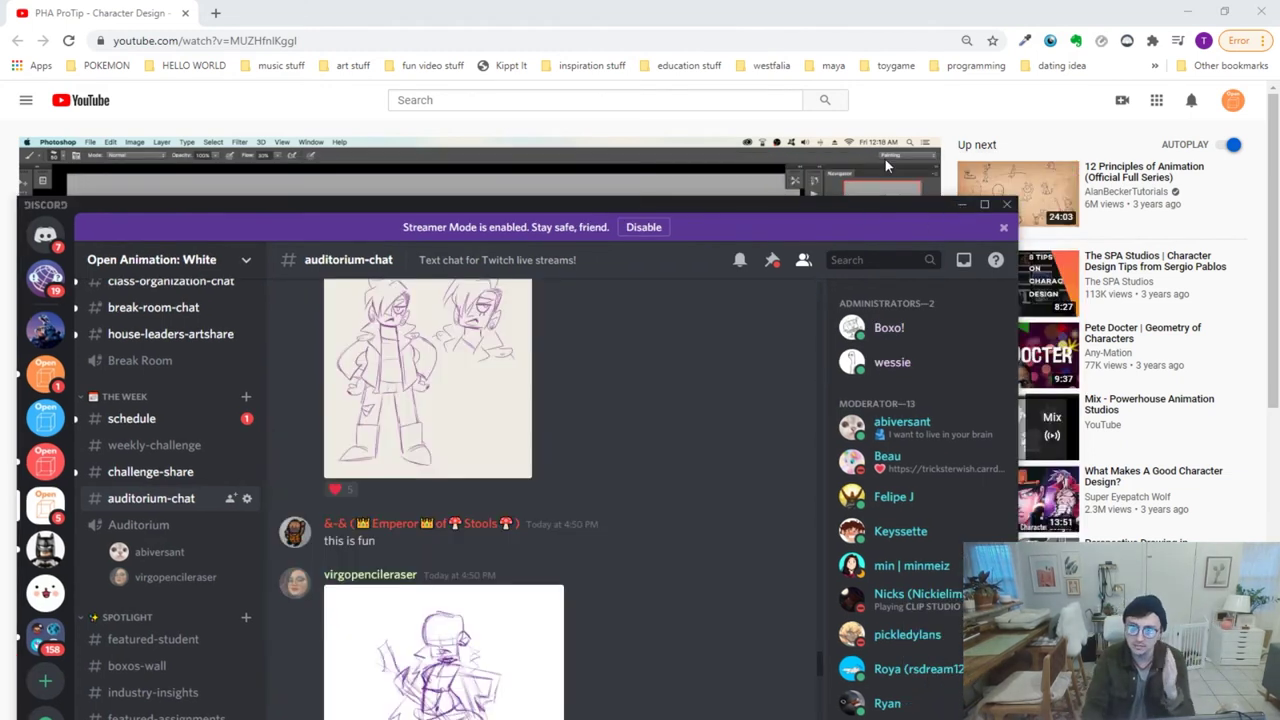
Switch to the Class 4 project in Storyboard Pro and advance to the assignment brief about giving the character a rabbit
click(885, 159)
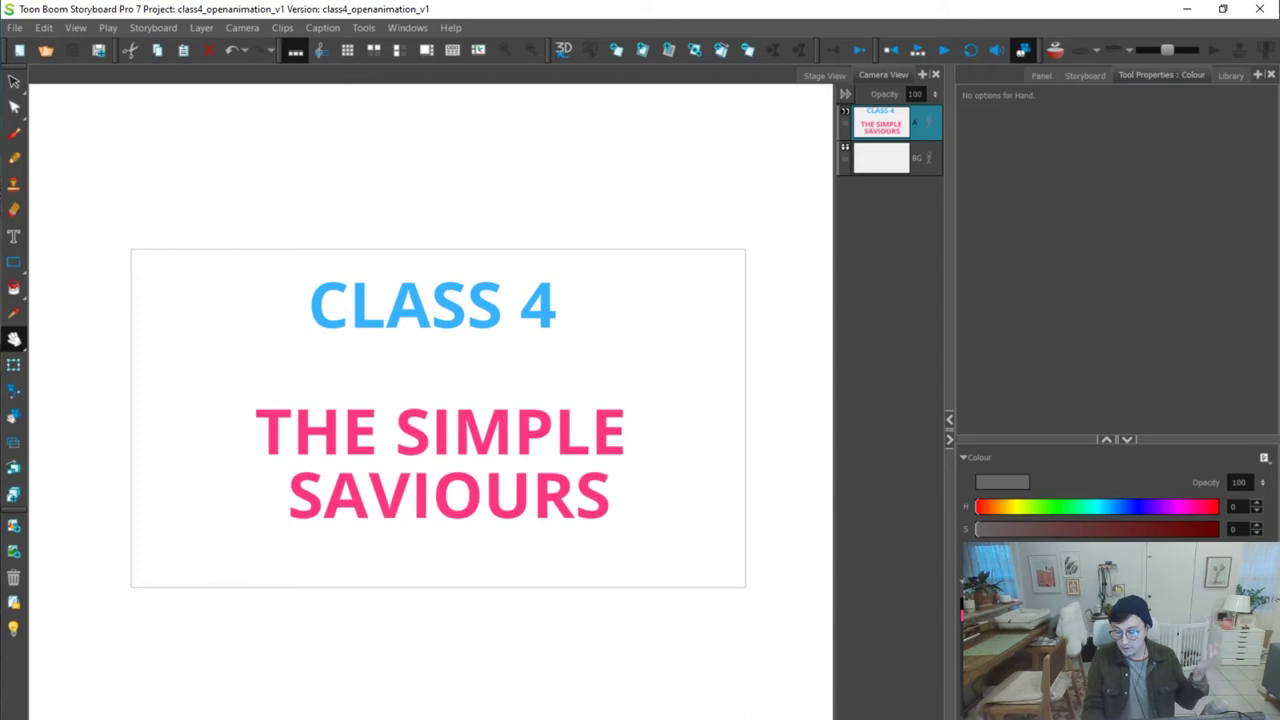
key(Right)
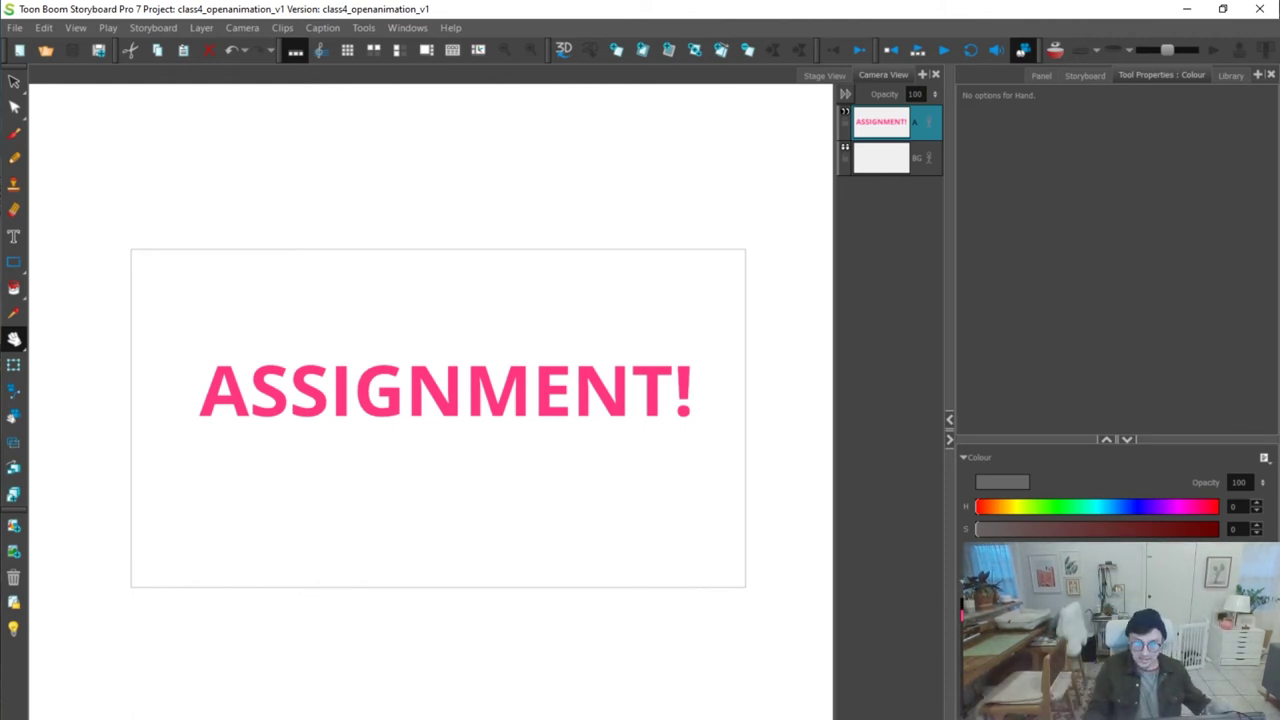
key(Right)
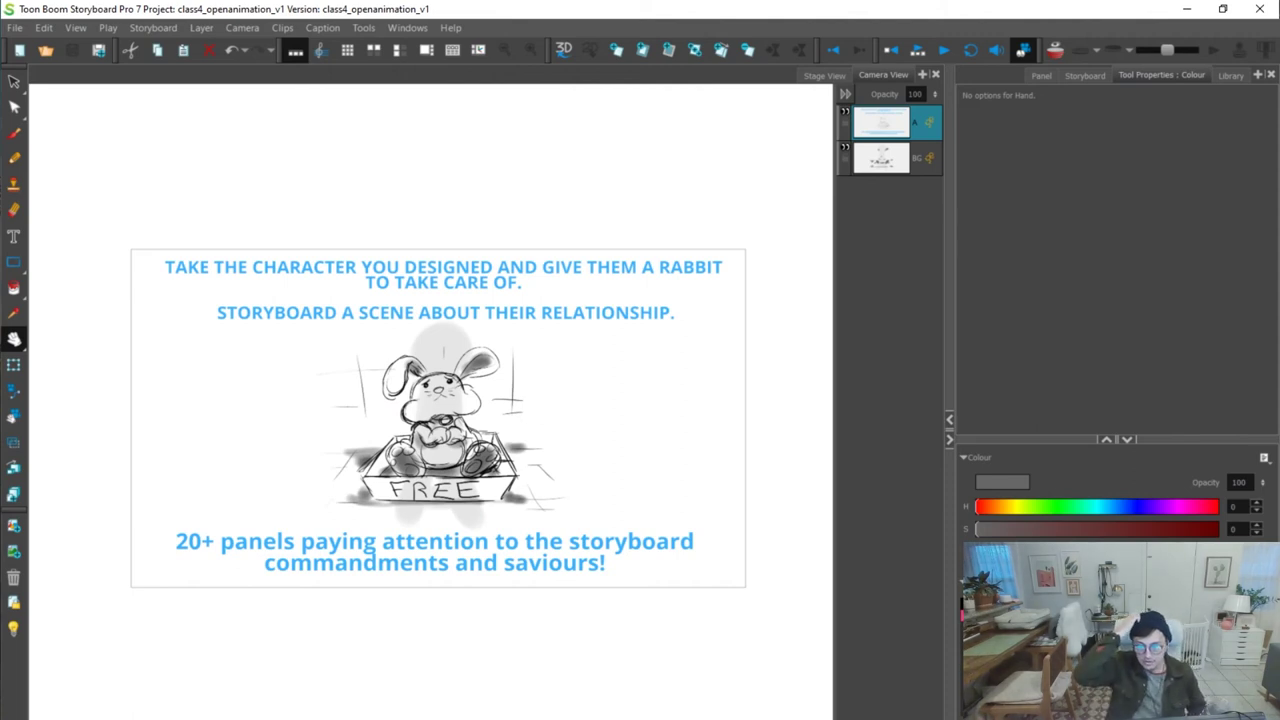
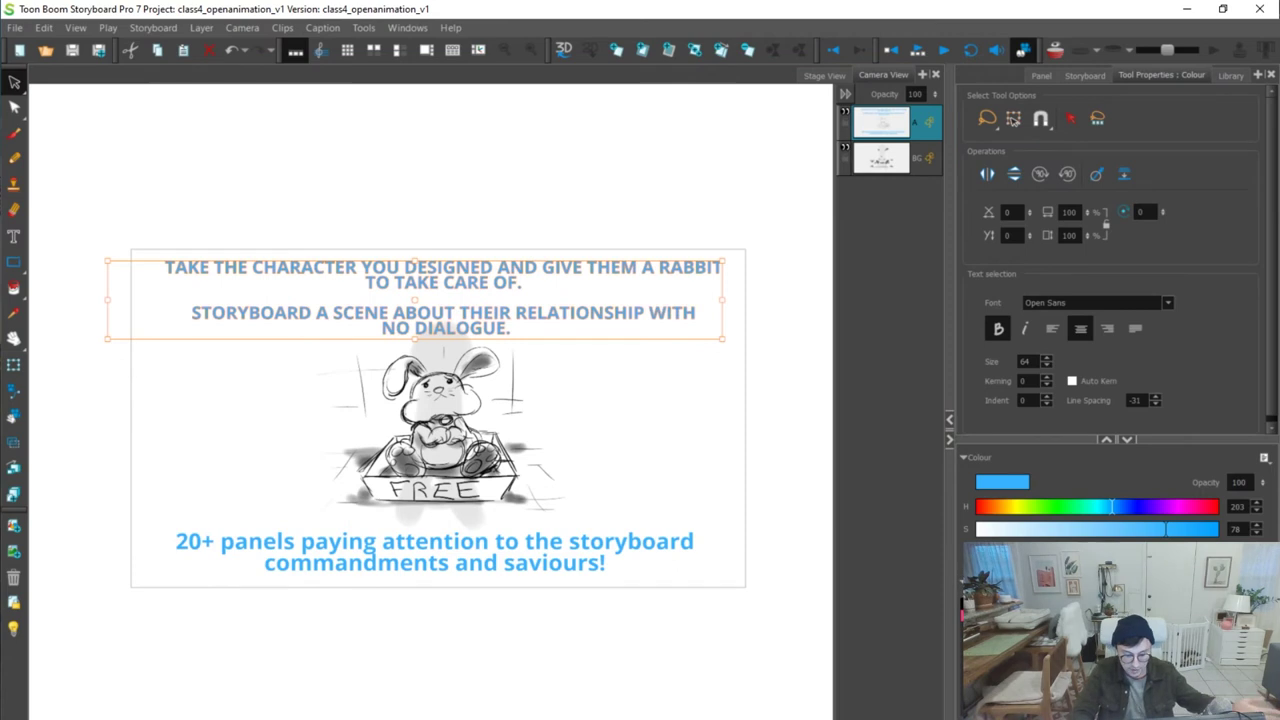
Return to the Class 4 title panel and advance past the SHORT HAND title to the shorthands reference panel
key(Home)
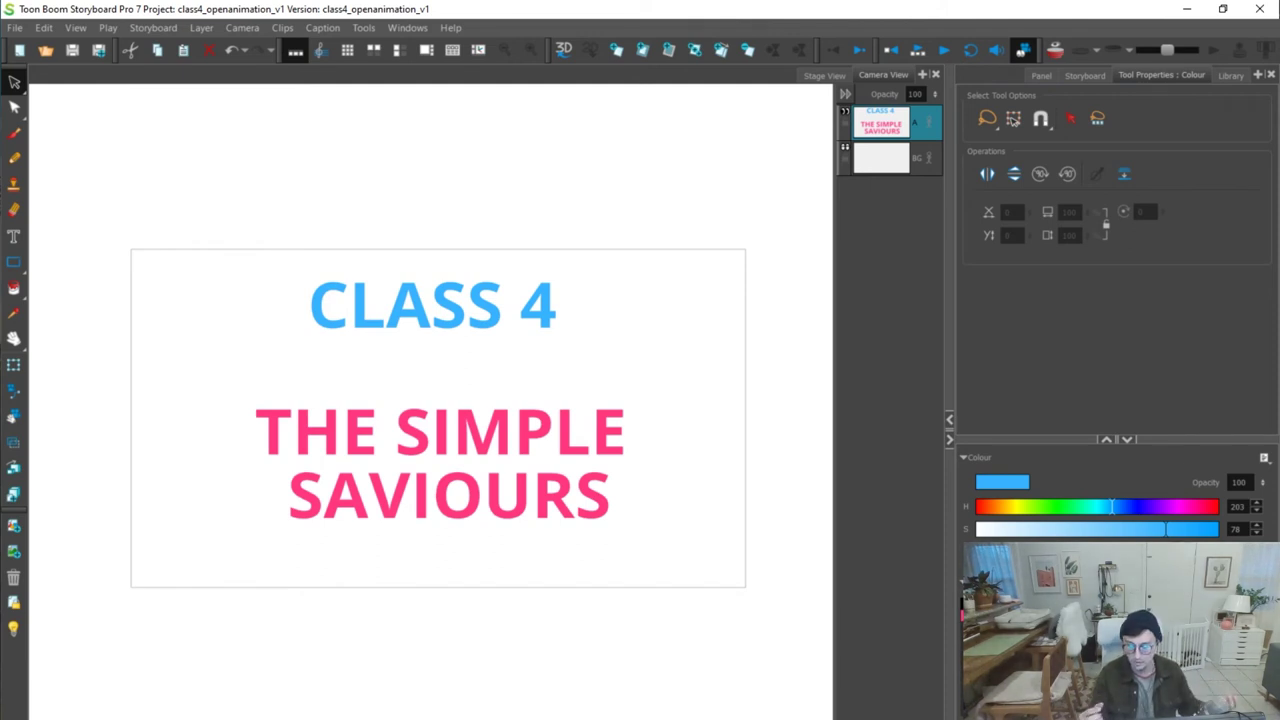
key(g)
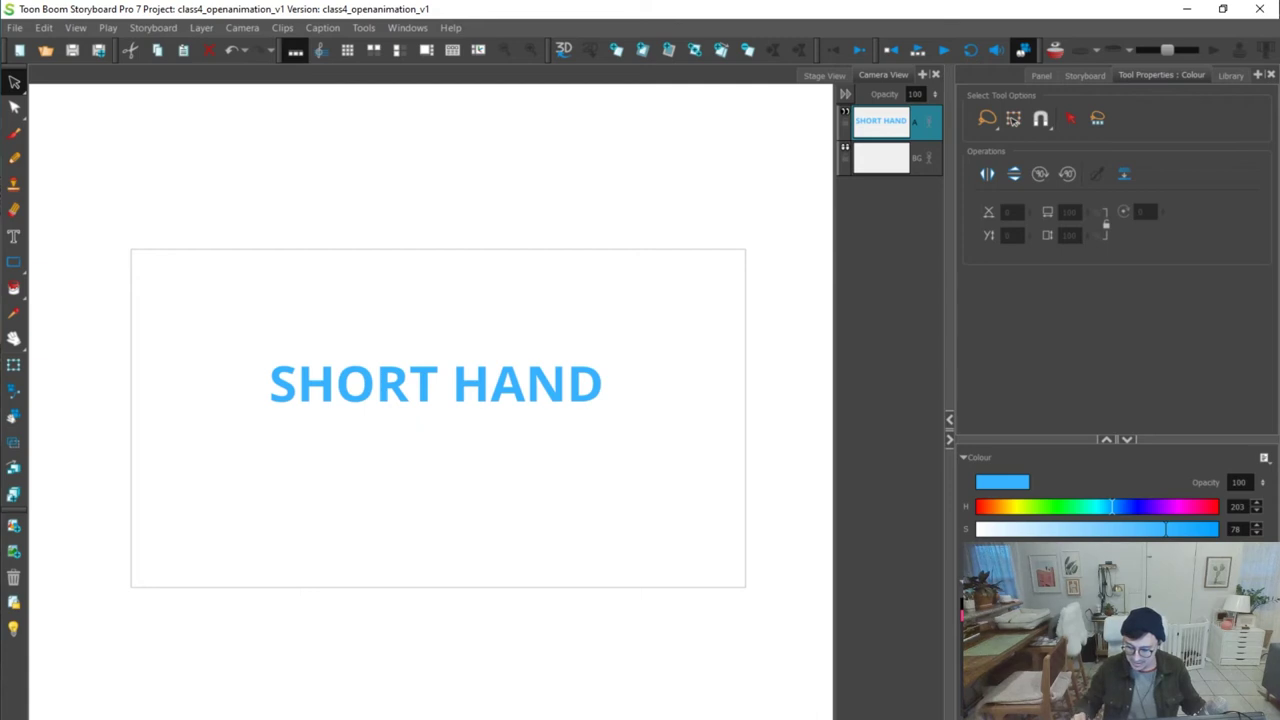
key(f)
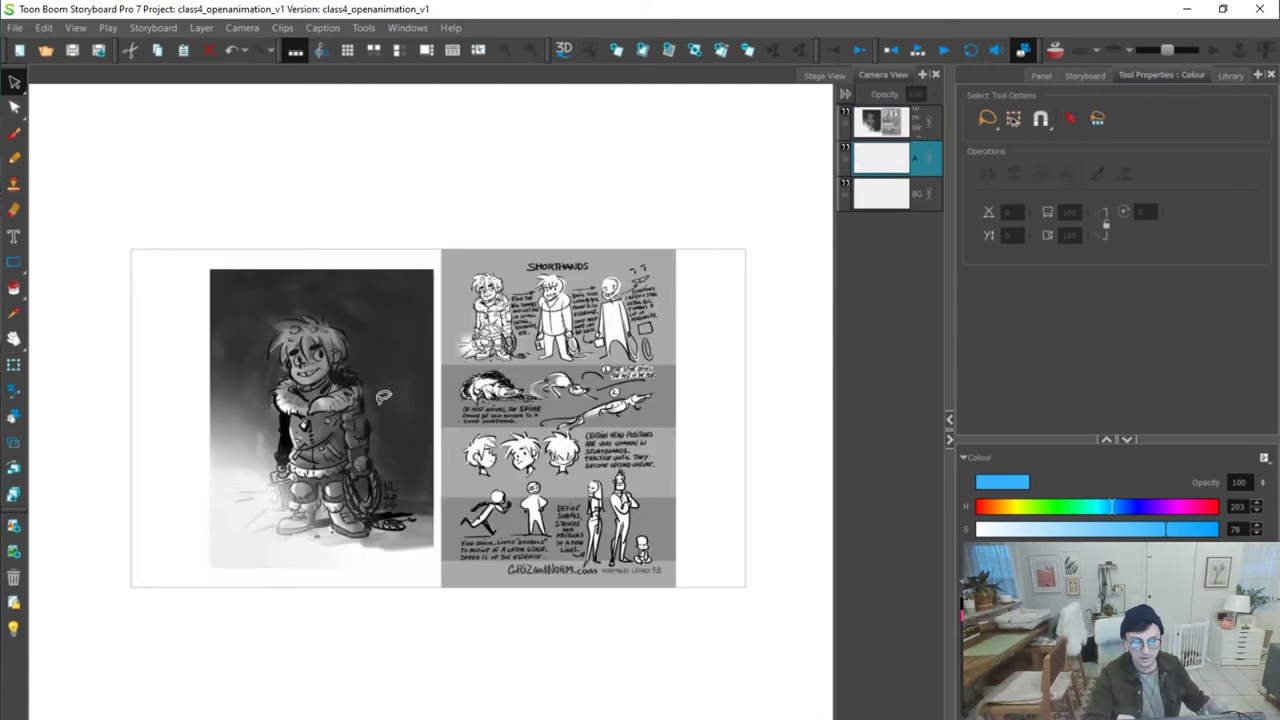
Examine the painted character in the fur-collared coat up close on the reference panel
key(space)
drag(393, 400, 607, 406)
key(2)
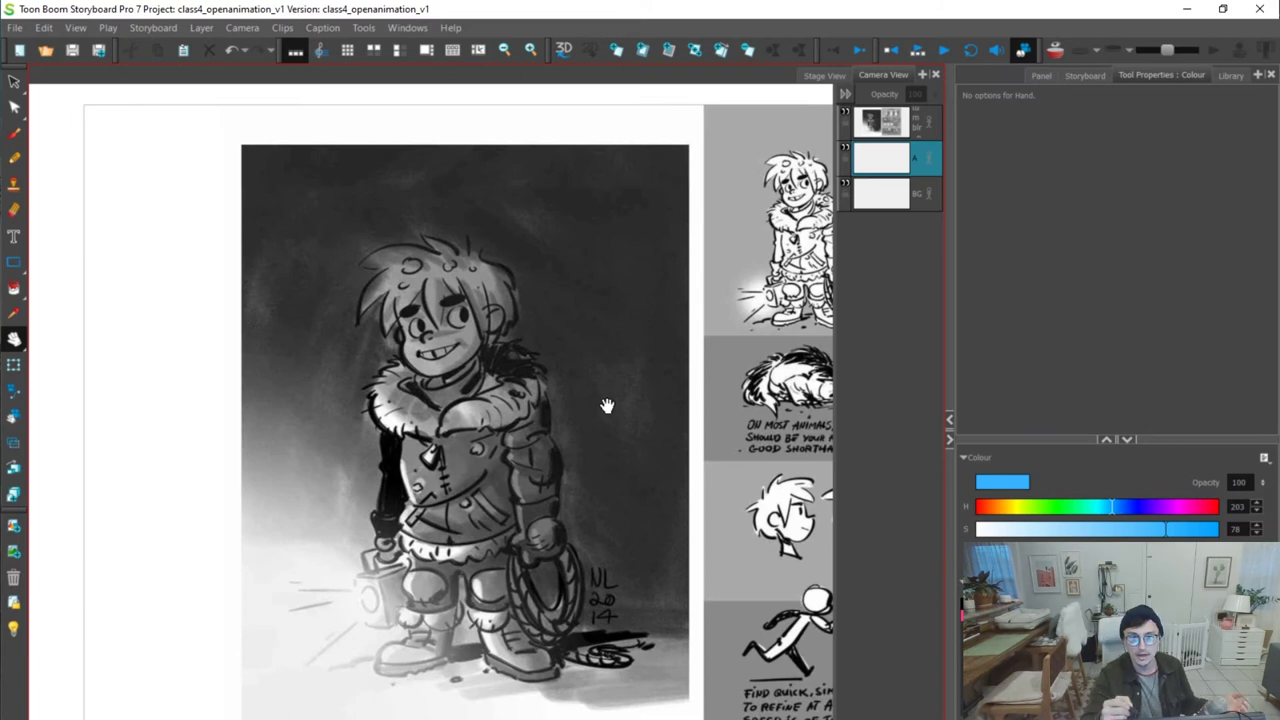
drag(563, 337, 550, 312)
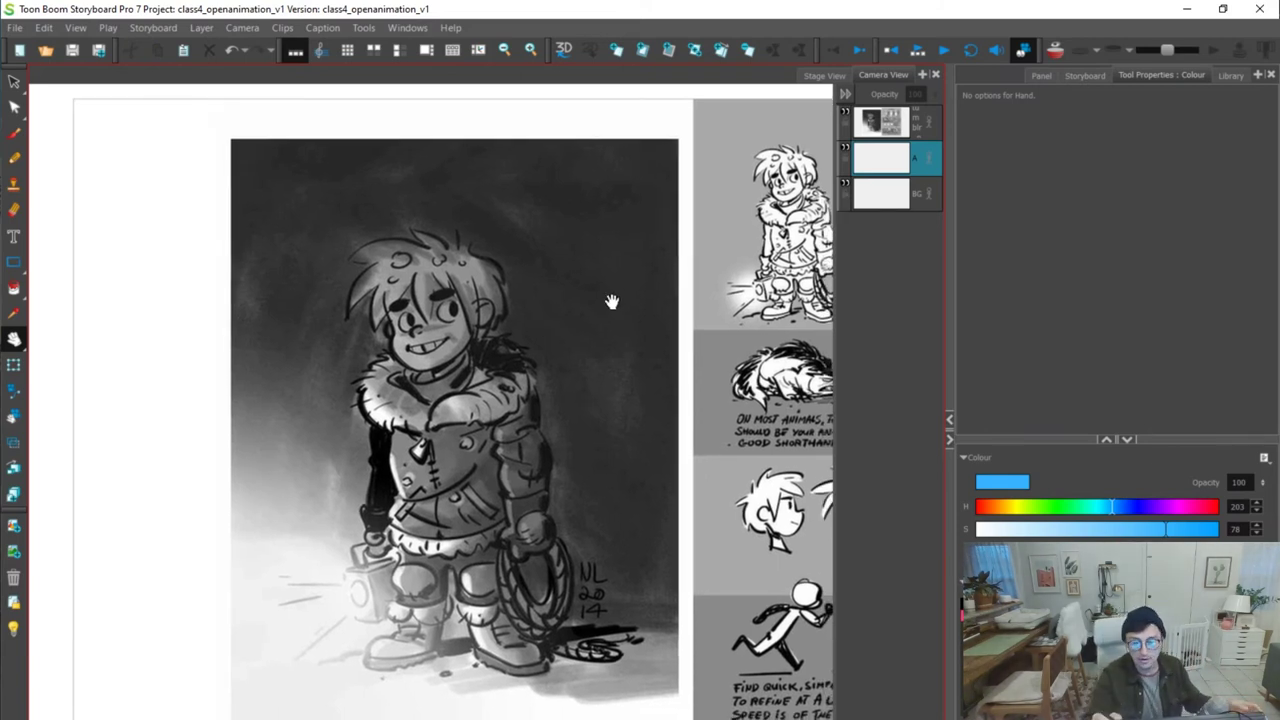
scroll(646, 329, up, 3)
scroll(642, 362, down, 3)
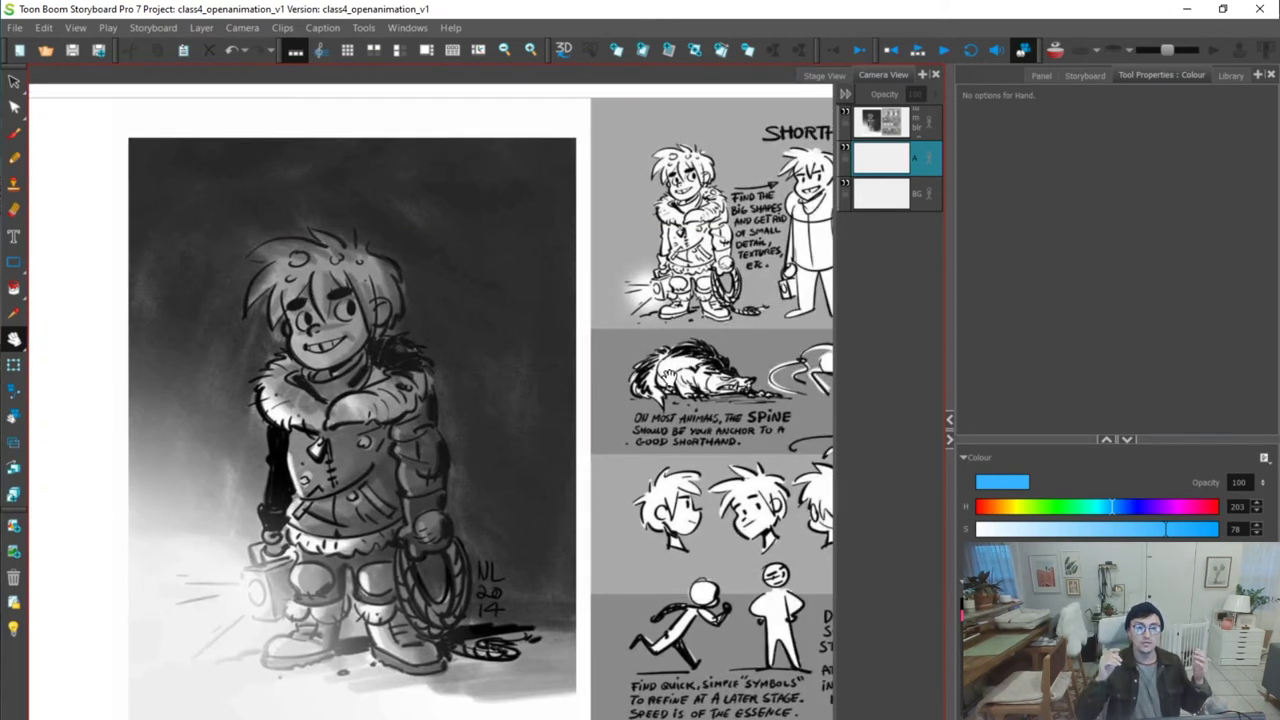
Examine the character simplification stages in the first row of the Shorthands sheet up close
drag(755, 451, 401, 508)
drag(636, 480, 578, 505)
key(2)
drag(486, 293, 602, 482)
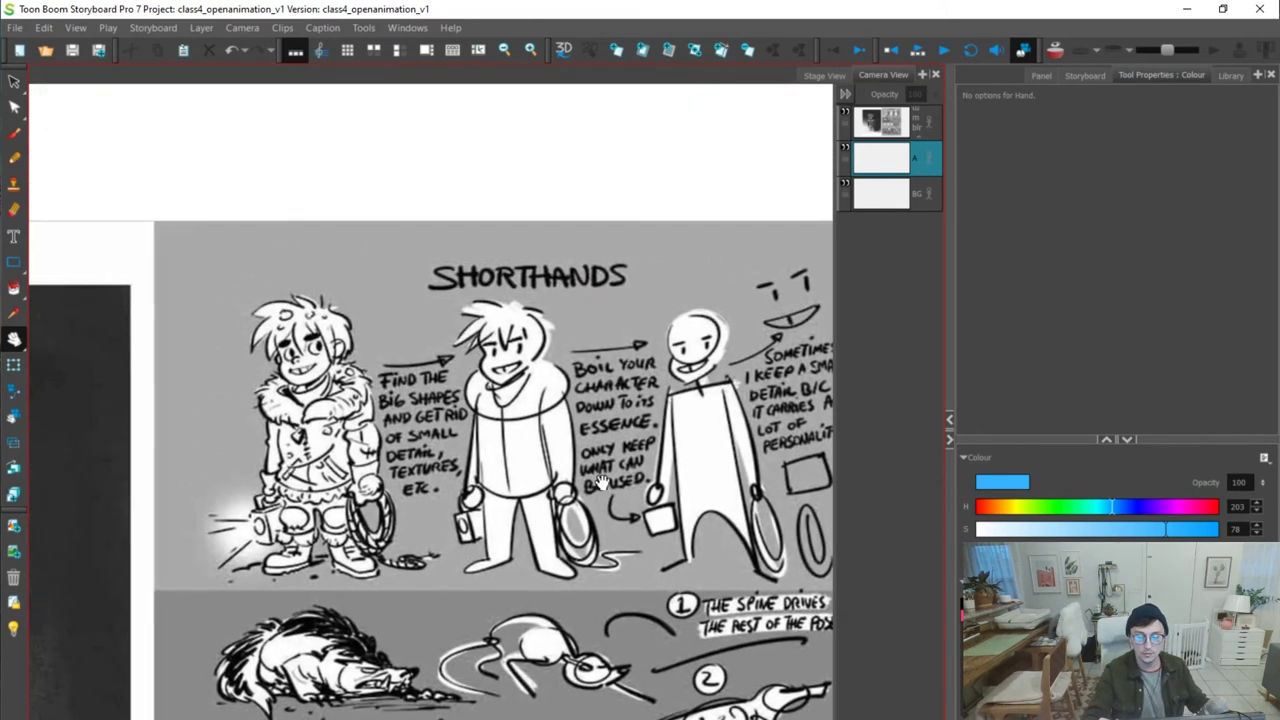
key(2)
key(alt+b)
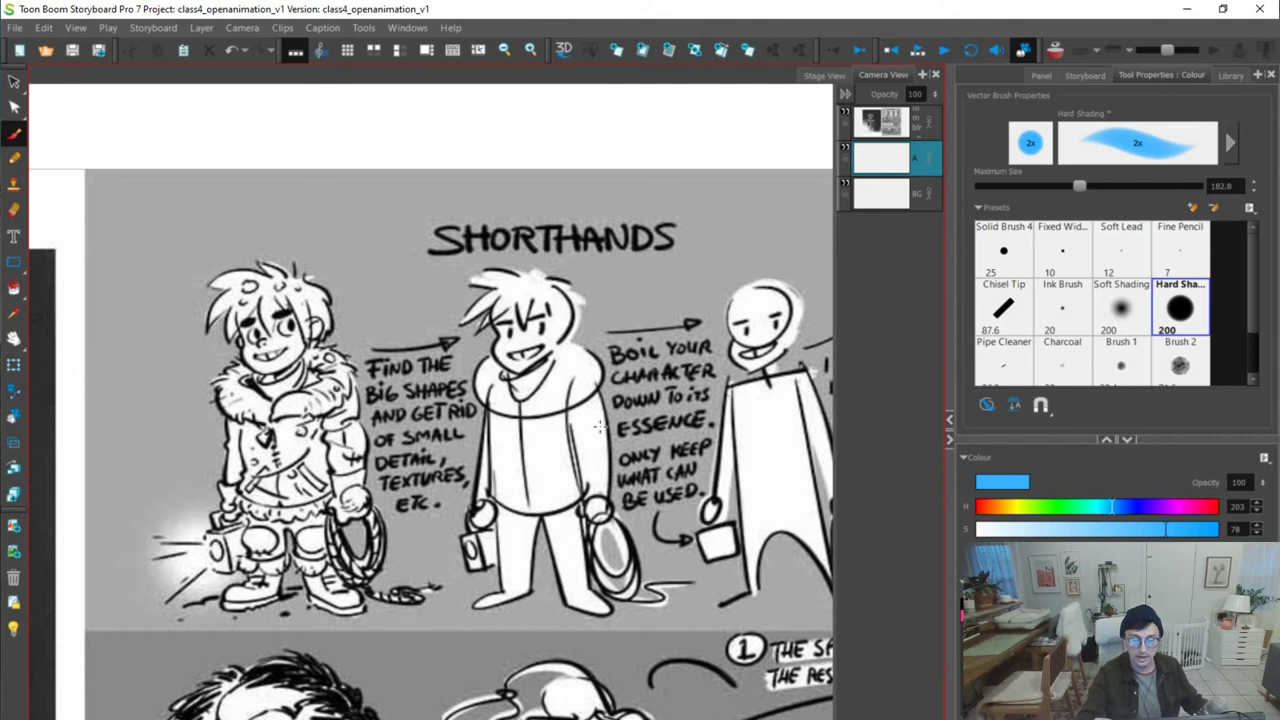
Look over the Shorthands sheet's animal spine, head position and quick-symbol examples
key(space)
drag(655, 471, 623, 371)
scroll(606, 391, down, 3)
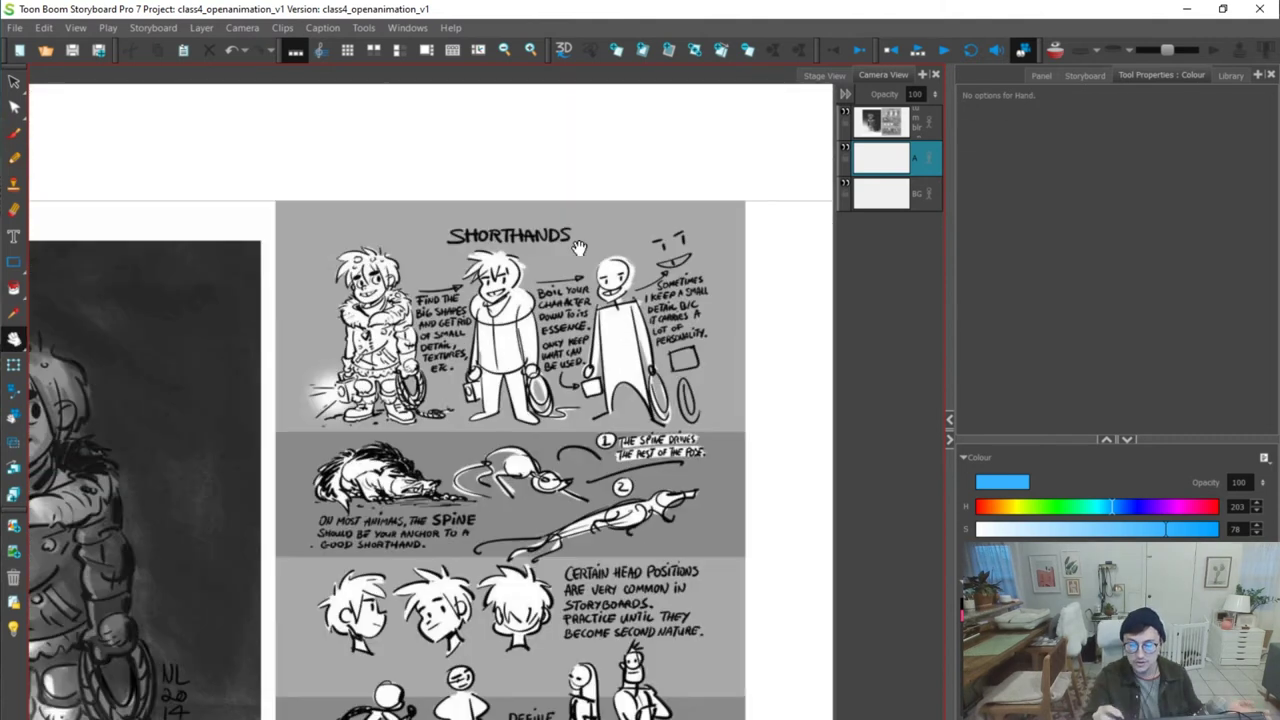
drag(583, 304, 624, 312)
scroll(624, 312, down, 2)
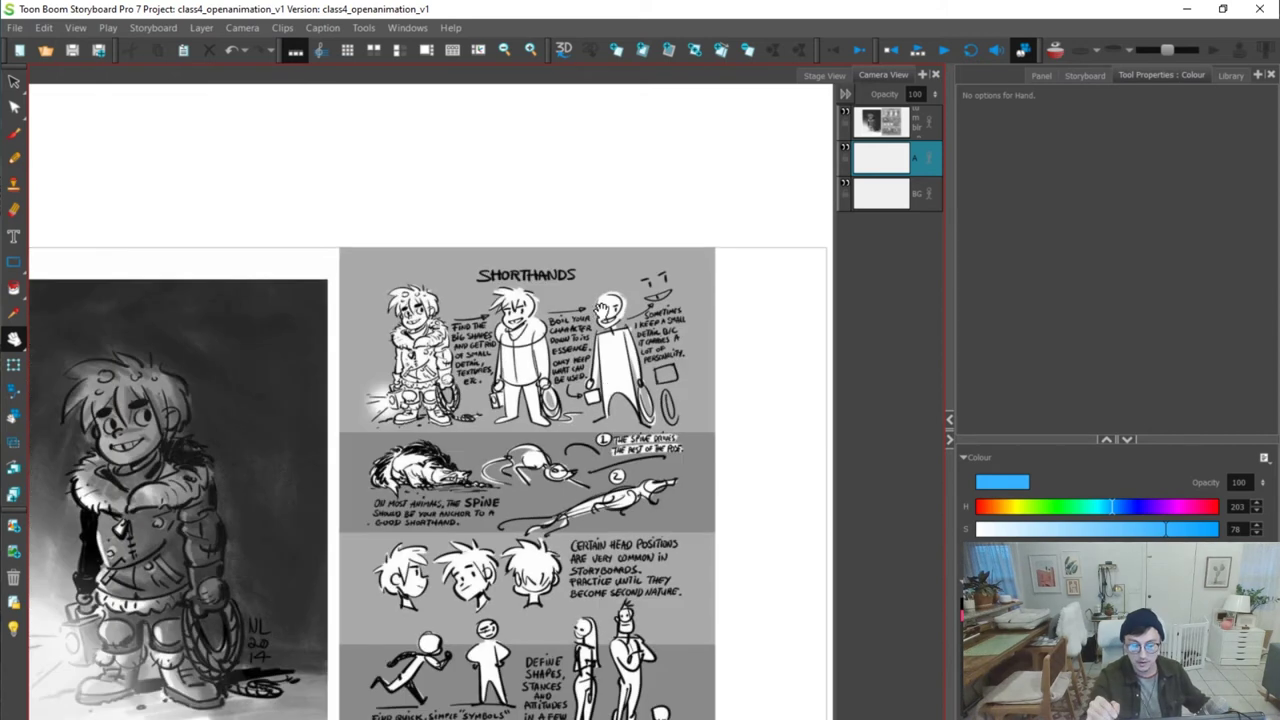
drag(636, 371, 632, 360)
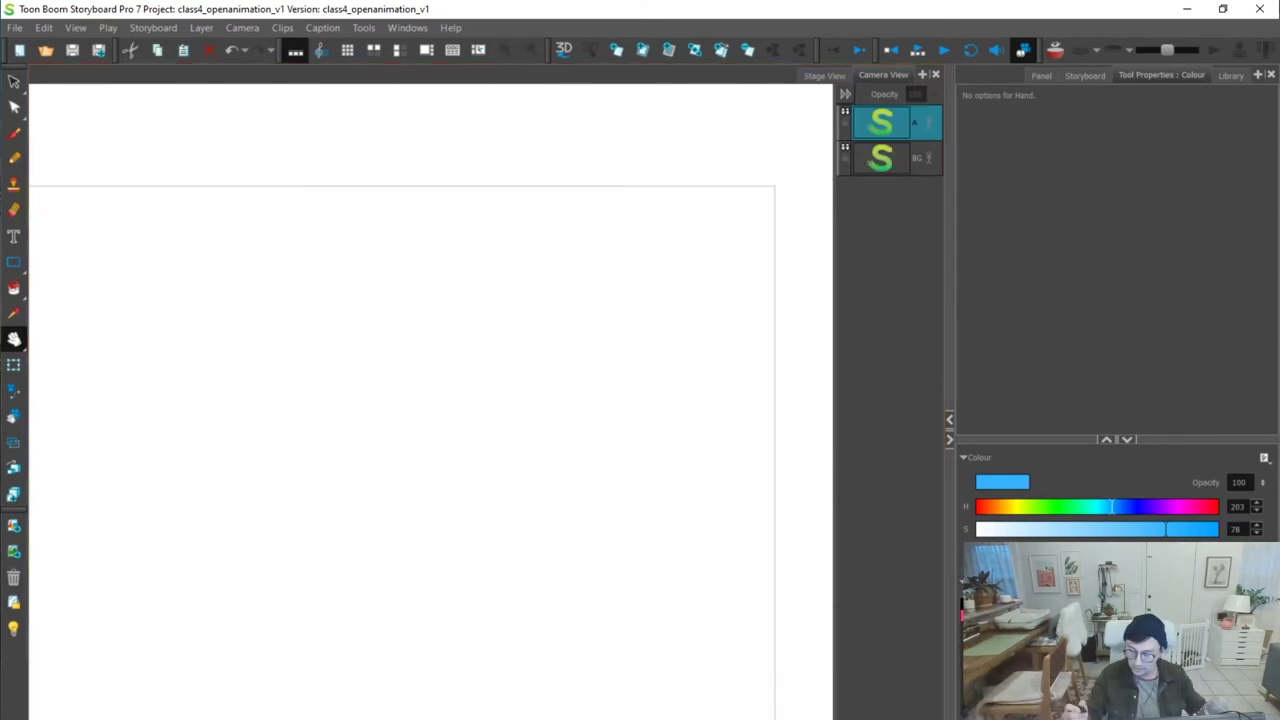
Show the whole frame of a blank panel and ready the Hard Shading brush in black at size 78.4
key(f)
key(g)
key(2)
key(1)
key(1)
key(1)
key(1)
key(2)
drag(440, 463, 540, 462)
key(2)
key(1)
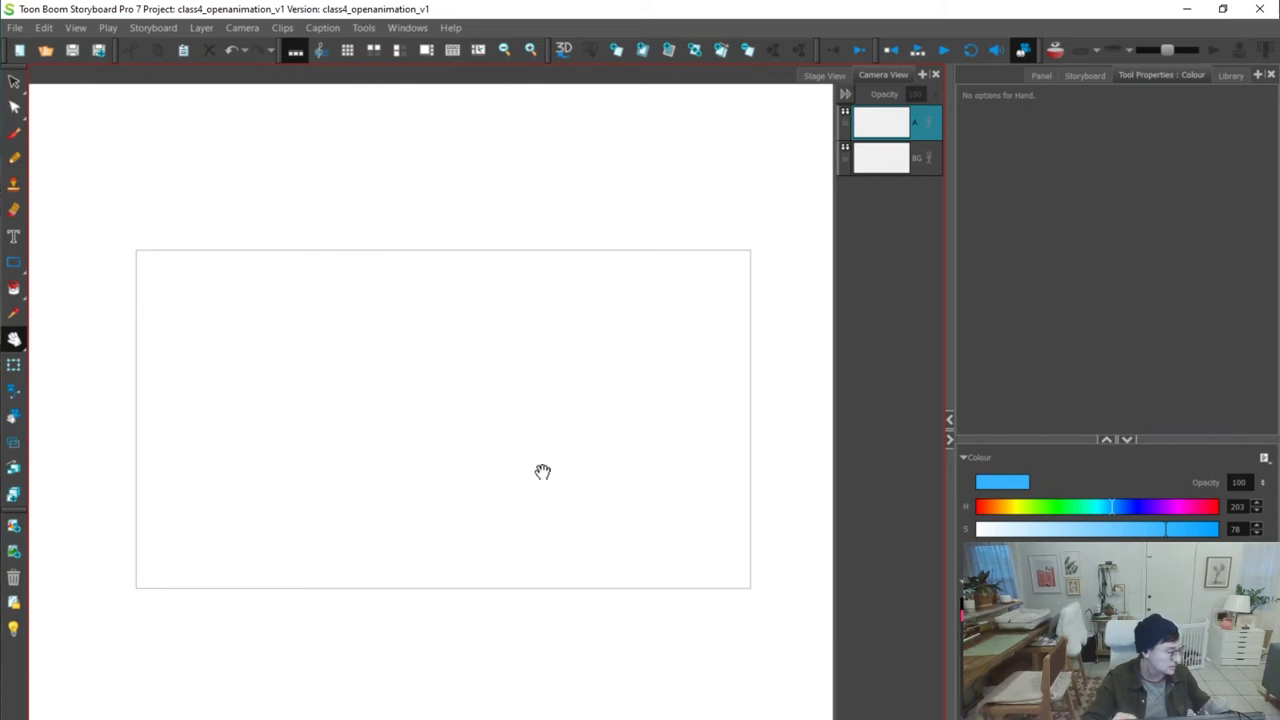
key(alt+b)
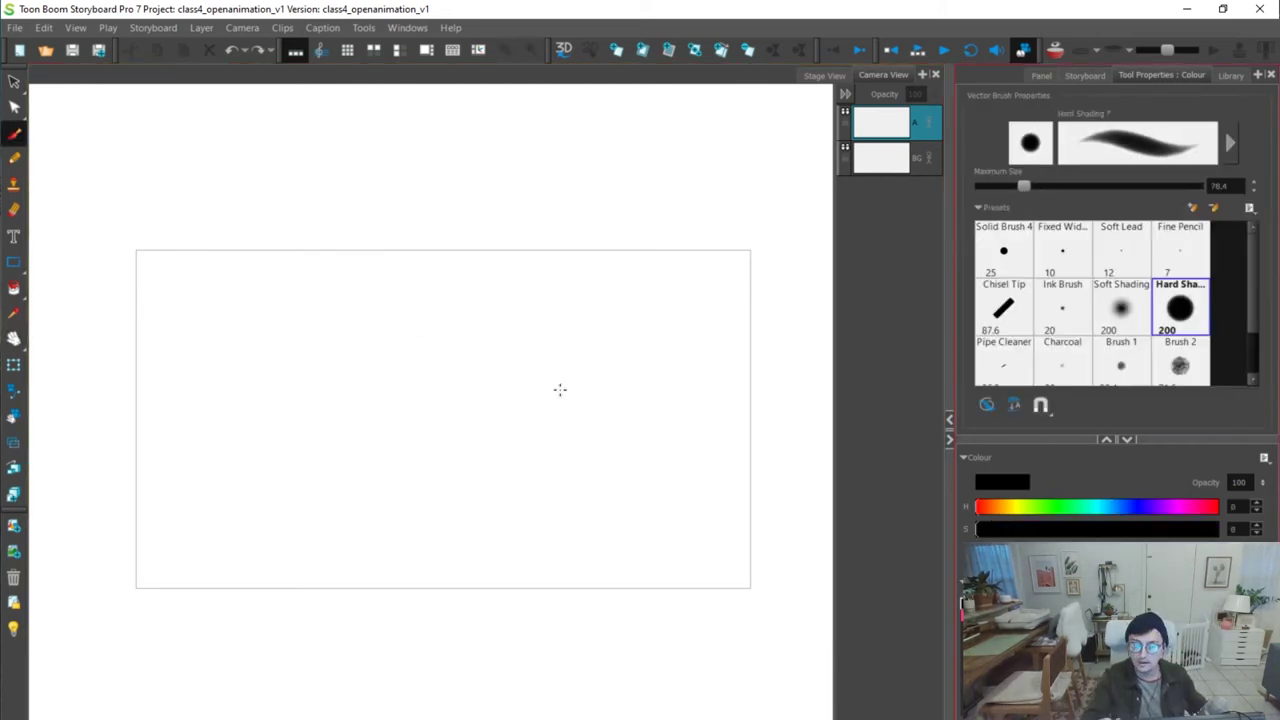
Sketch a rounded head in the blank panel with a curved fringe and hair flicking outward on both sides, undoing unwanted strokes
mouse_move(515, 323)
mouse_down()
mouse_move(513, 404)
mouse_move(564, 350)
mouse_move(572, 388)
mouse_move(556, 400)
mouse_up()
key(ctrl+z)
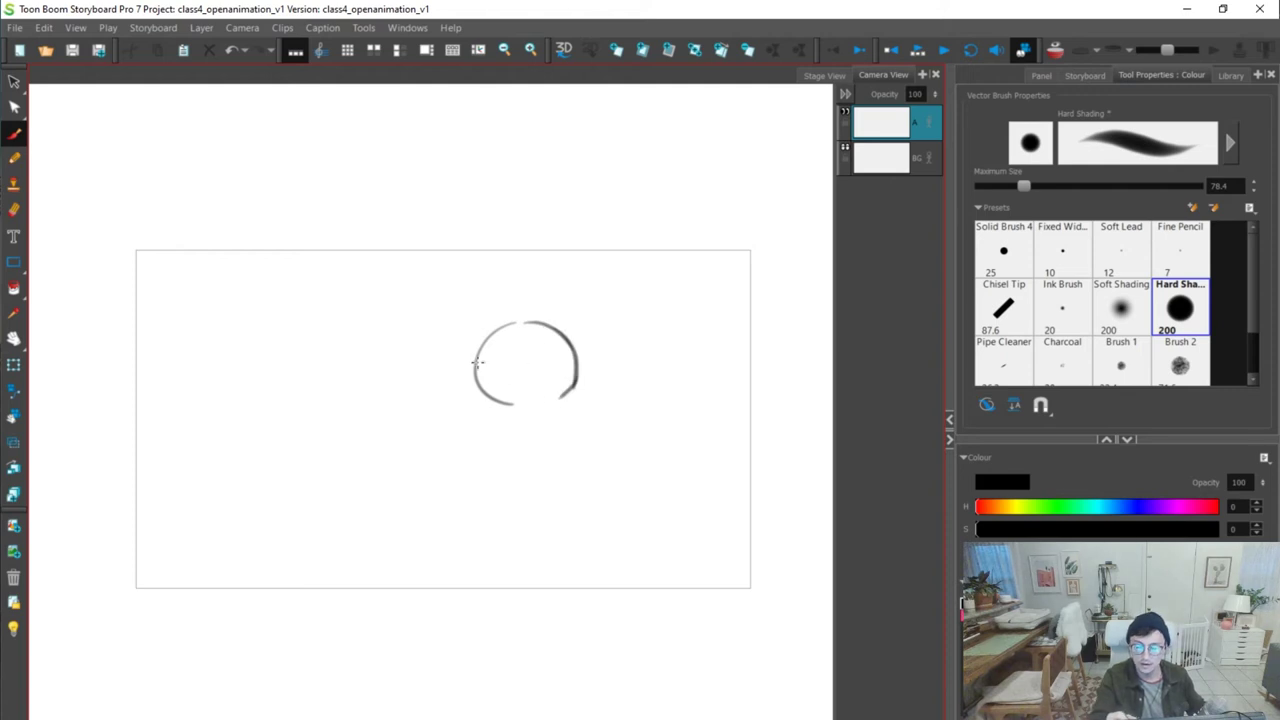
mouse_move(489, 335)
mouse_down()
mouse_move(452, 413)
mouse_move(544, 359)
mouse_move(487, 402)
mouse_move(496, 374)
mouse_move(561, 361)
mouse_move(505, 365)
mouse_move(563, 362)
mouse_move(492, 367)
mouse_move(560, 363)
mouse_move(566, 391)
mouse_move(596, 391)
mouse_move(580, 387)
mouse_move(571, 336)
mouse_move(503, 322)
mouse_move(474, 355)
mouse_move(578, 340)
mouse_up()
key(ctrl+z)
key(ctrl+z)
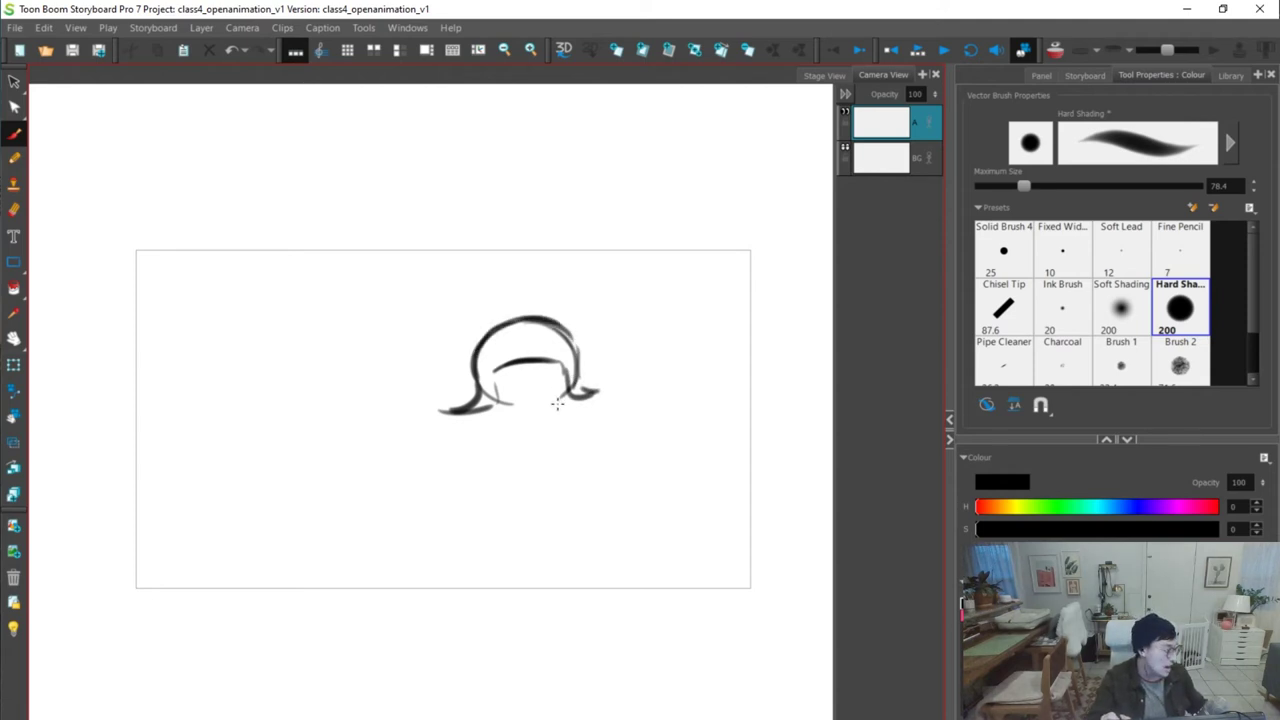
Delete the stray stroke on one side of the face and redraw the cheeks and jawline beneath the fringe
key(alt+s)
click(562, 394)
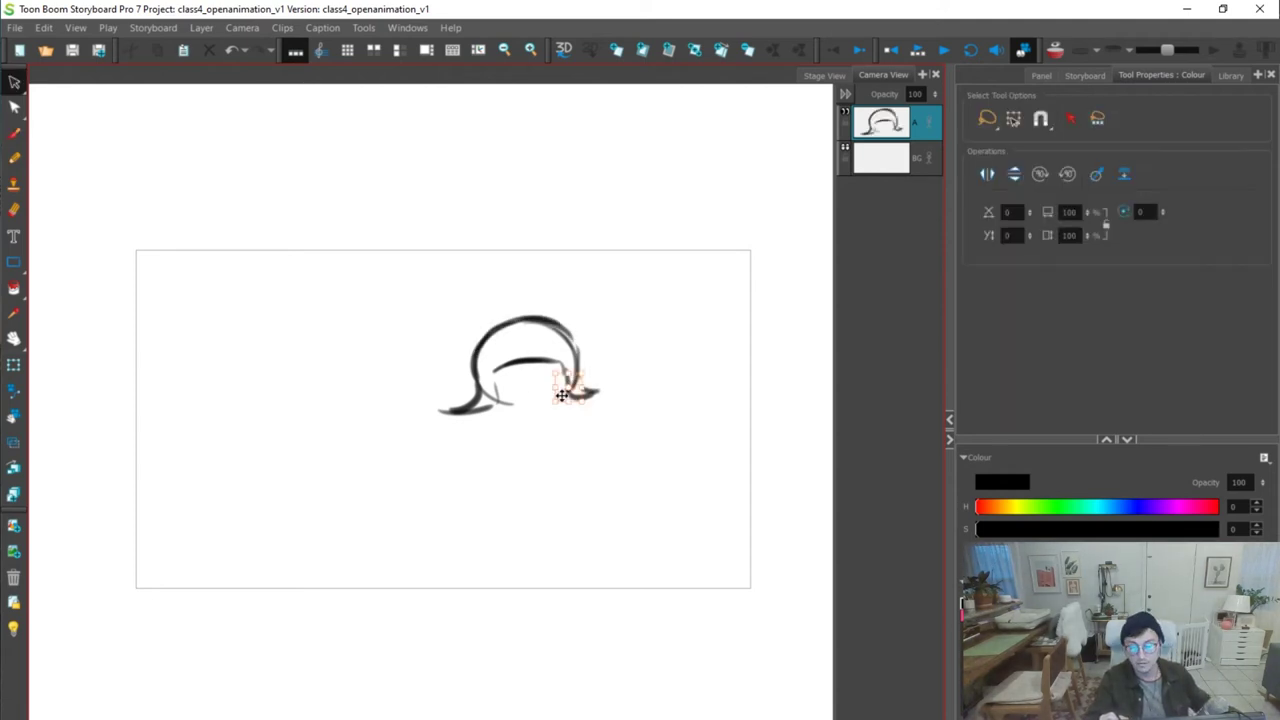
key(Delete)
key(alt+b)
mouse_move(566, 386)
mouse_down()
mouse_move(568, 402)
mouse_move(528, 400)
mouse_move(534, 411)
mouse_up()
key(ctrl+z)
drag(496, 368, 480, 408)
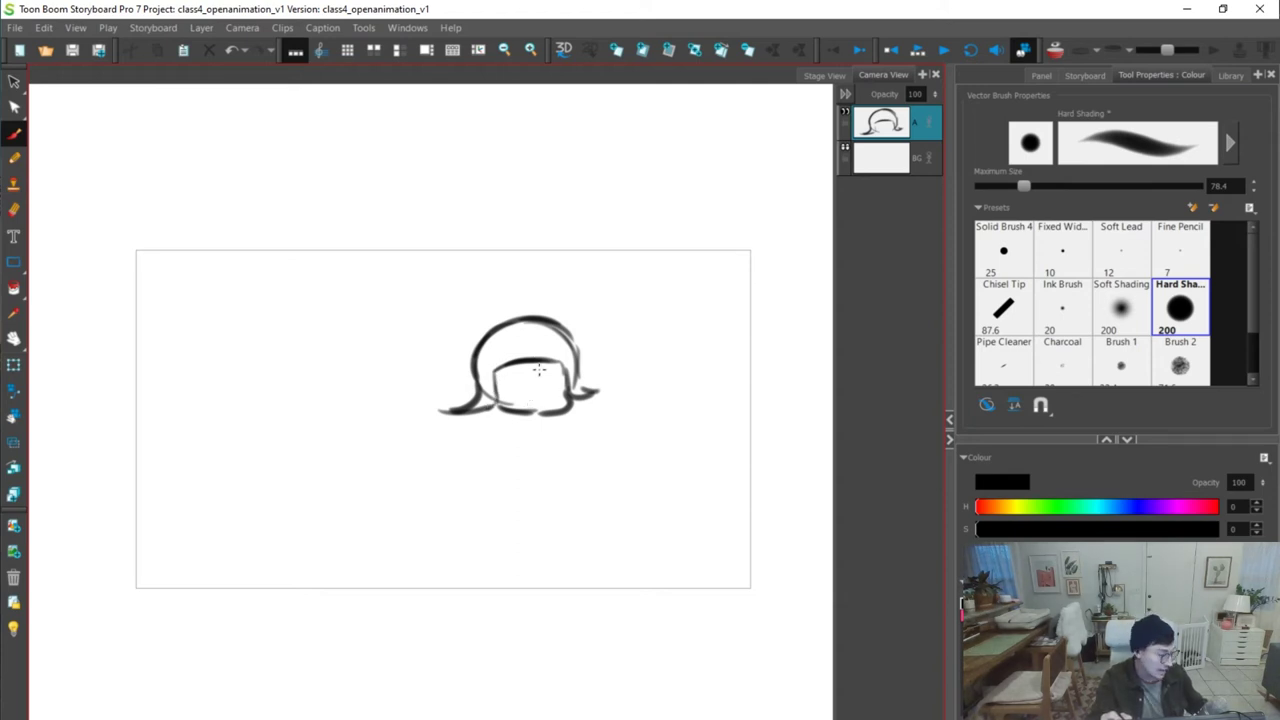
Draw half-lidded eyes under the fringe and a downturned mouth on the face
mouse_move(521, 366)
mouse_down()
mouse_move(504, 368)
mouse_move(560, 356)
mouse_up()
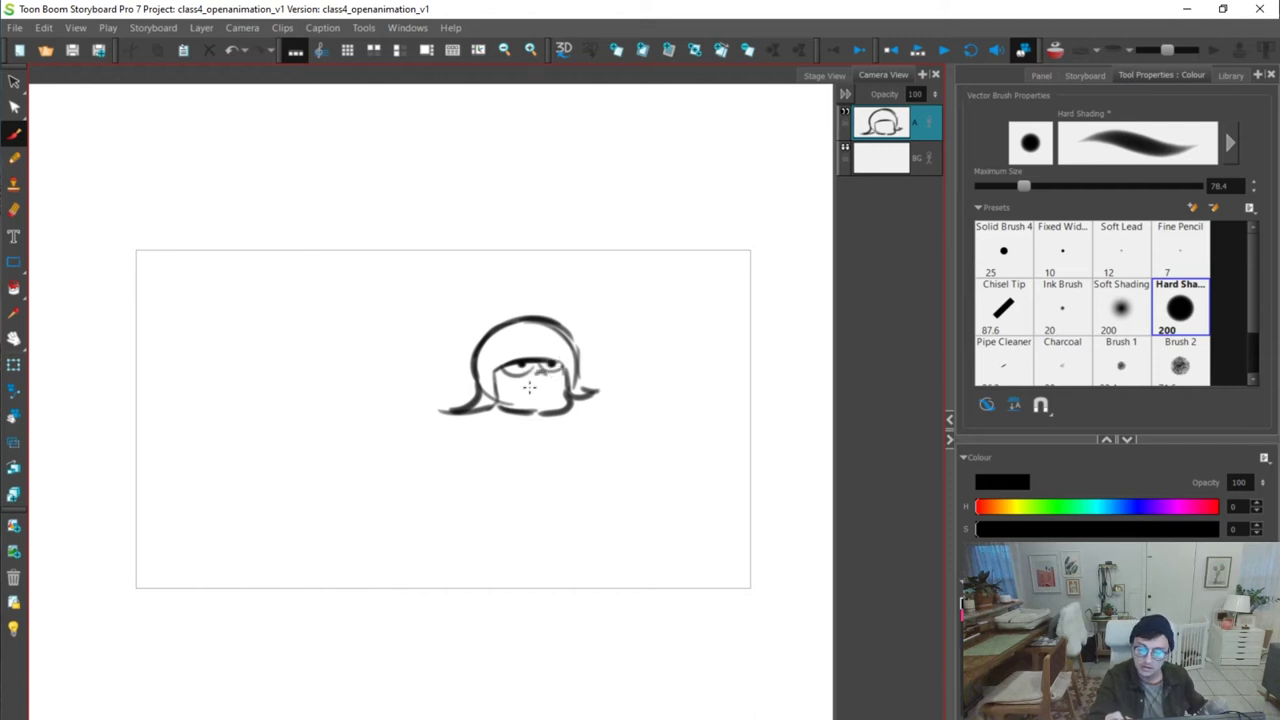
drag(514, 386, 562, 385)
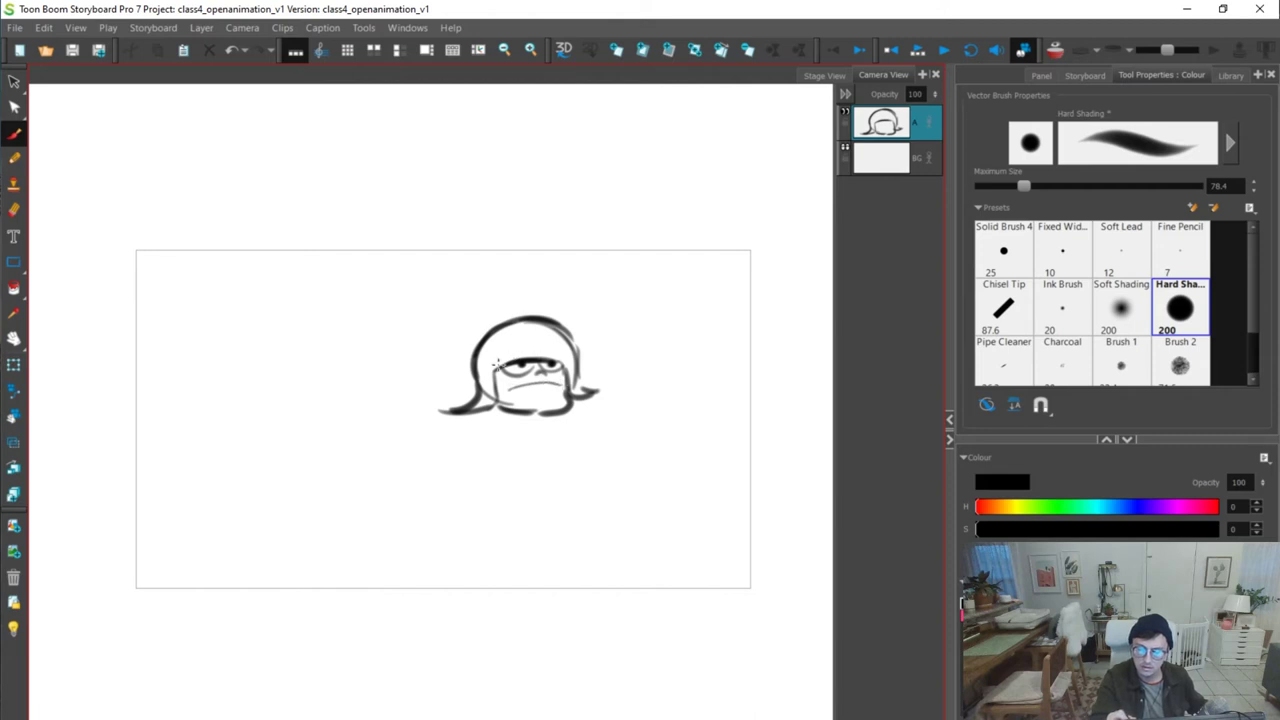
Add a small hair tuft, close the jaw, and draw the neck, an oval torso with a round emblem, and a flared skirt
mouse_move(508, 303)
mouse_down()
mouse_move(528, 312)
mouse_move(540, 298)
mouse_move(530, 314)
mouse_up()
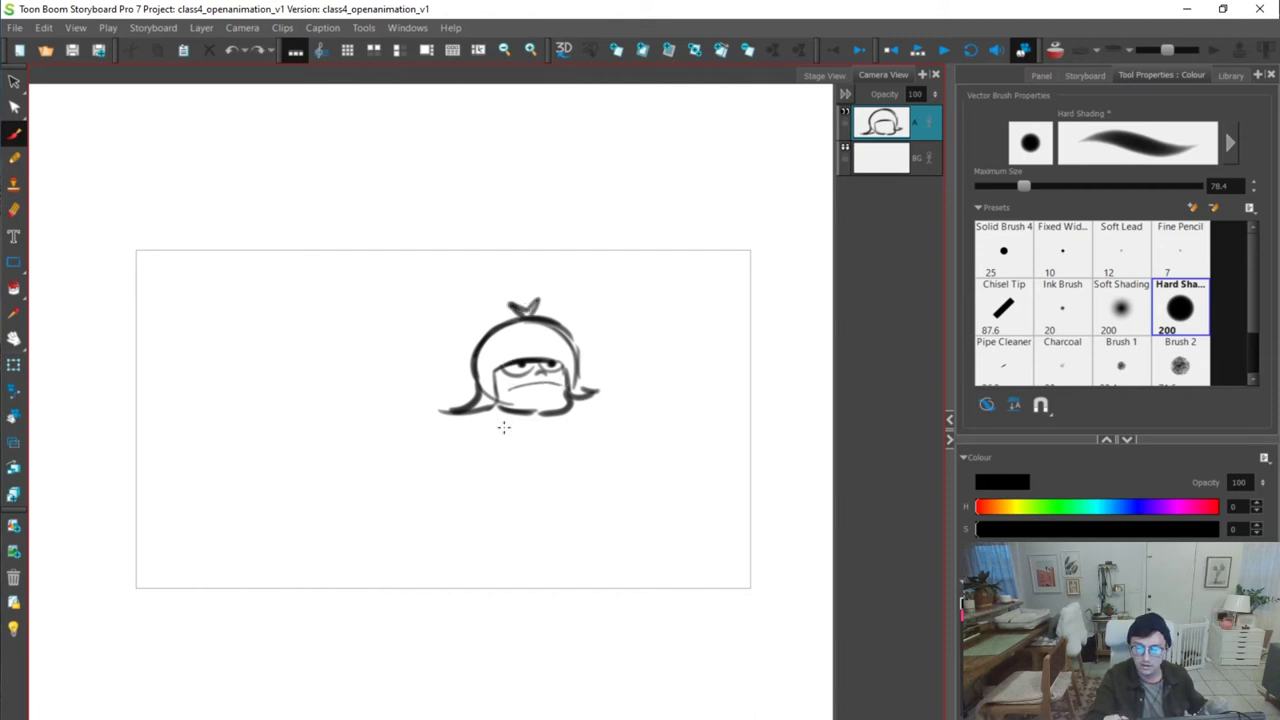
mouse_move(566, 390)
mouse_down()
mouse_move(516, 399)
mouse_move(549, 404)
mouse_move(580, 398)
mouse_up()
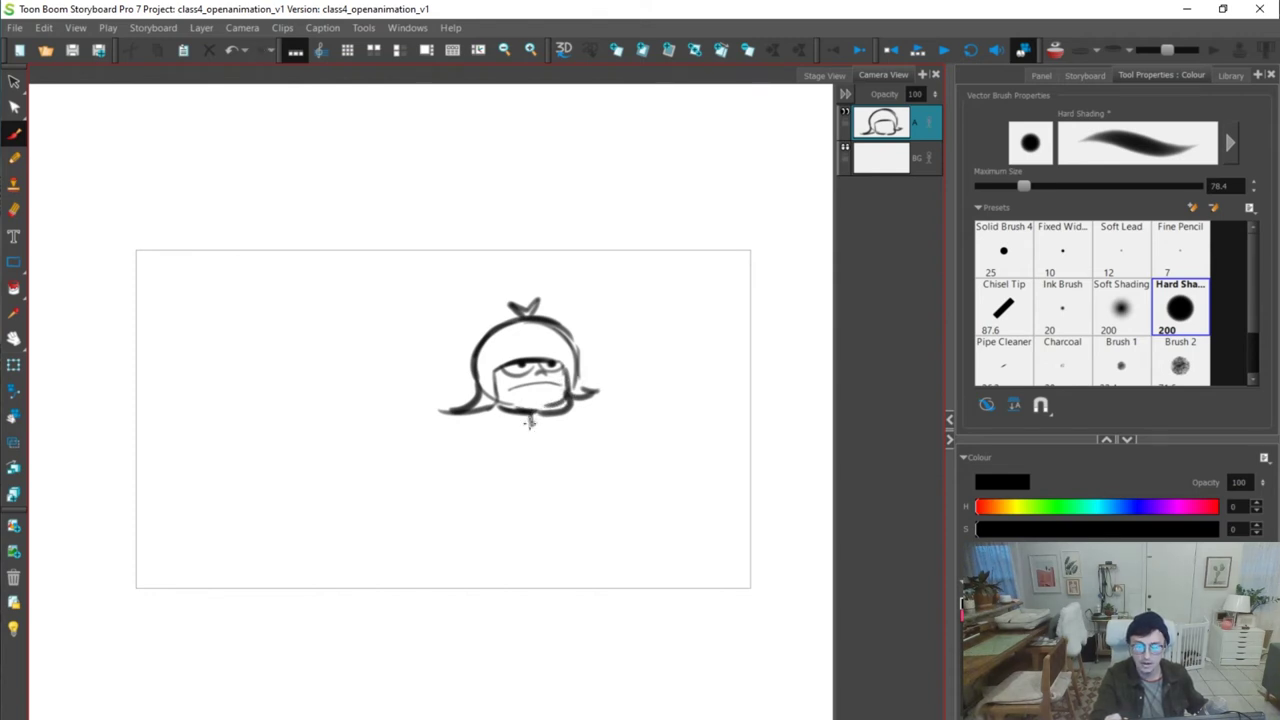
mouse_move(530, 424)
mouse_down()
mouse_move(518, 482)
mouse_move(536, 426)
mouse_up()
mouse_move(524, 494)
mouse_down()
mouse_move(479, 550)
mouse_move(513, 565)
mouse_move(561, 517)
mouse_move(570, 565)
mouse_up()
key(ctrl+z)
key(ctrl+z)
mouse_move(541, 410)
mouse_down()
mouse_move(530, 455)
mouse_move(540, 442)
mouse_up()
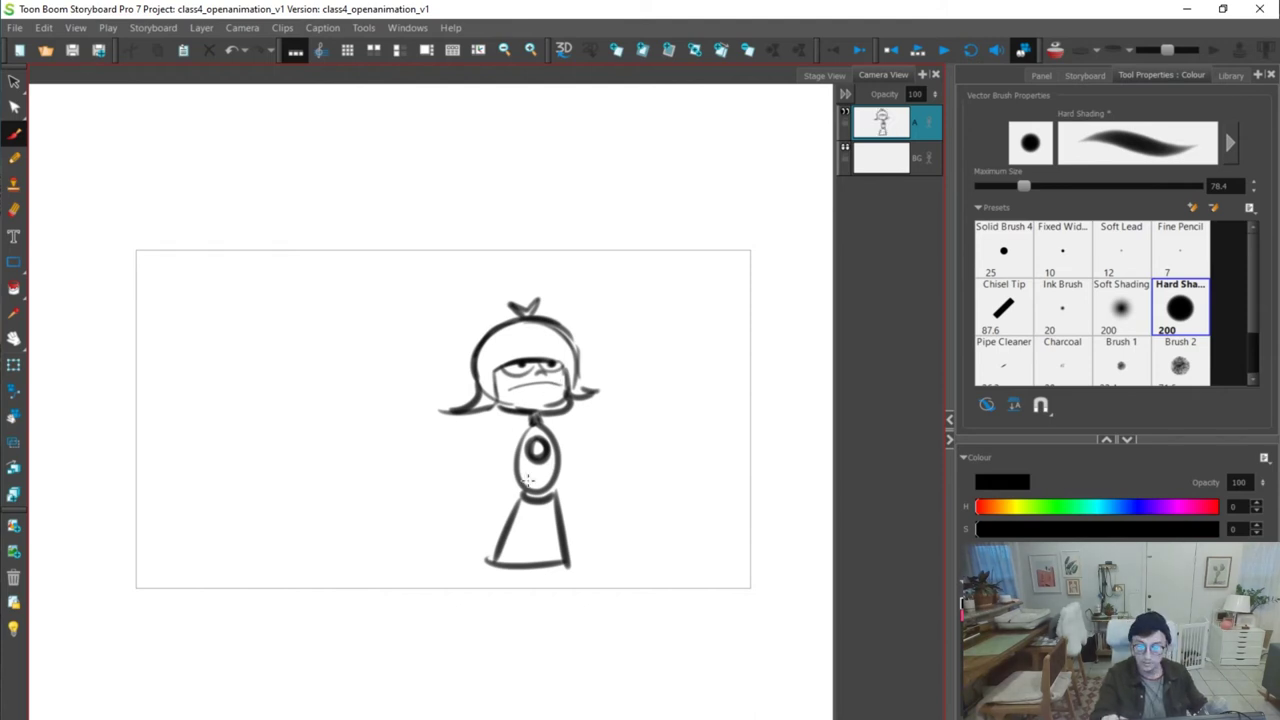
Delete the oval torso outline and redraw the torso as a narrow, straight-sided shape around the emblem
key(alt+s)
click(557, 468)
key(Delete)
key(alt+b)
mouse_move(525, 430)
mouse_down()
mouse_move(557, 429)
mouse_move(544, 494)
mouse_move(558, 469)
mouse_move(525, 451)
mouse_move(524, 508)
mouse_up()
drag(526, 440, 522, 496)
Draw two thin, straight legs extending below the skirt, undoing unwanted strokes
drag(519, 566, 518, 646)
key(ctrl+z)
mouse_move(520, 572)
mouse_down()
mouse_move(518, 644)
mouse_move(526, 608)
mouse_move(527, 636)
mouse_move(540, 638)
mouse_up()
mouse_move(552, 566)
mouse_down()
mouse_move(549, 632)
mouse_move(528, 632)
mouse_move(536, 704)
mouse_up()
key(ctrl+z)
key(ctrl+z)
Draw two chunky boots with segmented soles at the ends of the legs, undoing and redrawing misplaced strokes
drag(496, 648, 486, 716)
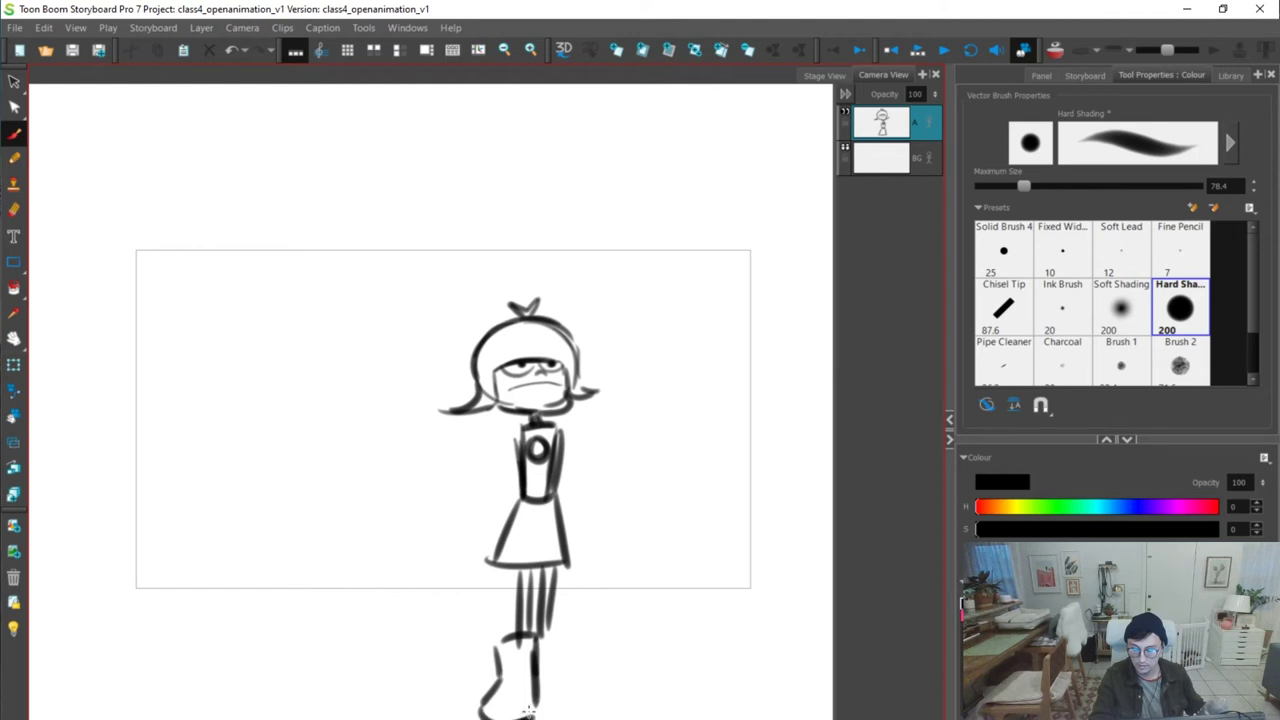
key(ctrl+z)
key(ctrl+z)
mouse_move(501, 640)
mouse_down()
mouse_move(504, 677)
mouse_move(474, 714)
mouse_move(536, 711)
mouse_move(541, 695)
mouse_move(492, 719)
mouse_up()
drag(516, 706, 538, 719)
mouse_move(541, 629)
mouse_down()
mouse_move(540, 672)
mouse_move(563, 625)
mouse_up()
key(ctrl+z)
mouse_move(569, 619)
mouse_down()
mouse_move(569, 673)
mouse_move(599, 678)
mouse_move(556, 696)
mouse_move(602, 687)
mouse_move(574, 668)
mouse_move(557, 699)
mouse_up()
drag(574, 687, 575, 699)
drag(589, 688, 590, 700)
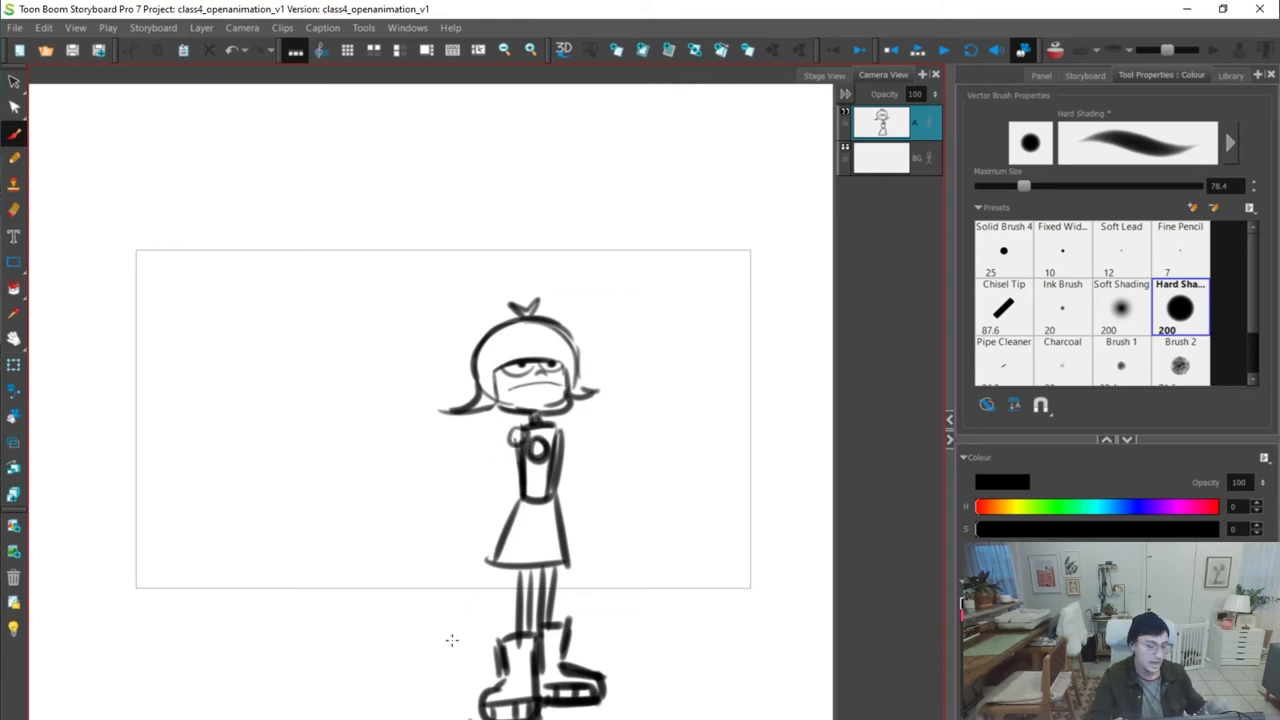
Draw a round shoulder, thin arms hanging at both sides and clenched hands beside the skirt, undoing unwanted strokes
key(ctrl+z)
drag(513, 443, 505, 519)
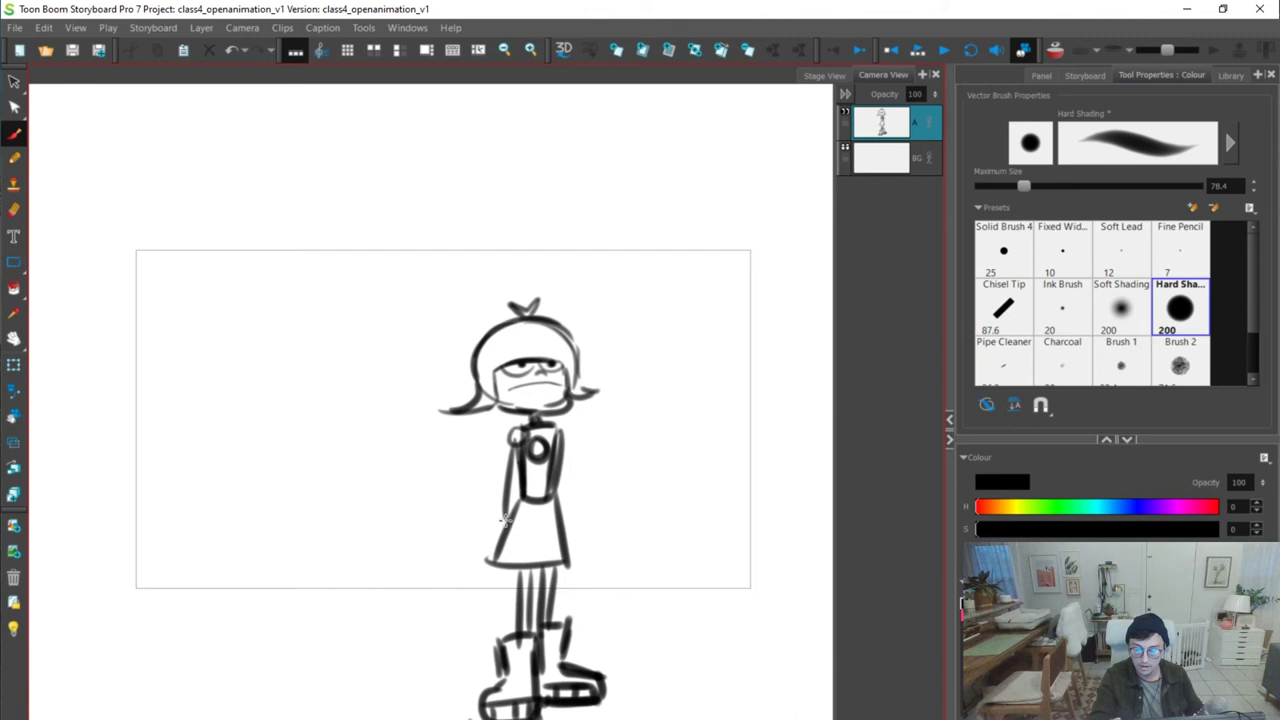
mouse_move(517, 452)
mouse_down()
mouse_move(516, 550)
mouse_move(522, 538)
mouse_up()
key(ctrl+z)
mouse_move(563, 433)
mouse_down()
mouse_move(566, 491)
mouse_move(594, 512)
mouse_move(572, 516)
mouse_move(582, 525)
mouse_up()
key(ctrl+z)
key(ctrl+z)
key(ctrl+z)
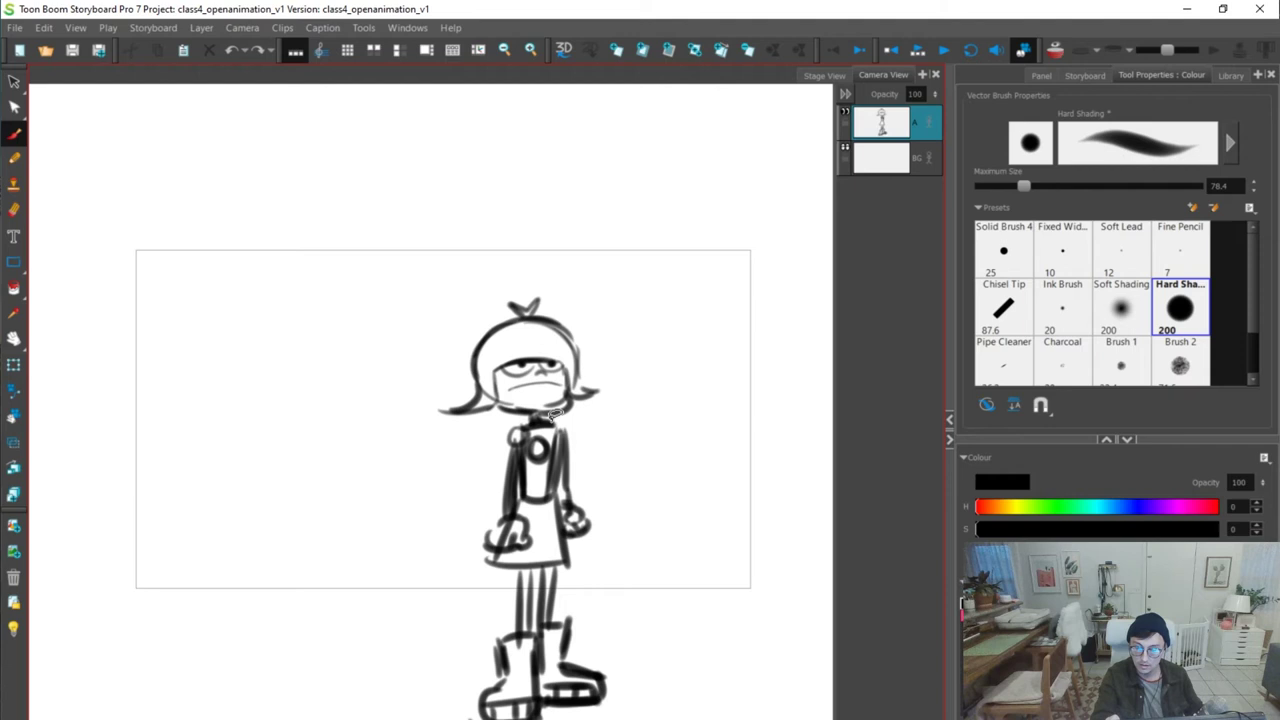
Remove the heavy jaw strokes and redraw a cleaner chin and jawline above the neck
key(alt+s)
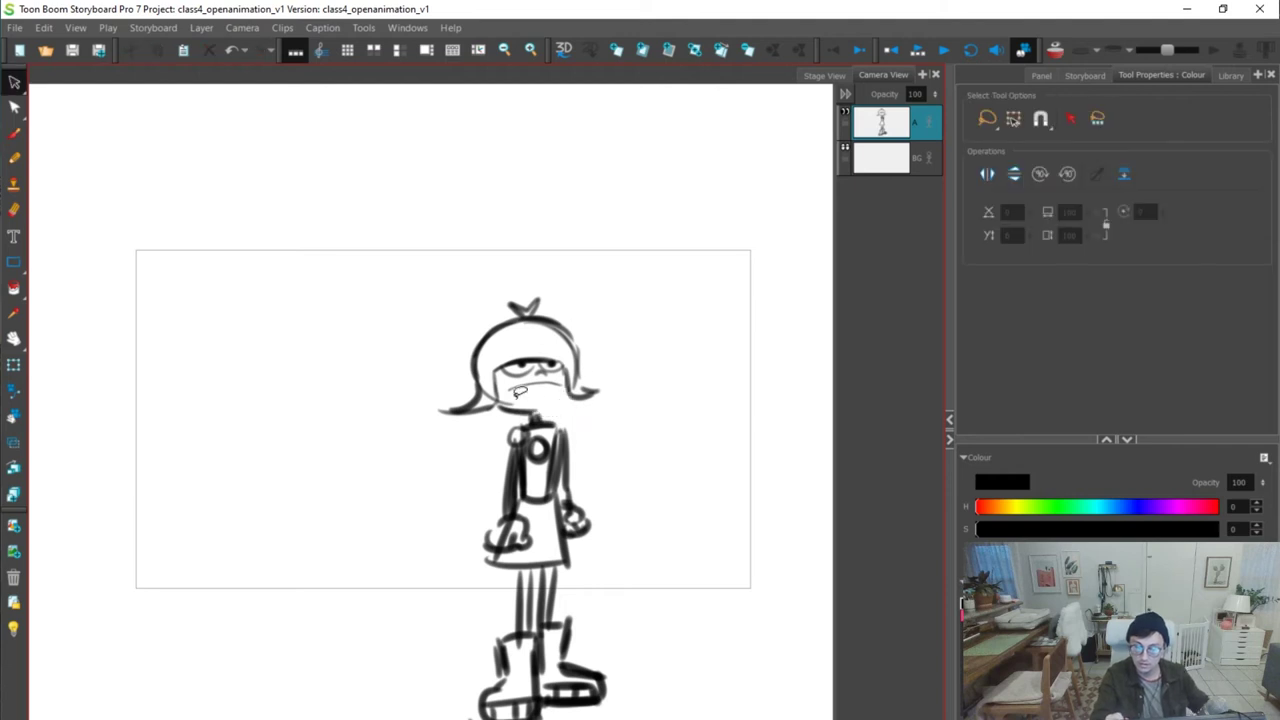
key(alt+b)
key(ctrl+z)
key(ctrl+z)
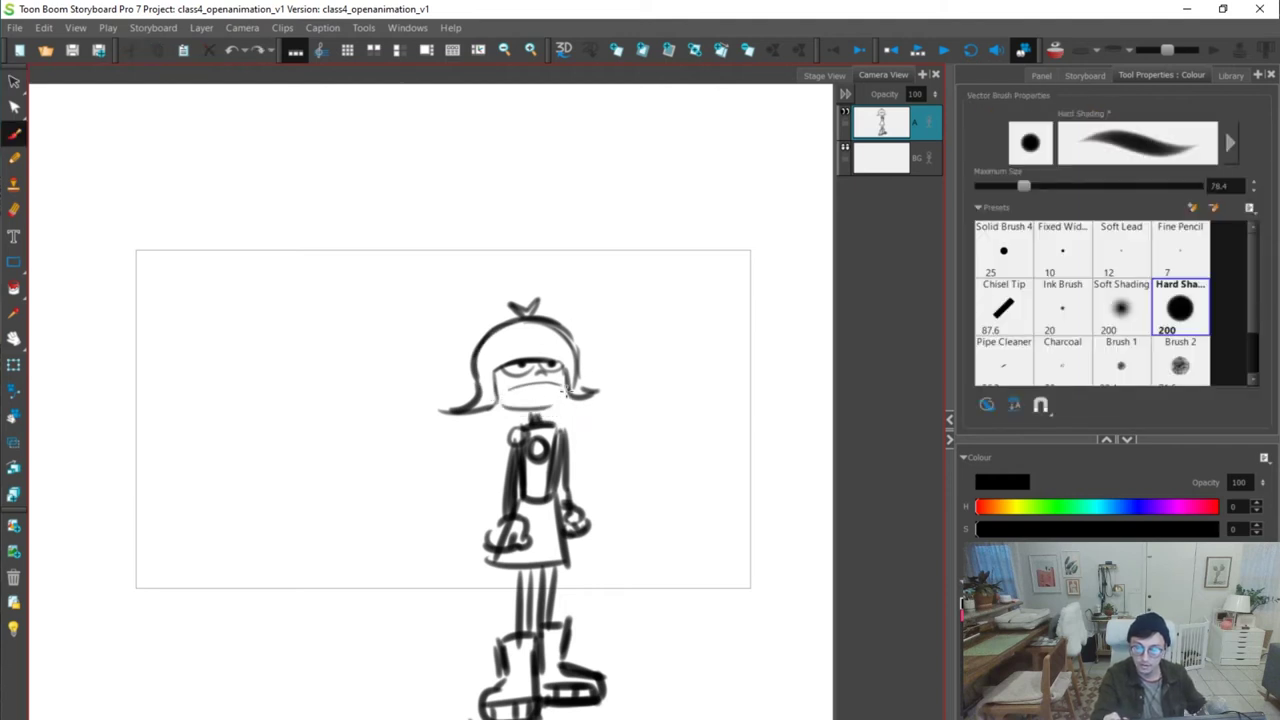
mouse_move(566, 386)
mouse_down()
mouse_move(508, 407)
mouse_move(568, 399)
mouse_up()
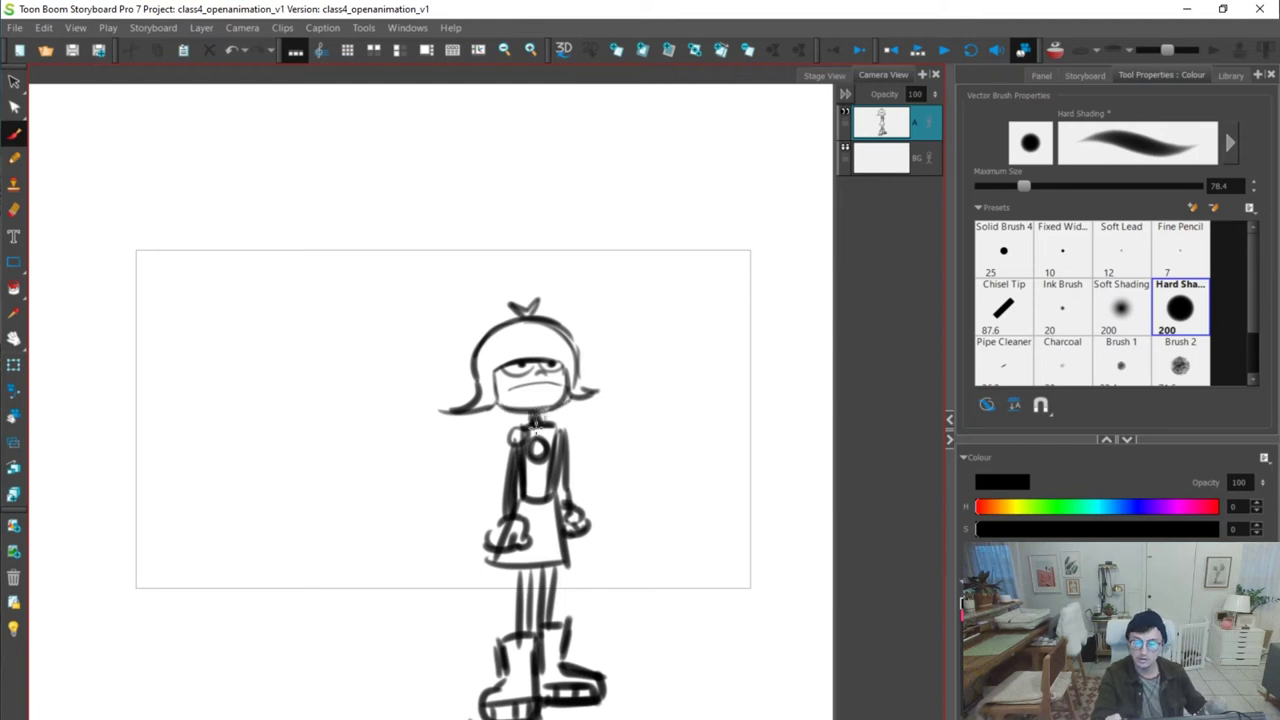
key(alt+s)
key(alt+b)
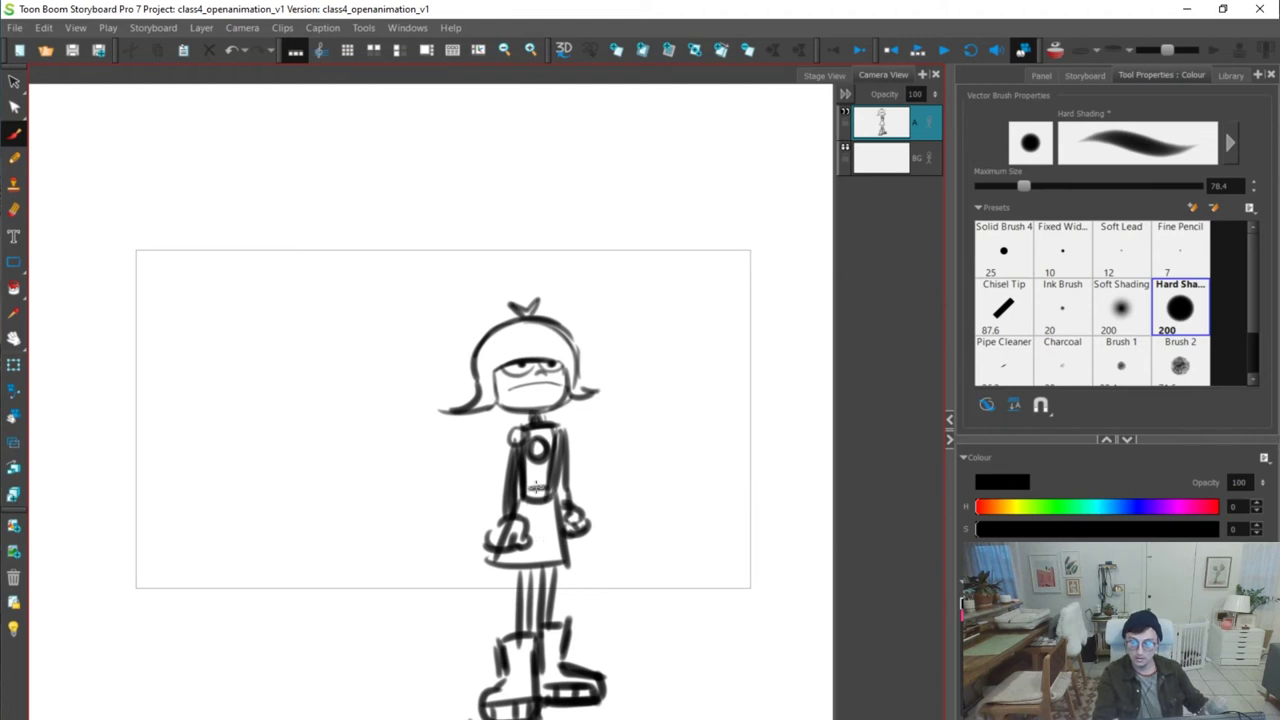
Select the whole figure, scale it down and move it so it fits inside the camera frame
key(alt+s)
mouse_move(558, 268)
mouse_down()
mouse_move(490, 535)
mouse_move(570, 565)
mouse_move(595, 285)
mouse_move(605, 314)
mouse_move(607, 281)
mouse_move(780, 401)
mouse_up()
click(503, 342)
mouse_move(621, 256)
mouse_down()
mouse_move(397, 668)
mouse_move(699, 444)
mouse_up()
mouse_move(556, 473)
mouse_down()
mouse_move(455, 351)
mouse_move(443, 355)
mouse_up()
drag(503, 194, 476, 262)
click(591, 253)
key(alt+b)
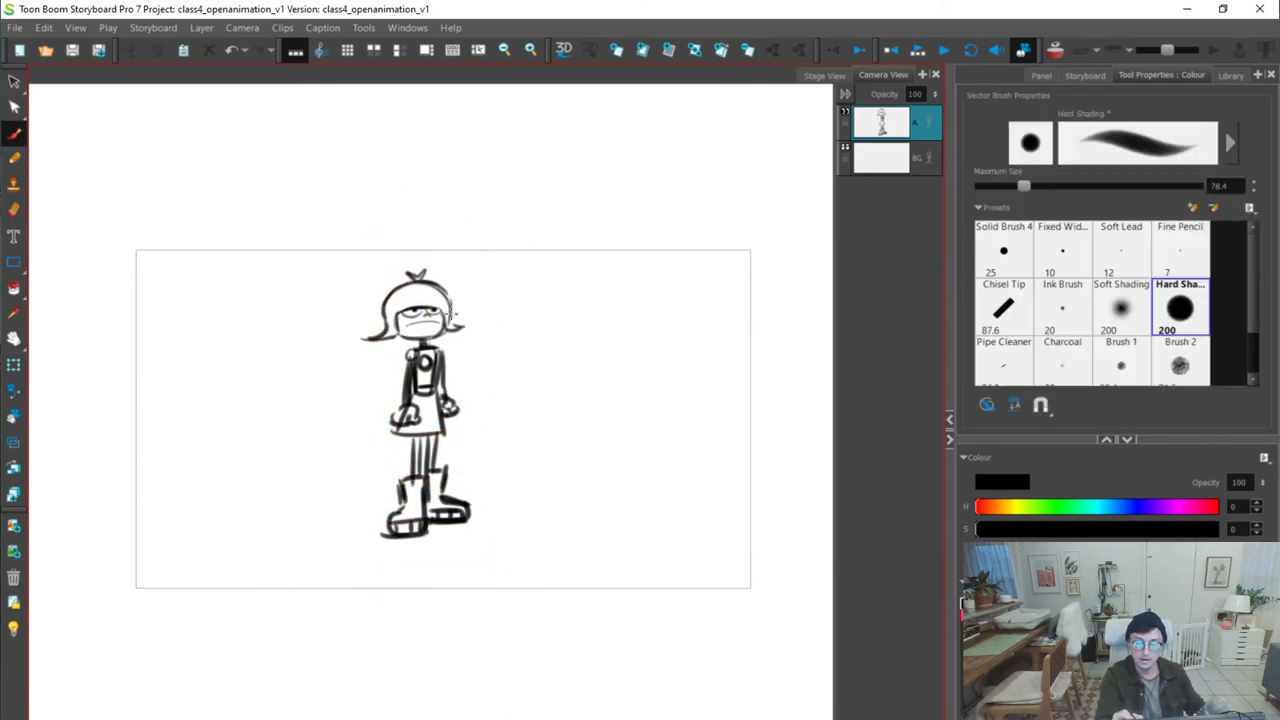
Try adding detail strokes across the skirt hem, legs and boots
drag(396, 432, 457, 431)
key(ctrl+z)
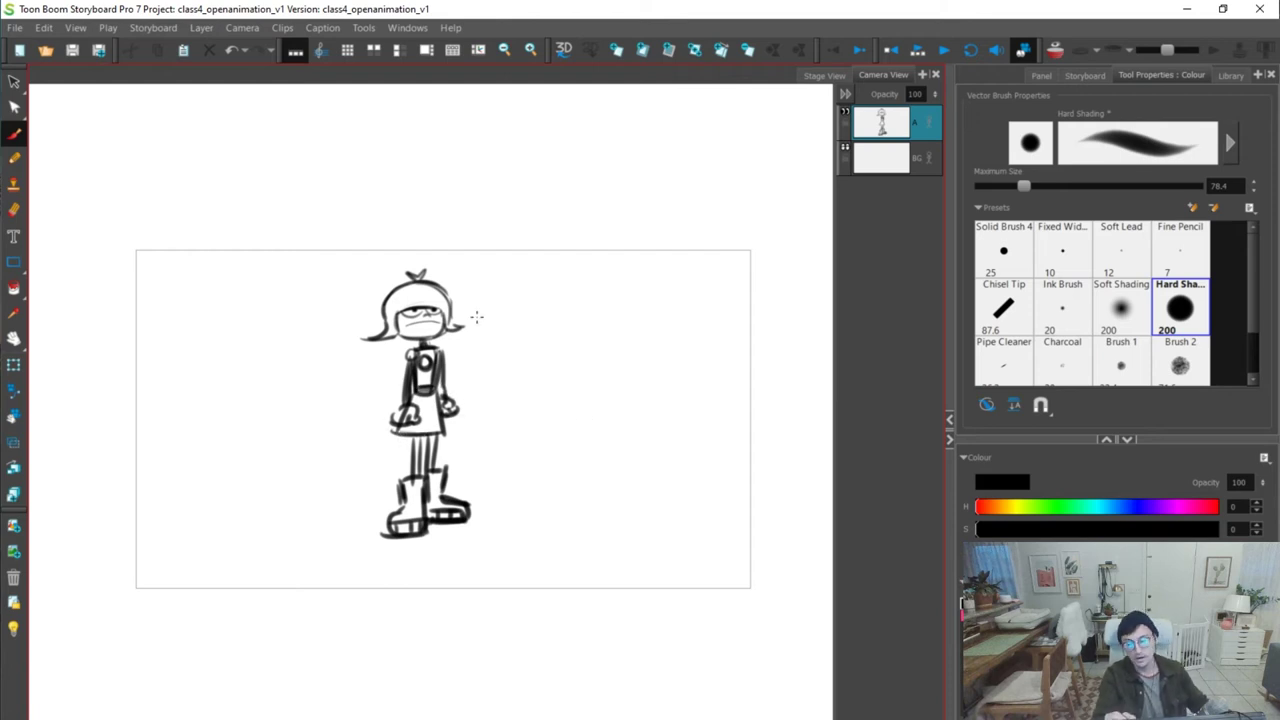
drag(417, 431, 418, 488)
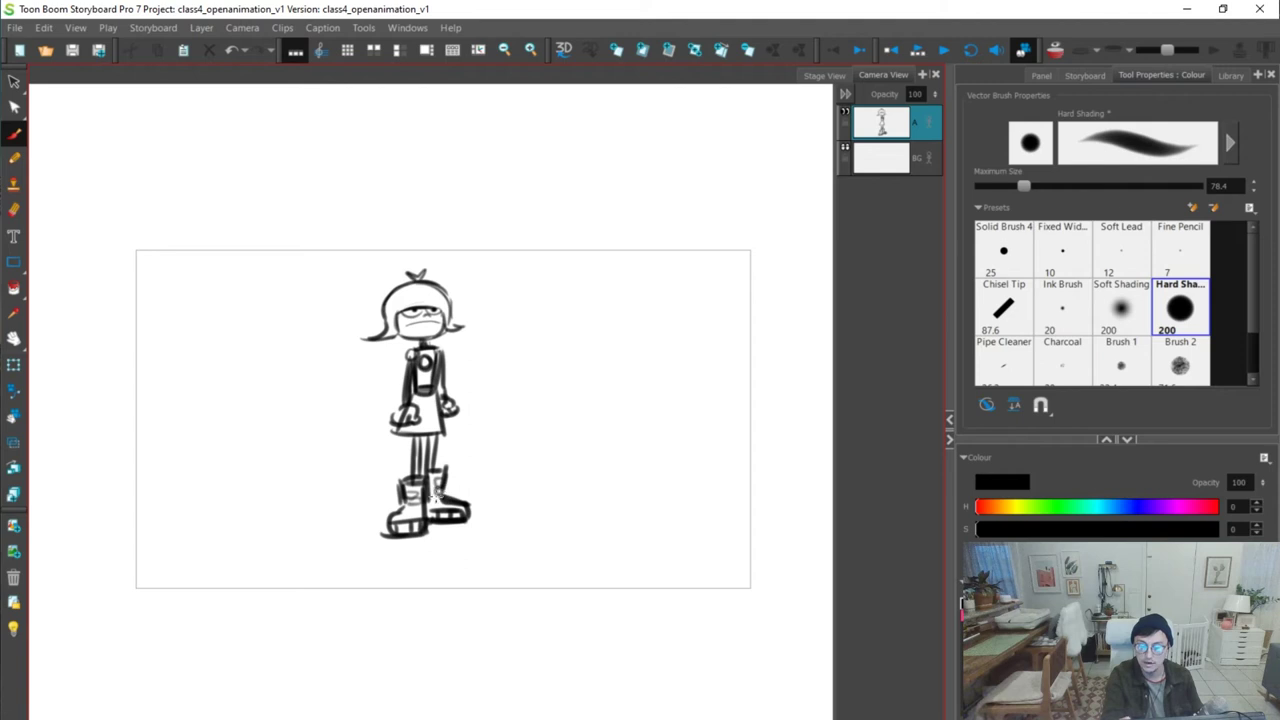
drag(400, 481, 425, 474)
mouse_move(410, 518)
mouse_down()
mouse_move(395, 530)
mouse_move(420, 532)
mouse_up()
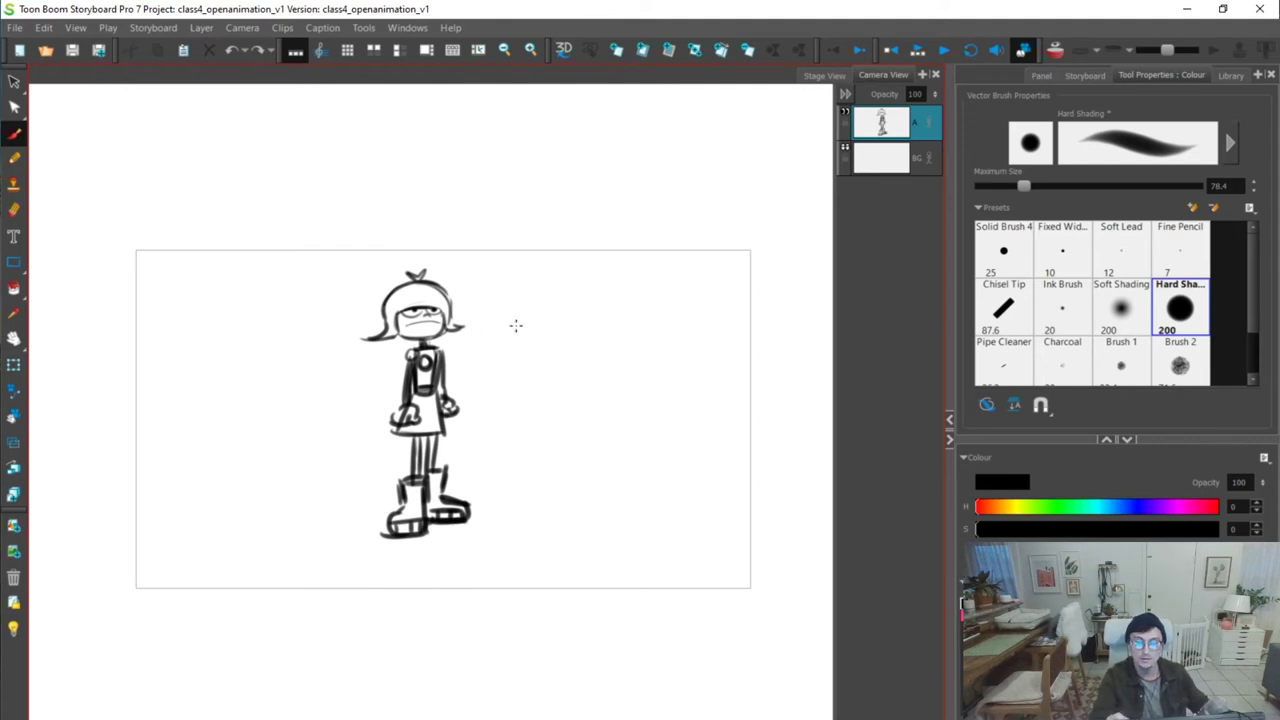
Inspect the finished figure, open the Shorthands reference panel and examine how its detailed character is reduced to big shapes
key(space)
drag(629, 386, 659, 437)
key(2)
key(2)
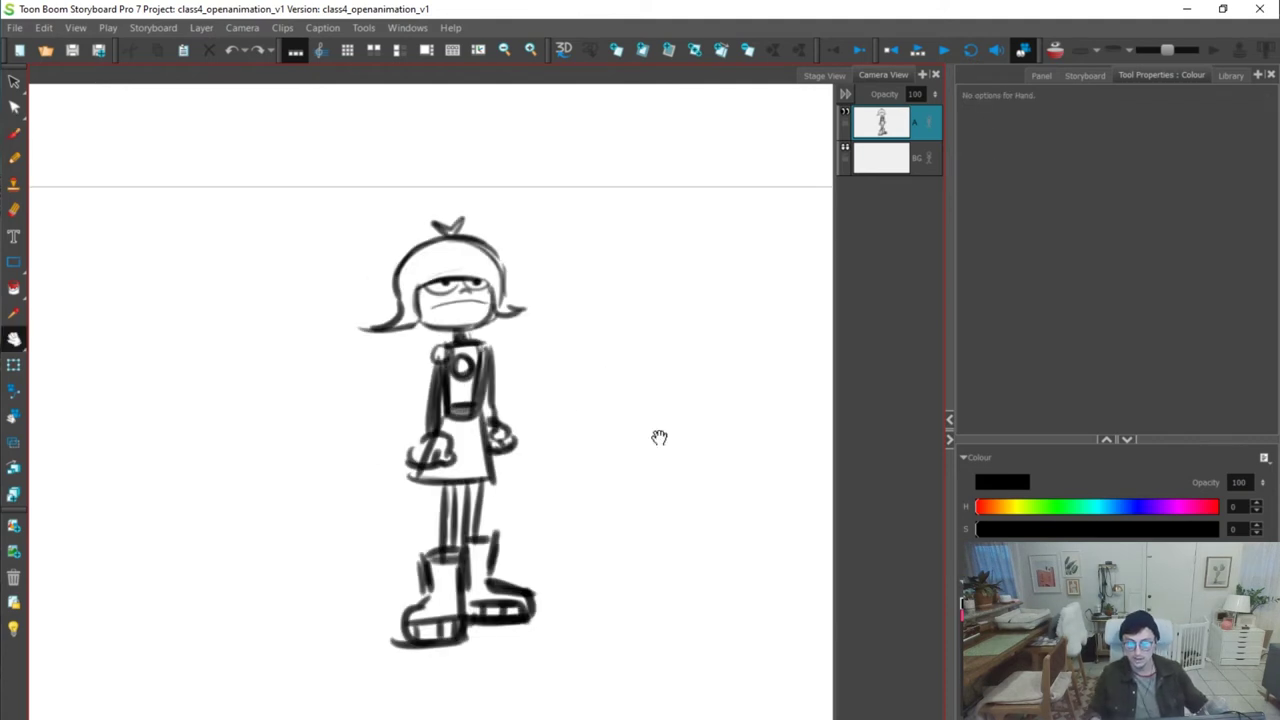
key(g)
drag(686, 553, 628, 557)
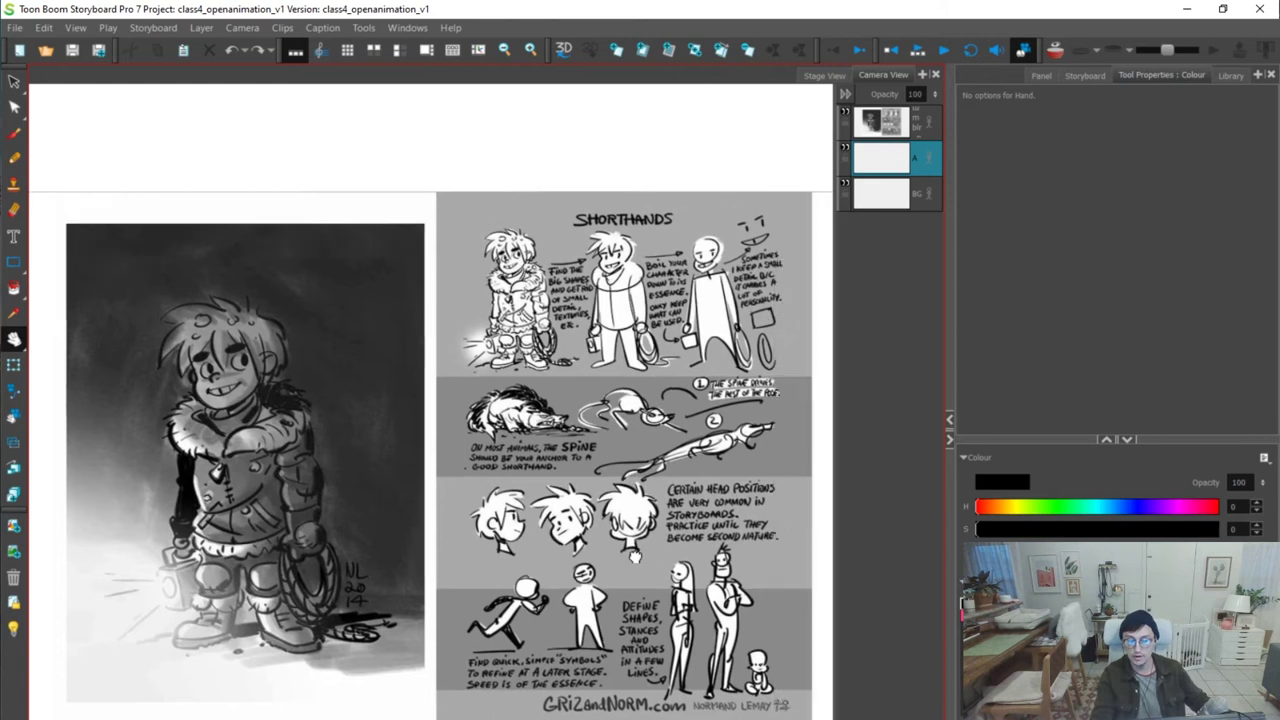
drag(803, 452, 632, 460)
key(2)
scroll(631, 460, up, 5)
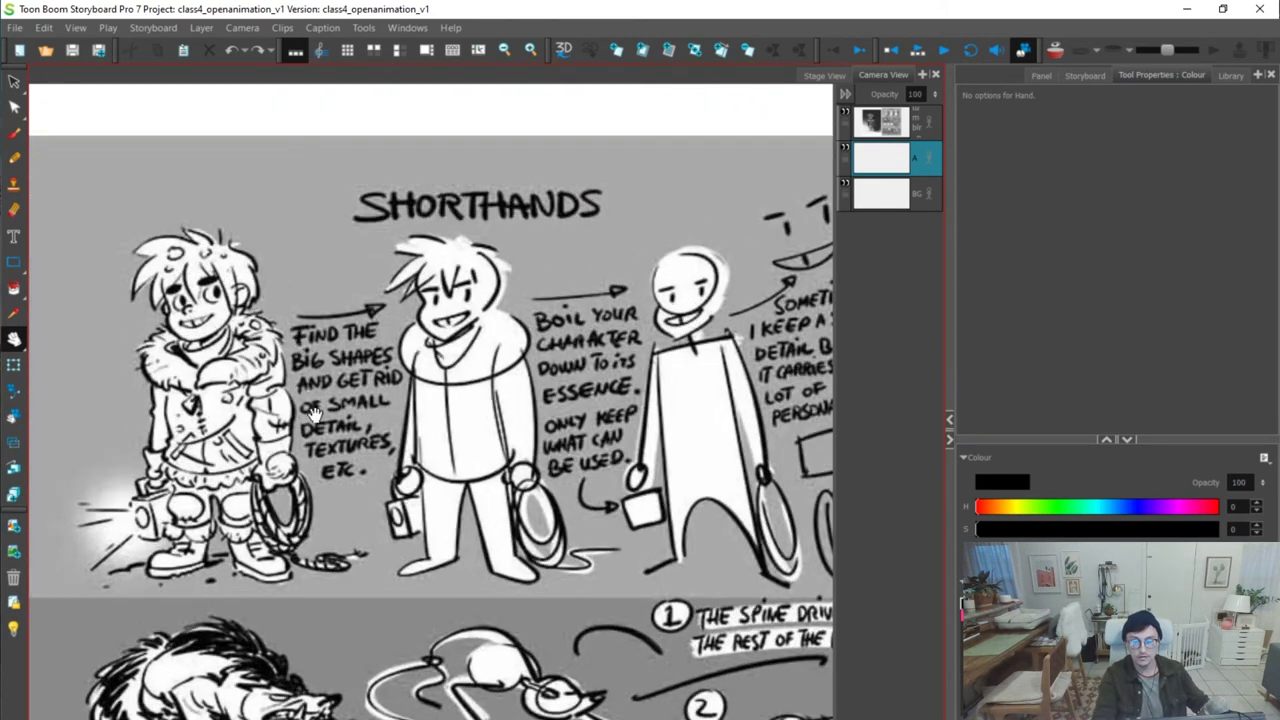
drag(445, 461, 435, 457)
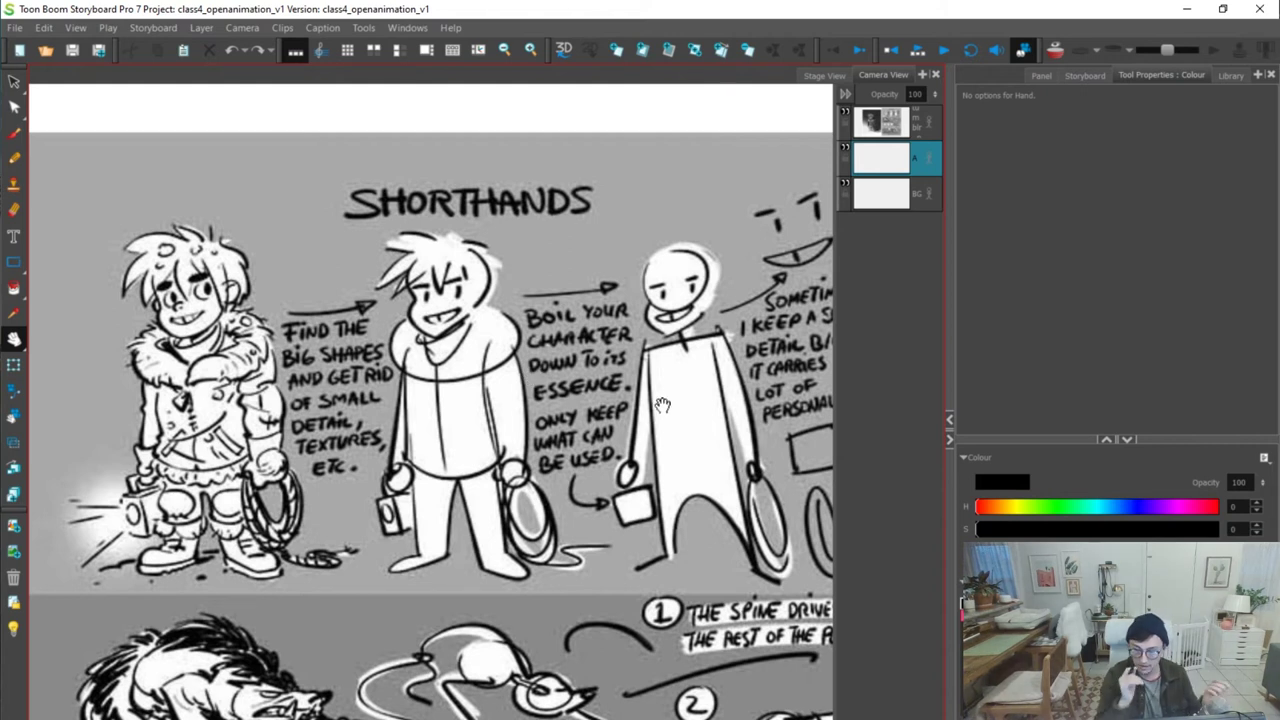
drag(172, 519, 251, 432)
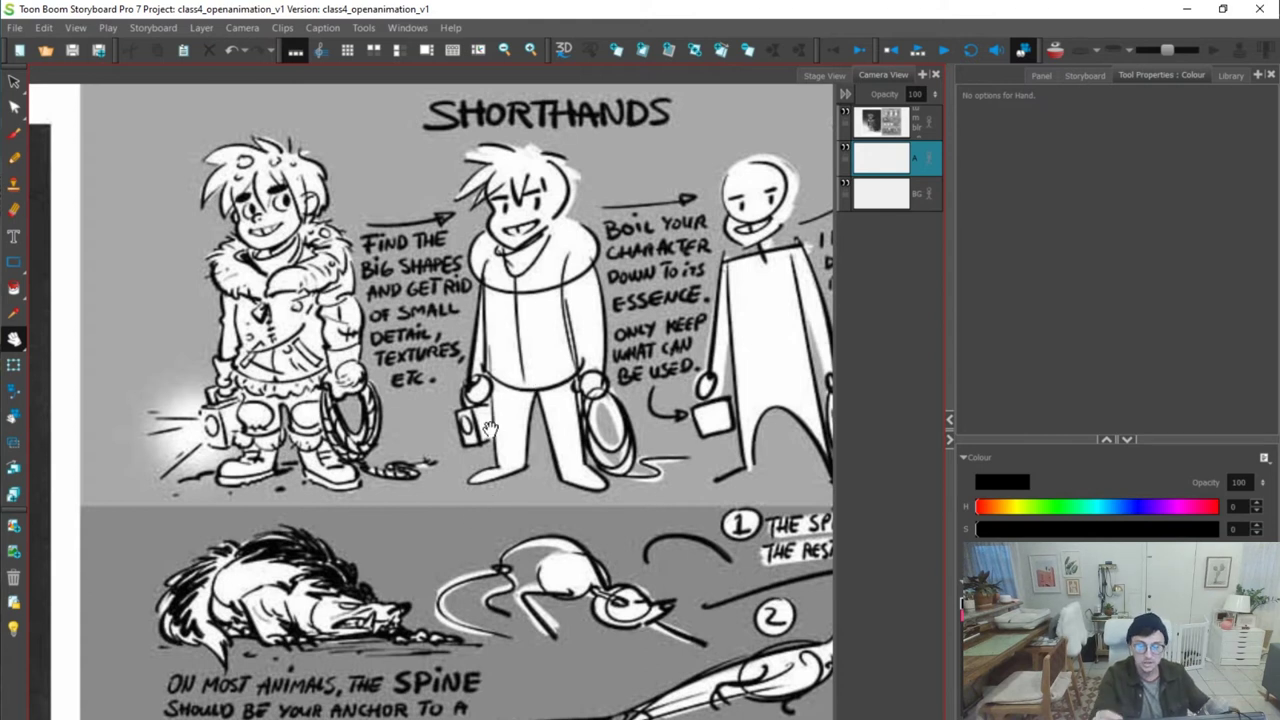
Examine the most simplified figure on the Shorthands sheet and the notes on keeping small personality details
drag(710, 455, 516, 437)
key(1)
key(1)
drag(464, 351, 487, 417)
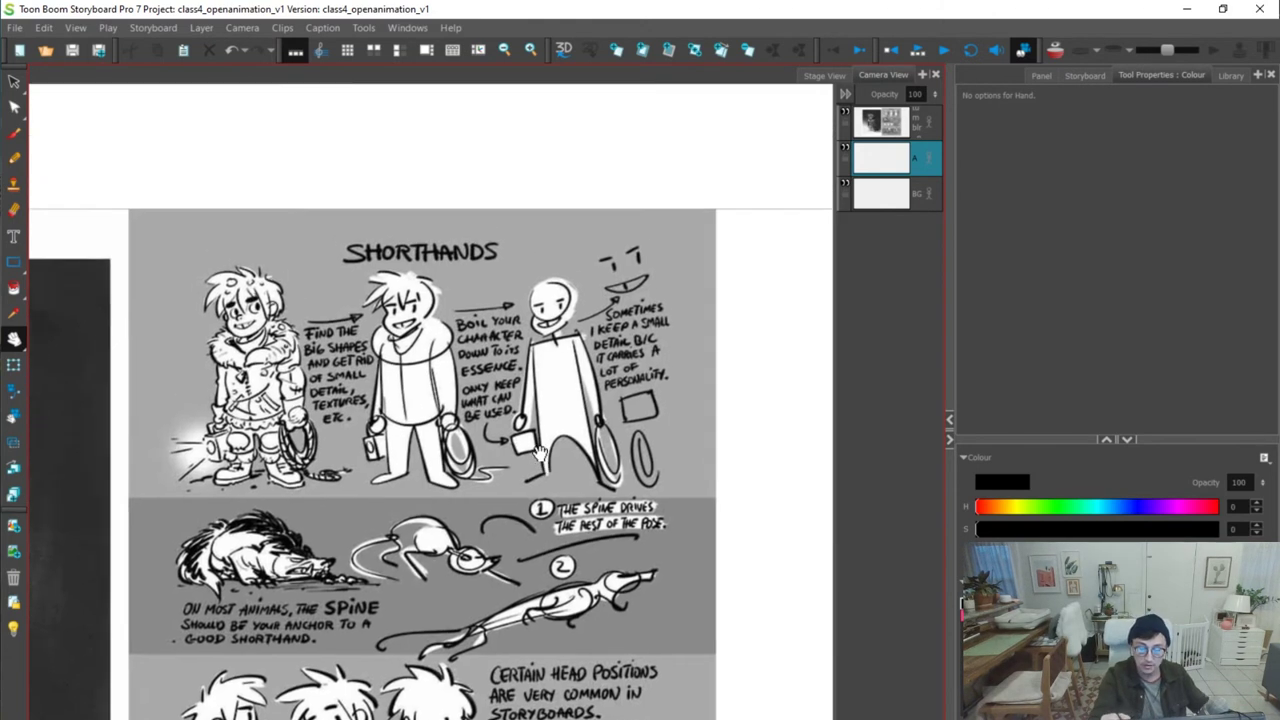
key(2)
key(2)
scroll(590, 378, up, 3)
scroll(547, 524, down, 1)
scroll(547, 524, down, 2)
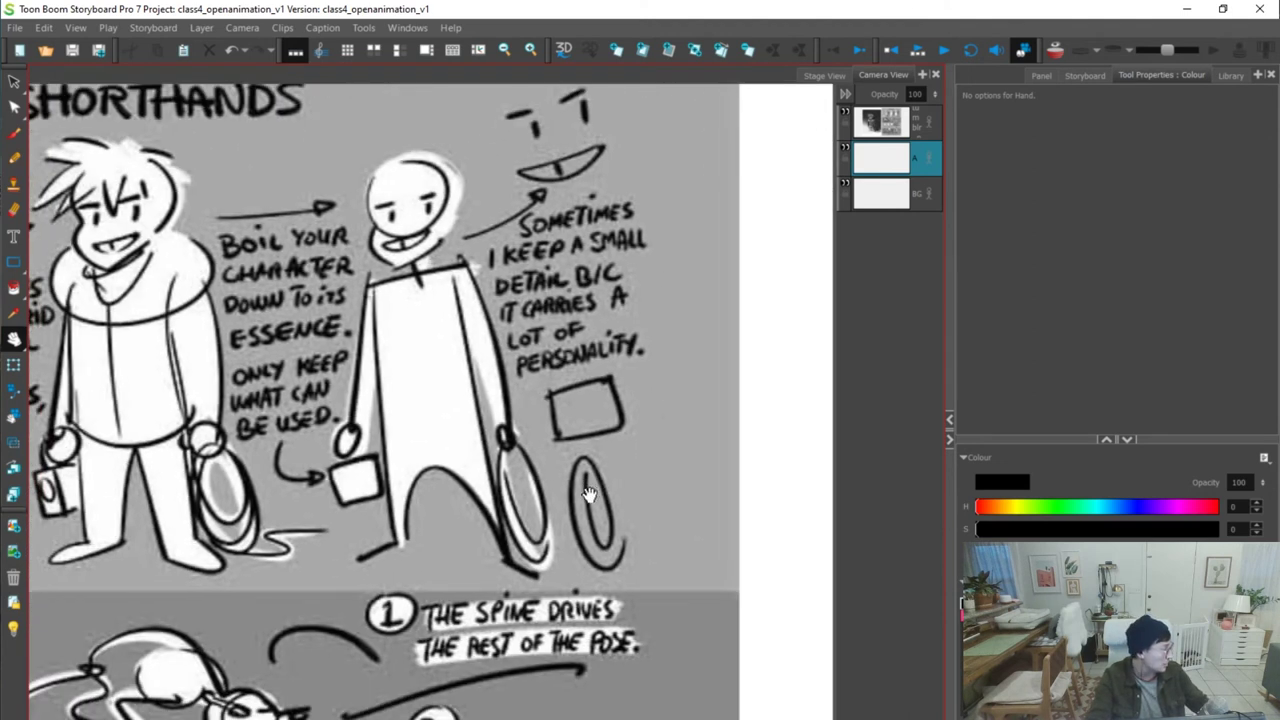
scroll(638, 460, up, 1)
scroll(638, 460, down, 2)
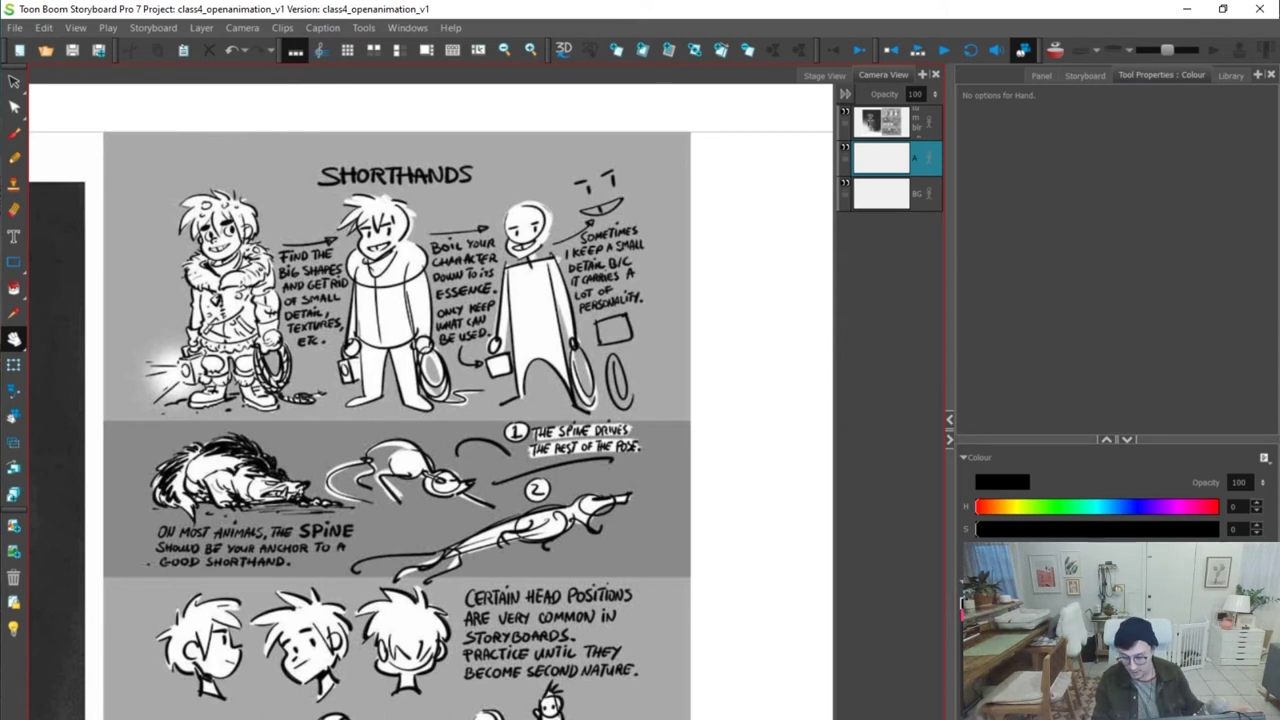
Review the animal spine, head position and quick stance sections in the lower part of the Shorthands sheet
key(f)
drag(449, 530, 640, 498)
key(1)
key(1)
drag(631, 542, 611, 437)
key(g)
key(Left)
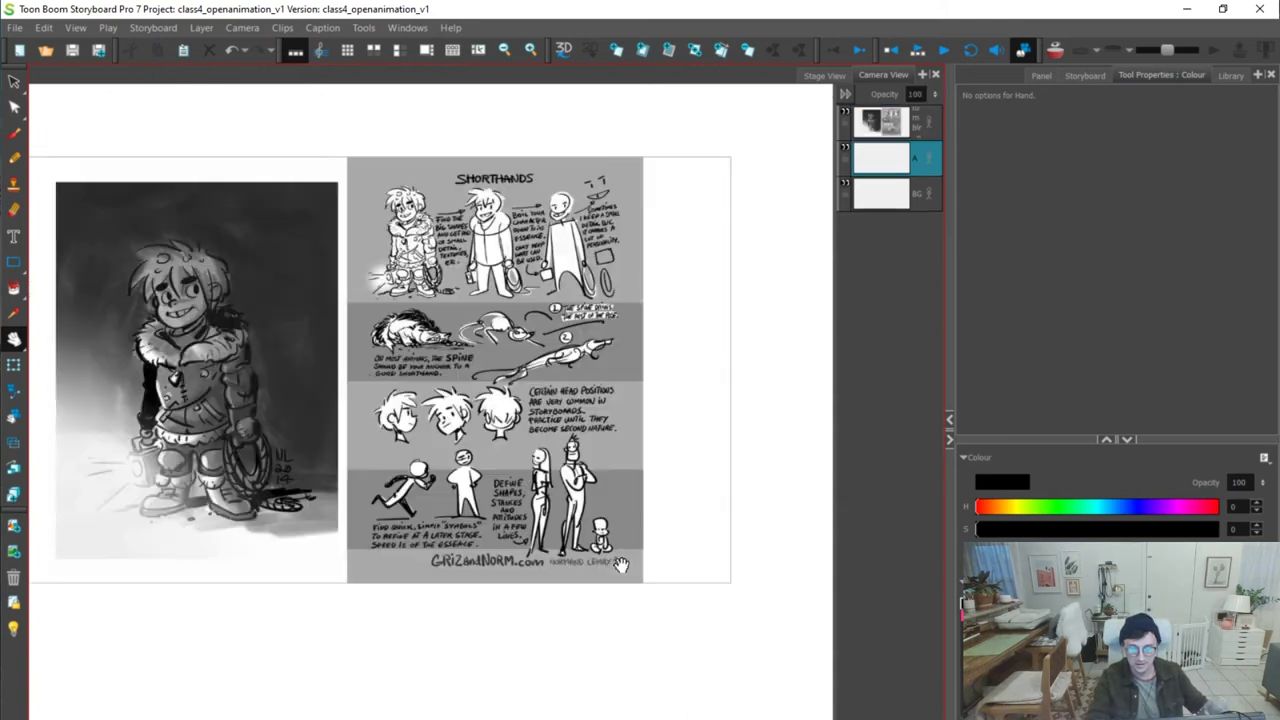
scroll(620, 560, up, 2)
scroll(633, 593, up, 1)
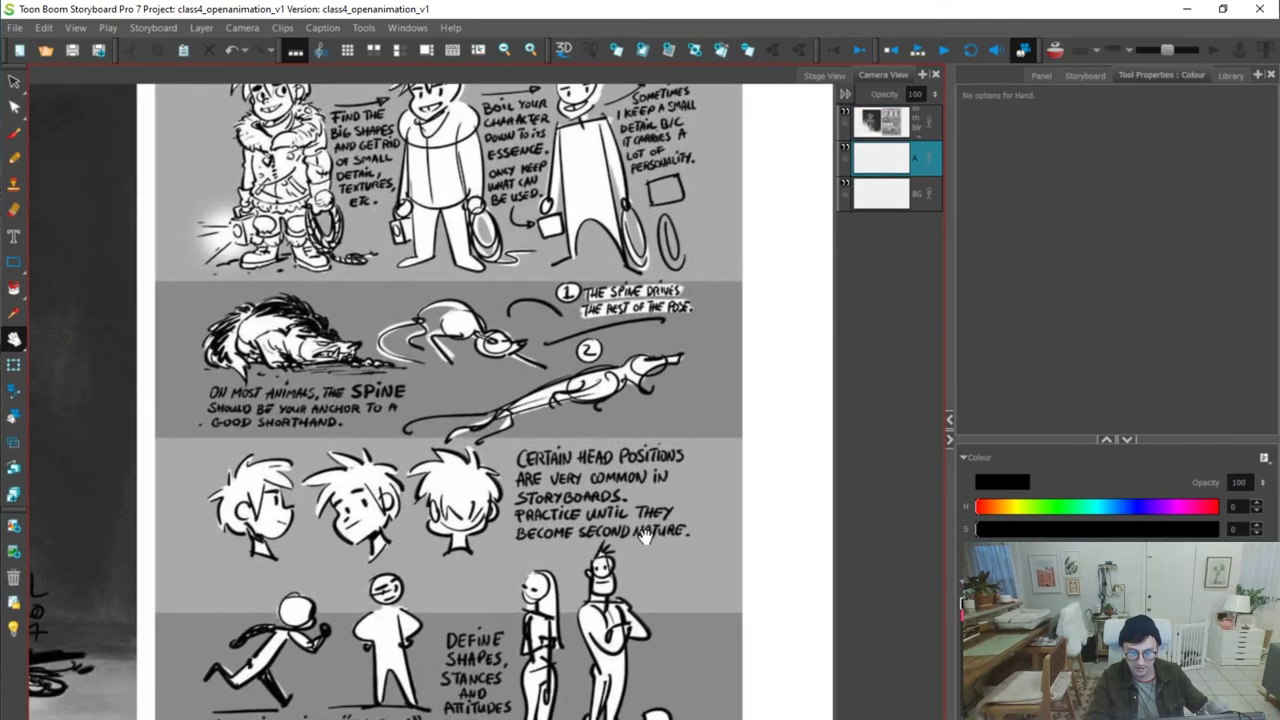
drag(619, 616, 599, 514)
key(2)
drag(729, 535, 720, 455)
Go past the rabbit assignment to a blank panel, show the assignment through onion skin and ready the Brush tool
key(Right)
key(Right)
key(Right)
key(1)
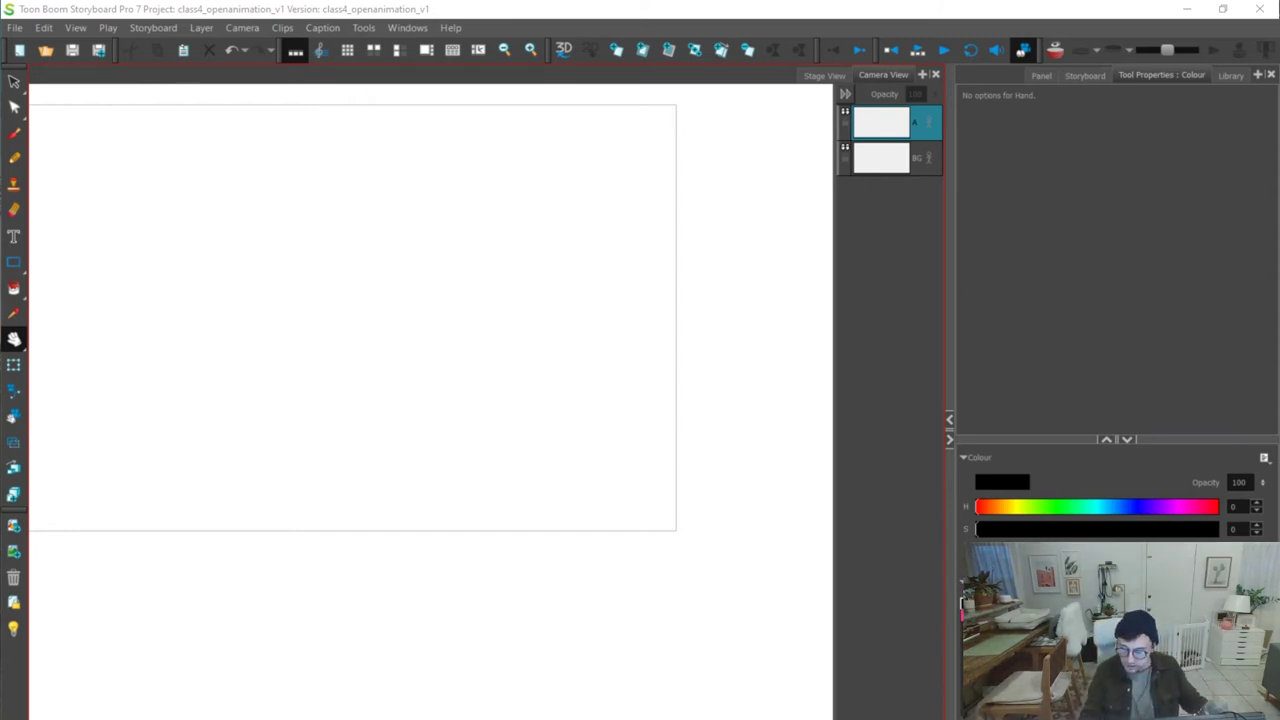
key(Right)
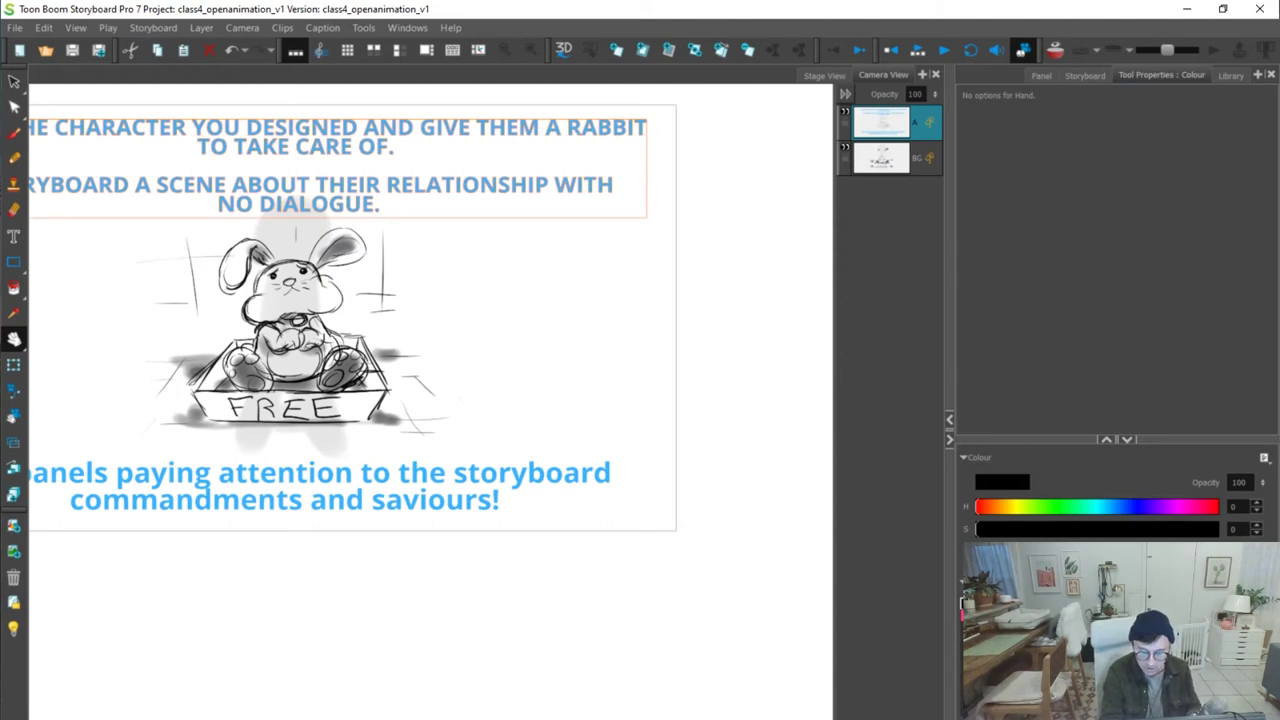
drag(507, 529, 506, 523)
key(Right)
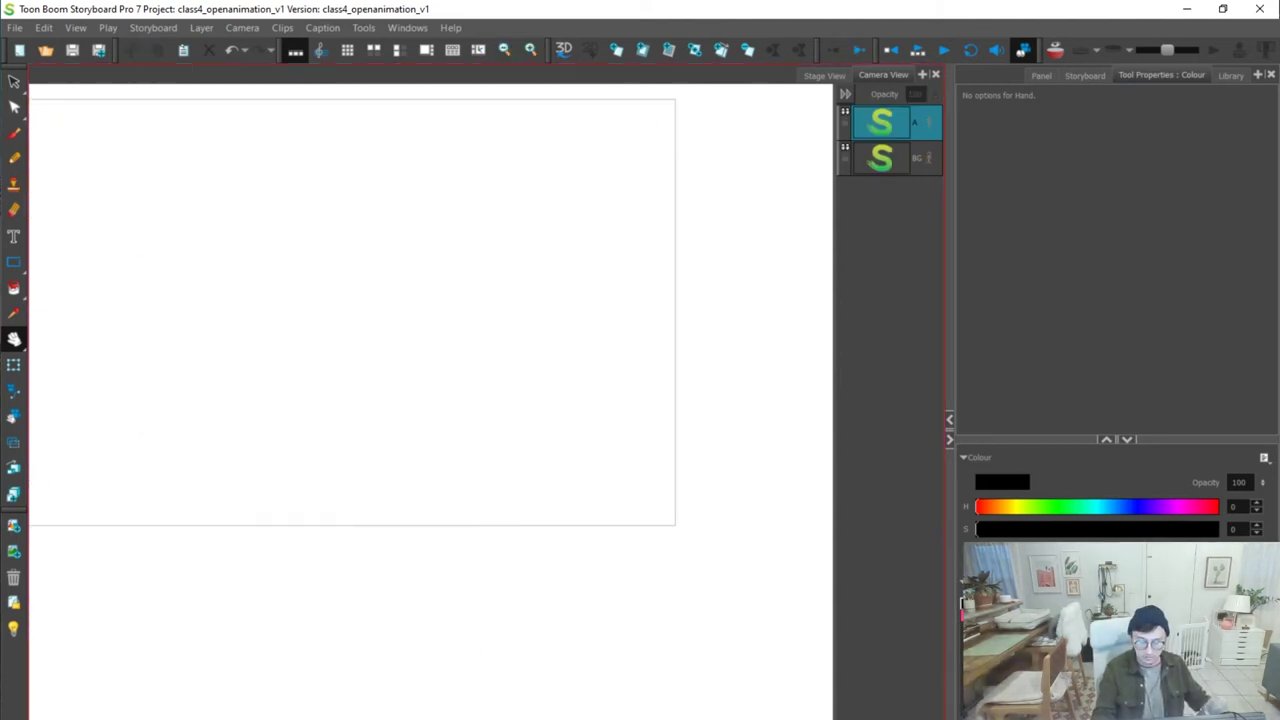
key(alt+b)
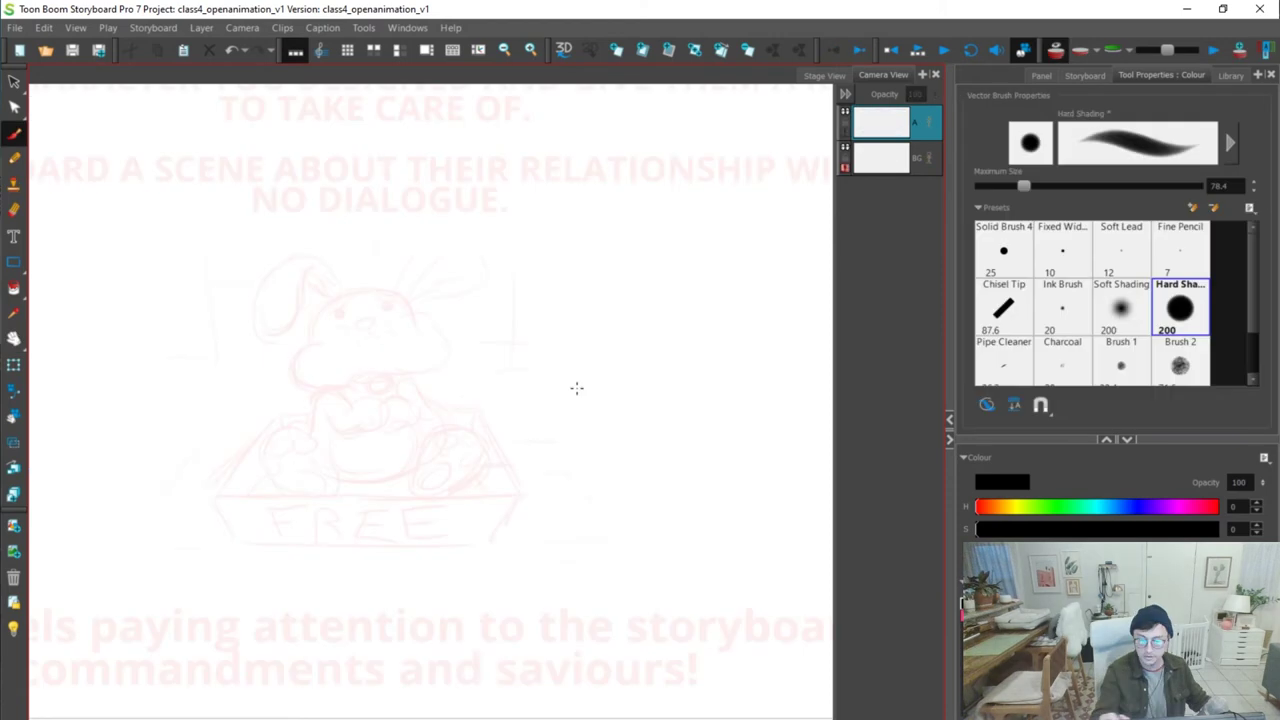
Sketch a rabbit's rounded head with puffy cheeks beside the onion-skinned reference rabbit, undoing unwanted strokes
mouse_move(612, 292)
mouse_down()
mouse_move(598, 348)
mouse_move(700, 306)
mouse_move(710, 335)
mouse_up()
key(ctrl+z)
mouse_move(596, 343)
mouse_down()
mouse_move(614, 415)
mouse_move(644, 397)
mouse_move(639, 410)
mouse_move(680, 410)
mouse_move(726, 370)
mouse_up()
mouse_move(708, 328)
mouse_down()
mouse_move(720, 350)
mouse_move(712, 340)
mouse_up()
key(ctrl+z)
mouse_move(713, 347)
mouse_down()
mouse_move(734, 383)
mouse_move(697, 394)
mouse_up()
Draw the rabbit's round body and large outstretched feet beneath the head, undoing unwanted strokes
mouse_move(599, 421)
mouse_down()
mouse_move(623, 534)
mouse_move(716, 508)
mouse_up()
drag(696, 415, 693, 510)
mouse_move(570, 466)
mouse_down()
mouse_move(588, 516)
mouse_move(569, 504)
mouse_move(551, 536)
mouse_move(549, 512)
mouse_move(564, 542)
mouse_move(588, 473)
mouse_move(617, 526)
mouse_move(578, 540)
mouse_move(569, 573)
mouse_move(586, 535)
mouse_move(503, 550)
mouse_move(595, 532)
mouse_up()
key(ctrl+z)
key(ctrl+z)
key(ctrl+z)
mouse_move(729, 468)
mouse_down()
mouse_move(756, 496)
mouse_move(796, 507)
mouse_move(714, 526)
mouse_move(790, 522)
mouse_up()
key(ctrl+z)
key(ctrl+z)
Draw the rabbit's arms and paws around the body and define the neckline under the chin, undoing unwanted strokes
mouse_move(582, 444)
mouse_down()
mouse_move(542, 458)
mouse_move(583, 435)
mouse_move(628, 473)
mouse_up()
key(ctrl+z)
key(ctrl+z)
mouse_move(637, 427)
mouse_down()
mouse_move(642, 456)
mouse_move(678, 468)
mouse_move(664, 457)
mouse_move(654, 470)
mouse_up()
mouse_move(706, 413)
mouse_down()
mouse_move(748, 447)
mouse_move(729, 450)
mouse_move(727, 431)
mouse_move(761, 426)
mouse_move(731, 448)
mouse_up()
key(ctrl+z)
key(ctrl+z)
key(ctrl+z)
key(ctrl+s)
drag(640, 414, 694, 418)
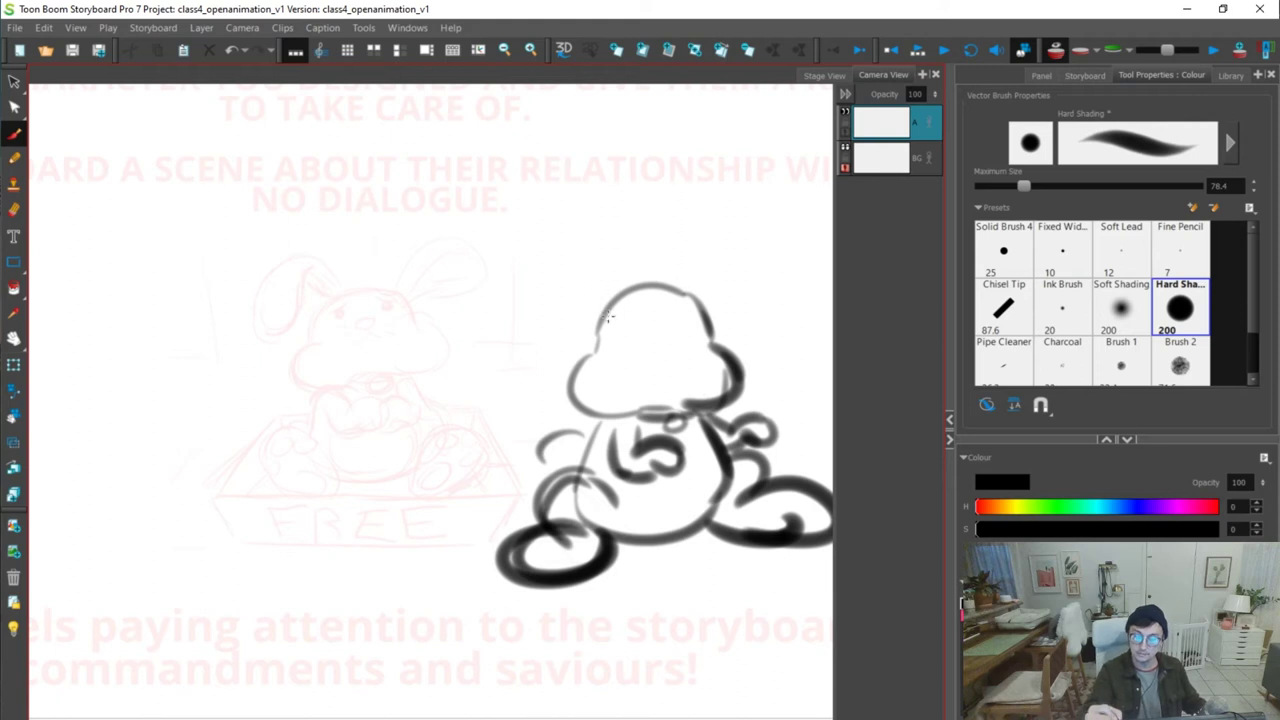
Draw the rabbit's dot eyes, nose and mouth, and add two long ears with the far one bent over
key(ctrl+z)
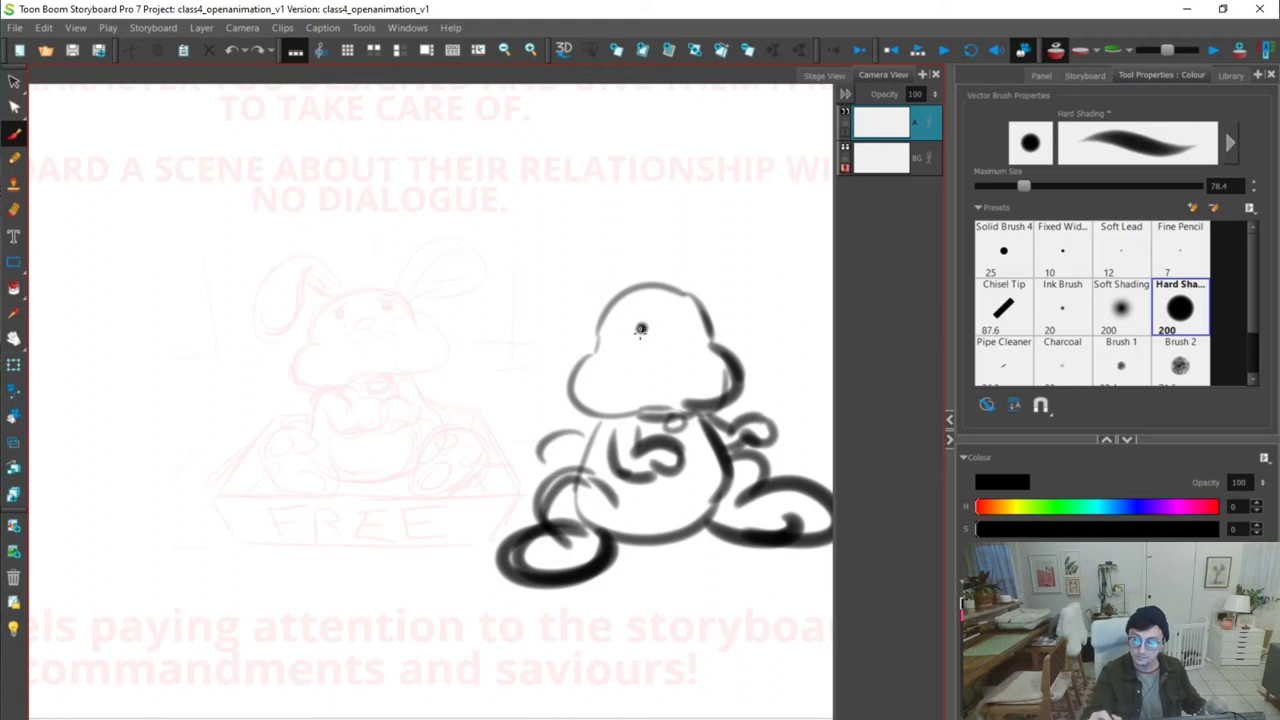
drag(671, 343, 659, 370)
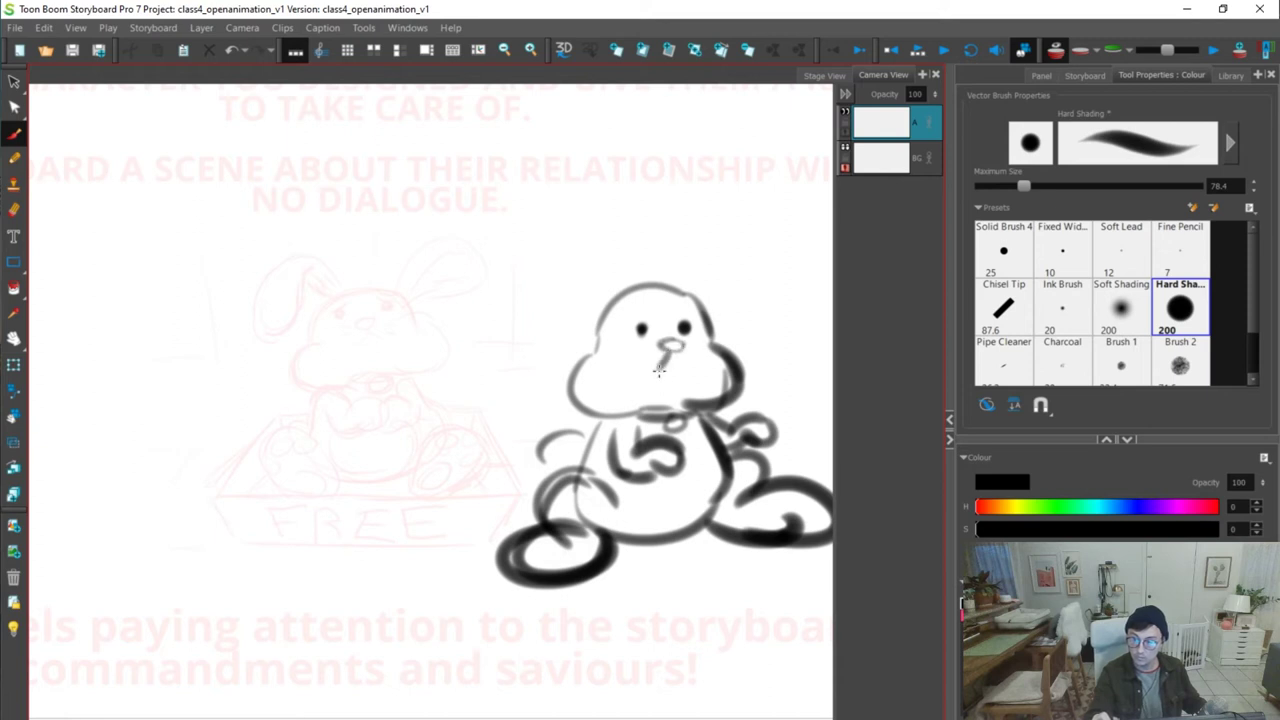
mouse_move(603, 300)
mouse_down()
mouse_move(583, 208)
mouse_move(630, 197)
mouse_move(629, 290)
mouse_move(613, 214)
mouse_move(621, 293)
mouse_move(715, 207)
mouse_move(740, 256)
mouse_up()
mouse_move(726, 191)
mouse_down()
mouse_move(754, 229)
mouse_move(711, 262)
mouse_move(704, 292)
mouse_move(740, 221)
mouse_move(698, 304)
mouse_up()
Select the rabbit's body and feet, scale them narrower and reposition them beneath the head
key(alt+s)
mouse_move(785, 432)
mouse_down()
mouse_move(705, 418)
mouse_move(838, 510)
mouse_move(804, 436)
mouse_up()
drag(489, 591, 476, 550)
key(space)
drag(687, 550, 589, 571)
key(2)
key(1)
key(1)
key(1)
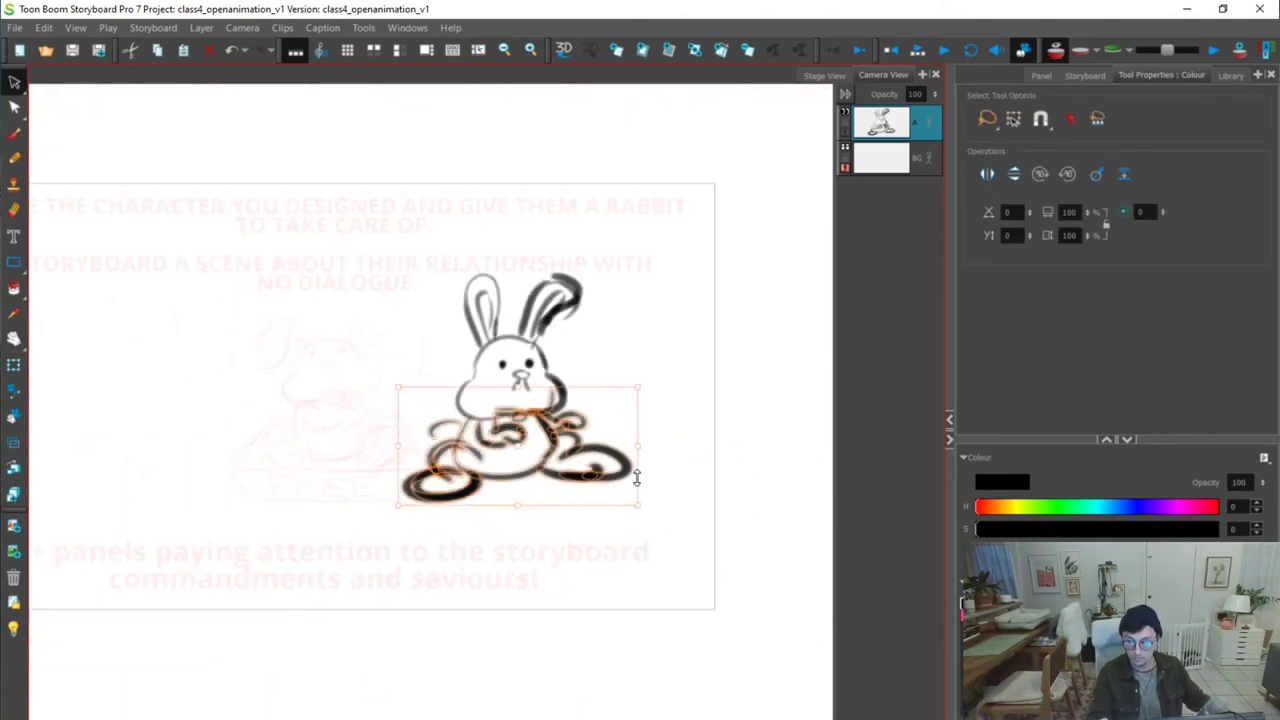
drag(636, 507, 600, 511)
mouse_move(574, 449)
mouse_down()
mouse_move(608, 459)
mouse_move(596, 443)
mouse_up()
click(714, 423)
Strengthen the rabbit's arm outline beside the body and add a brow stroke above one eye
key(alt+b)
mouse_move(489, 419)
mouse_down()
mouse_move(478, 445)
mouse_move(525, 484)
mouse_move(494, 485)
mouse_move(547, 476)
mouse_up()
key(ctrl+z)
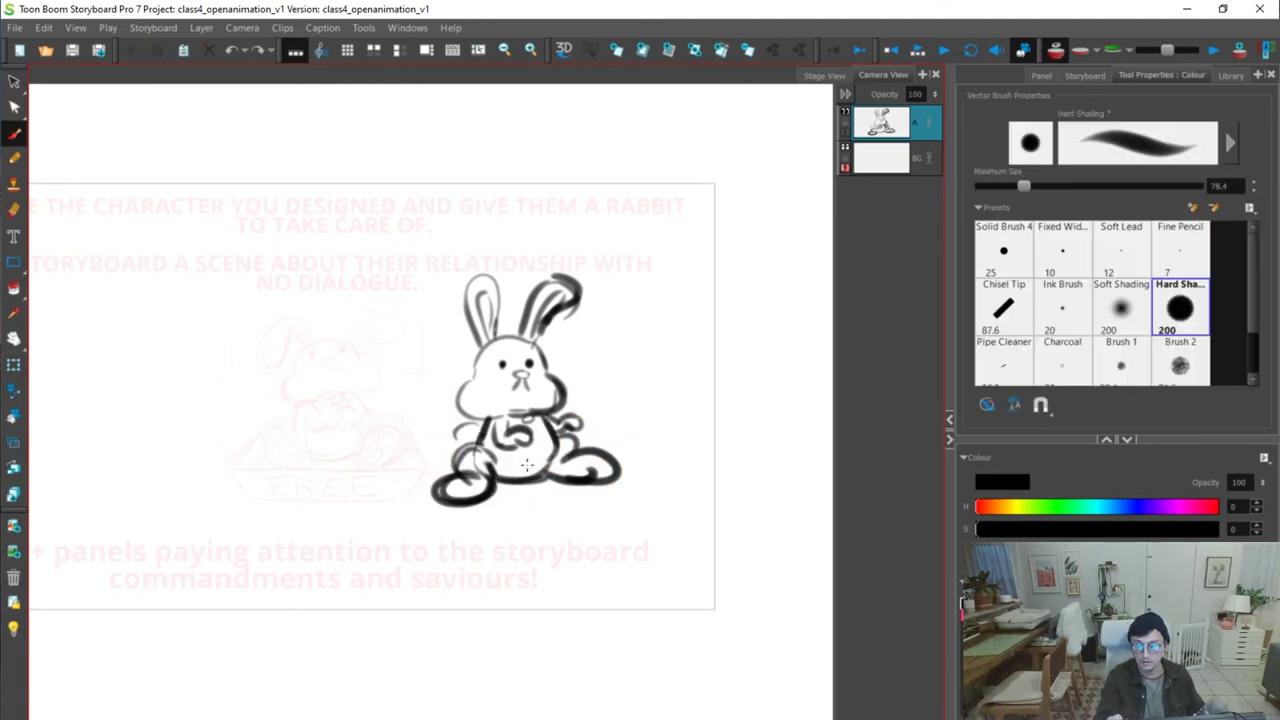
mouse_move(479, 440)
mouse_down()
mouse_move(450, 428)
mouse_move(488, 444)
mouse_up()
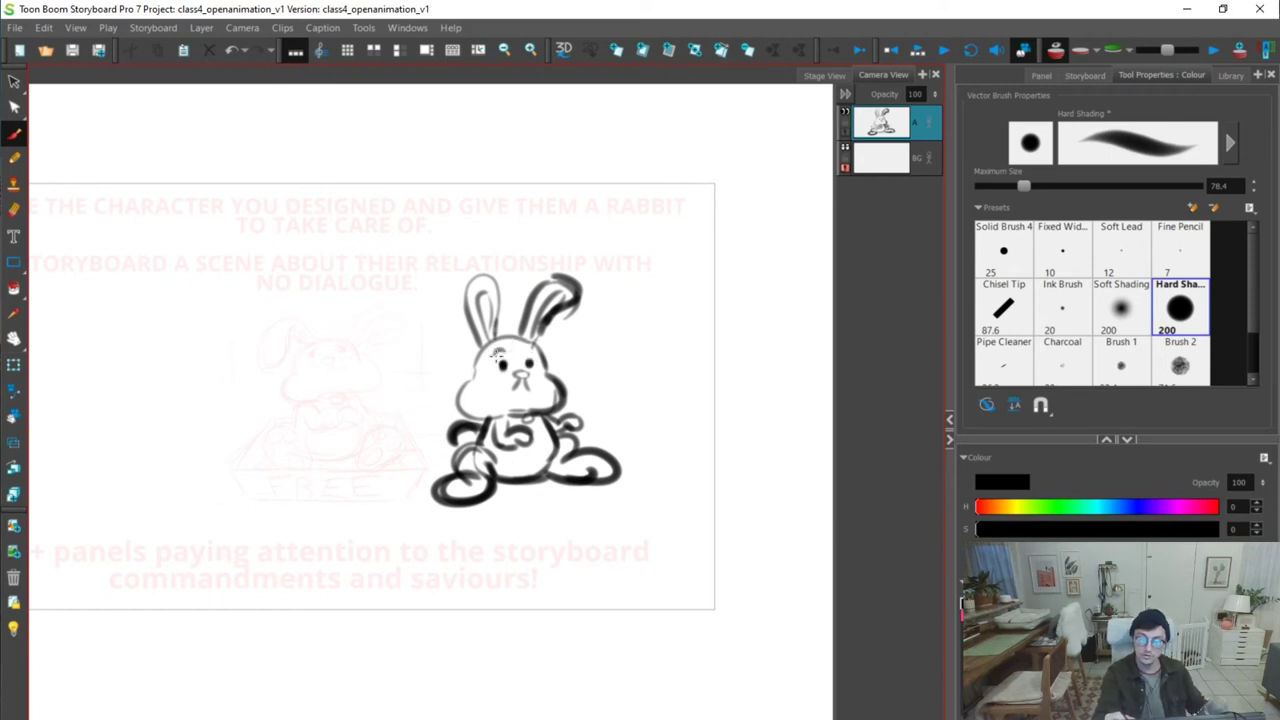
Darken the rabbit's paw over its body and start an enlarged paw sketch below its feet, undoing stray strokes
mouse_move(508, 433)
mouse_down()
mouse_move(525, 428)
mouse_move(520, 445)
mouse_up()
mouse_move(522, 545)
mouse_down()
mouse_move(597, 533)
mouse_move(559, 519)
mouse_up()
key(ctrl+z)
key(ctrl+z)
key(alt+s)
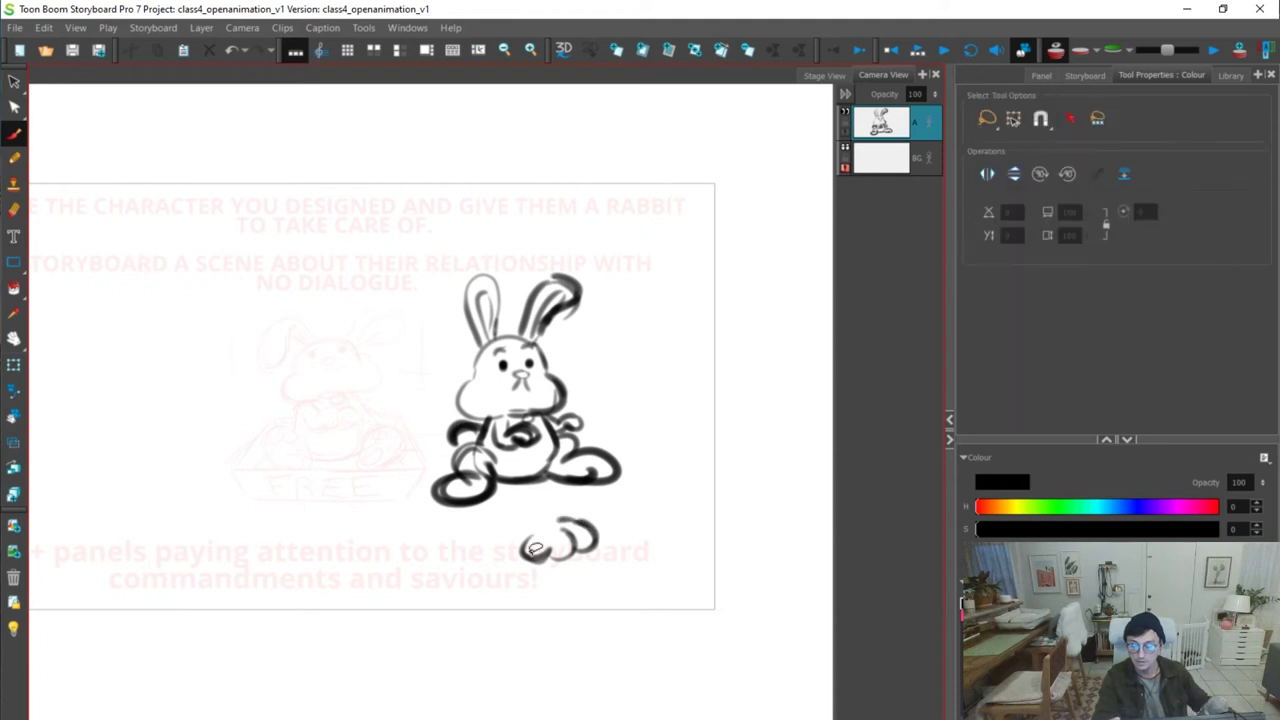
click(534, 548)
key(Delete)
key(alt+b)
drag(525, 554, 546, 515)
key(ctrl+z)
key(ctrl+z)
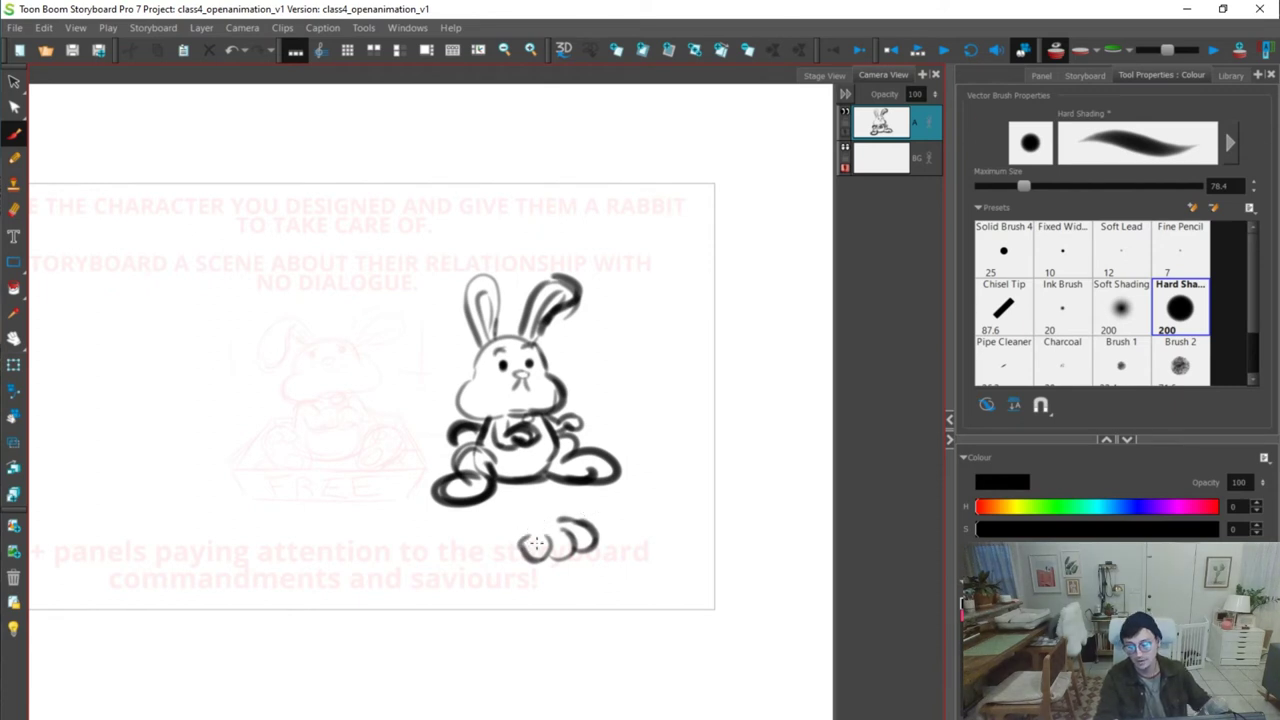
Delete the misdrawn toe of the enlarged paw, redraw it, and add small curved details along the toes
key(alt+s)
click(548, 550)
key(Delete)
key(alt+b)
mouse_move(524, 532)
mouse_down()
mouse_move(526, 557)
mouse_move(549, 547)
mouse_up()
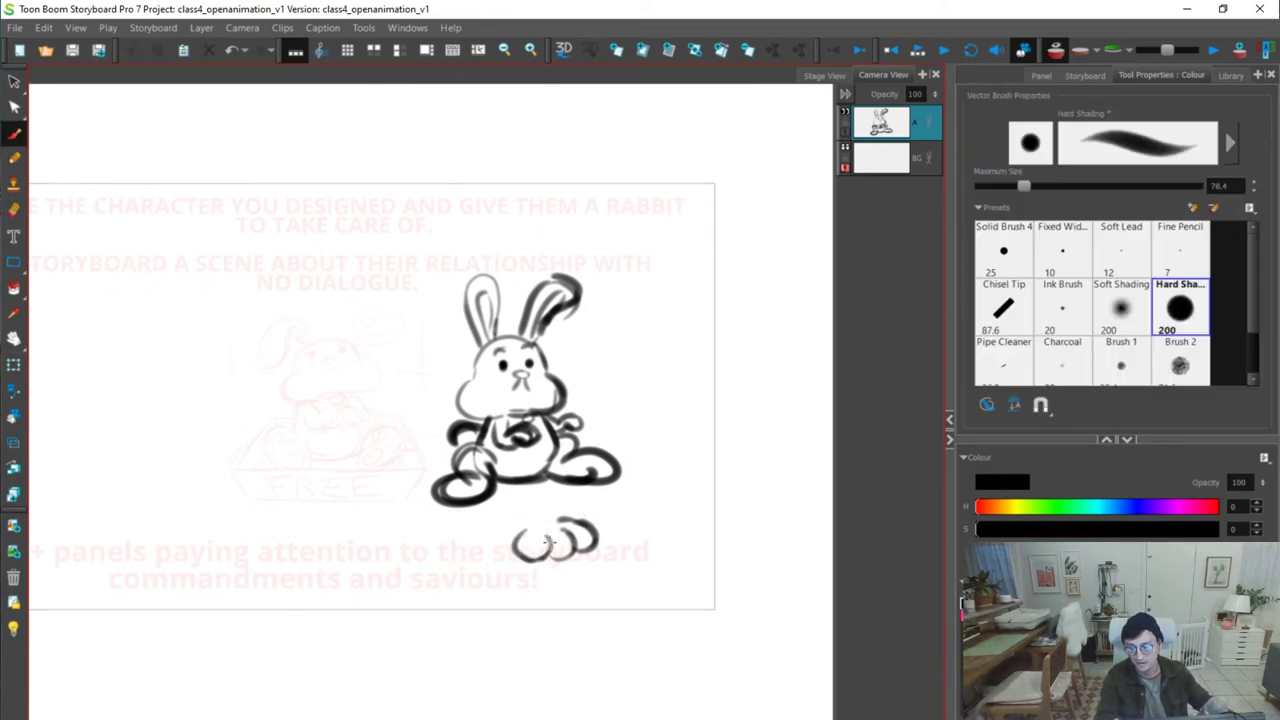
drag(533, 556, 590, 546)
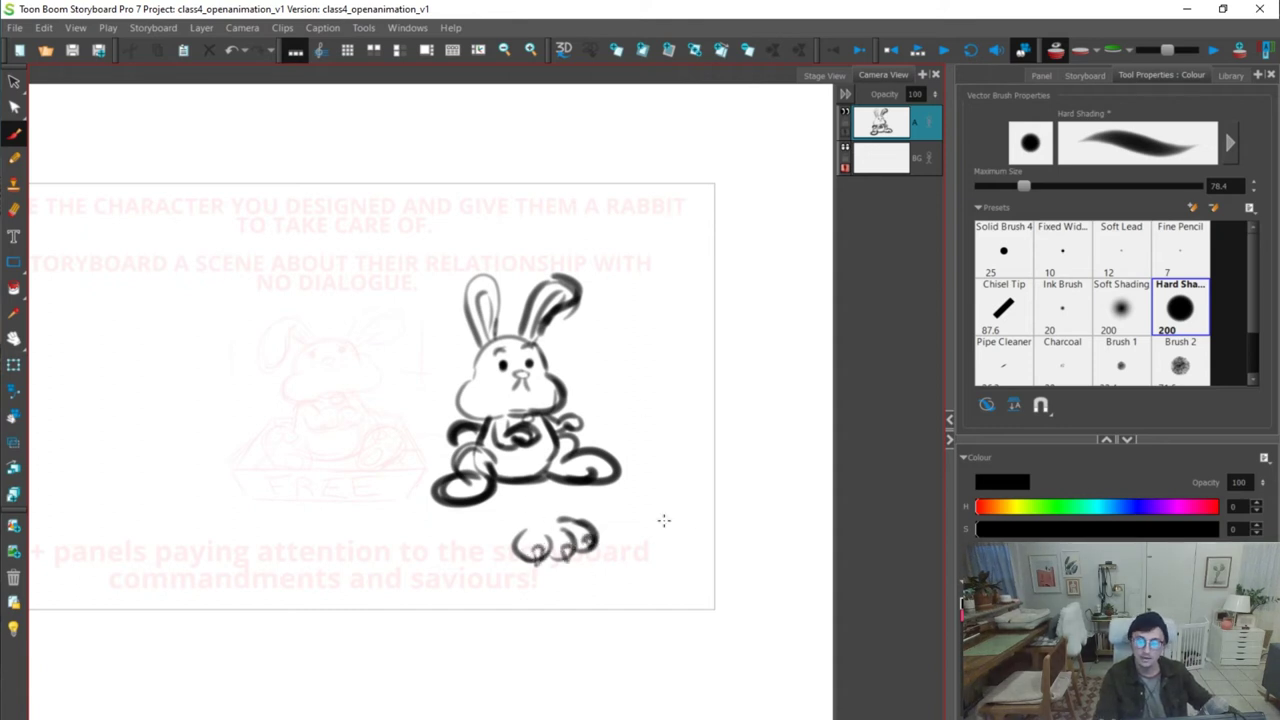
Outline the back of the enlarged paw and draw a bent arm leading into it, undoing unwanted strokes
mouse_move(553, 515)
mouse_down()
mouse_move(528, 501)
mouse_move(530, 522)
mouse_move(490, 585)
mouse_move(518, 588)
mouse_up()
key(ctrl+z)
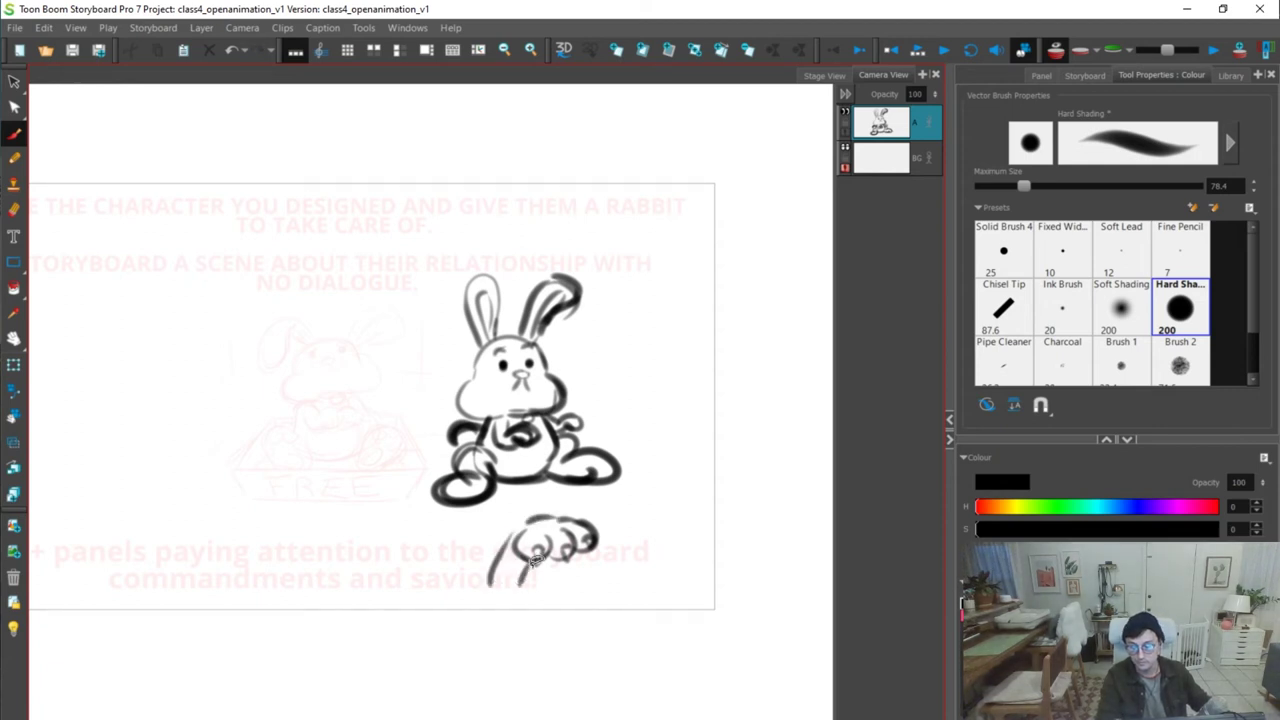
drag(518, 524, 484, 591)
mouse_move(437, 536)
mouse_down()
mouse_move(478, 550)
mouse_move(455, 597)
mouse_move(485, 619)
mouse_move(503, 595)
mouse_move(488, 622)
mouse_move(524, 586)
mouse_up()
key(ctrl+z)
mouse_move(488, 566)
mouse_down()
mouse_move(481, 537)
mouse_move(496, 570)
mouse_up()
mouse_move(440, 536)
mouse_down()
mouse_move(476, 530)
mouse_move(470, 621)
mouse_move(502, 614)
mouse_move(518, 530)
mouse_move(556, 516)
mouse_up()
Bring the rabbit drawing into the girl's panel and scale it down to stand beside her boots
key(space)
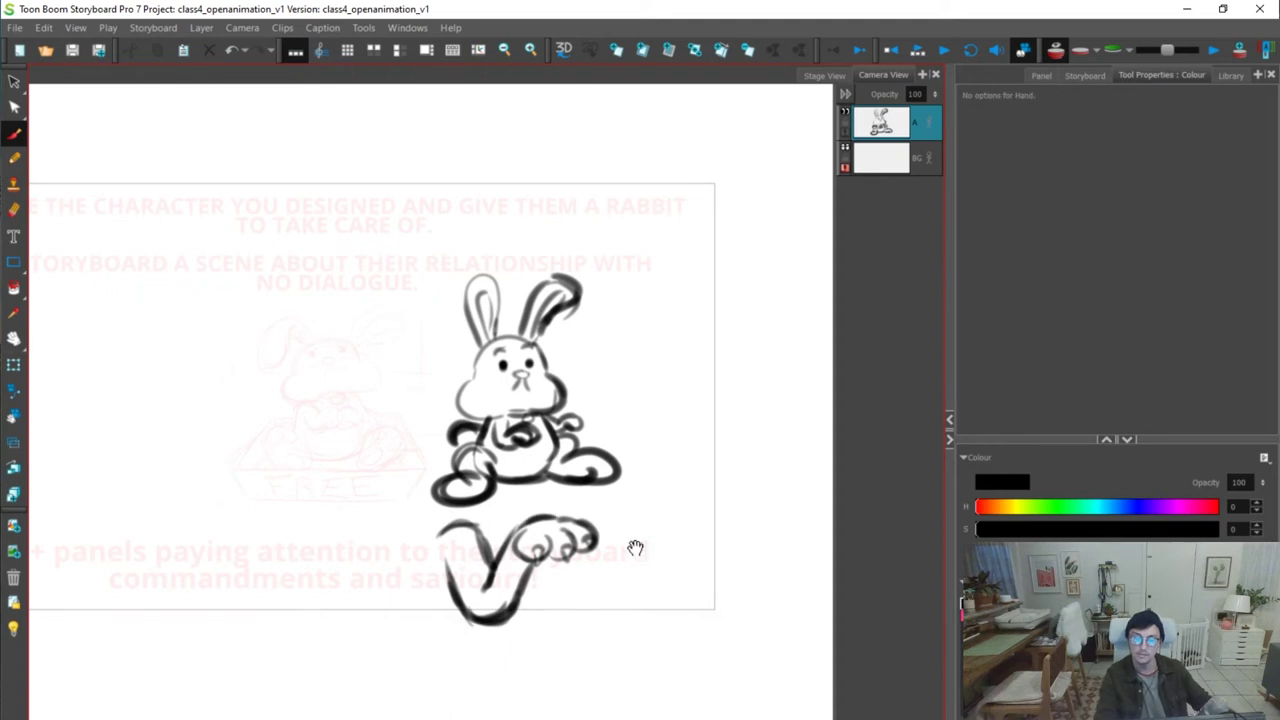
drag(667, 596, 645, 590)
scroll(645, 590, down, 2)
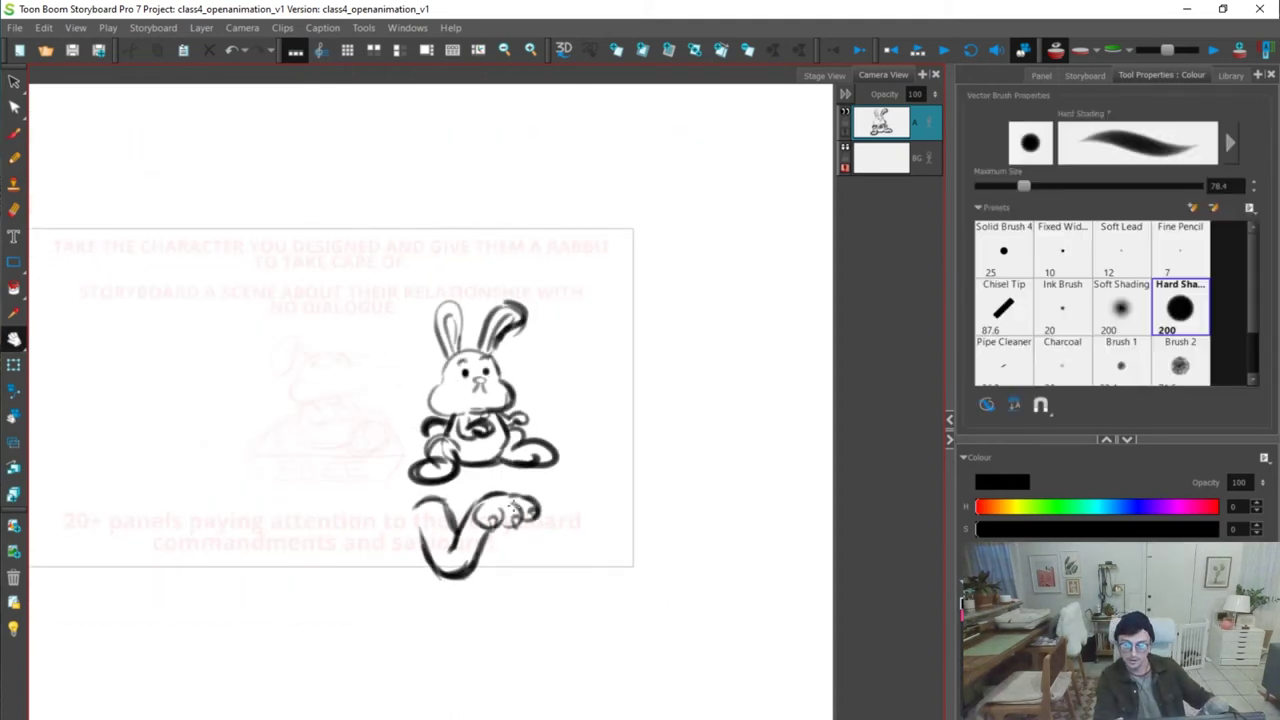
drag(510, 510, 516, 492)
key(space)
key(1)
key(f)
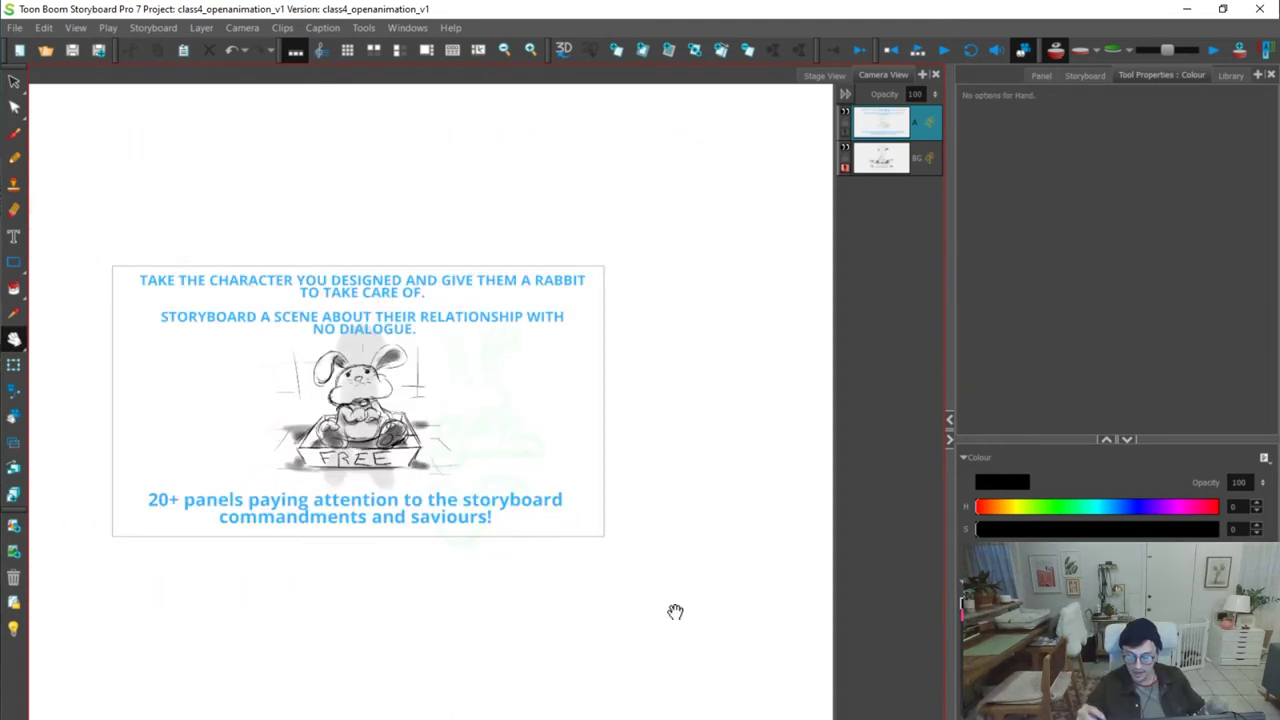
key(g)
key(alt+s)
mouse_move(557, 298)
mouse_down()
mouse_move(457, 297)
mouse_move(555, 443)
mouse_up()
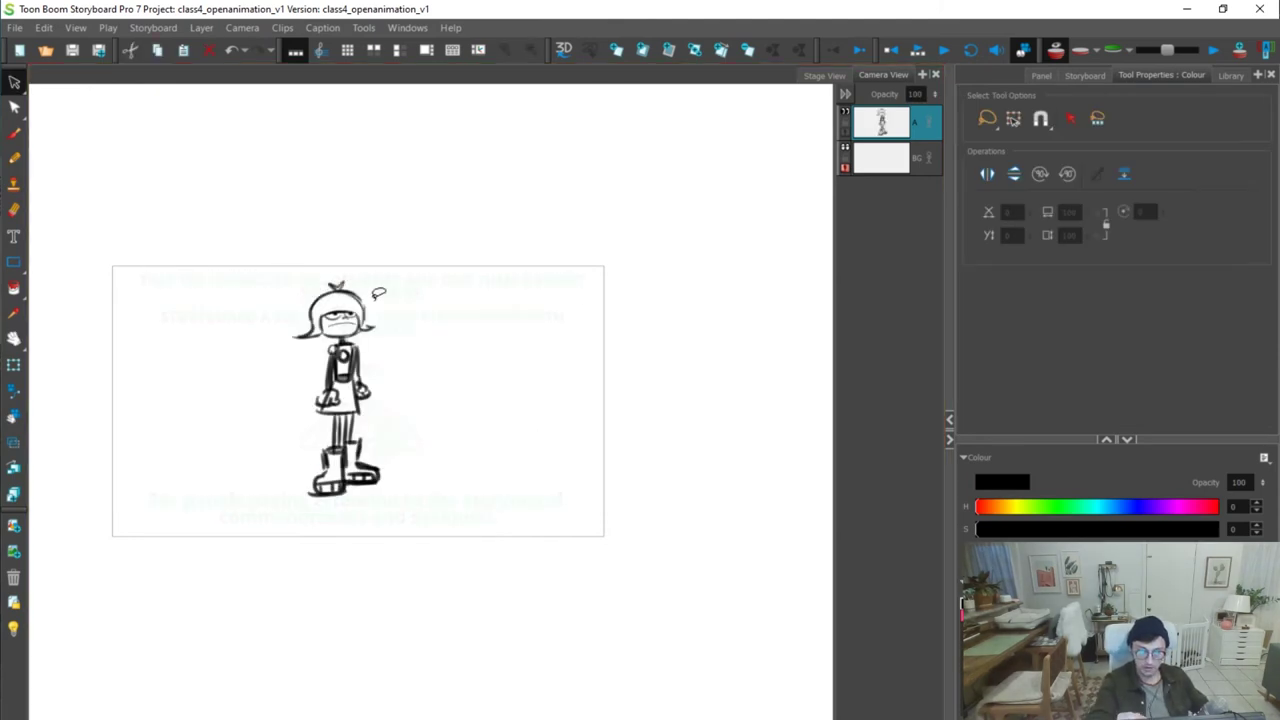
drag(380, 294, 441, 305)
drag(490, 394, 459, 392)
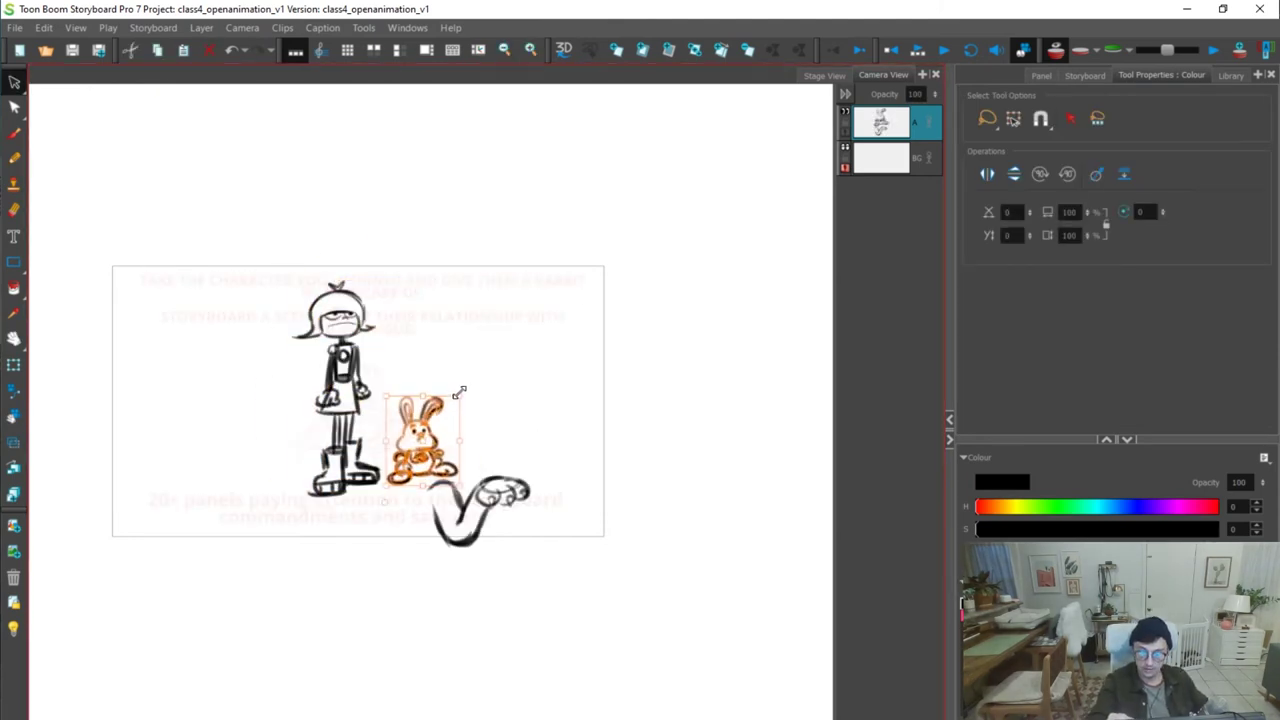
Select the enlarged paw and arm sketch below the small rabbit and delete it
click(480, 381)
drag(537, 380, 517, 517)
key(Delete)
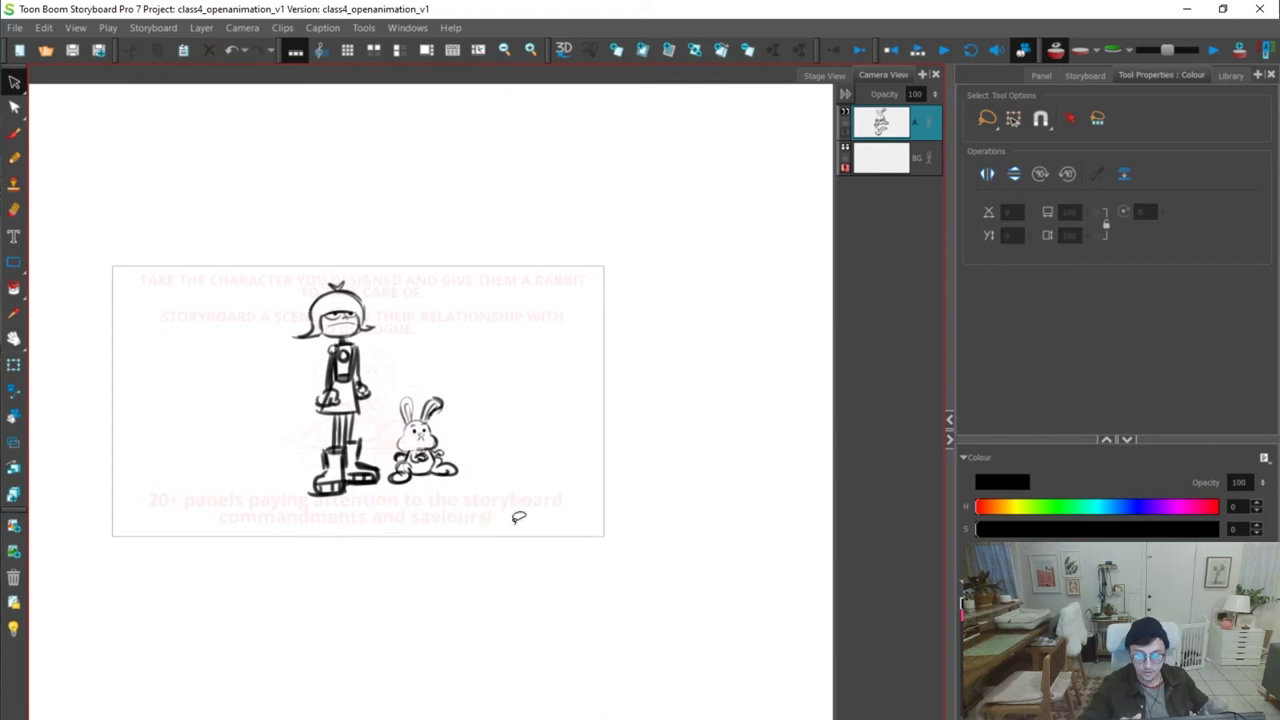
Review the rabbit assignment slide and the slide asking what you are trying to say
key(Left)
key(Left)
key(Right)
key(Left)
key(space)
drag(489, 543, 494, 560)
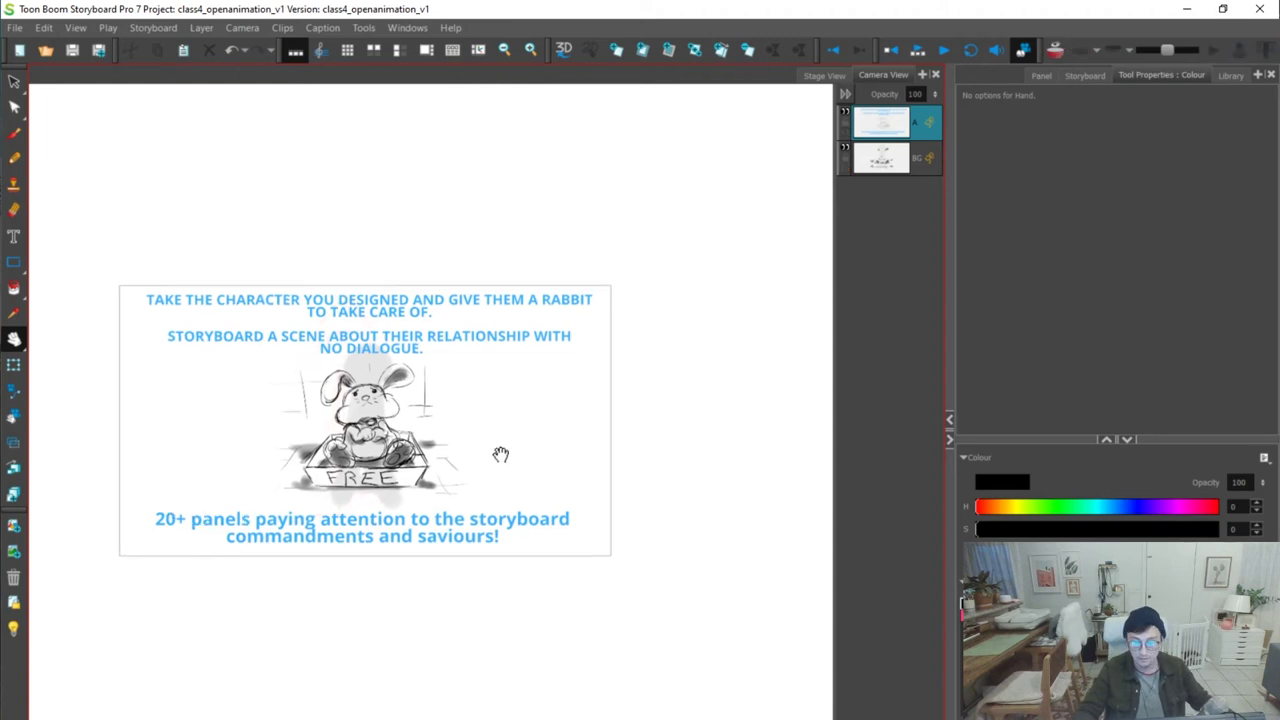
scroll(500, 453, up, 3)
drag(500, 455, 546, 454)
scroll(580, 454, down, 1)
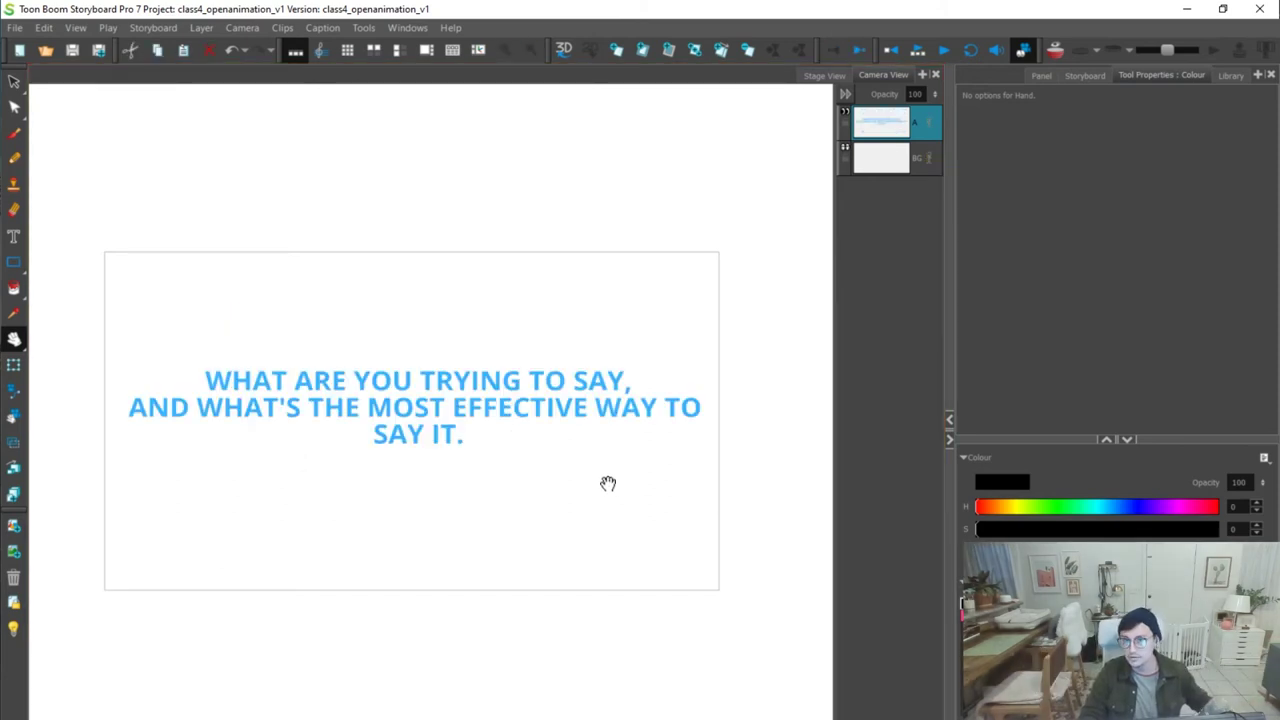
scroll(649, 489, up, 2)
scroll(649, 489, down, 2)
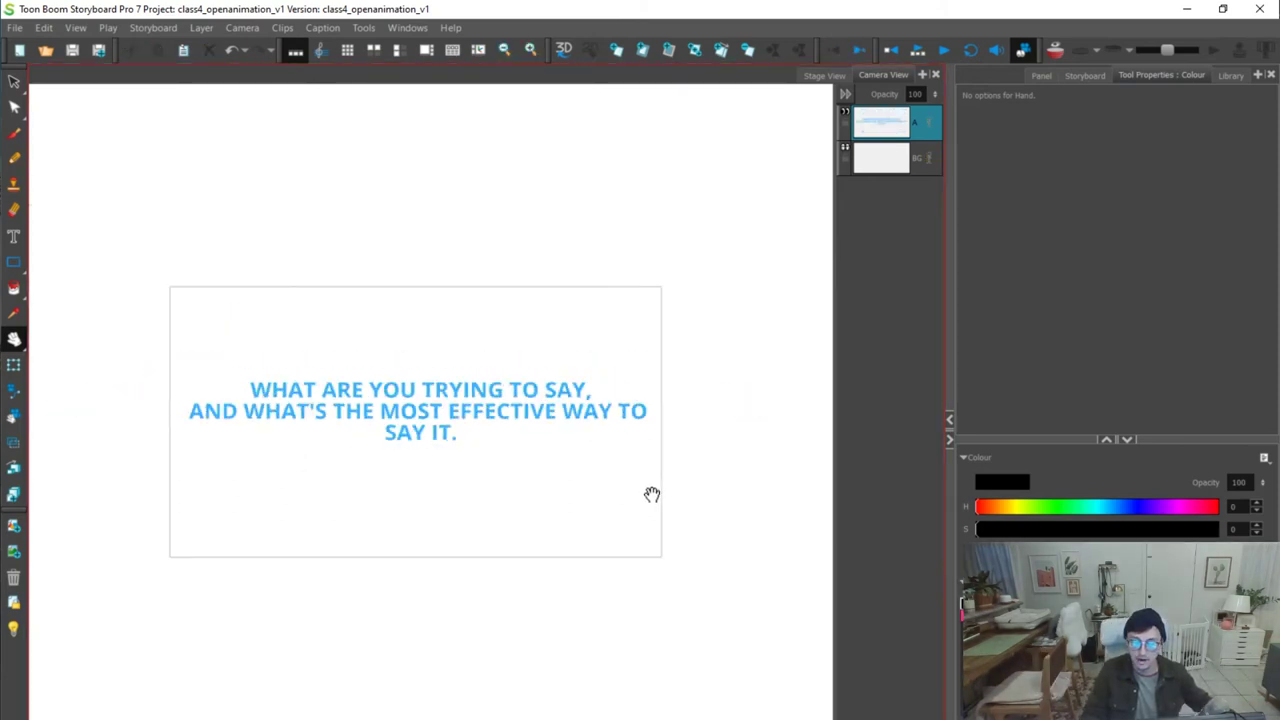
Go to the blank panel and paste the "What are you trying to say" text into it
key(g)
scroll(651, 494, up, 1)
key(g)
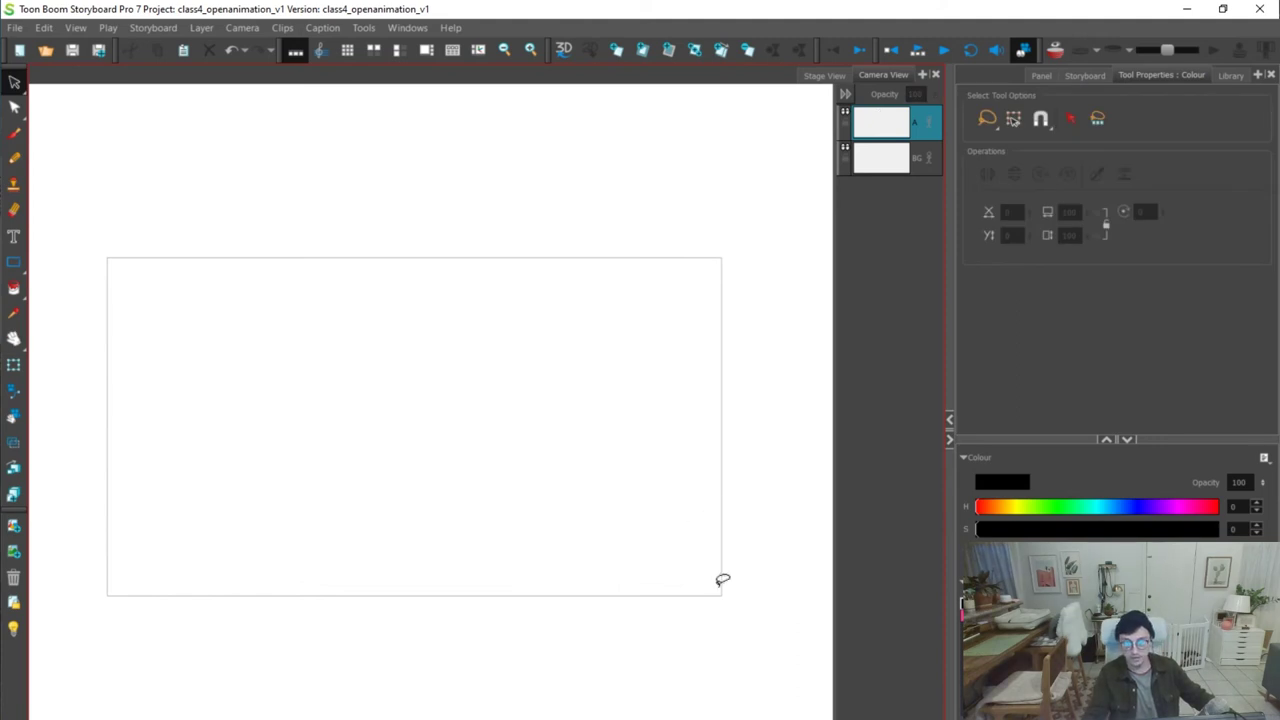
click(1142, 185)
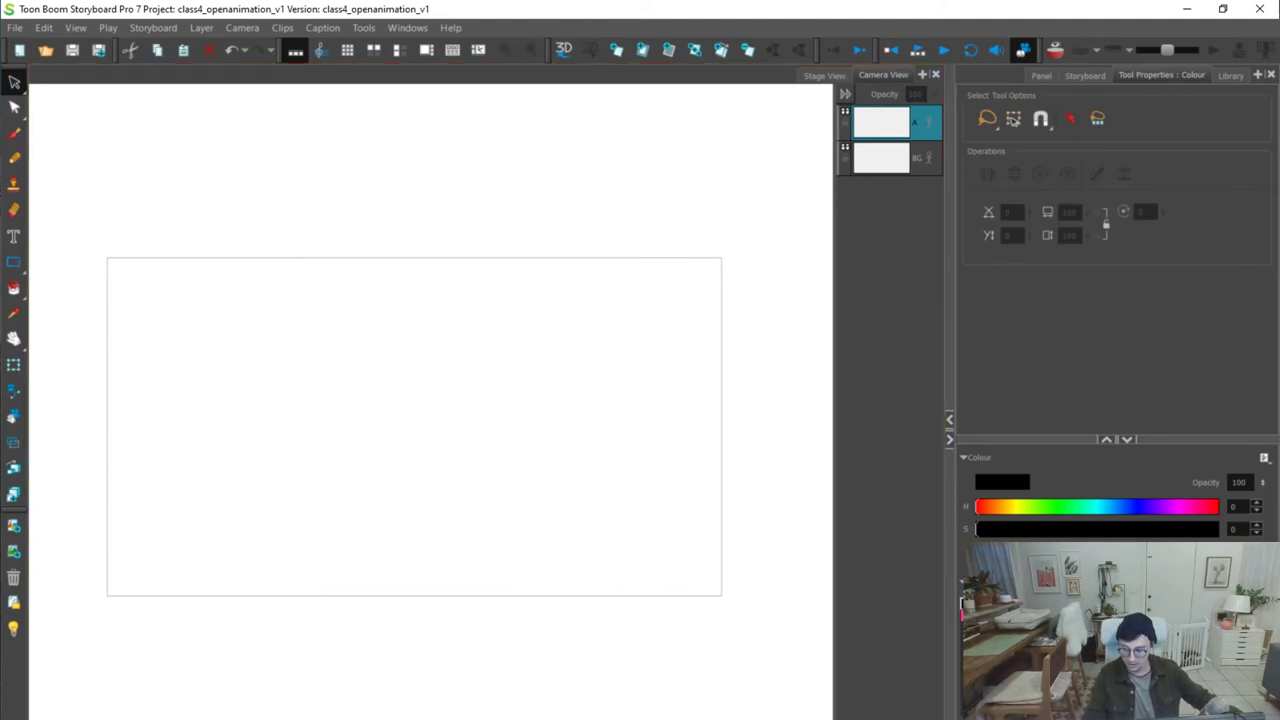
key(ctrl+v)
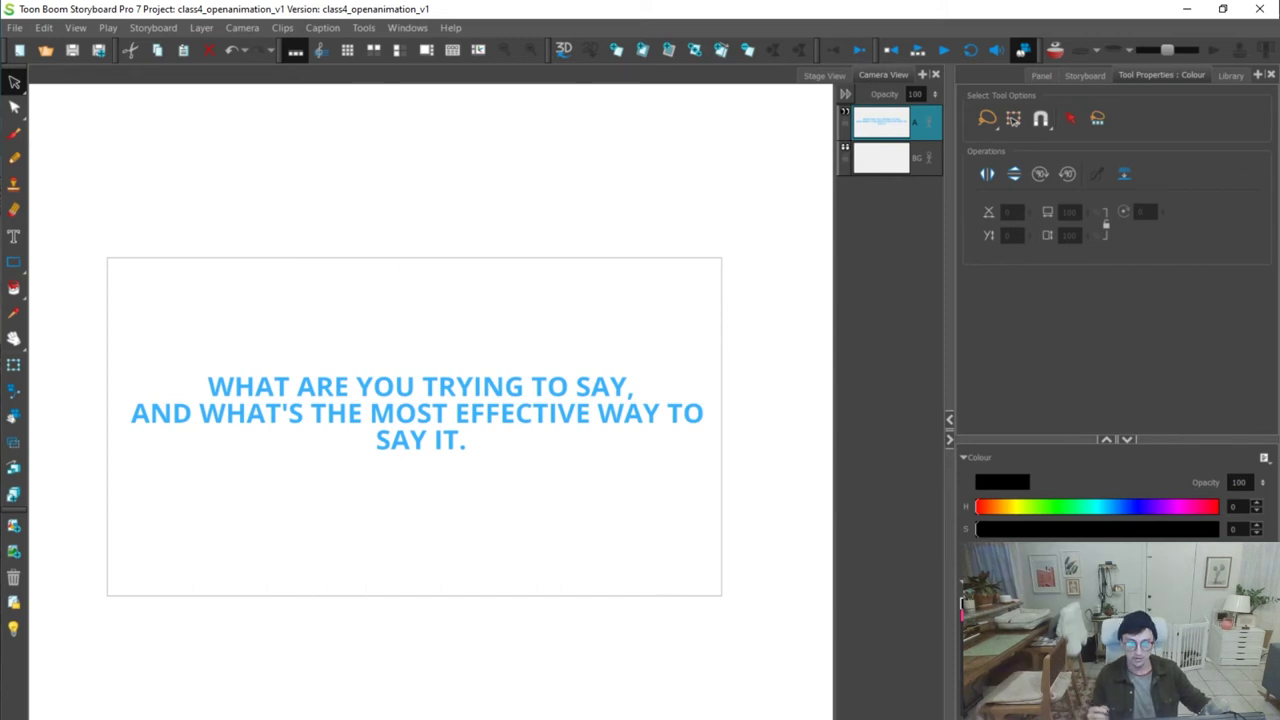
Open the Framing reference panel and examine its introduction and the landscape-versus-canoe examples
key(Right)
key(space)
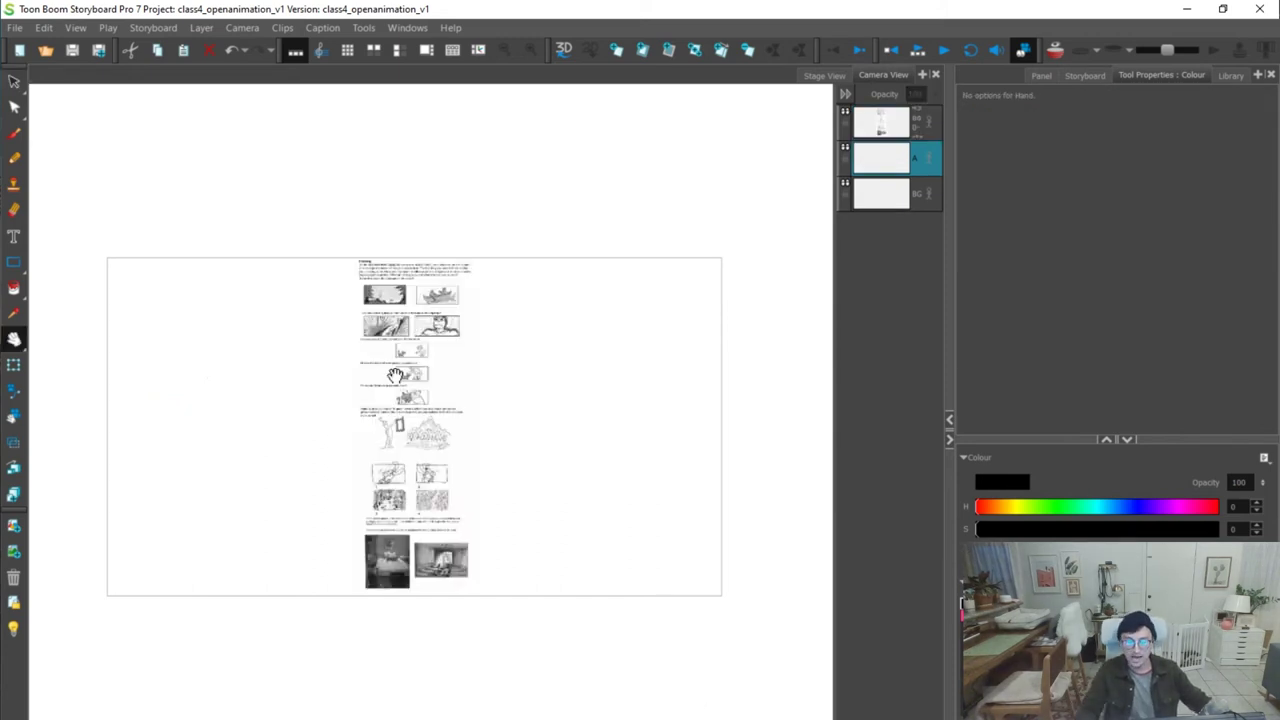
key(2)
key(2)
key(2)
key(2)
drag(400, 298, 428, 436)
key(2)
key(2)
key(2)
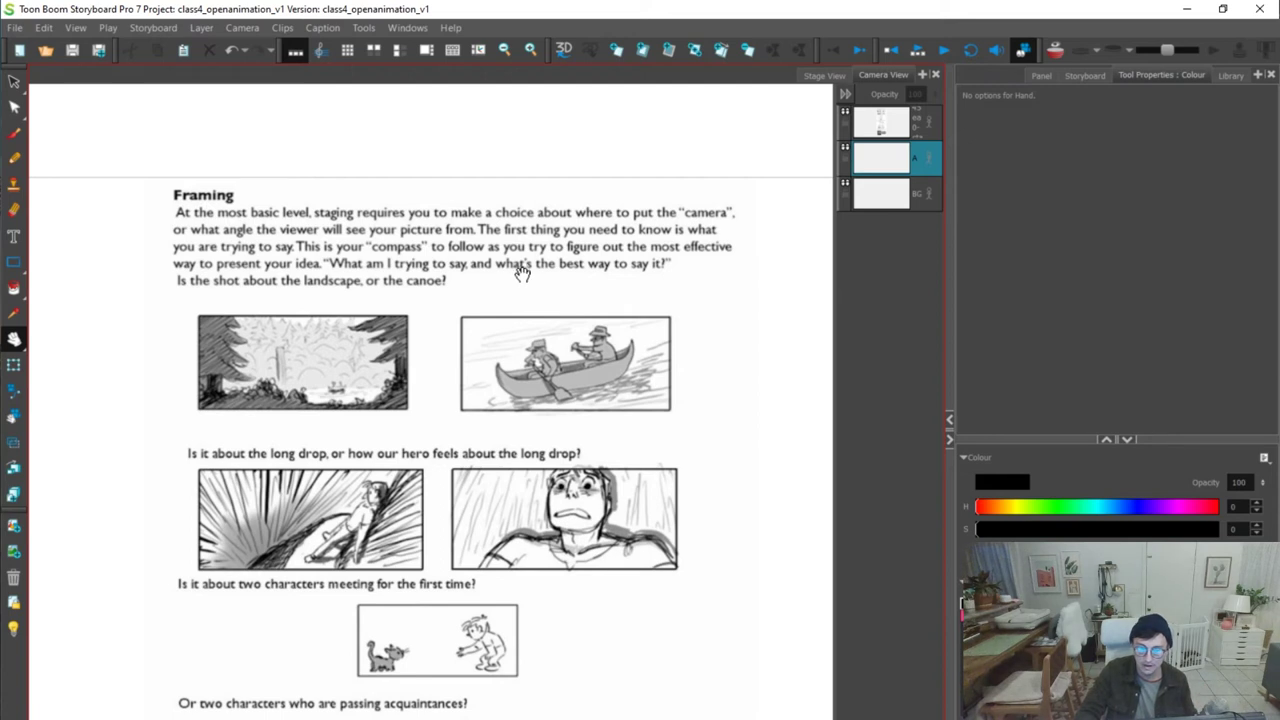
scroll(425, 415, down, 3)
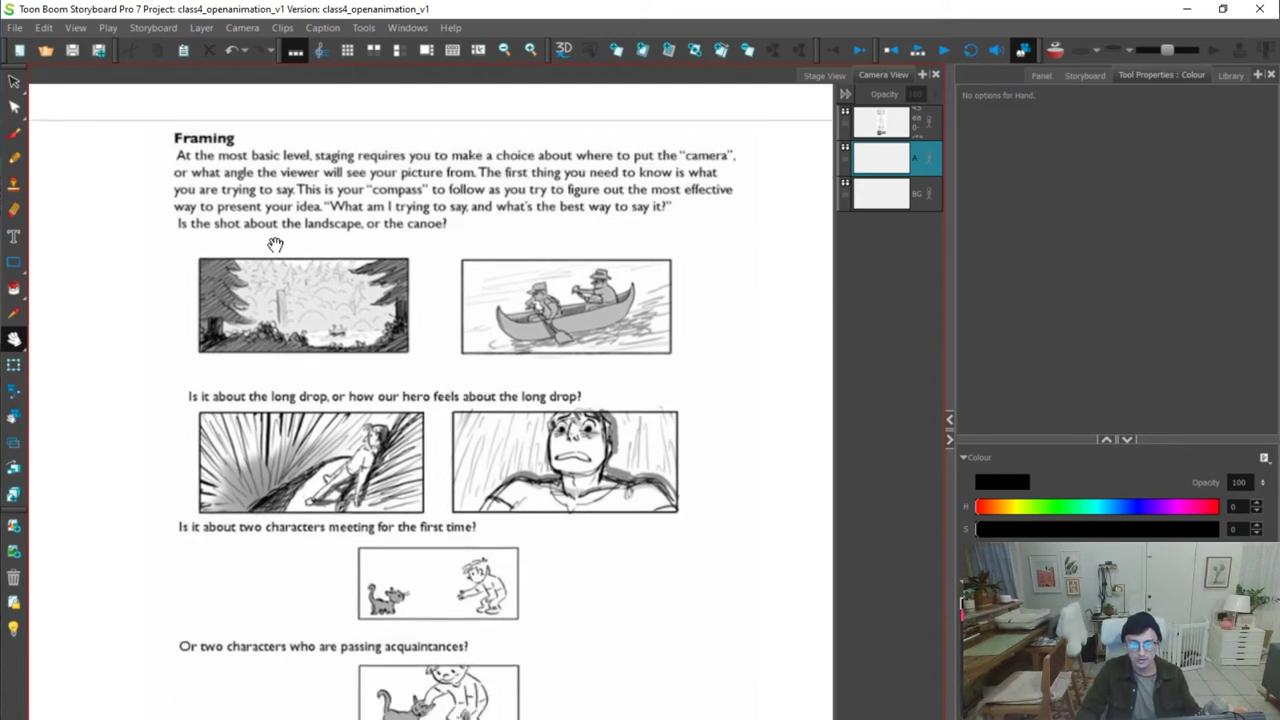
mouse_move(598, 330)
mouse_down()
mouse_move(568, 326)
mouse_move(584, 331)
mouse_up()
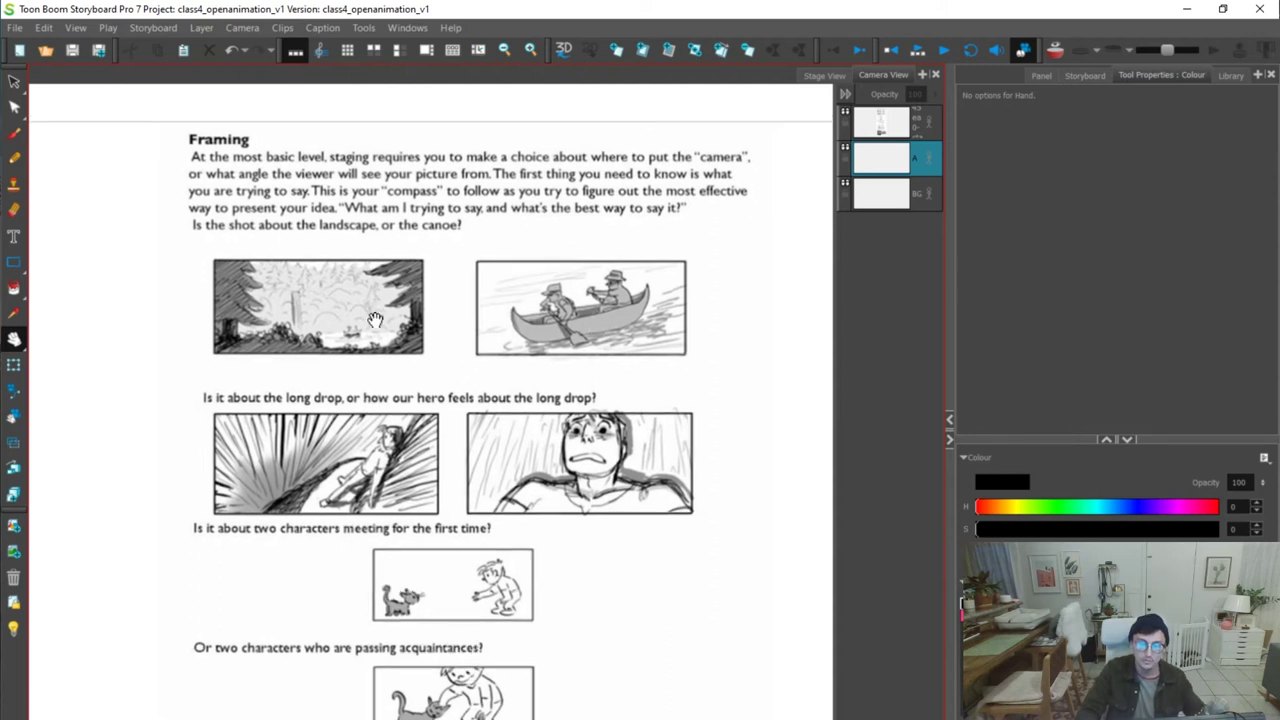
drag(727, 329, 576, 381)
key(2)
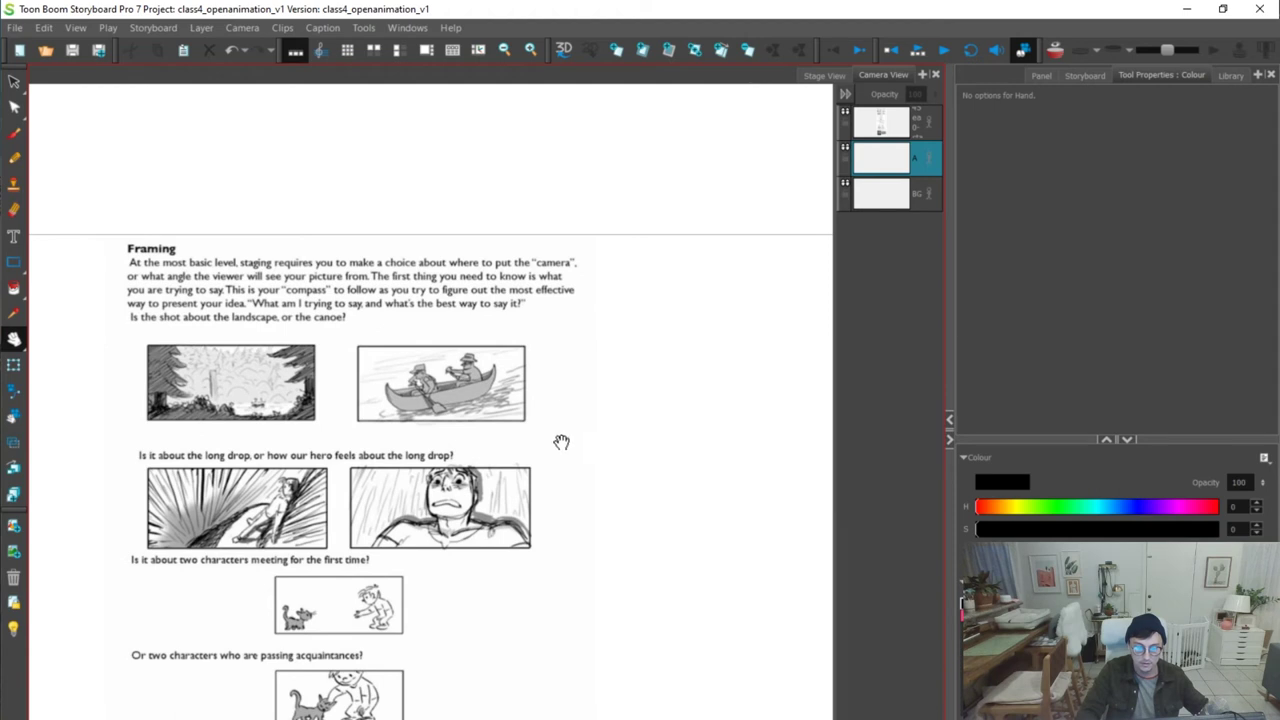
Examine the two long-drop example frames on the Framing reference page up close
drag(524, 499, 580, 454)
drag(606, 500, 512, 463)
key(2)
key(2)
key(2)
key(2)
key(2)
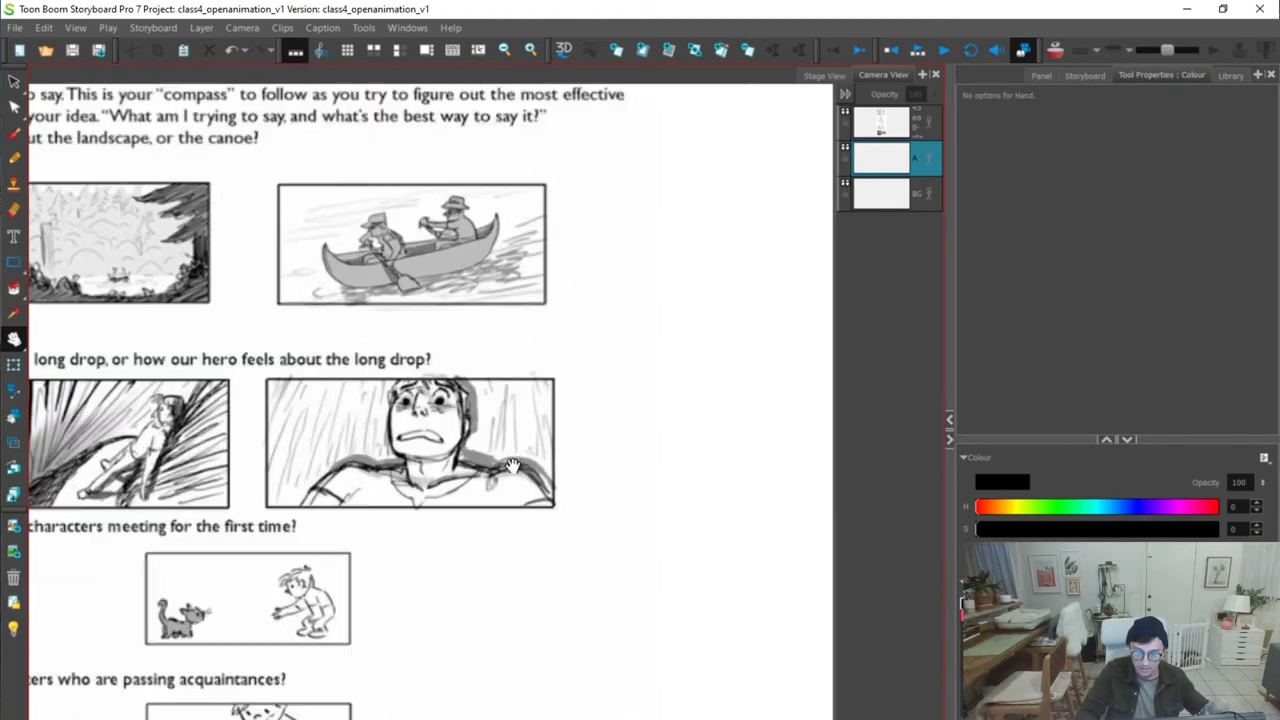
drag(387, 453, 738, 436)
key(2)
key(2)
key(2)
key(2)
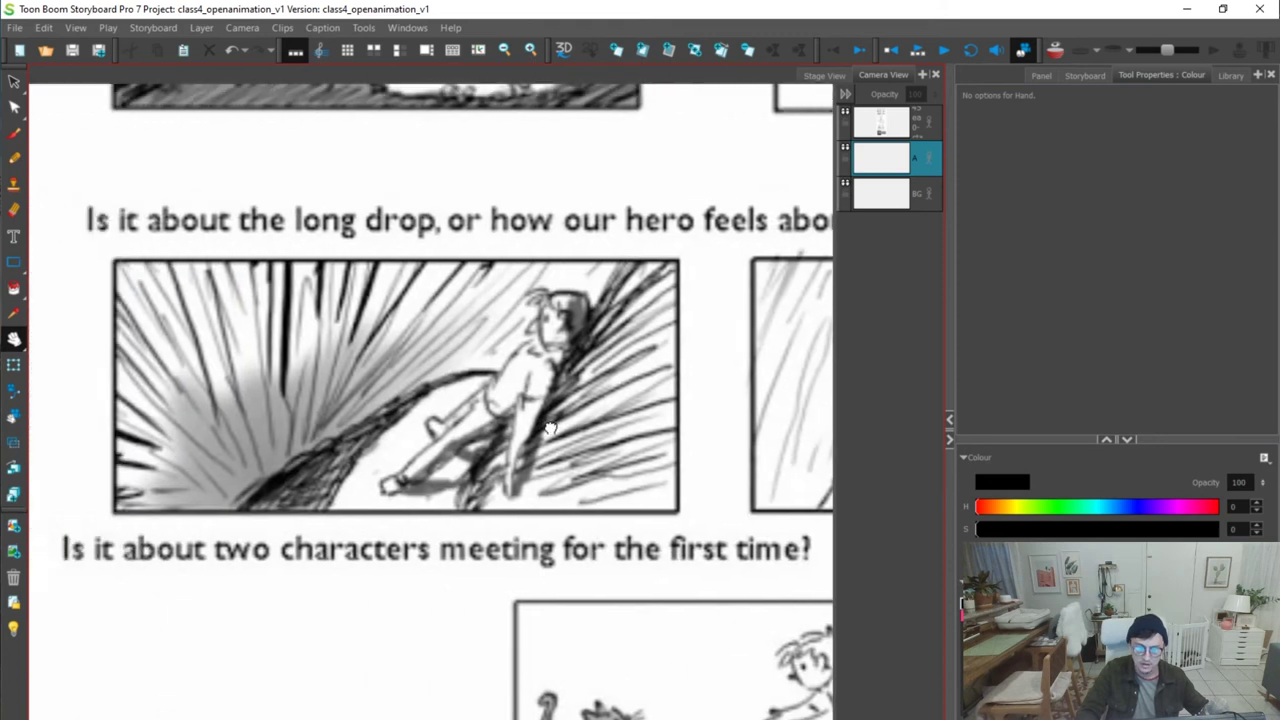
Examine the Framing page's examples of two characters meeting for the first time and as passing acquaintances
drag(726, 574, 558, 294)
key(1)
key(1)
drag(497, 469, 494, 403)
key(2)
key(2)
key(2)
drag(549, 437, 589, 563)
key(2)
key(2)
key(2)
Return past the characters to an empty panel and paint three black dots in a vertical column
key(f)
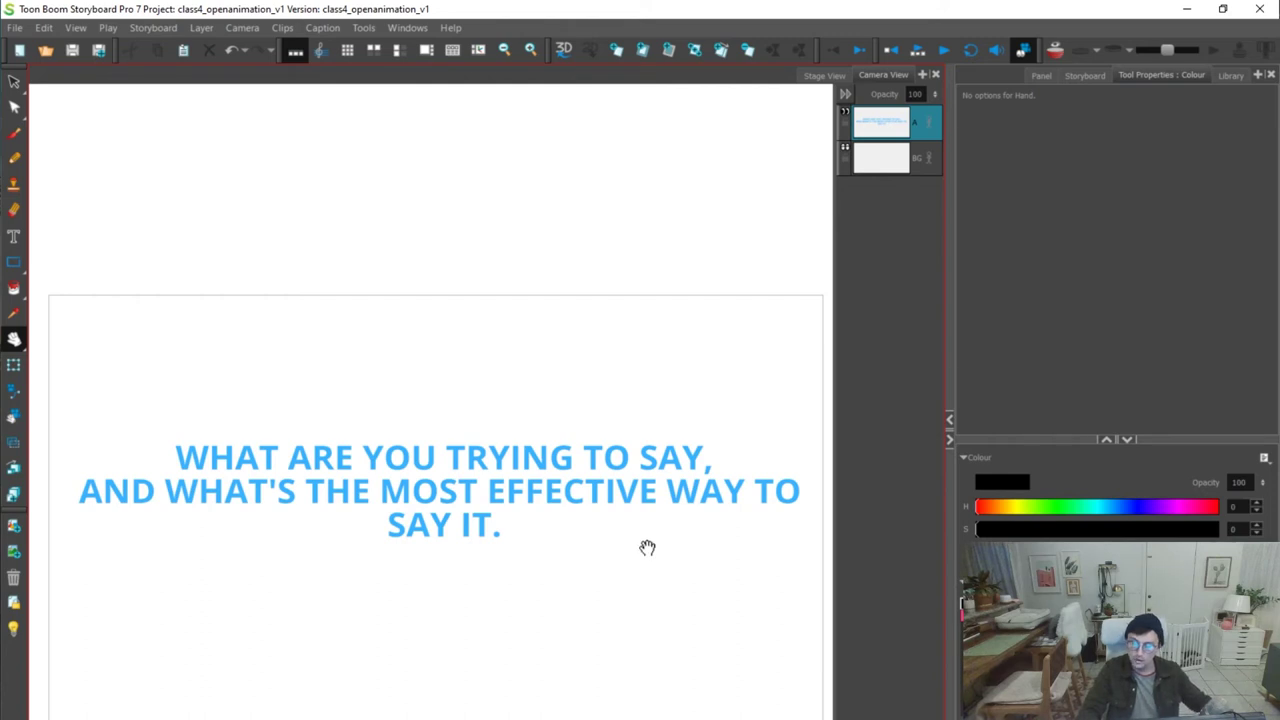
key(g)
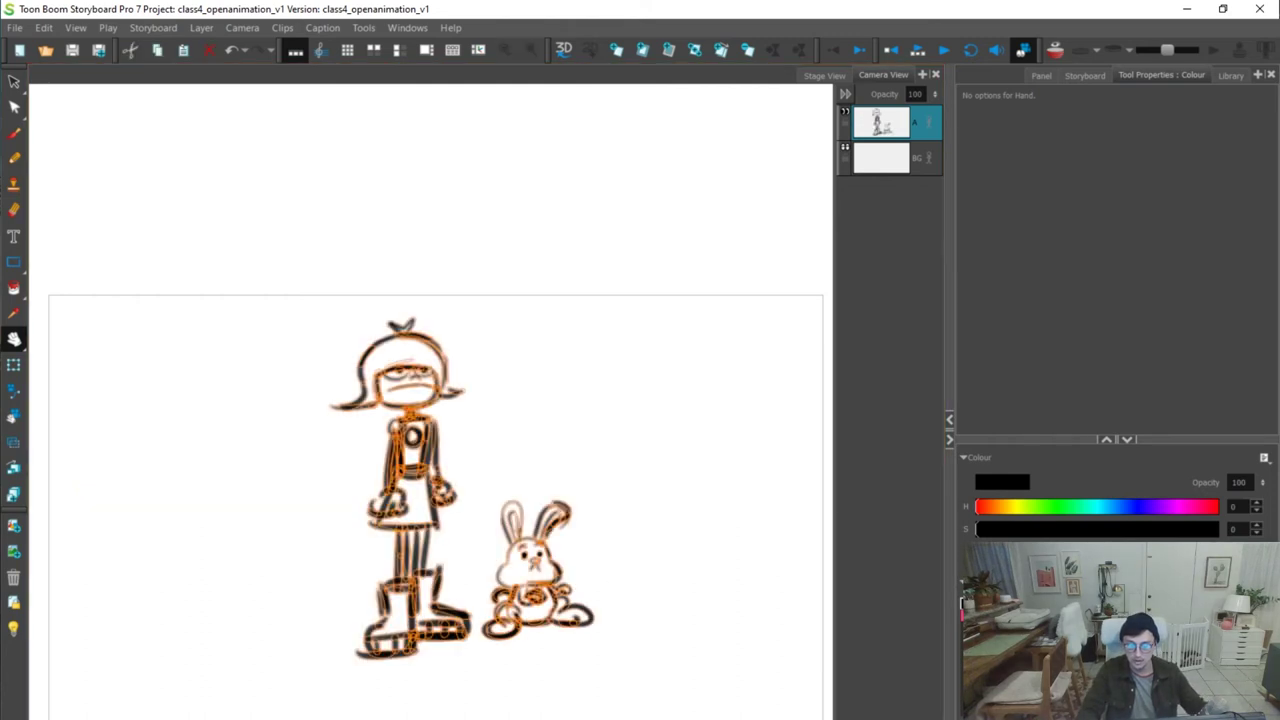
key(alt+s)
click(655, 548)
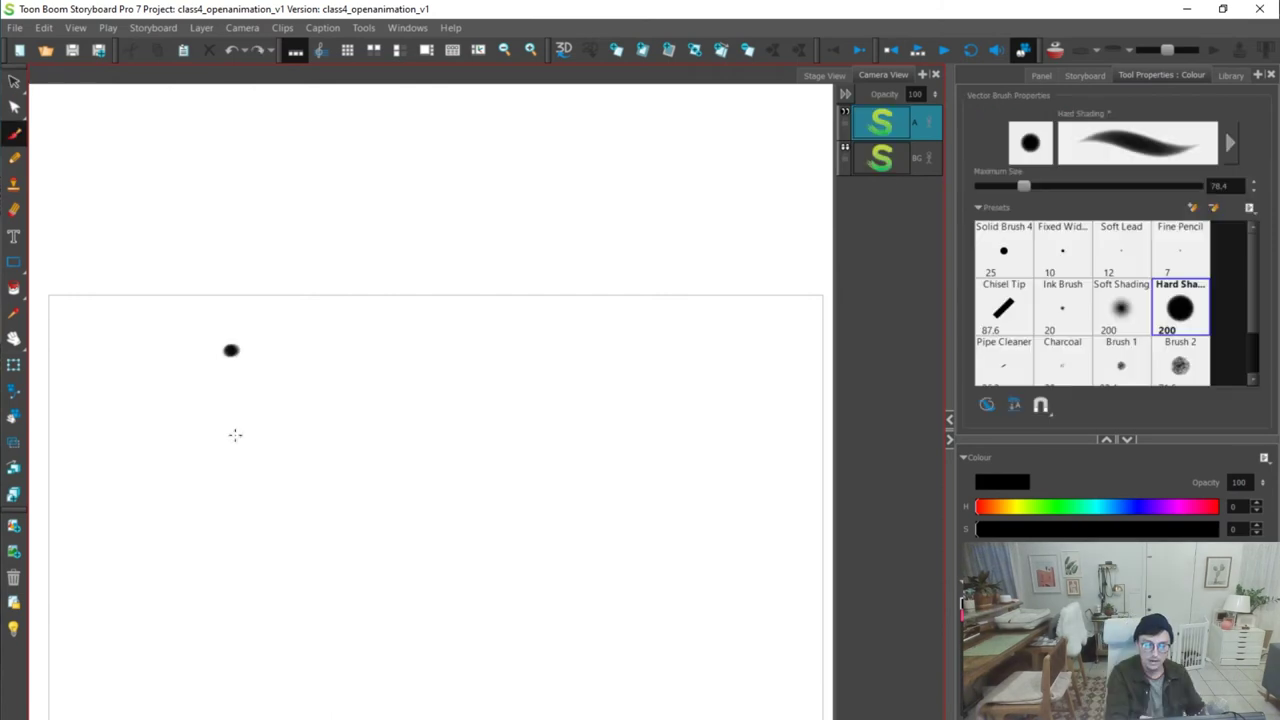
click(236, 433)
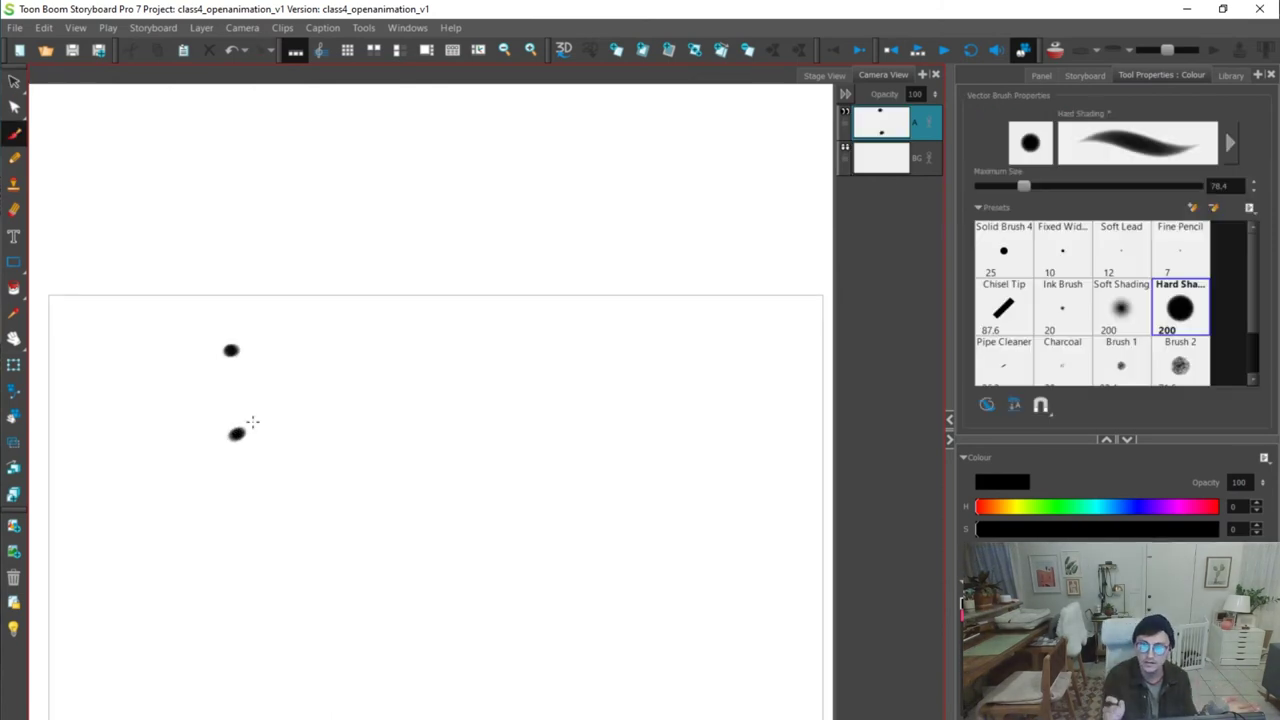
click(238, 548)
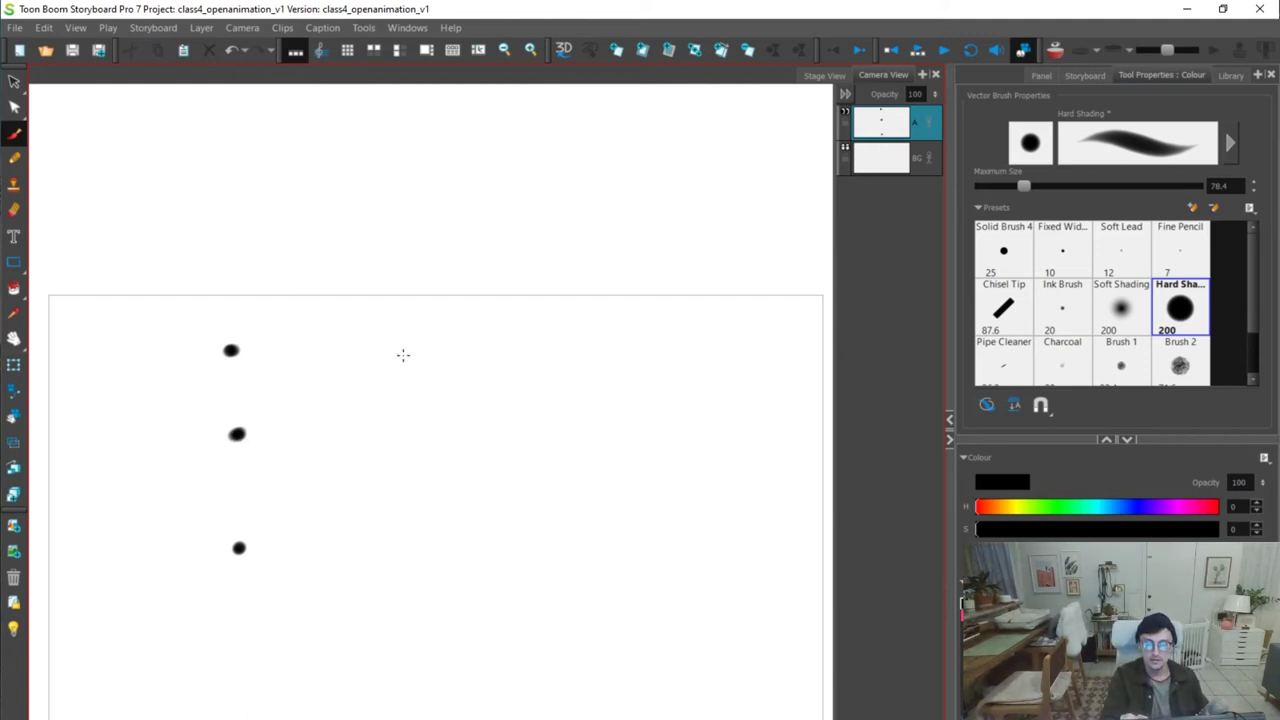
Sketch a simple round-headed stick figure with a small rabbit shape at its feet, beside the column of dots
key(space)
drag(462, 371, 514, 315)
key(2)
key(g)
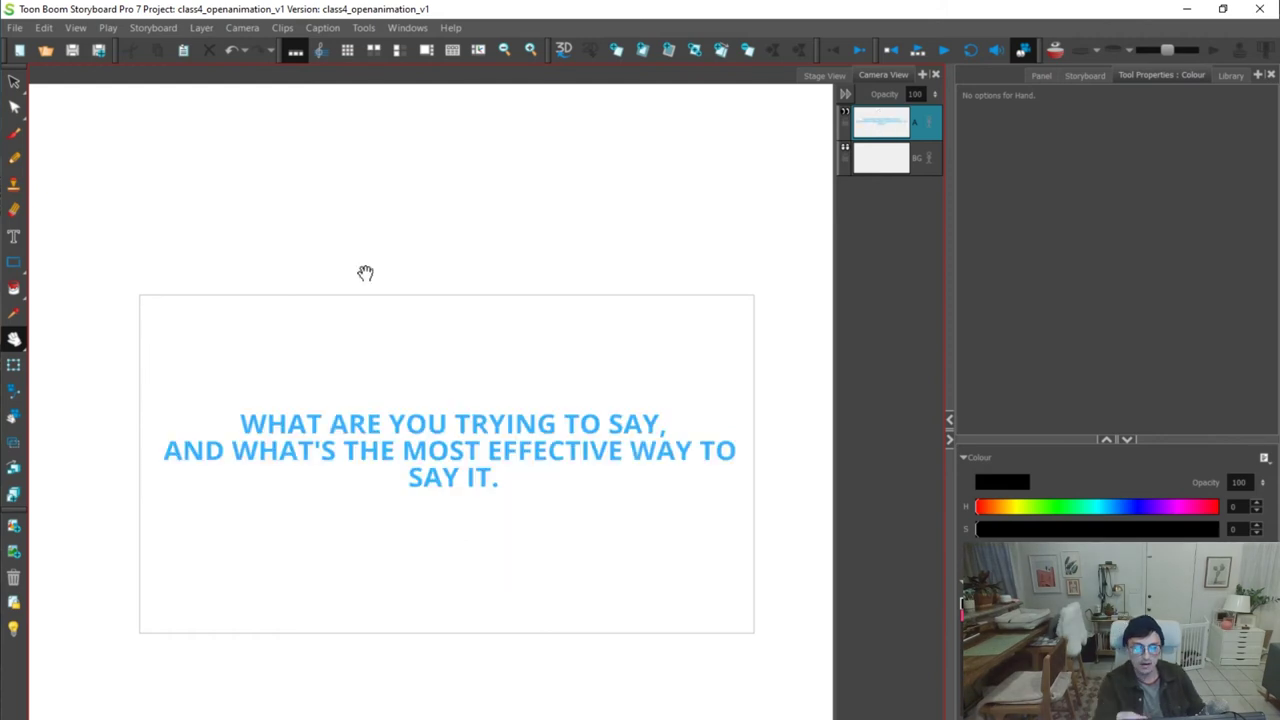
key(alt+b)
mouse_move(352, 338)
mouse_down()
mouse_move(349, 394)
mouse_move(362, 340)
mouse_move(408, 393)
mouse_move(428, 391)
mouse_up()
Handwrite the story notes "Finds the rabbit" and "Makes there life better" beside the sketched figures
mouse_move(513, 334)
mouse_down()
mouse_move(516, 352)
mouse_move(724, 331)
mouse_up()
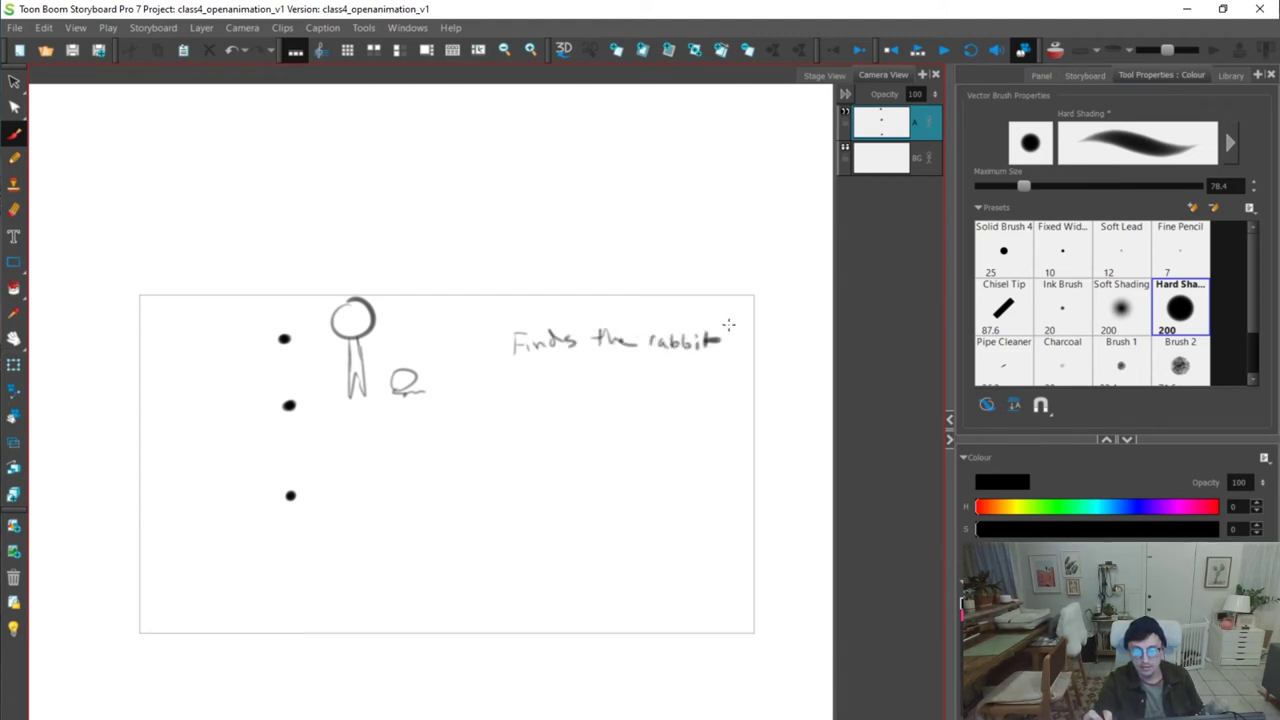
mouse_move(521, 396)
mouse_down()
mouse_move(566, 372)
mouse_move(598, 393)
mouse_move(630, 372)
mouse_move(666, 390)
mouse_move(762, 388)
mouse_up()
mouse_move(594, 400)
mouse_down()
mouse_move(586, 420)
mouse_move(640, 426)
mouse_move(672, 414)
mouse_move(678, 393)
mouse_up()
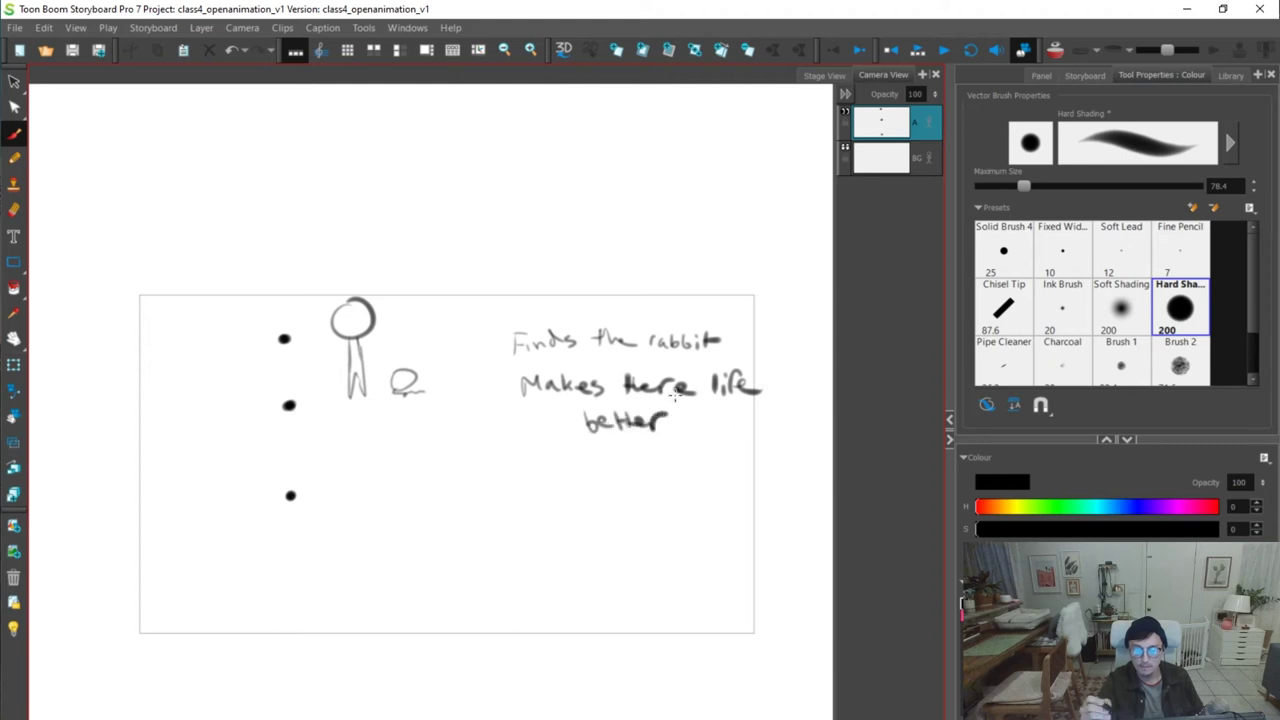
Draw a pointer line from the stick figure's head and handwrite "likes to be alone" at its end
drag(382, 294, 552, 185)
drag(558, 184, 620, 163)
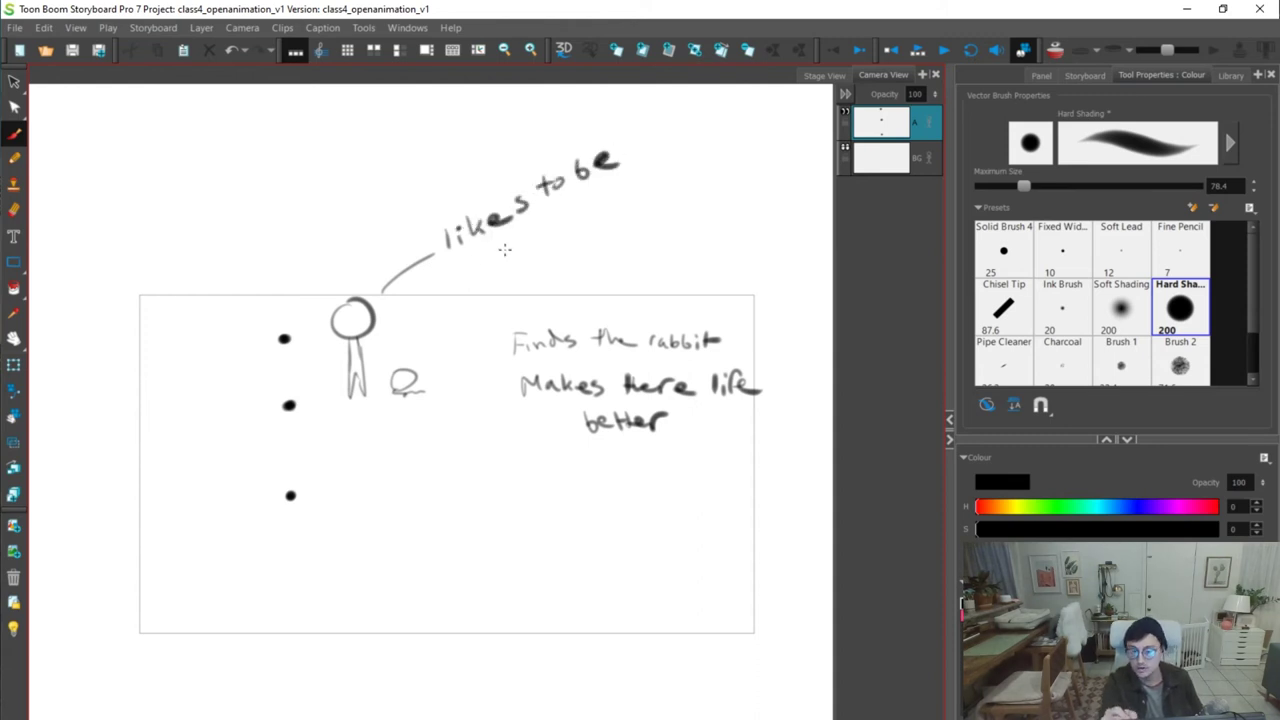
mouse_move(496, 248)
mouse_down()
mouse_move(492, 258)
mouse_move(504, 236)
mouse_move(576, 212)
mouse_up()
Draw a pointer line from the small rabbit and handwrite "can't stand being alone", undoing a stray stroke
mouse_move(414, 362)
mouse_down()
mouse_move(468, 321)
mouse_move(448, 327)
mouse_move(424, 391)
mouse_move(470, 298)
mouse_move(508, 295)
mouse_up()
key(ctrl+z)
drag(500, 287, 556, 274)
mouse_move(546, 264)
mouse_down()
mouse_move(582, 264)
mouse_move(606, 236)
mouse_move(660, 213)
mouse_move(686, 230)
mouse_up()
mouse_move(606, 274)
mouse_down()
mouse_move(600, 286)
mouse_move(690, 240)
mouse_up()
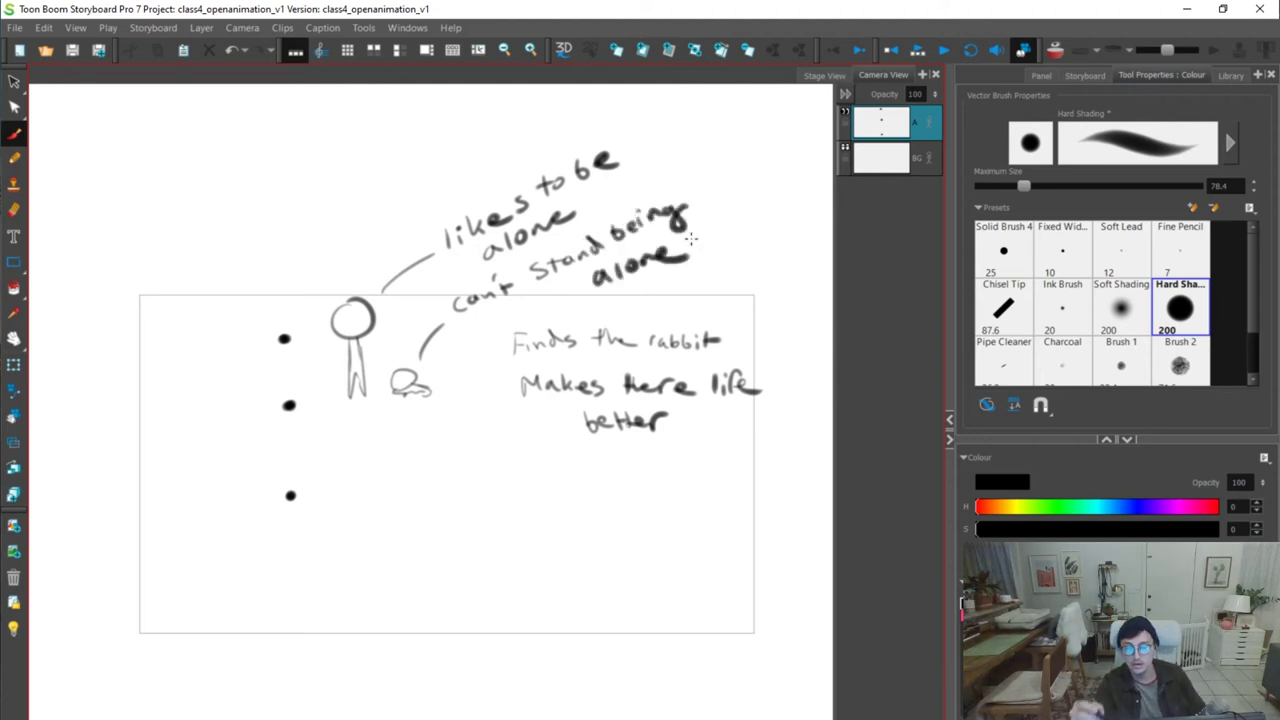
Add bullet dots before the two story notes and sketch a larger round-headed stick figure with arms below the first one
click(499, 344)
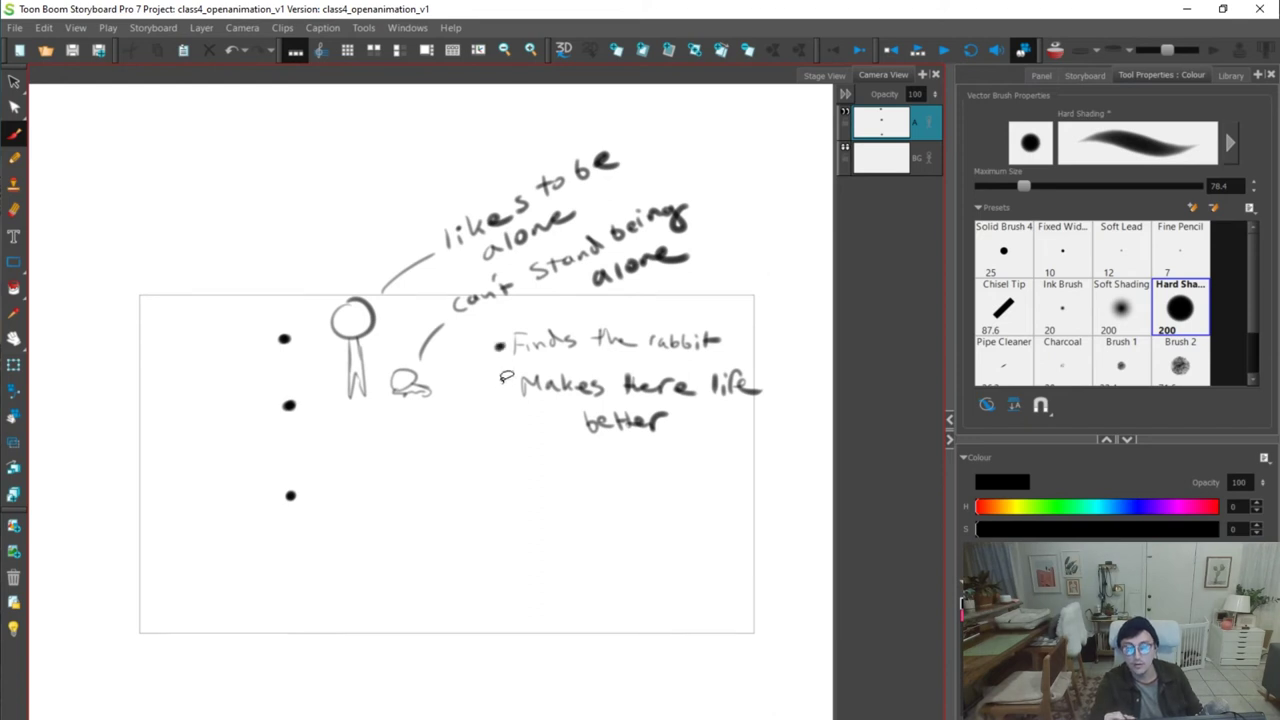
click(502, 386)
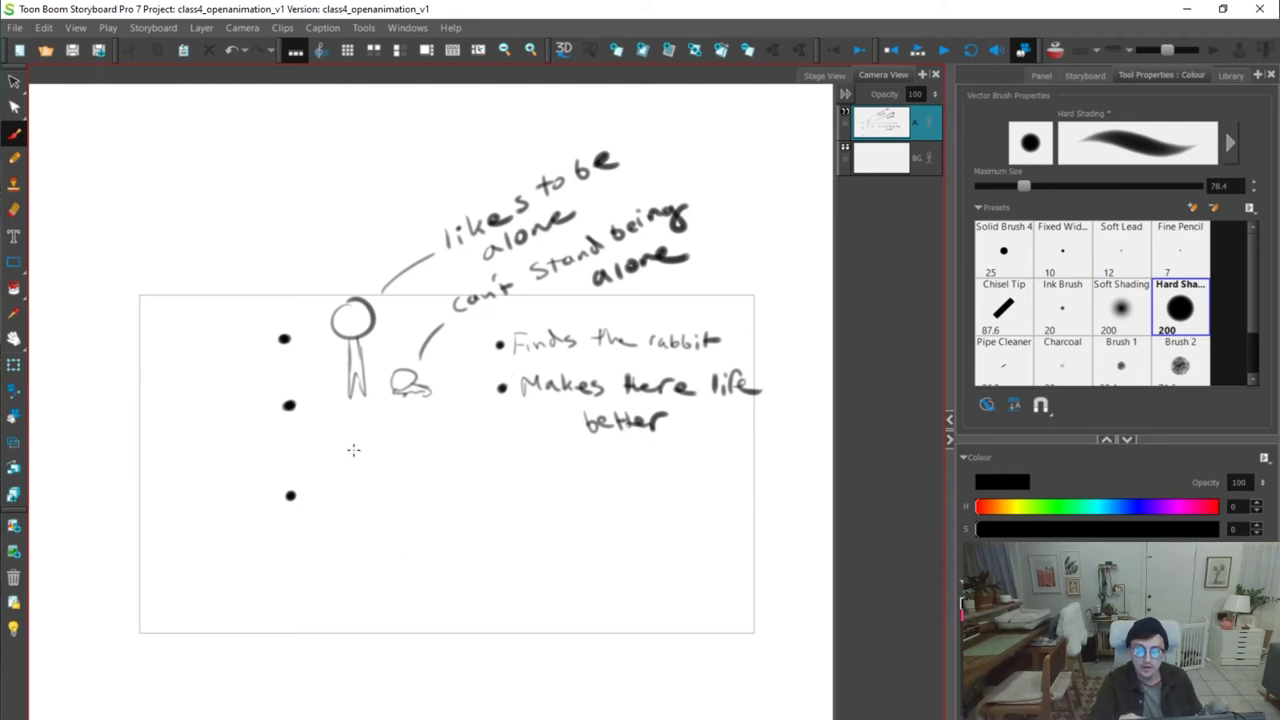
mouse_move(357, 436)
mouse_down()
mouse_move(346, 437)
mouse_move(382, 448)
mouse_move(355, 482)
mouse_move(380, 452)
mouse_move(349, 582)
mouse_up()
key(ctrl+z)
mouse_move(356, 604)
mouse_down()
mouse_move(355, 581)
mouse_move(372, 606)
mouse_move(362, 492)
mouse_move(372, 562)
mouse_up()
mouse_move(362, 486)
mouse_down()
mouse_move(386, 509)
mouse_move(366, 497)
mouse_move(342, 507)
mouse_move(335, 530)
mouse_move(350, 509)
mouse_move(374, 522)
mouse_up()
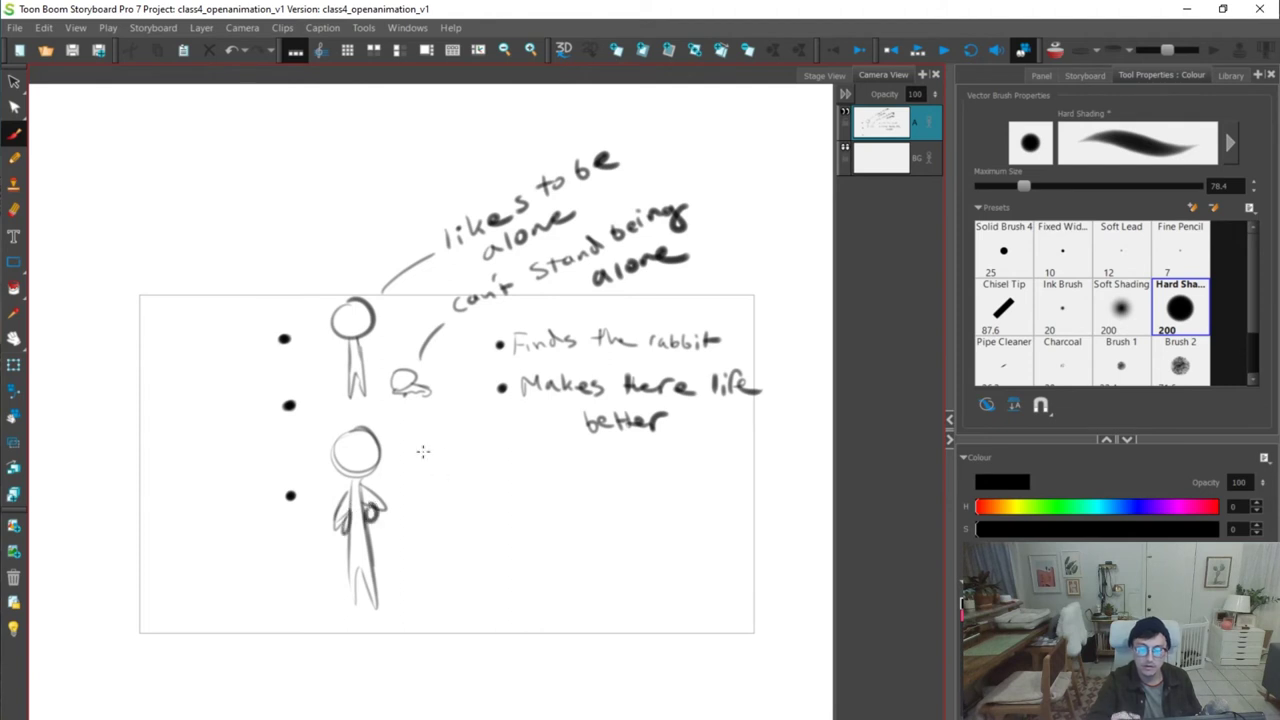
Sketch a simple long-eared rabbit beside the larger stick figure's feet, undoing stray strokes
key(ctrl+z)
mouse_move(440, 555)
mouse_down()
mouse_move(480, 578)
mouse_move(423, 546)
mouse_move(443, 548)
mouse_move(418, 553)
mouse_move(413, 527)
mouse_move(434, 577)
mouse_up()
key(ctrl+z)
key(ctrl+z)
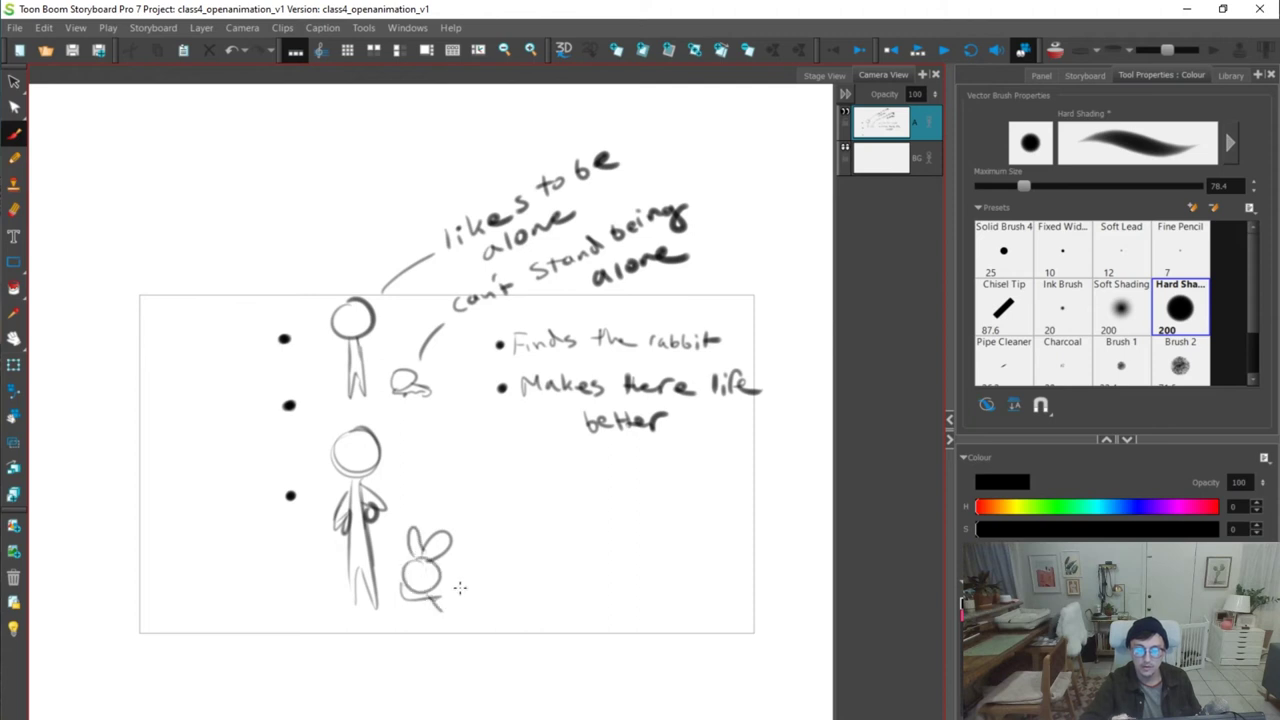
Draw a large loop around the notes "likes to be alone" and "can't stand being alone"
mouse_move(686, 131)
mouse_down()
mouse_move(425, 268)
mouse_move(610, 308)
mouse_move(642, 294)
mouse_up()
key(ctrl+z)
mouse_move(516, 155)
mouse_down()
mouse_move(607, 316)
mouse_move(632, 124)
mouse_move(416, 172)
mouse_up()
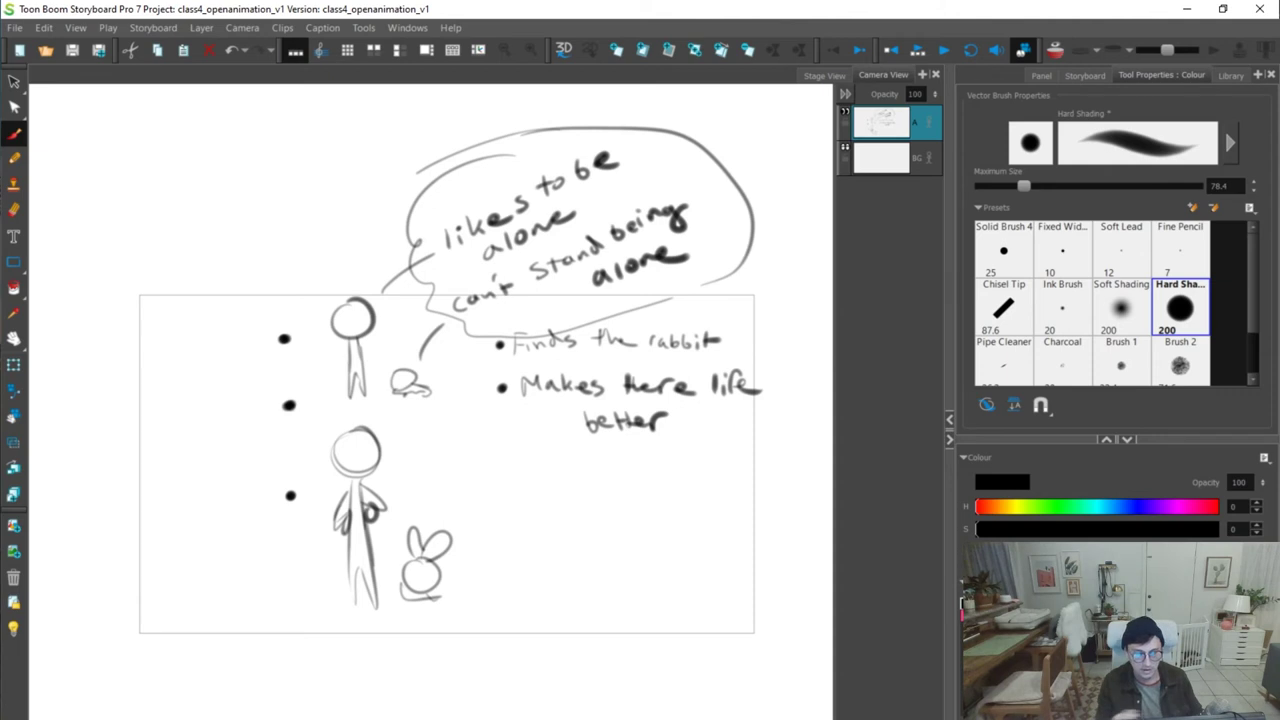
Go past the "PLAN OUT YOUR SCENE" title panel and view the "PLANNING A SEQUENCE" floorplan example
key(g)
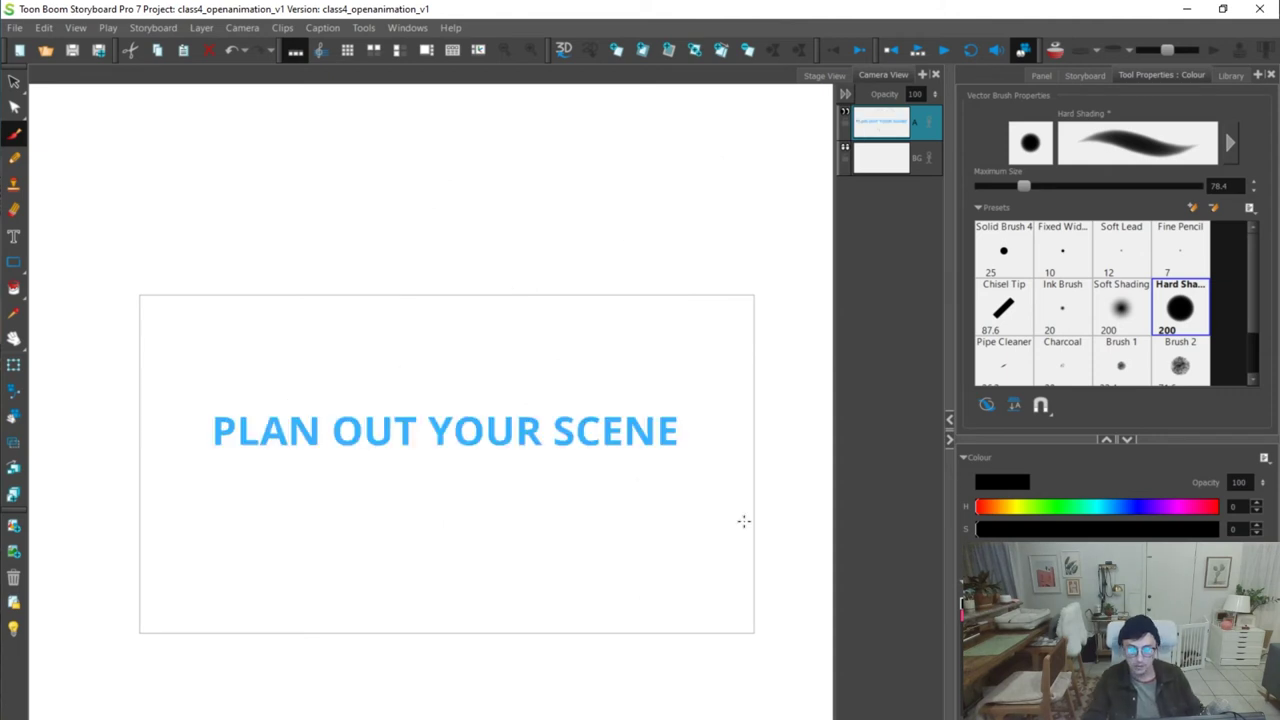
key(g)
key(g)
key(g)
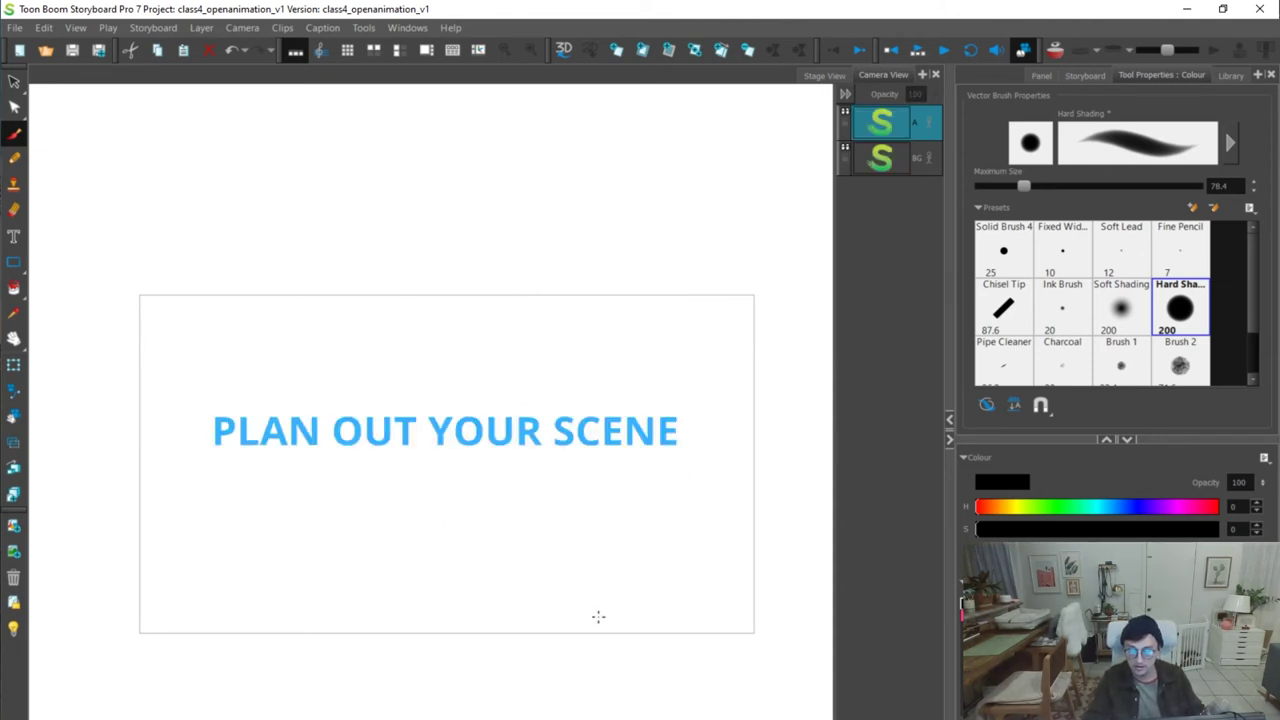
key(g)
key(space)
key(2)
drag(644, 371, 640, 335)
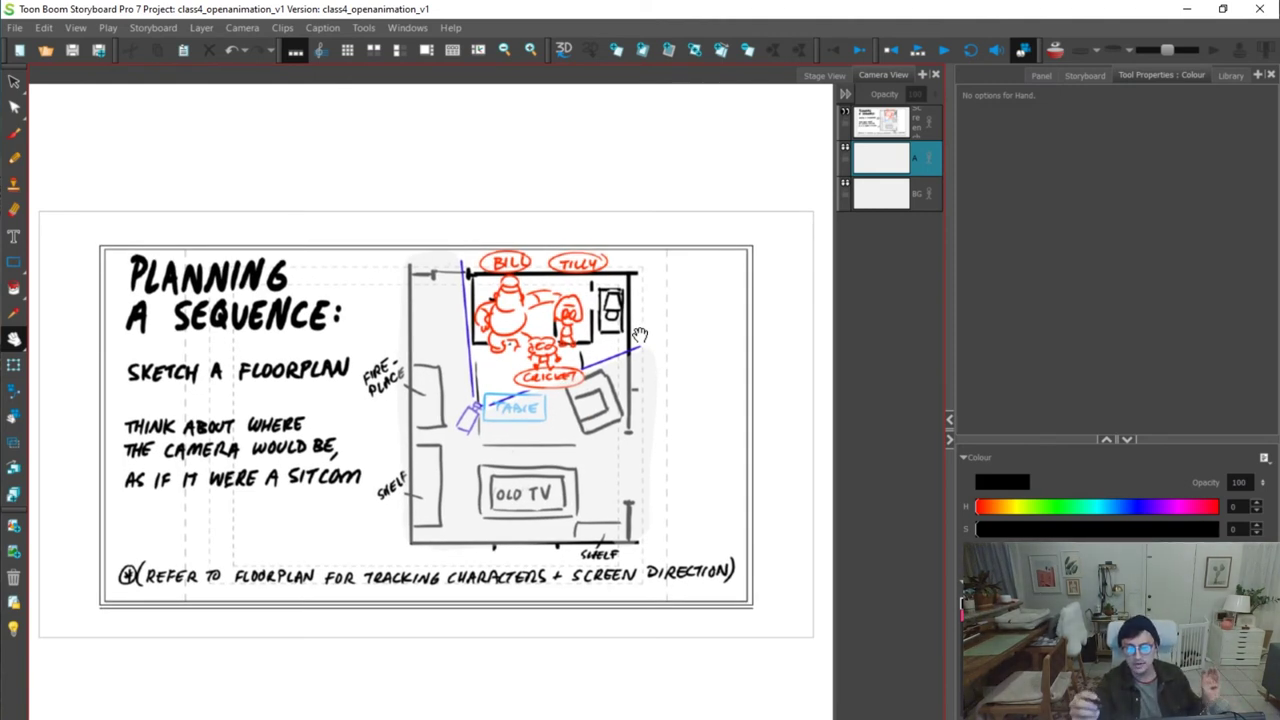
key(Left)
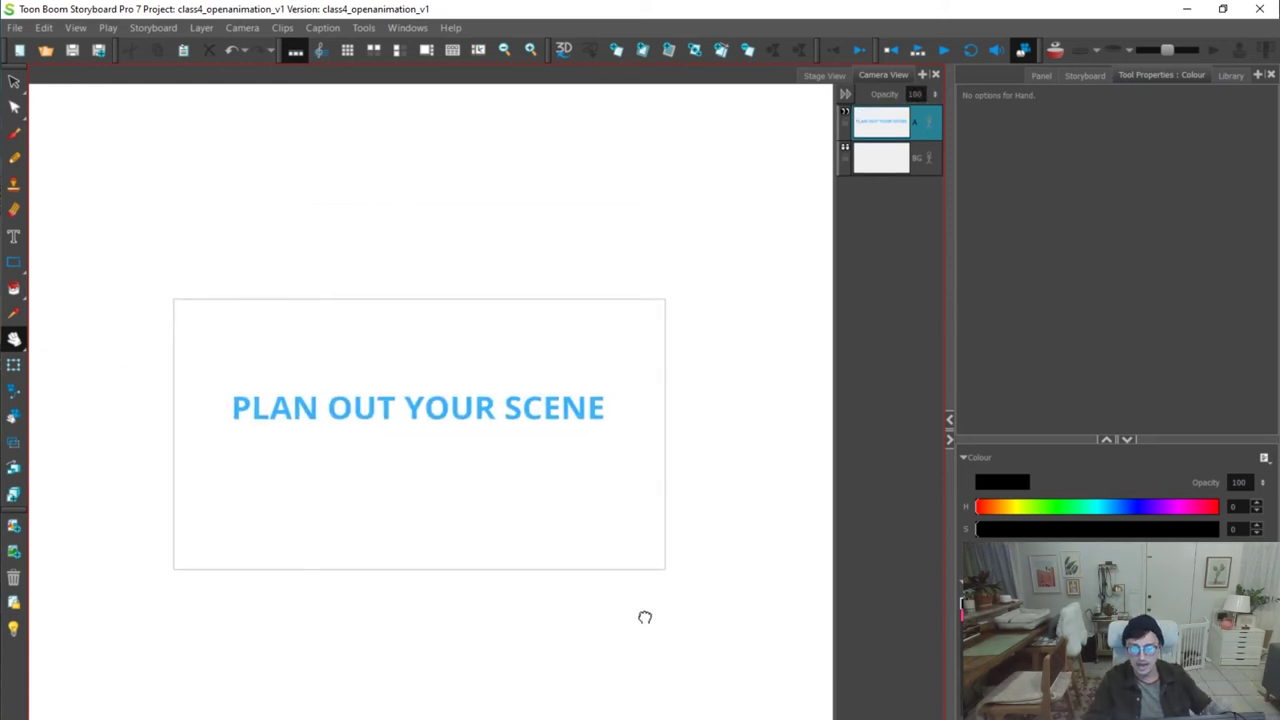
scroll(655, 595, up, 2)
drag(667, 611, 671, 622)
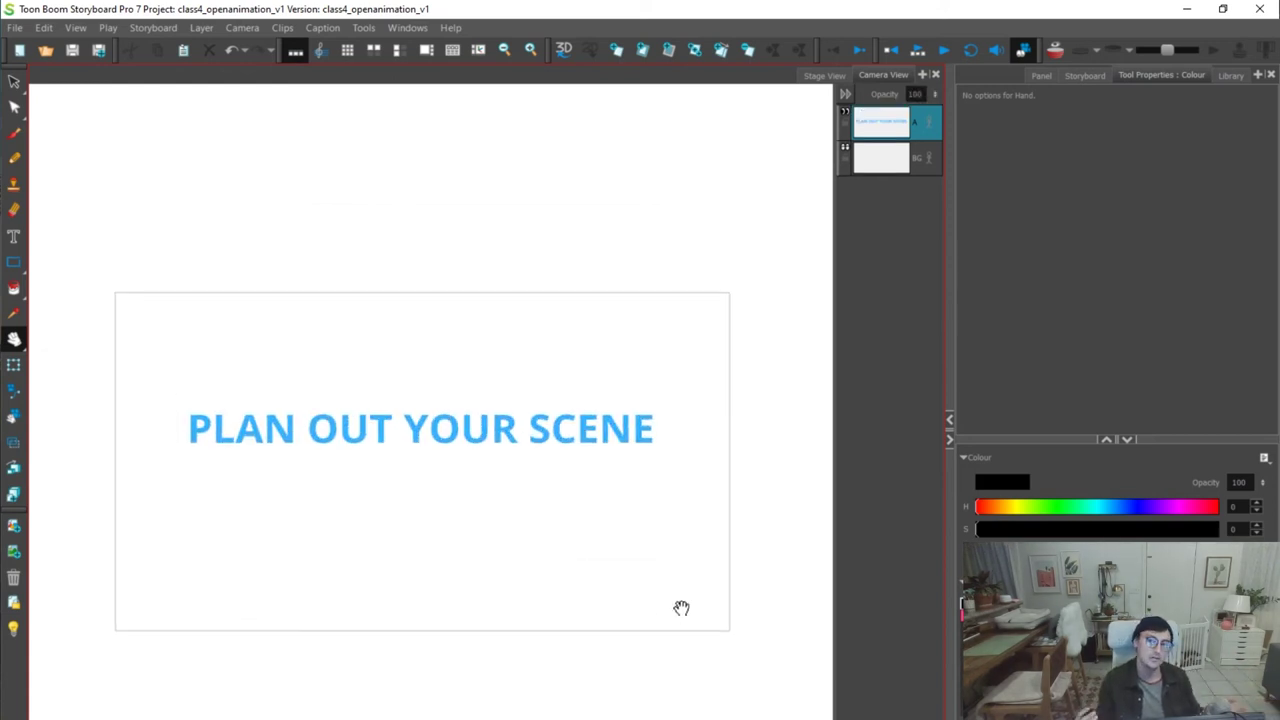
key(Right)
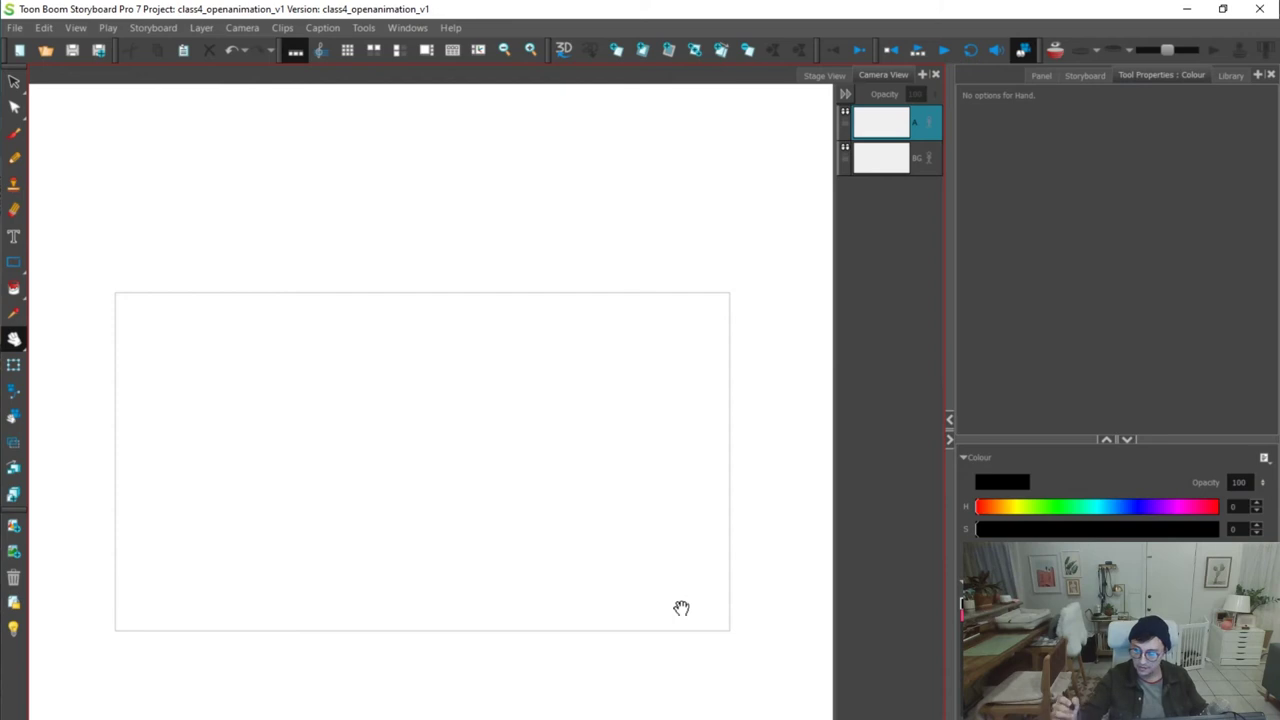
key(ctrl+v)
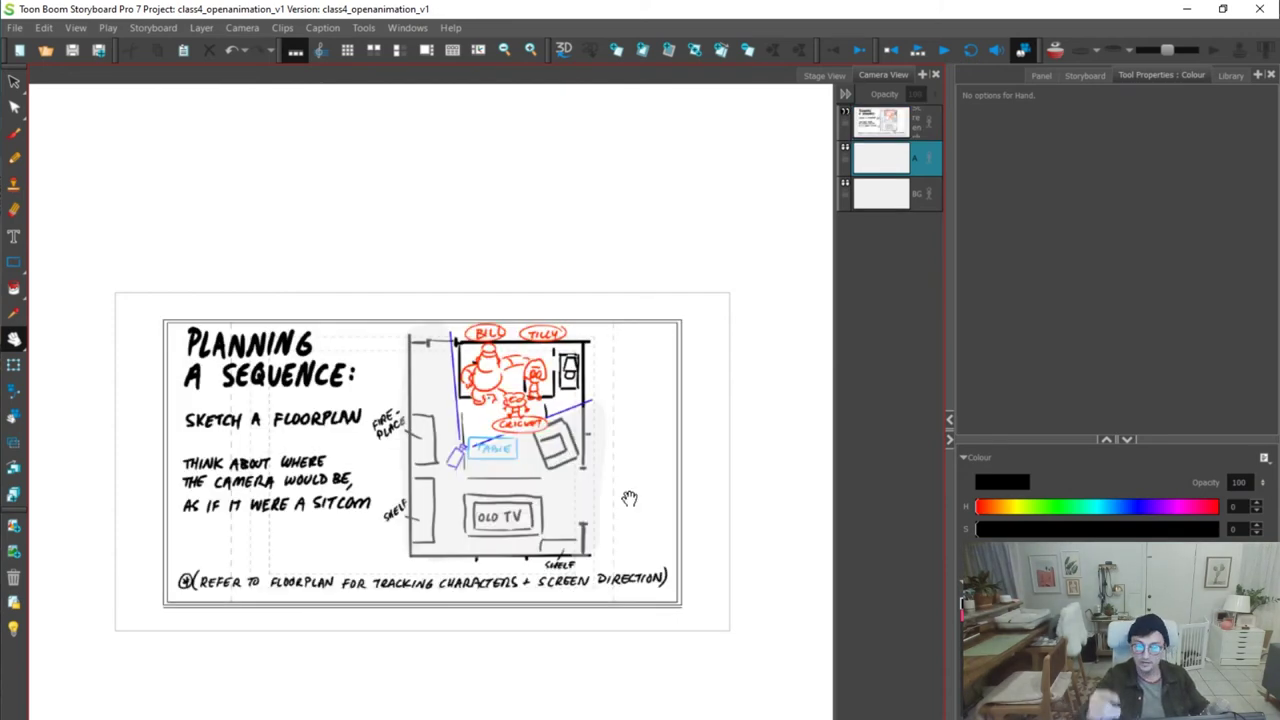
Sketch a rectangular frame with the brush in the empty area above the floorplan example
key(alt+b)
mouse_move(582, 137)
mouse_down()
mouse_move(578, 248)
mouse_move(786, 123)
mouse_move(797, 238)
mouse_up()
drag(790, 131, 805, 235)
mouse_move(588, 249)
mouse_down()
mouse_move(818, 239)
mouse_move(780, 256)
mouse_up()
drag(574, 129, 578, 240)
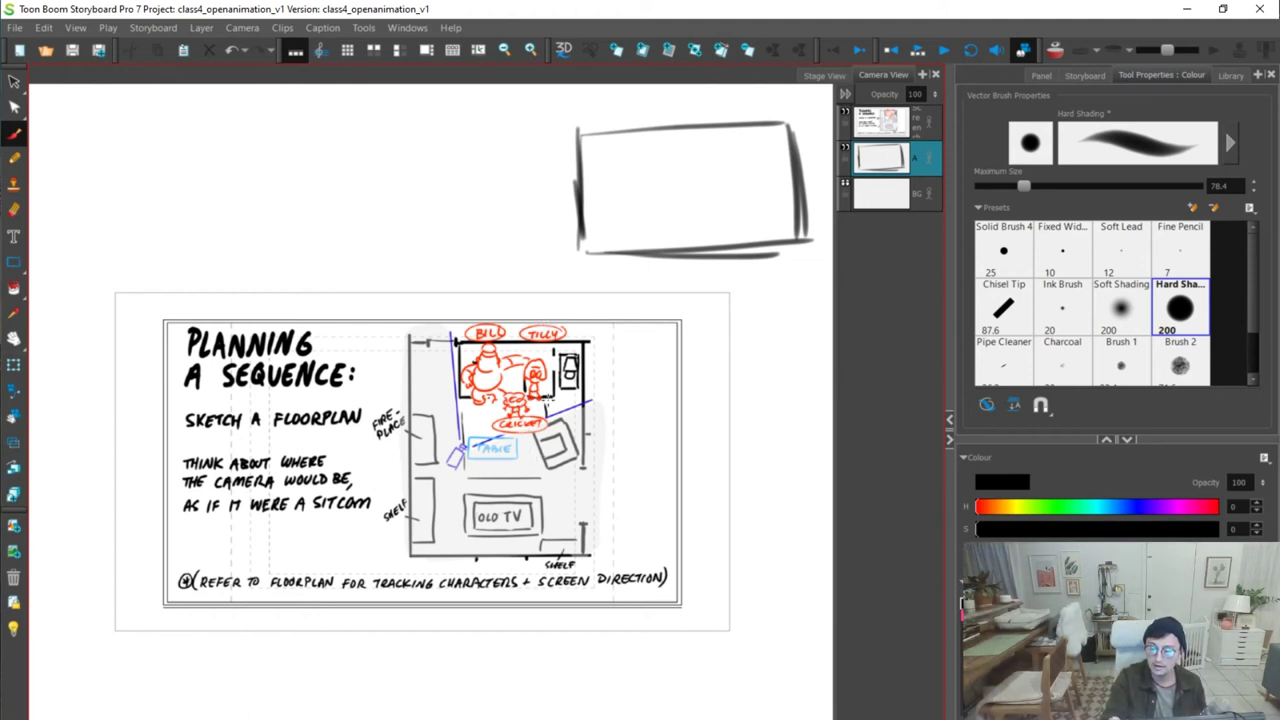
Switch to the floorplan image's layer and draw dark brush strokes over the armchair beside the table
click(914, 120)
drag(525, 433, 548, 456)
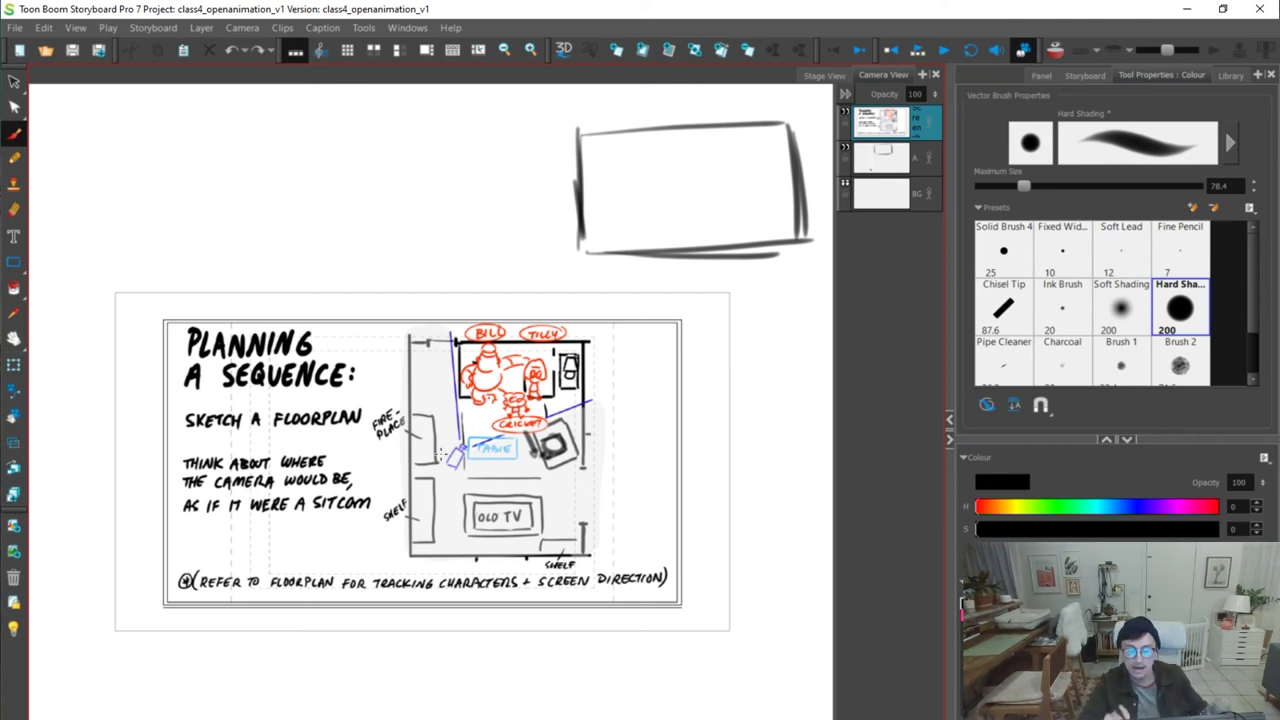
Inside the empty frame, sketch a top-view layout with an upper wall line, a small box, and a person circle with a direction arrow
key(space)
mouse_move(737, 320)
mouse_down()
mouse_move(657, 349)
mouse_move(603, 316)
mouse_move(652, 312)
mouse_up()
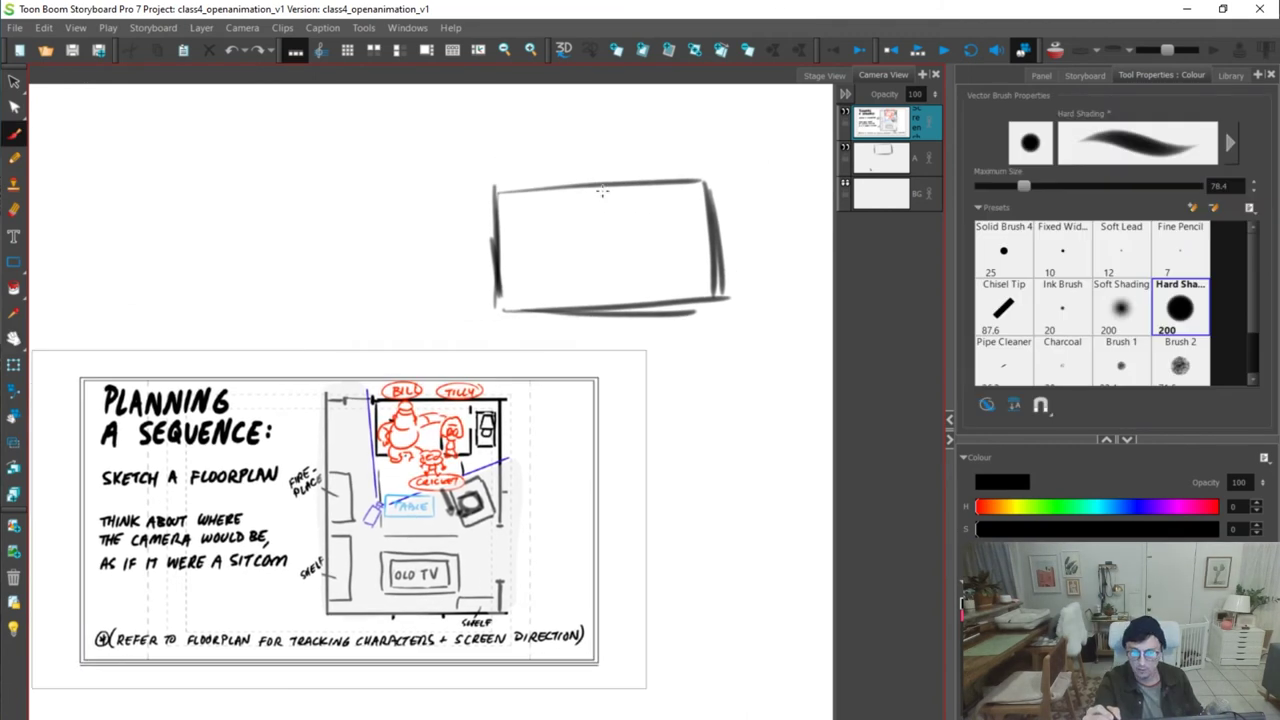
mouse_move(668, 209)
mouse_down()
mouse_move(645, 202)
mouse_move(652, 220)
mouse_up()
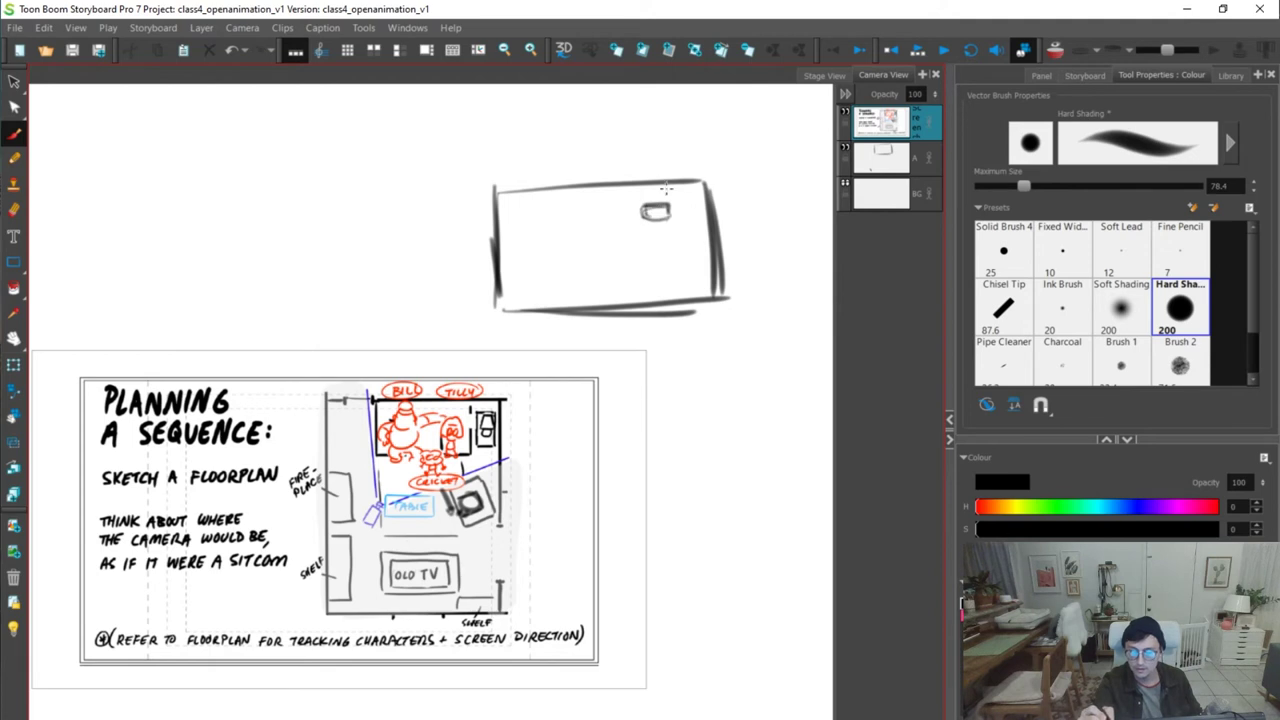
key(ctrl+z)
drag(505, 200, 710, 184)
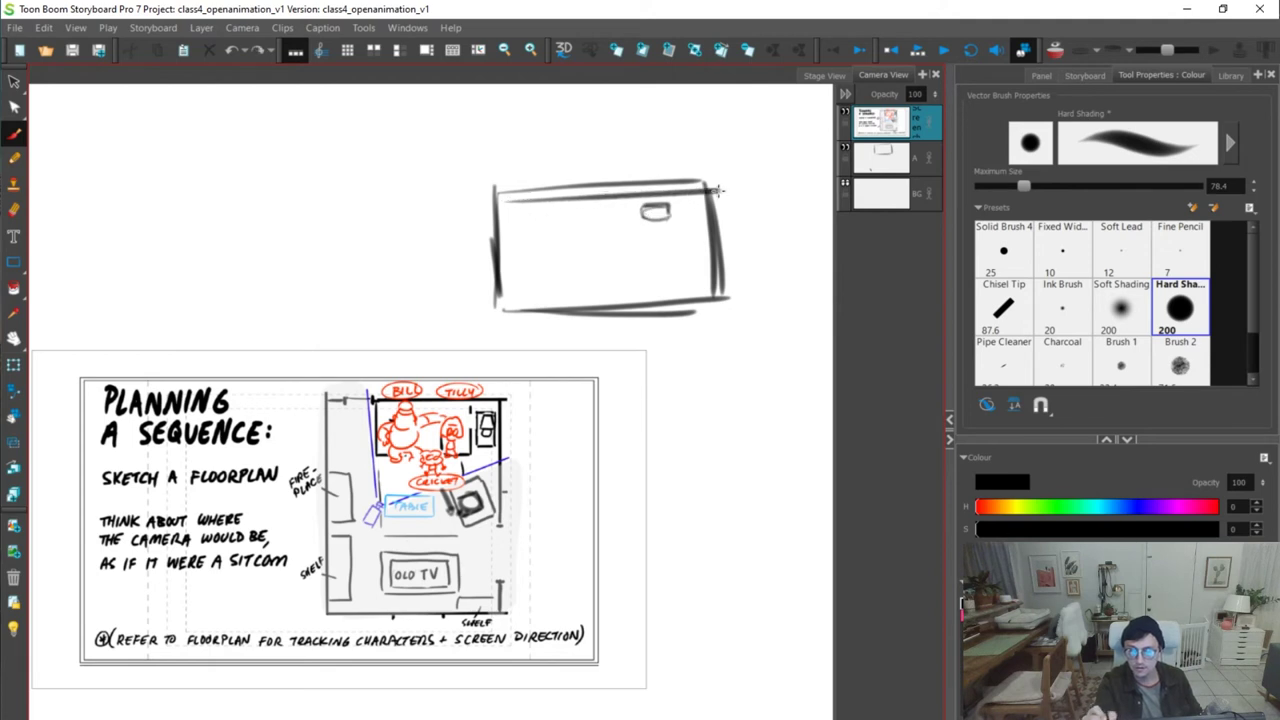
mouse_move(697, 246)
mouse_down()
mouse_move(700, 260)
mouse_move(646, 257)
mouse_move(660, 262)
mouse_up()
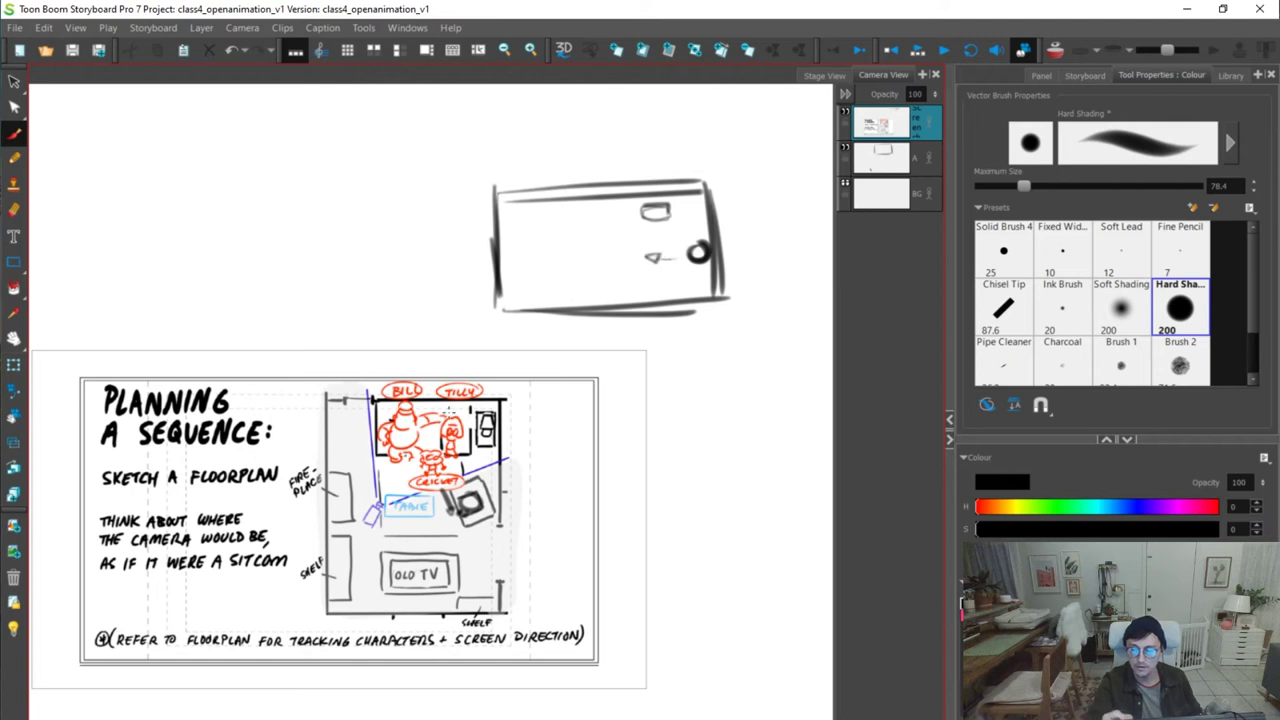
drag(708, 180, 718, 295)
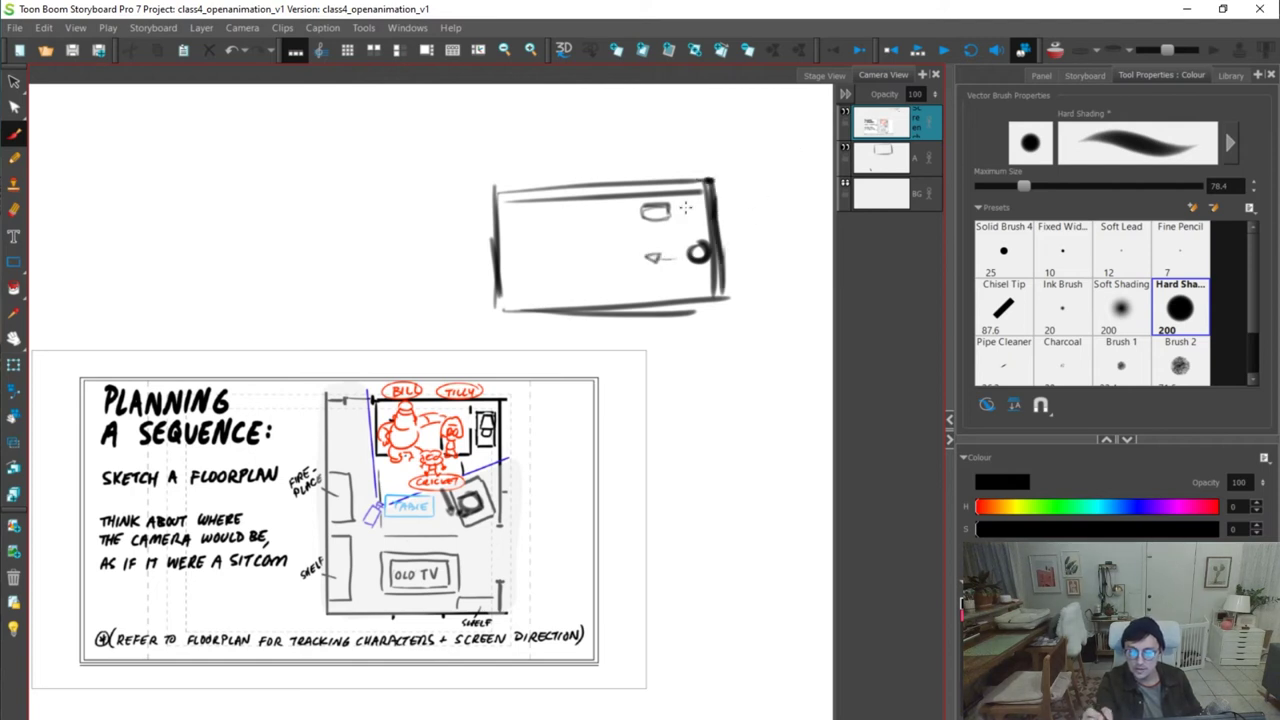
mouse_move(512, 287)
mouse_down()
mouse_move(716, 284)
mouse_move(713, 268)
mouse_up()
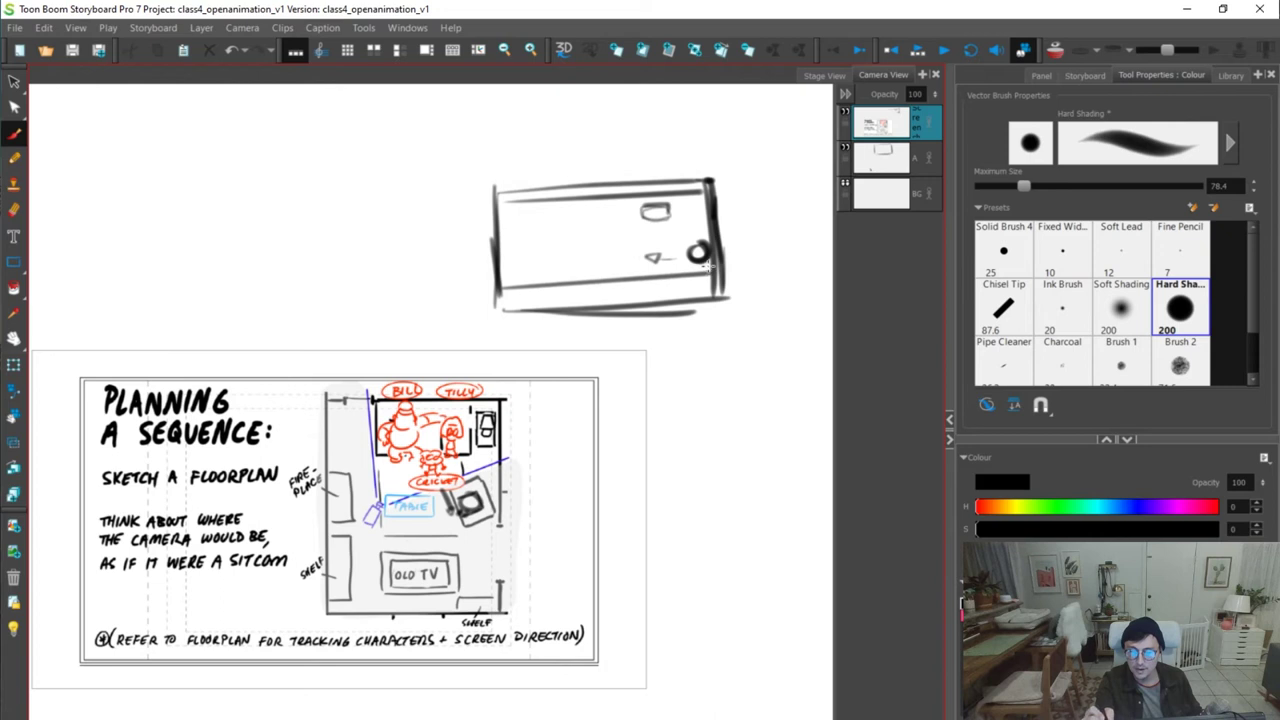
key(ctrl+z)
mouse_move(510, 287)
mouse_down()
mouse_move(725, 283)
mouse_move(716, 272)
mouse_up()
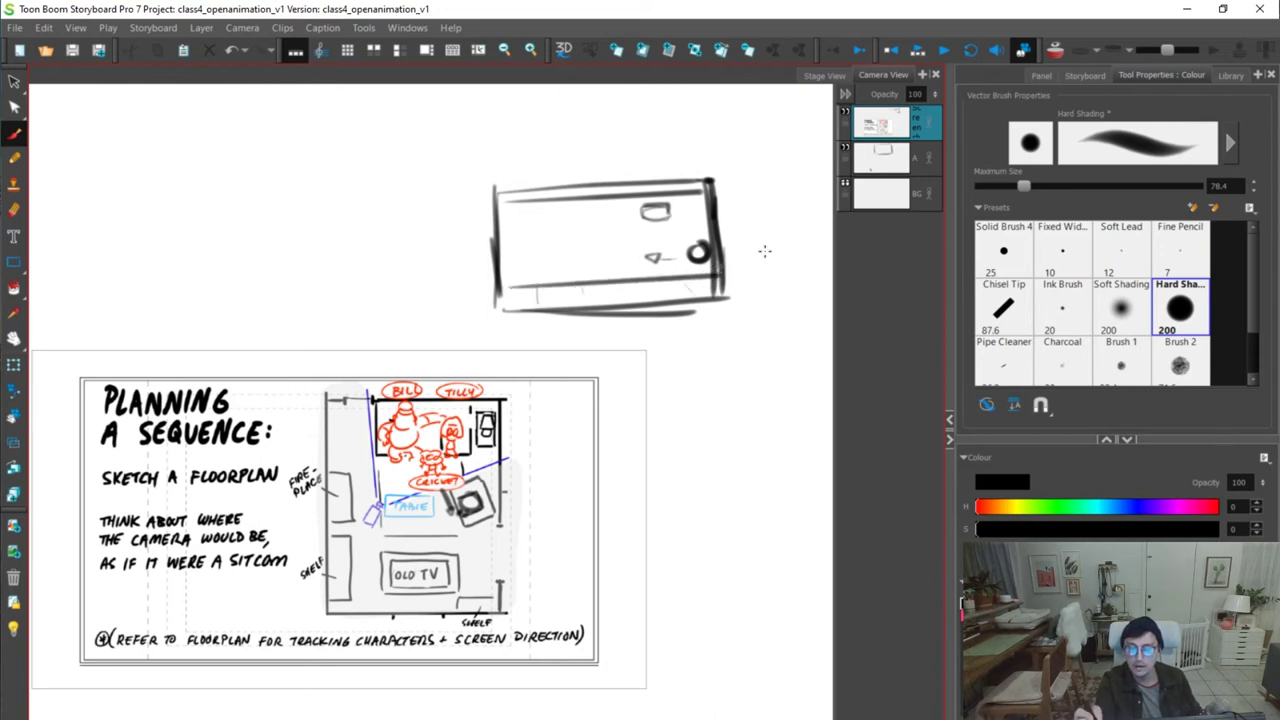
key(ctrl+z)
key(ctrl+z)
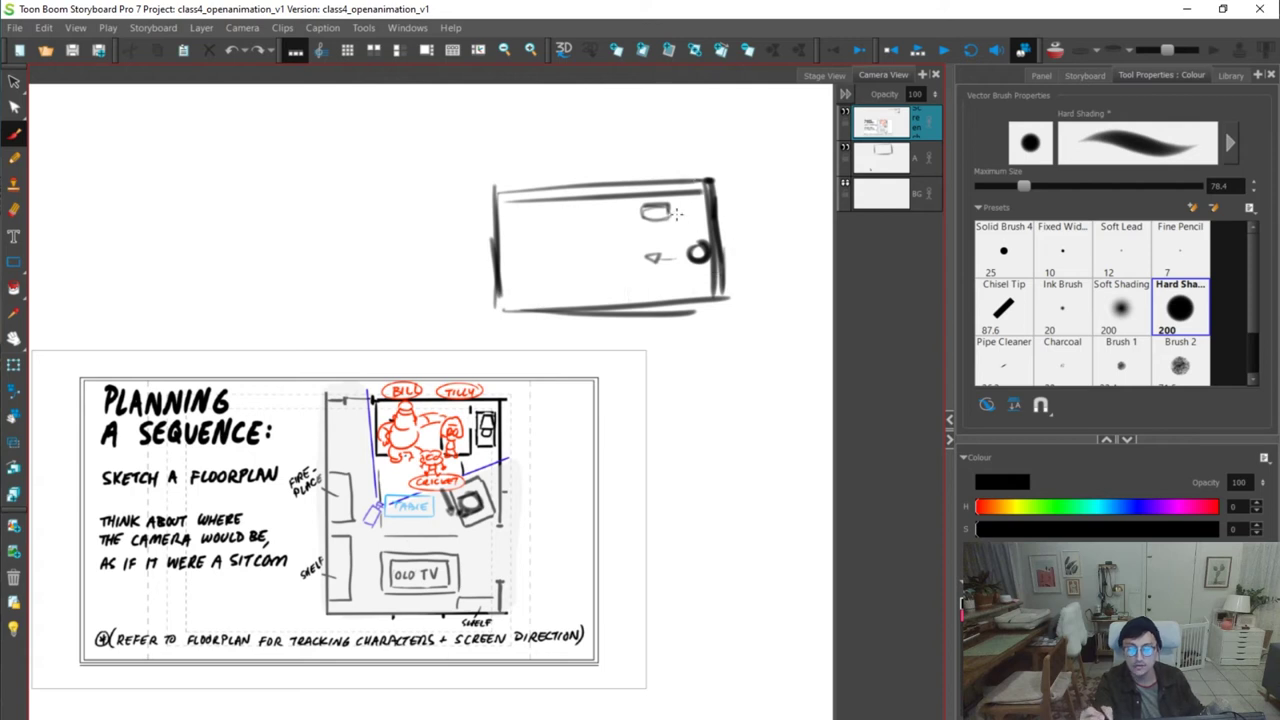
Draw a pointer line to the small box labelled "Box" and handwrite "person" beside the circle
mouse_move(662, 186)
mouse_down()
mouse_move(695, 138)
mouse_move(689, 127)
mouse_move(740, 140)
mouse_up()
drag(740, 124, 724, 142)
mouse_move(743, 244)
mouse_down()
mouse_move(750, 258)
mouse_move(822, 242)
mouse_up()
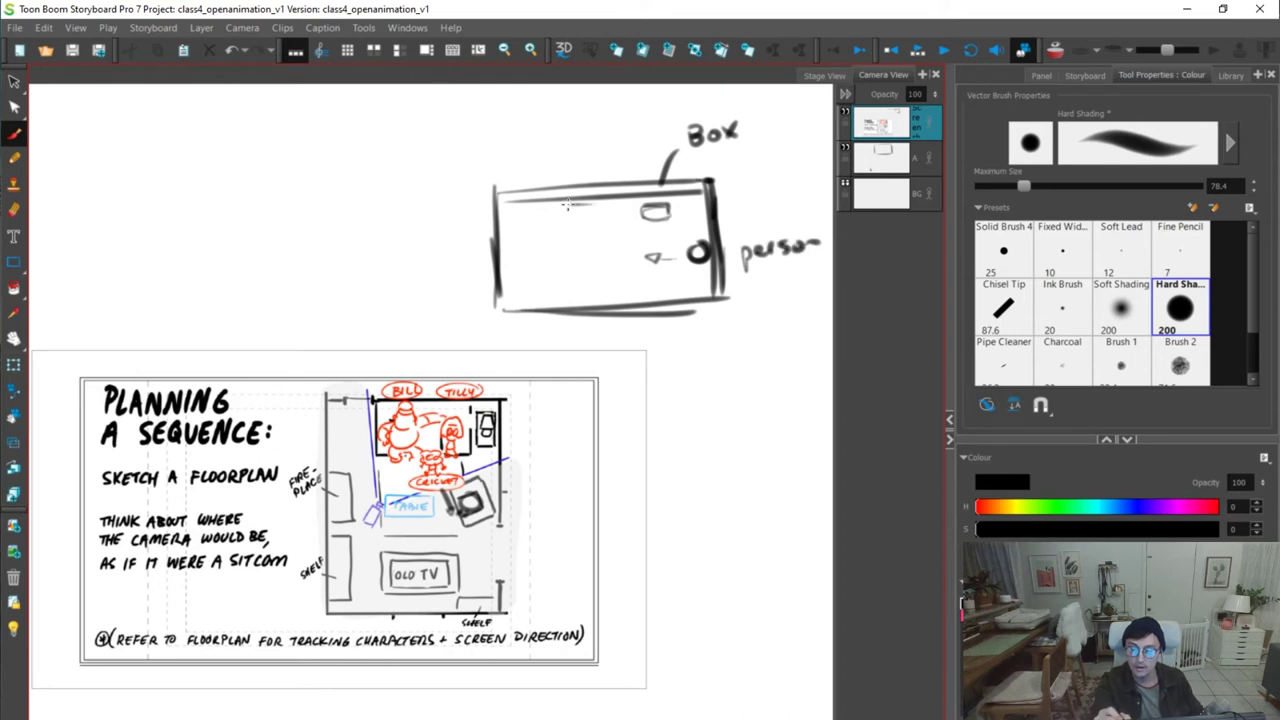
drag(567, 205, 590, 206)
mouse_move(567, 226)
mouse_down()
mouse_move(602, 226)
mouse_move(586, 202)
mouse_move(581, 237)
mouse_move(603, 206)
mouse_move(575, 200)
mouse_move(585, 232)
mouse_up()
drag(669, 214, 645, 224)
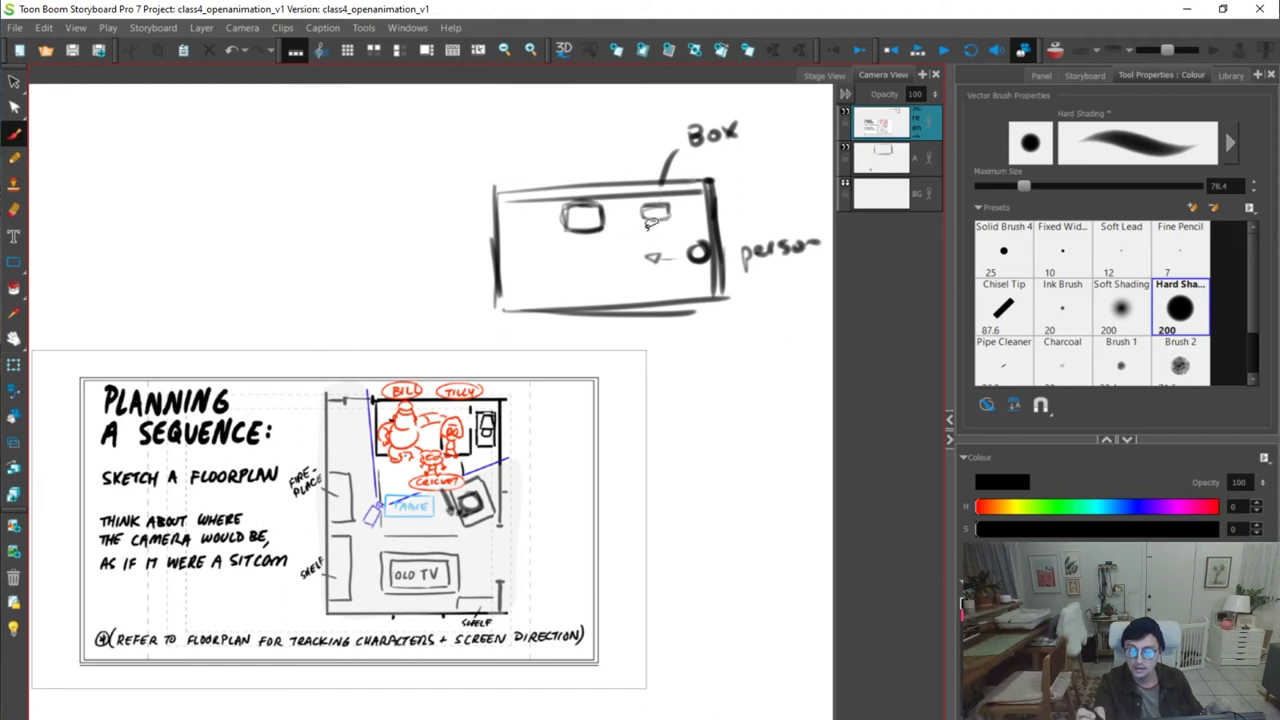
key(ctrl+z)
key(ctrl+z)
key(ctrl+z)
key(ctrl+z)
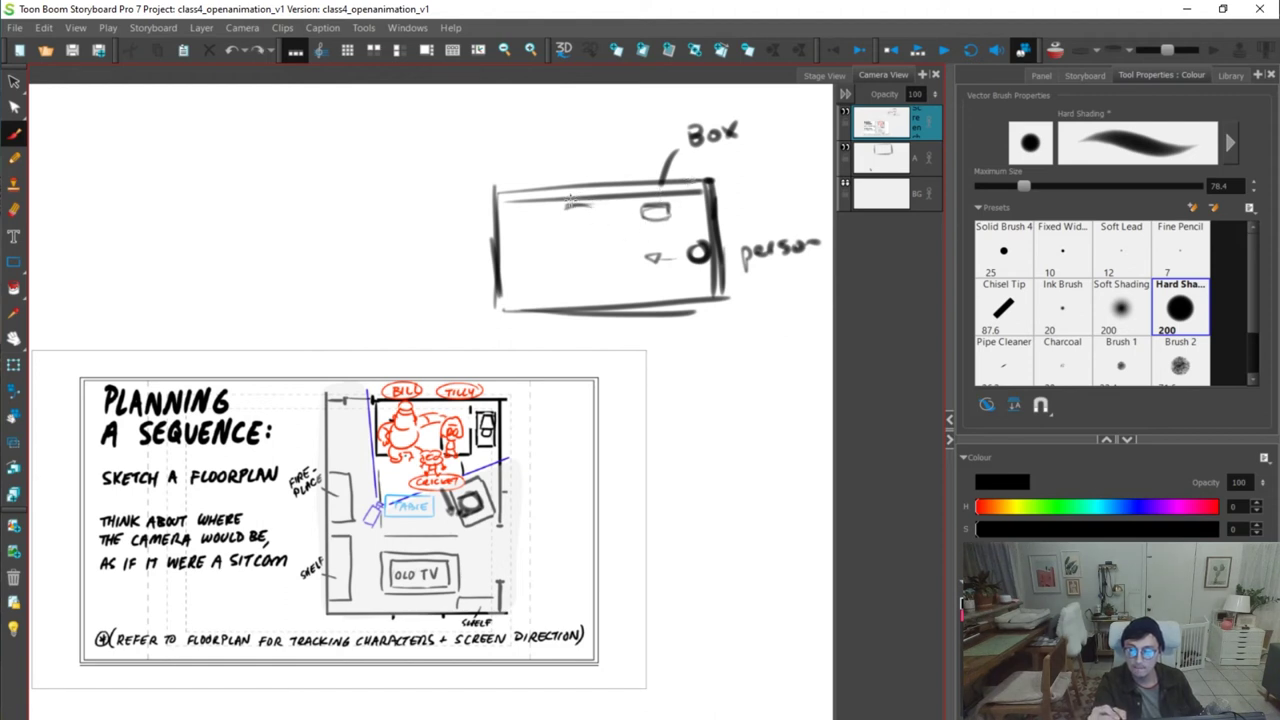
Draw two parallel fence lines vertically across the middle of the top-view layout, undoing misplaced strokes
mouse_move(568, 197)
mouse_down()
mouse_move(571, 252)
mouse_move(592, 189)
mouse_move(565, 246)
mouse_move(600, 233)
mouse_move(597, 188)
mouse_up()
mouse_move(572, 272)
mouse_down()
mouse_move(573, 300)
mouse_move(569, 270)
mouse_up()
key(ctrl+z)
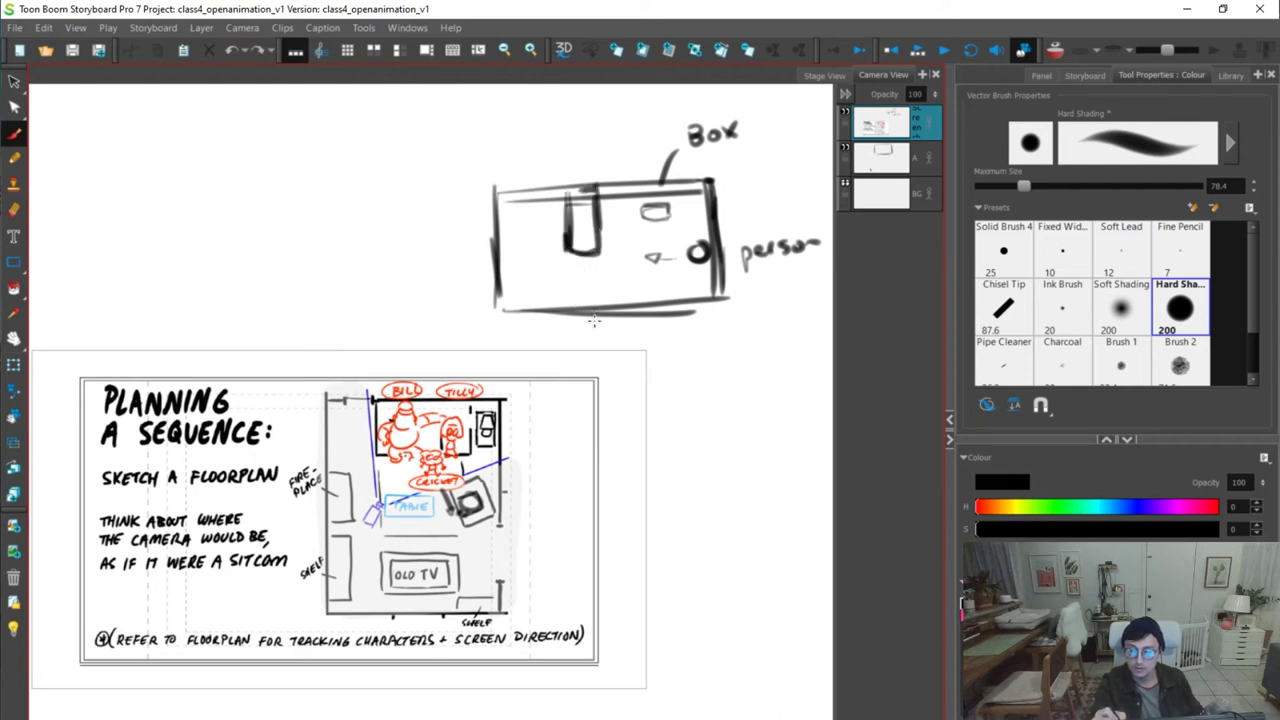
mouse_move(572, 275)
mouse_down()
mouse_move(571, 308)
mouse_move(606, 277)
mouse_up()
drag(606, 277, 608, 310)
key(ctrl+z)
key(ctrl+z)
key(ctrl+z)
mouse_move(567, 236)
mouse_down()
mouse_move(572, 298)
mouse_move(598, 271)
mouse_move(598, 306)
mouse_up()
Handwrite the label "Fence" above the parallel lines with a small arrow pointing to them
mouse_move(561, 128)
mouse_down()
mouse_move(563, 160)
mouse_move(582, 127)
mouse_up()
drag(565, 144, 606, 156)
mouse_move(618, 134)
mouse_down()
mouse_move(638, 128)
mouse_move(590, 180)
mouse_move(600, 186)
mouse_move(610, 157)
mouse_up()
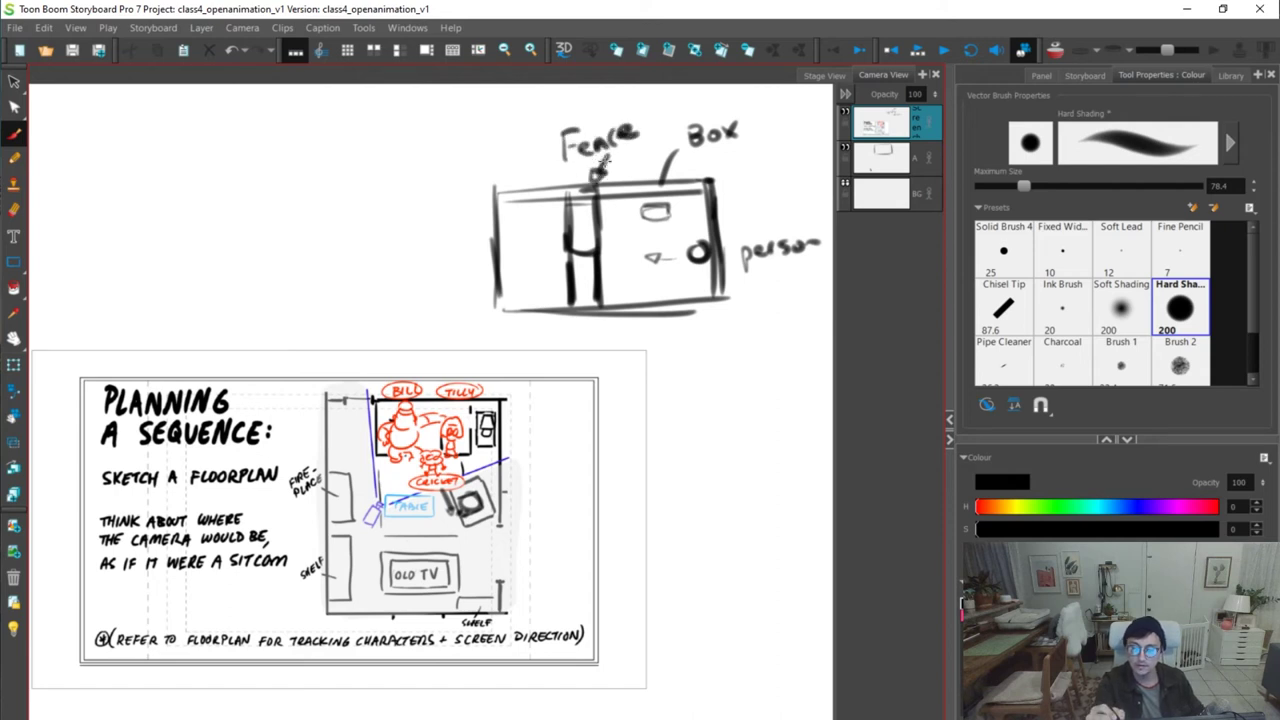
Select the curved stroke joining the two fence lines and delete it
key(space)
key(alt+s)
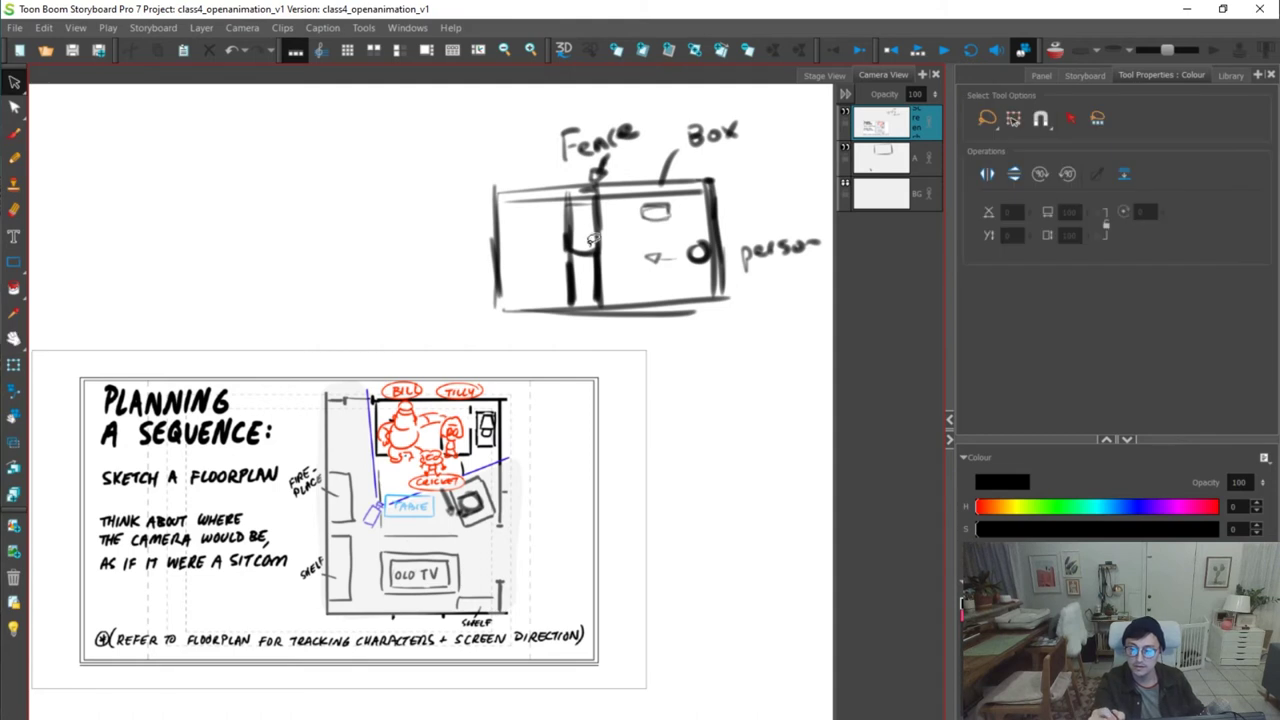
click(598, 238)
key(Delete)
Draw bold circles at the fence and beyond it to mark the person's path, undoing a stray stroke
key(alt+b)
mouse_move(614, 258)
mouse_down()
mouse_move(628, 258)
mouse_move(604, 258)
mouse_move(606, 246)
mouse_move(531, 249)
mouse_move(536, 258)
mouse_up()
key(ctrl+z)
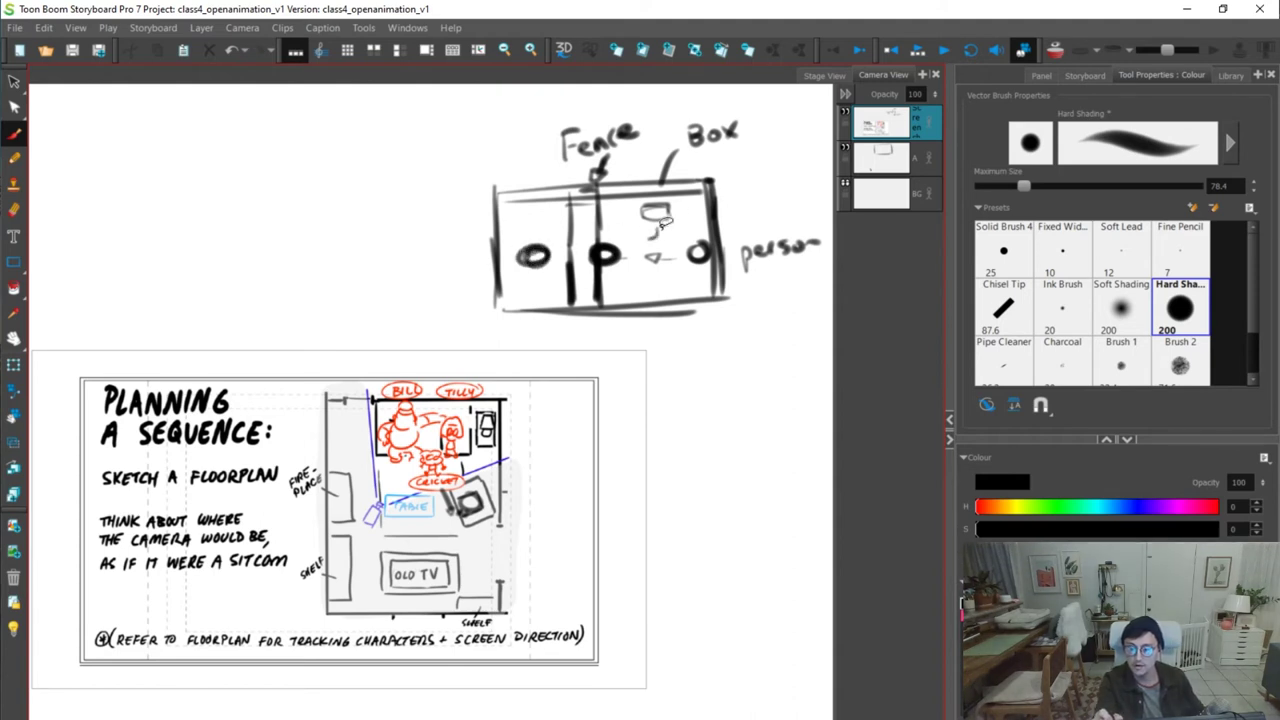
Examine the example floorplan's characters, furniture and camera placement up close, and return to the hand-drawn layout
key(space)
drag(769, 297, 746, 374)
key(2)
key(2)
drag(671, 466, 701, 443)
mouse_move(646, 497)
mouse_down()
mouse_move(771, 369)
mouse_move(676, 494)
mouse_move(690, 481)
mouse_up()
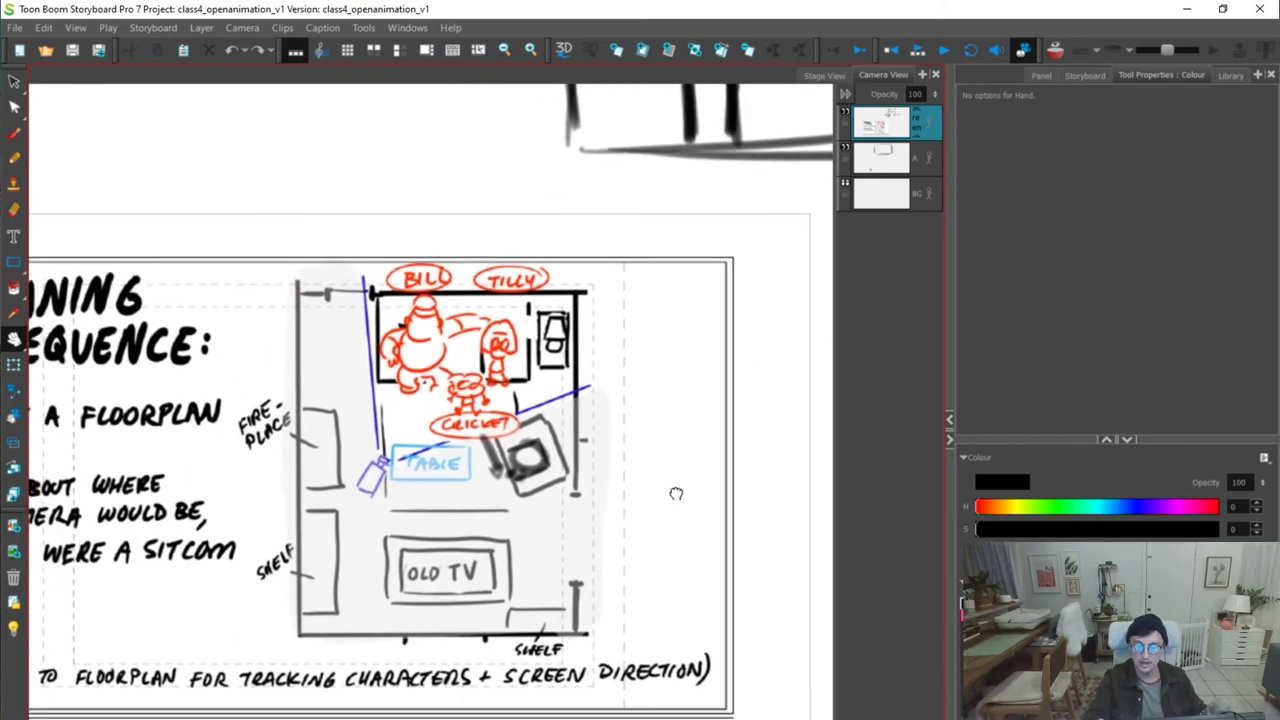
key(1)
key(1)
drag(751, 446, 471, 544)
key(1)
drag(520, 367, 497, 429)
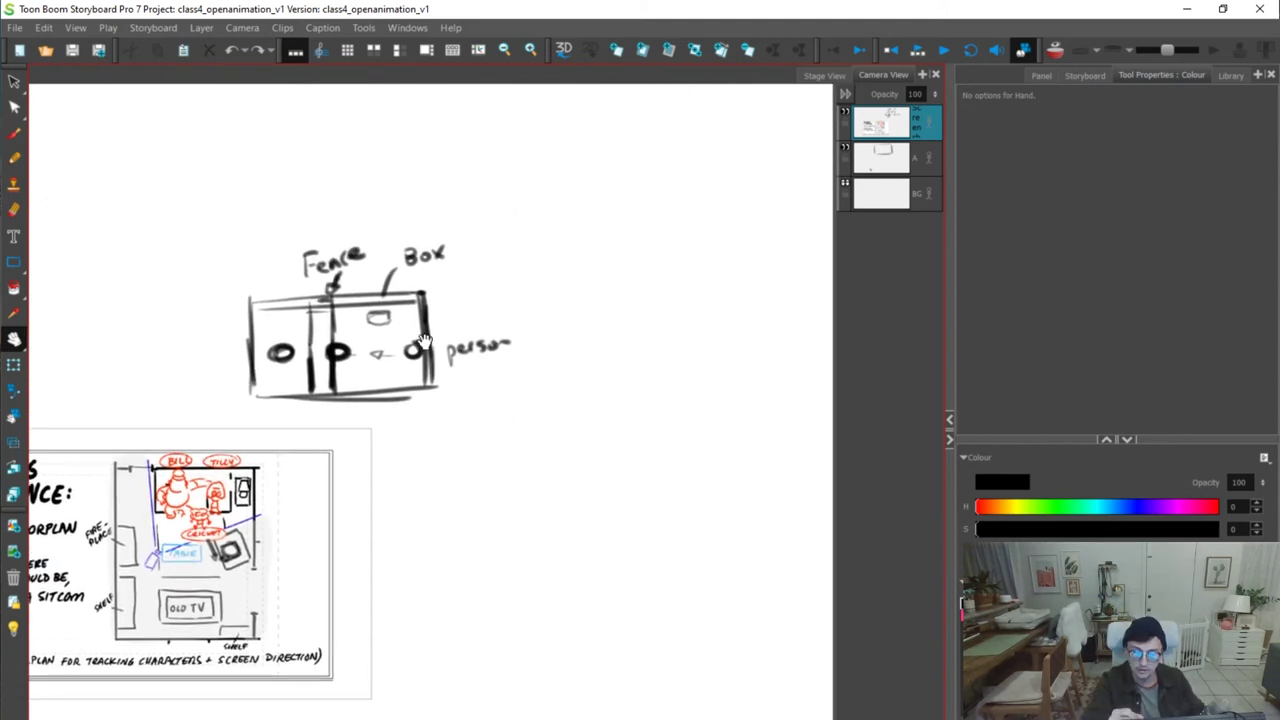
On a new layer, sketch a red camera at the layout's lower corner, just below the starting person circle
key(alt+b)
click(962, 603)
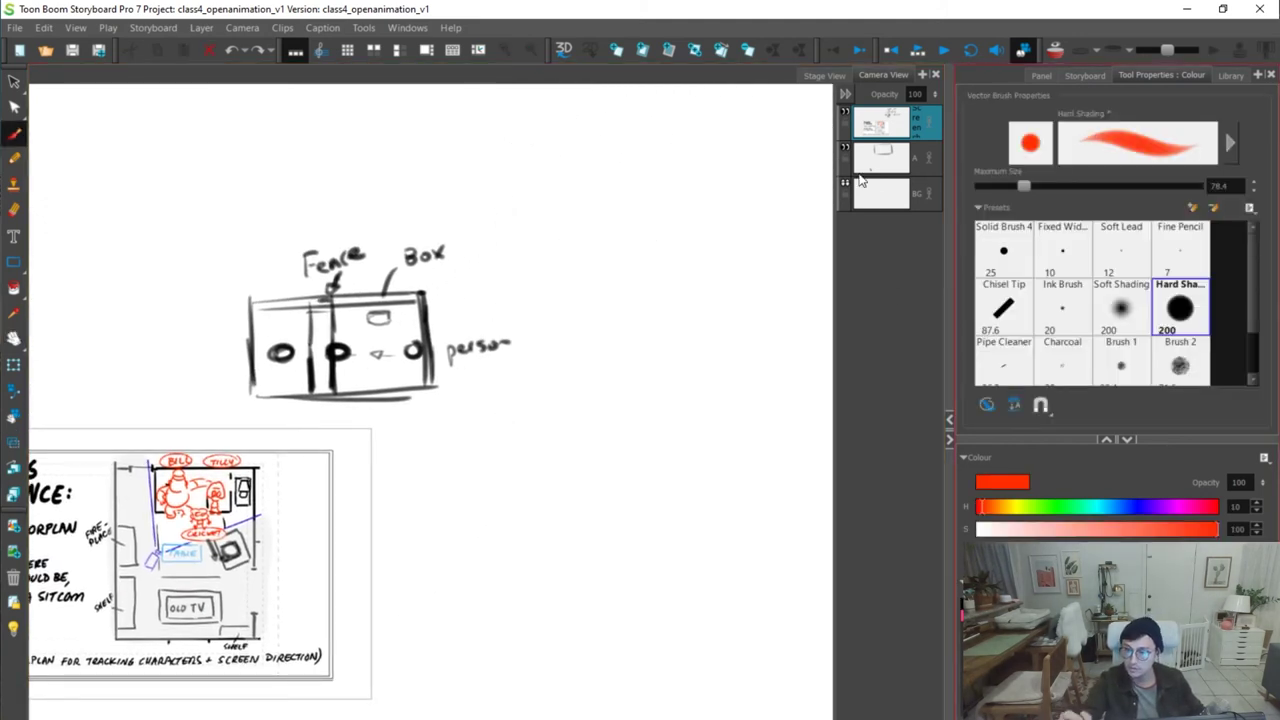
key(ctrl+r)
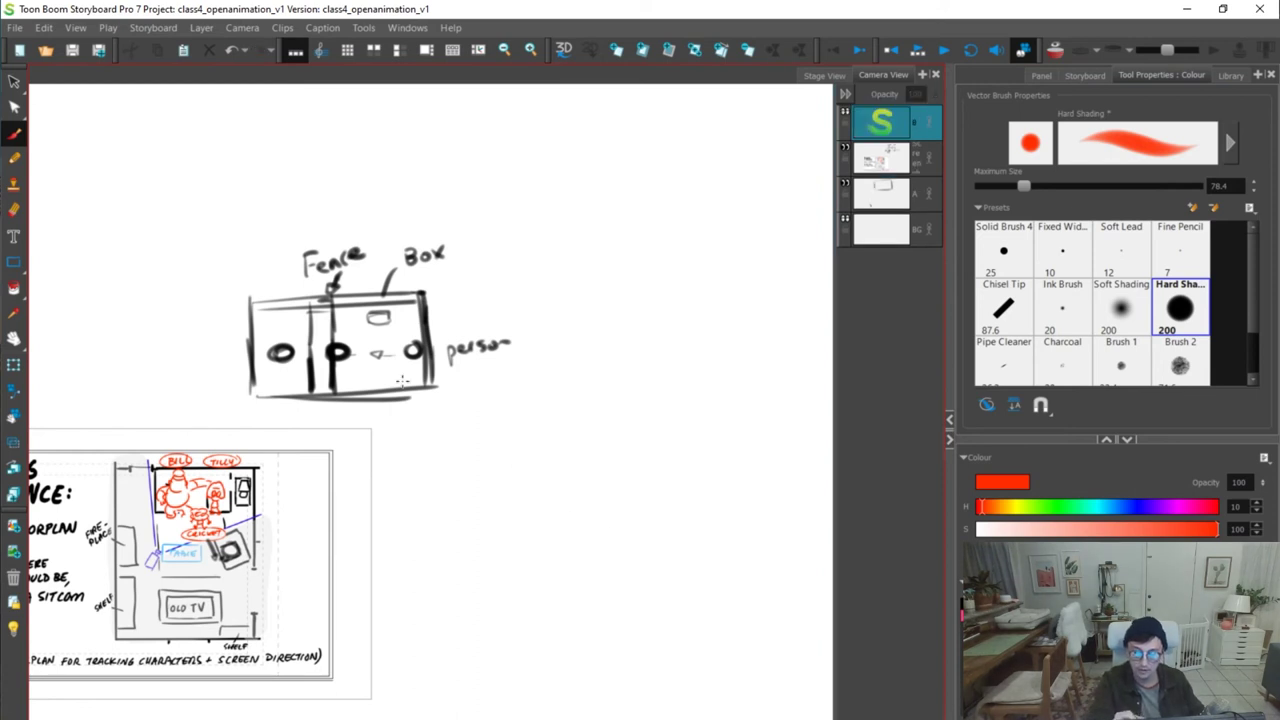
drag(418, 366, 412, 376)
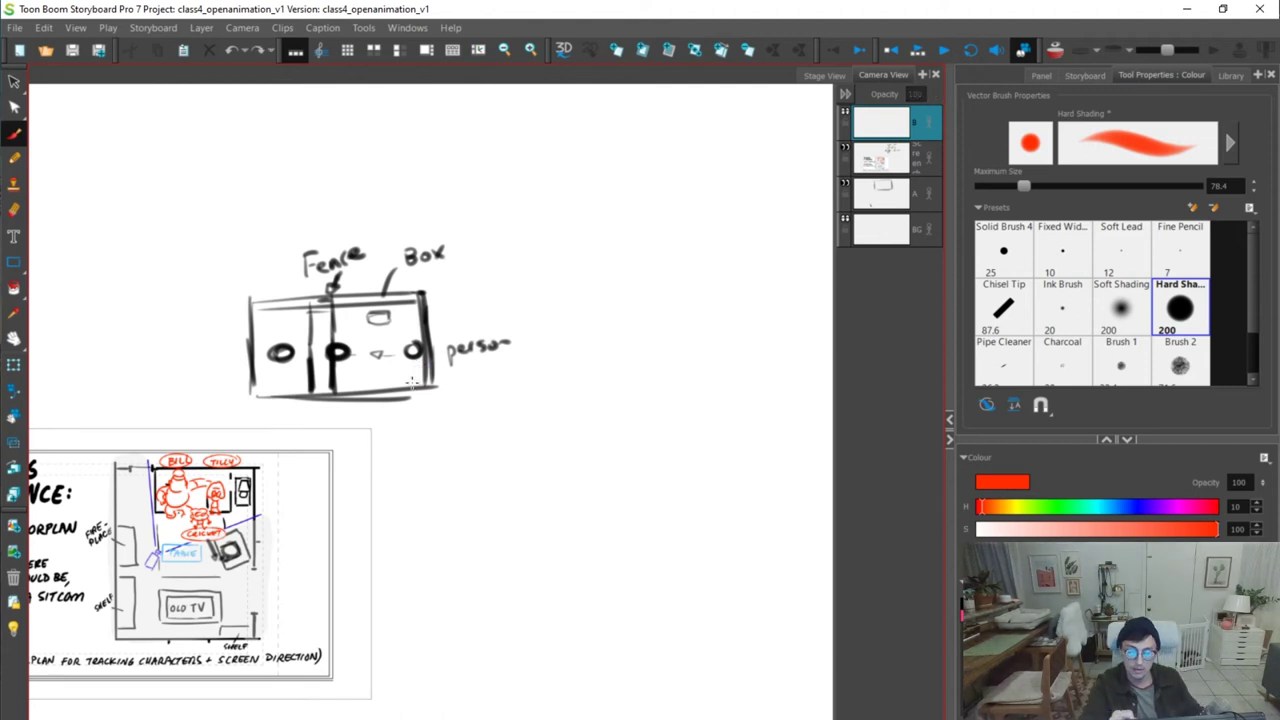
mouse_move(408, 382)
mouse_down()
mouse_move(438, 404)
mouse_move(447, 391)
mouse_up()
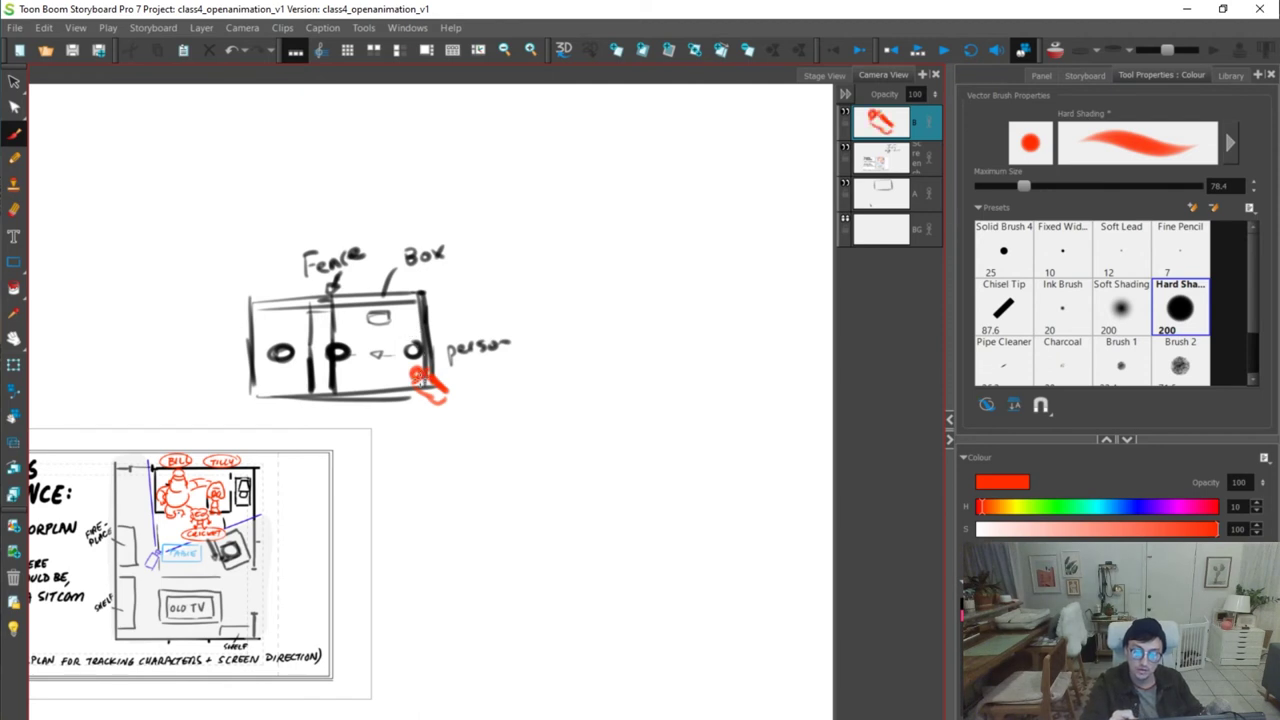
Try sketching red view lines from the camera across the layout, and undo them
mouse_move(358, 370)
mouse_down()
mouse_move(418, 376)
mouse_move(411, 312)
mouse_up()
key(ctrl+z)
key(ctrl+z)
drag(422, 368, 411, 310)
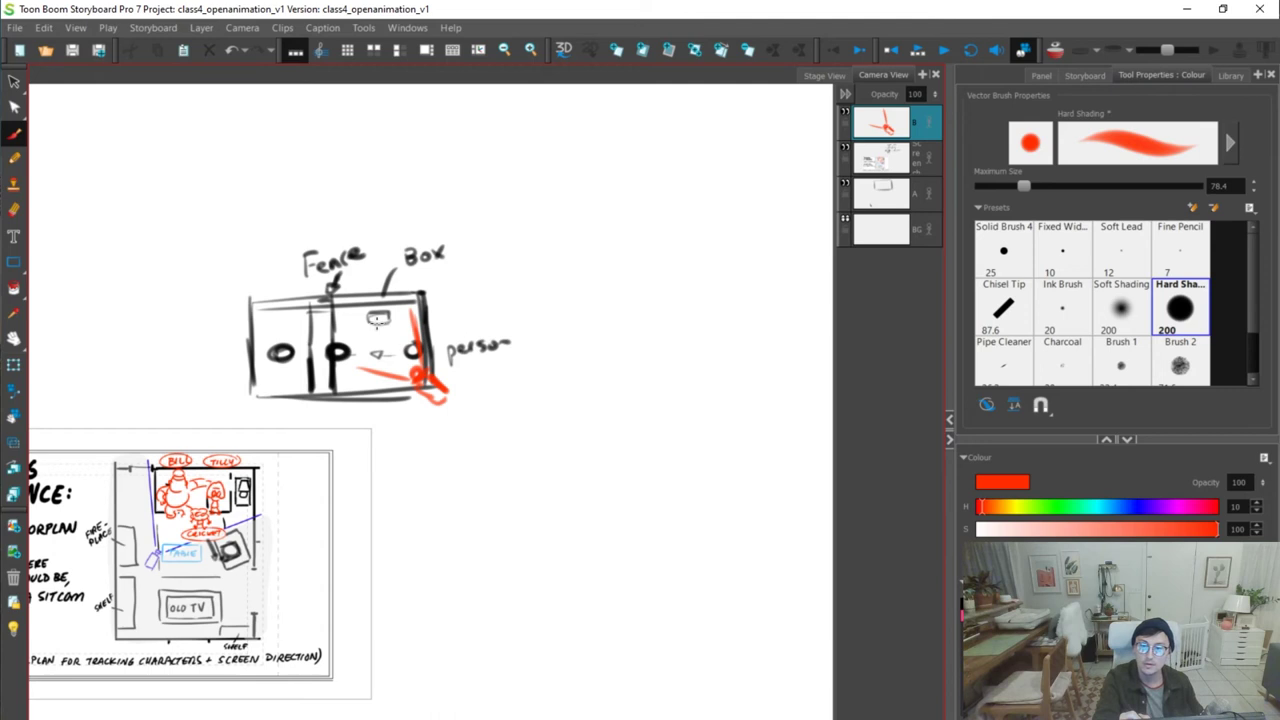
key(ctrl+z)
key(ctrl+z)
Sketch a second red camera inside the layout's lower edge, between the fence and the first camera
mouse_move(351, 368)
mouse_down()
mouse_move(365, 402)
mouse_move(352, 374)
mouse_up()
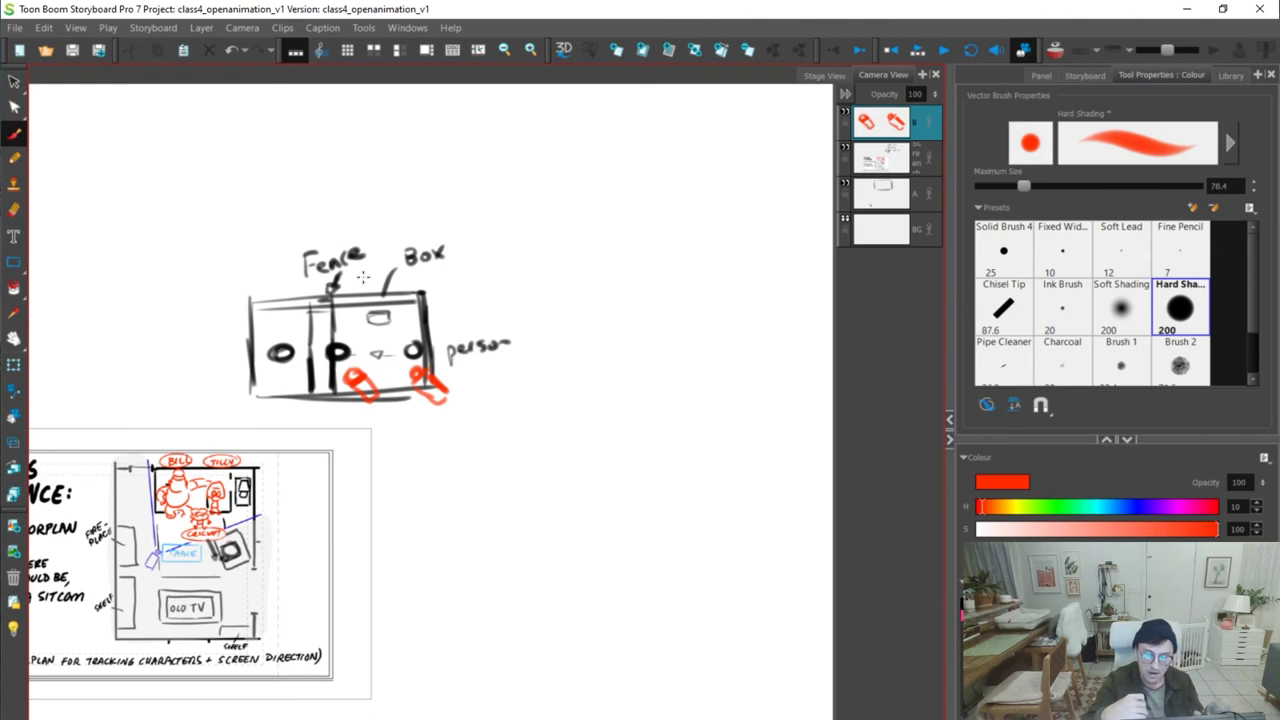
key(space)
mouse_move(507, 427)
mouse_down()
mouse_move(637, 363)
mouse_move(583, 406)
mouse_move(613, 398)
mouse_up()
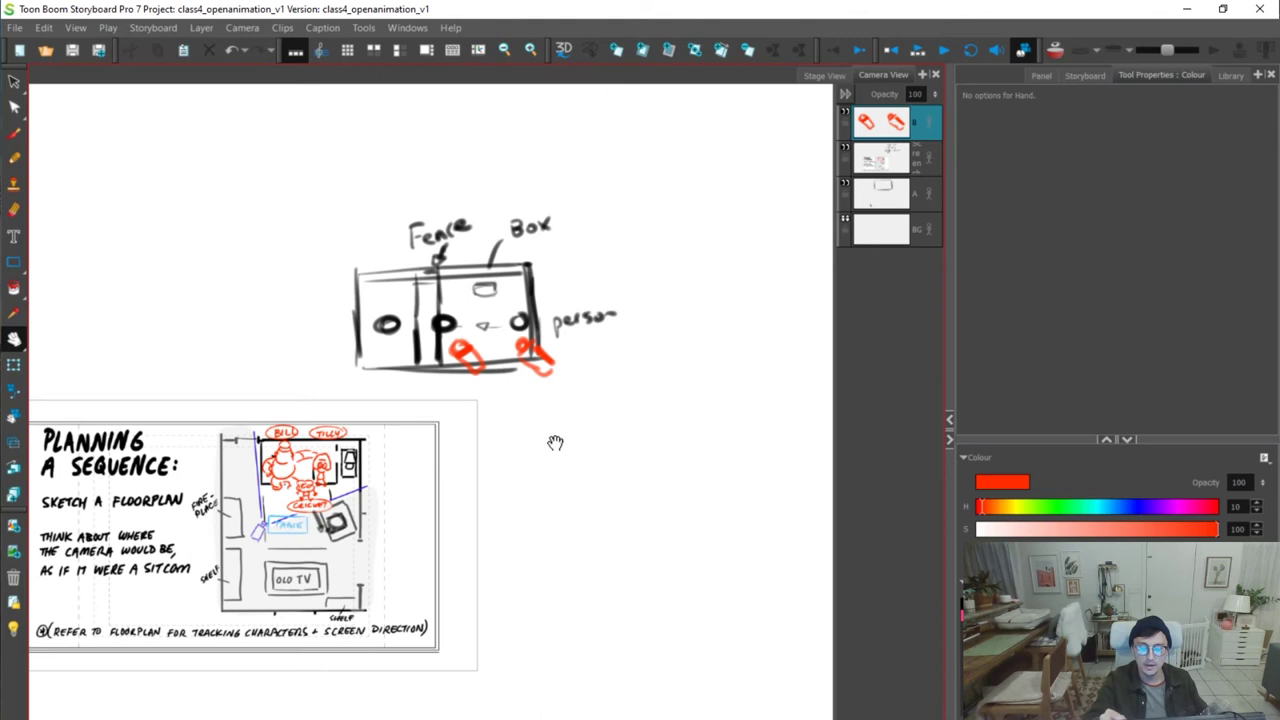
drag(555, 443, 609, 414)
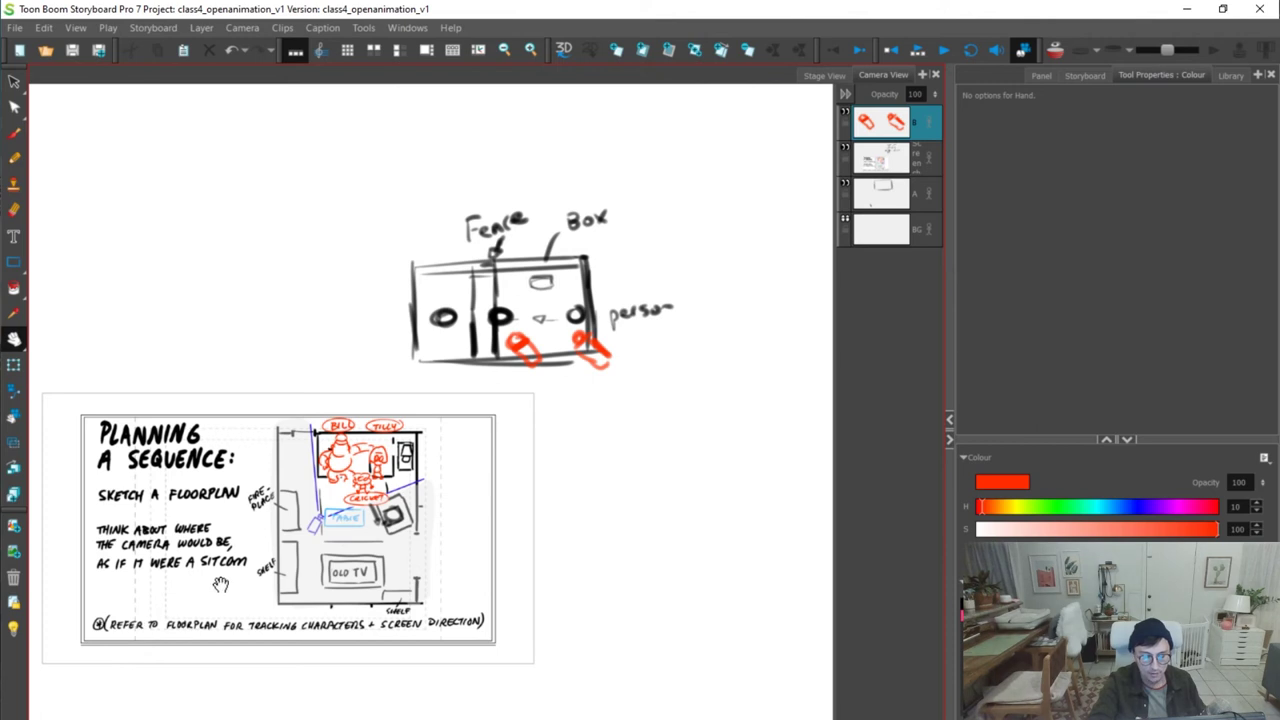
Advance from the floorplan example to the THUMBNAILS title panel and underline its heading in red
drag(224, 584, 218, 572)
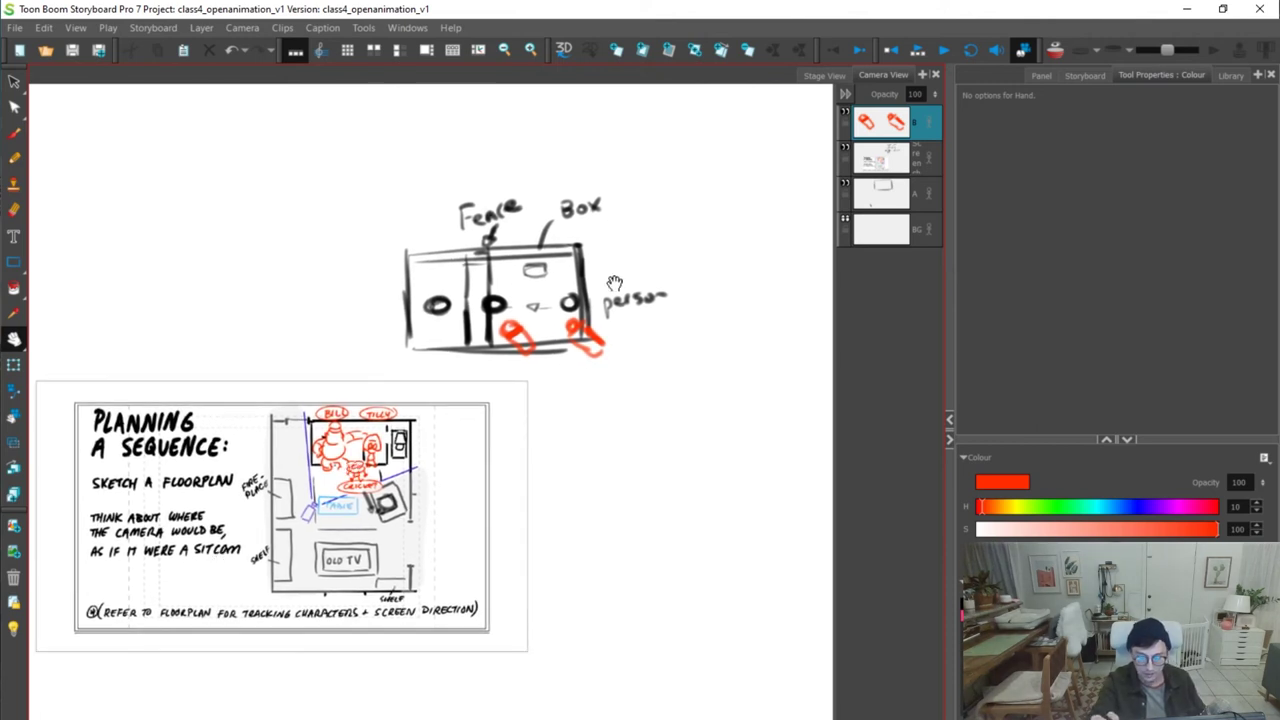
scroll(330, 550, up, 3)
mouse_move(410, 507)
mouse_down()
mouse_move(560, 396)
mouse_move(524, 402)
mouse_move(571, 383)
mouse_move(634, 403)
mouse_move(620, 379)
mouse_up()
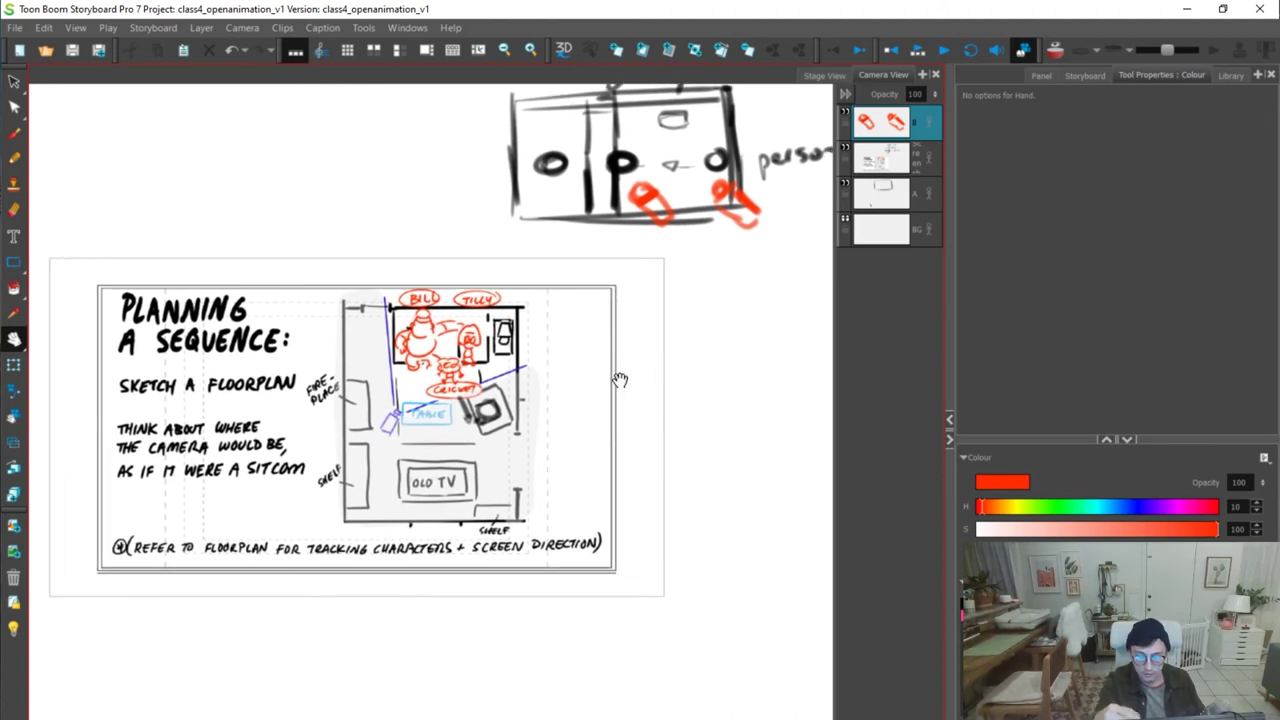
drag(726, 404, 700, 383)
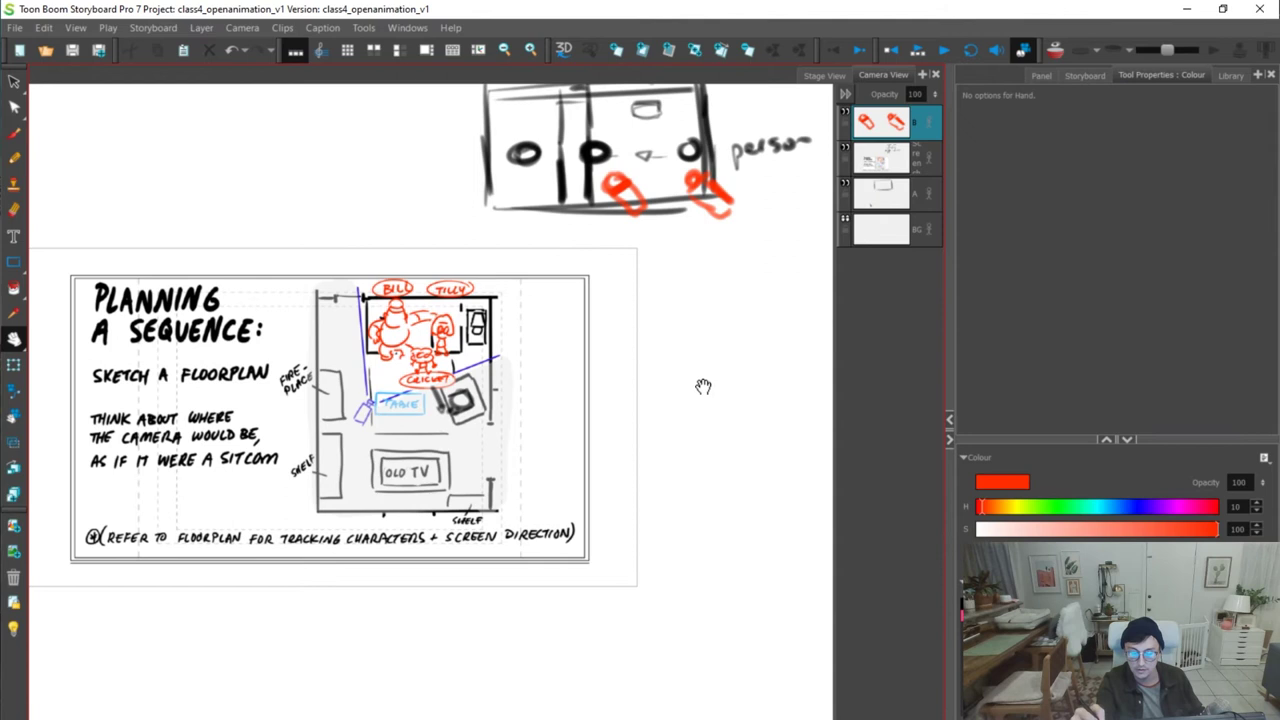
key(g)
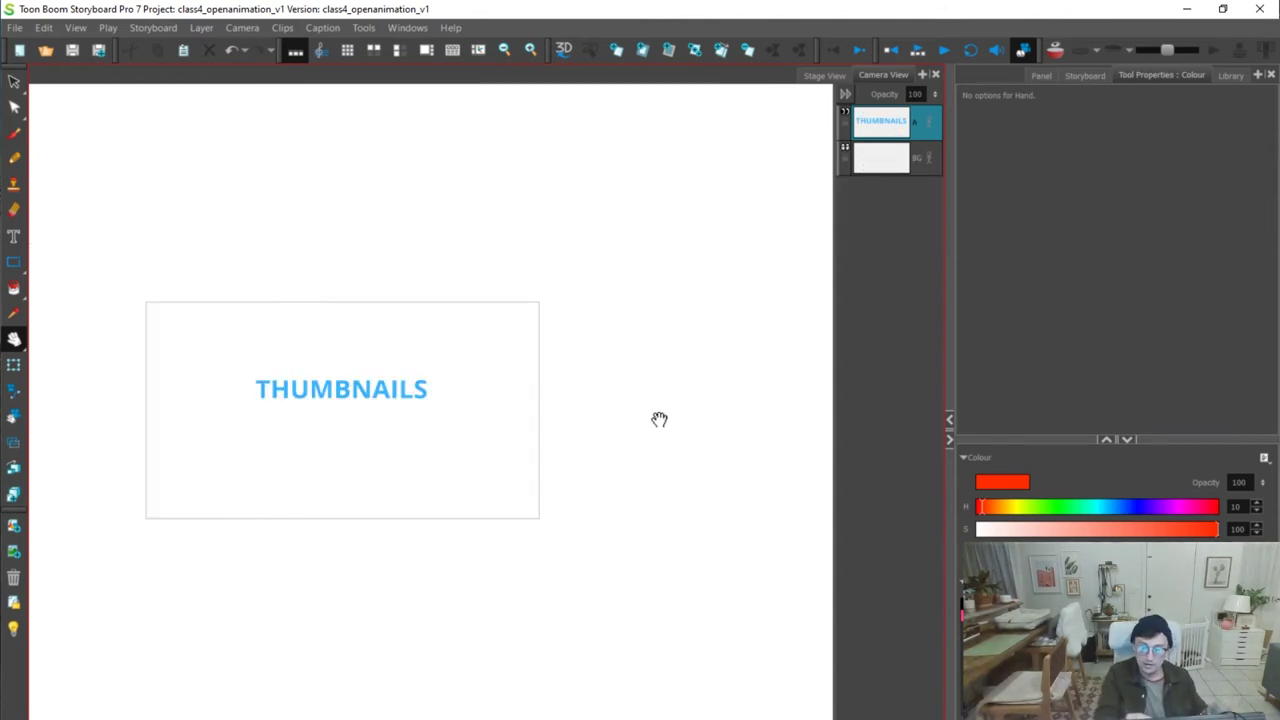
key(alt+b)
drag(256, 410, 440, 405)
Go to the SHORT HAND title panel and underline its heading with a red brush stroke
key(.)
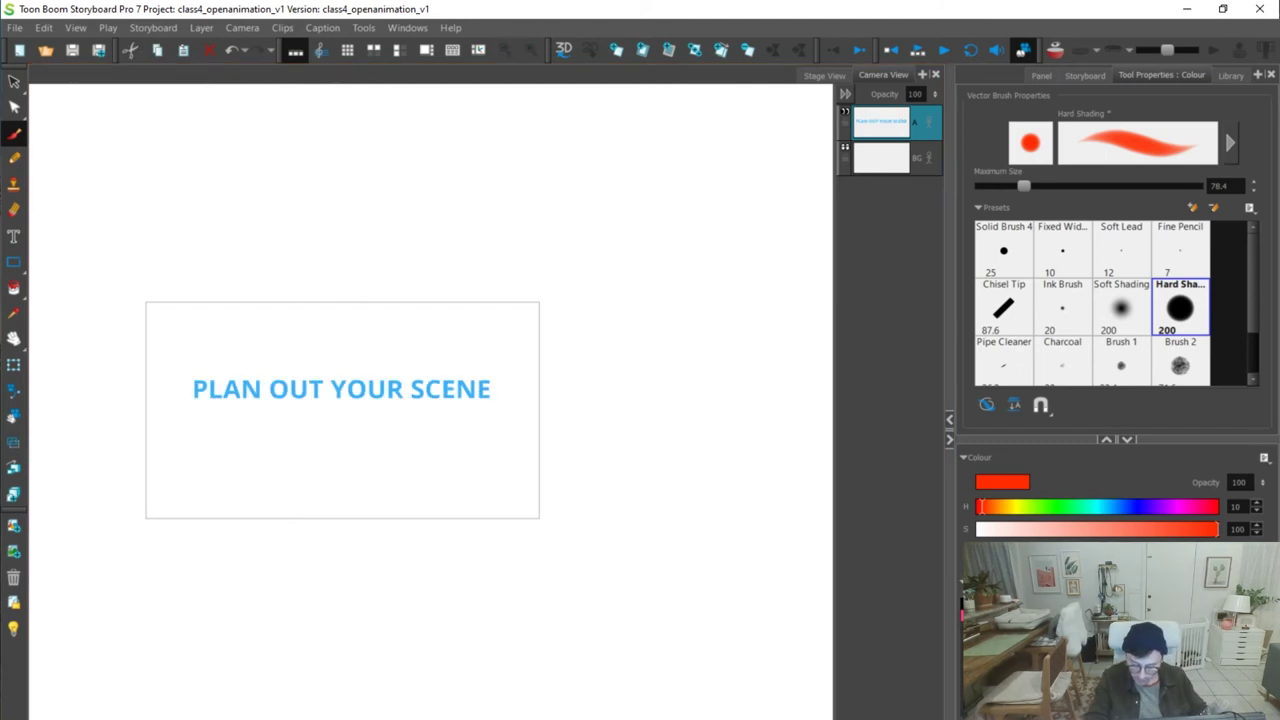
key(.)
key(.)
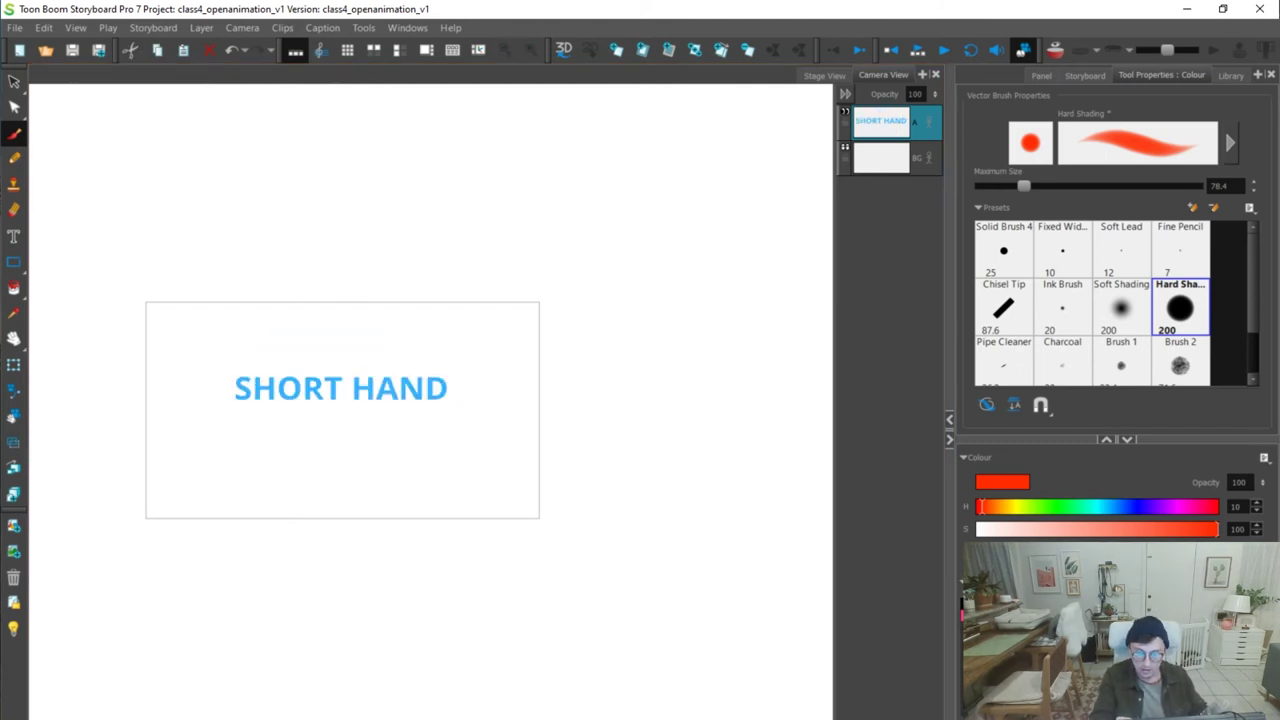
drag(236, 416, 450, 416)
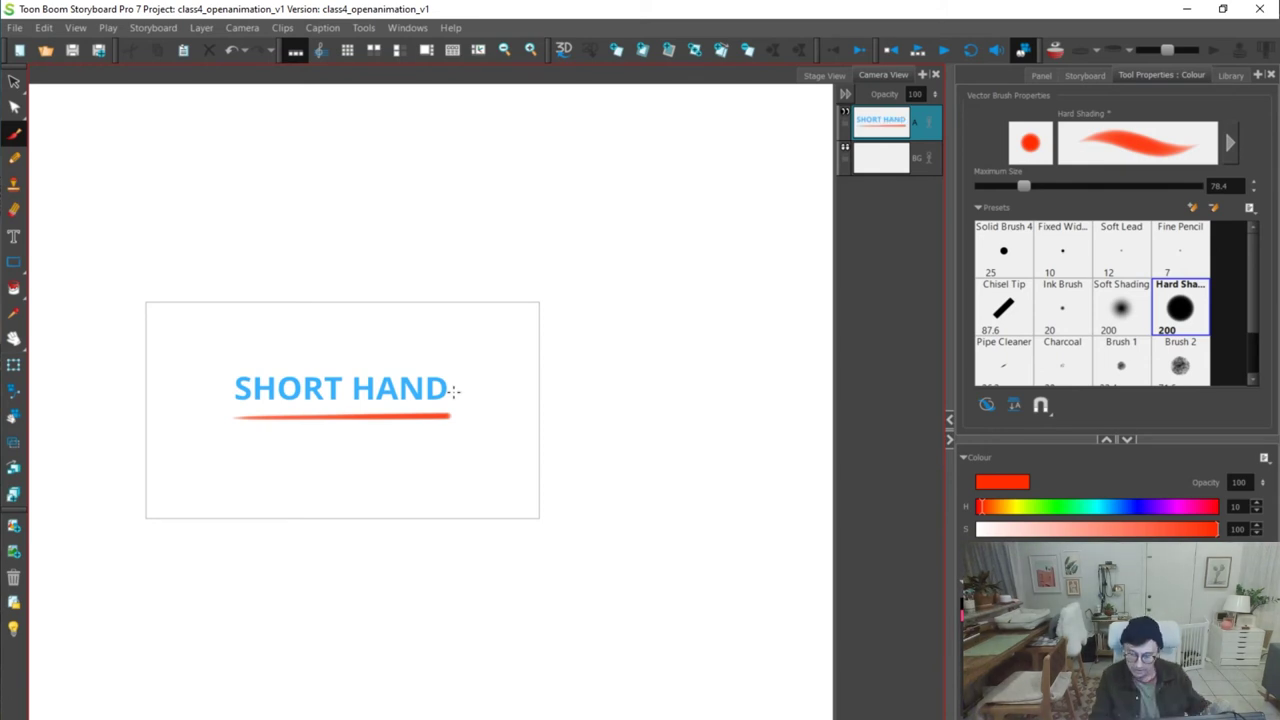
Go to the "WHAT ARE YOU TRYING TO SAY" panel and draw a red line under its text
key(.)
key(.)
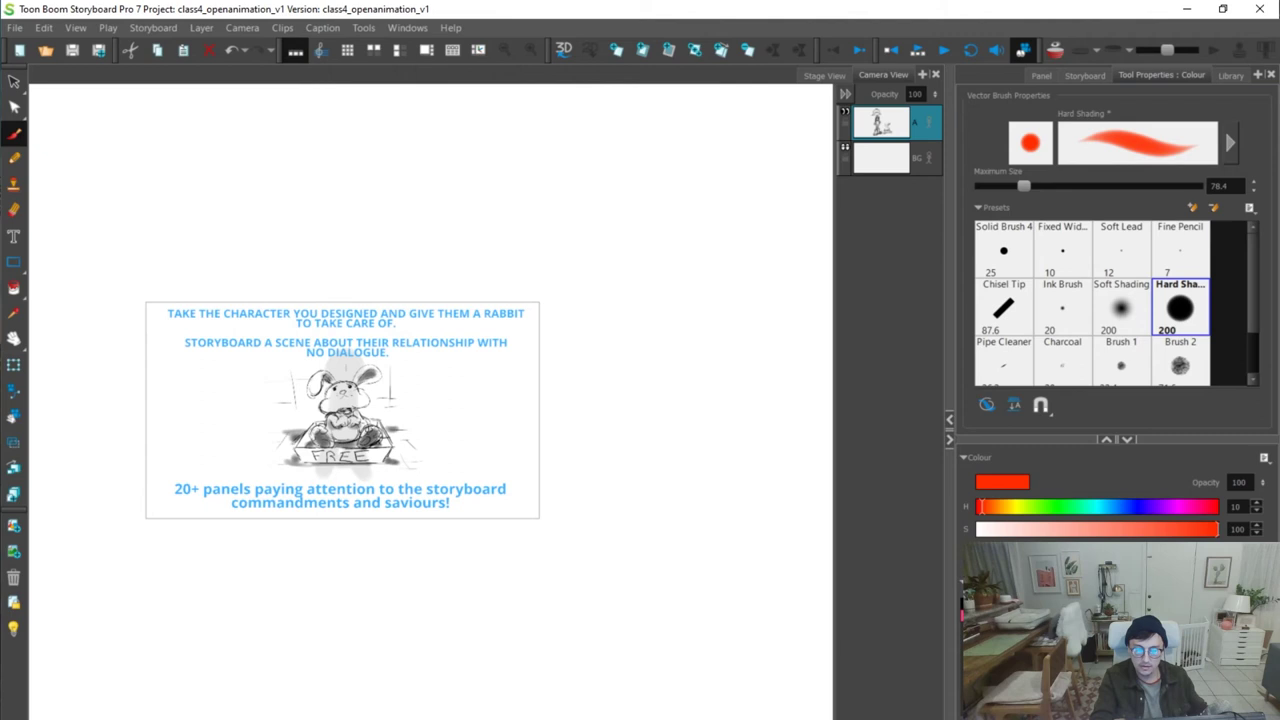
key(comma)
mouse_move(168, 422)
mouse_down()
mouse_move(528, 422)
mouse_move(489, 430)
mouse_up()
key(alt+s)
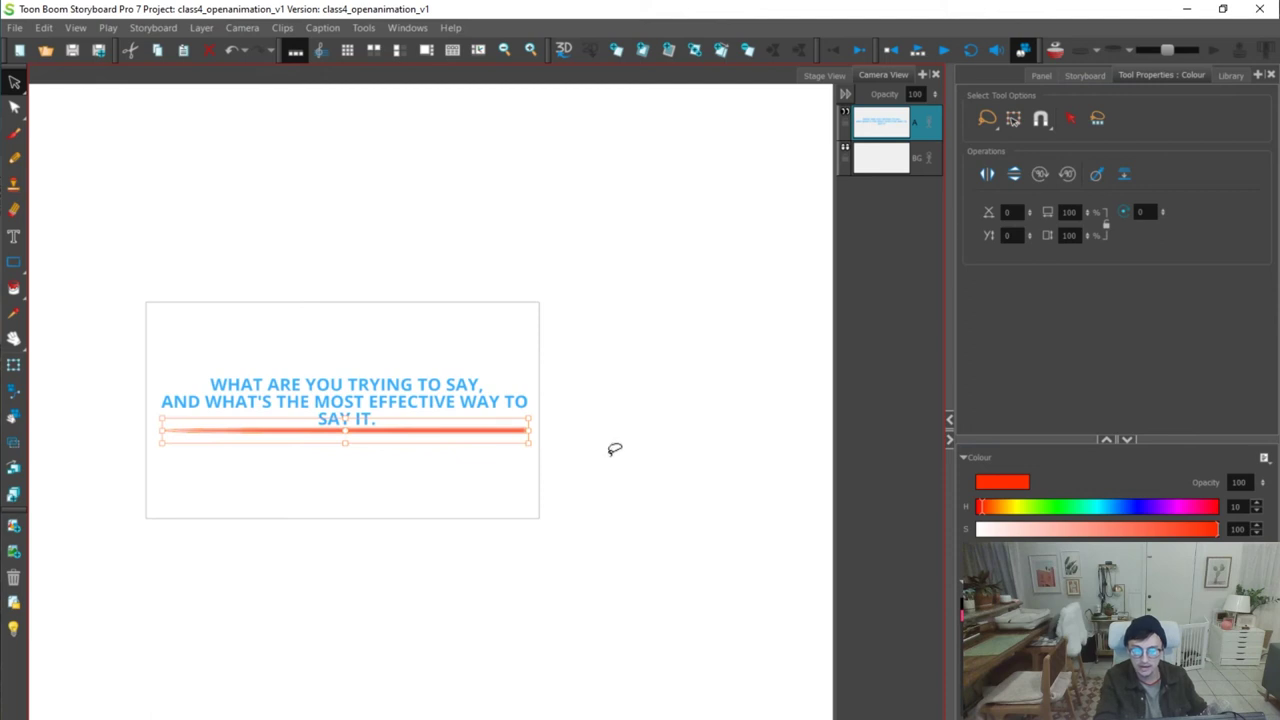
Advance to the PLAN OUT YOUR SCENE panel and underline its heading in red with the brush
key(.)
key(alt+b)
drag(190, 408, 494, 408)
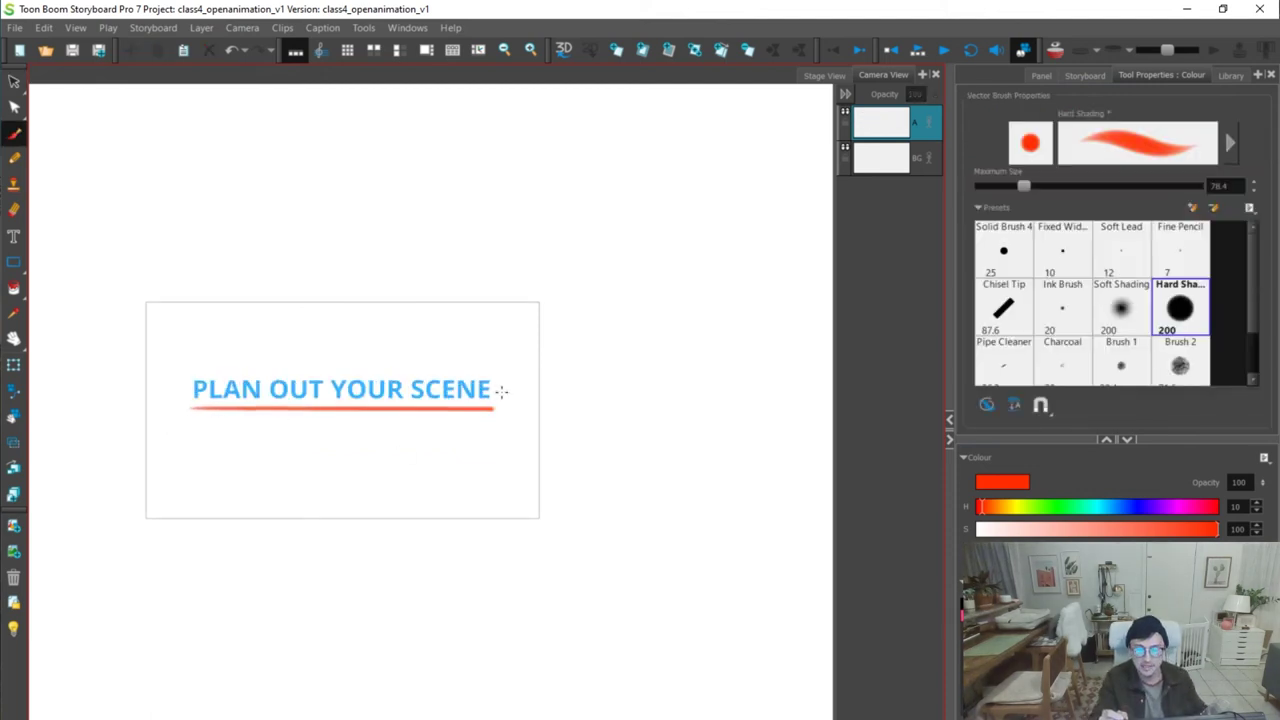
Return to the Planning a Sequence floorplan panel and ready the brush, with empty space beside the example in view
key(period)
key(space)
drag(570, 441, 554, 514)
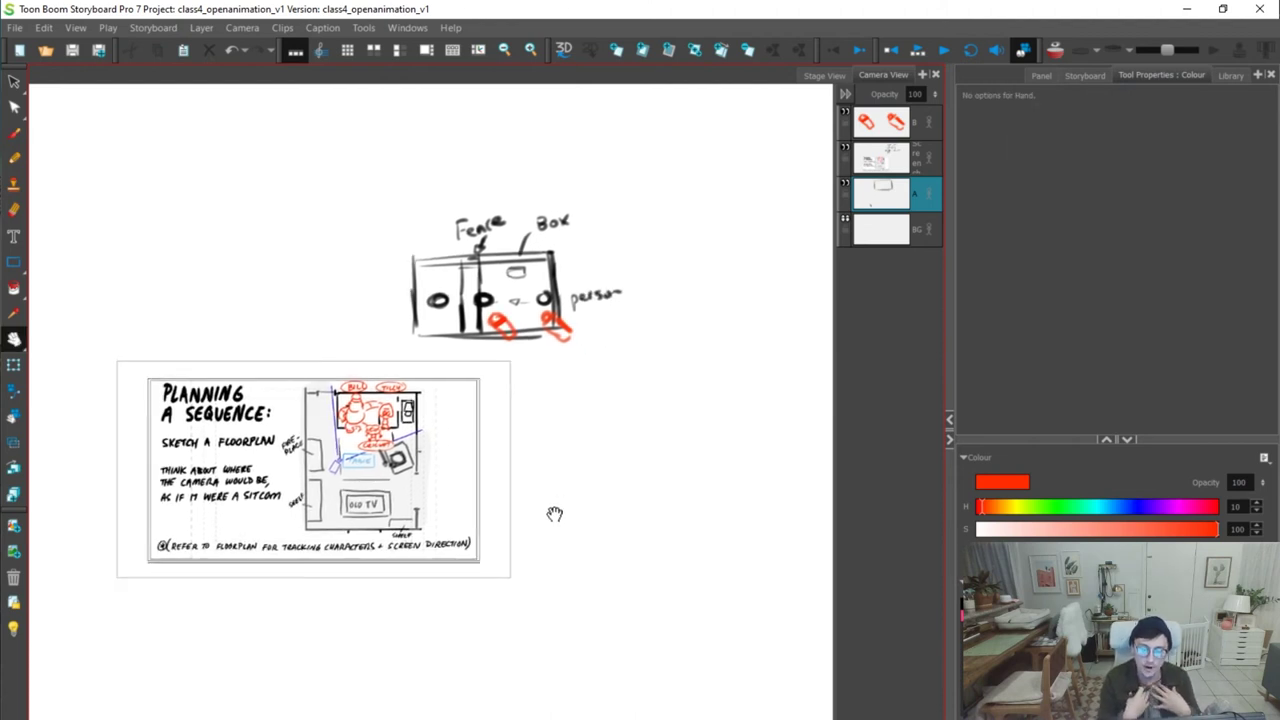
key(alt+b)
mouse_move(554, 413)
mouse_down()
mouse_move(556, 469)
mouse_move(616, 407)
mouse_up()
key(ctrl+z)
key(ctrl+z)
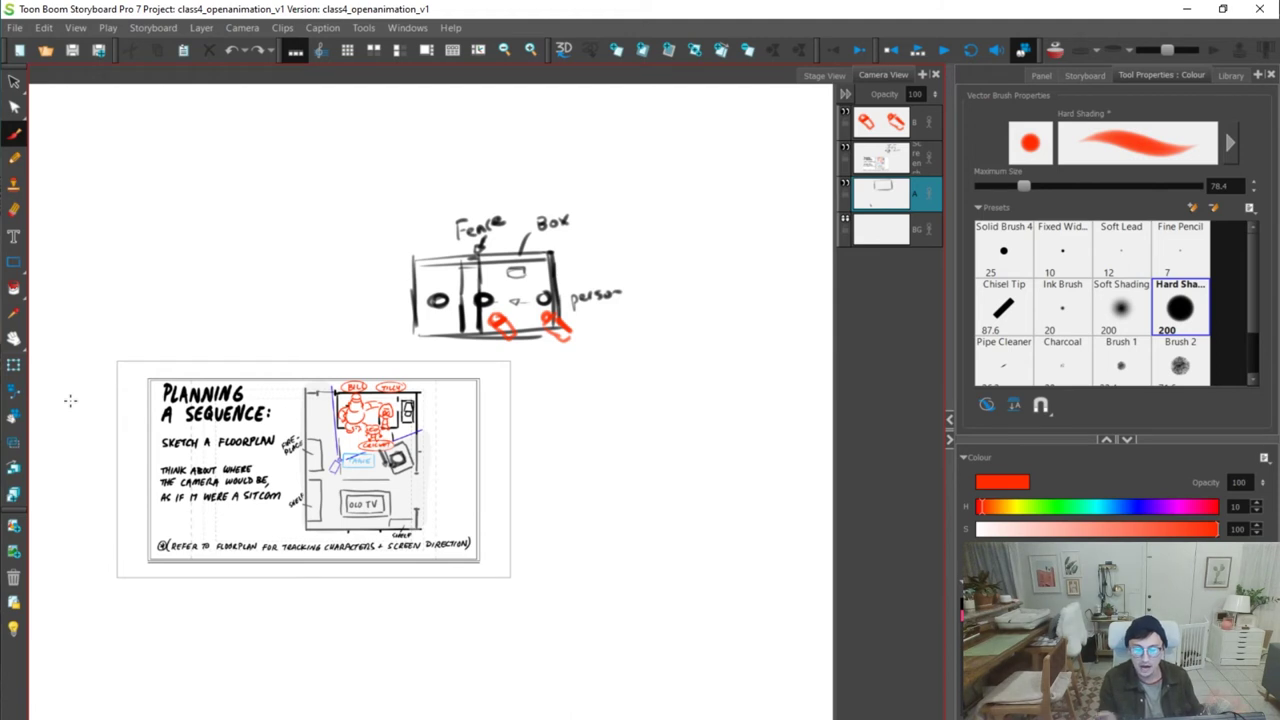
Sketch a red rectangular floorplan beside the example, with small boxes on two walls and "side" and "Coat" labels
mouse_move(565, 424)
mouse_down()
mouse_move(566, 463)
mouse_move(566, 443)
mouse_move(623, 421)
mouse_move(689, 420)
mouse_move(693, 490)
mouse_up()
mouse_move(570, 478)
mouse_down()
mouse_move(691, 508)
mouse_move(683, 499)
mouse_move(672, 527)
mouse_move(640, 496)
mouse_move(639, 540)
mouse_move(623, 560)
mouse_move(662, 557)
mouse_up()
mouse_move(688, 455)
mouse_down()
mouse_move(688, 478)
mouse_move(795, 455)
mouse_up()
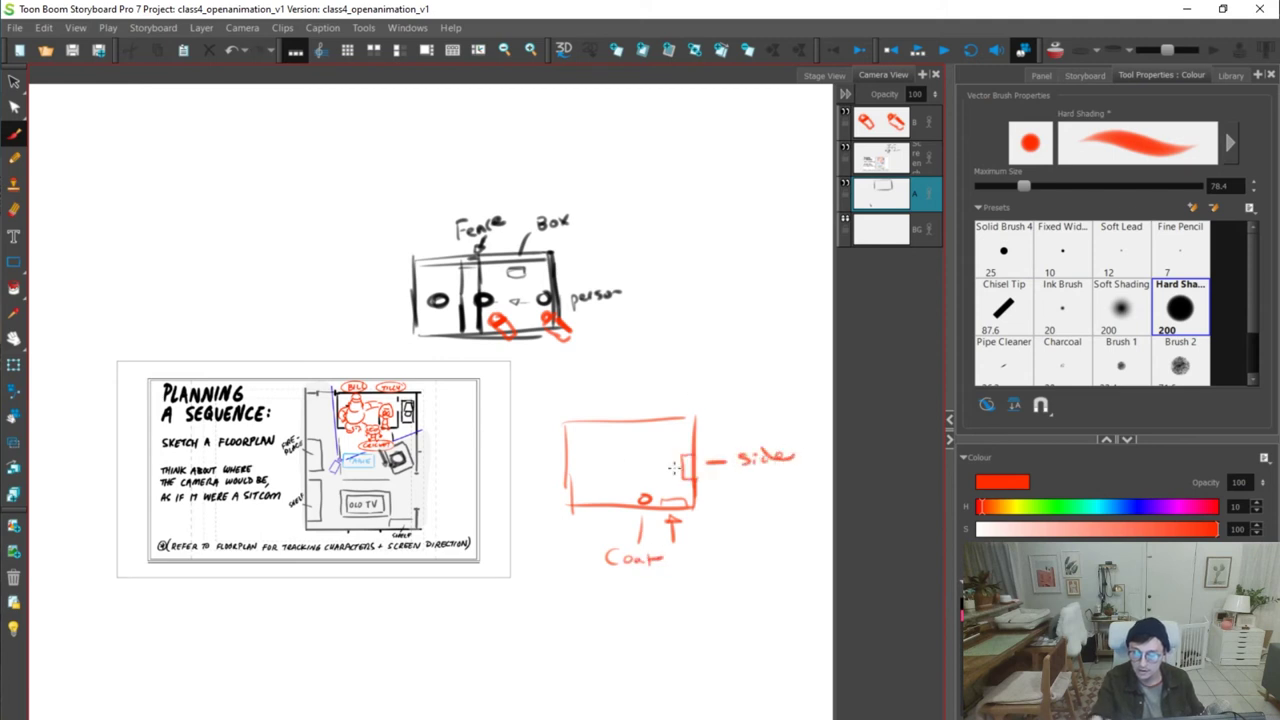
Add a long box in the red floorplan's upper corner, a curved leader above it, and a circle by the side-wall box
mouse_move(622, 431)
mouse_down()
mouse_move(578, 456)
mouse_move(632, 428)
mouse_move(586, 432)
mouse_up()
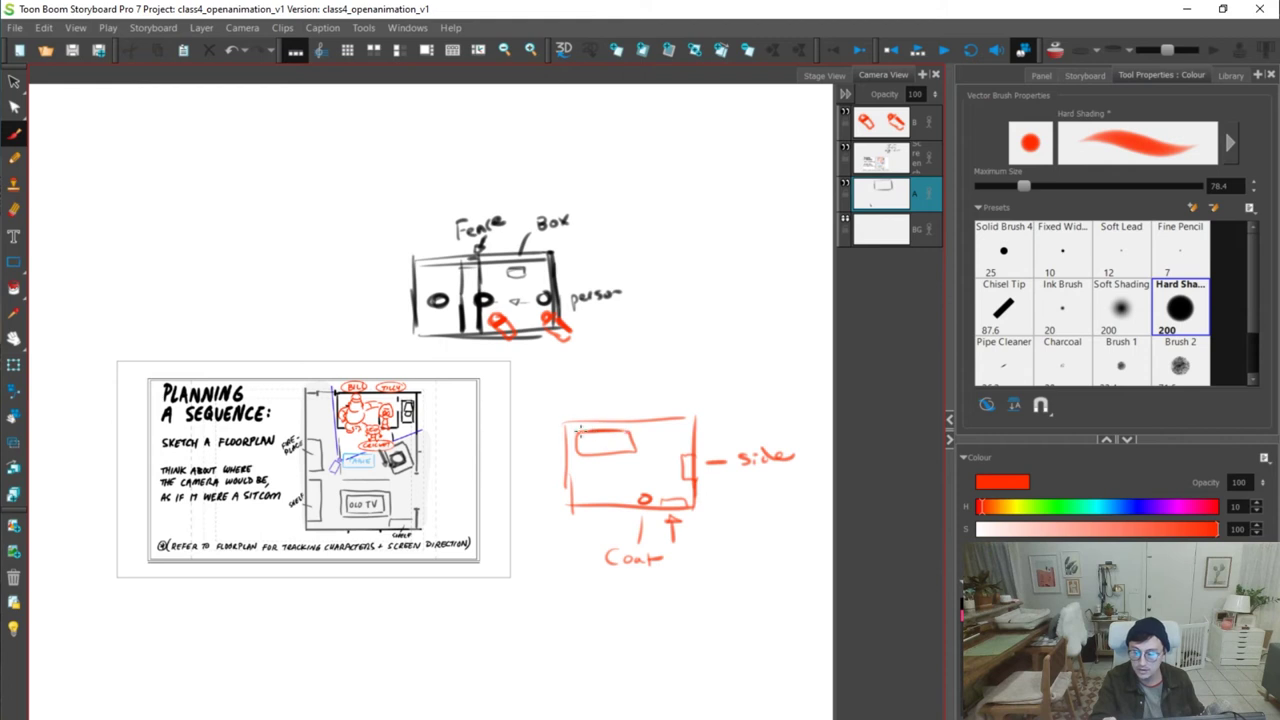
drag(629, 388, 657, 364)
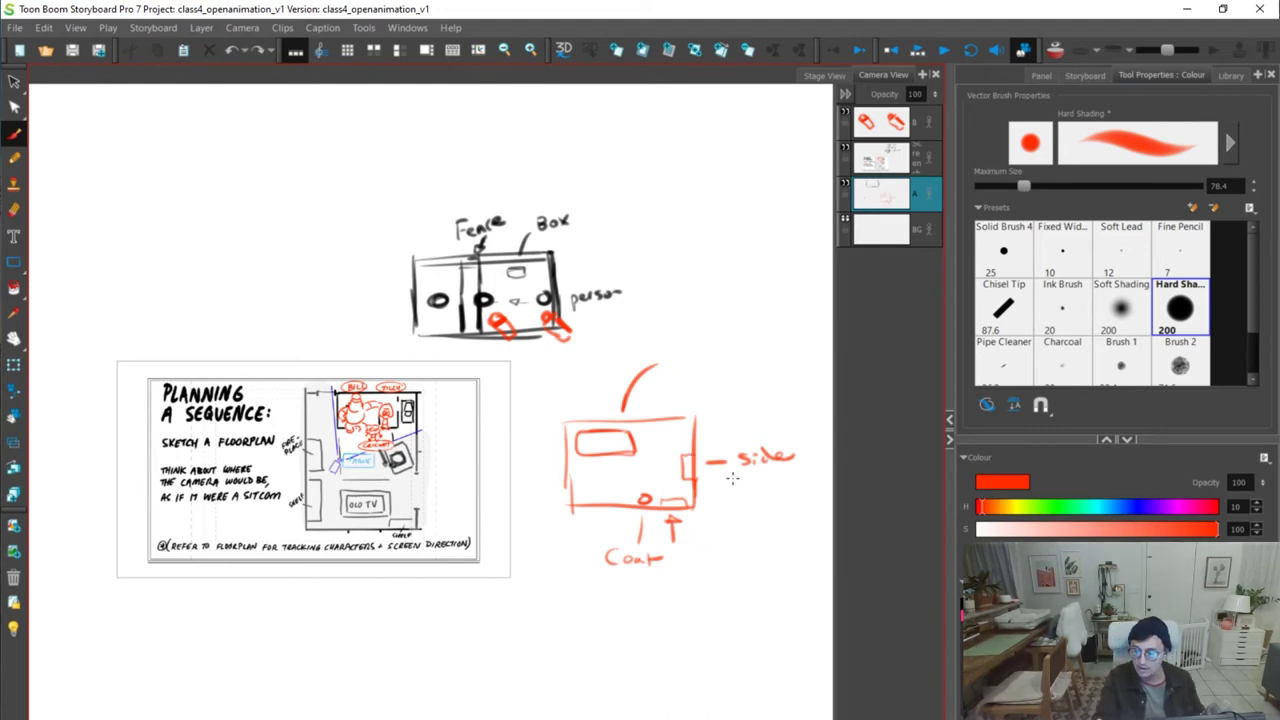
mouse_move(666, 460)
mouse_down()
mouse_move(668, 472)
mouse_move(686, 465)
mouse_up()
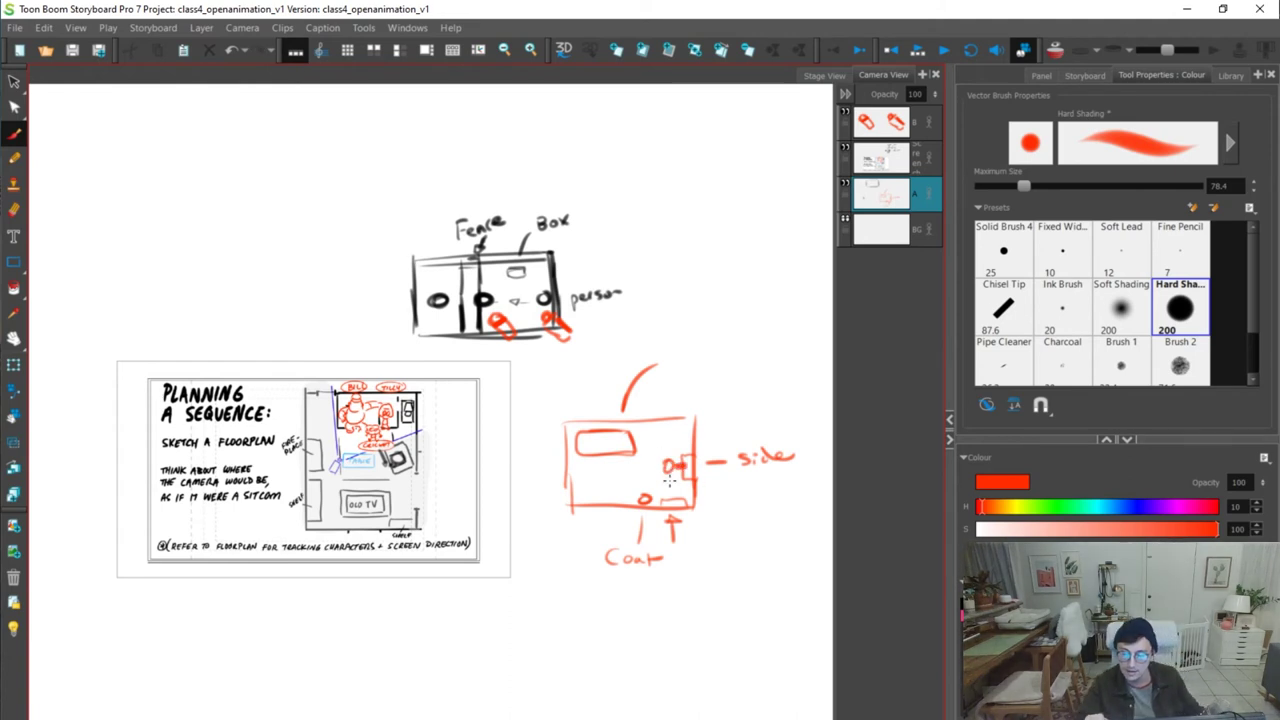
mouse_move(682, 503)
mouse_down()
mouse_move(694, 485)
mouse_move(680, 500)
mouse_up()
drag(607, 449, 606, 451)
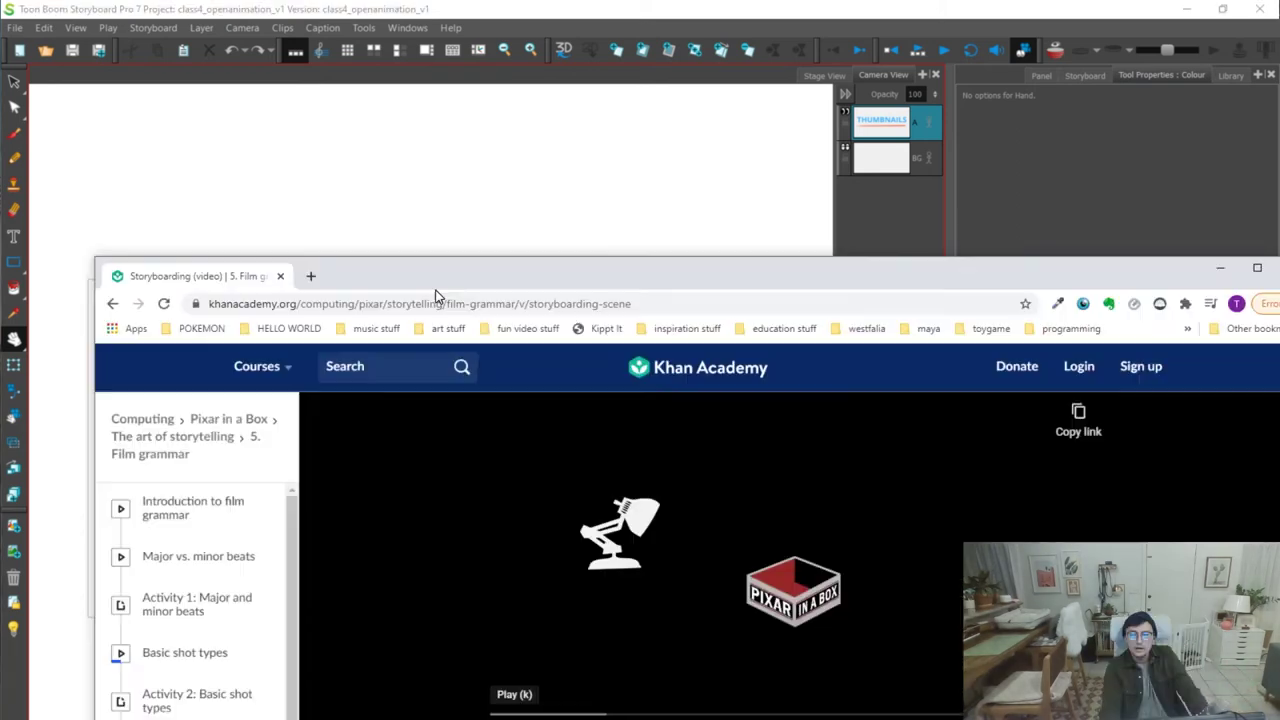
Bring up the Khan Academy Storyboarding lesson in the browser, maximize its window and start the video
drag(437, 294, 318, 178)
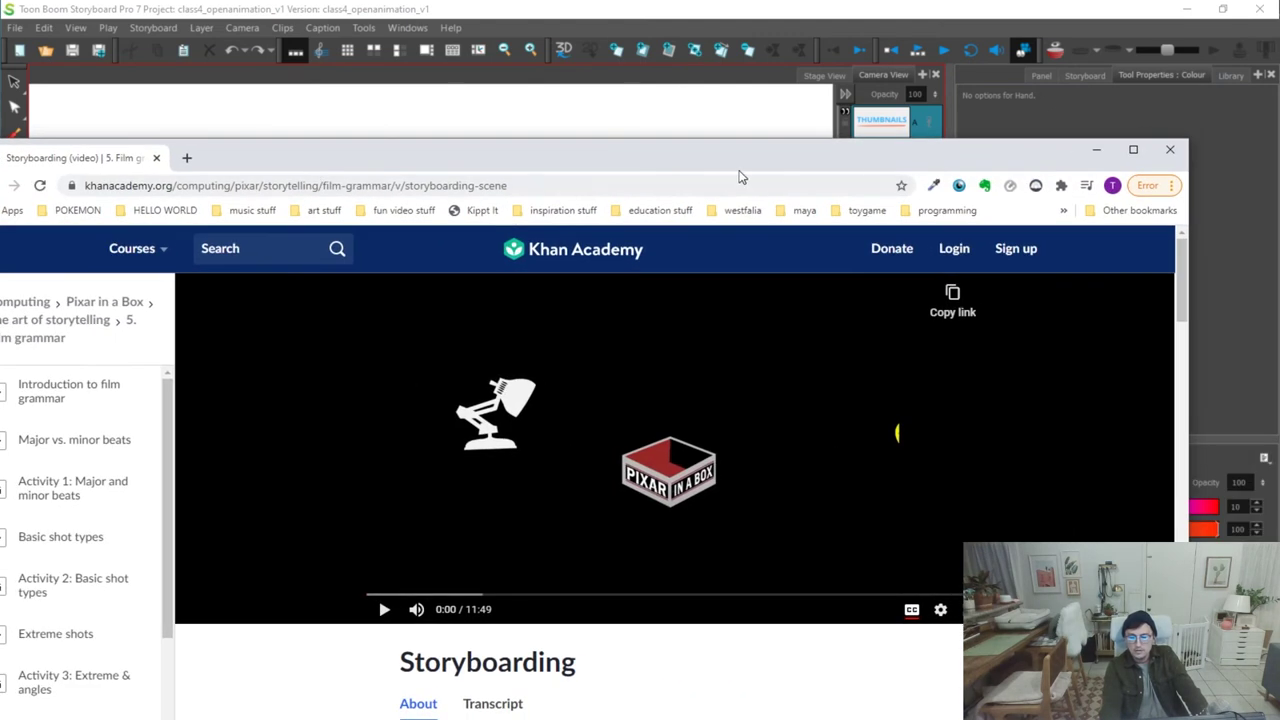
click(1134, 150)
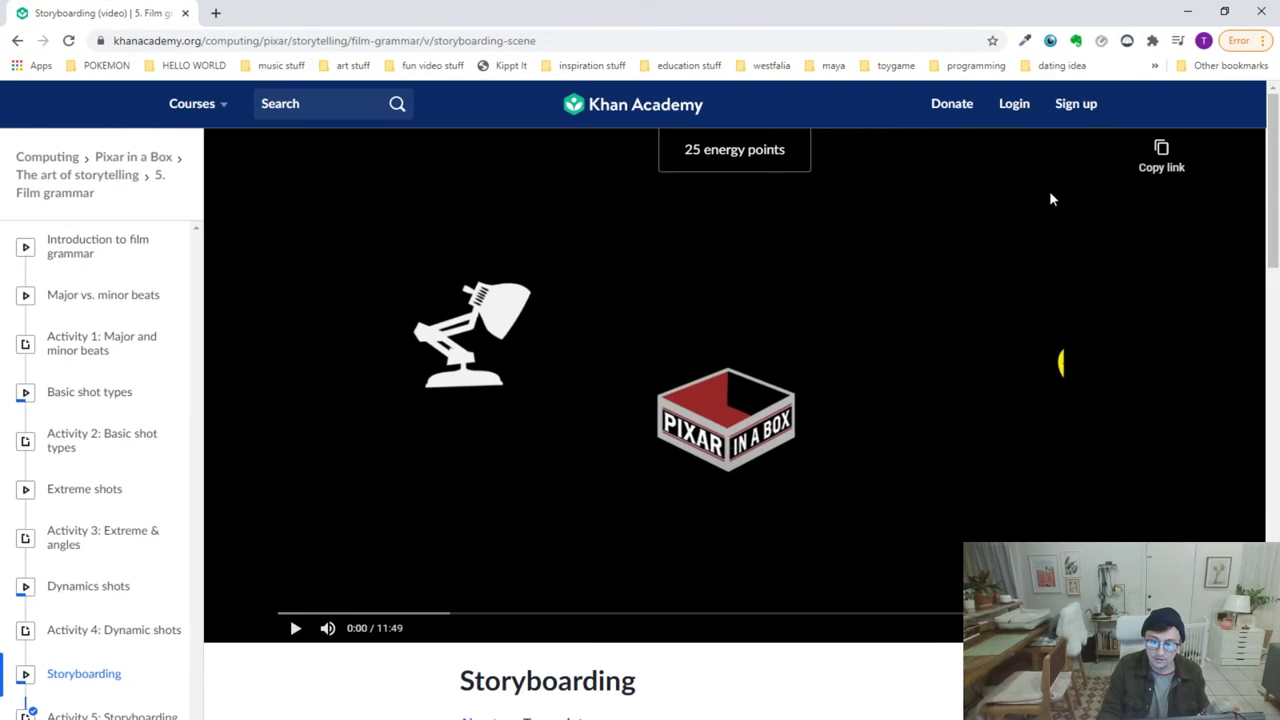
click(295, 630)
click(382, 629)
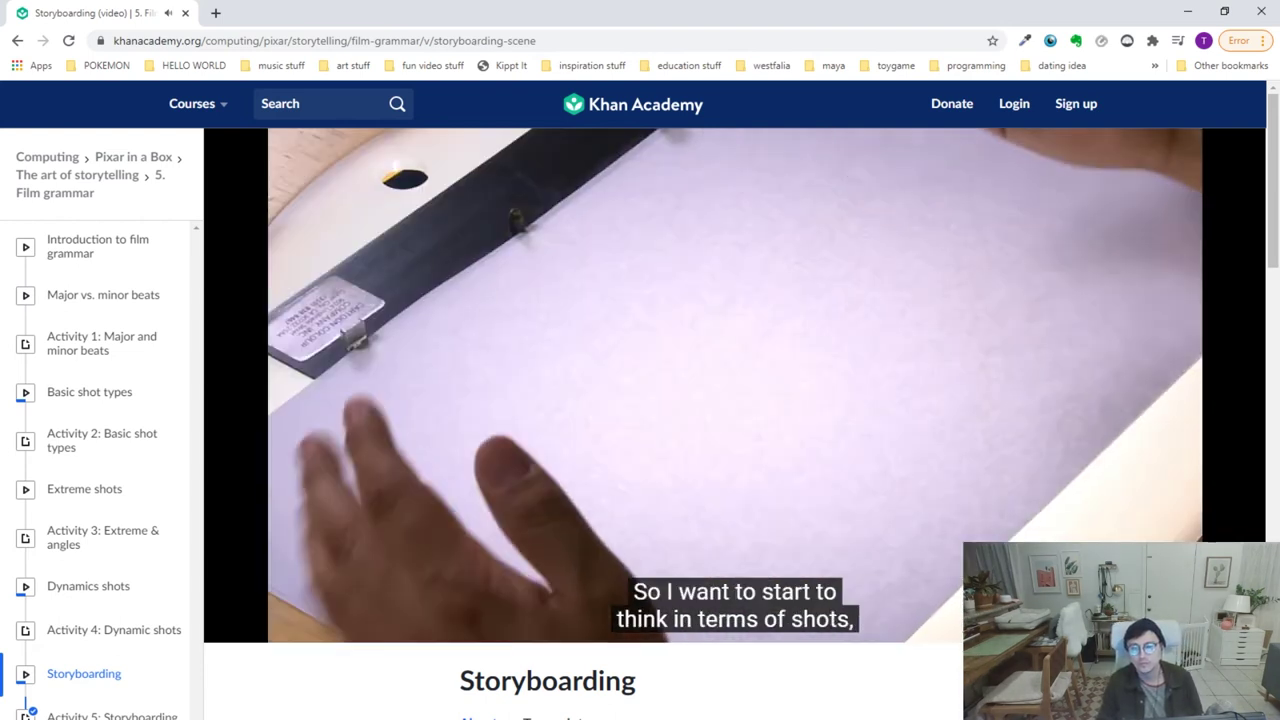
Watch the storyboarding video, pausing to discuss it at 0:44, 1:17 and 1:23 and resuming after each pause
click(440, 562)
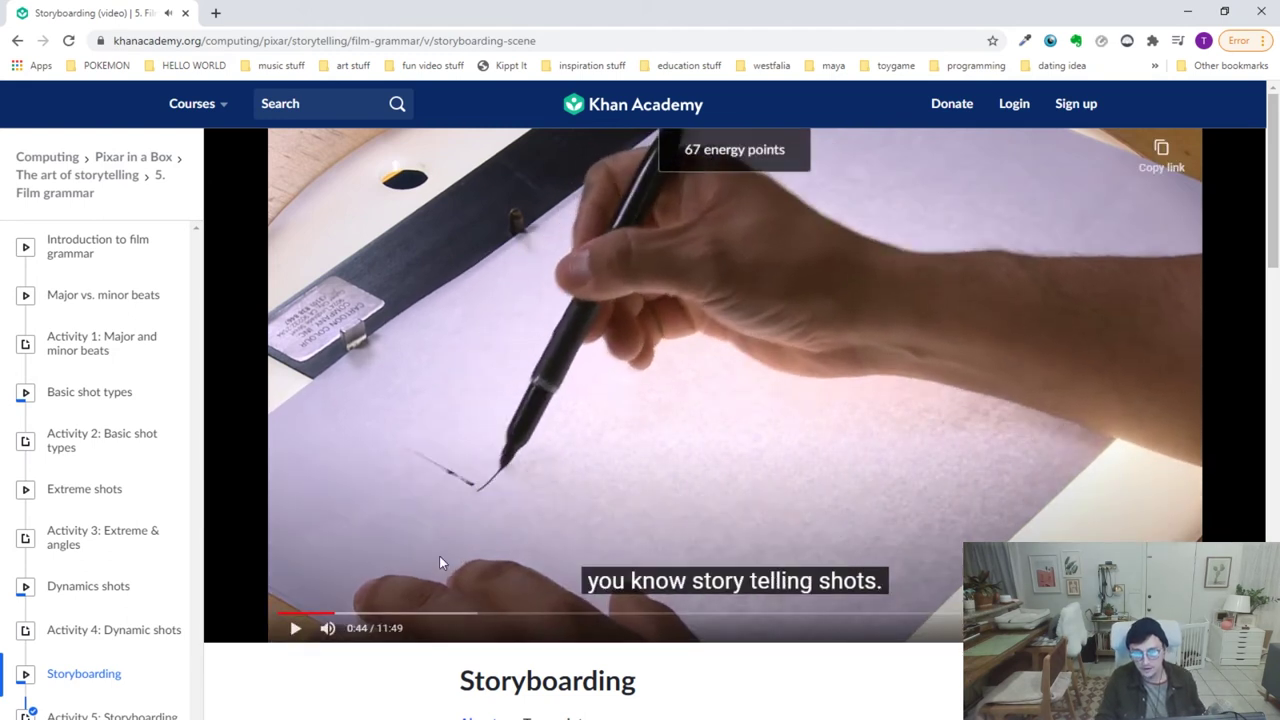
click(439, 562)
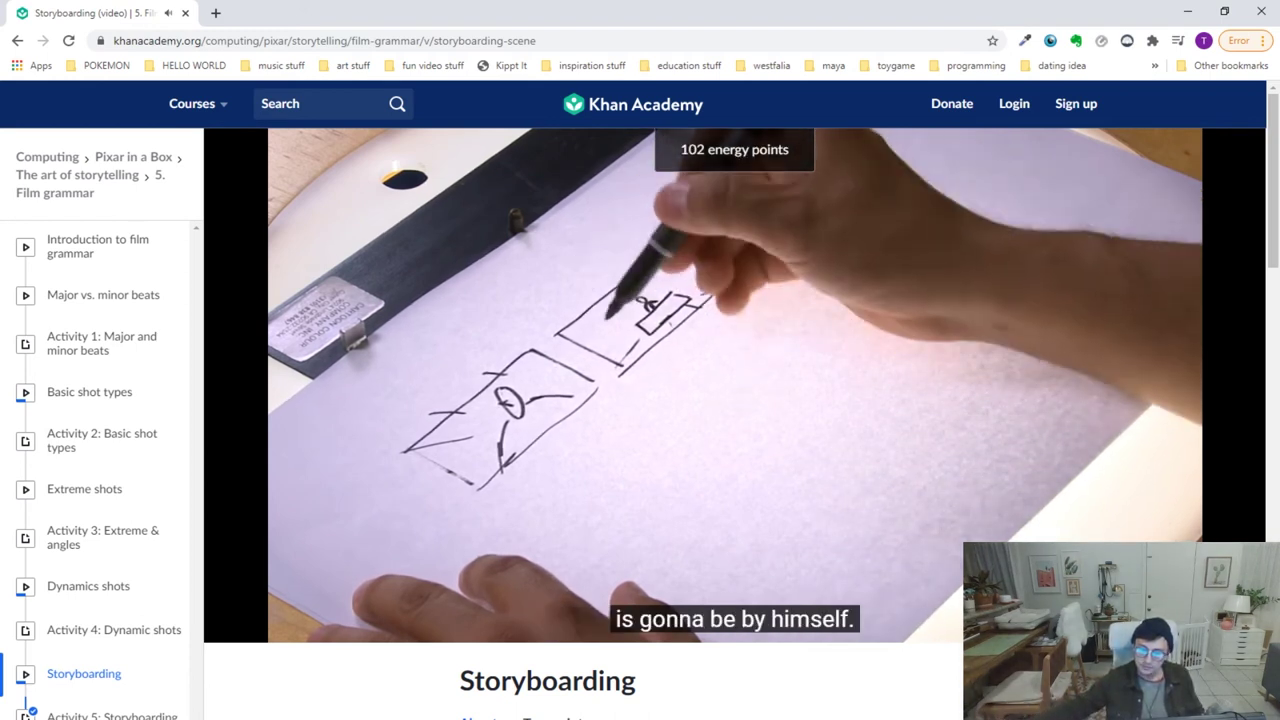
click(439, 556)
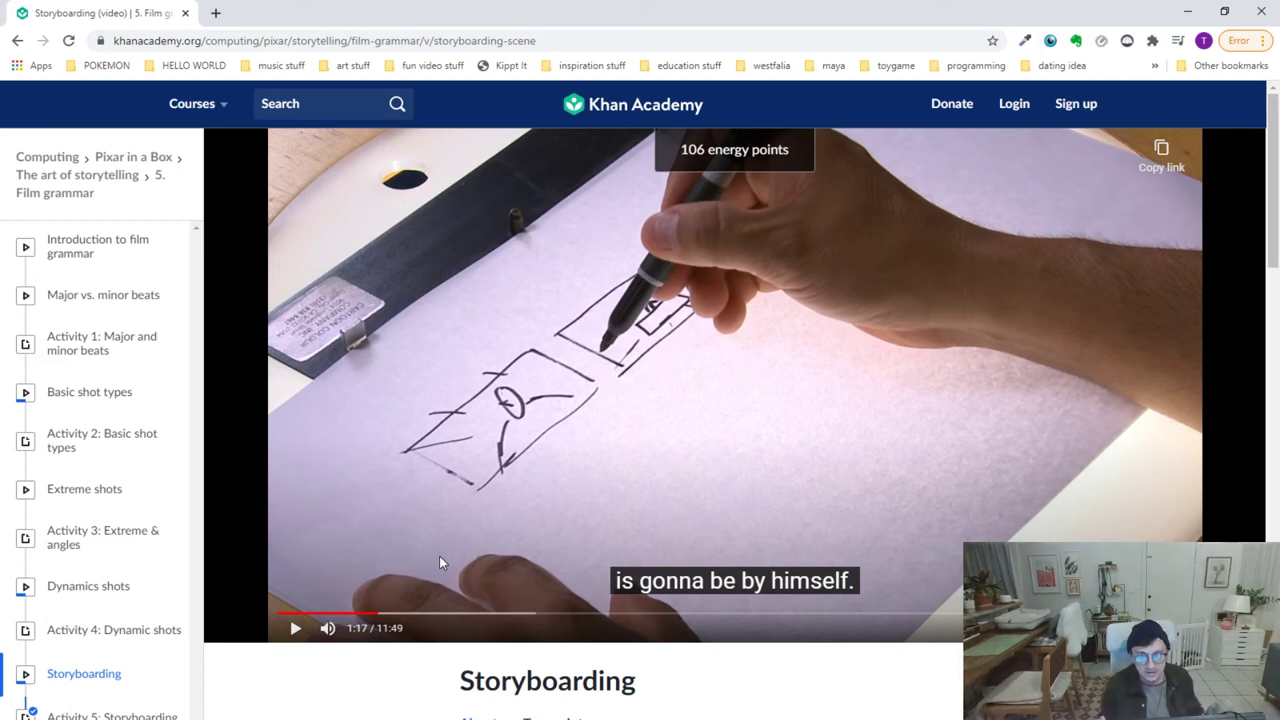
click(439, 556)
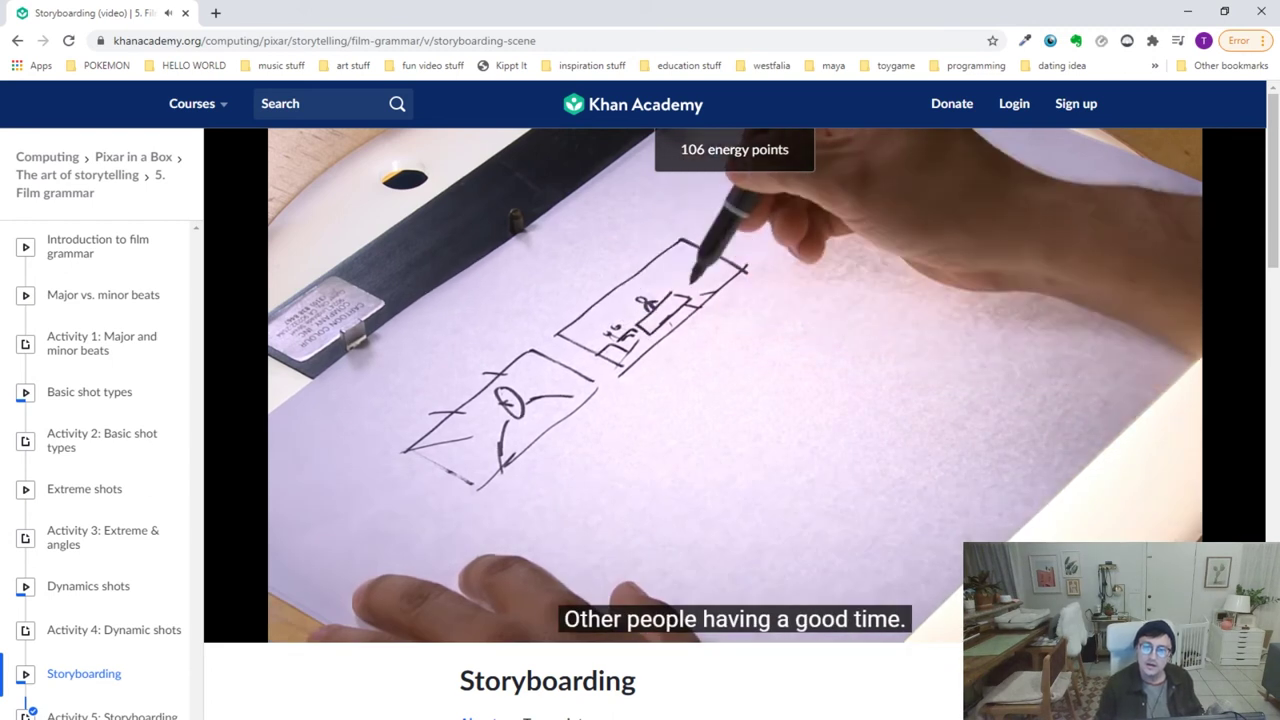
click(439, 556)
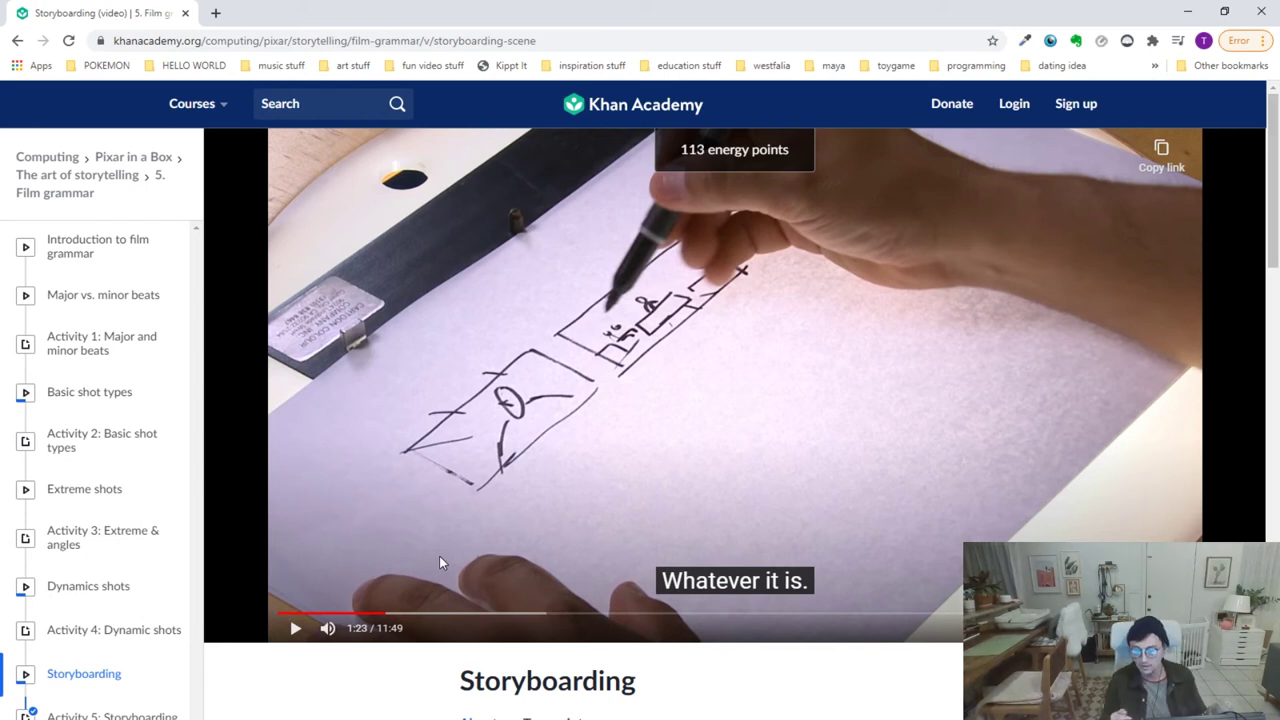
click(439, 556)
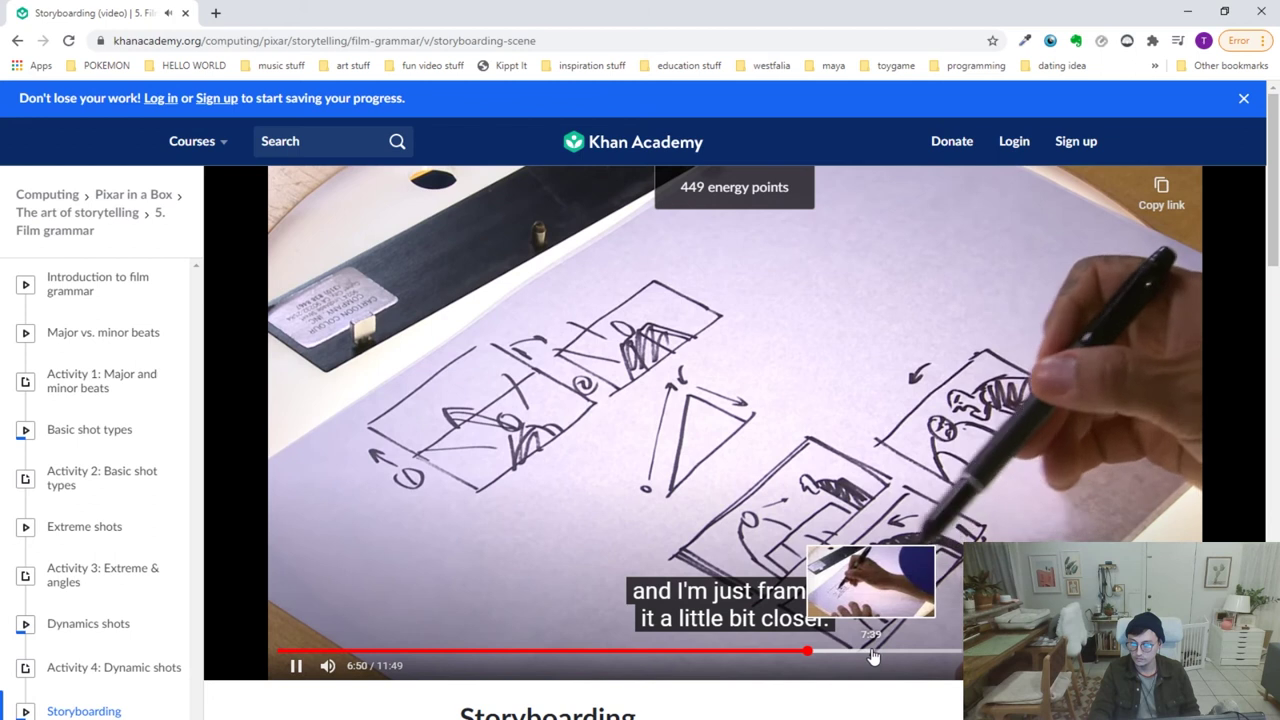
Pause the video, reduce the browser window, and scrub back to 3:59 and forward to 6:11 to review the thumbnails
click(296, 665)
double_click(297, 15)
drag(297, 15, 304, 57)
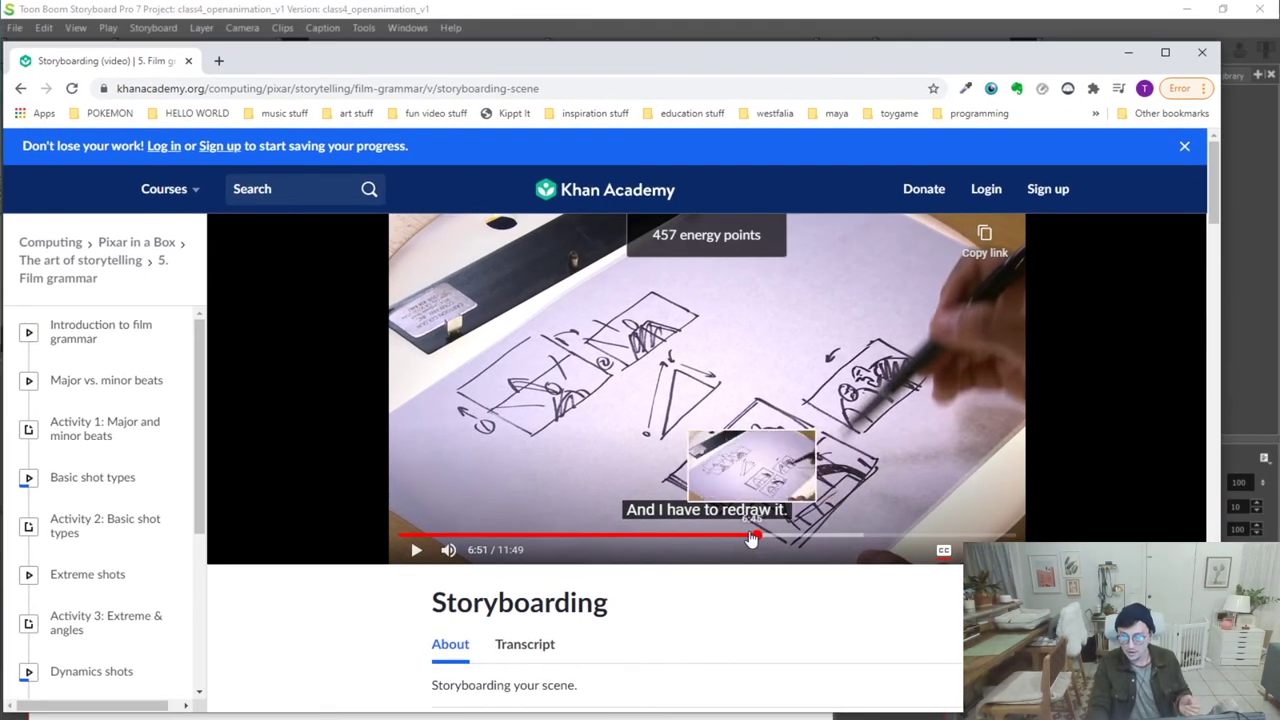
drag(749, 536, 610, 536)
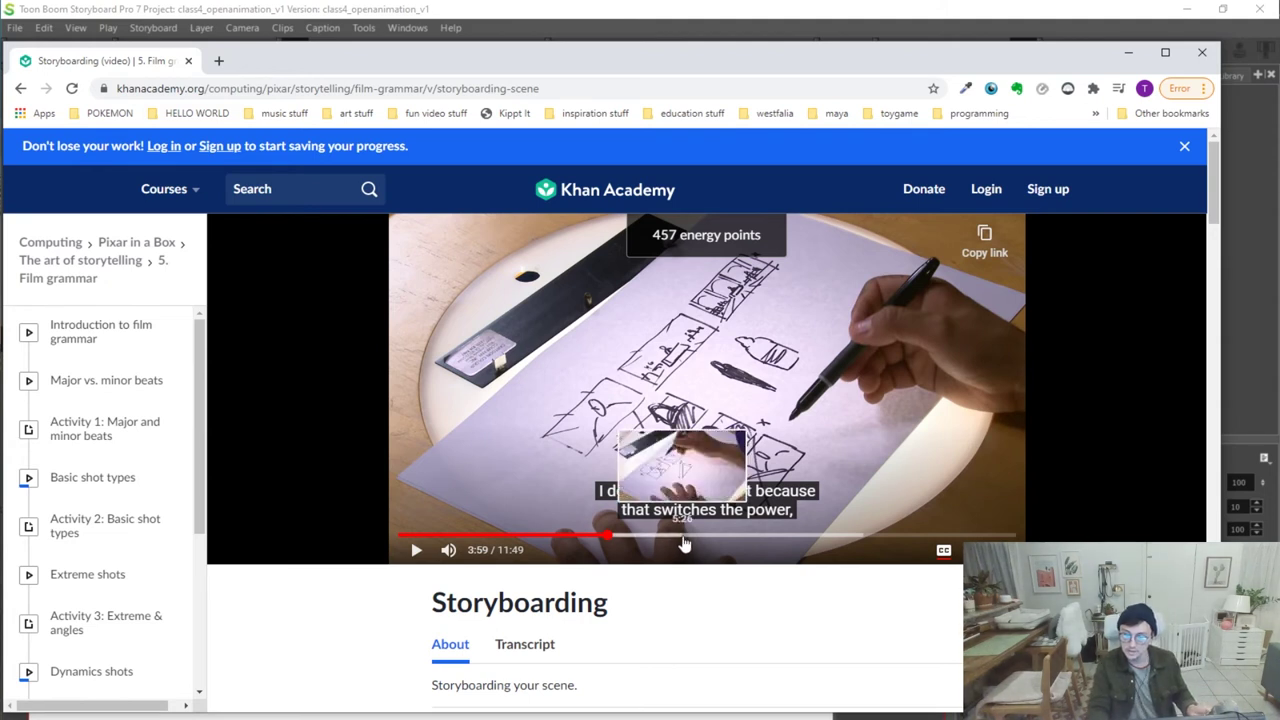
drag(687, 540, 743, 535)
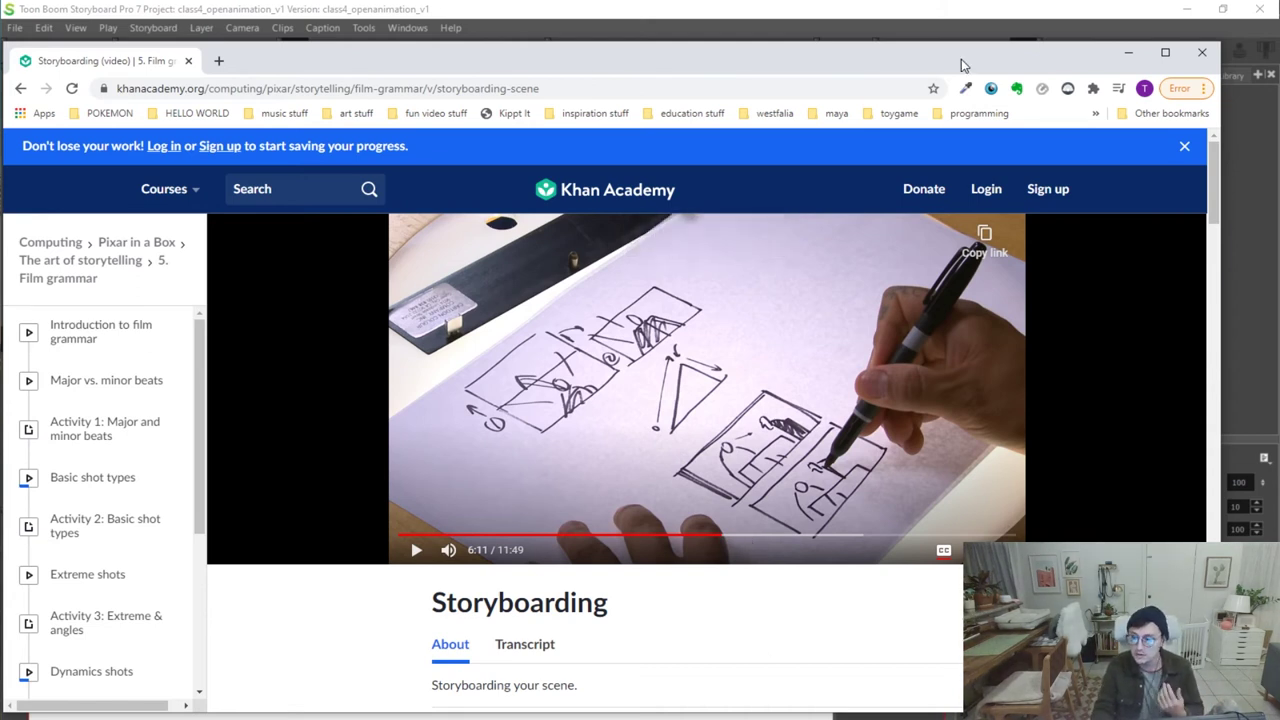
Minimize the browser to return to Storyboard Pro, look through the storyboard and panel settings, and return to the tool properties
click(1128, 52)
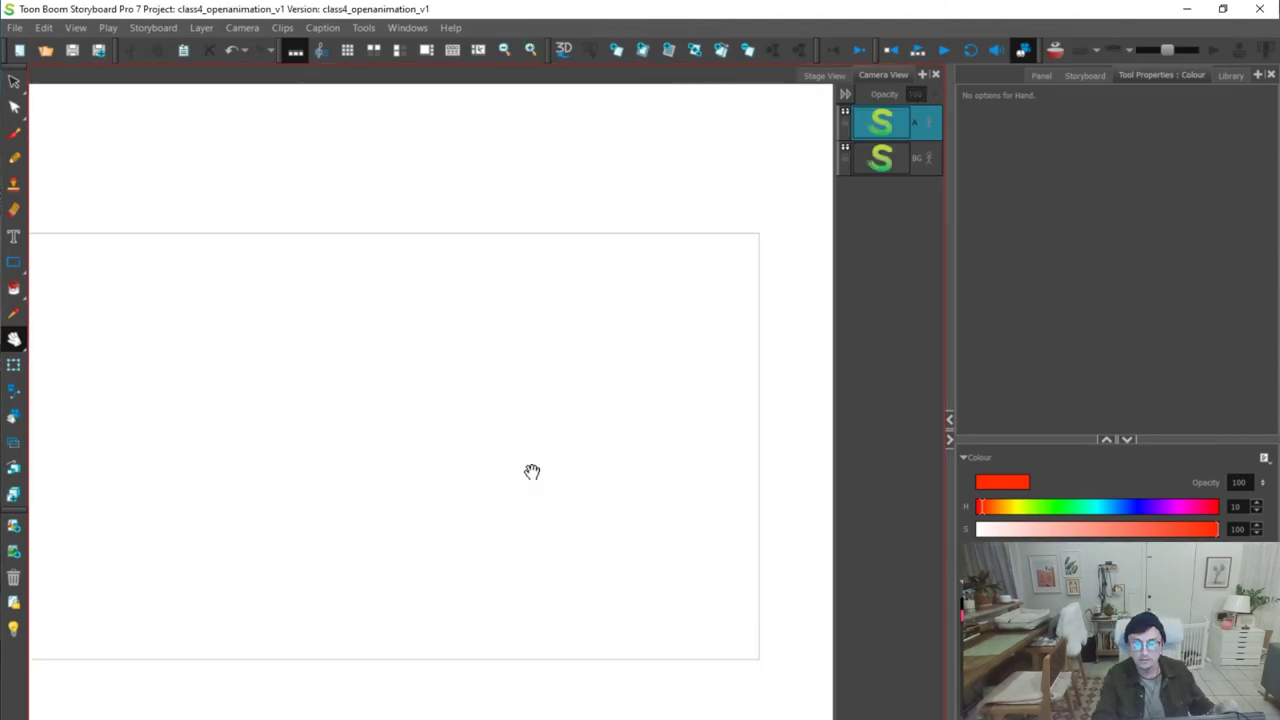
click(1093, 74)
click(1043, 74)
click(1175, 75)
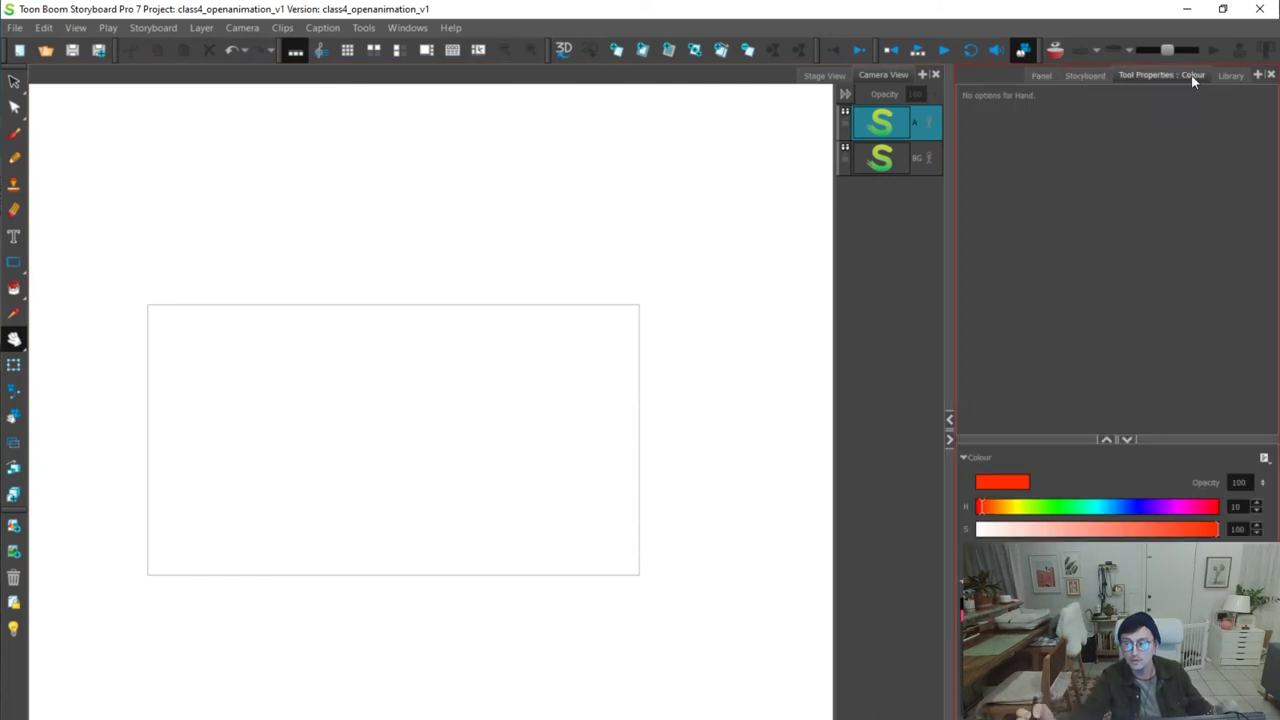
Set up the Brush tool with the Chisel Tip preset, black colour and a maximum size of 99.6
key(alt+b)
click(1004, 308)
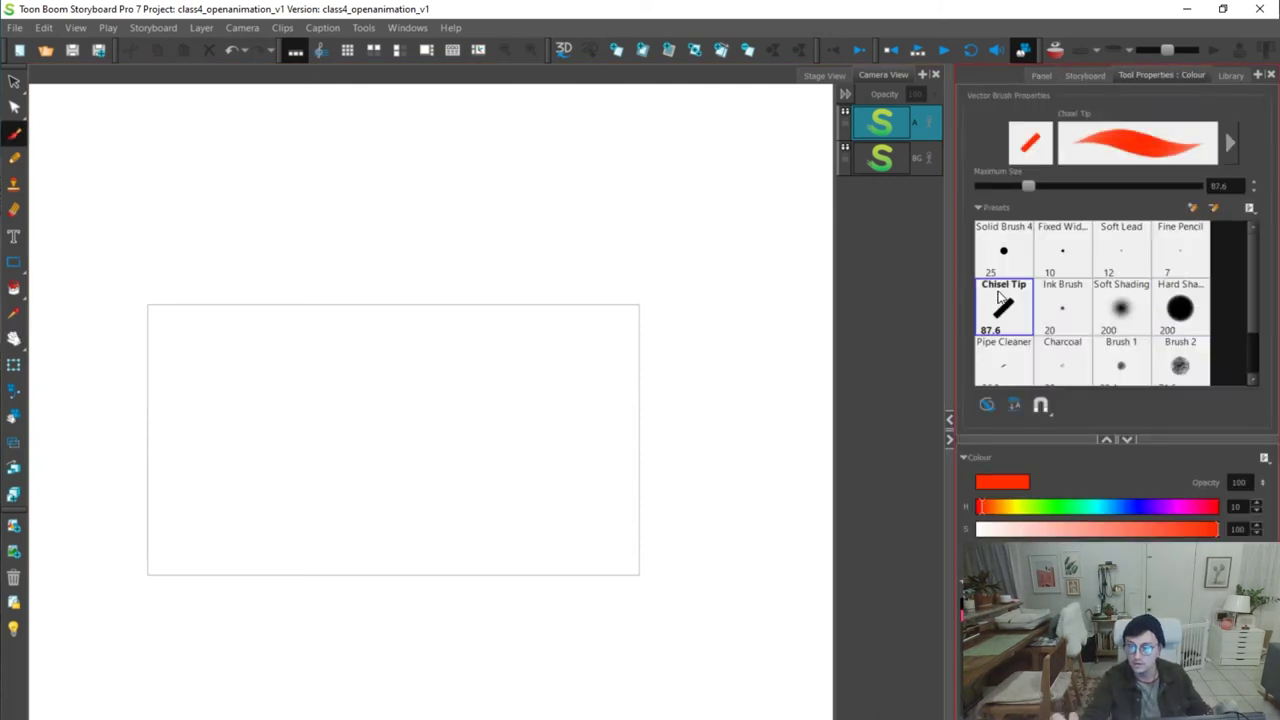
click(963, 603)
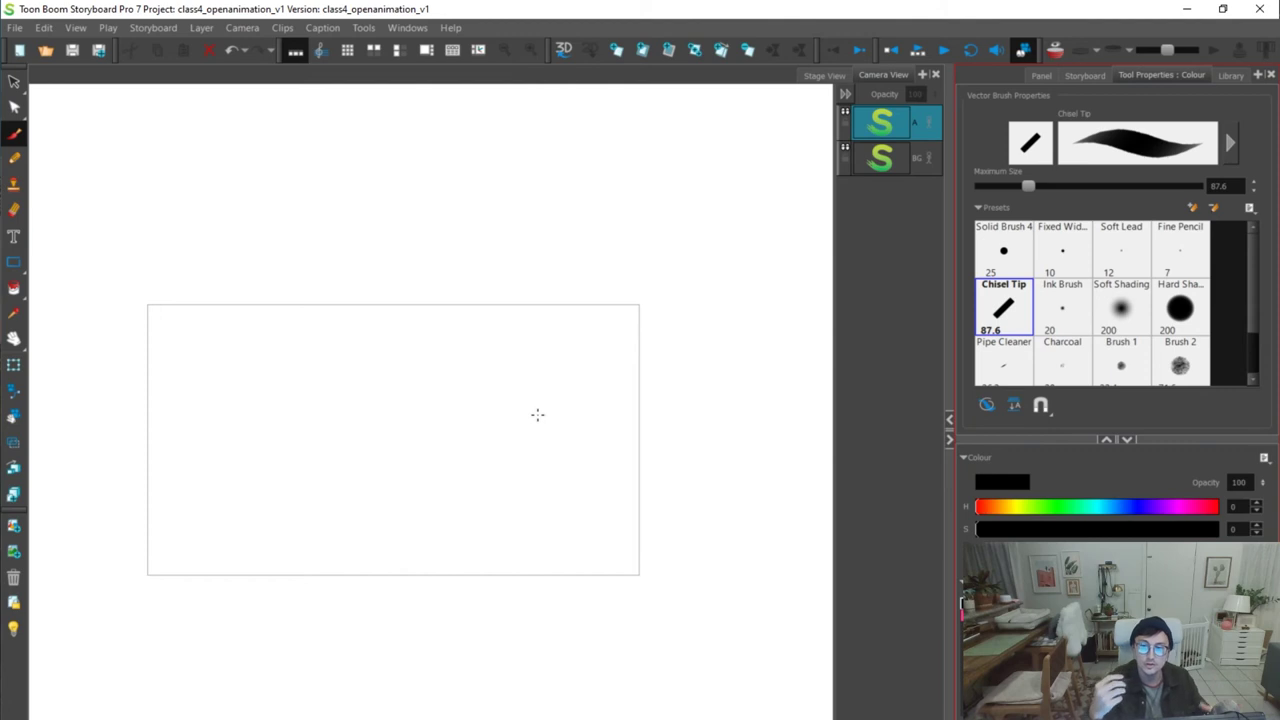
mouse_move(499, 377)
mouse_down()
mouse_move(526, 372)
mouse_move(544, 405)
mouse_up()
key(ctrl+z)
drag(1027, 186, 1034, 186)
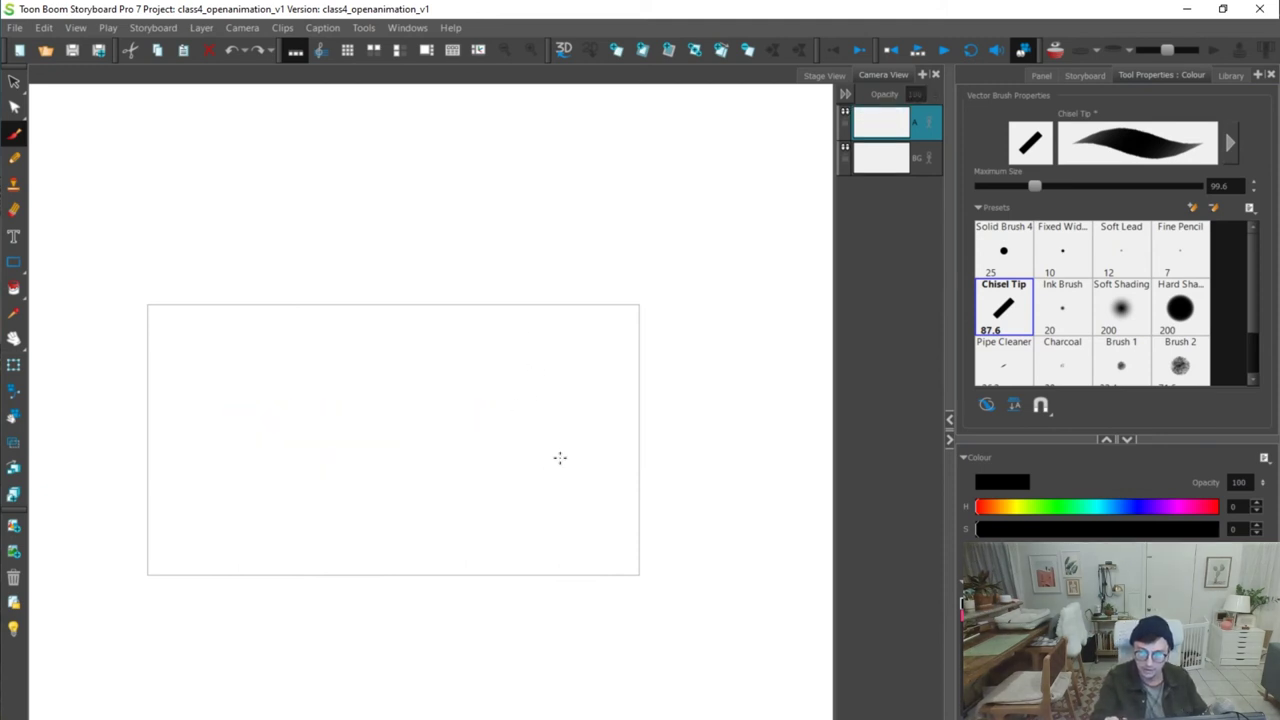
Sketch a small stick figure with a round head in the lower right of the camera frame
mouse_move(553, 477)
mouse_down()
mouse_move(535, 489)
mouse_move(550, 479)
mouse_move(548, 546)
mouse_up()
key(ctrl+z)
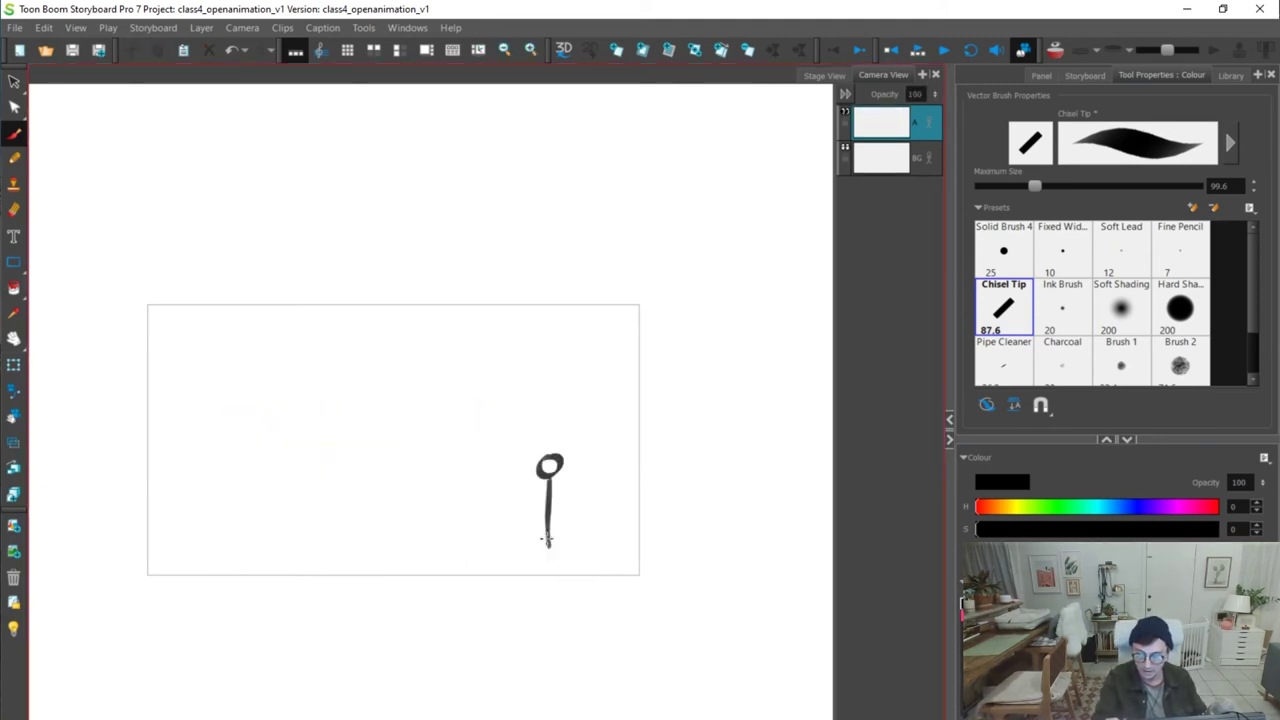
drag(553, 482, 566, 548)
key(ctrl+z)
Sketch overlapping ground lines across the bottom of the frame and thicken the stick figure's body and legs
mouse_move(203, 537)
mouse_down()
mouse_move(478, 535)
mouse_move(567, 550)
mouse_up()
key(ctrl+z)
drag(352, 541, 626, 545)
mouse_move(124, 564)
mouse_down()
mouse_move(256, 548)
mouse_move(412, 568)
mouse_up()
click(323, 565)
drag(442, 548, 609, 566)
drag(532, 548, 731, 552)
drag(630, 549, 694, 549)
mouse_move(156, 570)
mouse_down()
mouse_move(212, 569)
mouse_move(708, 551)
mouse_up()
mouse_move(559, 457)
mouse_down()
mouse_move(545, 458)
mouse_move(558, 470)
mouse_move(550, 550)
mouse_up()
drag(554, 492, 572, 548)
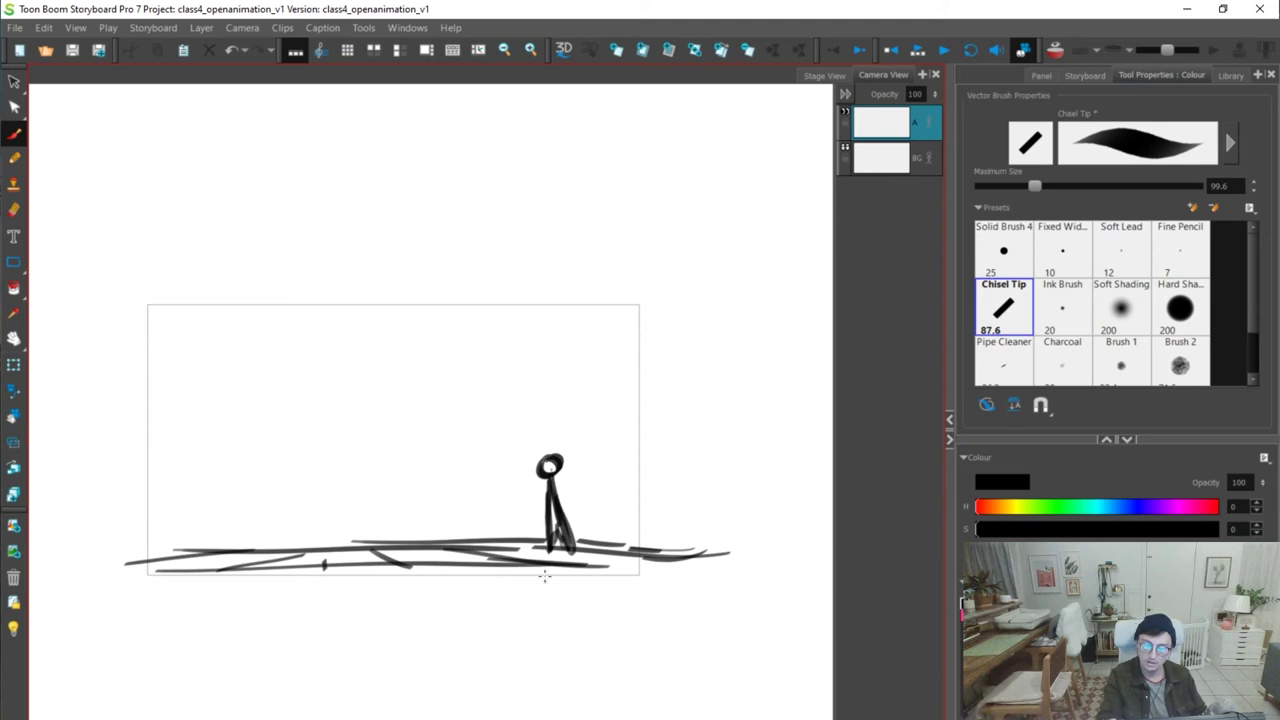
Try a small box sketch on the ground at the left side of the frame and delete it
mouse_move(198, 537)
mouse_down()
mouse_move(251, 538)
mouse_move(209, 552)
mouse_move(242, 555)
mouse_move(184, 536)
mouse_move(268, 540)
mouse_move(203, 553)
mouse_move(229, 527)
mouse_up()
key(ctrl+z)
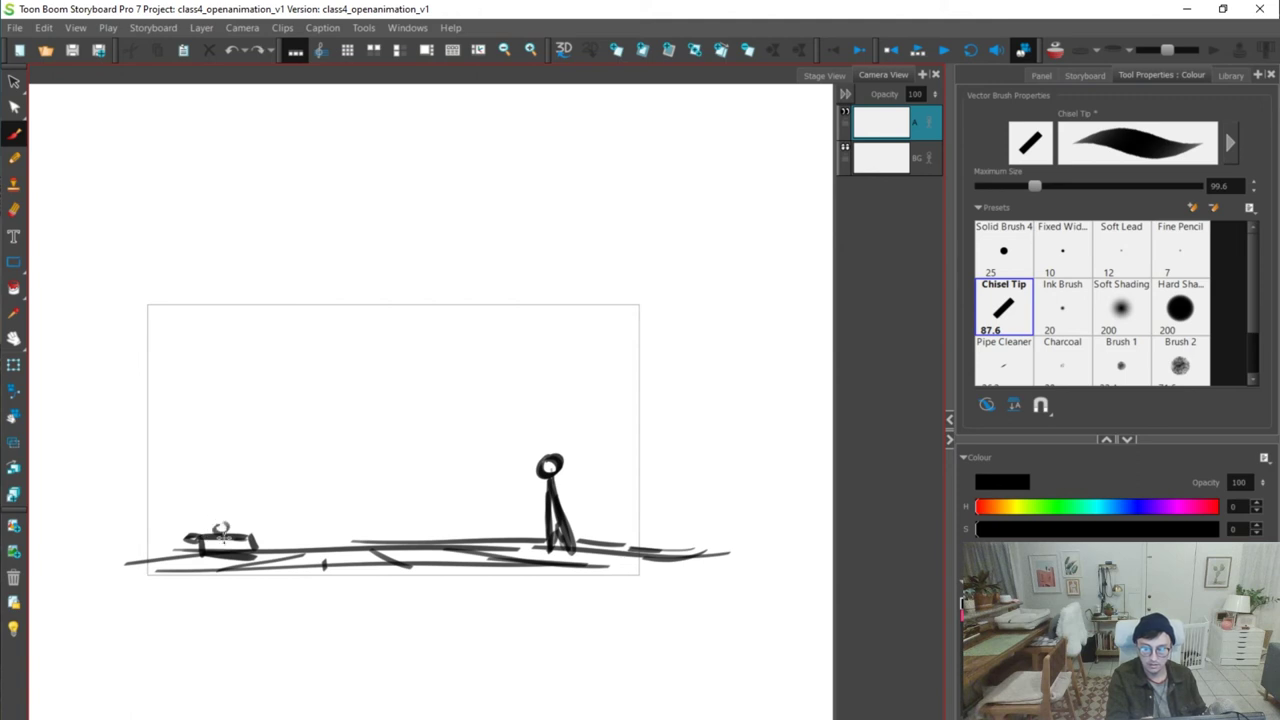
drag(547, 492, 550, 547)
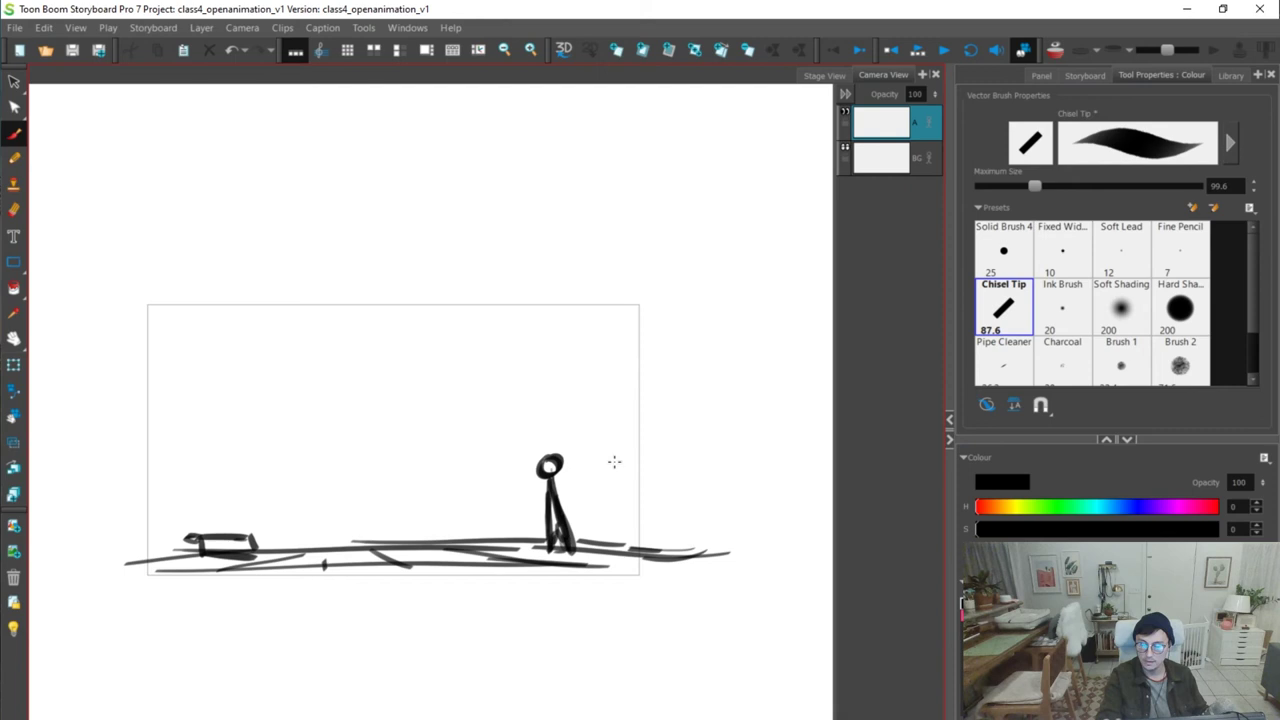
key(alt+s)
mouse_move(262, 530)
mouse_down()
mouse_move(246, 524)
mouse_move(260, 530)
mouse_move(252, 538)
mouse_up()
key(Delete)
key(Delete)
key(alt+b)
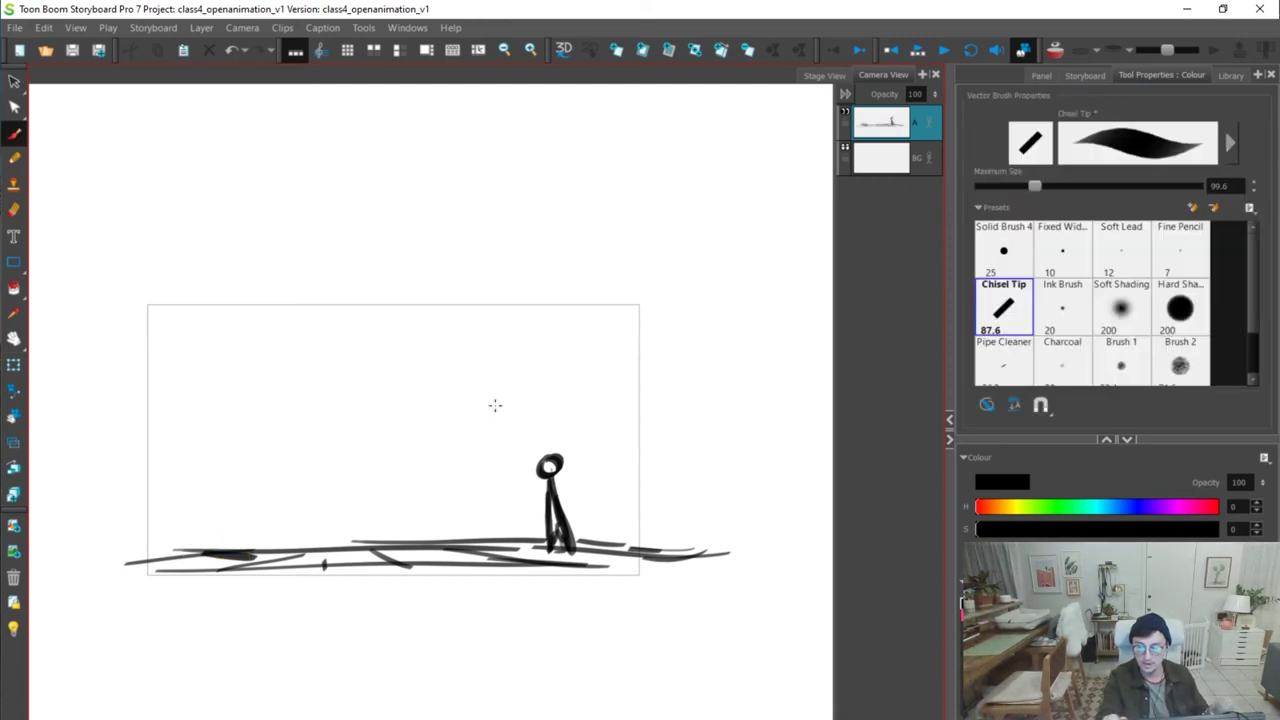
Sketch a doorway outline around the figure, using broken vertical strokes and a top edge near the frame's upper right
drag(512, 366, 512, 462)
key(ctrl+z)
mouse_move(504, 346)
mouse_down()
mouse_move(504, 424)
mouse_move(622, 314)
mouse_up()
key(ctrl+z)
mouse_move(566, 488)
mouse_down()
mouse_move(578, 482)
mouse_move(566, 514)
mouse_up()
drag(555, 306, 505, 313)
drag(504, 444, 504, 486)
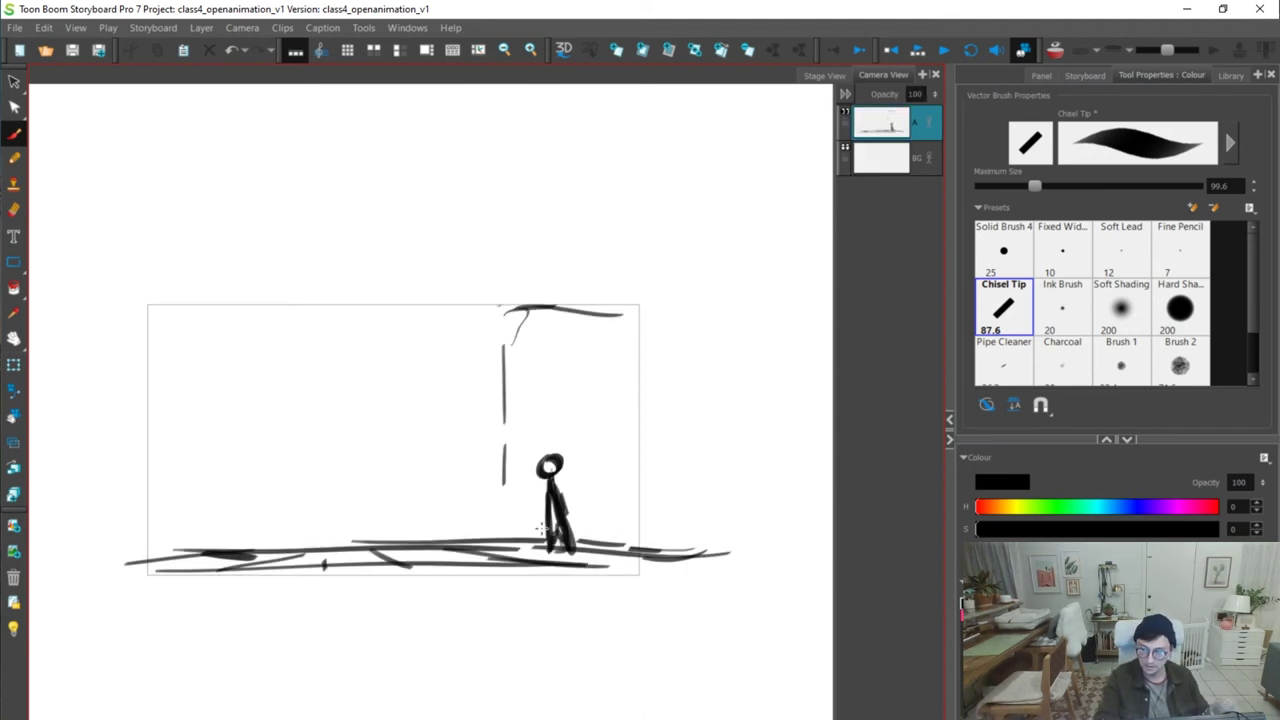
Shift the figure, doorway and ground strokes to the right and redraw a dark box on the ground at left
key(alt+s)
key(ctrl+a)
drag(559, 501, 662, 497)
mouse_move(722, 340)
mouse_down()
mouse_move(697, 314)
mouse_move(717, 477)
mouse_move(566, 494)
mouse_up()
key(alt+b)
mouse_move(280, 538)
mouse_down()
mouse_move(198, 543)
mouse_move(286, 536)
mouse_up()
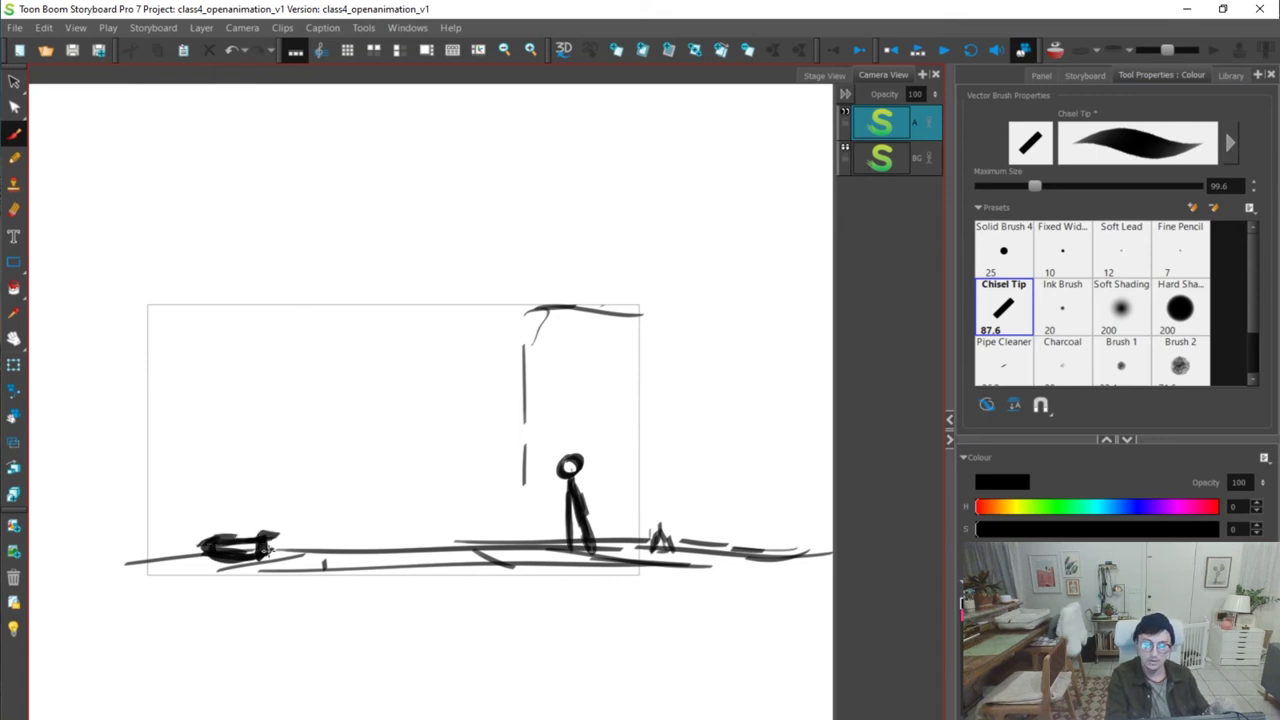
Flip back and forth between neighbouring panels to compare the wide shot with the adjacent panels
key(f)
key(g)
key(g)
key(f)
key(g)
key(f)
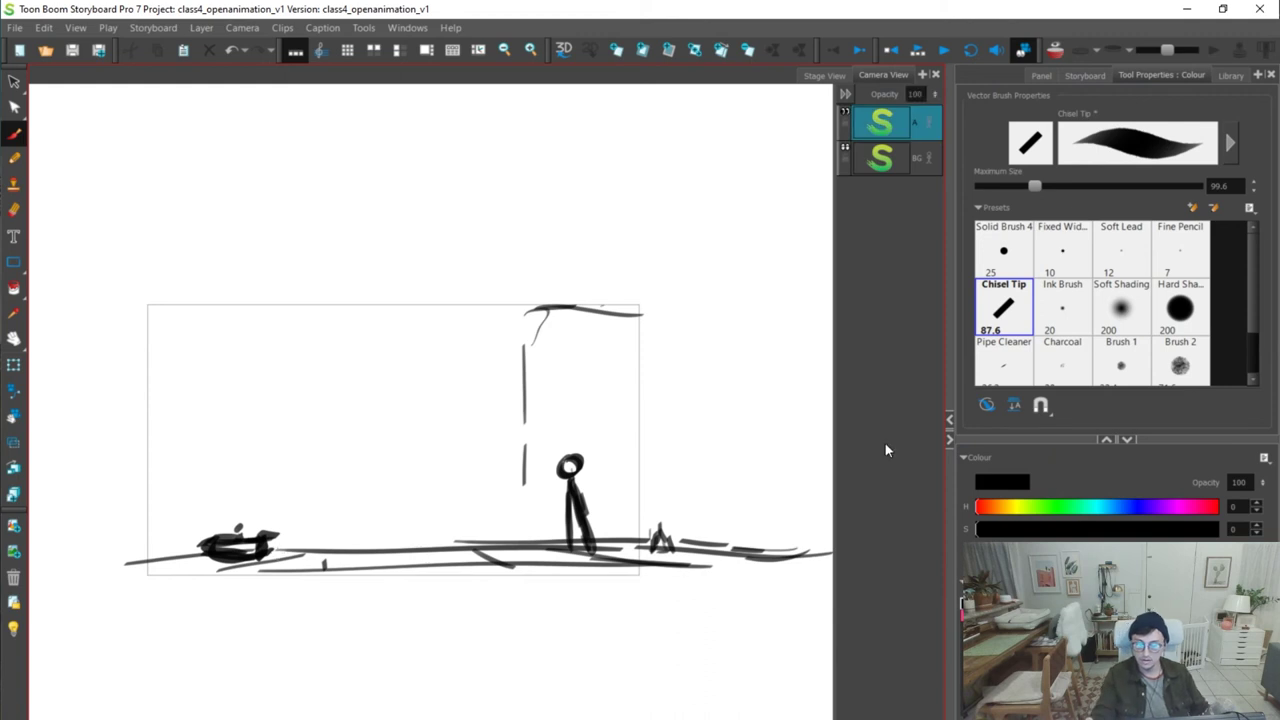
key(f)
key(g)
key(g)
key(f)
Move the figure and doorway slightly to the left, and flip between panels to check the composition
key(alt+s)
mouse_move(558, 258)
mouse_down()
mouse_move(589, 483)
mouse_move(565, 483)
mouse_up()
key(f)
key(g)
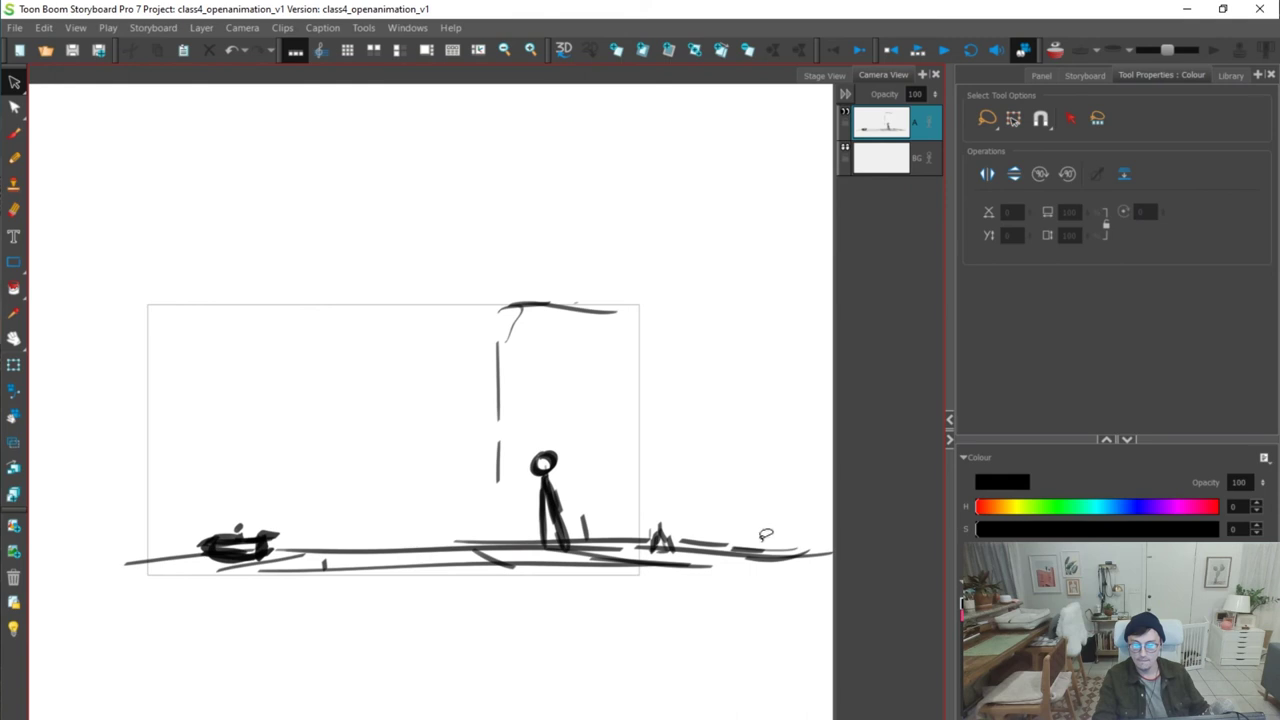
key(f)
key(g)
key(f)
key(f)
key(g)
key(g)
key(g)
On the blank panel, sketch a close-up figure with a large round head and rough body strokes at right
key(alt+b)
mouse_move(434, 391)
mouse_down()
mouse_move(539, 450)
mouse_move(410, 417)
mouse_move(443, 382)
mouse_up()
mouse_move(504, 483)
mouse_down()
mouse_move(521, 481)
mouse_move(603, 551)
mouse_up()
drag(520, 499, 562, 581)
drag(543, 527, 571, 590)
drag(540, 478, 566, 588)
key(ctrl+z)
mouse_move(541, 494)
mouse_down()
mouse_move(570, 573)
mouse_move(524, 572)
mouse_up()
Draw the close-up figure's hair and face, add a body stroke, and sketch a left-pointing arrow beside it
drag(411, 426, 500, 356)
key(ctrl+z)
mouse_move(418, 402)
mouse_down()
mouse_move(526, 363)
mouse_move(551, 408)
mouse_up()
mouse_move(556, 405)
mouse_down()
mouse_move(595, 394)
mouse_move(559, 437)
mouse_up()
mouse_move(550, 439)
mouse_down()
mouse_move(475, 392)
mouse_move(411, 429)
mouse_up()
key(ctrl+z)
mouse_move(488, 401)
mouse_down()
mouse_move(413, 424)
mouse_move(417, 487)
mouse_up()
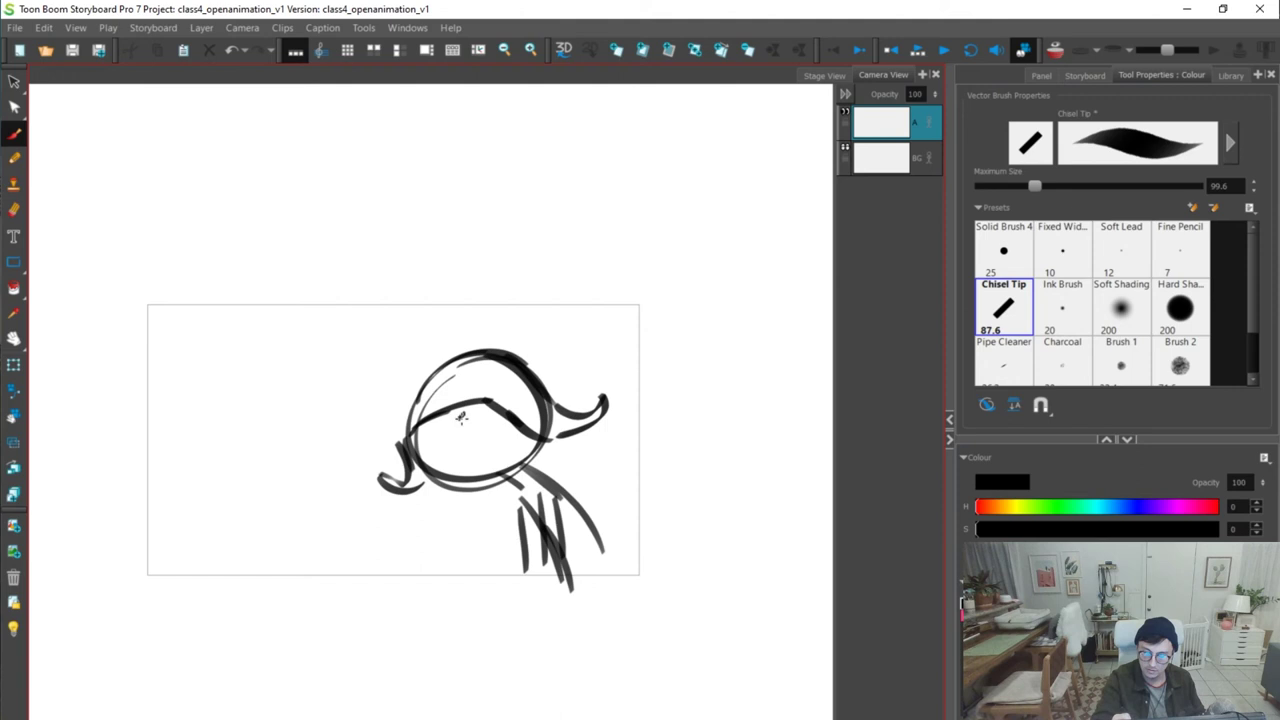
key(ctrl+z)
mouse_move(490, 399)
mouse_down()
mouse_move(428, 429)
mouse_move(444, 422)
mouse_move(430, 427)
mouse_move(459, 446)
mouse_move(491, 439)
mouse_up()
key(ctrl+z)
drag(510, 503, 512, 574)
mouse_move(228, 441)
mouse_down()
mouse_move(293, 437)
mouse_move(248, 467)
mouse_up()
drag(246, 425, 244, 468)
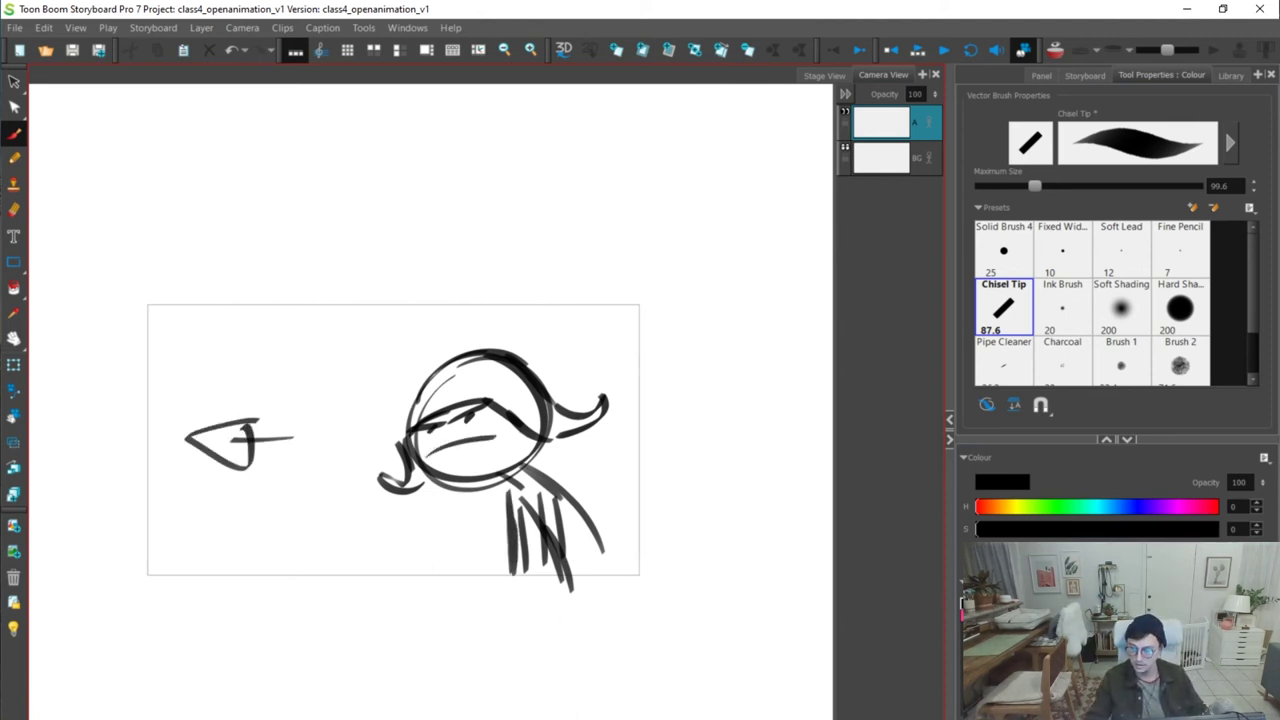
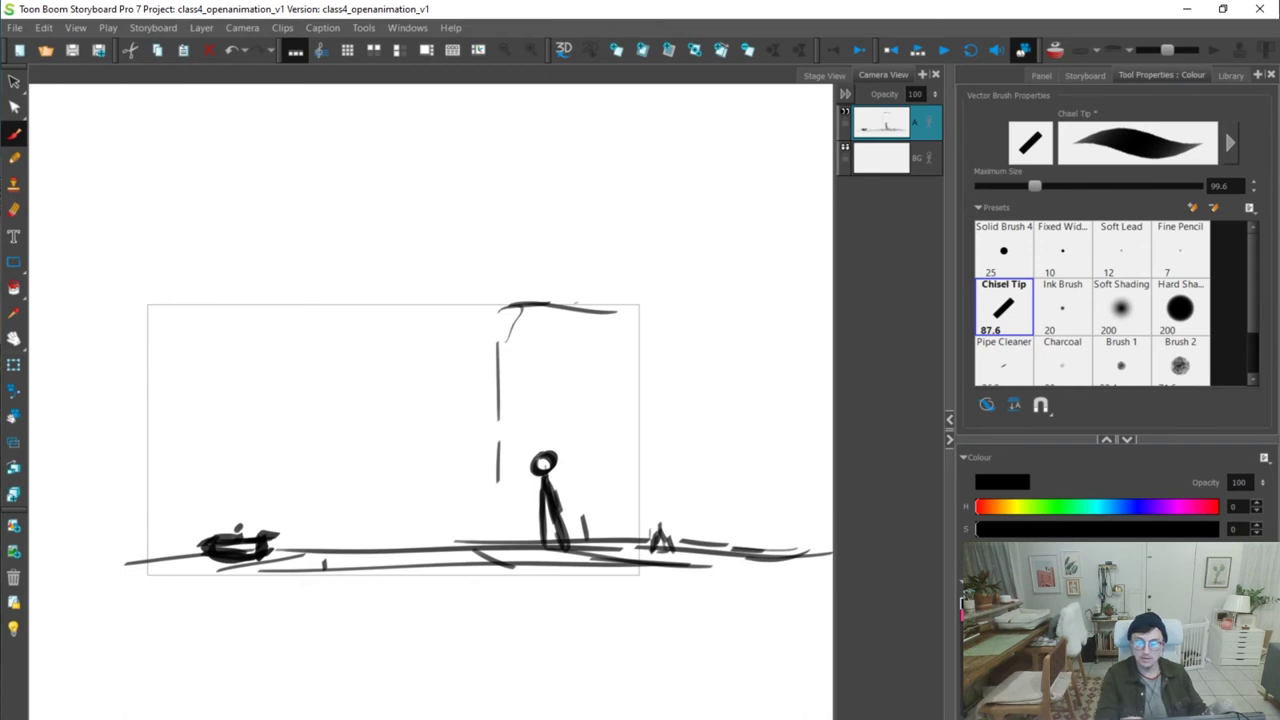
Mark over the box on the ground at the left of the wide-shot panel with a few brush strokes
key(alt+s)
key(alt+b)
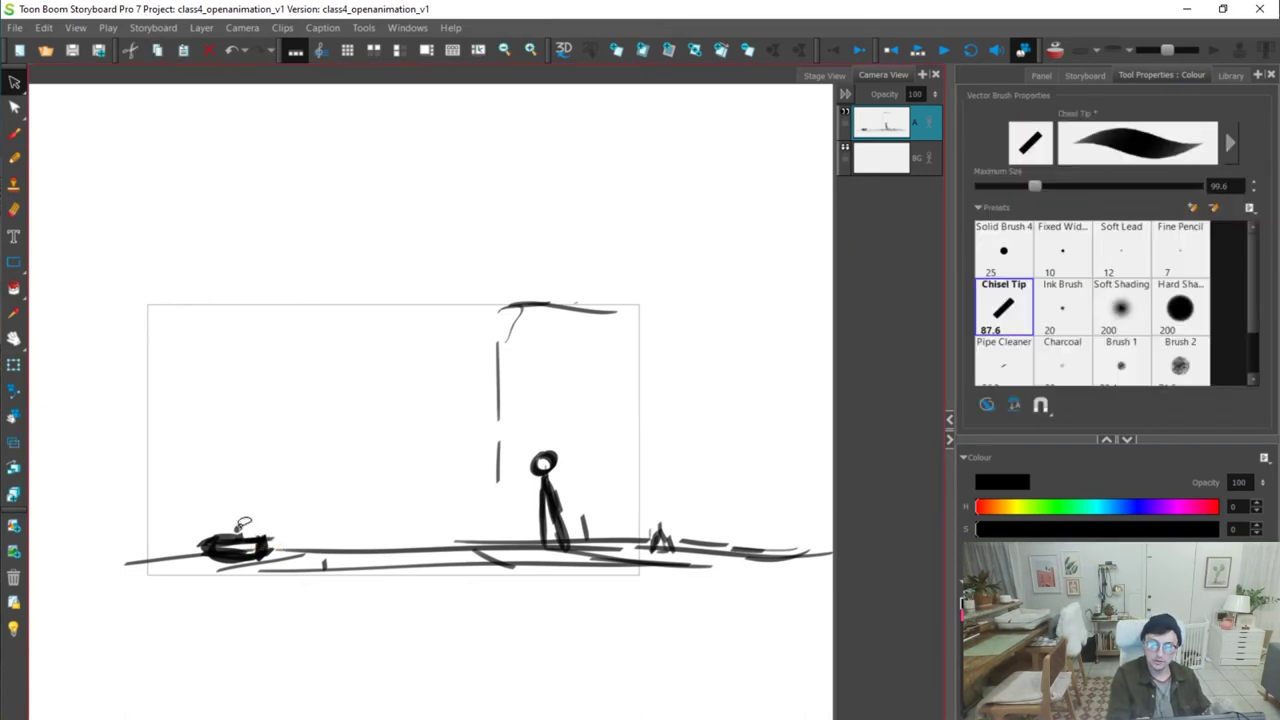
drag(236, 522, 206, 548)
mouse_move(214, 530)
mouse_down()
mouse_move(268, 523)
mouse_move(240, 530)
mouse_move(262, 540)
mouse_move(215, 535)
mouse_move(250, 540)
mouse_up()
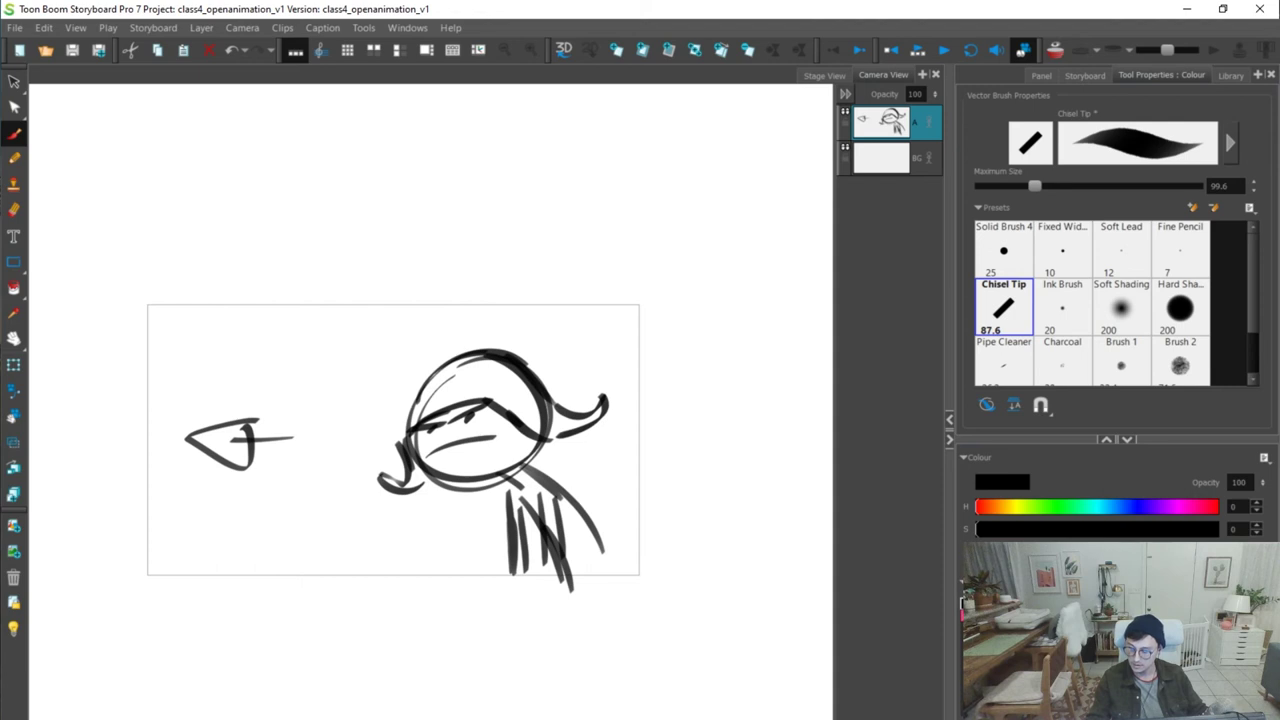
On the next panel, sketch a closed three-dimensional box with a band across its top in the frame's left half
key(Delete)
key(g)
key(f)
key(g)
drag(235, 429, 309, 423)
key(ctrl+z)
drag(223, 423, 357, 380)
key(ctrl+z)
mouse_move(262, 405)
mouse_down()
mouse_move(341, 392)
mouse_move(249, 424)
mouse_move(281, 467)
mouse_move(370, 474)
mouse_up()
key(ctrl+z)
mouse_move(345, 392)
mouse_down()
mouse_move(384, 446)
mouse_move(297, 466)
mouse_up()
mouse_move(303, 400)
mouse_down()
mouse_move(330, 448)
mouse_move(306, 404)
mouse_up()
drag(246, 450, 287, 520)
mouse_move(296, 519)
mouse_down()
mouse_move(389, 489)
mouse_move(374, 490)
mouse_up()
drag(390, 452, 381, 488)
Sketch a large figure with a round head and long body strokes to the right of the box
drag(555, 322, 530, 318)
drag(535, 434, 547, 565)
drag(579, 428, 630, 548)
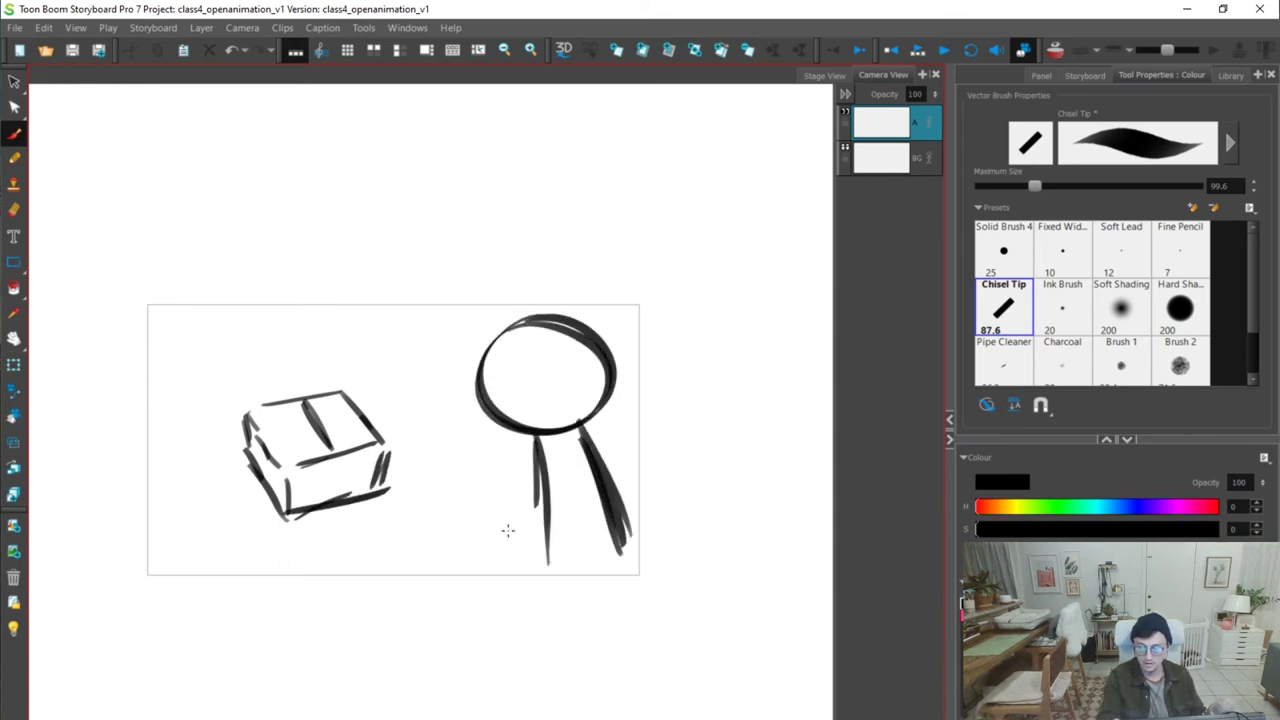
Extend the foreground figure's body edge and fill its round head and body with zigzag hatching
drag(540, 436, 541, 590)
mouse_move(525, 327)
mouse_down()
mouse_move(600, 400)
mouse_move(540, 450)
mouse_move(620, 510)
mouse_move(643, 592)
mouse_up()
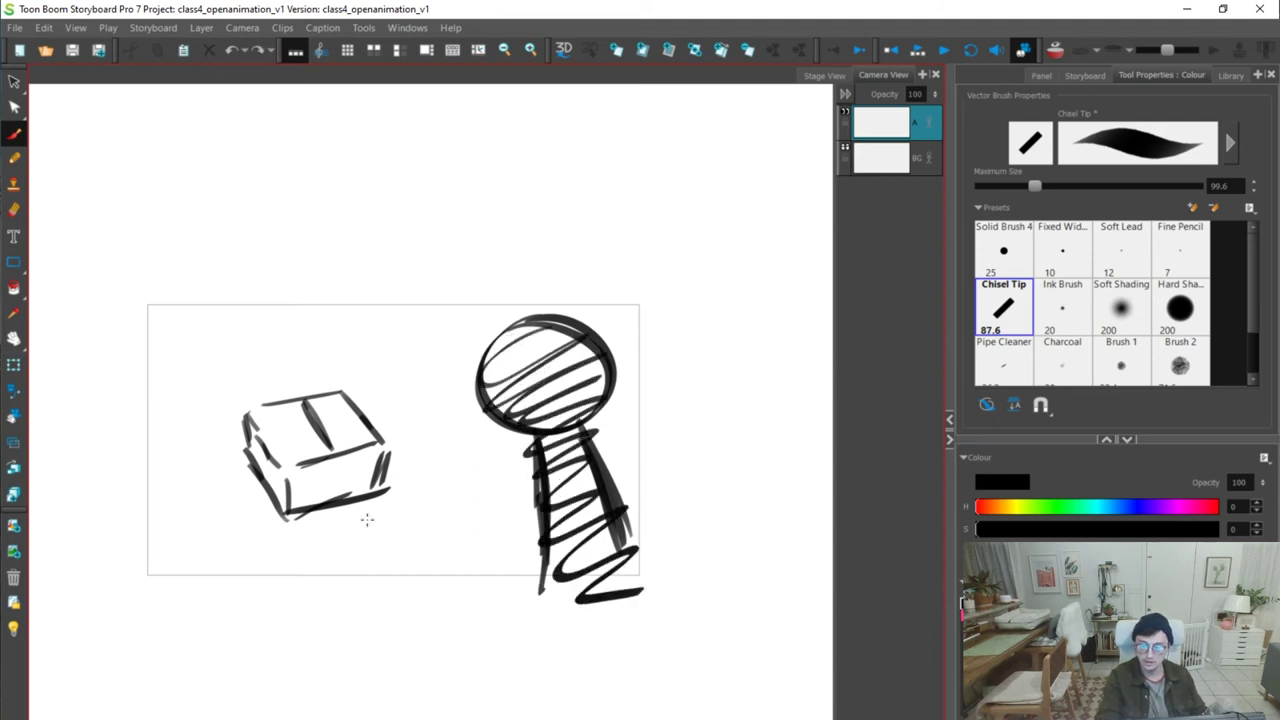
Draw crossing diagonal floor-grid lines around the box to set up the ground perspective
drag(163, 426, 240, 577)
drag(160, 337, 224, 435)
drag(243, 308, 287, 378)
drag(334, 315, 392, 367)
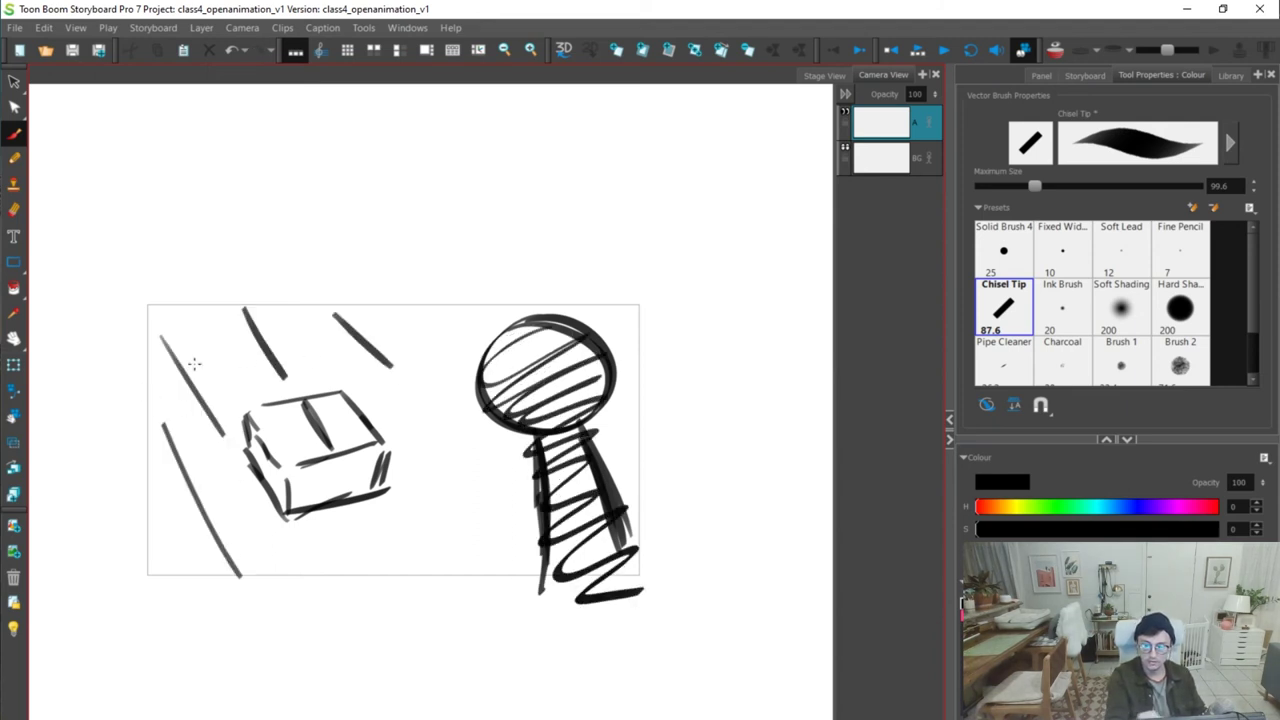
drag(153, 357, 453, 310)
drag(140, 450, 248, 424)
drag(157, 547, 270, 522)
drag(241, 574, 288, 566)
drag(381, 403, 466, 388)
drag(386, 428, 406, 425)
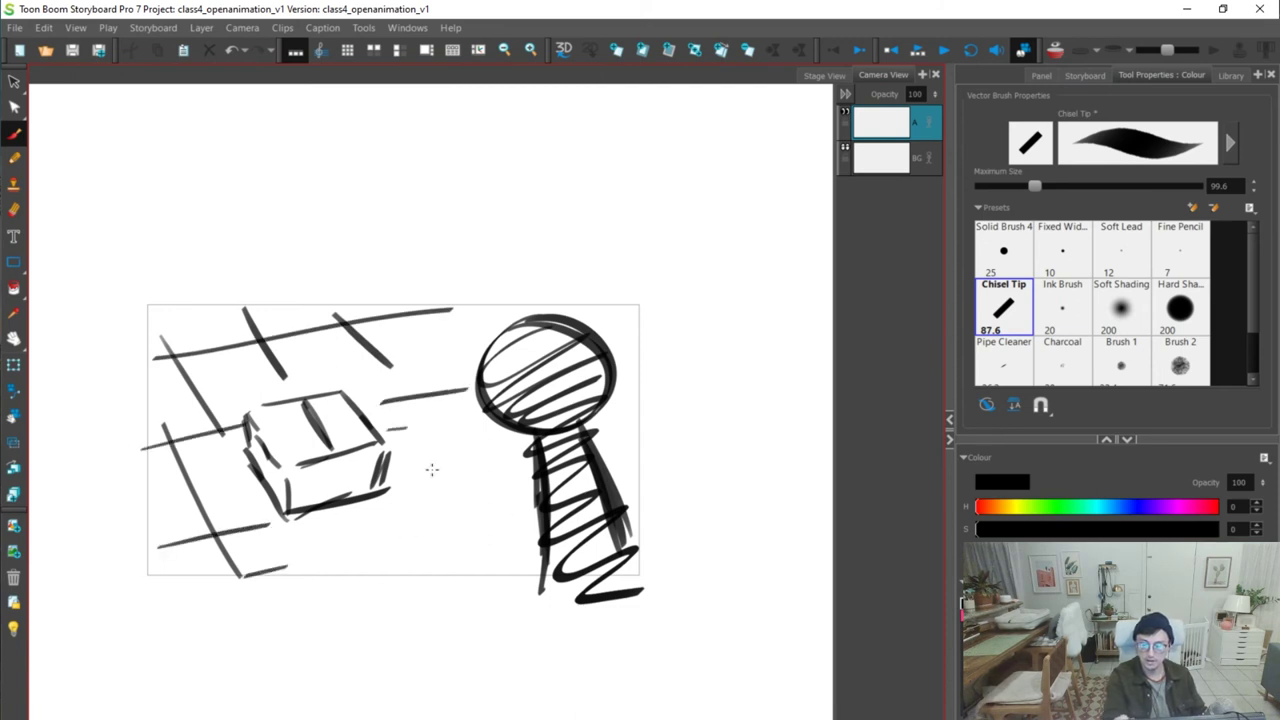
drag(406, 361, 496, 473)
key(ctrl+z)
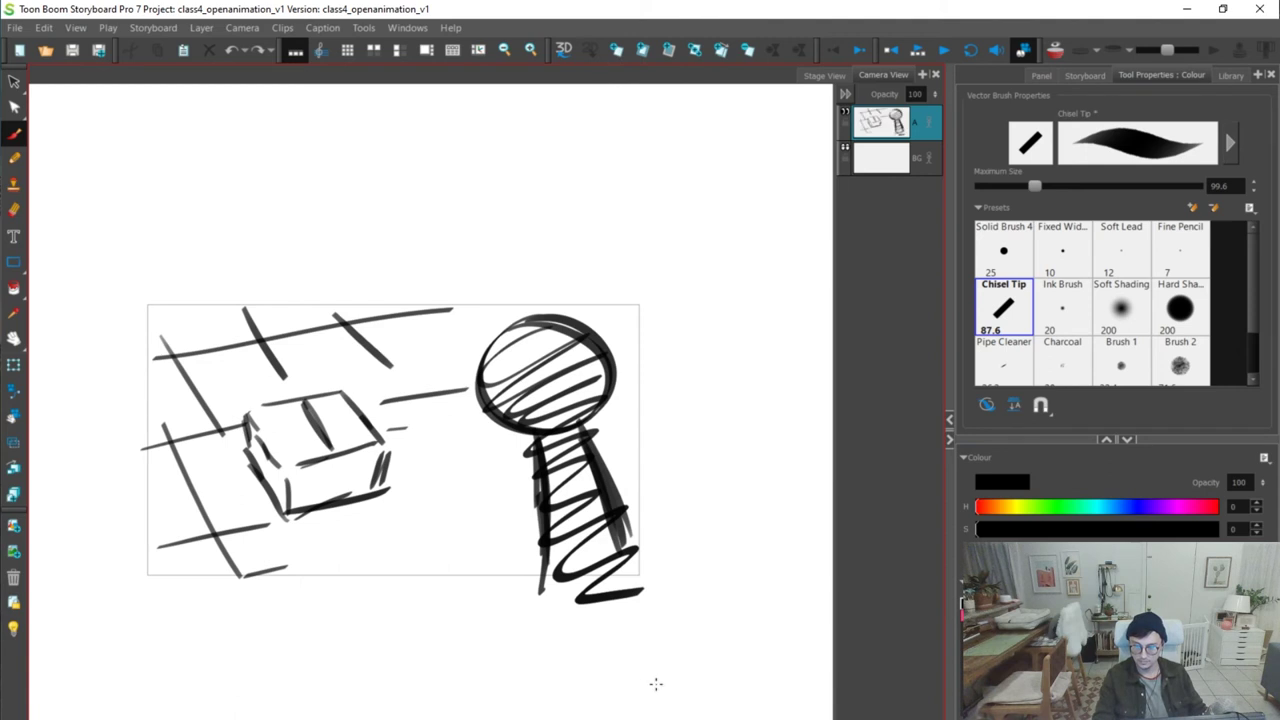
Flip repeatedly between the over-the-shoulder box panel and the girl's face panel to compare their compositions
key(f)
key(f)
key(g)
key(Left)
key(alt+s)
key(Right)
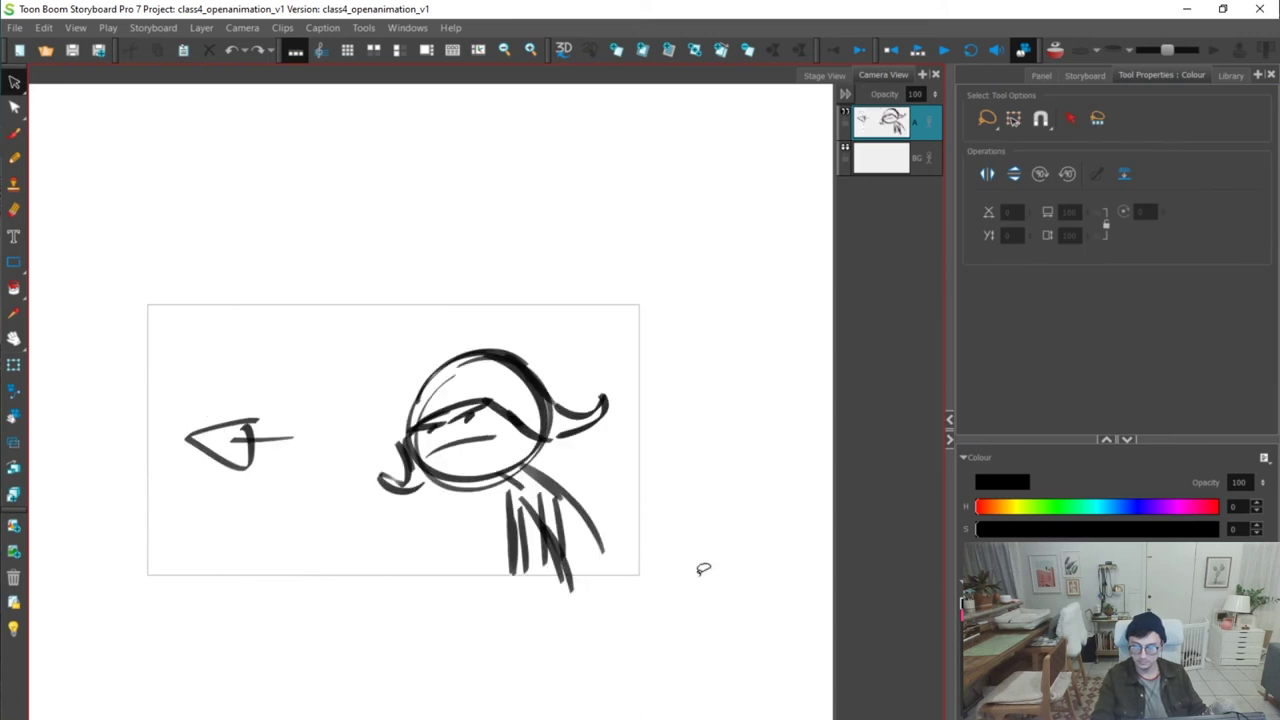
key(Left)
key(Right)
key(Left)
key(Right)
key(Left)
key(Right)
key(Right)
key(Left)
key(Left)
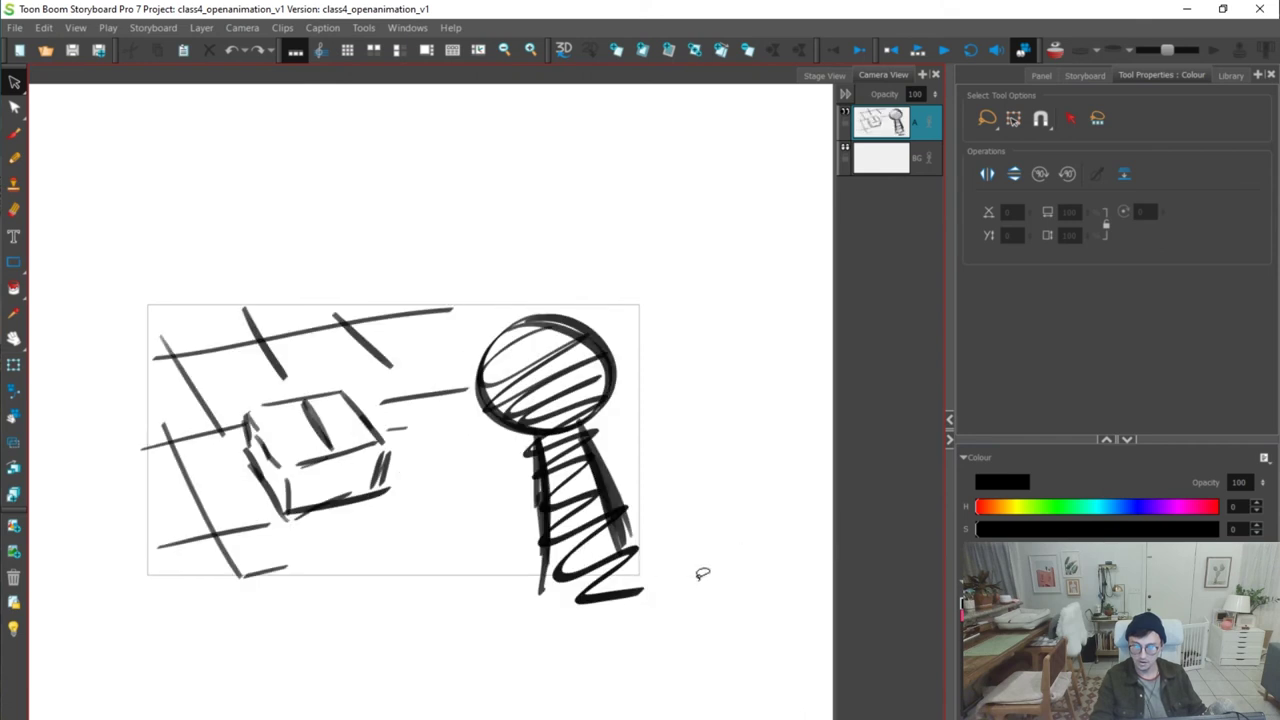
key(Right)
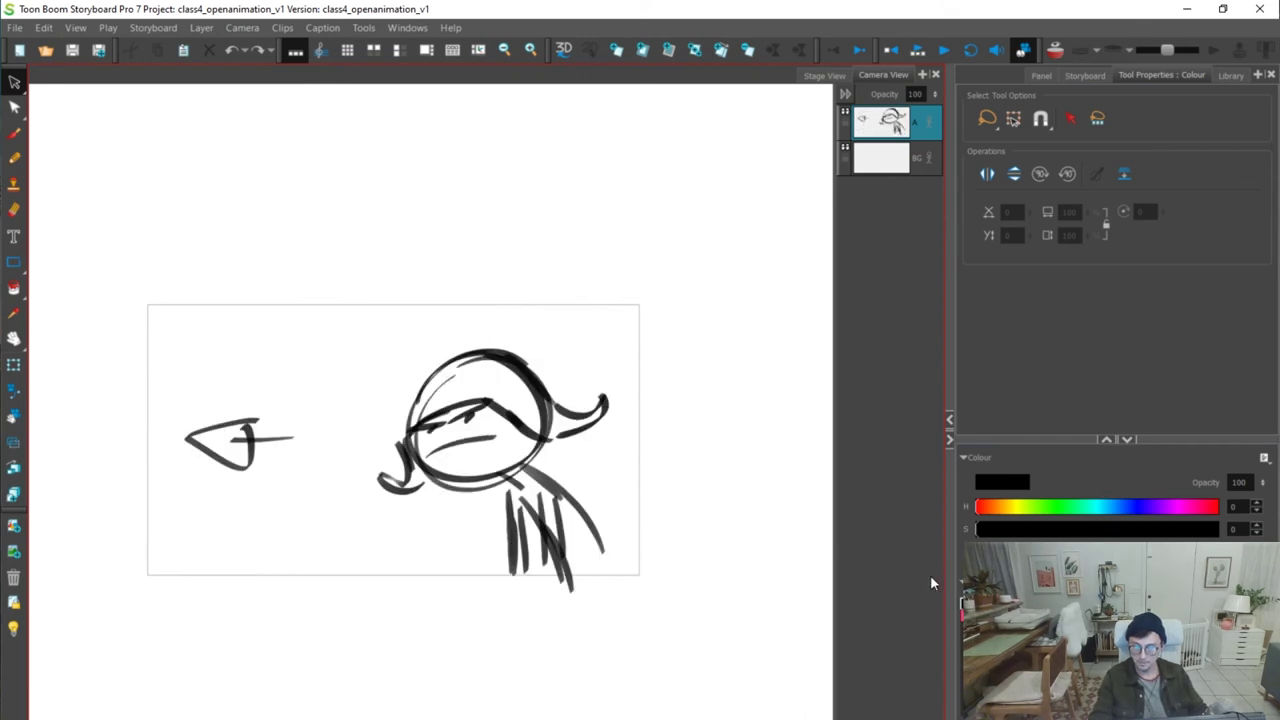
Select the girl's head and torso strokes and nudge them slightly up and to the left
click(1142, 184)
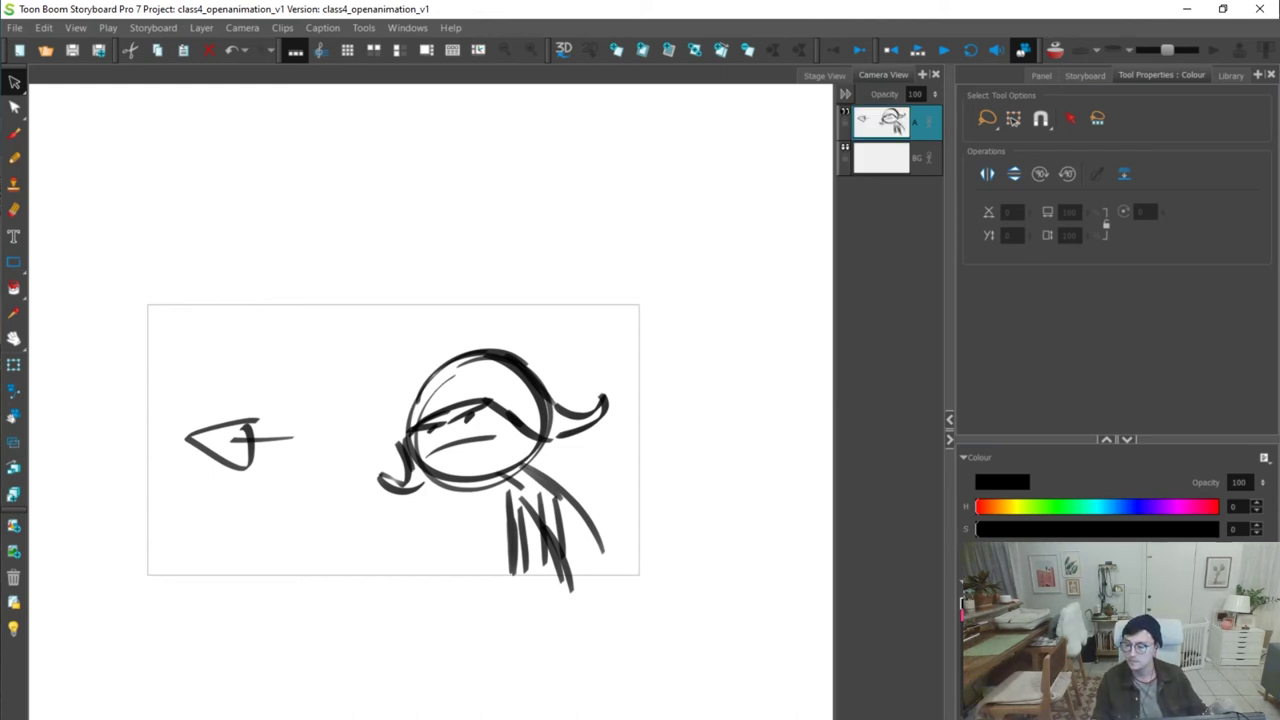
mouse_move(528, 314)
mouse_down()
mouse_move(606, 560)
mouse_move(634, 520)
mouse_up()
mouse_move(490, 326)
mouse_down()
mouse_move(604, 563)
mouse_move(606, 470)
mouse_up()
drag(536, 440, 530, 434)
key(Escape)
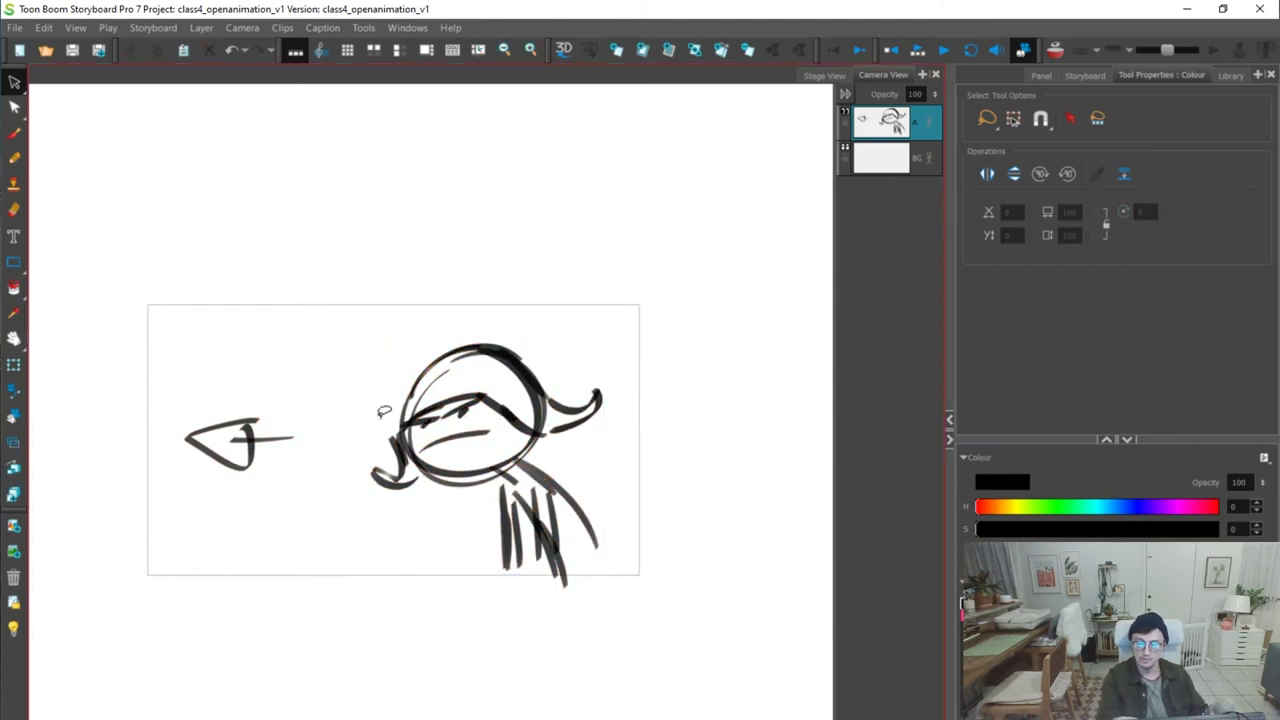
Replace the pointed sketch beside the girl with a row of short strokes near the frame's lower edge
drag(300, 400, 316, 537)
key(Delete)
key(alt+b)
drag(218, 508, 247, 550)
drag(284, 511, 282, 542)
mouse_move(330, 522)
mouse_down()
mouse_move(324, 552)
mouse_move(342, 556)
mouse_up()
In a duplicate of the face panel, shift the drawing upwards to leave room for the girl's legs
key(alt+s)
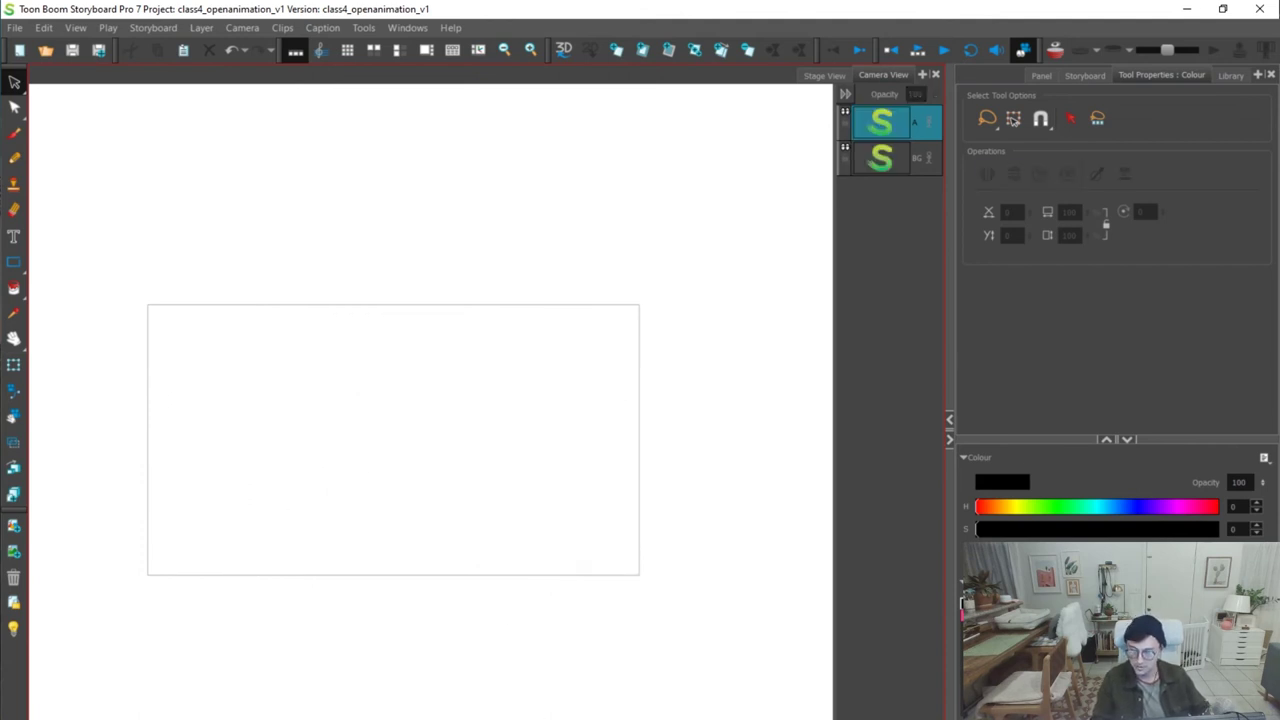
key(alt+b)
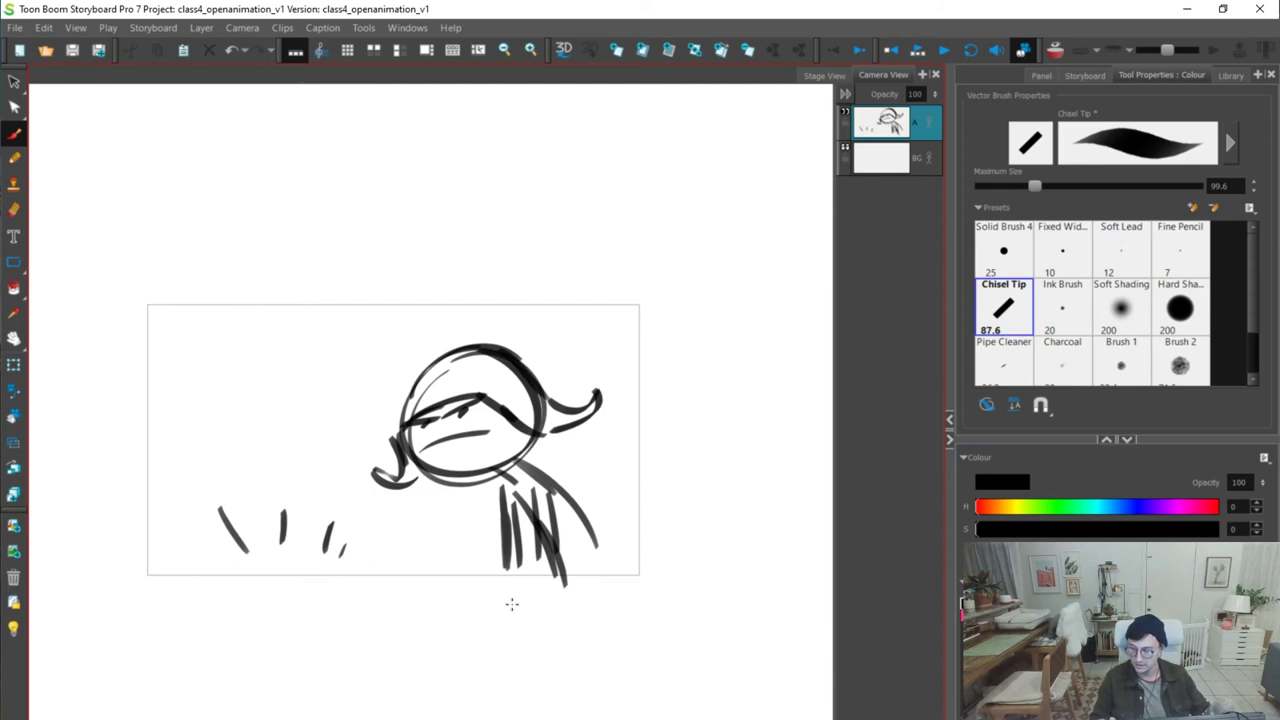
key(alt+s)
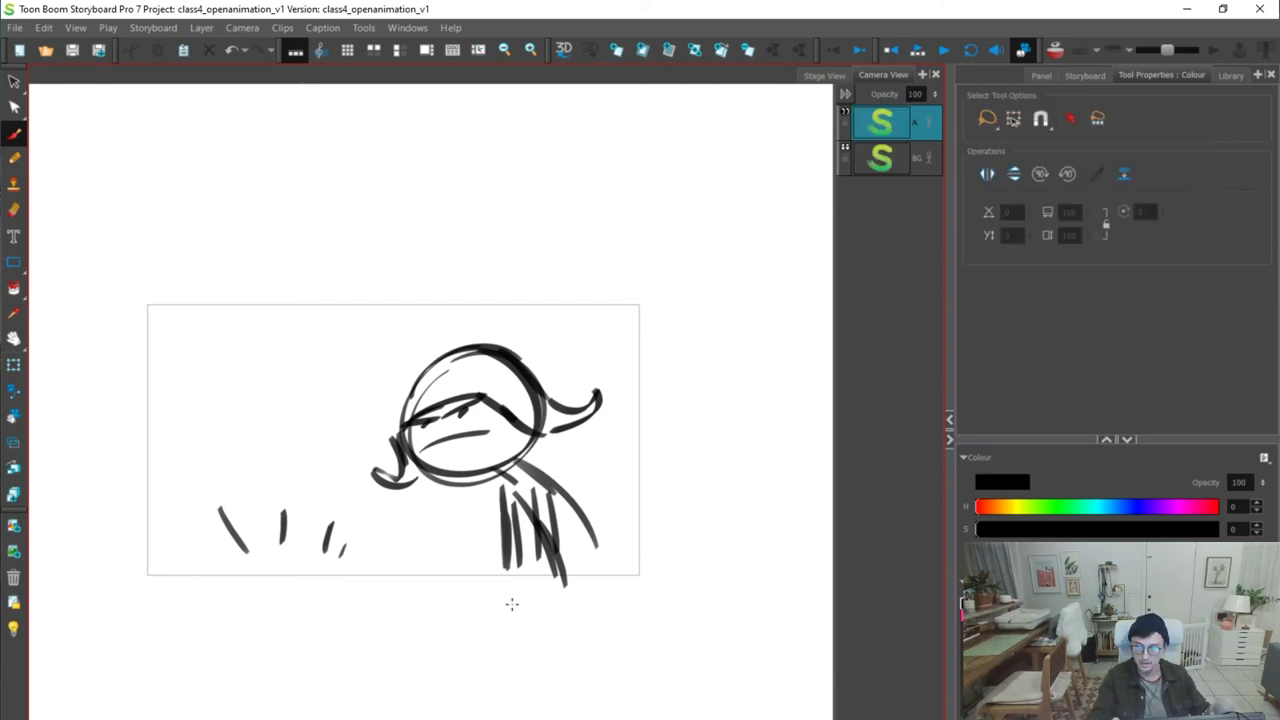
mouse_move(586, 290)
mouse_down()
mouse_move(466, 254)
mouse_move(547, 431)
mouse_move(534, 346)
mouse_move(540, 181)
mouse_up()
key(alt+b)
Sketch the girl's raised leg with a bent knee, a short shin and a blocky shoe
drag(499, 262, 500, 380)
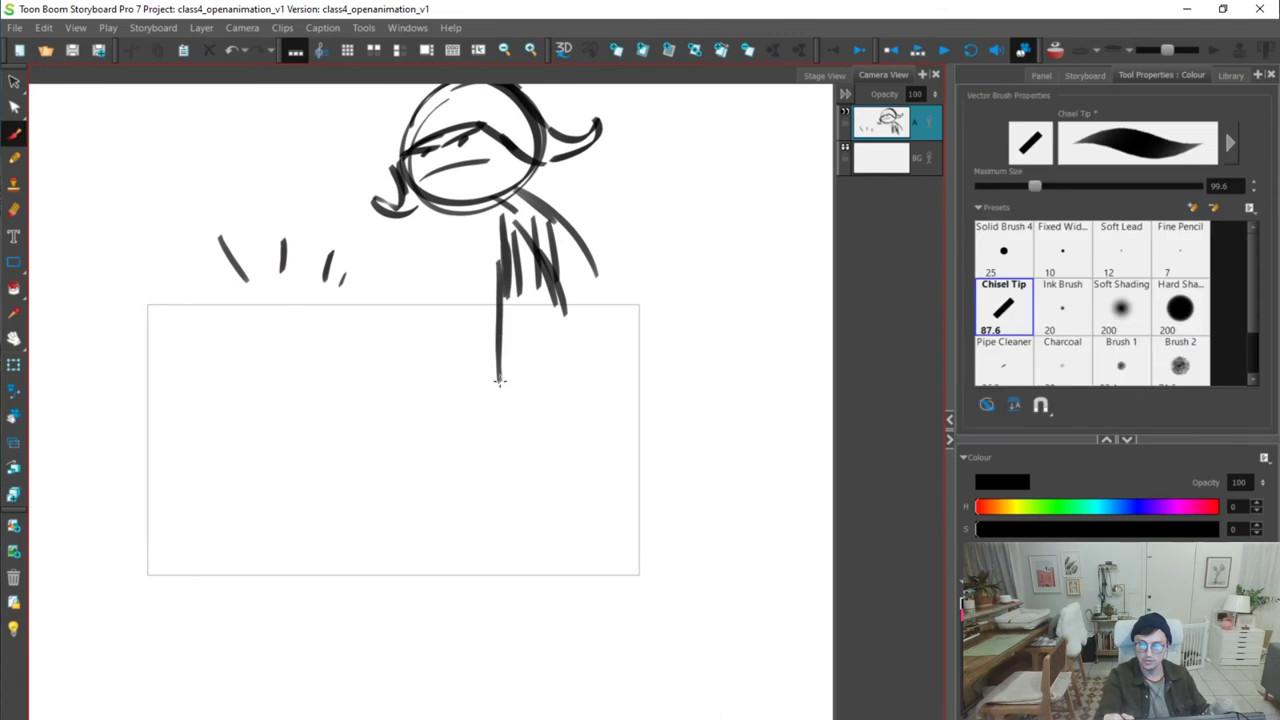
key(ctrl+z)
drag(522, 276, 538, 368)
mouse_move(463, 381)
mouse_down()
mouse_move(517, 372)
mouse_move(456, 438)
mouse_up()
key(ctrl+z)
mouse_move(456, 393)
mouse_down()
mouse_move(462, 364)
mouse_move(538, 360)
mouse_up()
mouse_move(450, 443)
mouse_down()
mouse_move(407, 460)
mouse_move(449, 481)
mouse_move(391, 480)
mouse_move(482, 486)
mouse_up()
key(ctrl+z)
key(ctrl+z)
mouse_move(471, 457)
mouse_down()
mouse_move(478, 486)
mouse_move(333, 523)
mouse_up()
key(ctrl+z)
Draw a long cylindrical object lying under the raised foot, with rounded ends, a middle band and a ragged tail
mouse_move(422, 516)
mouse_down()
mouse_move(268, 518)
mouse_move(260, 553)
mouse_up()
mouse_move(239, 545)
mouse_down()
mouse_move(338, 569)
mouse_move(432, 563)
mouse_up()
mouse_move(442, 523)
mouse_down()
mouse_move(448, 550)
mouse_move(423, 560)
mouse_up()
drag(315, 519, 327, 565)
key(ctrl+z)
drag(360, 512, 360, 568)
drag(274, 506, 210, 532)
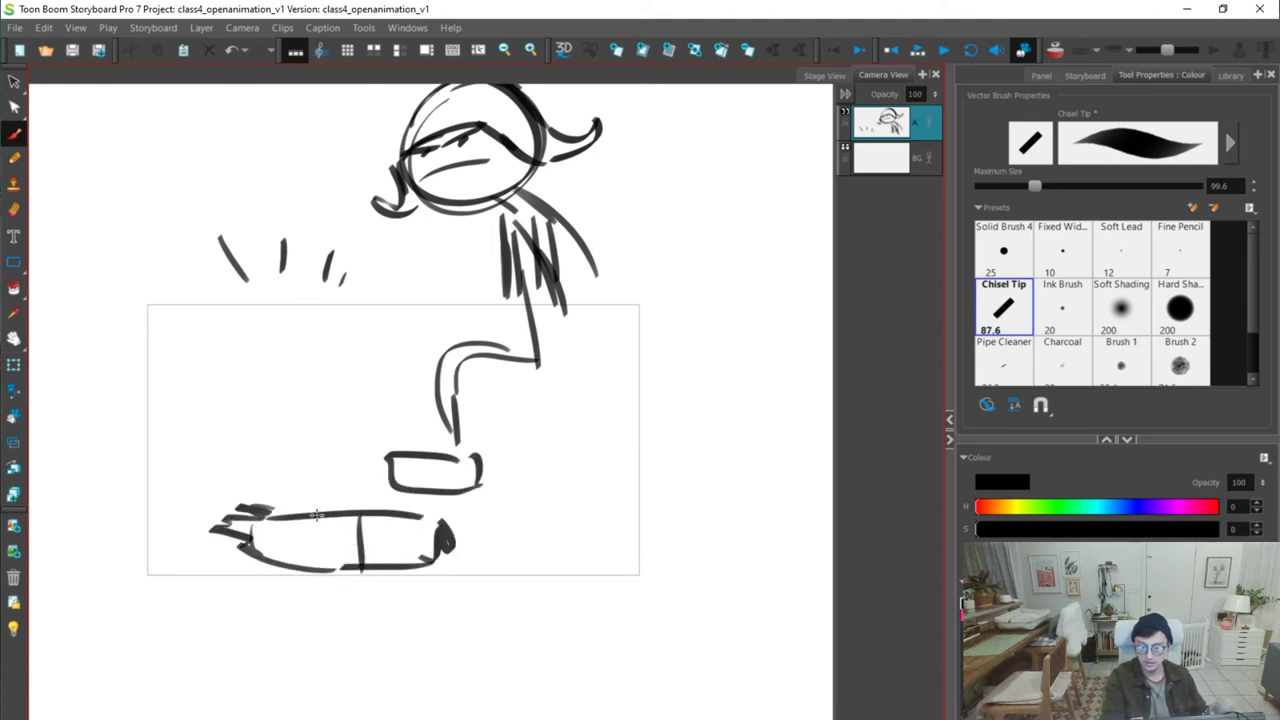
drag(450, 530, 461, 543)
drag(281, 519, 288, 566)
drag(279, 543, 396, 564)
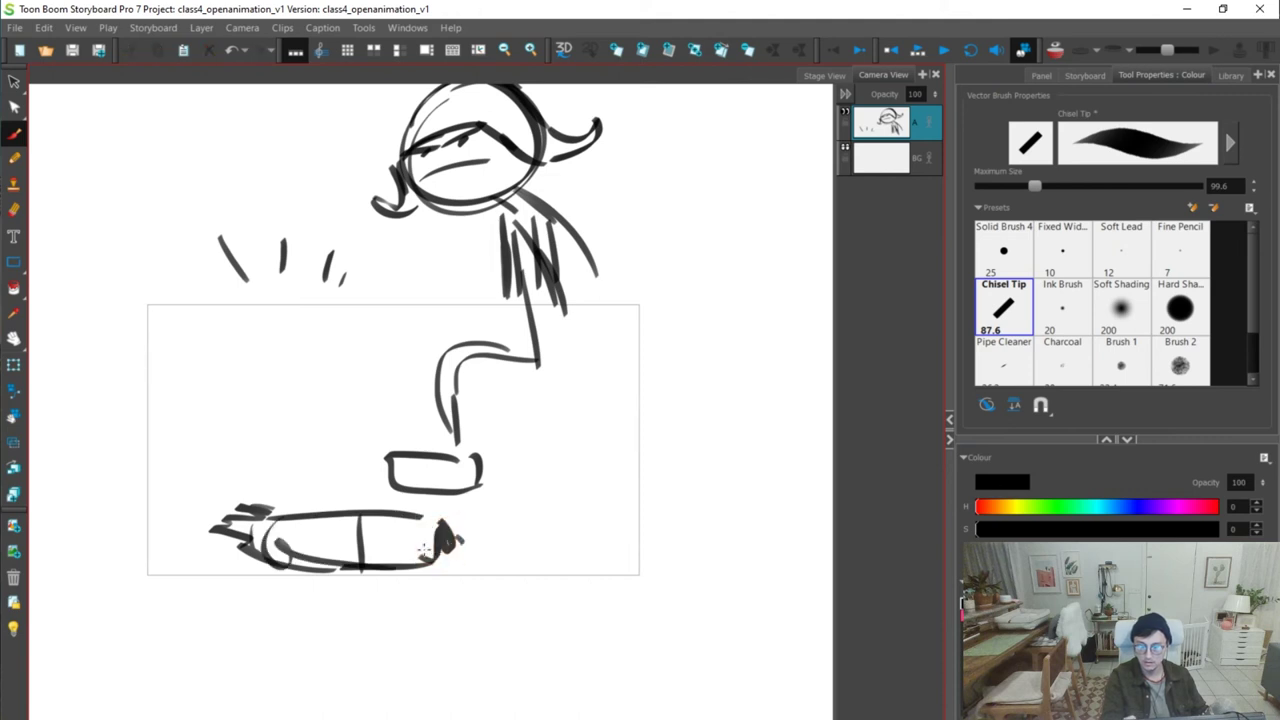
drag(434, 515, 428, 560)
Draw the girl's straight standing leg and foot, then add ground lines around the lying object
mouse_move(546, 304)
mouse_down()
mouse_move(571, 466)
mouse_move(622, 548)
mouse_up()
drag(556, 360, 604, 534)
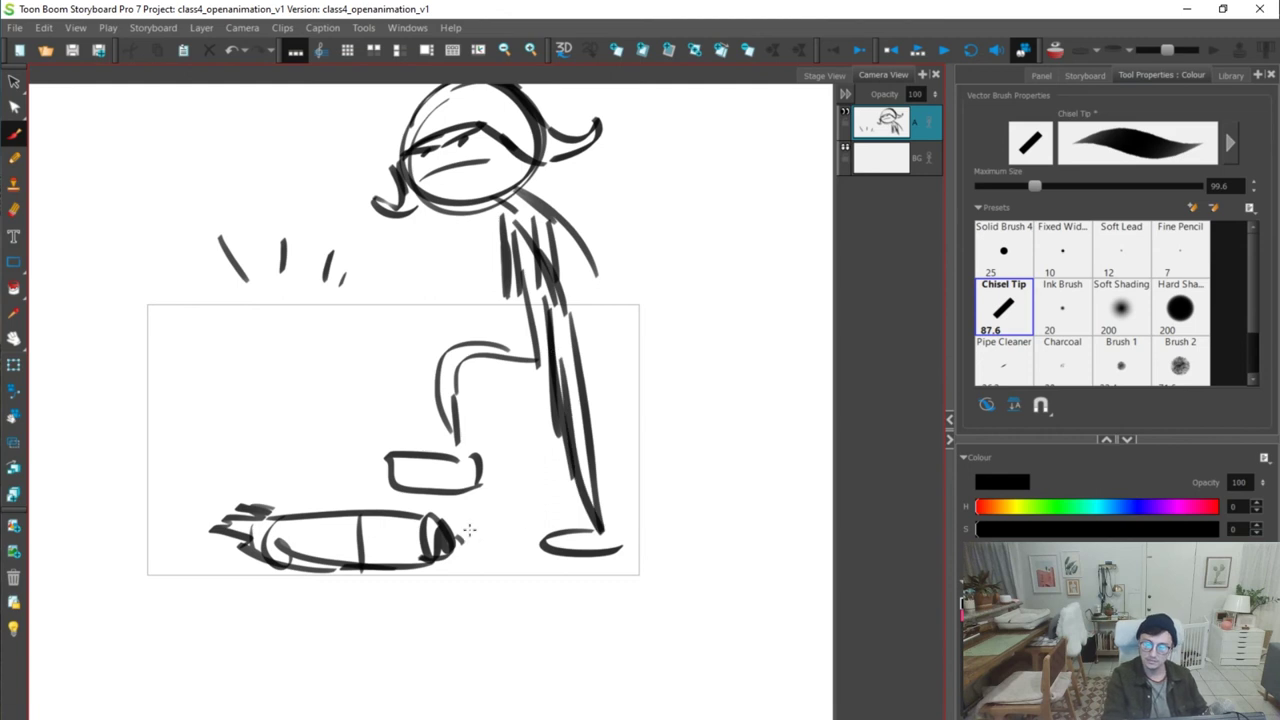
drag(455, 543, 540, 543)
mouse_move(152, 545)
mouse_down()
mouse_move(234, 550)
mouse_move(128, 574)
mouse_up()
drag(326, 562, 340, 576)
drag(386, 564, 412, 584)
mouse_move(455, 556)
mouse_down()
mouse_move(494, 570)
mouse_move(724, 570)
mouse_up()
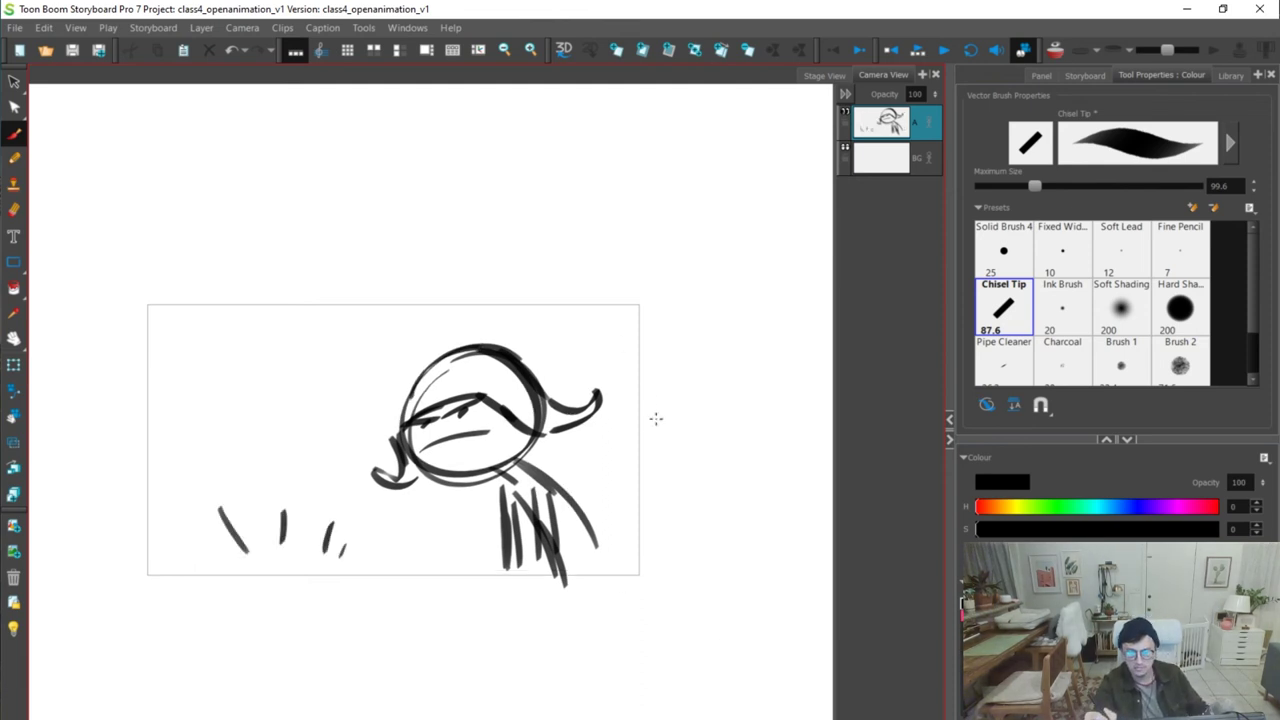
In the face panel, replace the girl's facial features with large round eyes and a small mouth
key(alt+s)
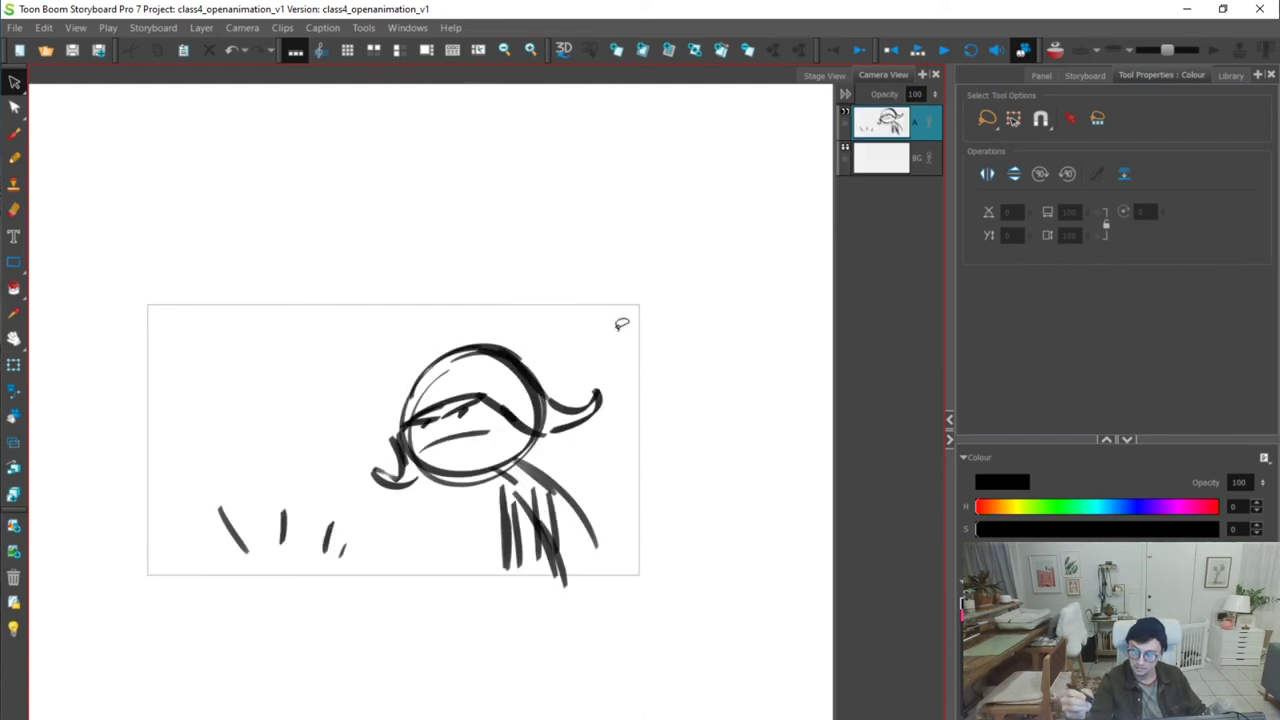
click(487, 400)
key(Delete)
key(alt+b)
mouse_move(463, 408)
mouse_down()
mouse_move(482, 410)
mouse_move(422, 425)
mouse_up()
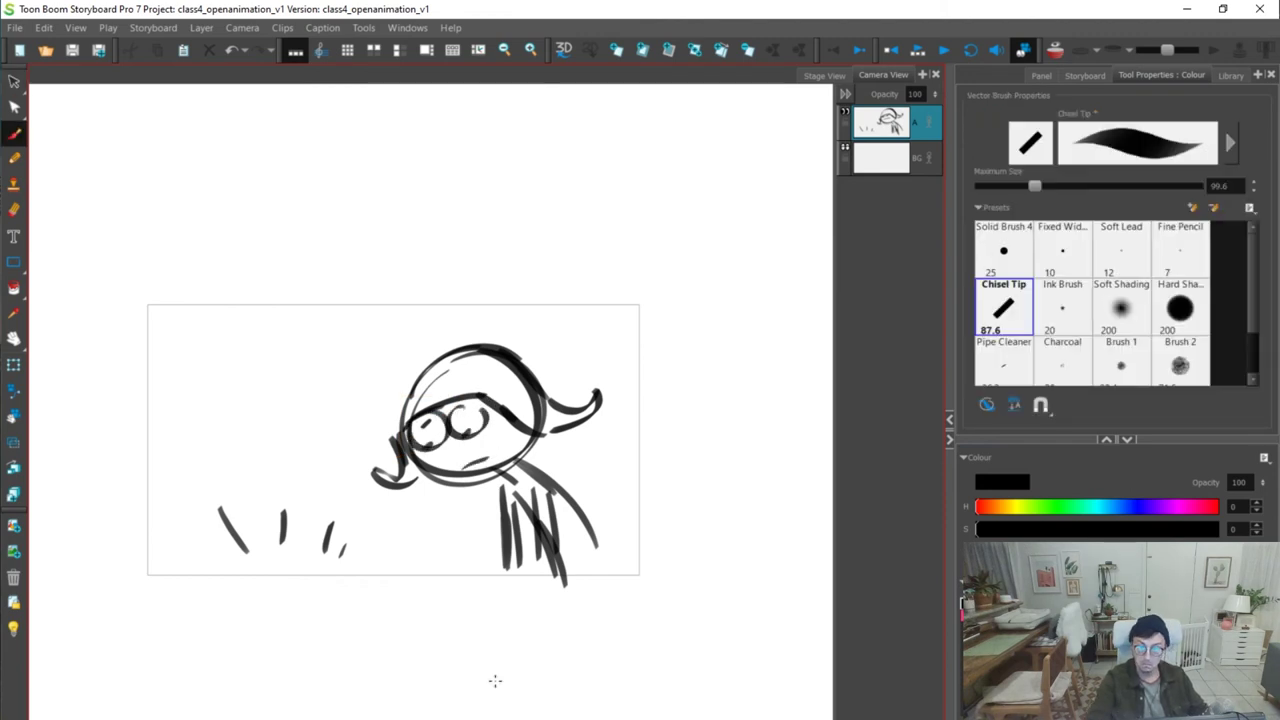
In the leg panel, draw a curved upward arrow beside the raised foot to indicate its motion
key(f)
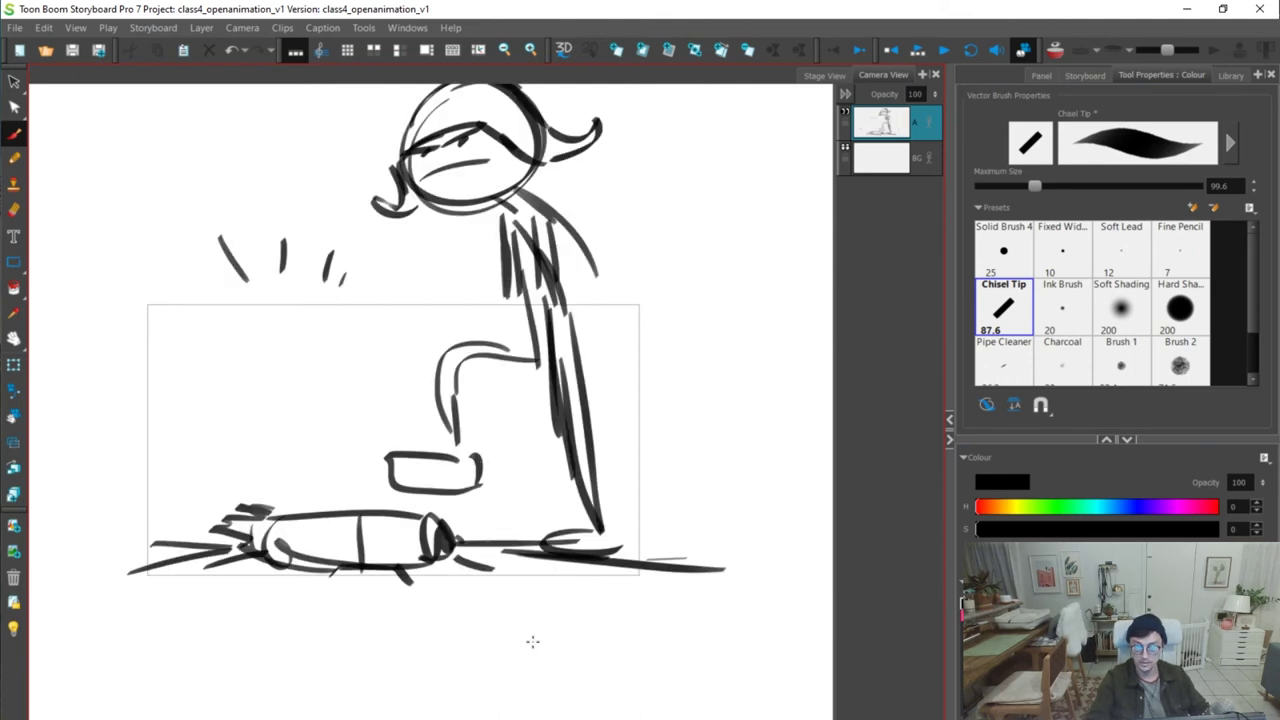
mouse_move(341, 472)
mouse_down()
mouse_move(366, 412)
mouse_move(388, 406)
mouse_up()
drag(378, 410, 366, 440)
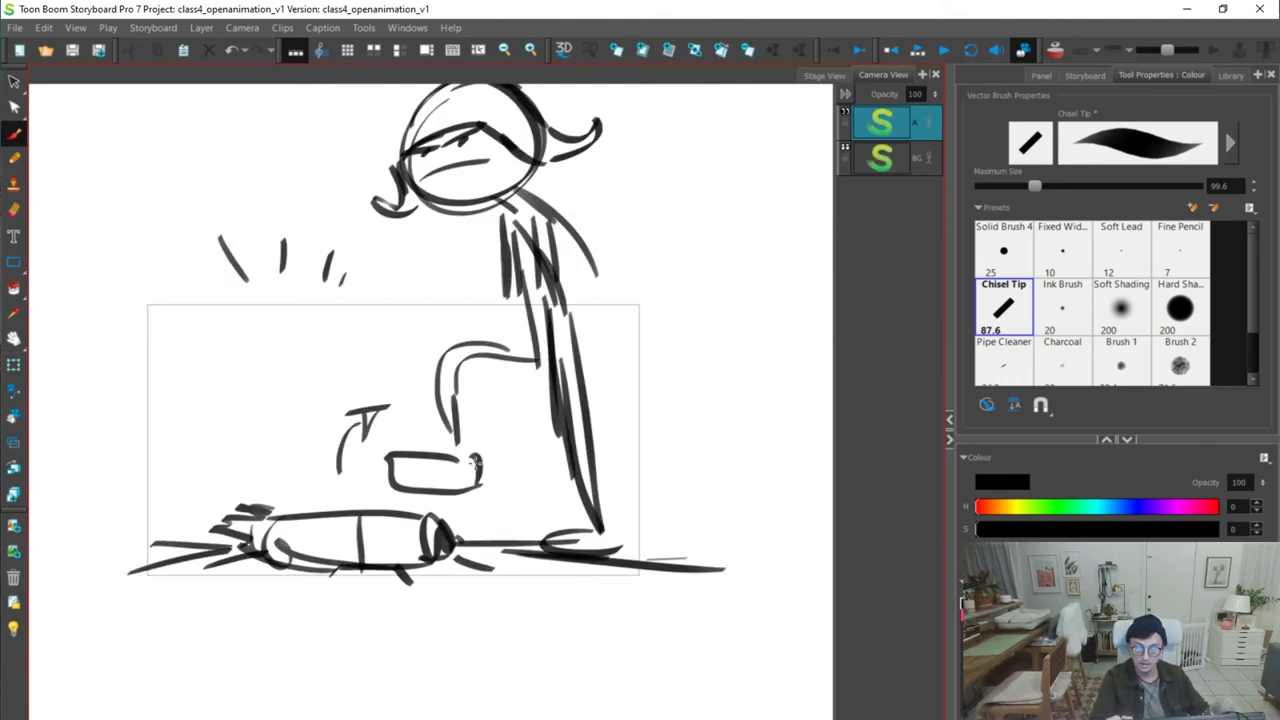
In the over-the-shoulder panel, move the hatched foreground figure left, closer to the box
key(g)
key(f)
key(g)
key(d)
key(f)
key(d)
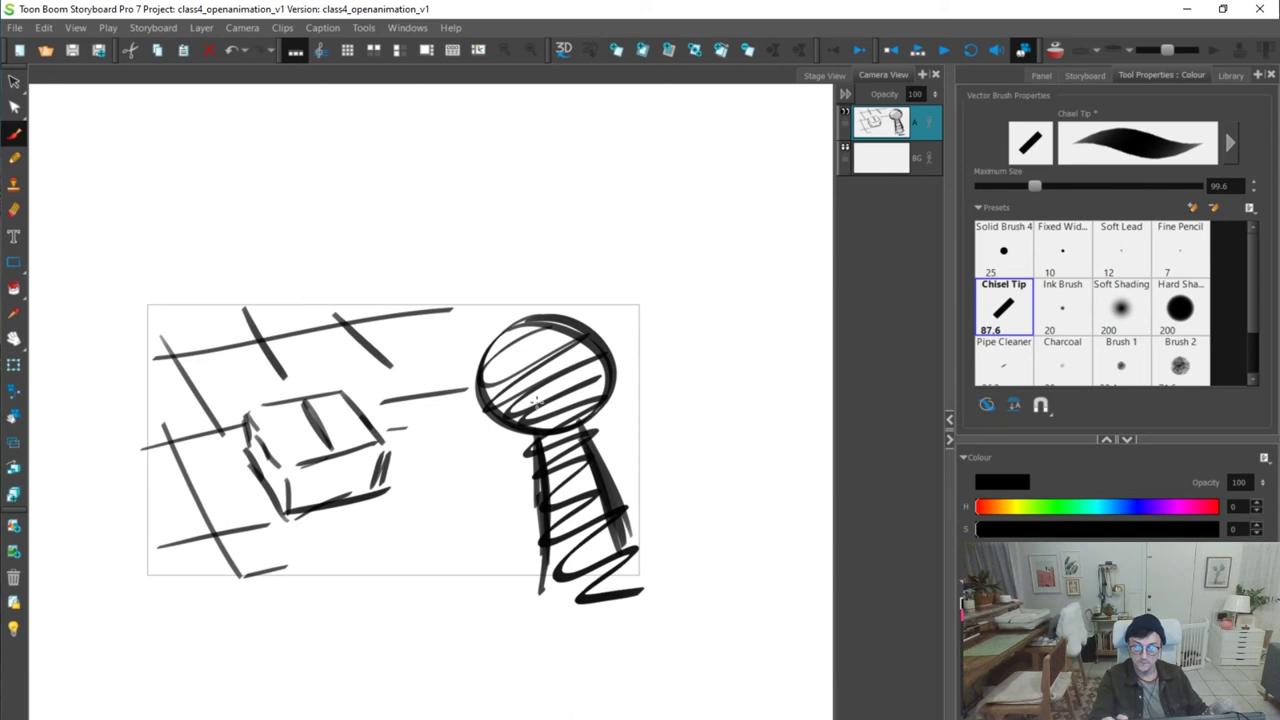
key(alt+s)
click(590, 480)
mouse_move(590, 480)
mouse_down()
mouse_move(534, 480)
mouse_move(549, 478)
mouse_up()
key(alt+b)
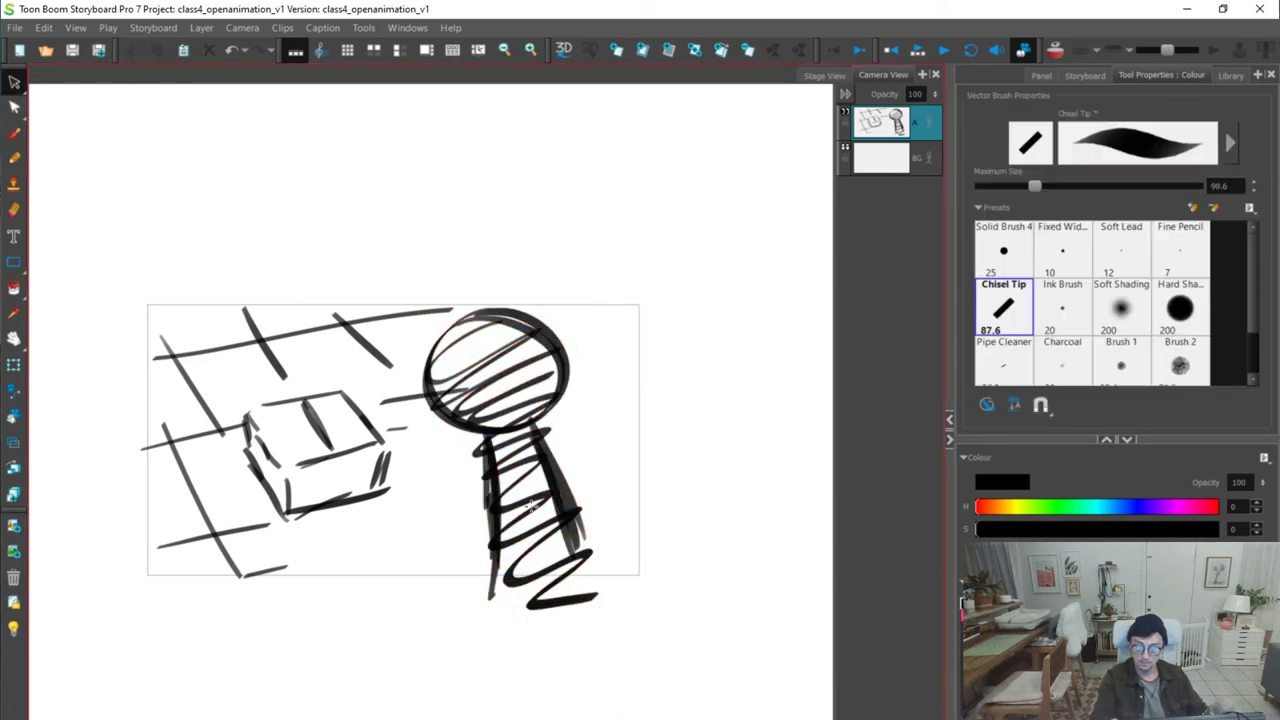
Rework the box with heavy outlines and a jagged side, and add an edge stroke and floor line by the figure
drag(248, 413, 313, 398)
mouse_move(233, 411)
mouse_down()
mouse_move(364, 393)
mouse_move(294, 478)
mouse_move(380, 456)
mouse_up()
drag(358, 398, 402, 462)
mouse_move(260, 432)
mouse_down()
mouse_move(206, 446)
mouse_move(258, 482)
mouse_move(268, 456)
mouse_move(286, 512)
mouse_up()
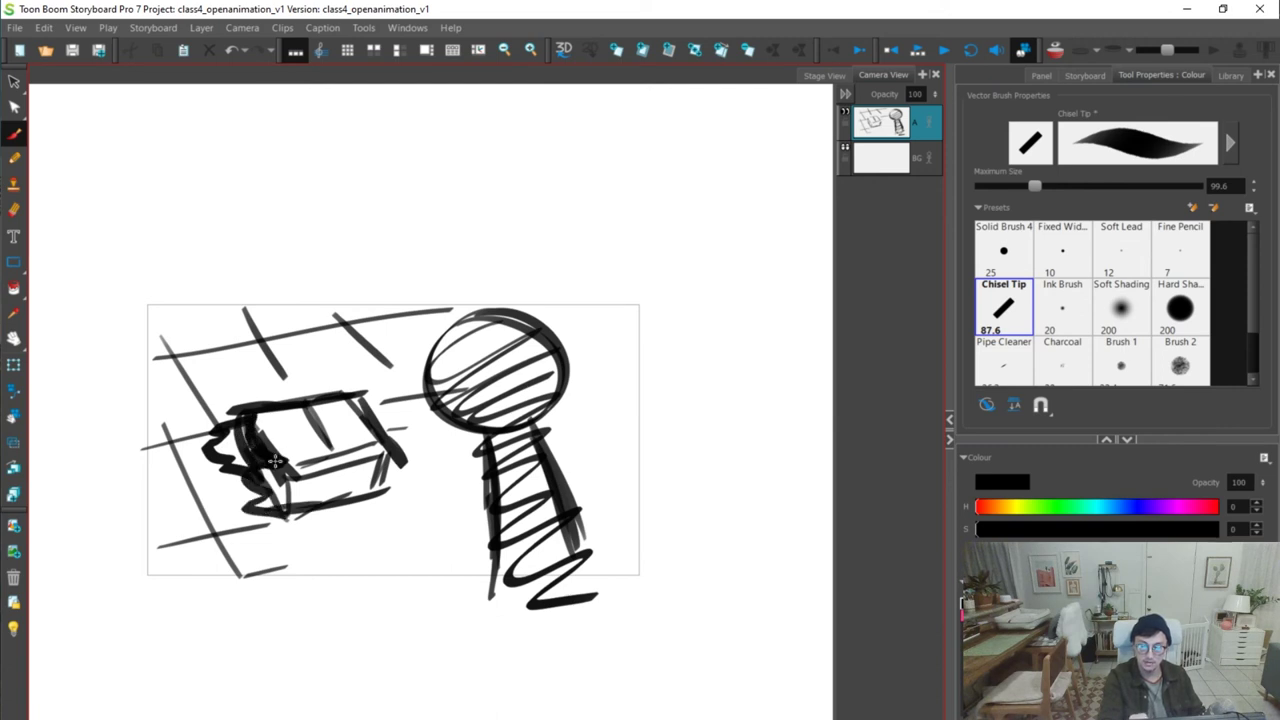
drag(293, 462, 392, 450)
key(ctrl+z)
mouse_move(304, 408)
mouse_down()
mouse_move(350, 387)
mouse_move(392, 408)
mouse_move(397, 480)
mouse_move(300, 492)
mouse_move(378, 475)
mouse_up()
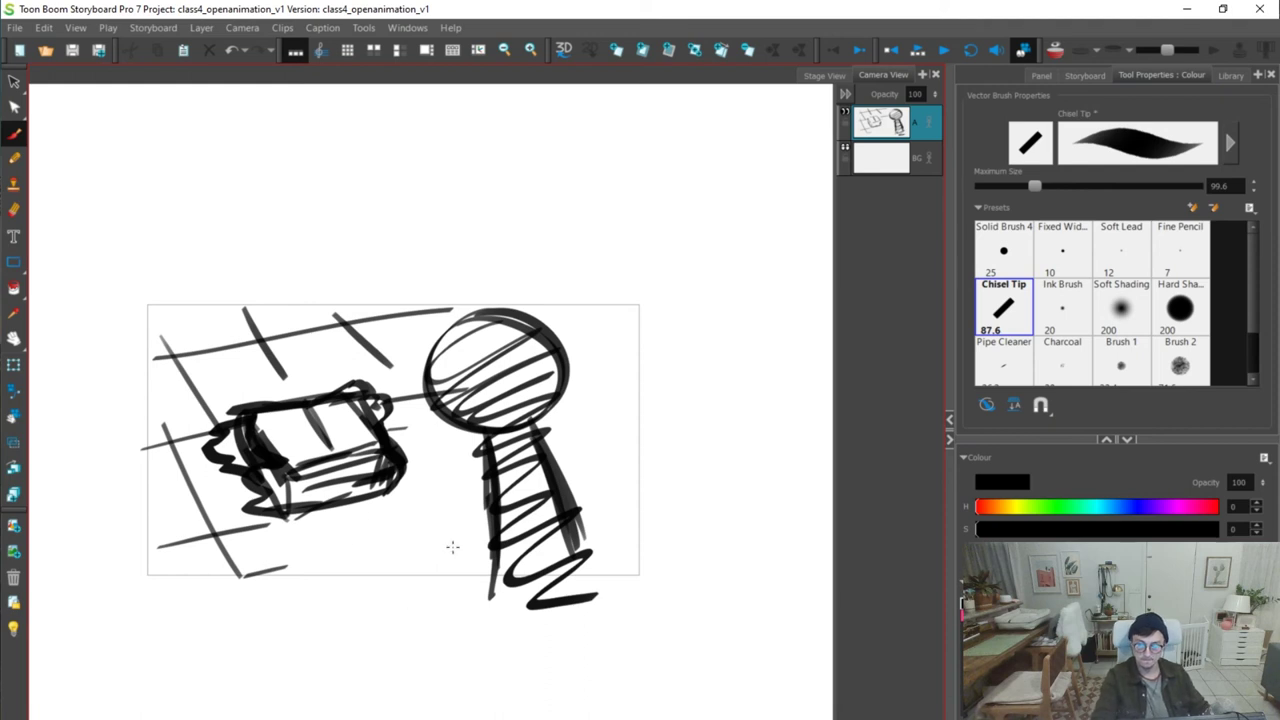
drag(548, 462, 604, 582)
drag(570, 442, 618, 430)
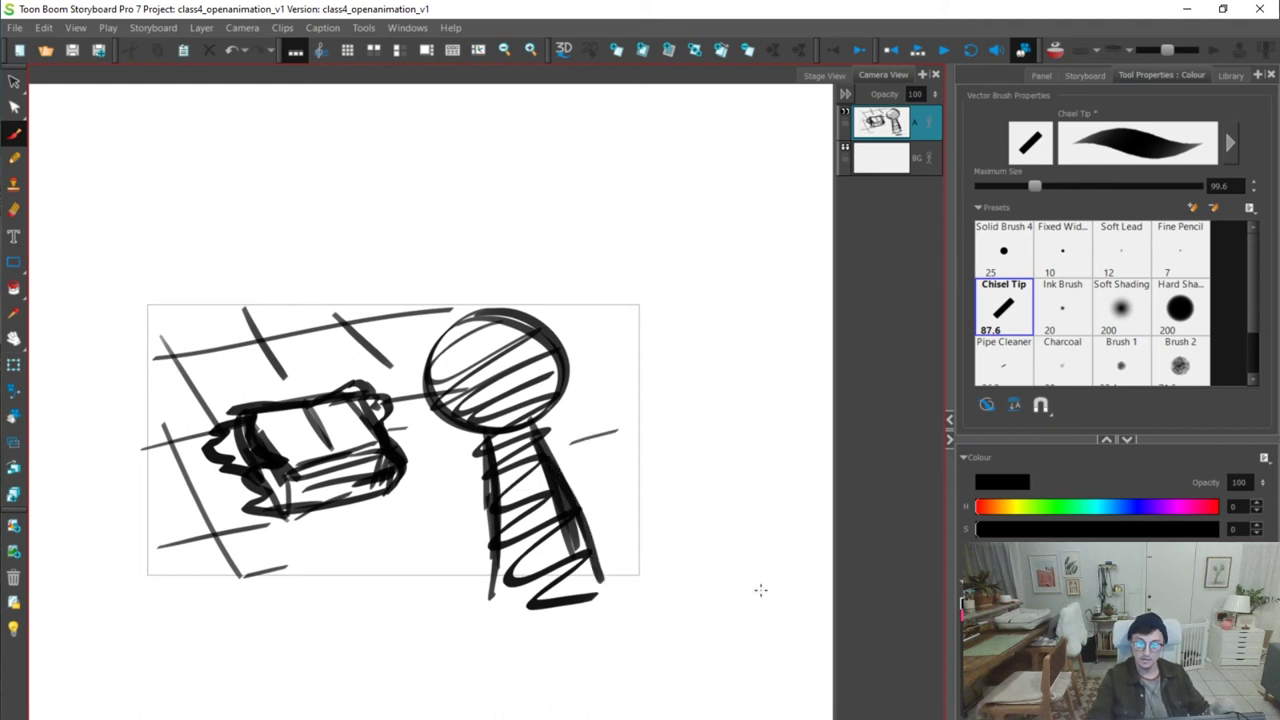
Add a blank panel and draw a long, thick slab in perspective across the lower part of the frame
key(p)
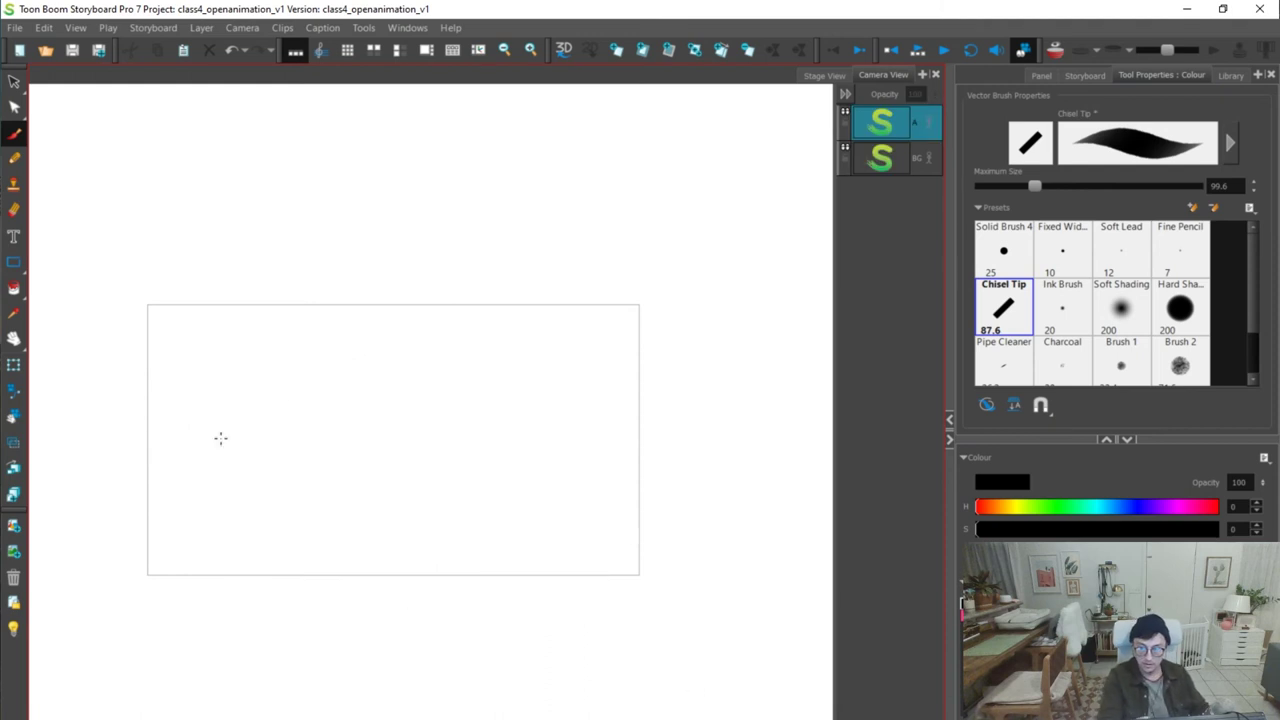
drag(227, 362, 443, 320)
key(ctrl+z)
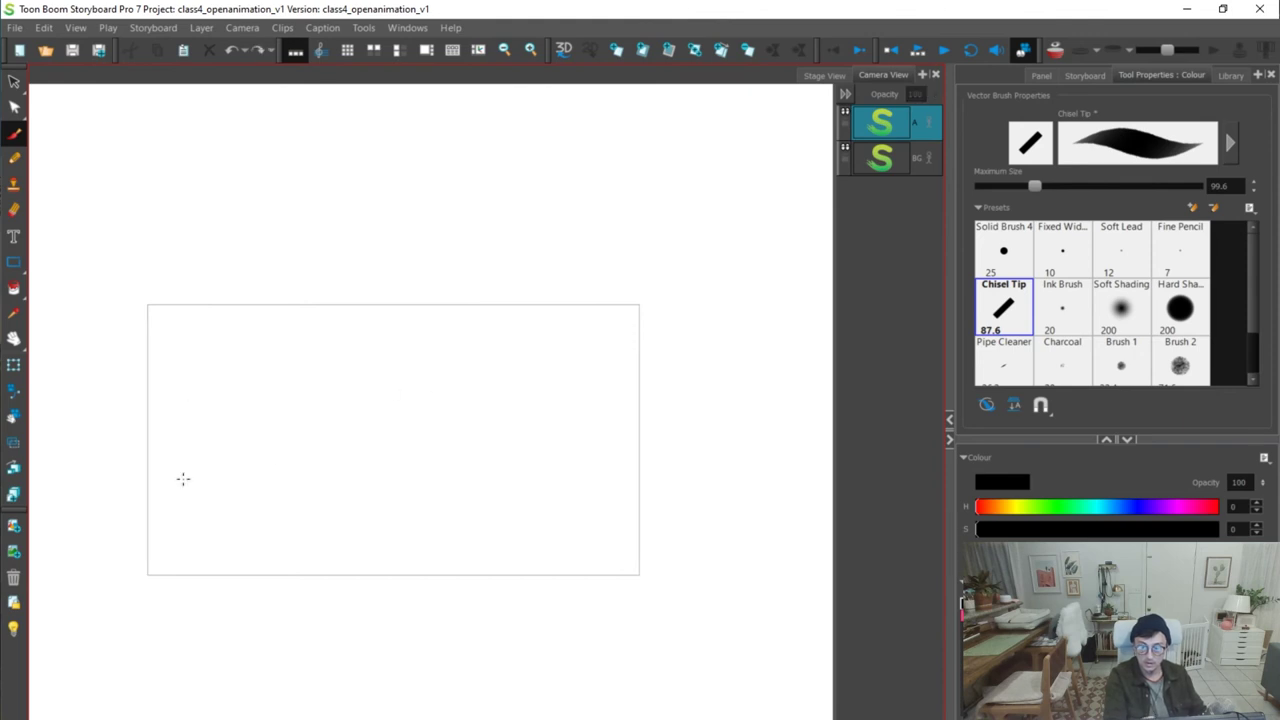
drag(229, 505, 628, 500)
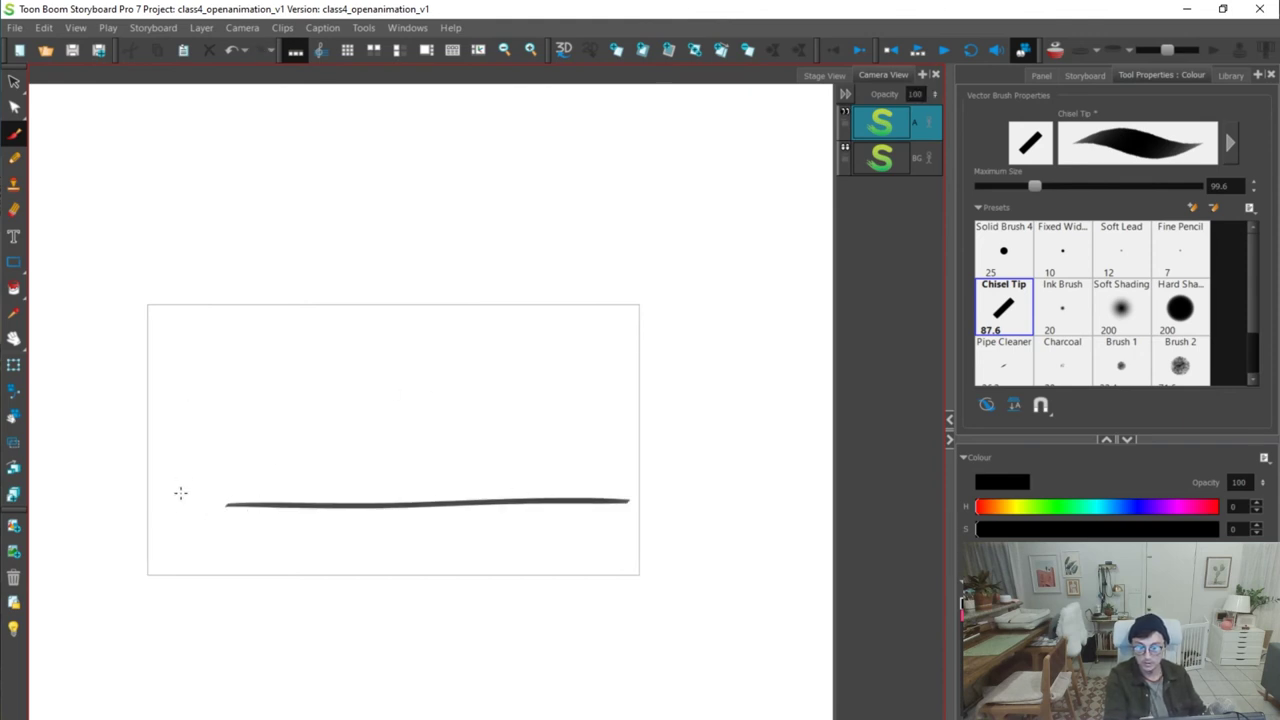
mouse_move(199, 492)
mouse_down()
mouse_move(406, 478)
mouse_move(600, 491)
mouse_up()
drag(478, 478, 676, 494)
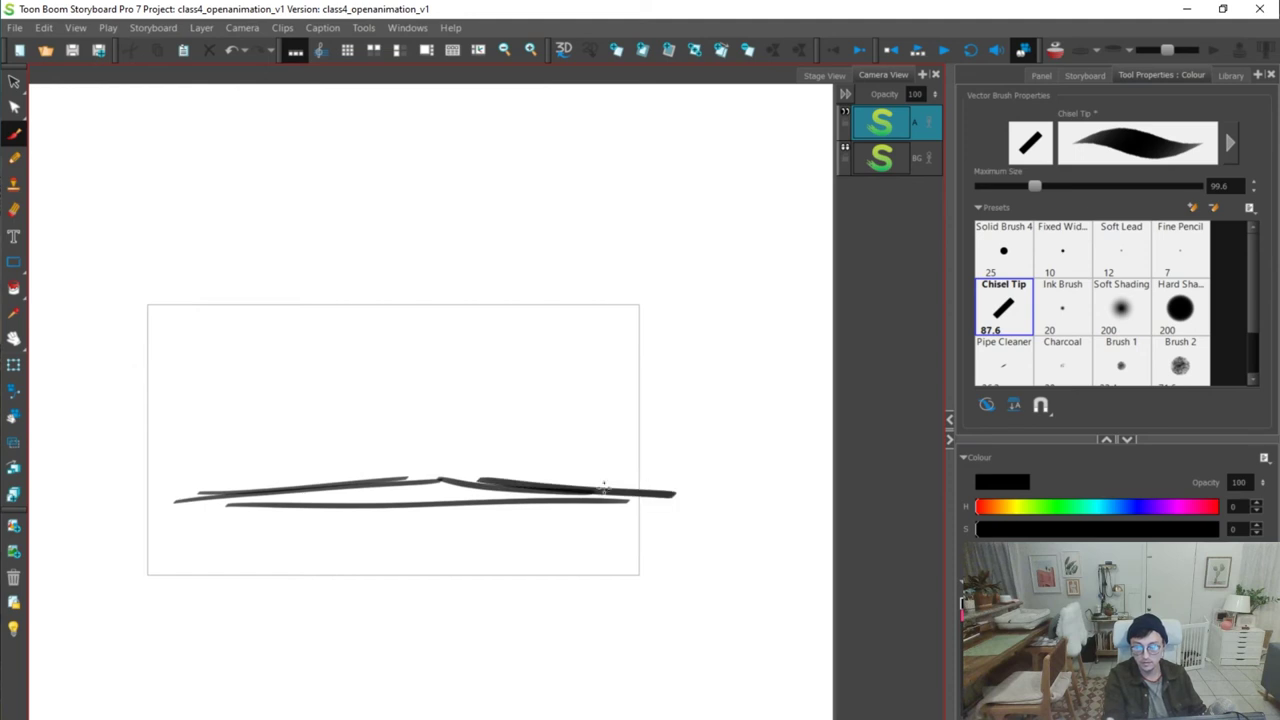
drag(441, 478, 444, 468)
mouse_move(391, 469)
mouse_down()
mouse_move(309, 471)
mouse_move(430, 468)
mouse_move(214, 493)
mouse_up()
key(ctrl+z)
drag(426, 472, 155, 501)
drag(440, 470, 648, 483)
mouse_move(375, 502)
mouse_down()
mouse_move(440, 492)
mouse_move(474, 504)
mouse_up()
Draw thick legs under the slab's left end and add short marks on the ground beside them
mouse_move(186, 548)
mouse_down()
mouse_move(206, 509)
mouse_move(311, 502)
mouse_move(195, 510)
mouse_move(202, 587)
mouse_up()
key(ctrl+z)
drag(262, 508, 262, 581)
drag(254, 508, 256, 577)
drag(184, 516, 177, 582)
mouse_move(170, 520)
mouse_down()
mouse_move(258, 498)
mouse_move(178, 505)
mouse_move(252, 489)
mouse_move(292, 496)
mouse_move(436, 470)
mouse_move(300, 488)
mouse_up()
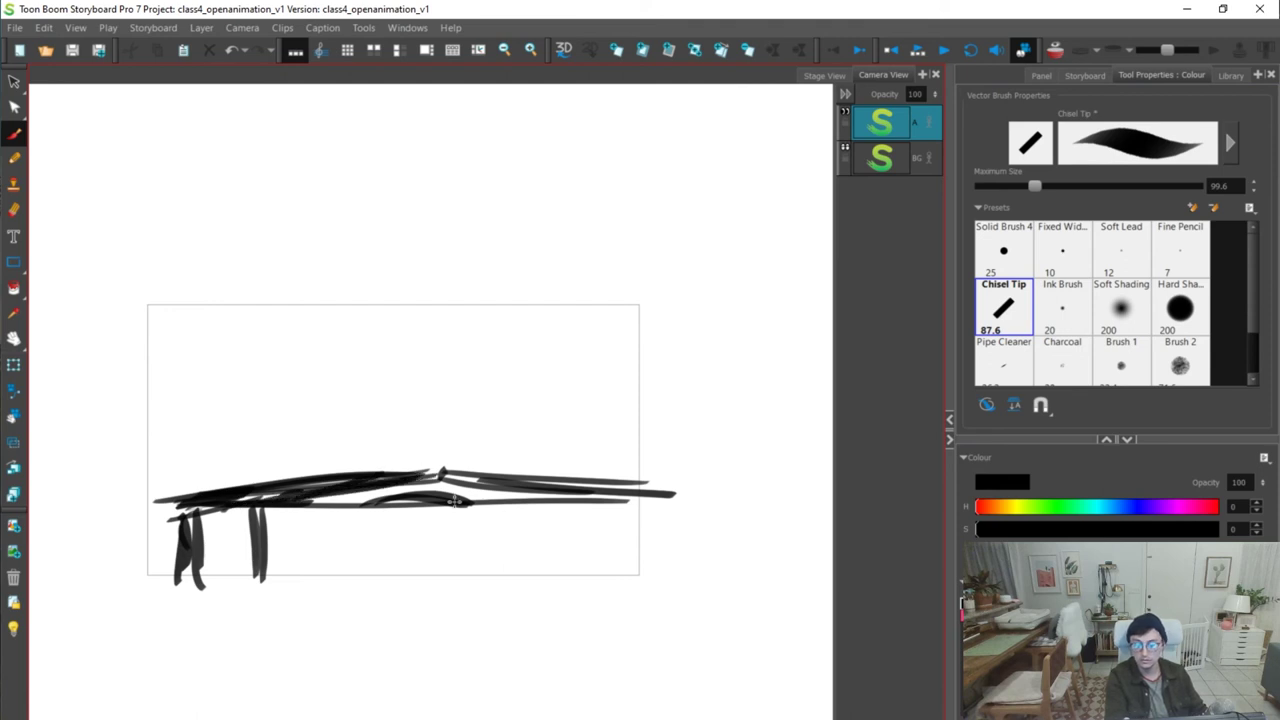
drag(226, 509, 148, 561)
drag(166, 567, 125, 575)
Sketch vertical posts and rising diagonal lines above the slab as the background structure
drag(252, 291, 257, 464)
key(ctrl+z)
drag(330, 290, 332, 432)
drag(306, 336, 300, 460)
drag(293, 383, 553, 270)
drag(373, 407, 521, 354)
drag(492, 428, 620, 398)
drag(548, 272, 554, 450)
drag(594, 306, 598, 422)
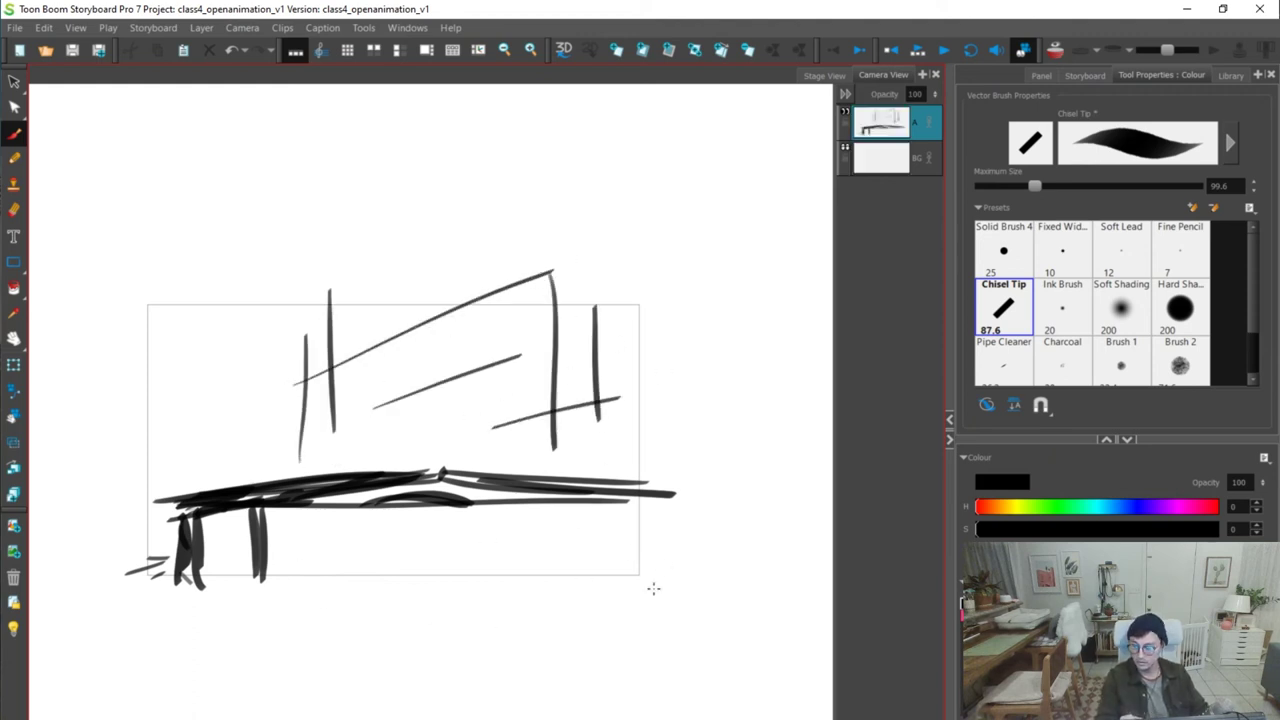
Flip back and forth between the slab panel and its neighbouring panel to check the sequence
key(f)
key(g)
key(f)
key(g)
key(f)
key(g)
key(f)
key(g)
drag(377, 381, 355, 475)
key(ctrl+z)
drag(345, 397, 371, 466)
key(ctrl+z)
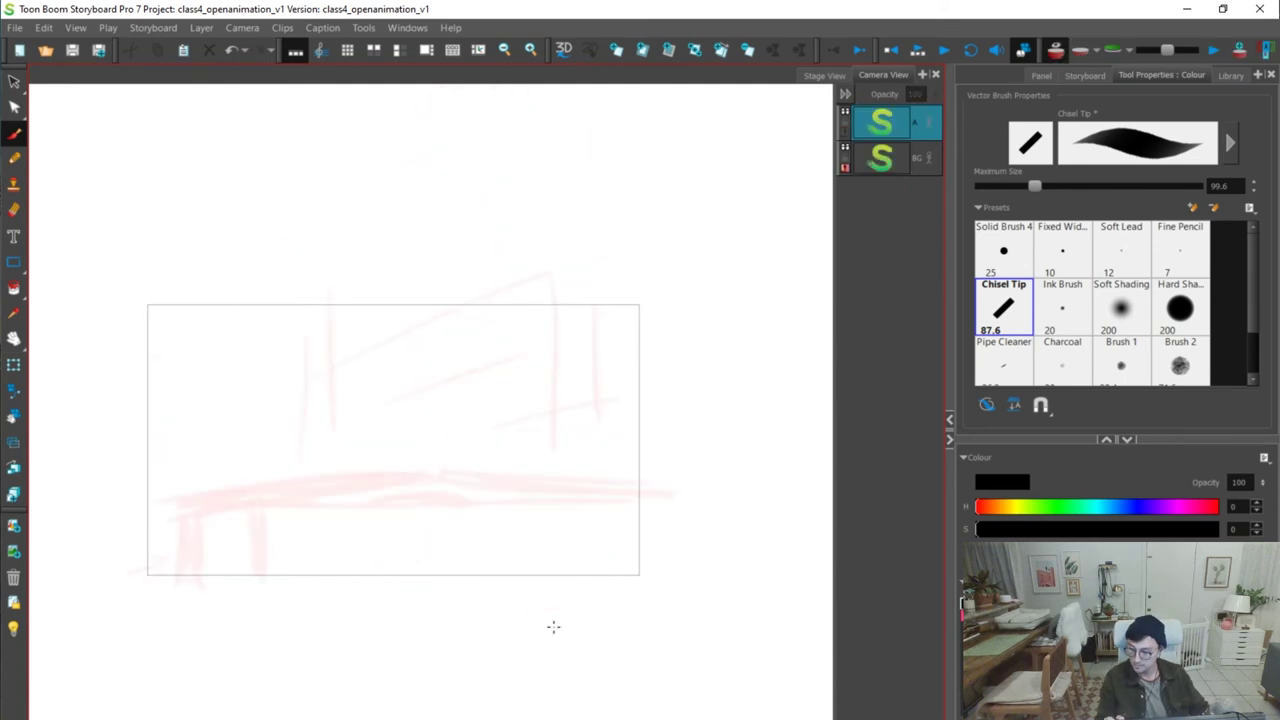
Duplicate the slab panel and delete the slab's sloping top strokes and central bump from the copy, keeping the baseline and legs
key(f)
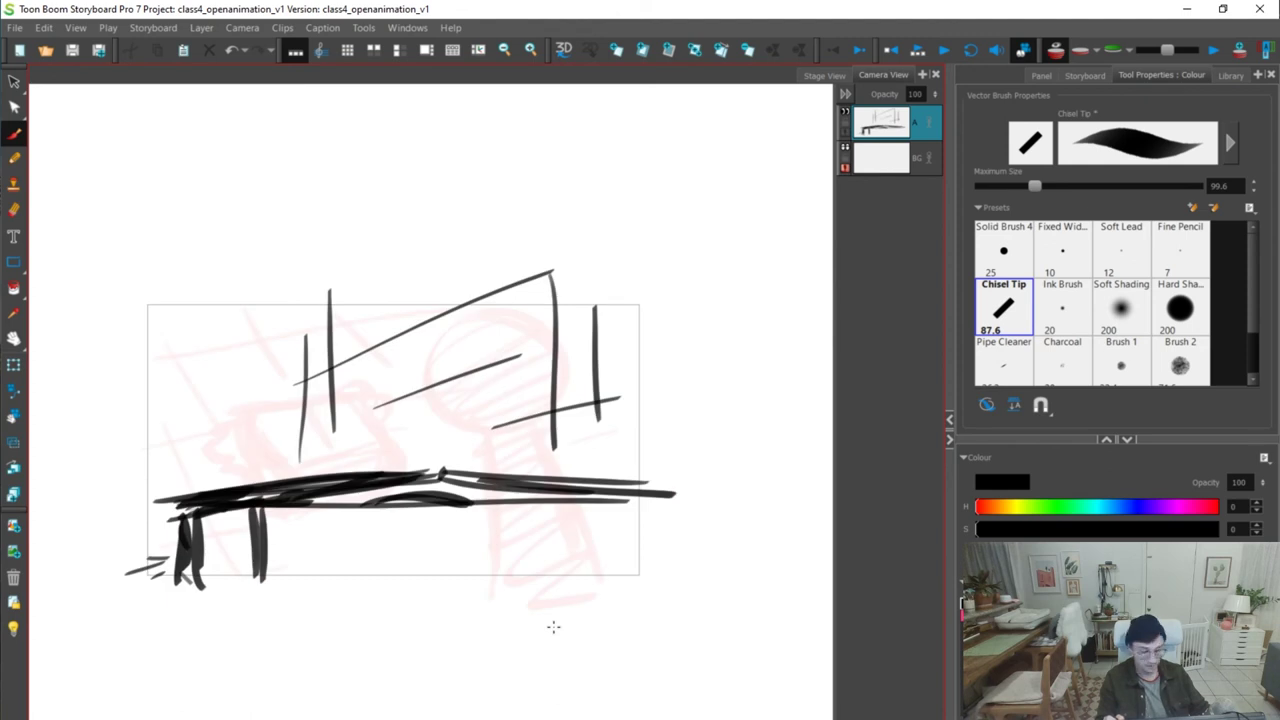
key(alt+d)
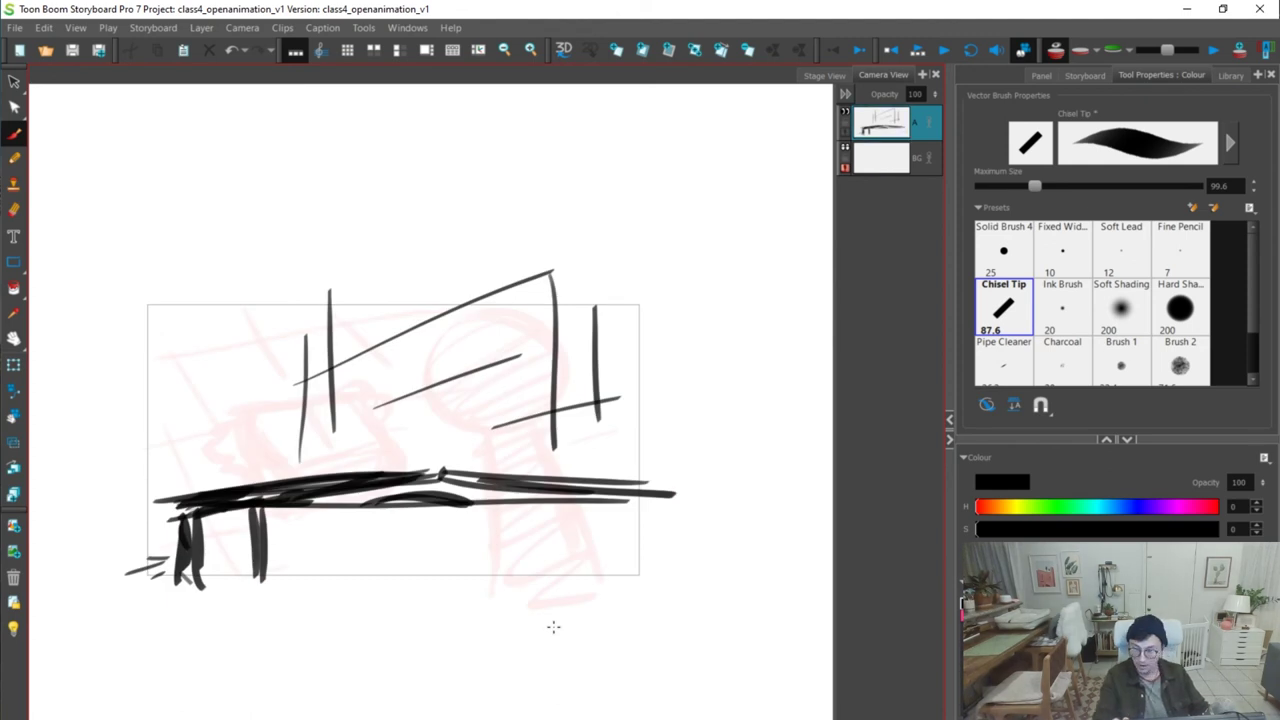
key(alt+s)
drag(463, 454, 537, 472)
click(422, 493)
key(Delete)
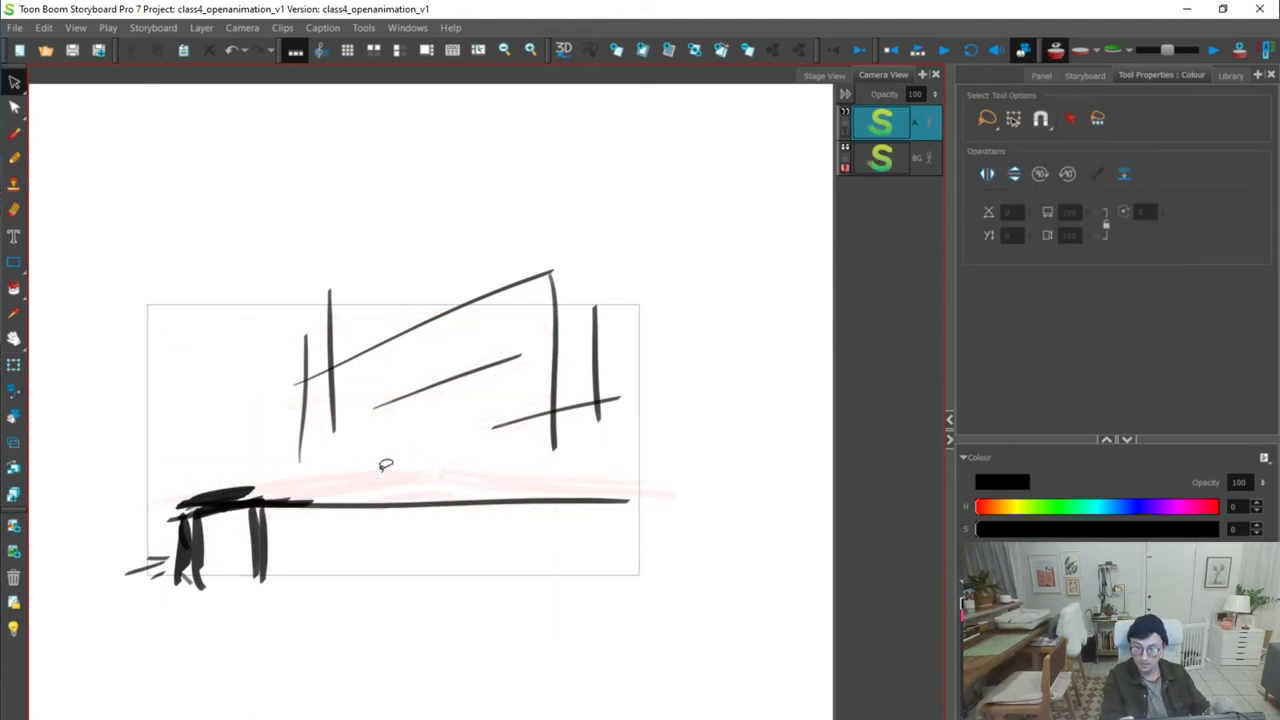
Sketch a domed head rising from the slab's baseline, with eyes, nose, mouth and short accent marks around it
key(alt+b)
drag(331, 501, 376, 468)
drag(466, 461, 499, 492)
drag(408, 443, 455, 451)
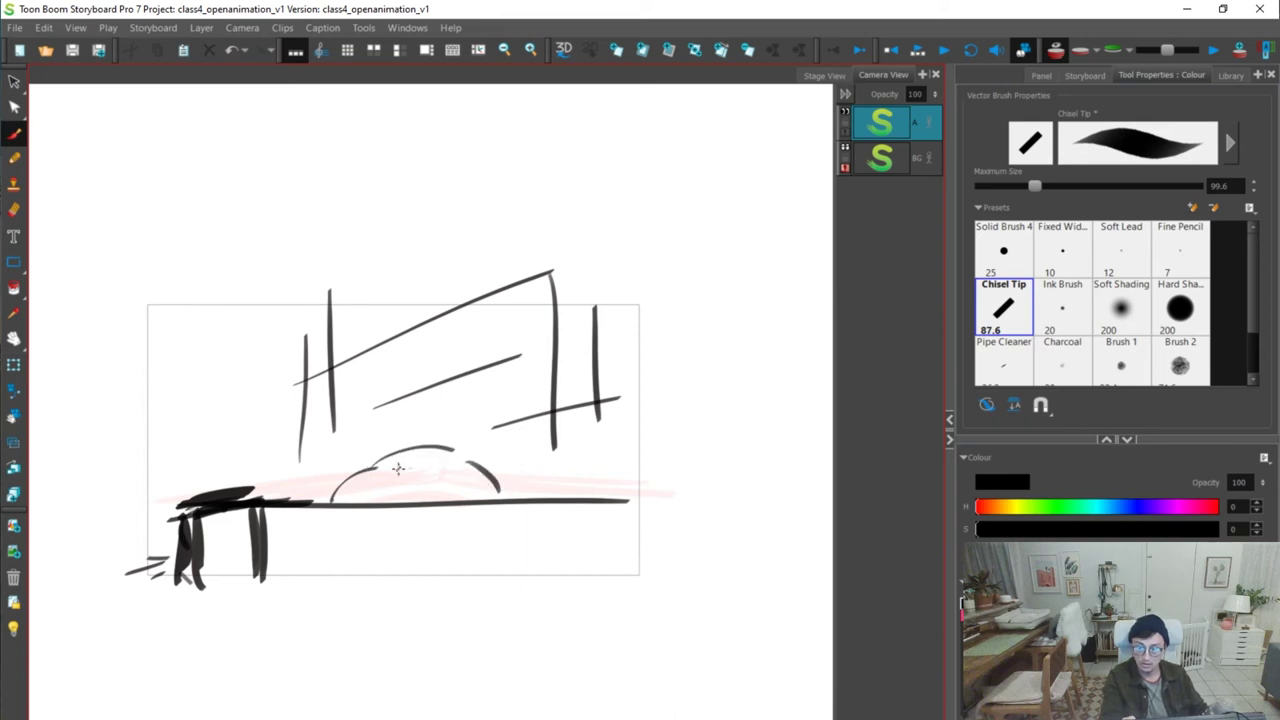
mouse_move(398, 470)
mouse_down()
mouse_move(455, 466)
mouse_move(399, 462)
mouse_move(424, 452)
mouse_move(466, 465)
mouse_up()
drag(312, 465, 332, 455)
drag(481, 439, 522, 453)
mouse_move(422, 475)
mouse_down()
mouse_move(442, 468)
mouse_move(462, 483)
mouse_up()
Add arms sloping down from both sides of the head and rounded hands resting on the baseline
drag(386, 458, 313, 477)
key(ctrl+z)
mouse_move(386, 458)
mouse_down()
mouse_move(335, 465)
mouse_move(274, 503)
mouse_move(386, 465)
mouse_up()
mouse_move(466, 455)
mouse_down()
mouse_move(518, 463)
mouse_move(544, 489)
mouse_up()
mouse_move(368, 505)
mouse_down()
mouse_move(403, 501)
mouse_move(373, 491)
mouse_move(397, 487)
mouse_up()
key(ctrl+z)
mouse_move(384, 492)
mouse_down()
mouse_move(390, 504)
mouse_move(512, 498)
mouse_up()
key(f)
key(g)
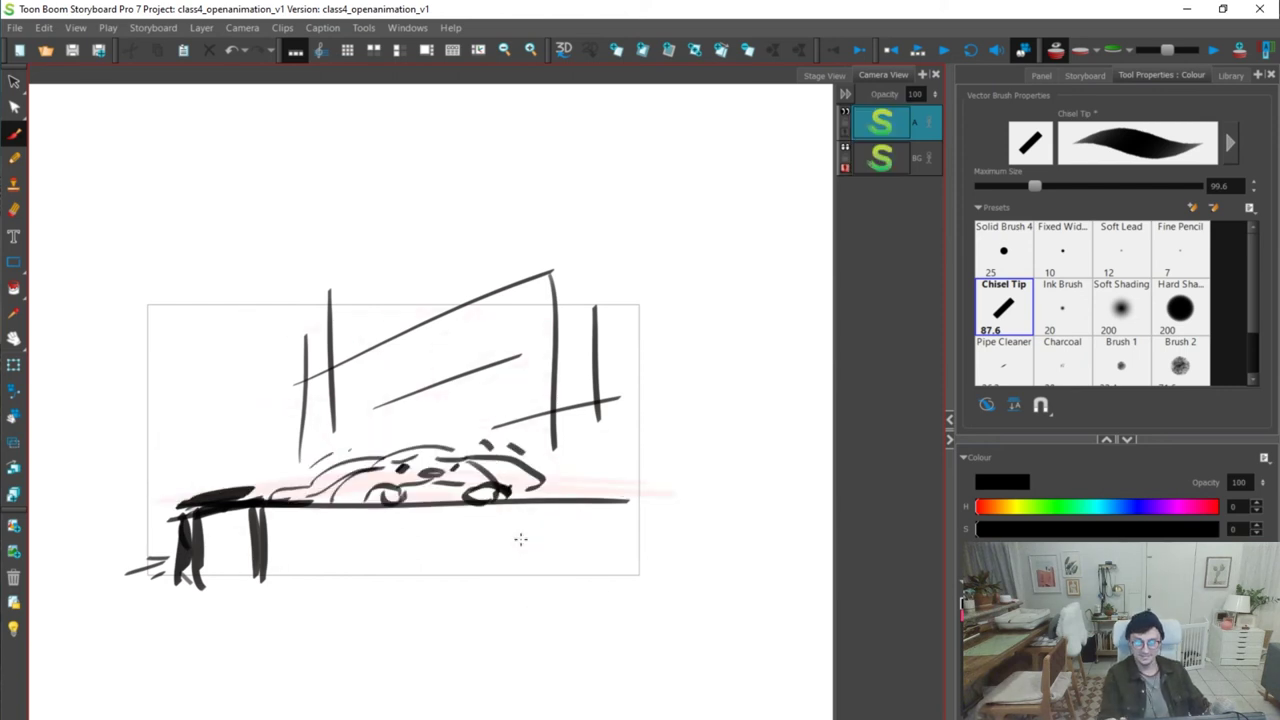
Draw thick dark slopes over both sides of the character so the slab rises to a peak above the head
key(ctrl+z)
drag(280, 482, 412, 444)
mouse_move(320, 490)
mouse_down()
mouse_move(426, 442)
mouse_move(290, 456)
mouse_up()
drag(372, 448, 215, 492)
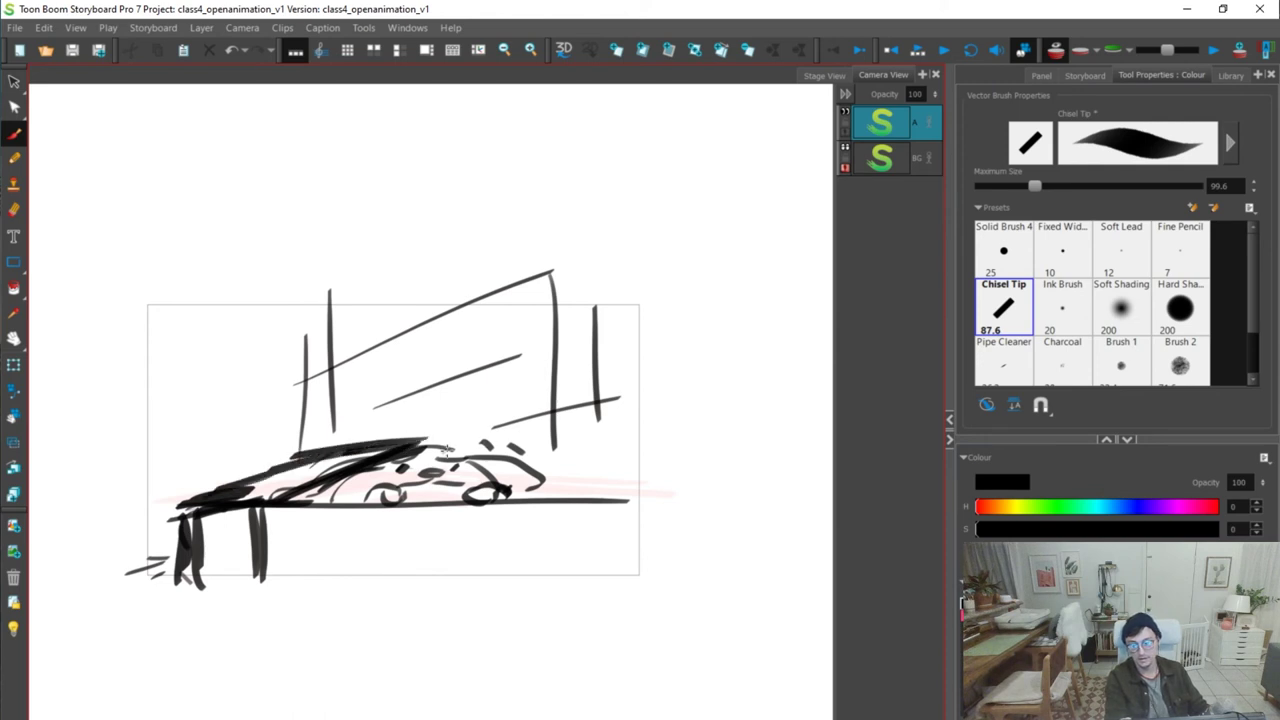
drag(440, 446, 600, 480)
mouse_move(516, 466)
mouse_down()
mouse_move(628, 496)
mouse_move(594, 494)
mouse_up()
mouse_move(550, 478)
mouse_down()
mouse_move(610, 502)
mouse_move(580, 496)
mouse_up()
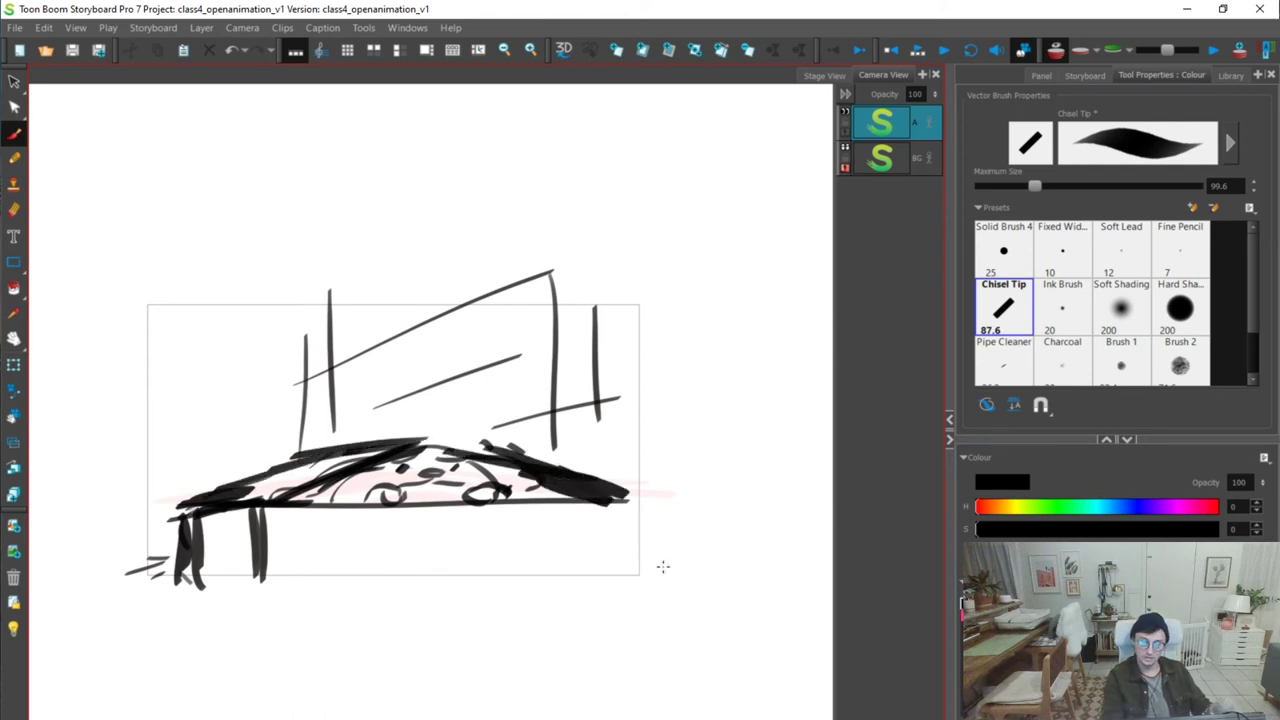
Review the earlier panels, from the slab drawings back to the wide shot of the figure and the dark box
key(space)
key(2)
key(1)
key(1)
key(f)
key(f)
key(f)
key(f)
key(Right)
key(Right)
key(Left)
key(Right)
key(Left)
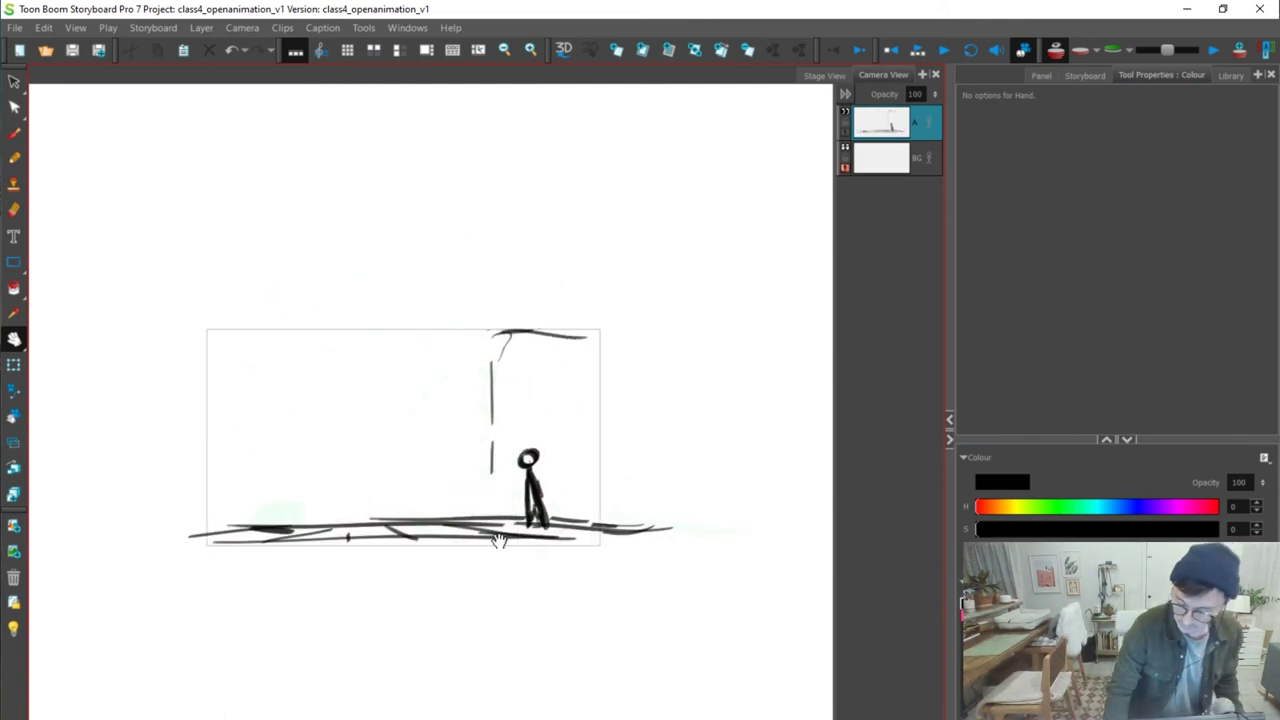
key(Right)
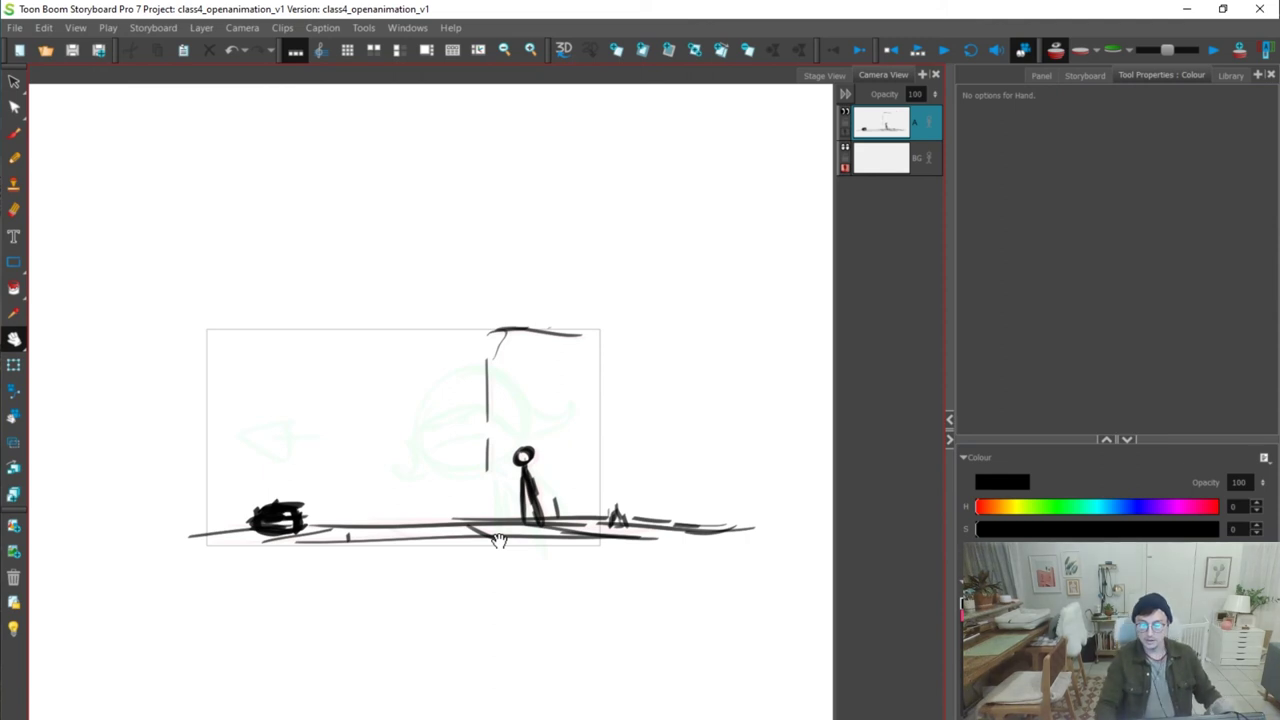
Step forward from the wide shot through the close-ups and tilted view to the slab panel to examine the shot flow
key(alt+b)
drag(425, 447, 463, 449)
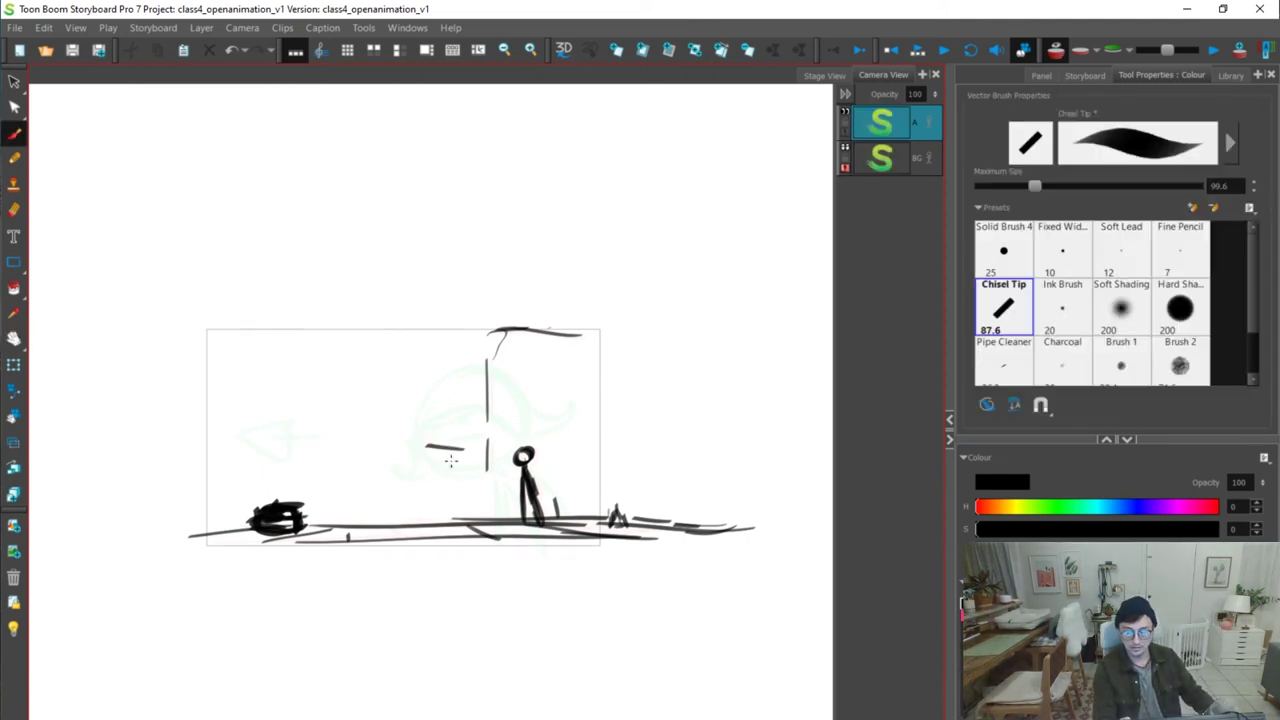
key(Left)
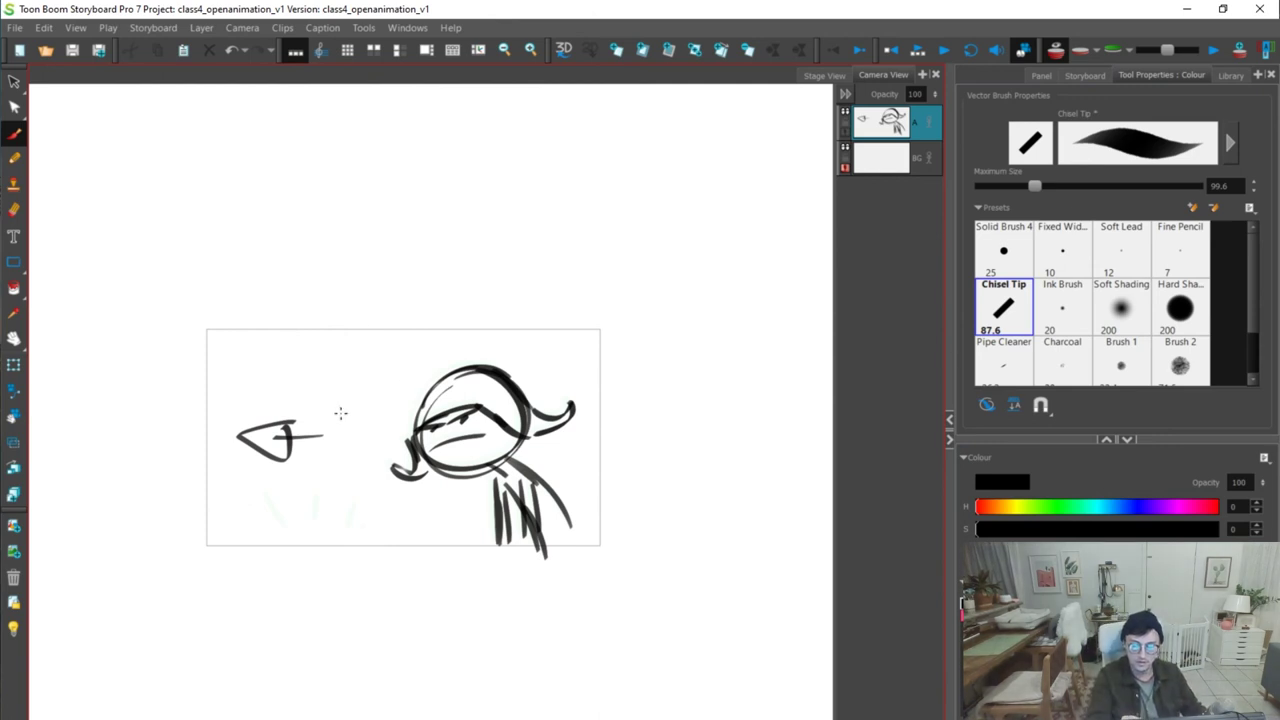
key(Right)
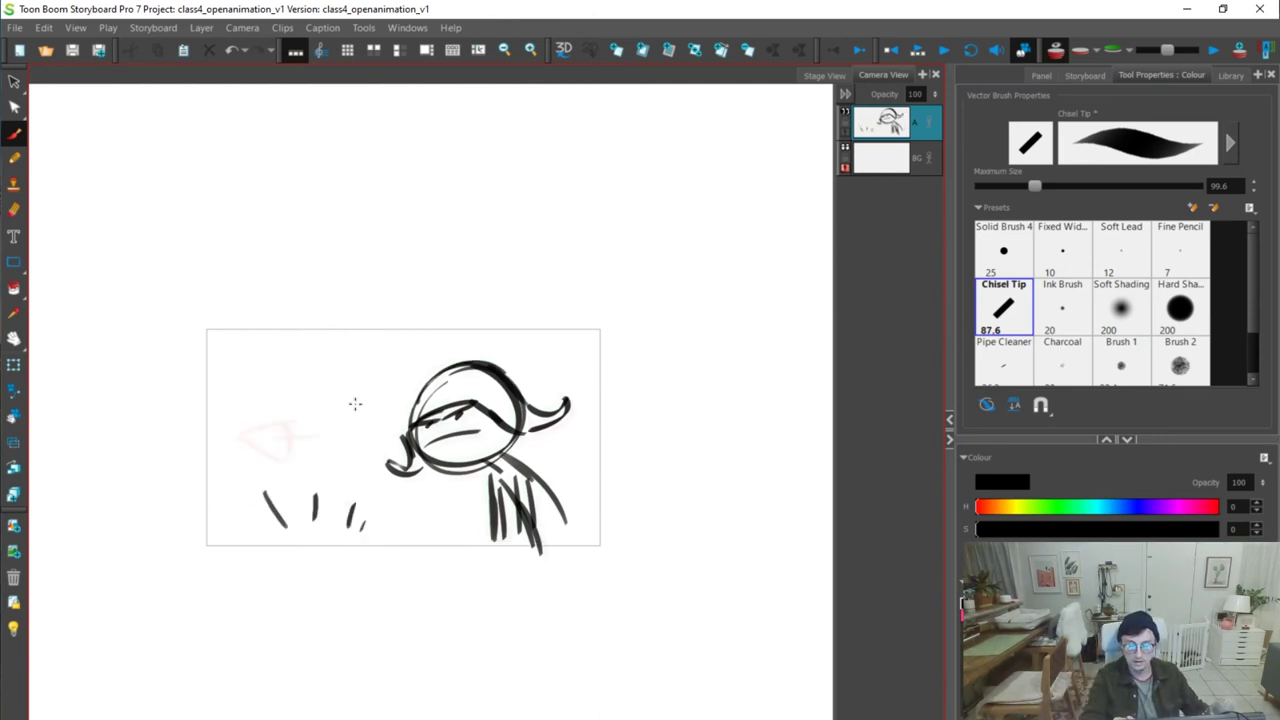
key(Right)
key(Left)
key(Right)
key(Right)
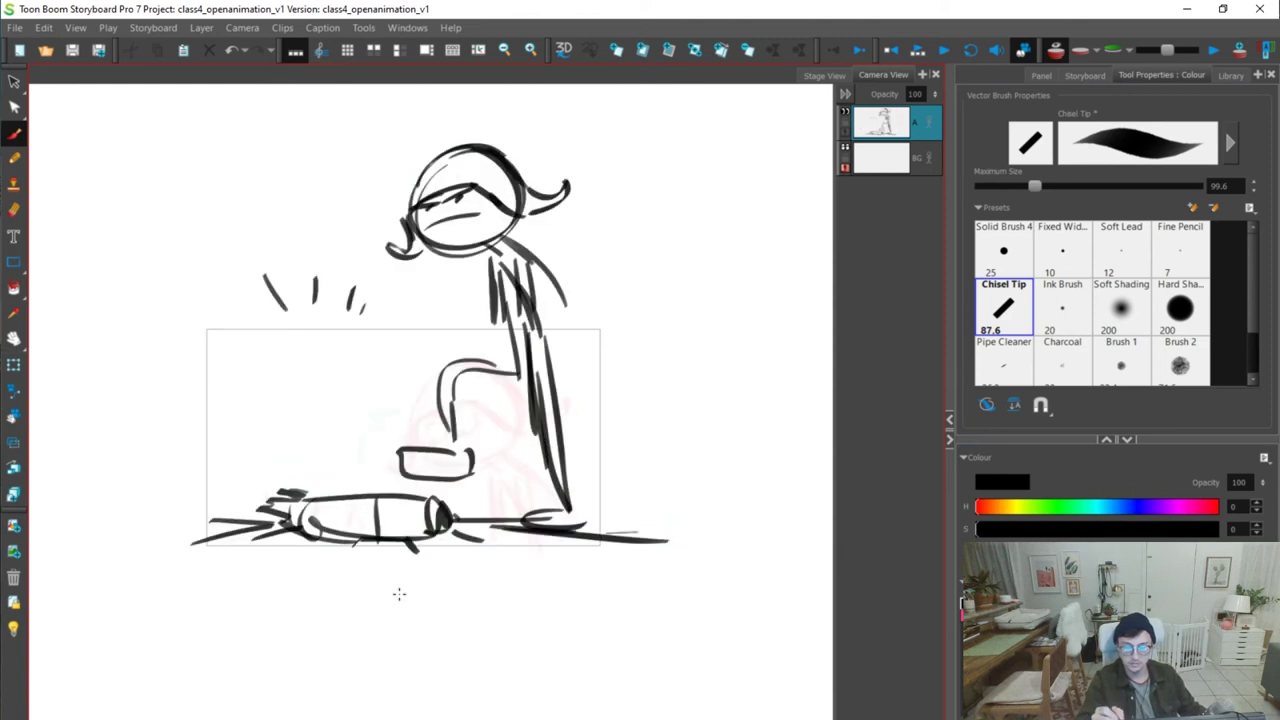
key(Right)
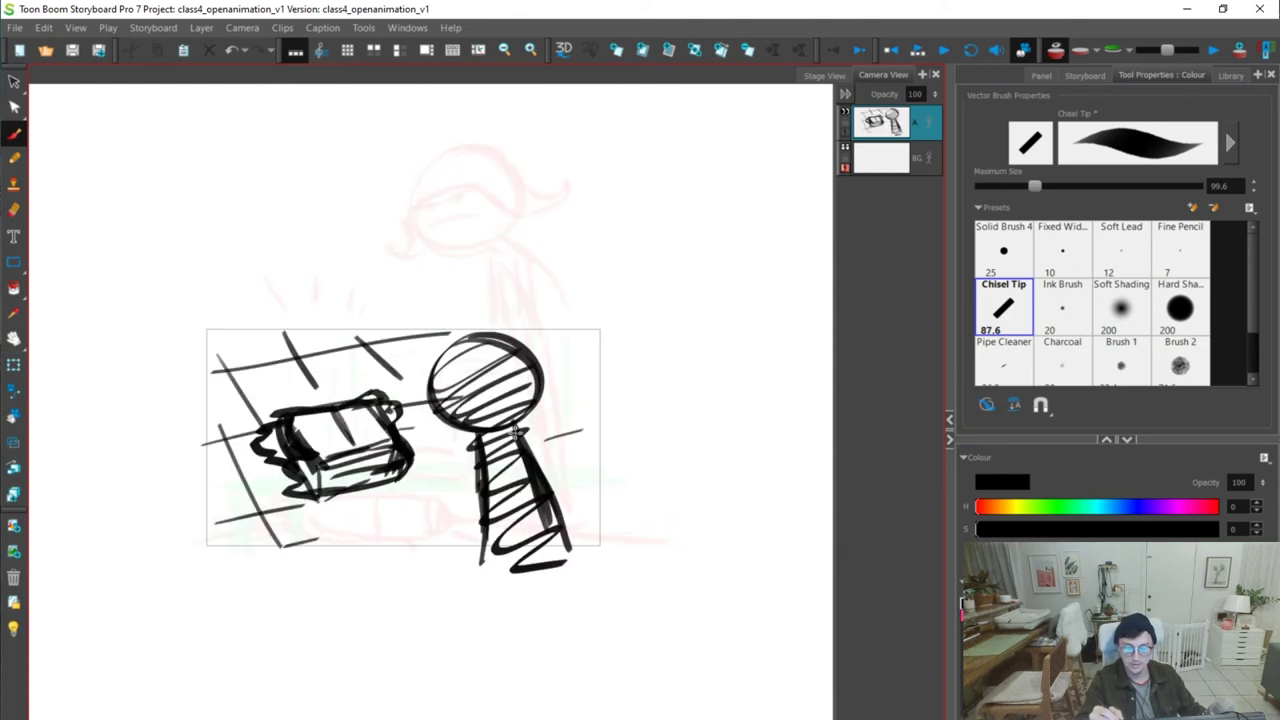
mouse_move(476, 460)
mouse_down()
mouse_move(431, 487)
mouse_move(431, 505)
mouse_move(418, 477)
mouse_move(416, 493)
mouse_move(442, 513)
mouse_move(447, 473)
mouse_move(473, 501)
mouse_move(475, 484)
mouse_move(477, 560)
mouse_move(470, 517)
mouse_move(477, 495)
mouse_move(483, 518)
mouse_move(520, 413)
mouse_move(525, 547)
mouse_move(496, 570)
mouse_up()
key(g)
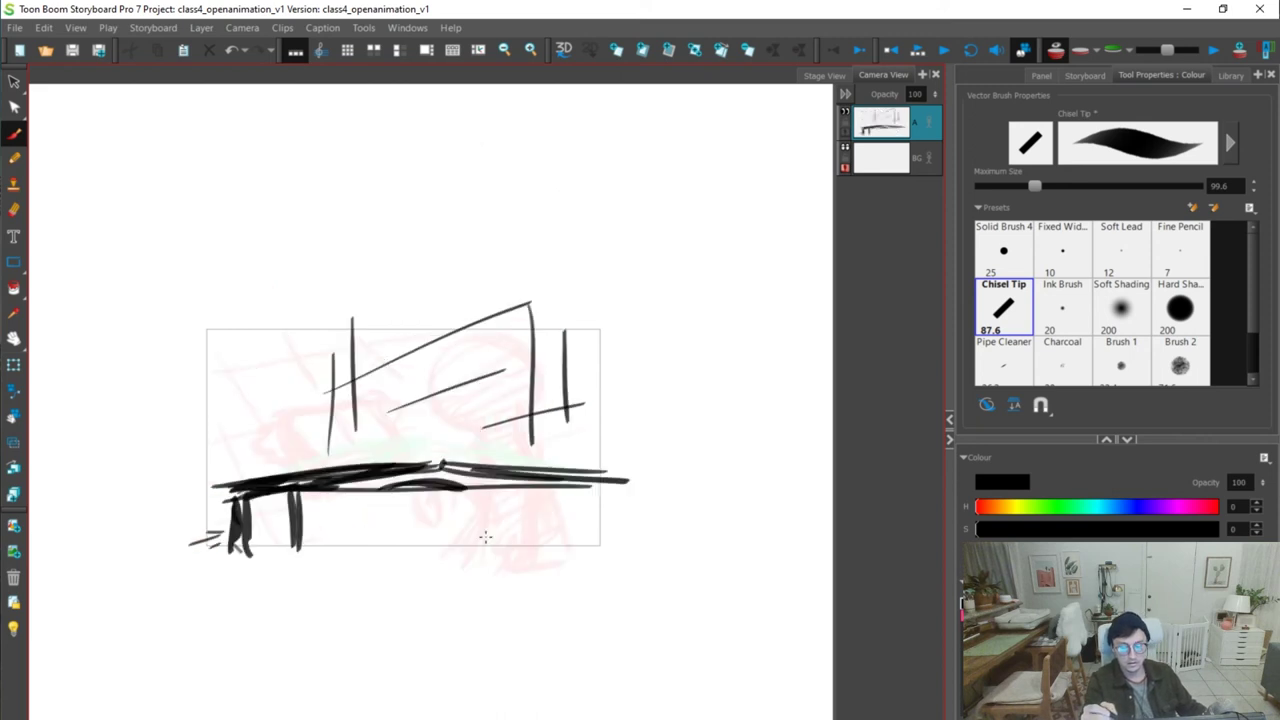
key(Right)
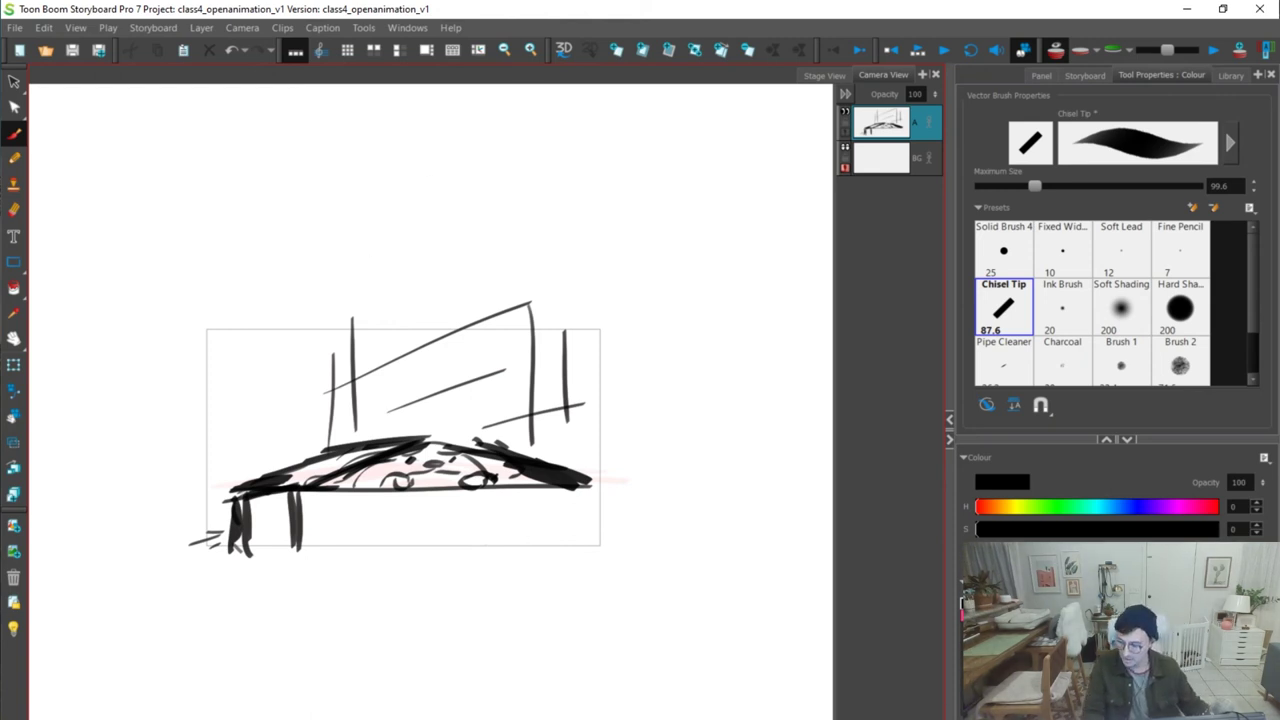
Run back through the storyboard past the THUMBNAILS title and return to the wide shot to examine the whole sequence
key(Right)
key(Left)
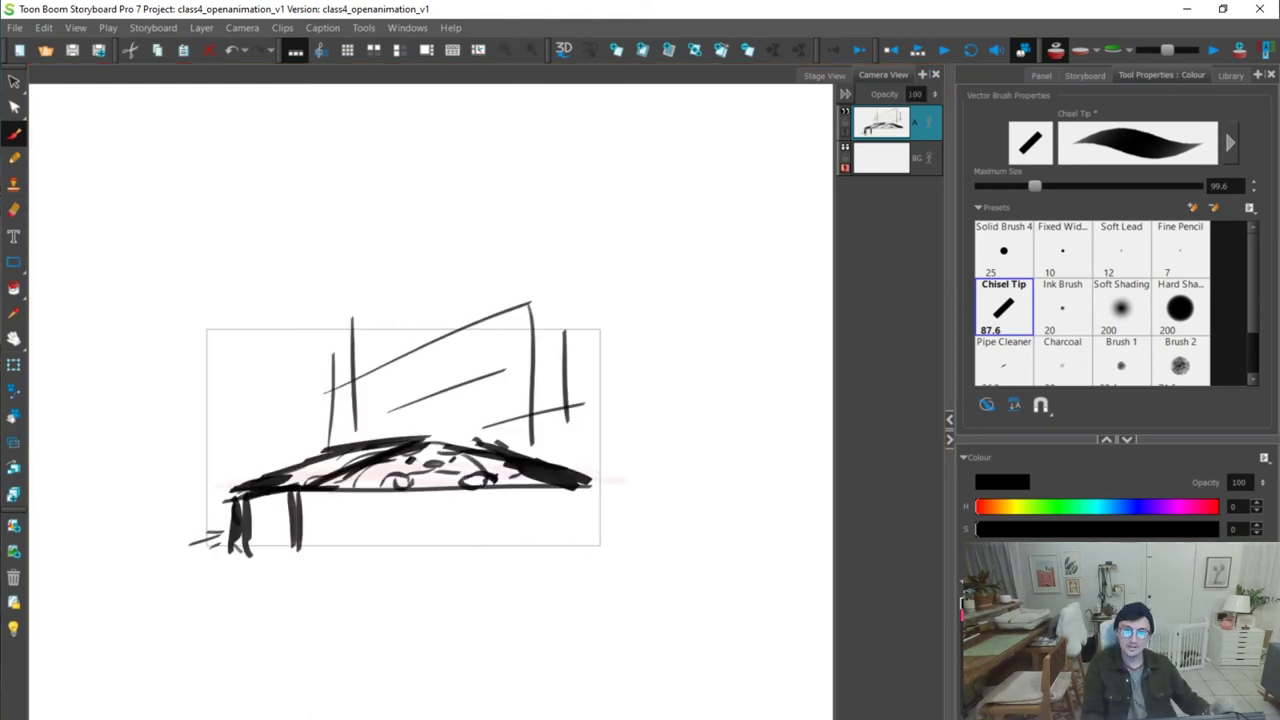
key(Left)
key(Left)
key(Left)
key(Left)
key(Left)
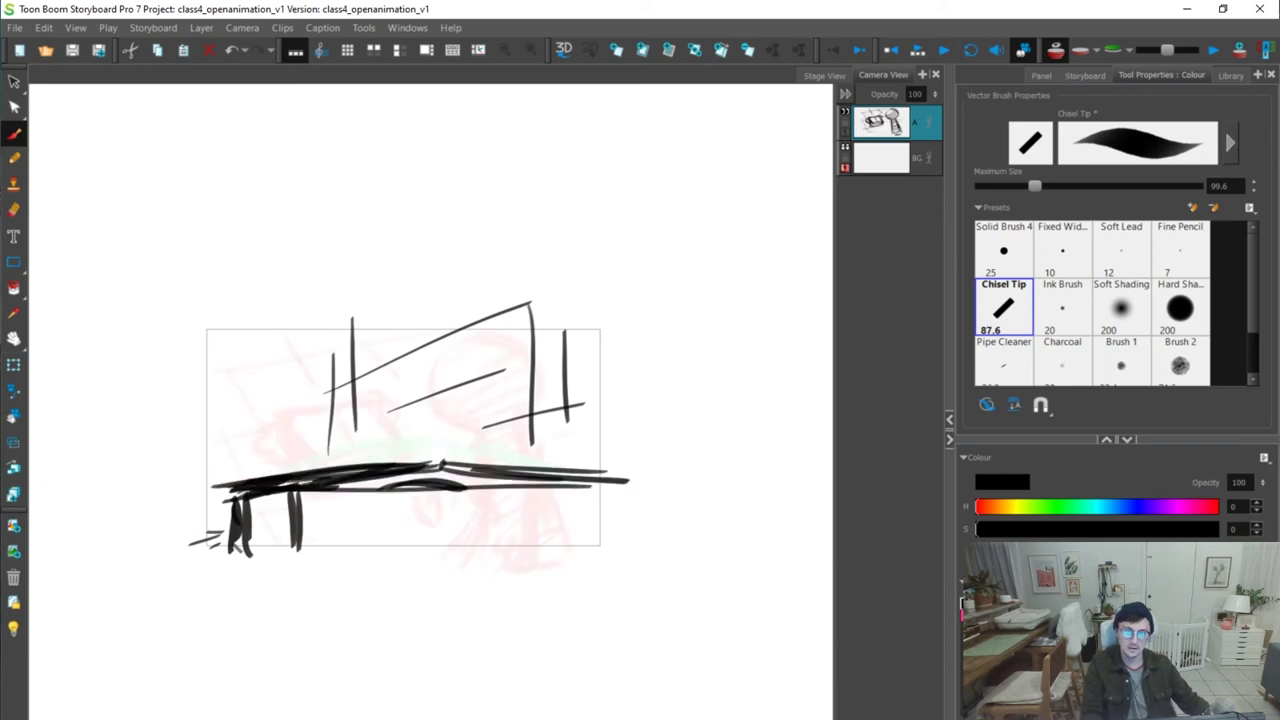
key(Left)
key(Right)
key(Left)
key(Left)
key(Right)
key(Left)
key(Left)
key(Right)
key(Right)
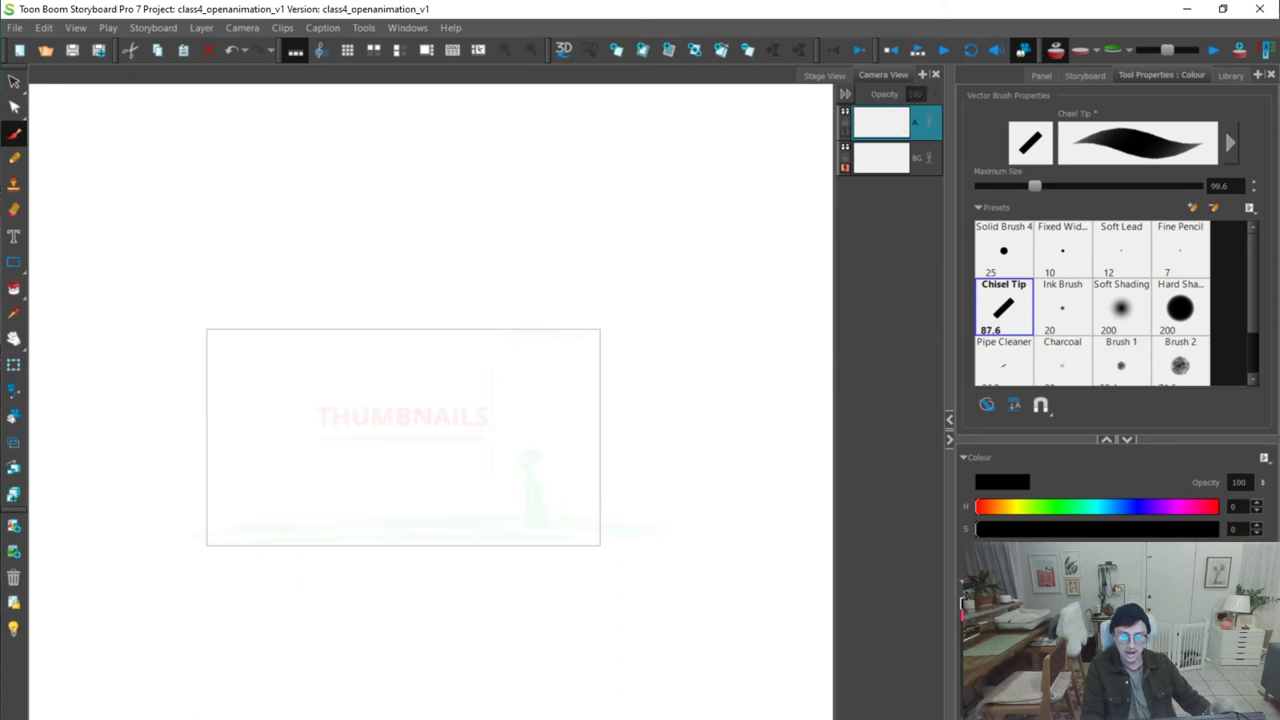
key(Right)
key(Right)
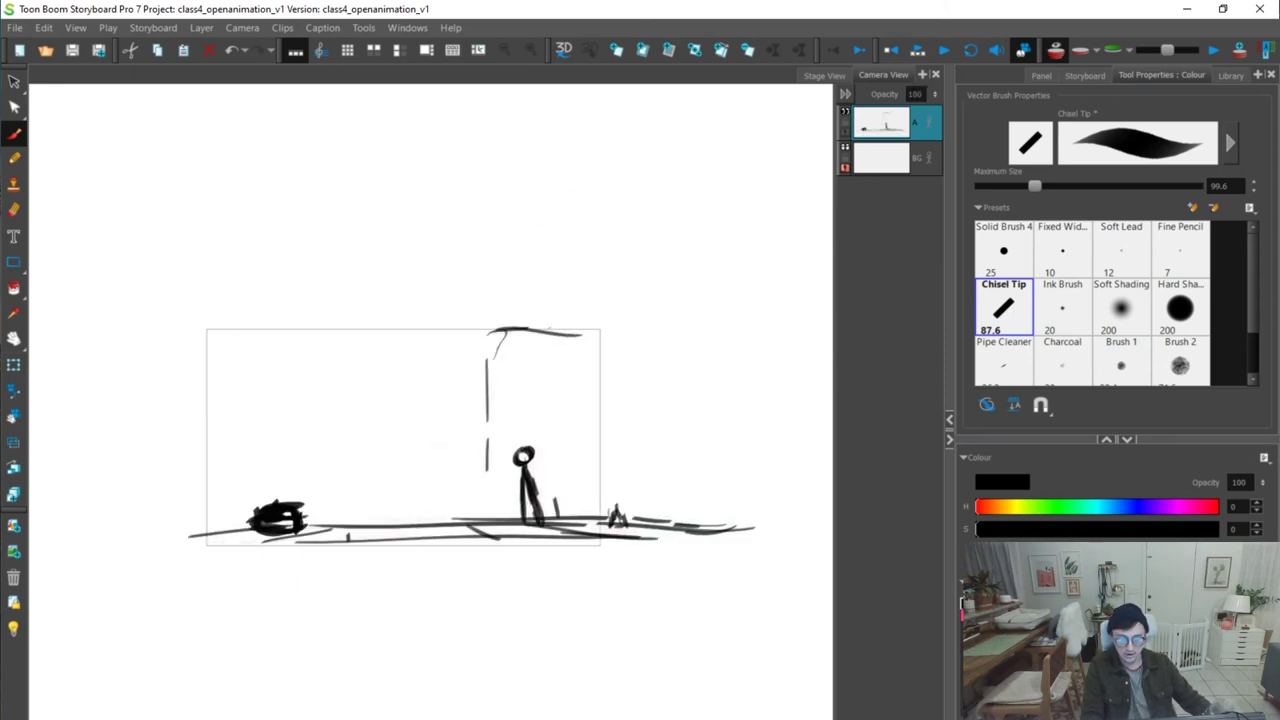
Add three short radiating strokes above the existing marks beside the girl's face in her close-up panel
mouse_move(442, 426)
mouse_down()
mouse_move(384, 428)
mouse_move(408, 434)
mouse_up()
key(Right)
key(Right)
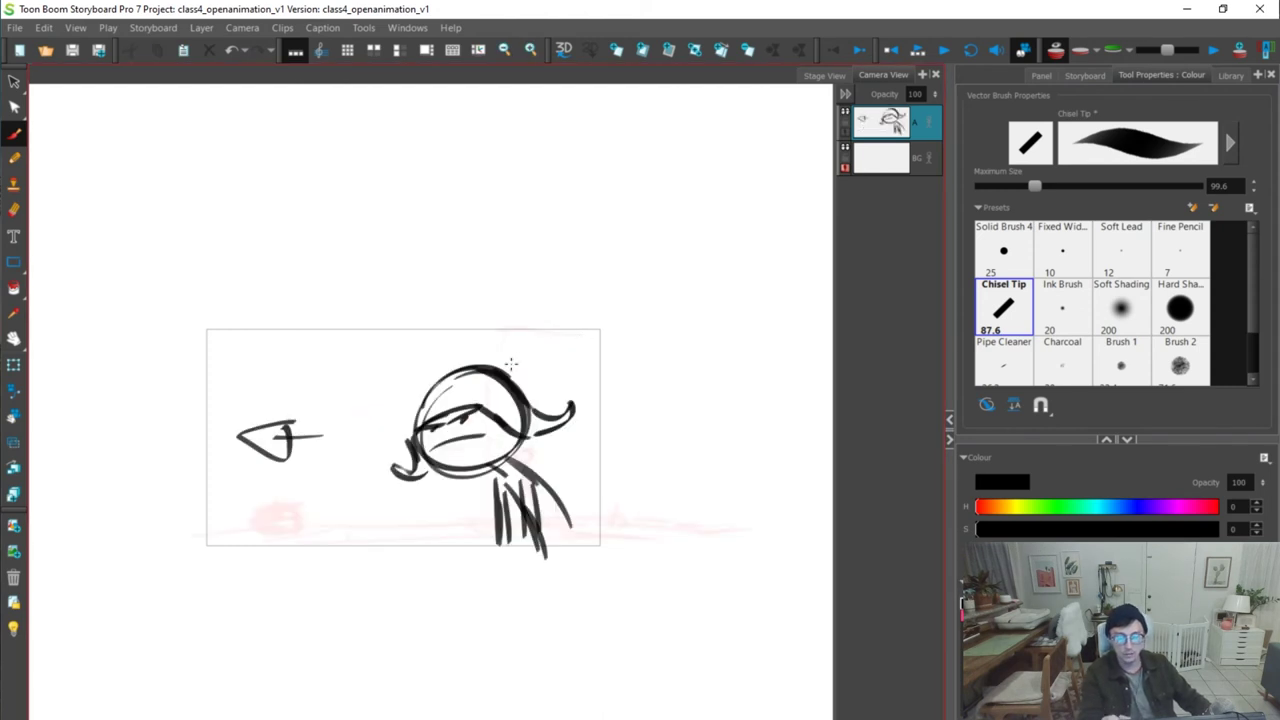
key(Right)
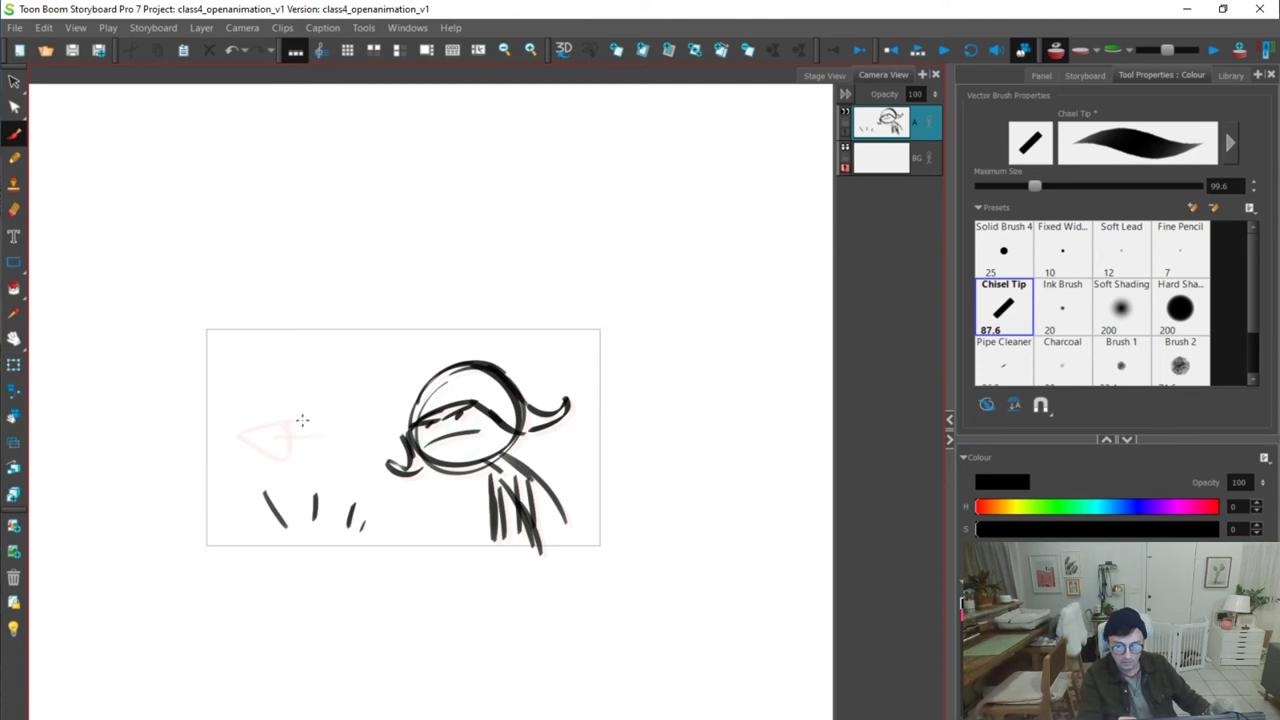
drag(252, 414, 267, 427)
drag(294, 394, 286, 438)
drag(343, 398, 319, 431)
key(f)
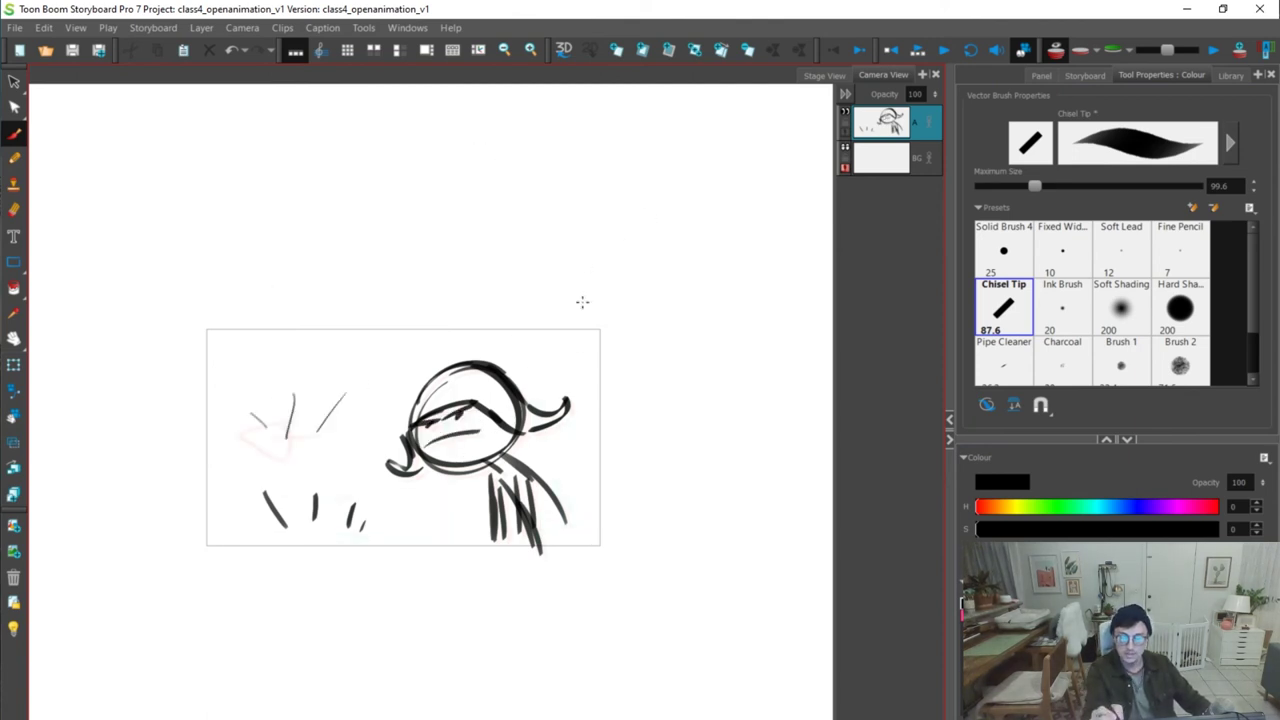
Sketch a front-facing figure with a round head, simple face lines and long body lines outside the frame beside the close-up
key(.)
key(.)
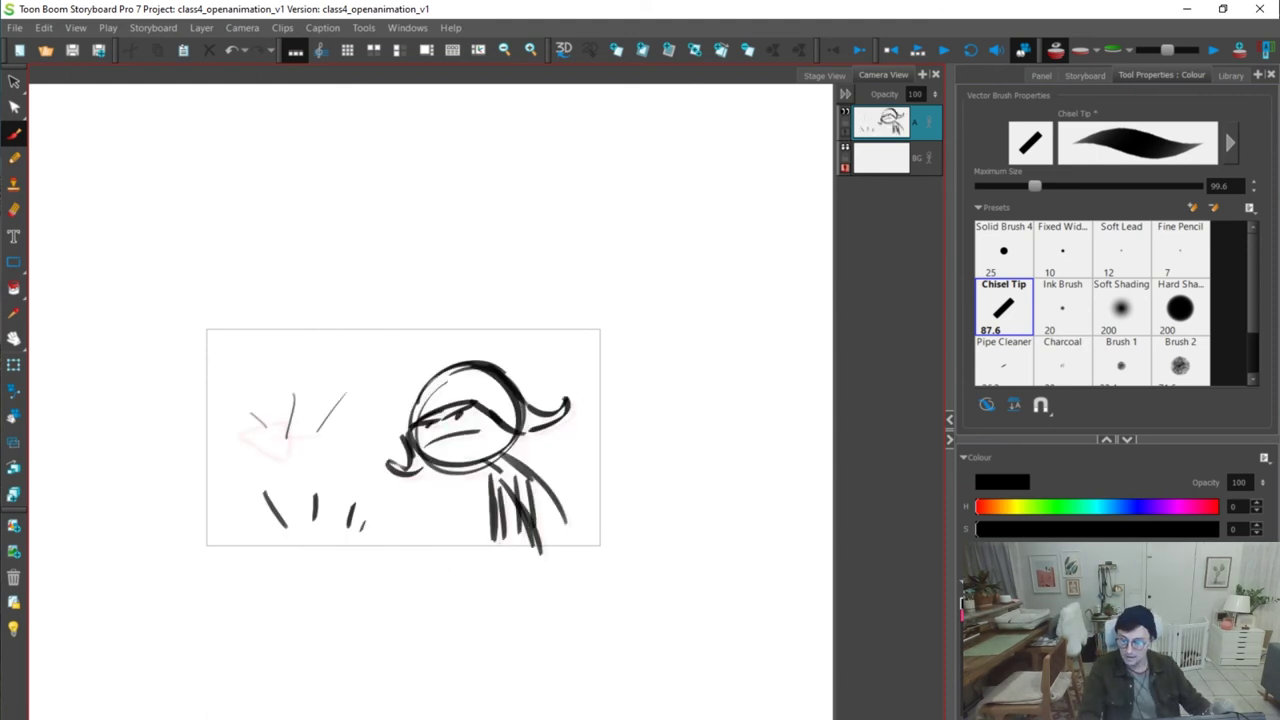
key(.)
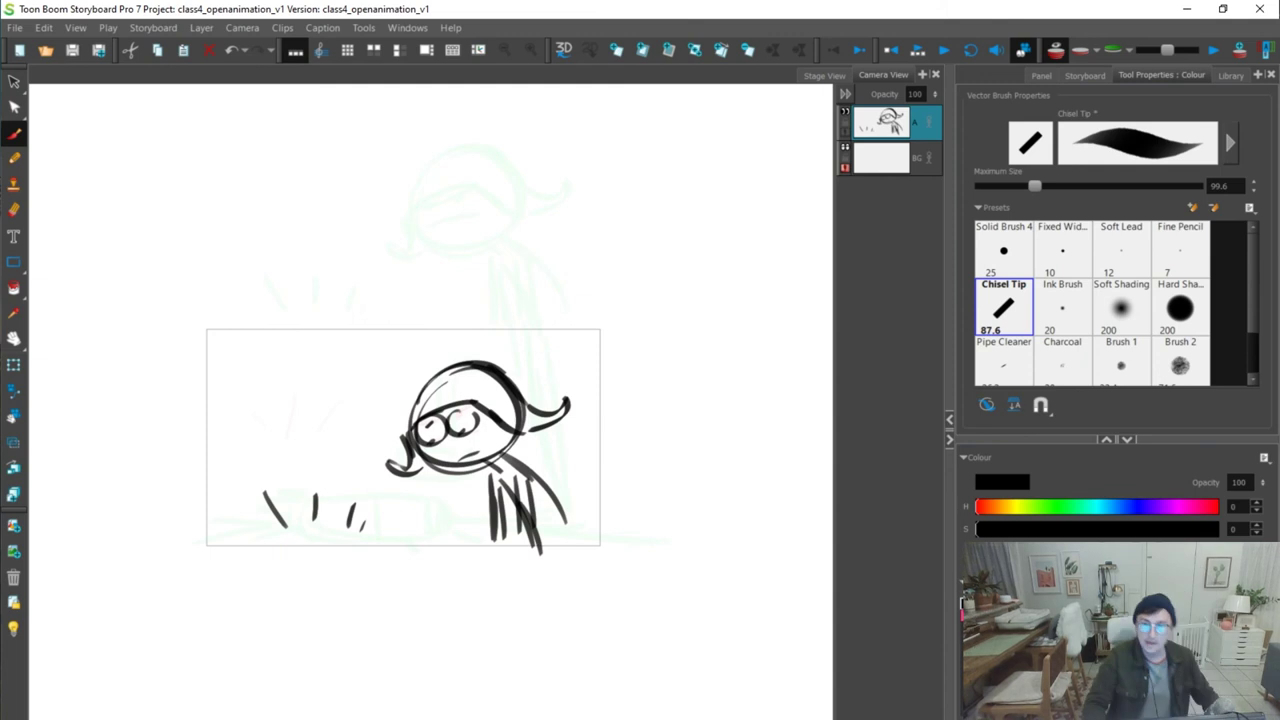
key(.)
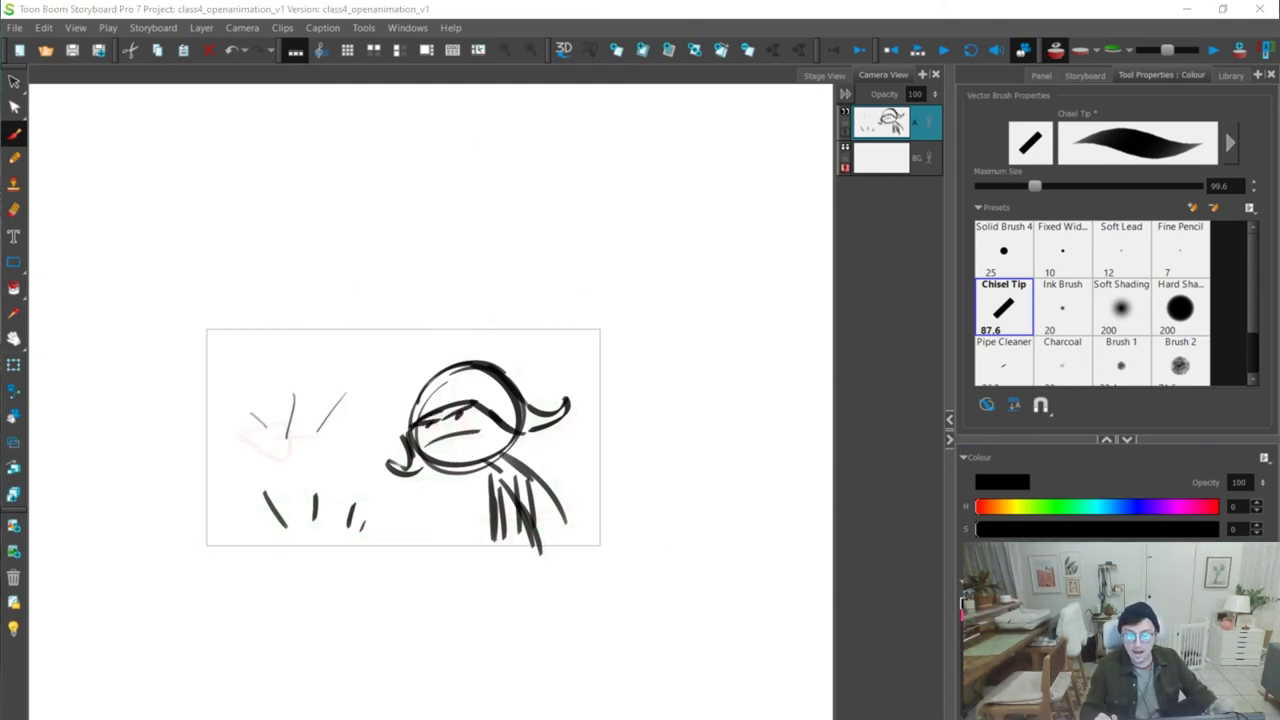
drag(708, 363, 700, 449)
key(ctrl+z)
mouse_move(623, 397)
mouse_down()
mouse_move(661, 422)
mouse_move(665, 578)
mouse_up()
mouse_move(694, 420)
mouse_down()
mouse_move(715, 562)
mouse_move(662, 578)
mouse_up()
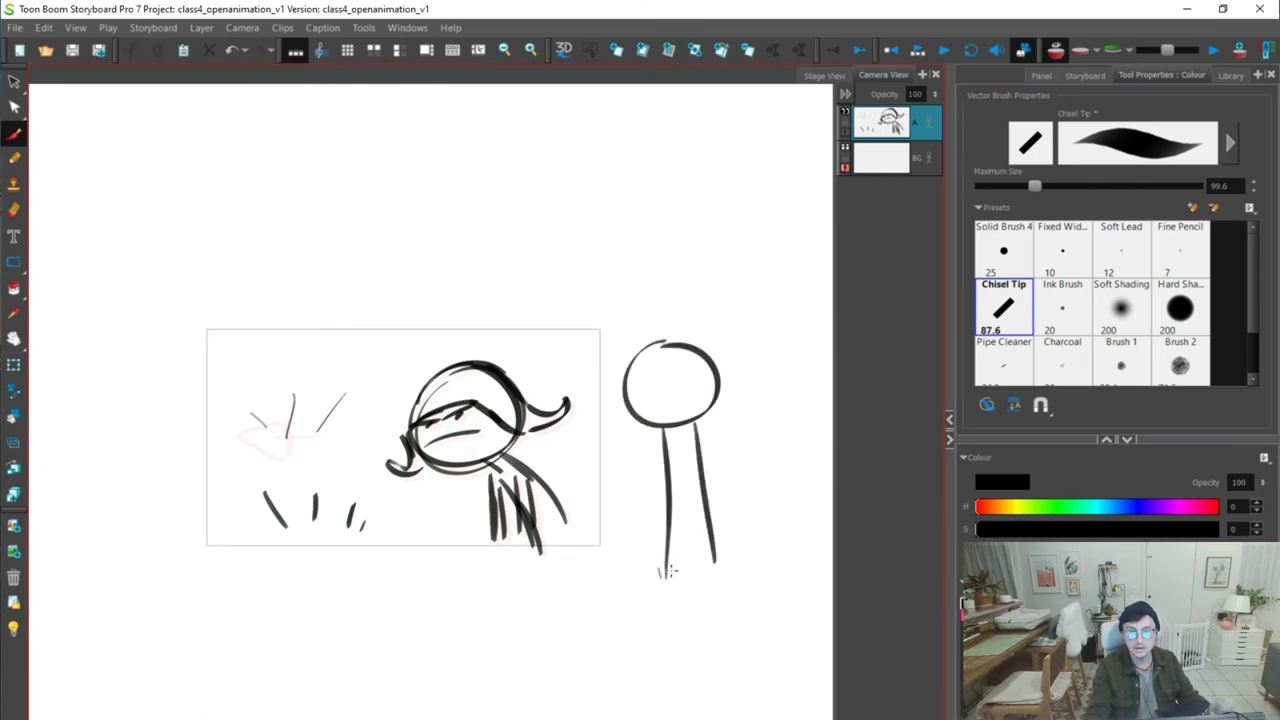
mouse_move(655, 486)
mouse_down()
mouse_move(653, 384)
mouse_move(706, 368)
mouse_up()
mouse_move(626, 380)
mouse_down()
mouse_move(614, 419)
mouse_move(664, 337)
mouse_move(698, 339)
mouse_move(728, 379)
mouse_move(752, 381)
mouse_move(722, 394)
mouse_up()
drag(622, 380, 712, 368)
drag(660, 402, 680, 399)
Go past the slab panels to the RULE OF THIRDS title and frame the reference page that follows it
key(g)
key(comma)
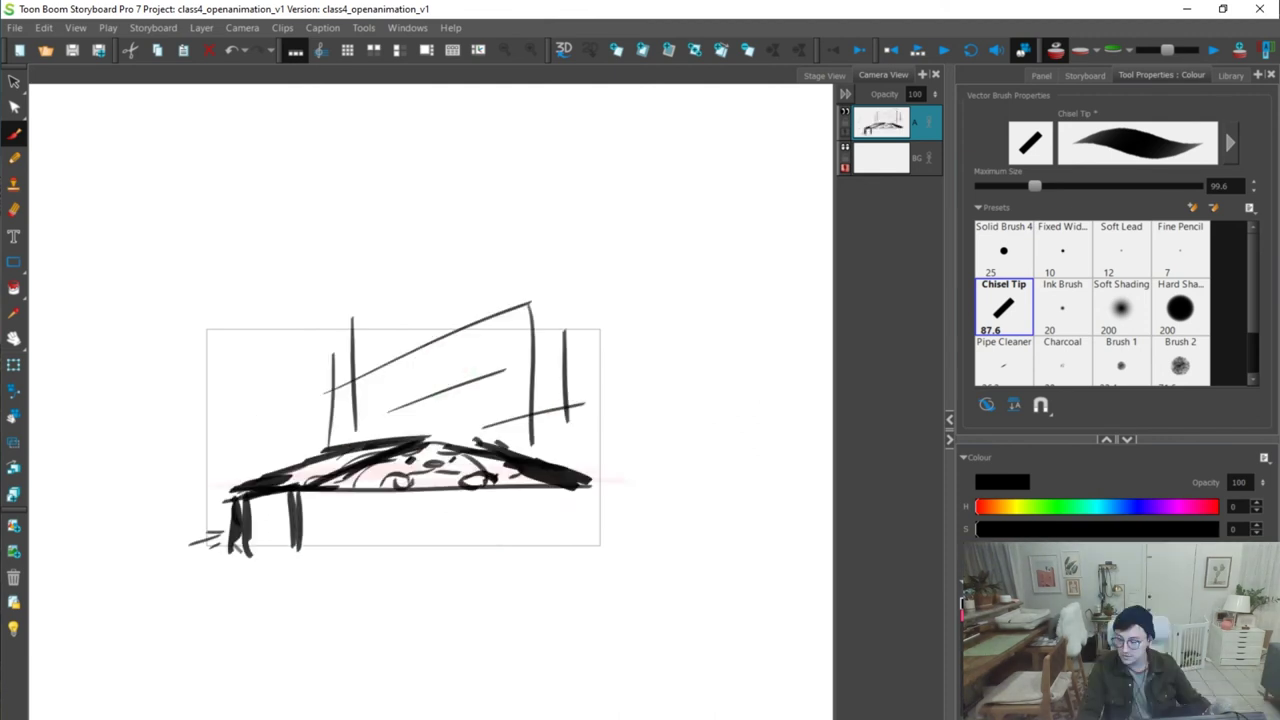
key(p)
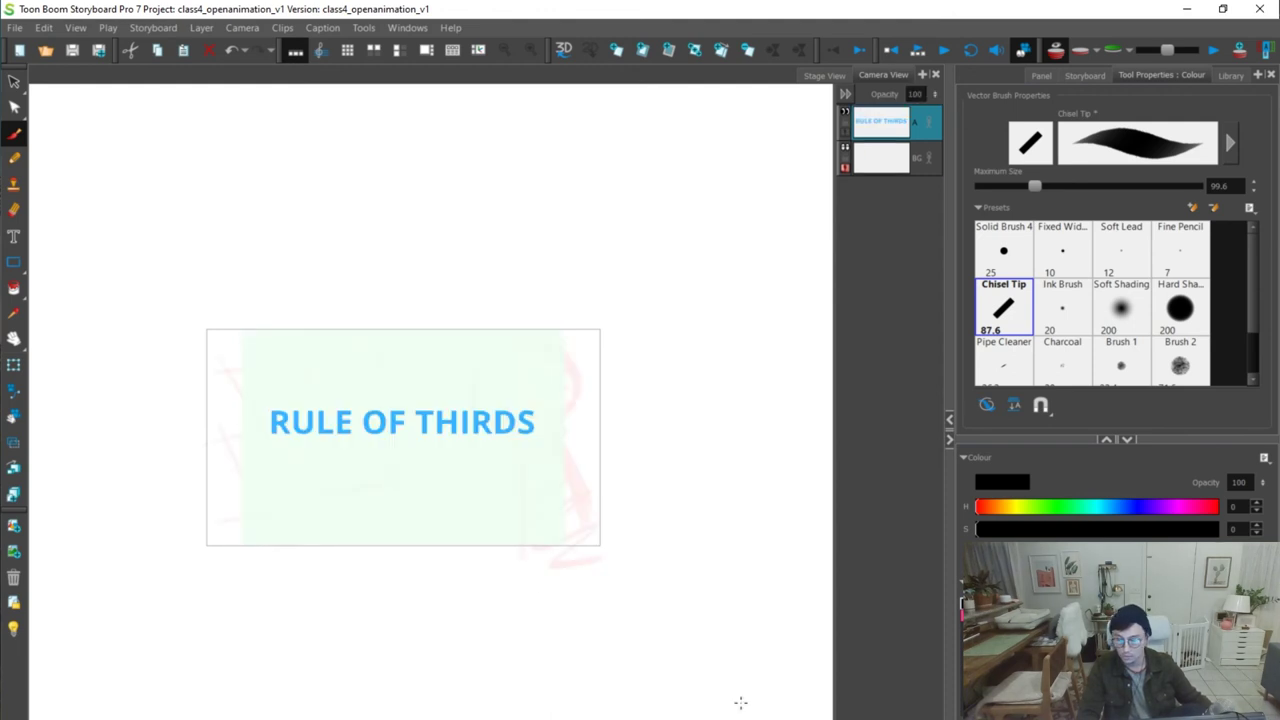
key(space)
key(2)
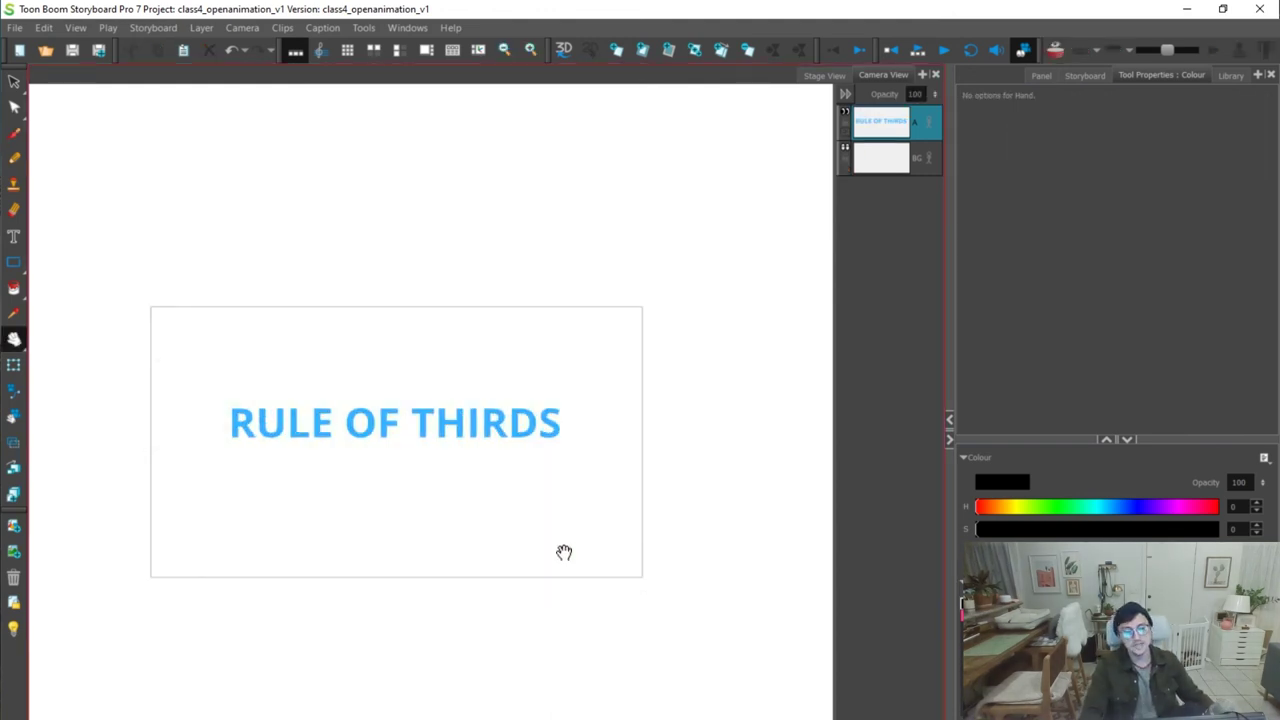
key(g)
key(2)
mouse_move(557, 518)
mouse_down()
mouse_move(557, 532)
mouse_move(588, 546)
mouse_move(536, 526)
mouse_move(549, 539)
mouse_up()
key(2)
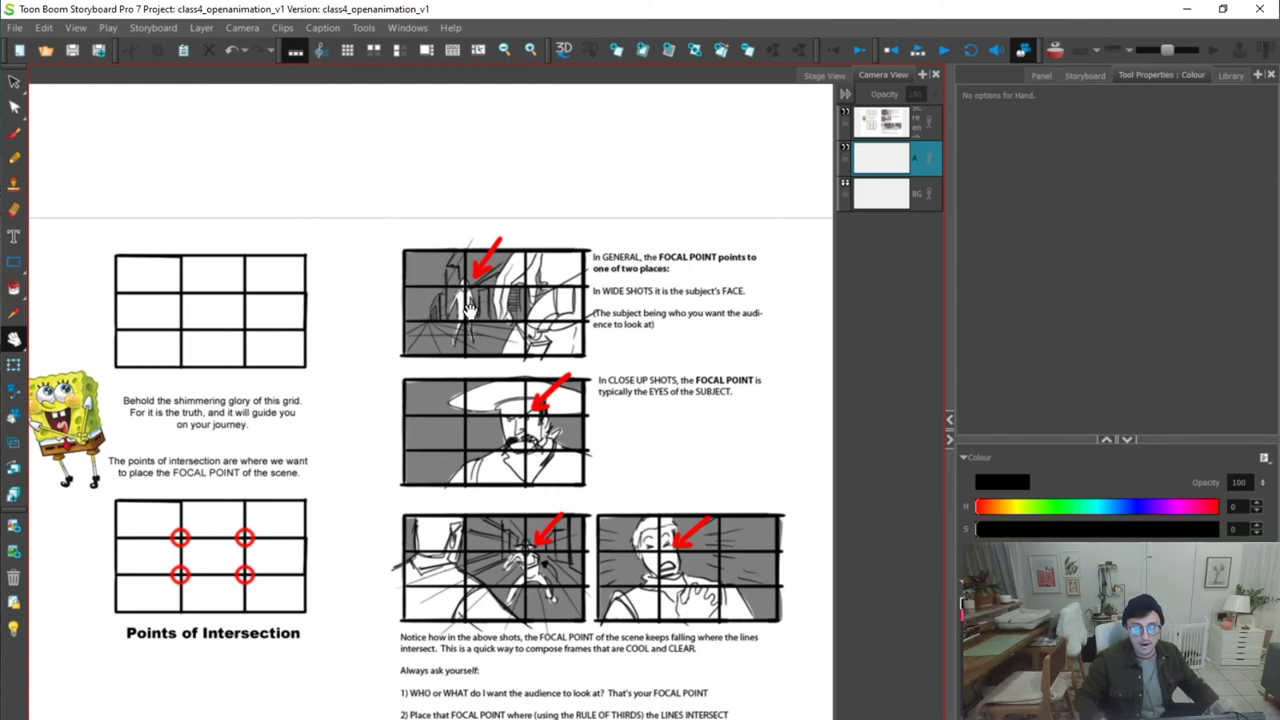
Number the upper grid's columns 1, 2, 3 above it and its rows 1, 2, 3 beside it
key(alt+b)
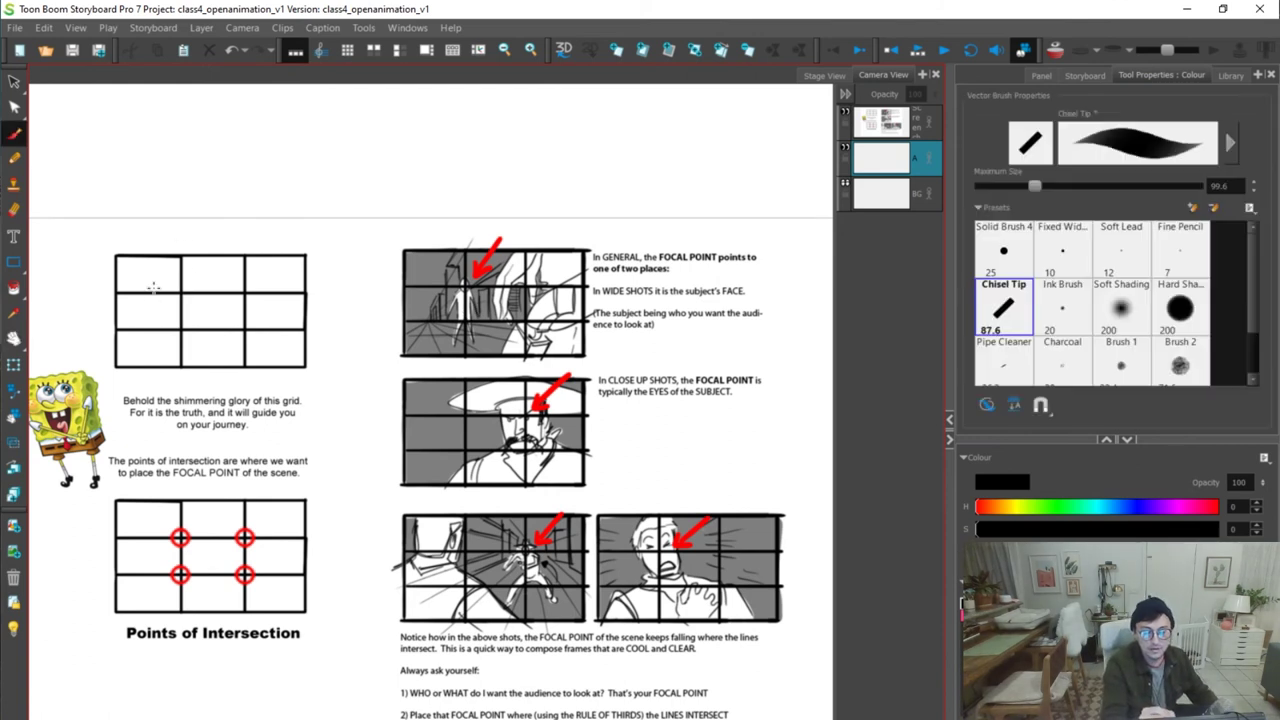
mouse_move(152, 228)
mouse_down()
mouse_move(153, 240)
mouse_move(222, 243)
mouse_up()
drag(262, 221, 266, 240)
mouse_move(82, 262)
mouse_down()
mouse_move(102, 319)
mouse_move(90, 361)
mouse_up()
key(space)
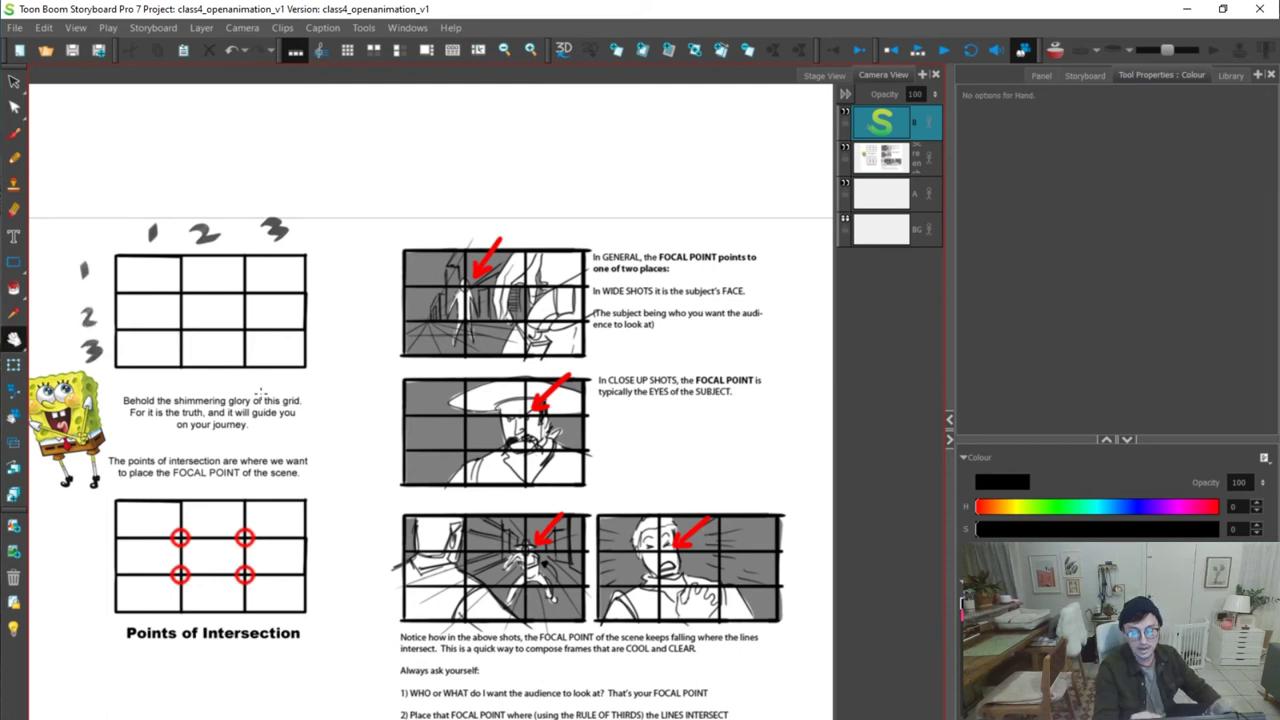
Switch the brush colour to red and mark the four line intersections of the upper grid
click(968, 614)
drag(174, 298, 186, 289)
drag(174, 338, 187, 326)
drag(251, 285, 239, 340)
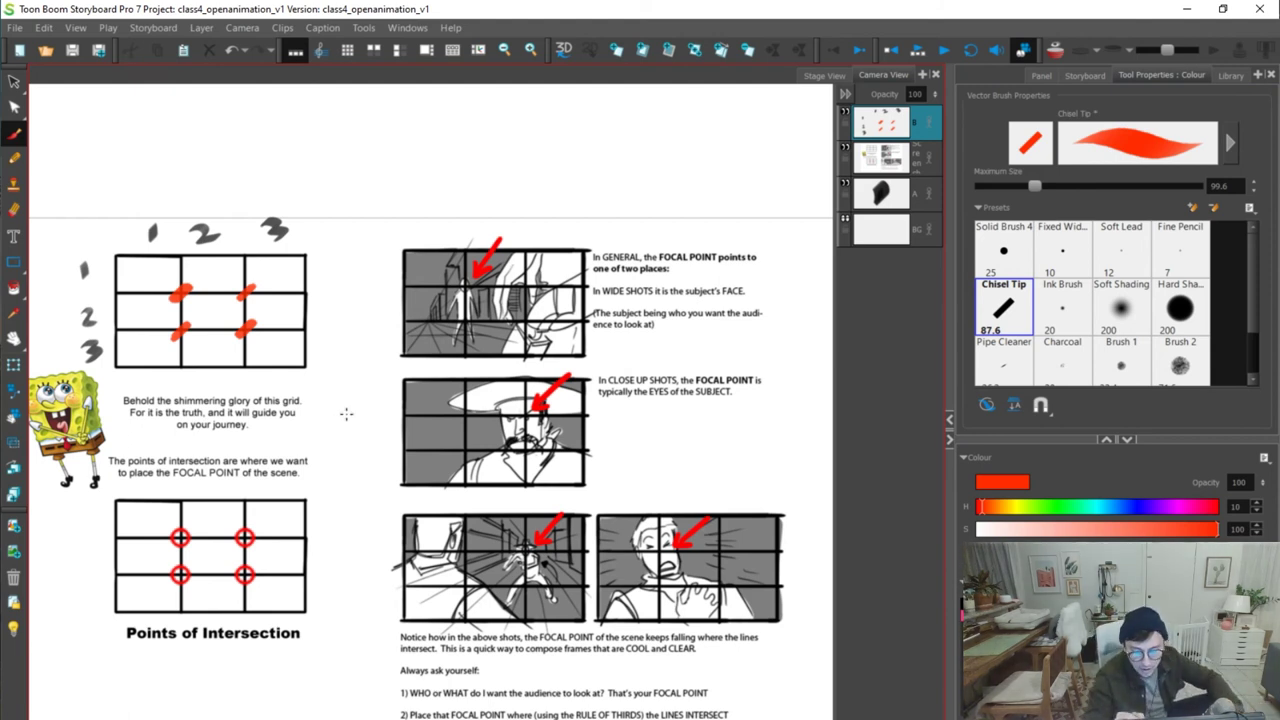
Examine the reference page's two thirds grids and the example shots whose arrows point out the focal points
key(space)
drag(334, 423, 363, 394)
key(2)
key(1)
key(1)
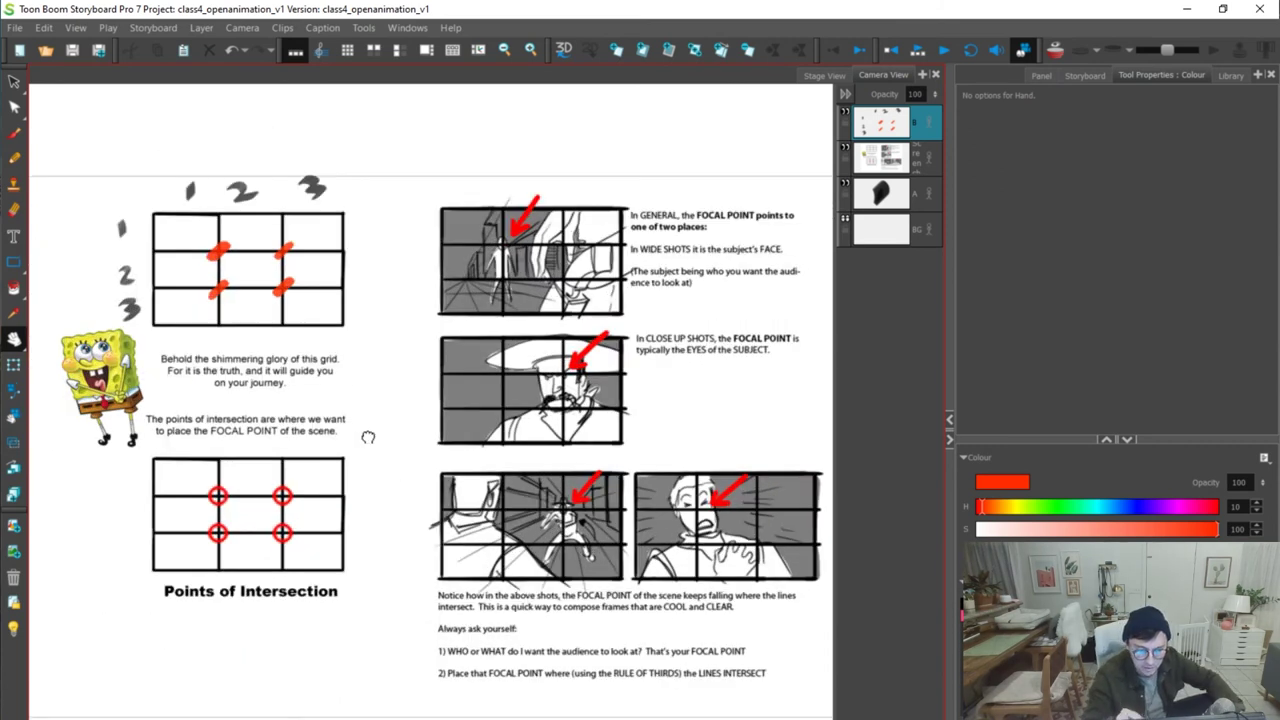
drag(367, 435, 377, 447)
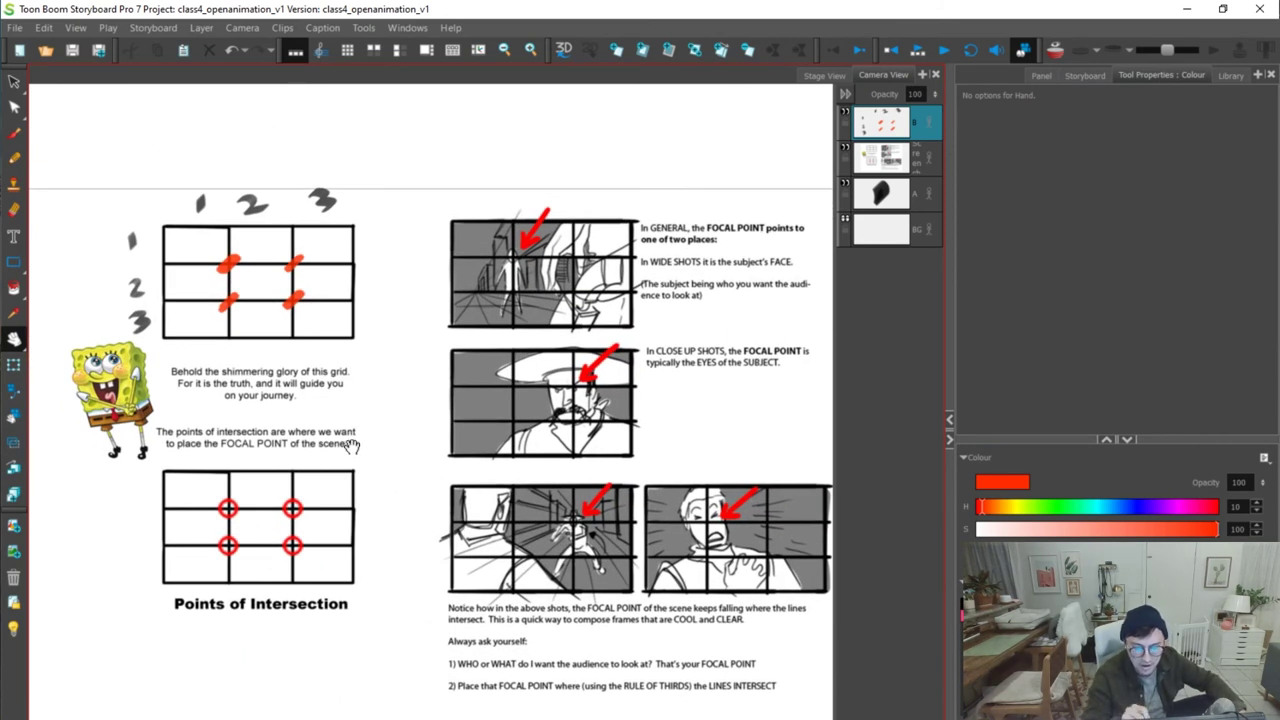
drag(377, 453, 358, 418)
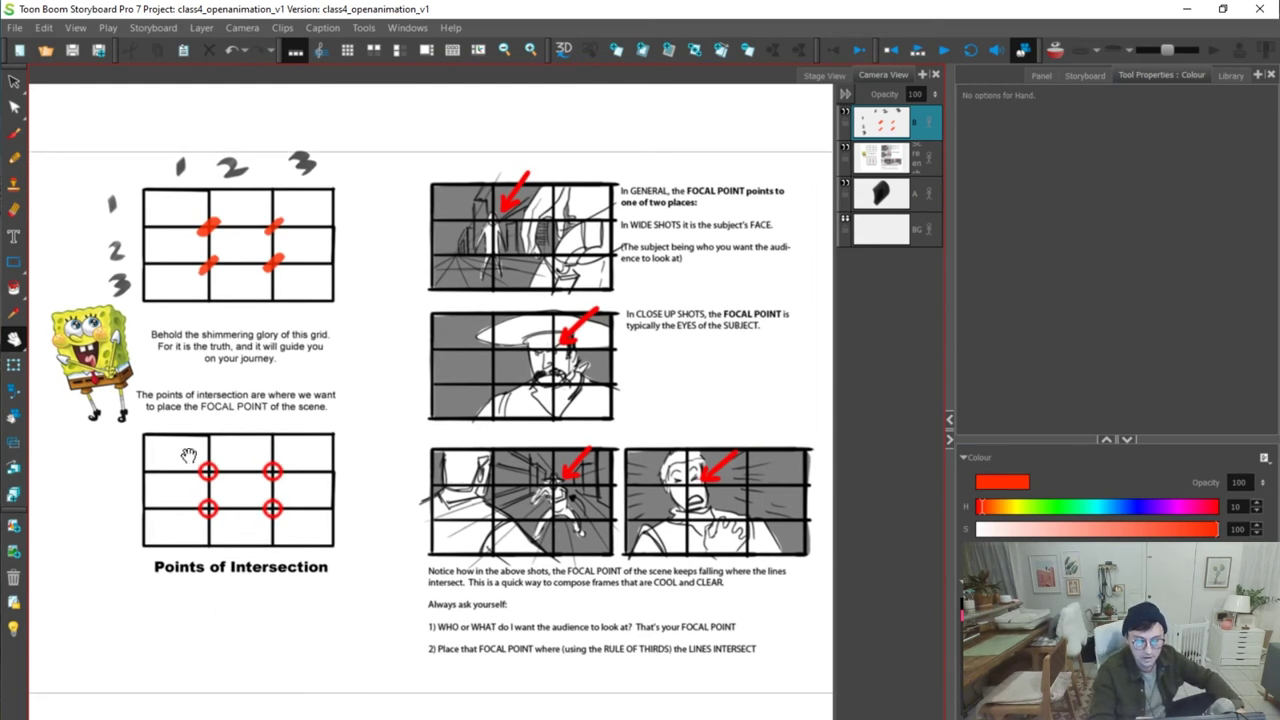
key(alt+b)
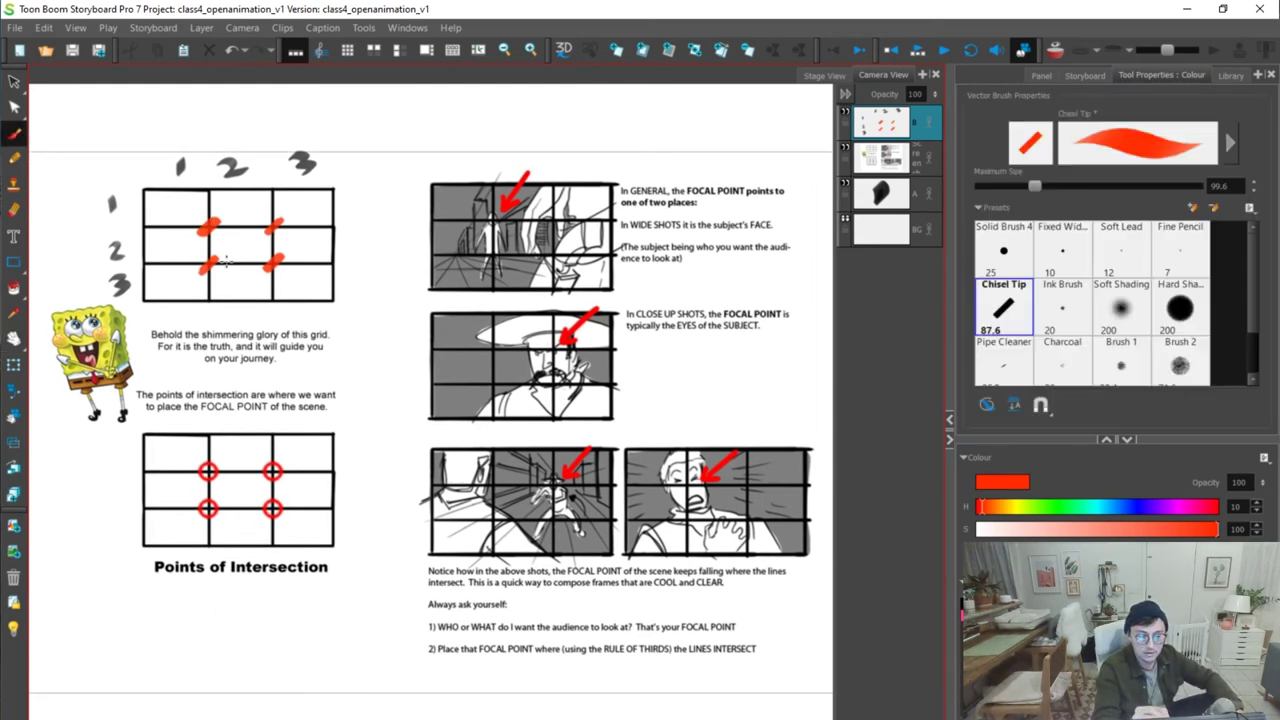
key(space)
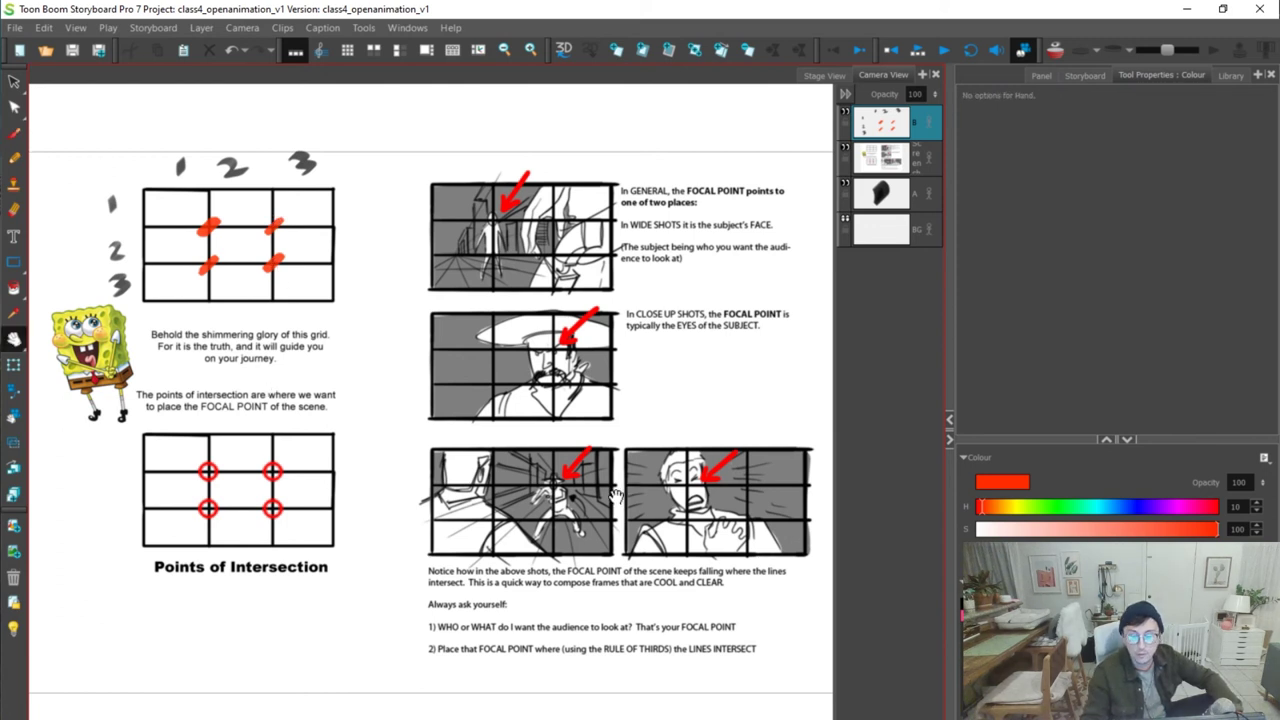
drag(631, 485, 562, 494)
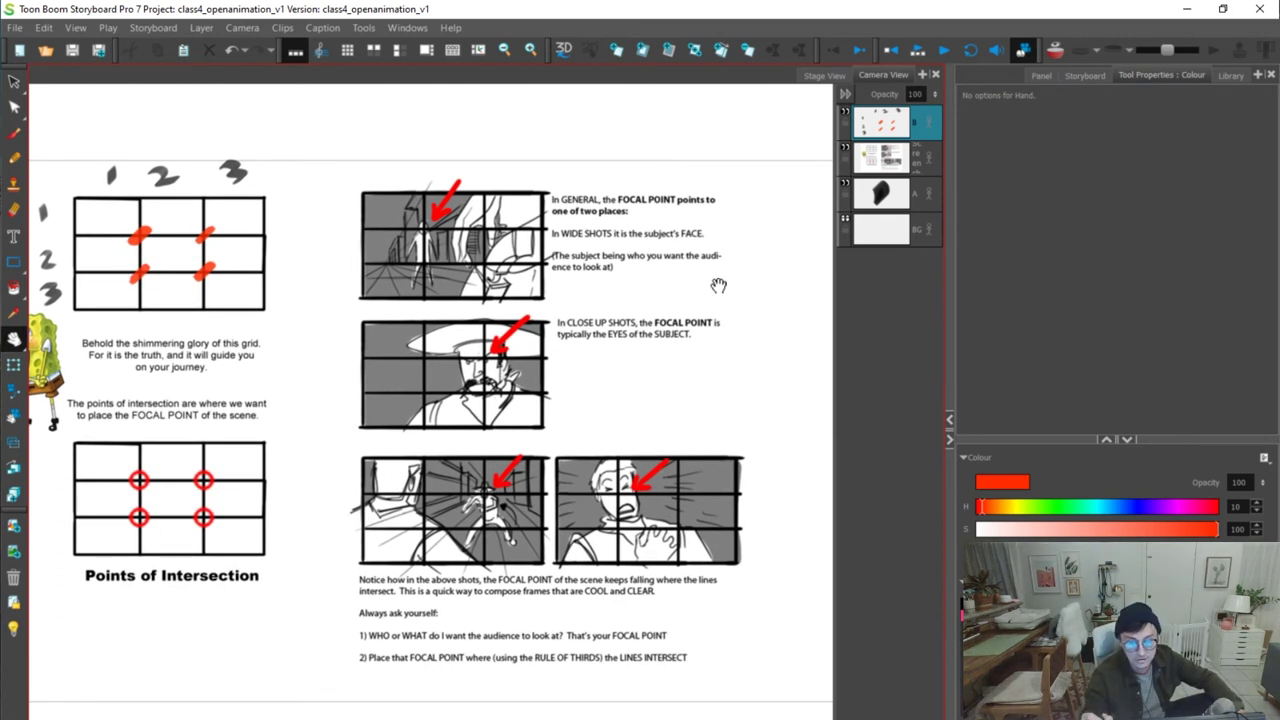
scroll(700, 315, up, 2)
mouse_move(688, 328)
mouse_down()
mouse_move(684, 368)
mouse_move(688, 353)
mouse_up()
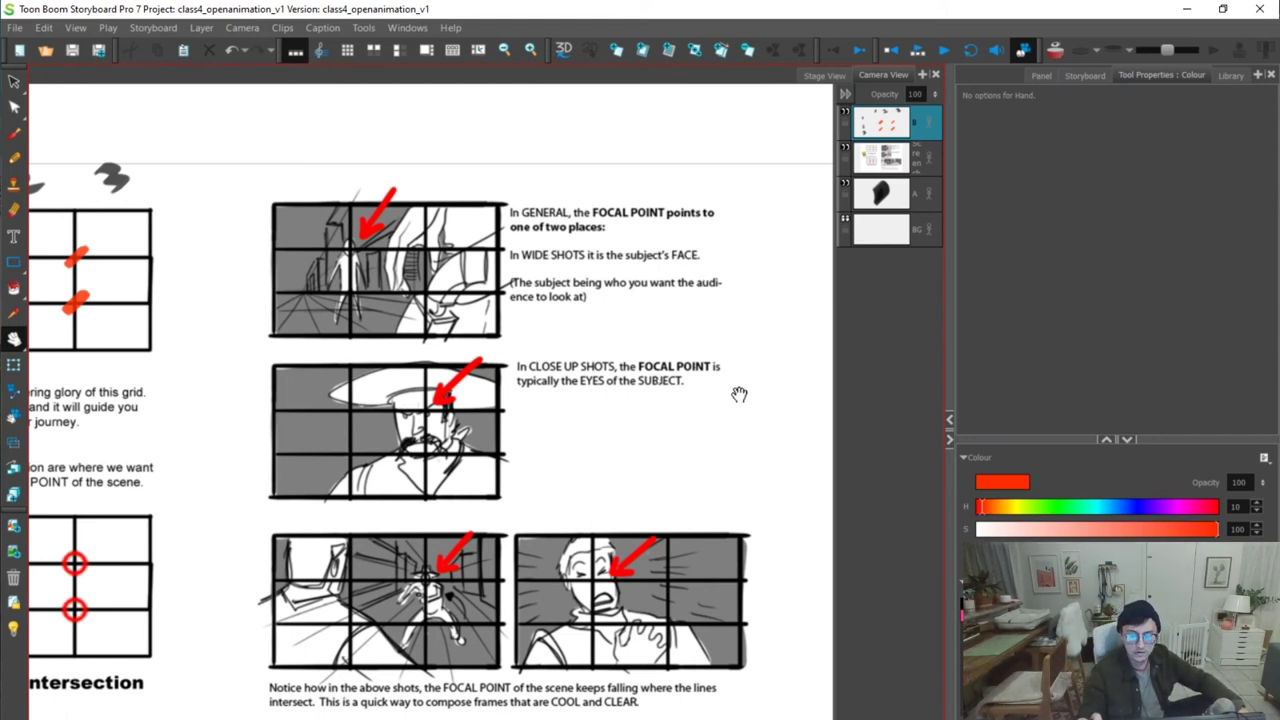
drag(725, 451, 733, 418)
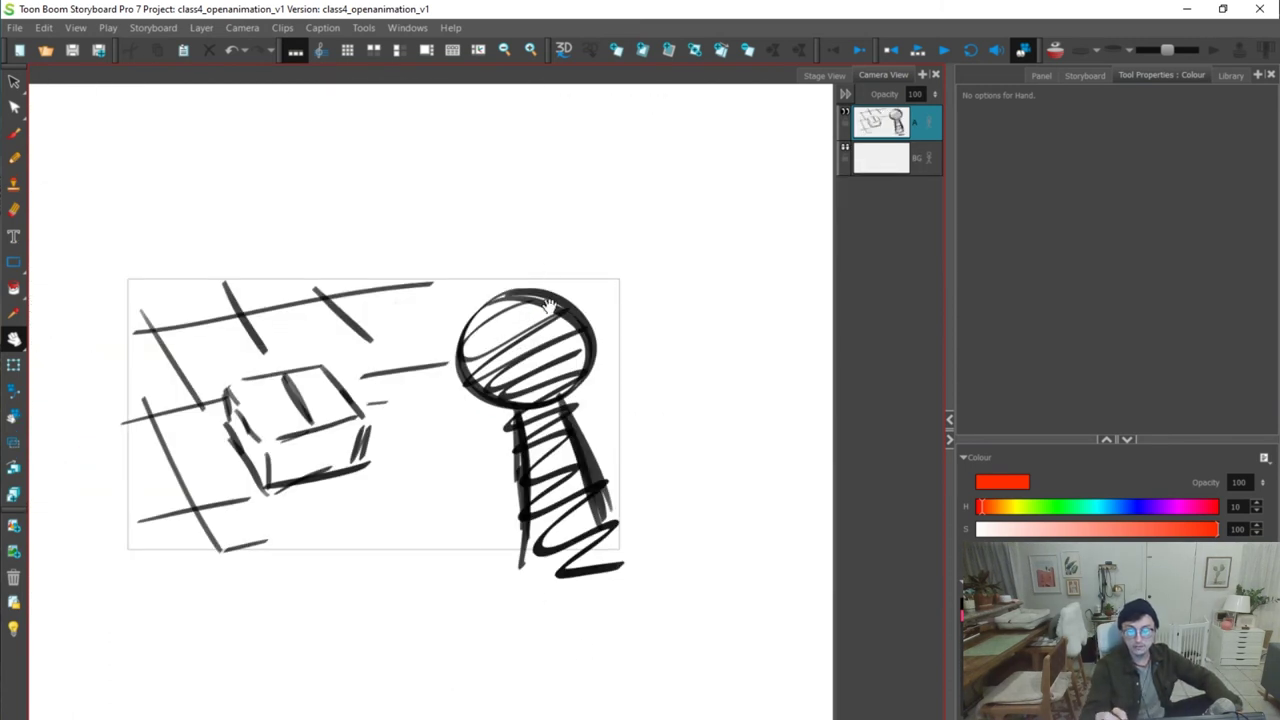
Place the BG layer above layer A and add a red vertical line near the frame's right third, beside the head's centre
key(alt+b)
drag(916, 168, 905, 115)
drag(484, 271, 485, 565)
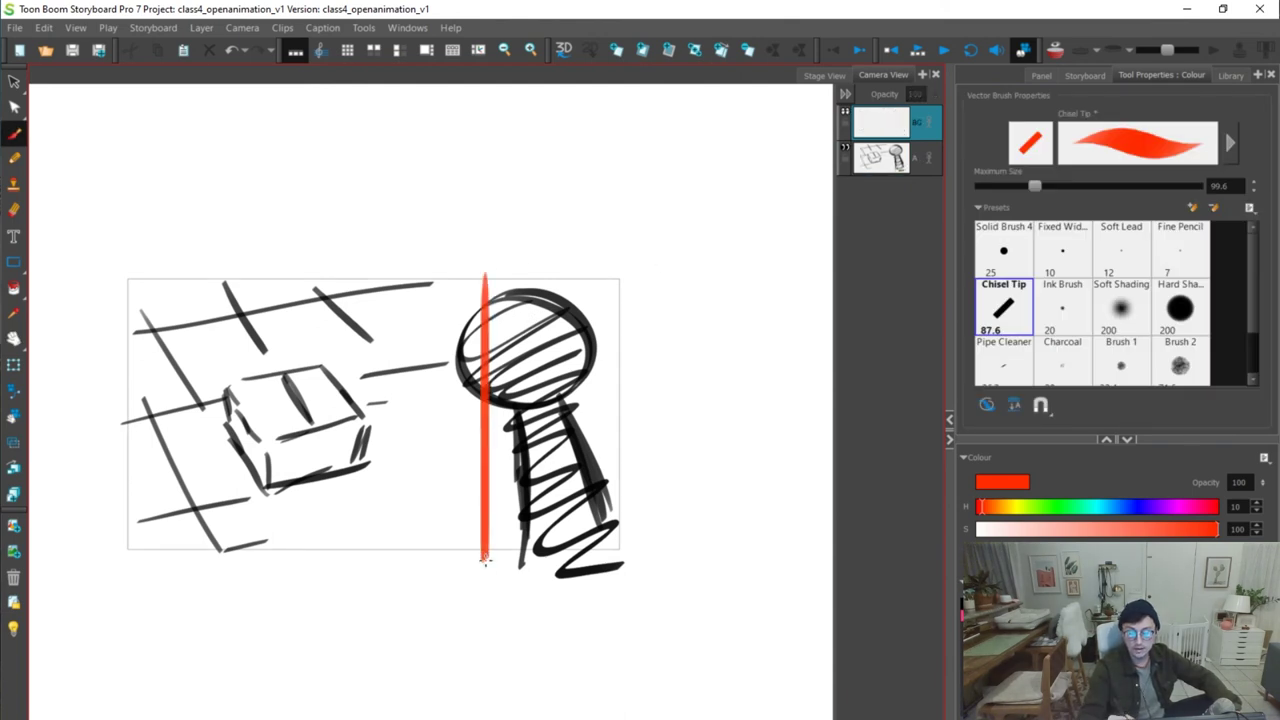
drag(232, 254, 227, 558)
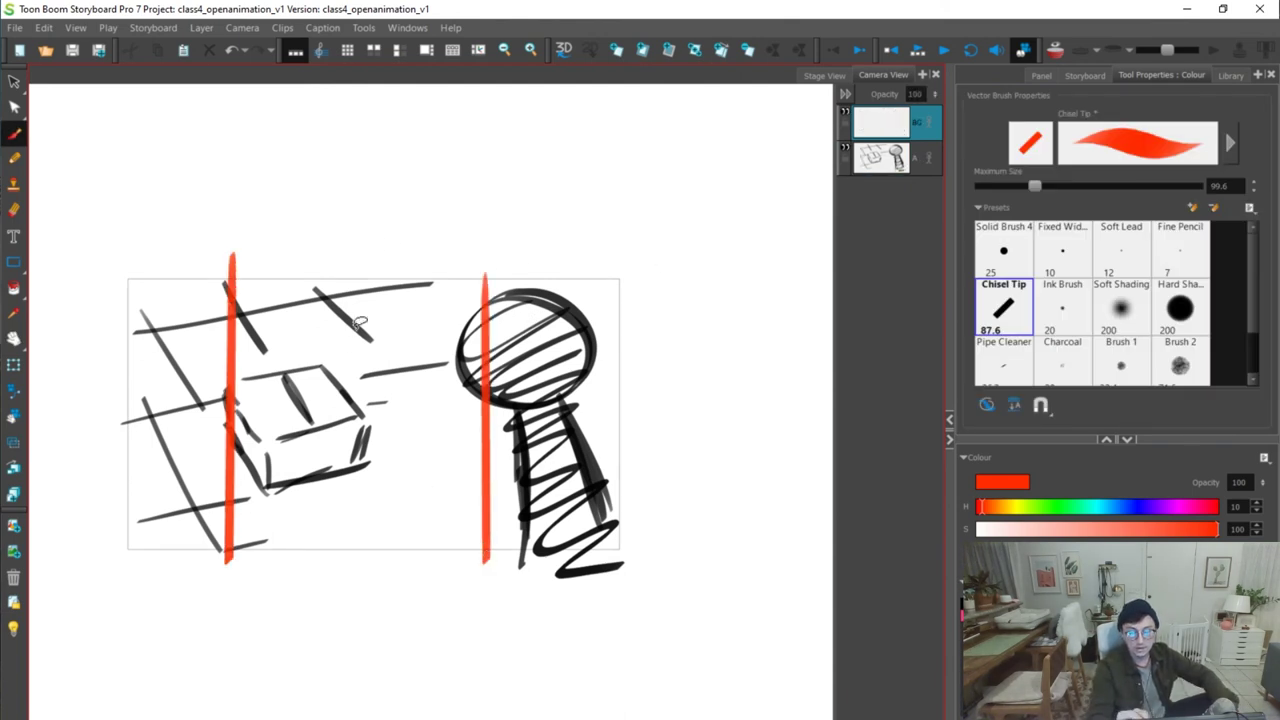
key(ctrl+z)
key(alt+s)
drag(485, 458, 471, 469)
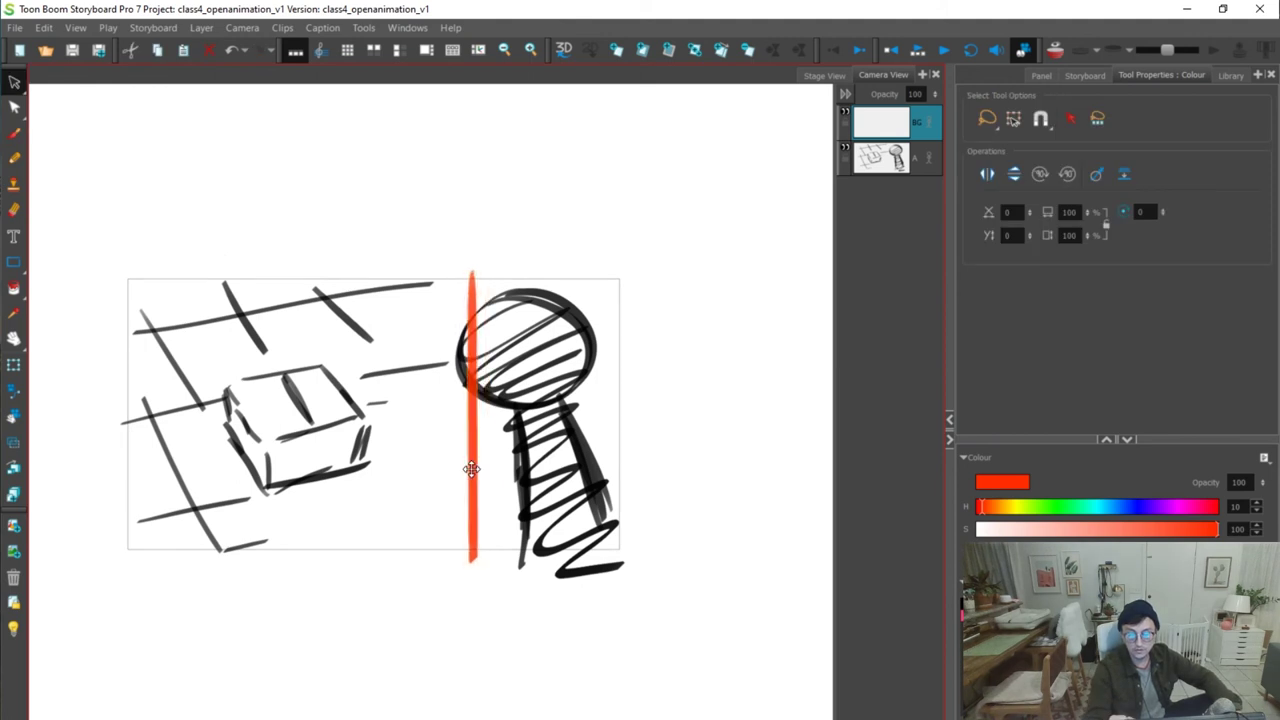
Draw a second red vertical line through the box and shift both vertical lines to divide the frame into thirds
key(alt+b)
drag(270, 272, 270, 546)
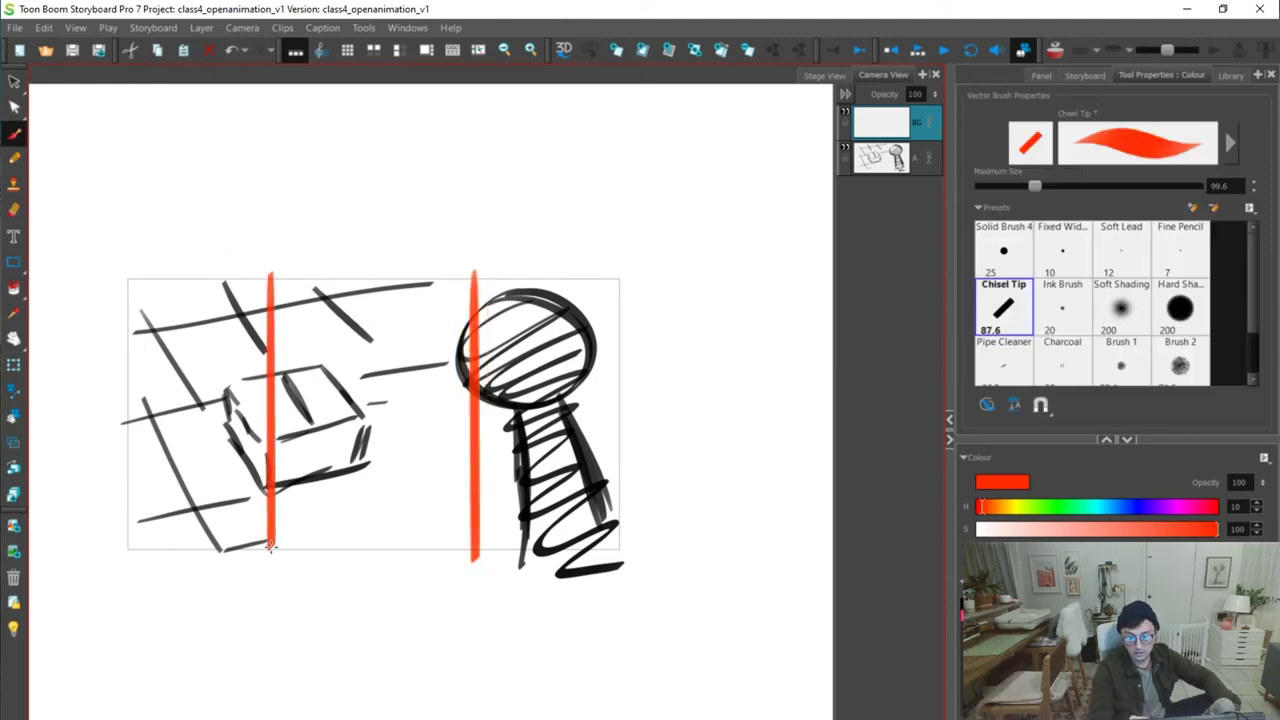
key(alt+s)
drag(277, 509, 291, 520)
drag(478, 490, 474, 500)
Draw two red horizontal lines across the frame to complete the thirds grid over the sketch
key(alt+b)
drag(116, 378, 418, 370)
drag(513, 364, 626, 372)
drag(112, 486, 631, 477)
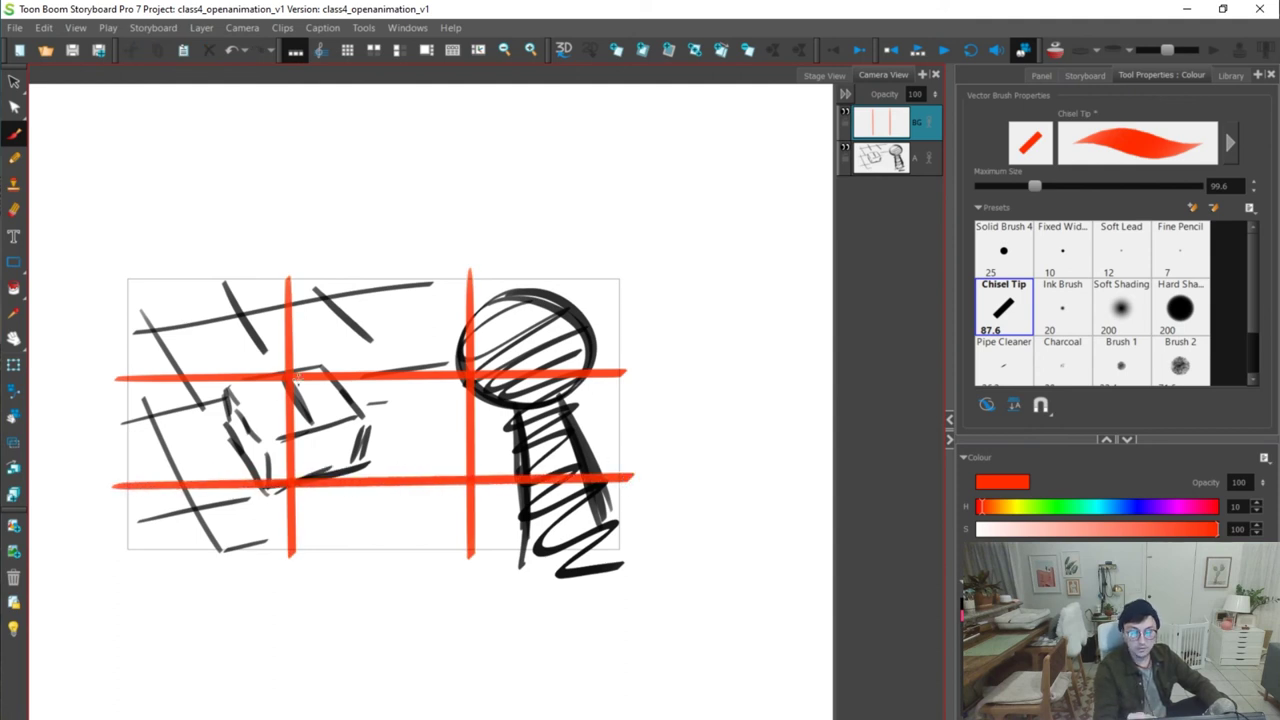
Circle the grid's two upper intersections in red and nudge the lower horizontal line slightly up
mouse_move(297, 374)
mouse_down()
mouse_move(310, 360)
mouse_move(323, 397)
mouse_up()
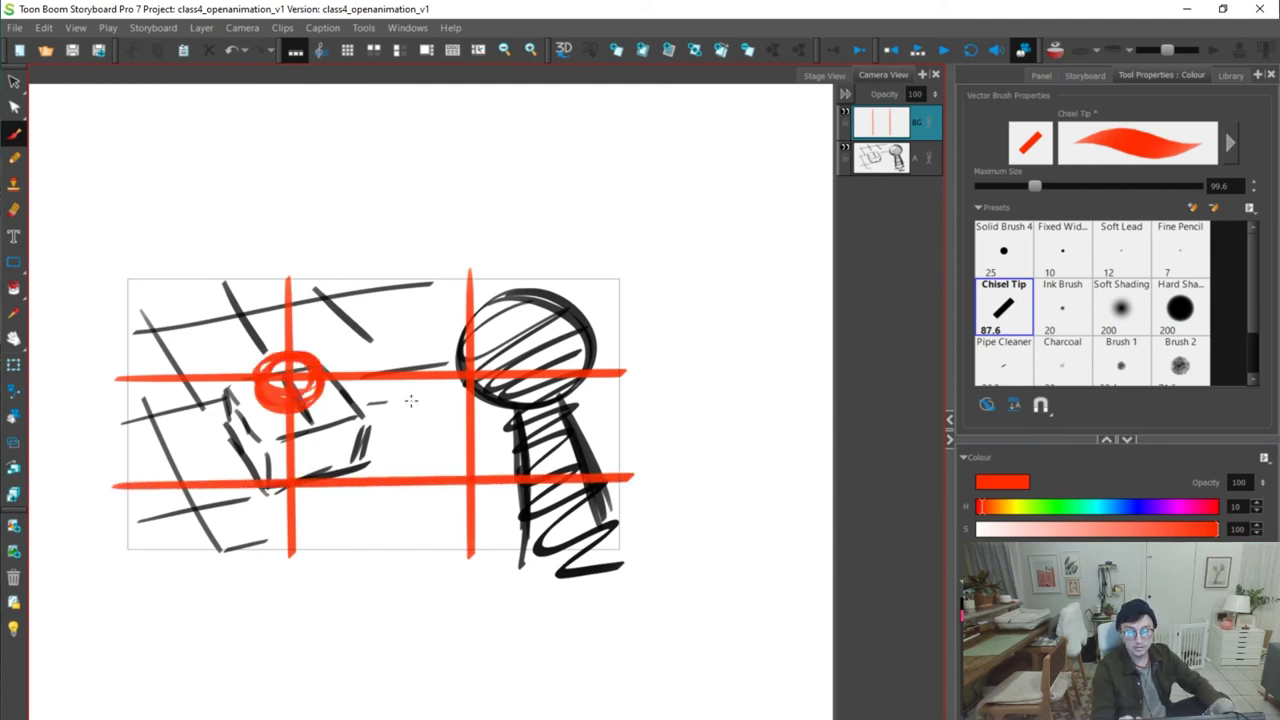
key(alt+s)
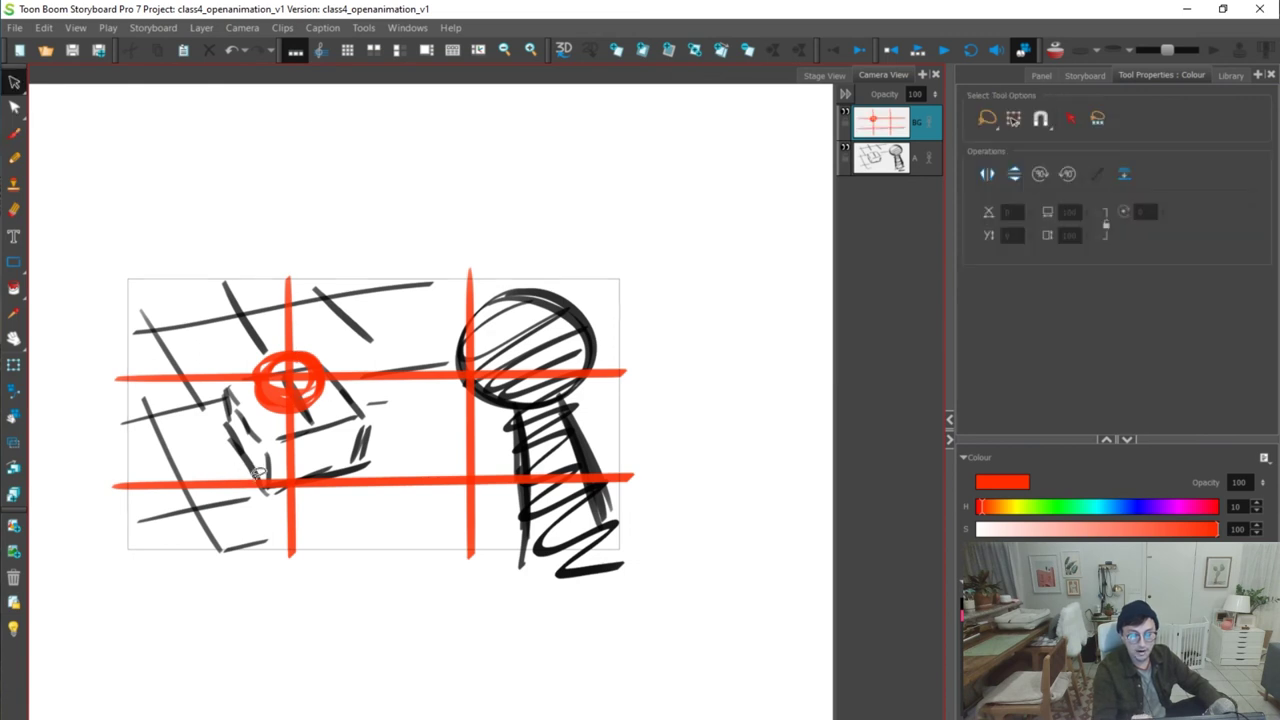
click(268, 484)
drag(268, 484, 272, 479)
key(alt+b)
mouse_move(486, 356)
mouse_down()
mouse_move(478, 390)
mouse_move(462, 366)
mouse_move(476, 348)
mouse_move(497, 378)
mouse_up()
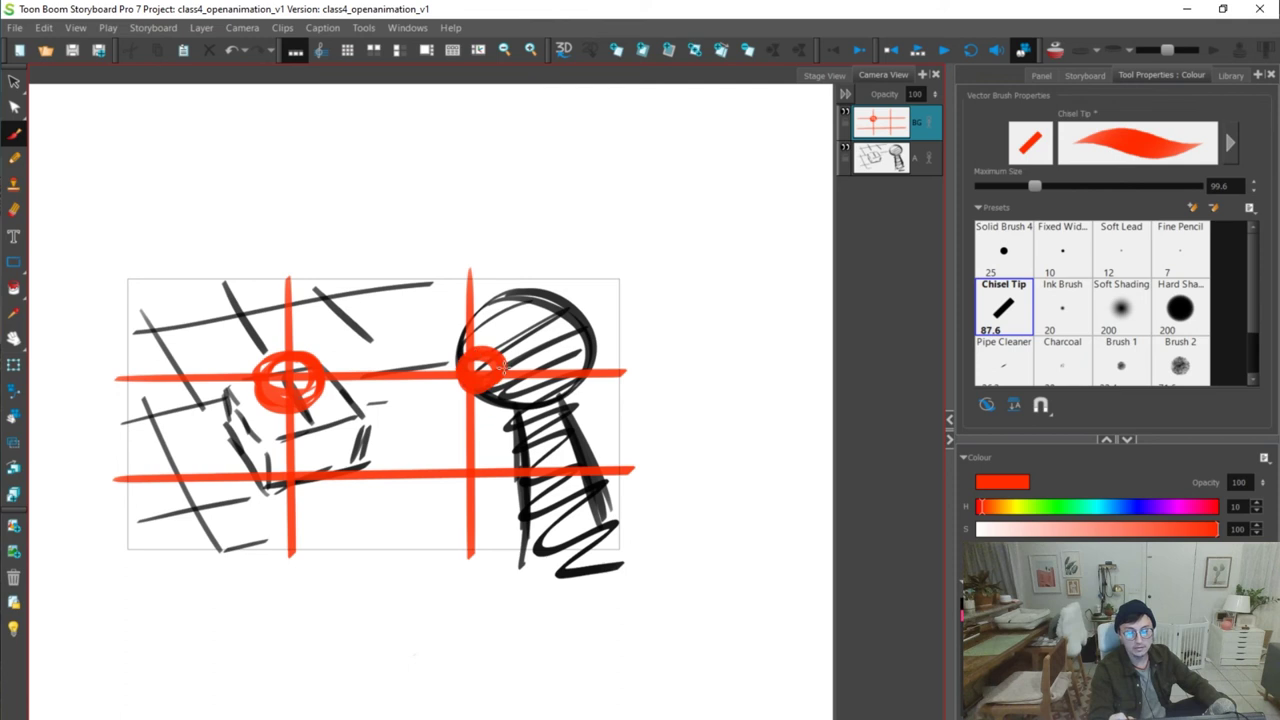
Draw red arrows outside the frame, one pointing to the figure's head and one to the box
mouse_move(588, 172)
mouse_down()
mouse_move(556, 252)
mouse_move(578, 236)
mouse_up()
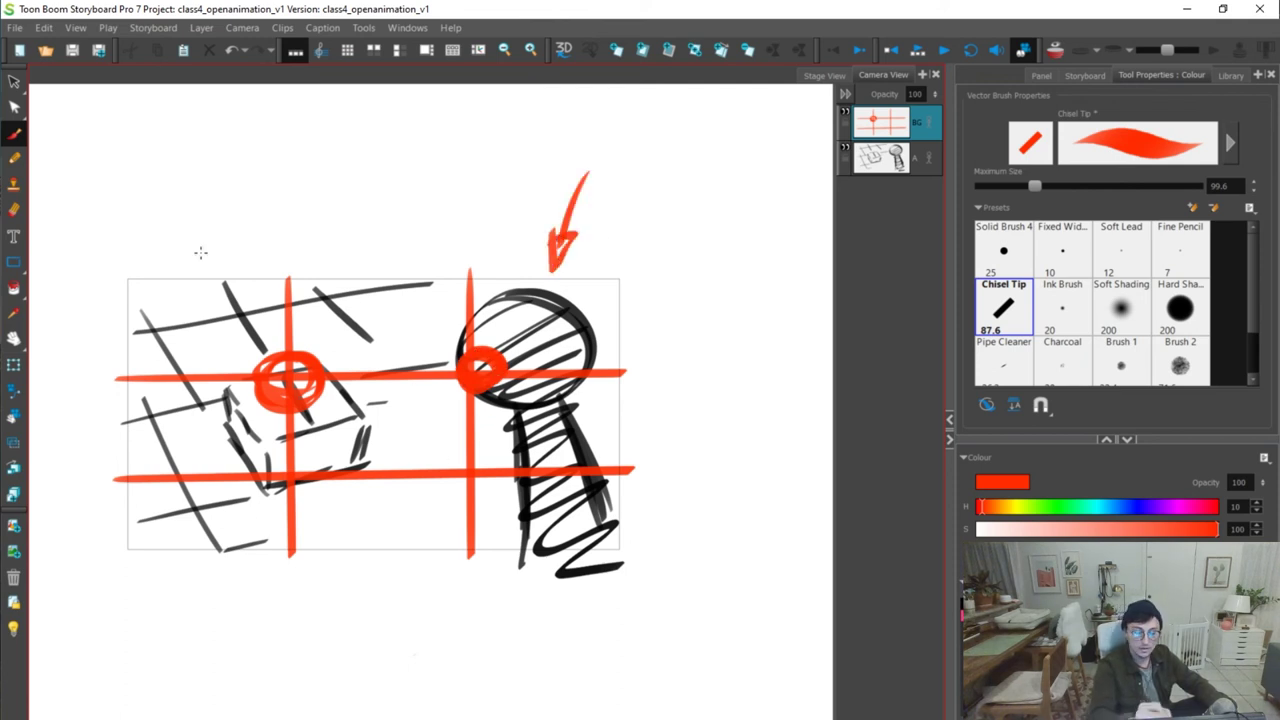
drag(205, 252, 250, 333)
key(ctrl+z)
mouse_move(199, 628)
mouse_down()
mouse_move(248, 505)
mouse_move(264, 512)
mouse_up()
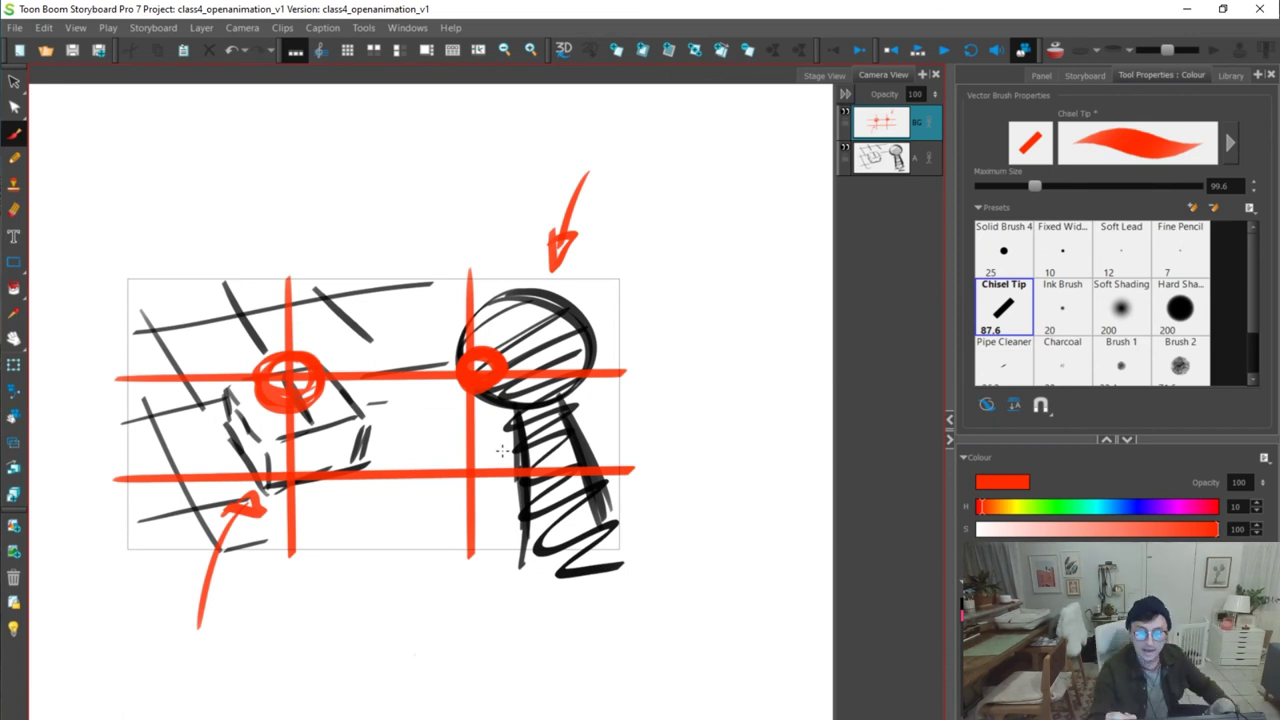
Shift the grid's right vertical line slightly left and move its upper intersection marker to match
key(alt+s)
drag(472, 432, 466, 437)
click(591, 298)
key(alt+b)
key(alt+s)
drag(494, 376, 480, 378)
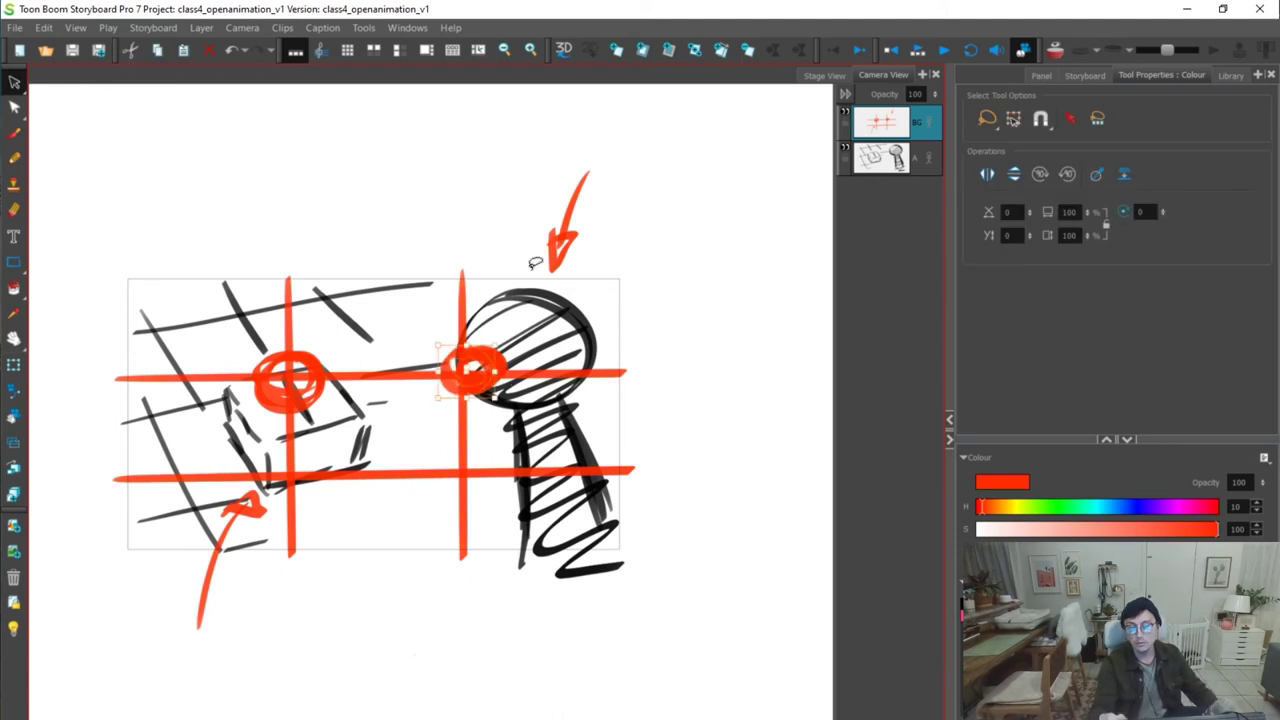
key(alt+b)
drag(470, 312, 476, 310)
key(ctrl+z)
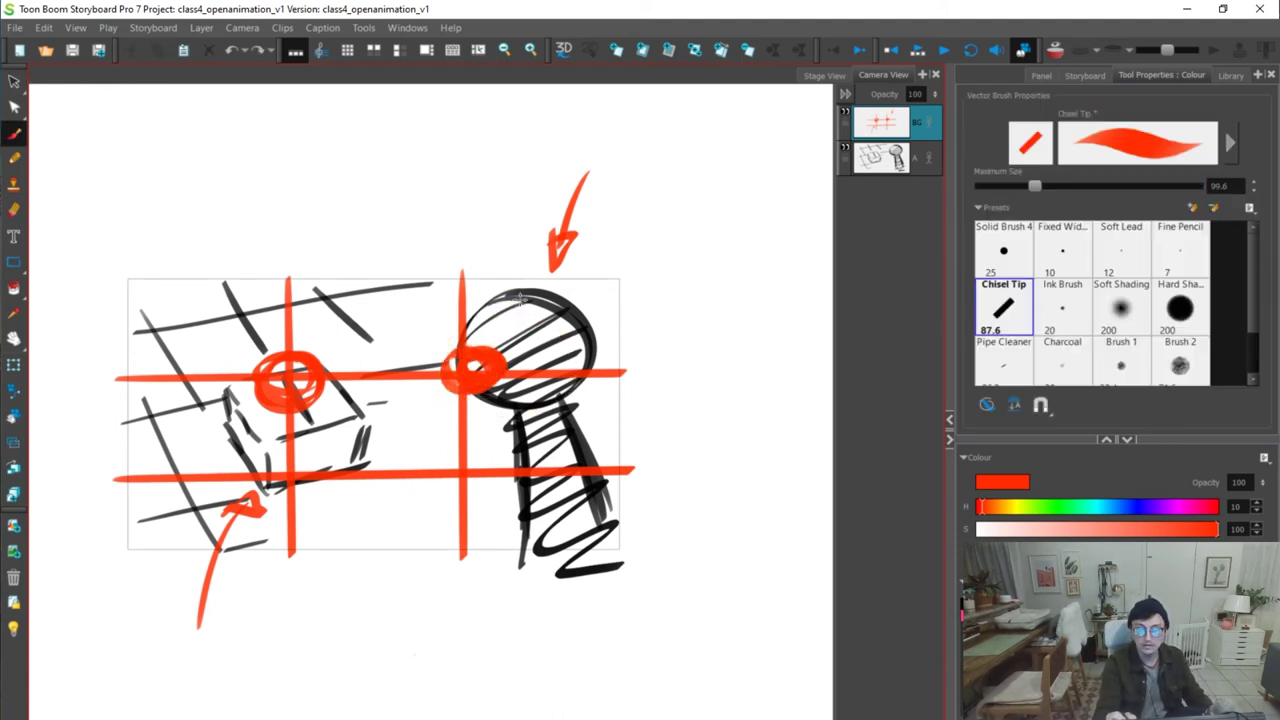
On layer A, move the figure's head and body hatching left so the head sits on the upper right intersection
key(alt+s)
click(897, 150)
drag(592, 327, 553, 316)
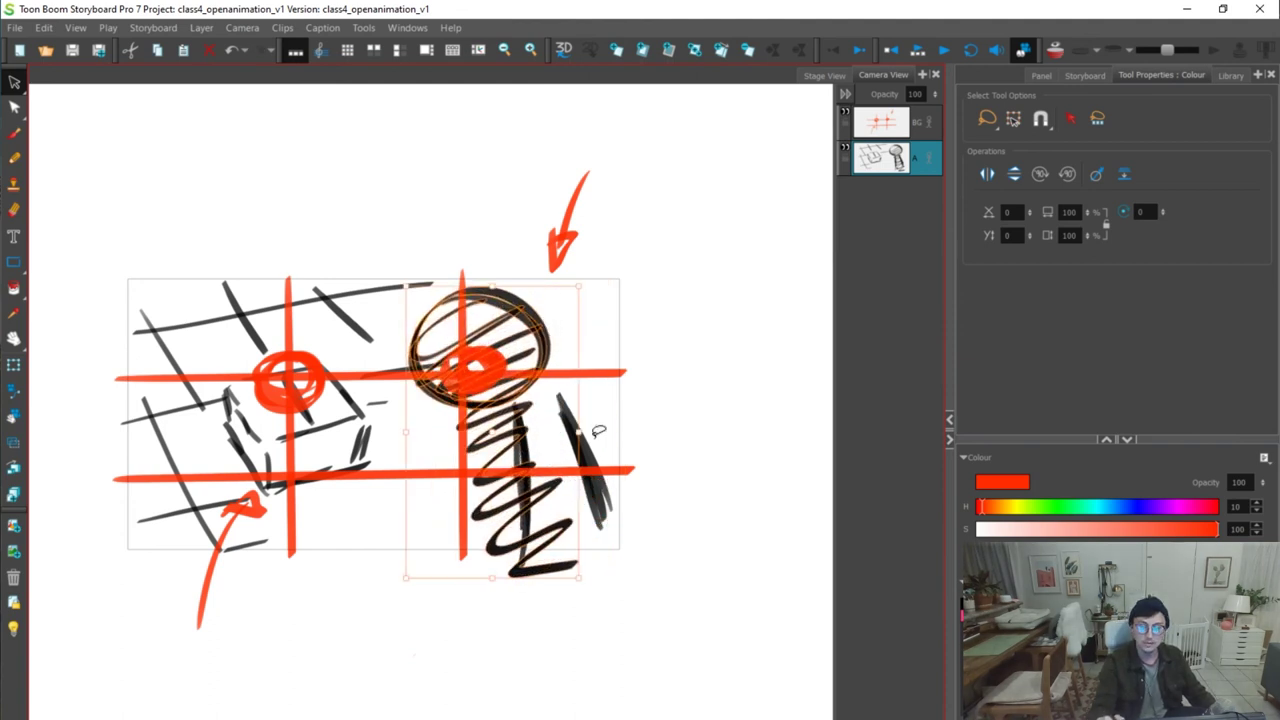
Retrace the figure's head outline and body lines in red at the shifted position
key(alt+b)
mouse_move(503, 398)
mouse_down()
mouse_move(570, 545)
mouse_move(478, 542)
mouse_up()
drag(486, 465, 470, 552)
mouse_move(470, 294)
mouse_down()
mouse_move(455, 400)
mouse_move(550, 374)
mouse_move(480, 408)
mouse_move(525, 385)
mouse_up()
key(ctrl+z)
key(ctrl+z)
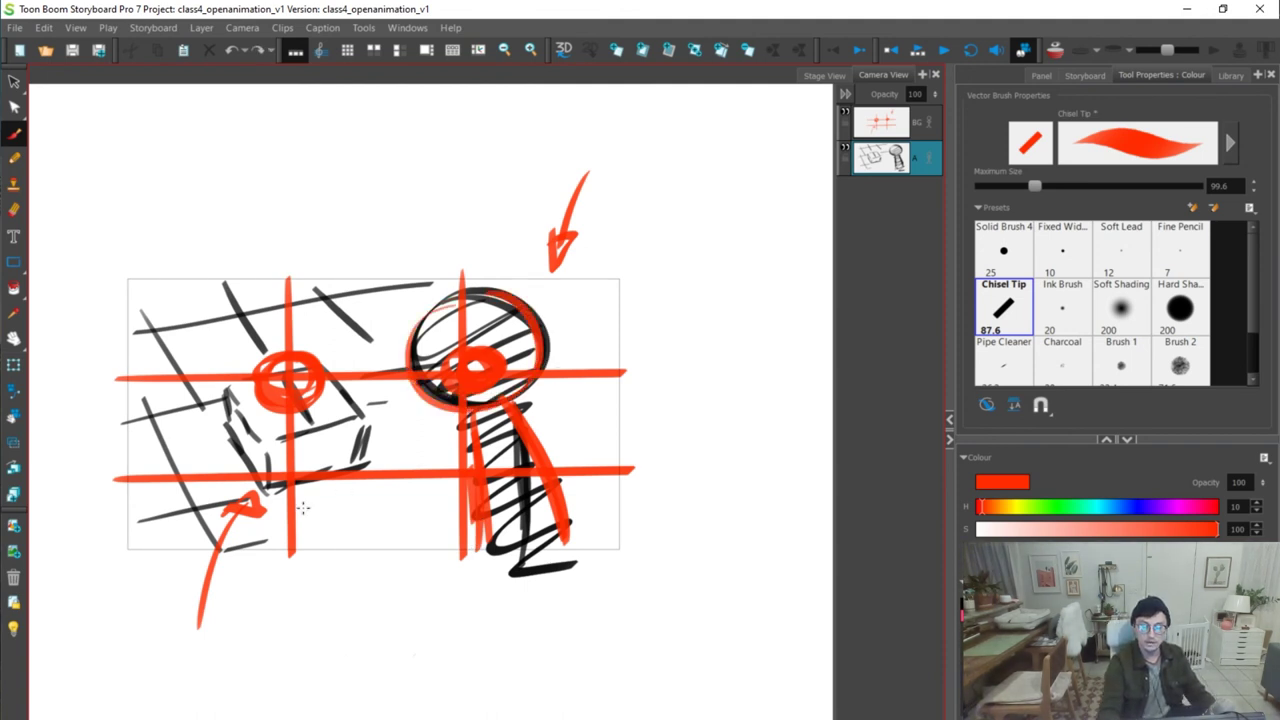
Move the box down to the grid's lower left intersection and redraw its edges in red
key(alt+s)
mouse_move(380, 402)
mouse_down()
mouse_move(226, 404)
mouse_move(358, 438)
mouse_move(248, 428)
mouse_move(354, 434)
mouse_move(351, 468)
mouse_up()
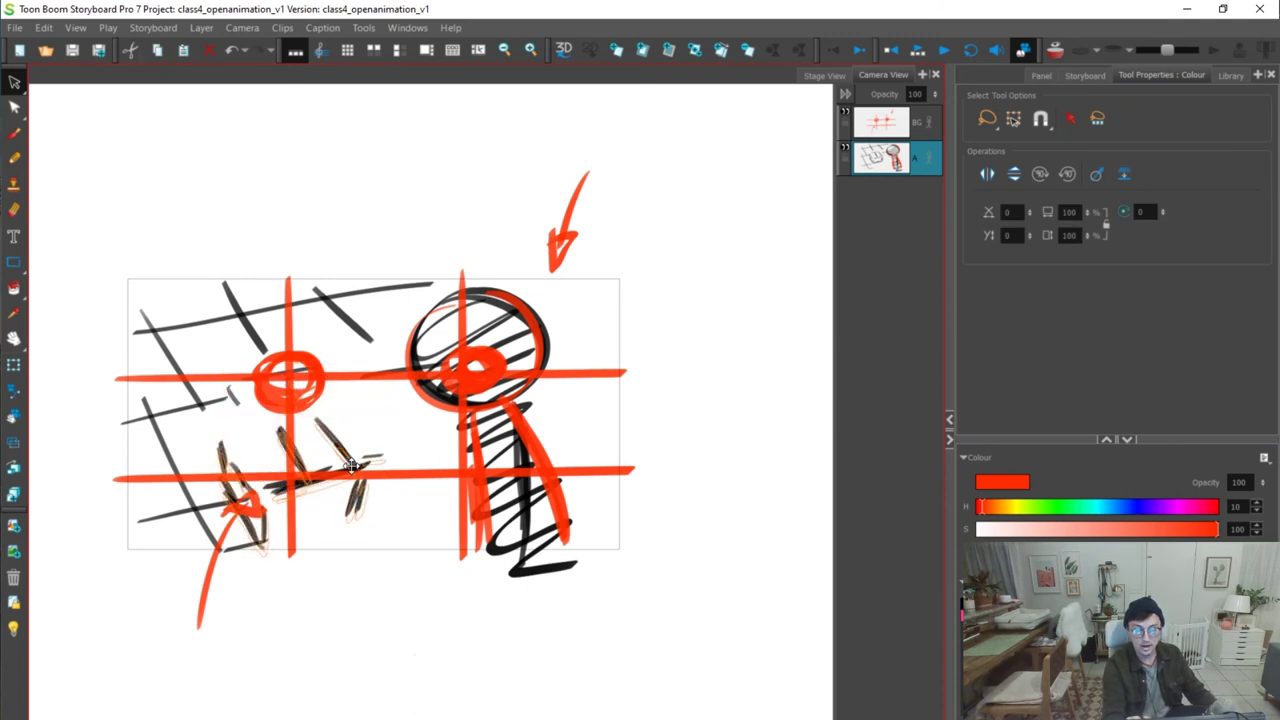
key(alt+b)
mouse_move(330, 418)
mouse_down()
mouse_move(232, 452)
mouse_move(272, 500)
mouse_move(350, 470)
mouse_up()
mouse_move(266, 490)
mouse_down()
mouse_move(270, 523)
mouse_move(342, 504)
mouse_up()
drag(226, 455, 243, 503)
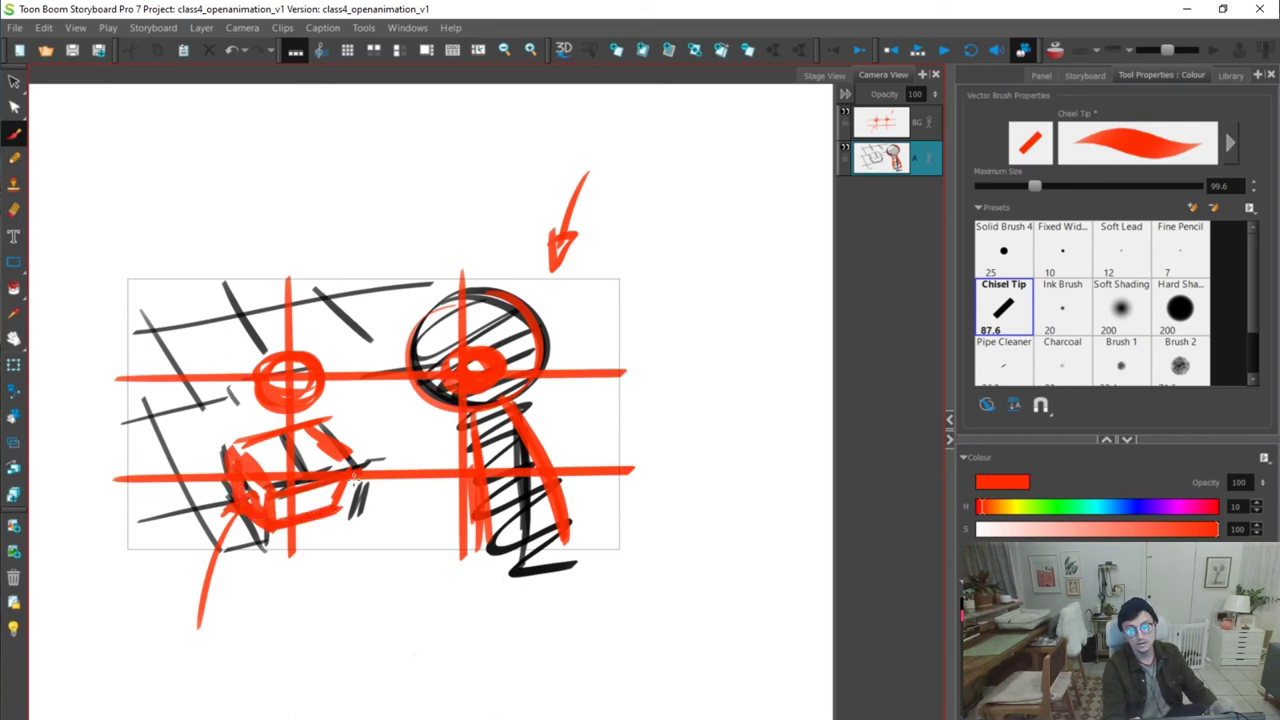
On the BG layer, replace the upper left marker with one on the box's top, and nudge the left vertical line left
key(alt+s)
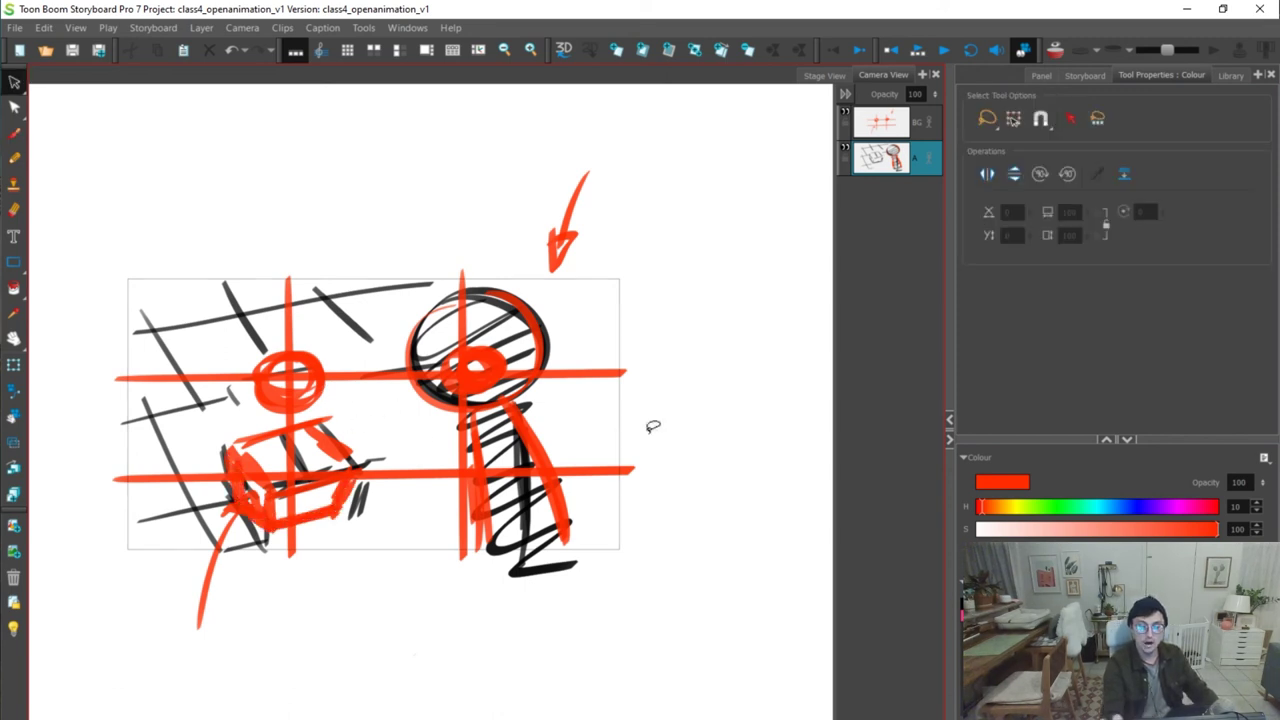
click(938, 122)
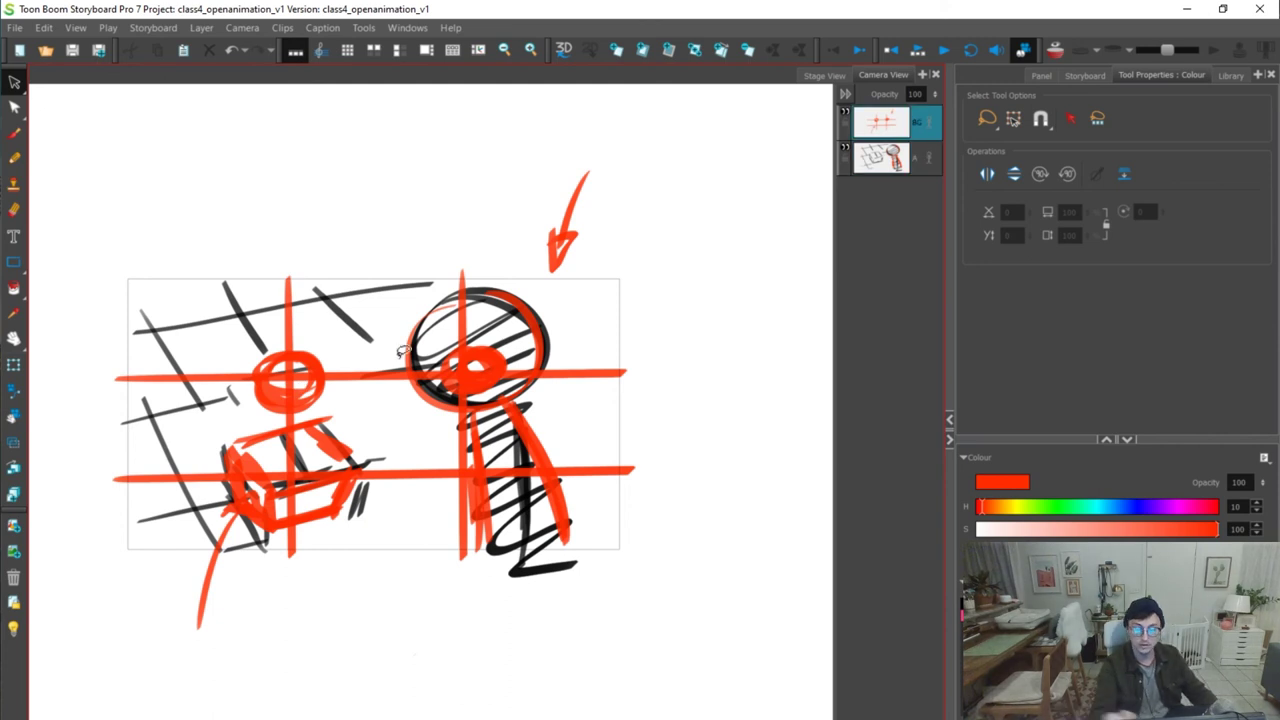
drag(335, 393, 351, 390)
key(Delete)
key(alt+b)
drag(276, 460, 308, 468)
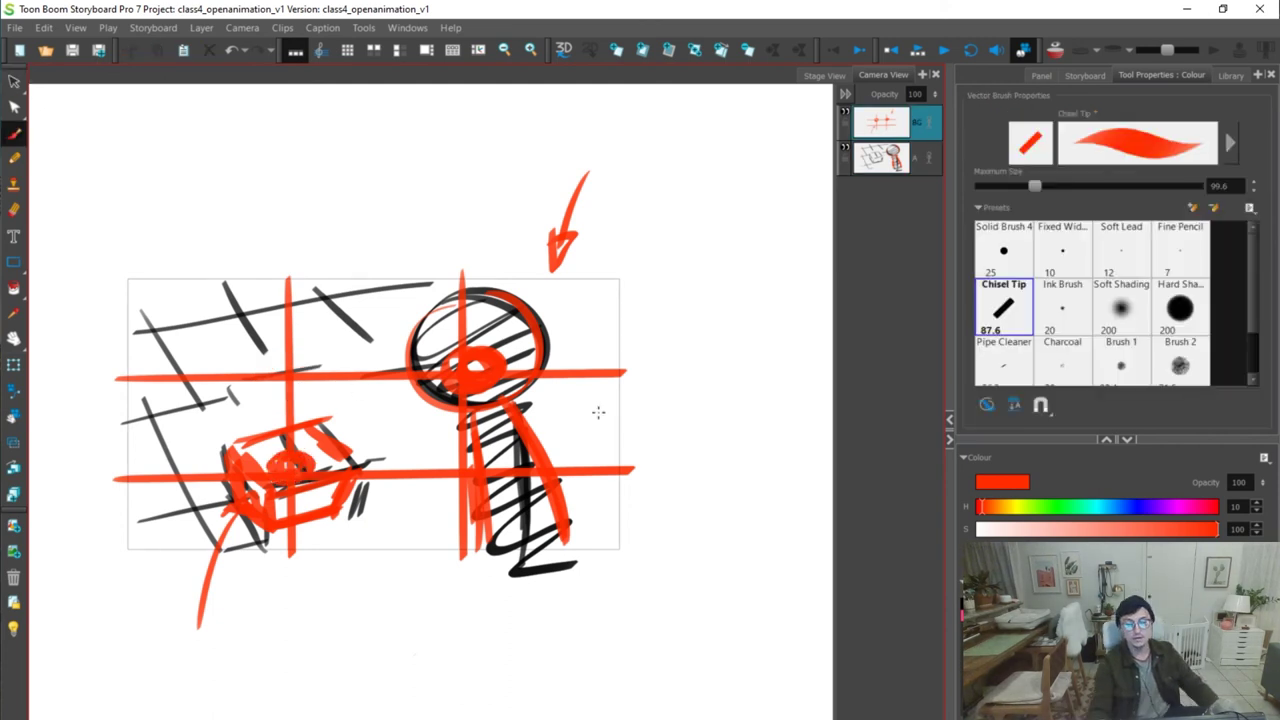
key(alt+s)
drag(288, 332, 282, 338)
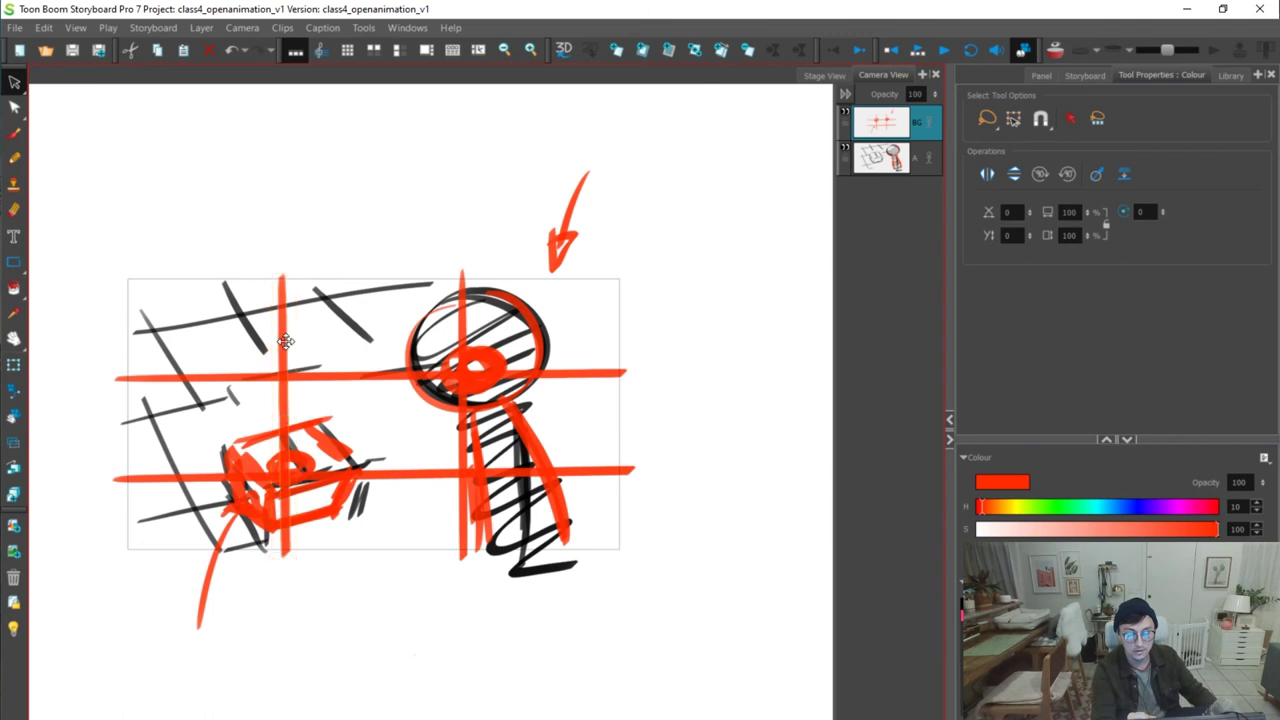
Go to the empty panel and draw two vertical and two horizontal red lines across the frame with the Line tool
key(g)
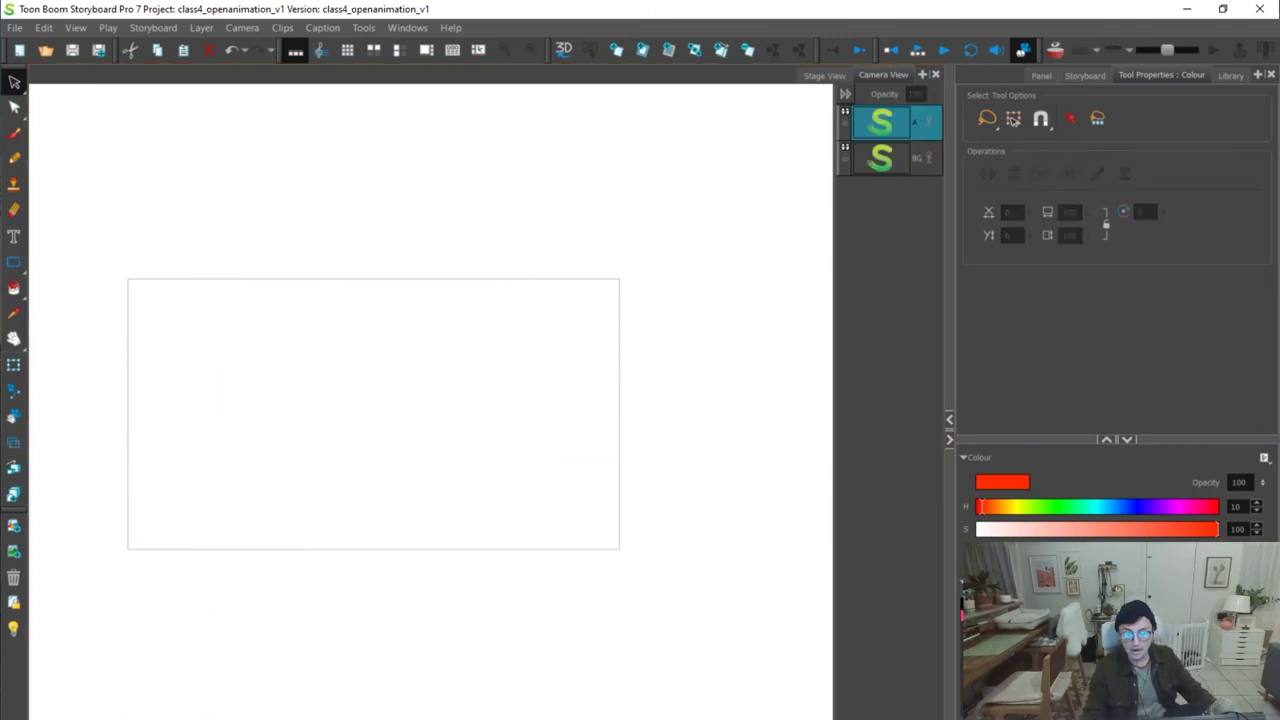
key(g)
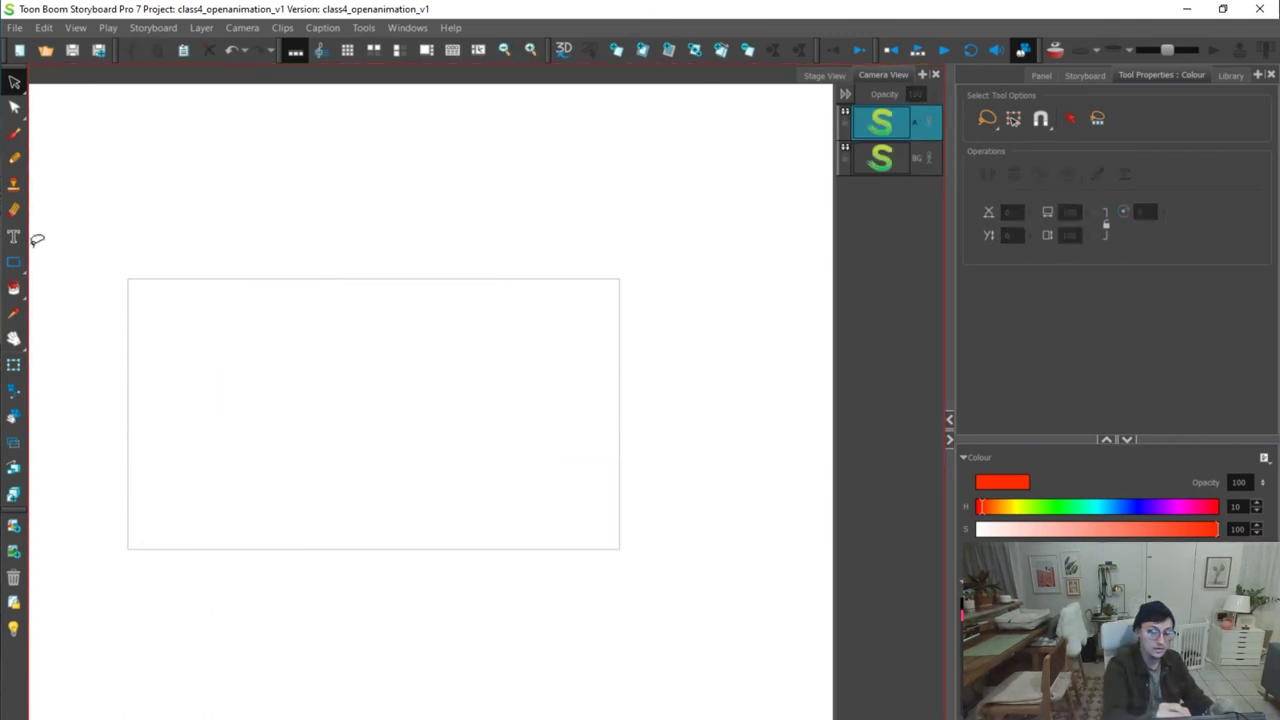
drag(14, 262, 57, 255)
drag(287, 275, 288, 557)
drag(463, 276, 463, 575)
mouse_move(124, 377)
mouse_down()
mouse_move(586, 391)
mouse_move(617, 377)
mouse_up()
mouse_move(136, 435)
mouse_down()
mouse_move(617, 435)
mouse_move(563, 456)
mouse_move(632, 454)
mouse_up()
Select the upper horizontal line of the new grid and move it slightly up
key(alt+s)
click(563, 437)
mouse_move(613, 367)
mouse_down()
mouse_move(606, 397)
mouse_move(629, 373)
mouse_up()
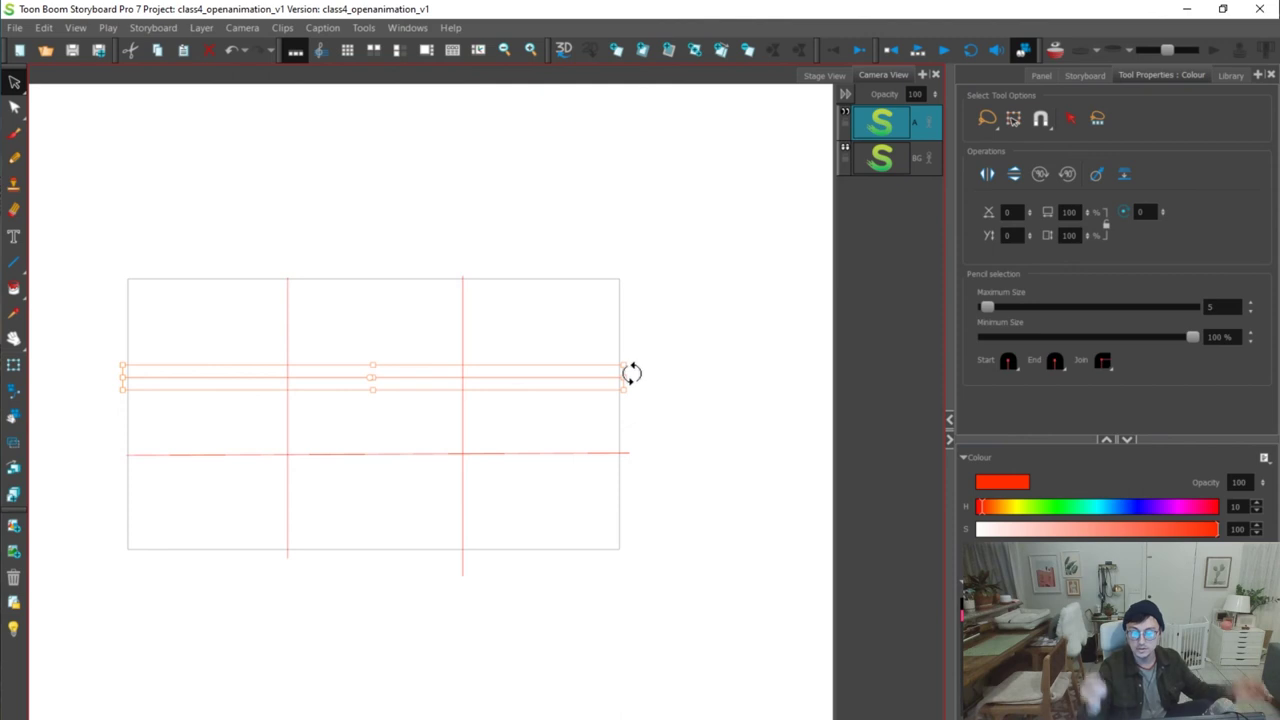
click(580, 330)
click(554, 382)
drag(554, 382, 566, 369)
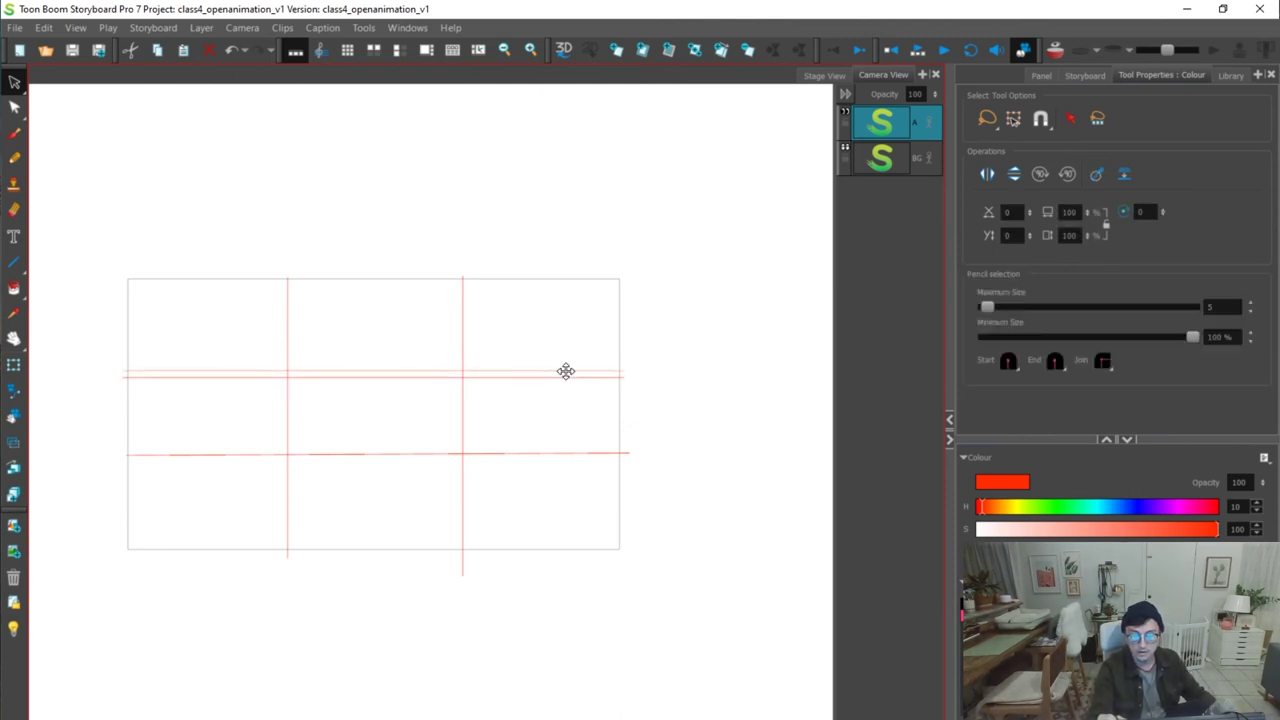
Select both horizontal grid lines together and nudge them down to even out the three rows
click(720, 354)
click(579, 365)
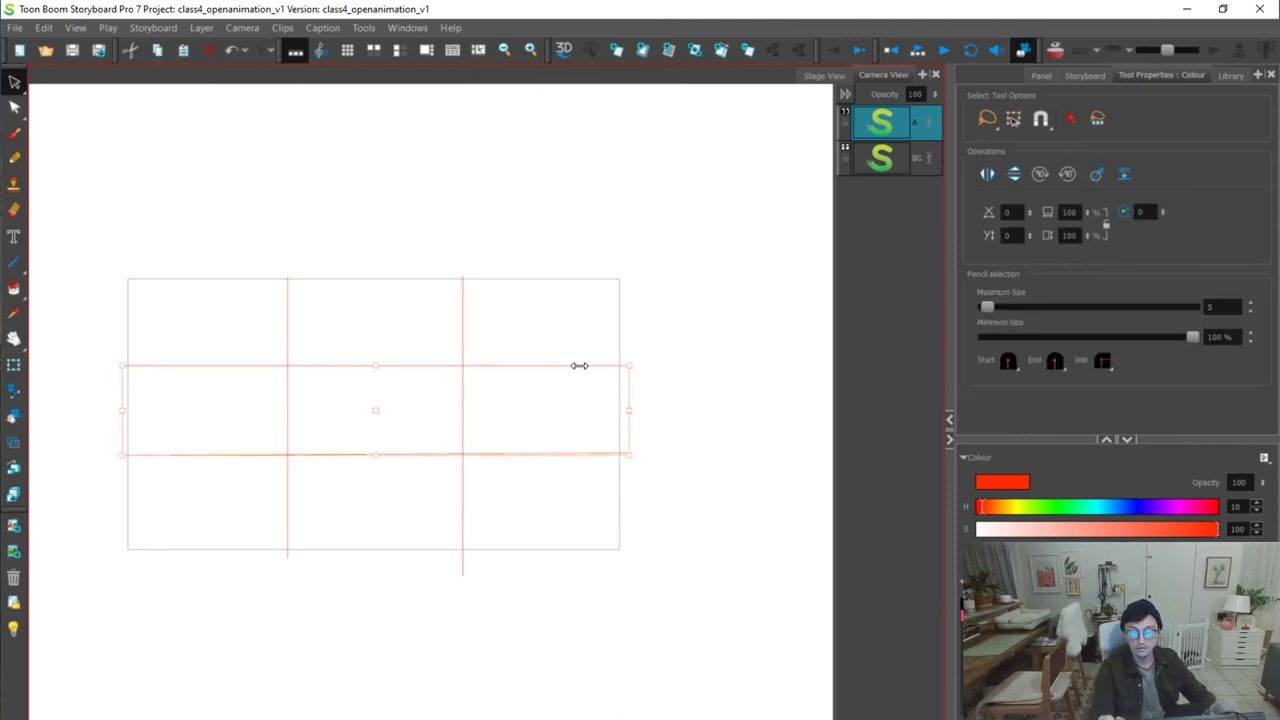
key(Down)
key(Down)
key(Down)
key(Down)
key(Down)
key(Down)
key(Down)
key(Down)
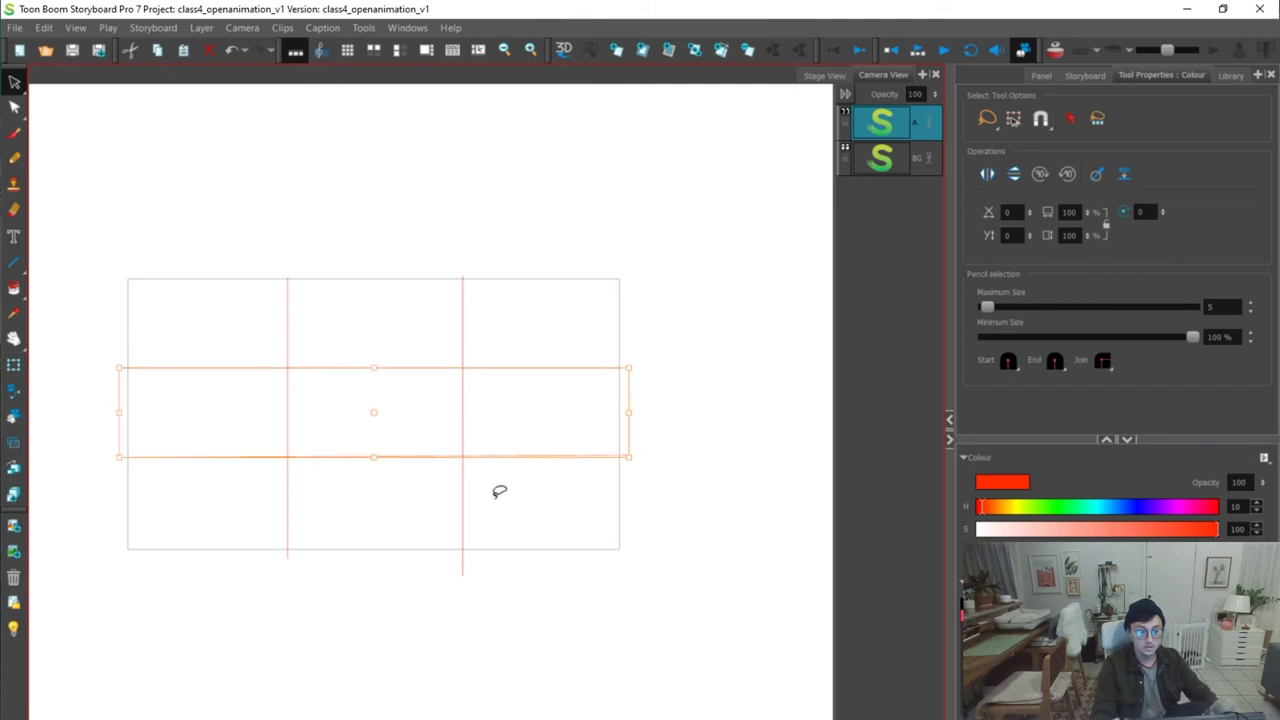
key(Down)
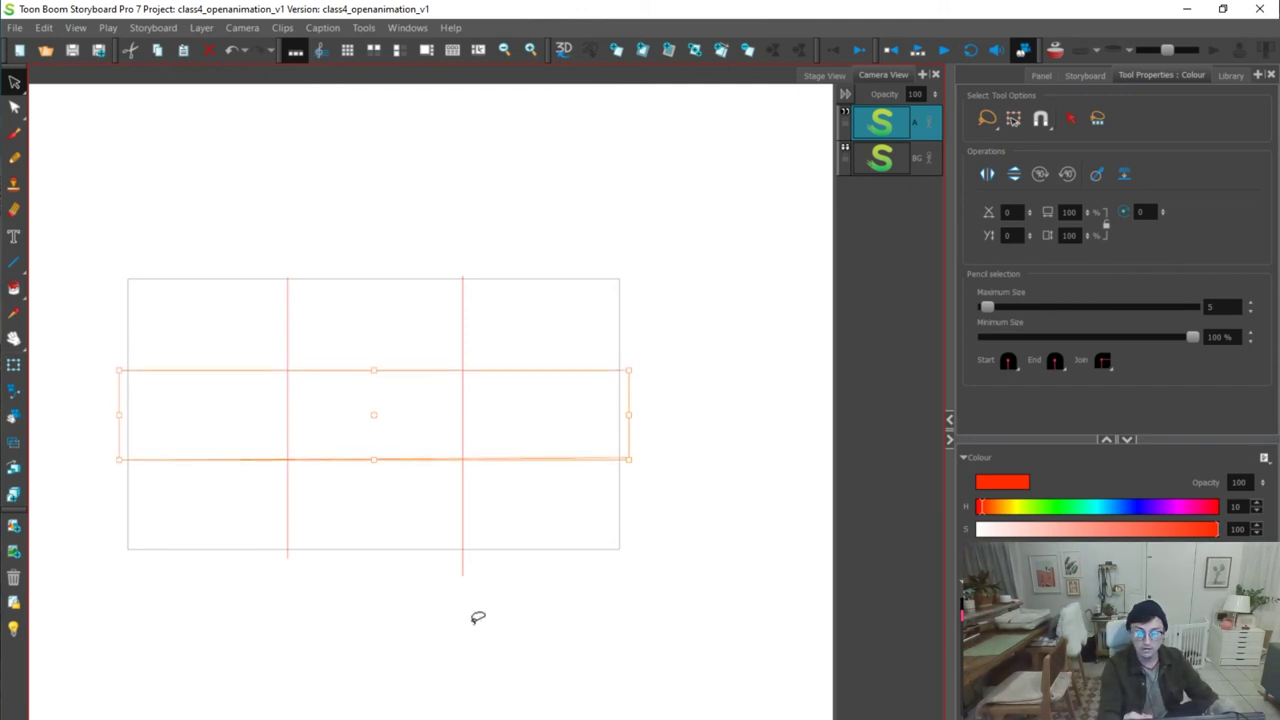
Mark the four intersections of the thirds grid with red brush dots
key(alt+b)
click(287, 370)
click(283, 461)
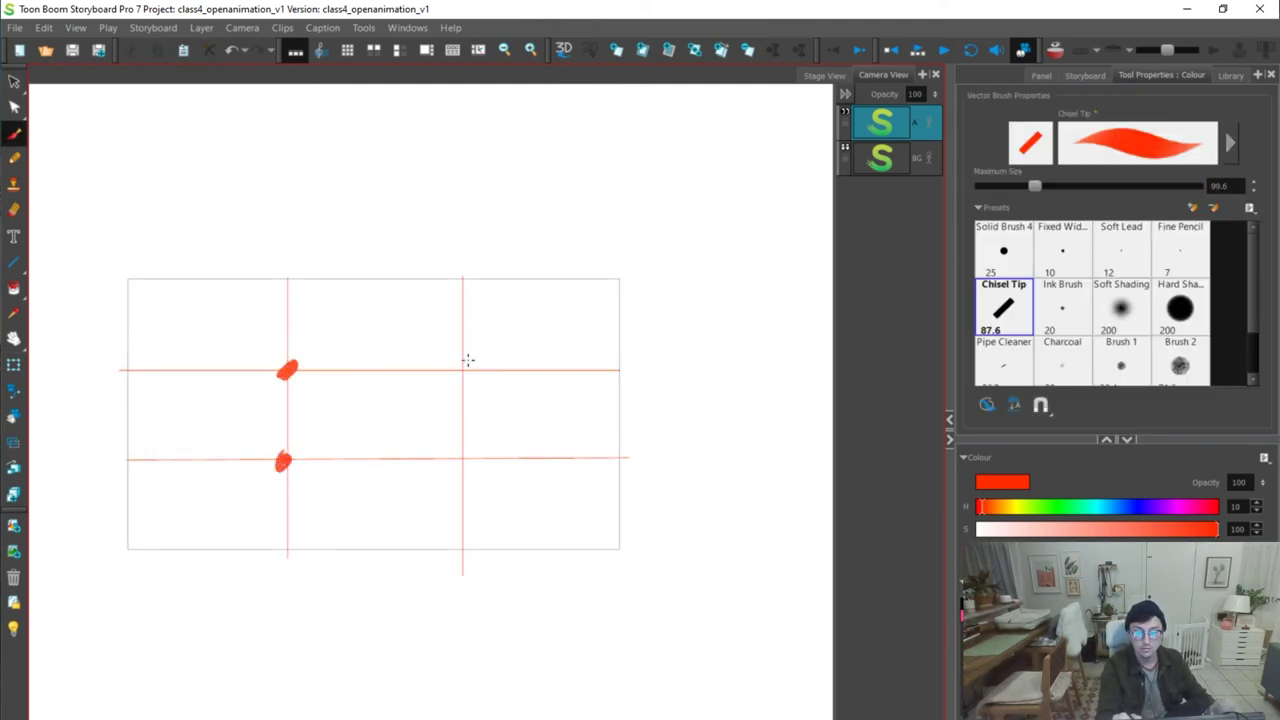
click(465, 459)
Circle the two upper intersections of the thirds grid with the red brush
key(space)
key(1)
key(2)
key(2)
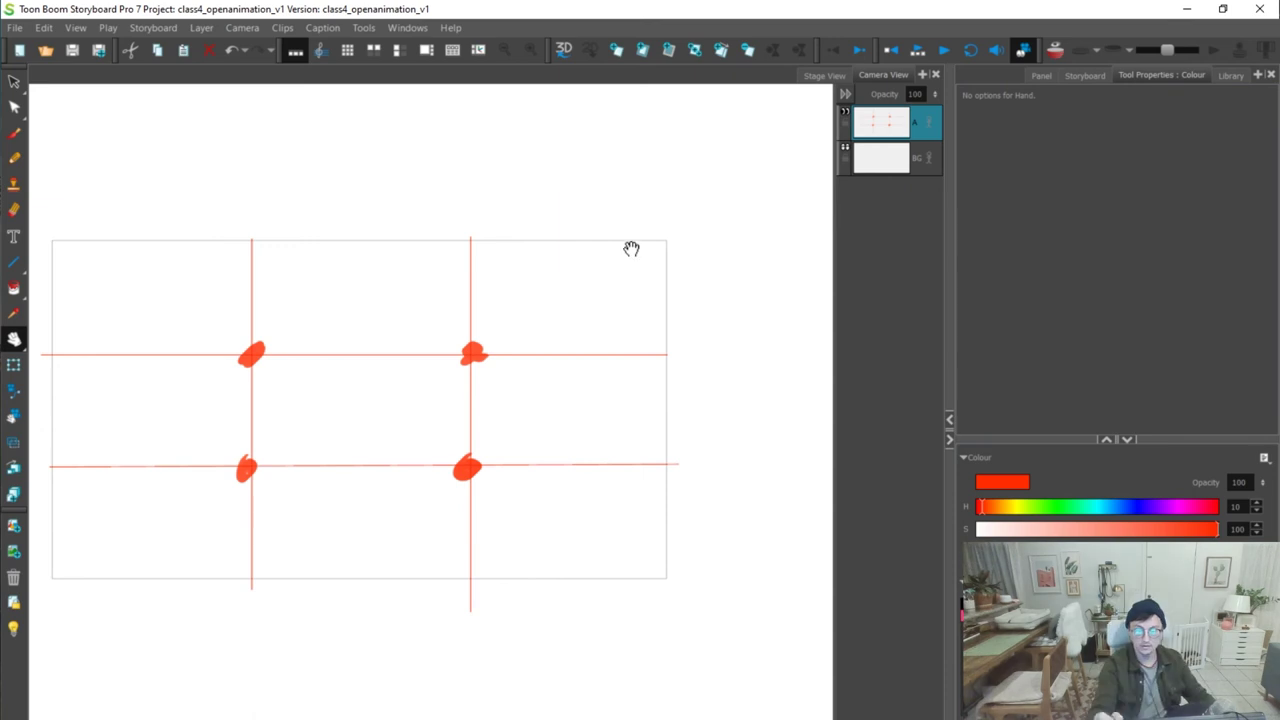
key(alt+b)
drag(245, 345, 241, 328)
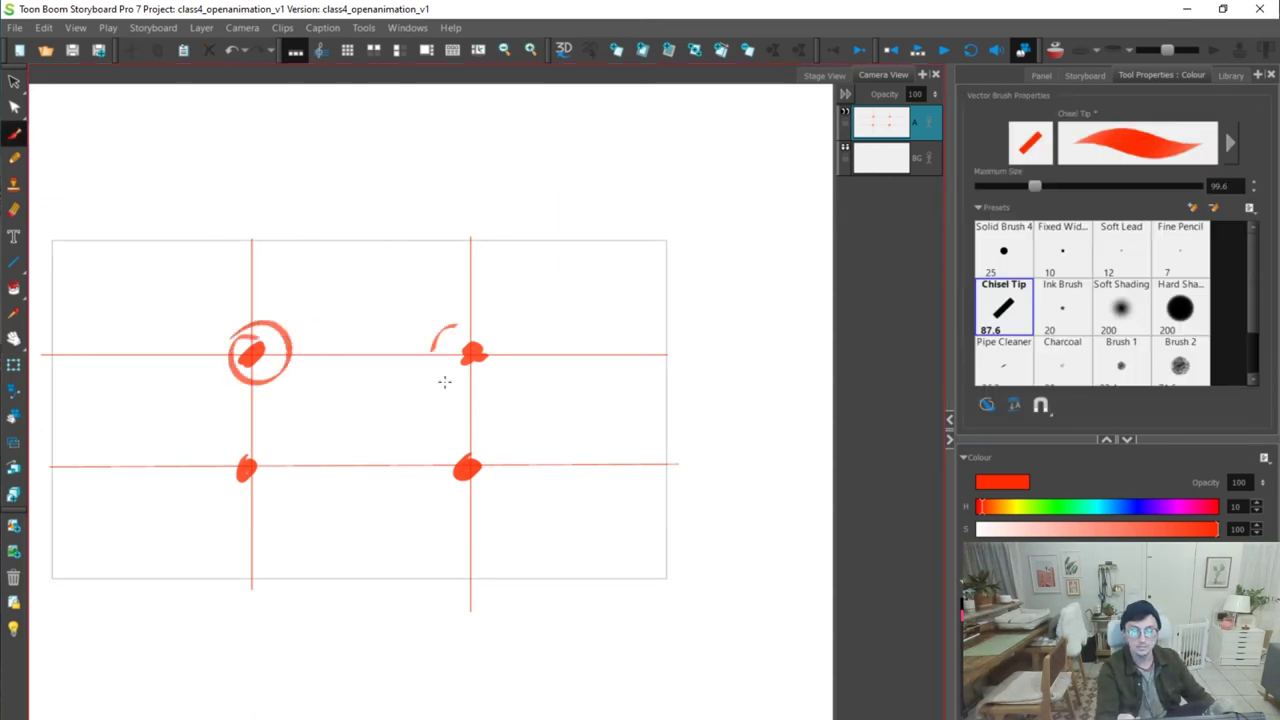
drag(436, 336, 500, 322)
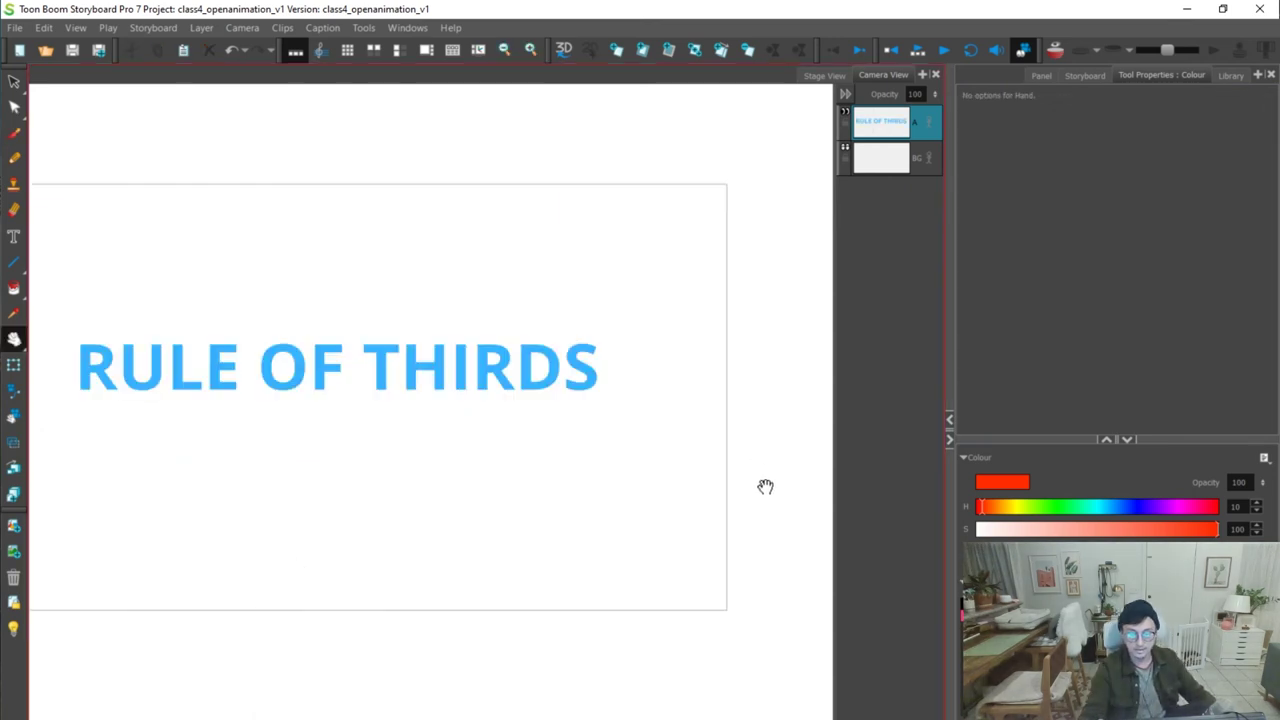
Move through the panels past the "Rule of Thirds" title to the storyboarding tips page that shows perspective floor grids
scroll(737, 520, down, 2)
key(f)
key(f)
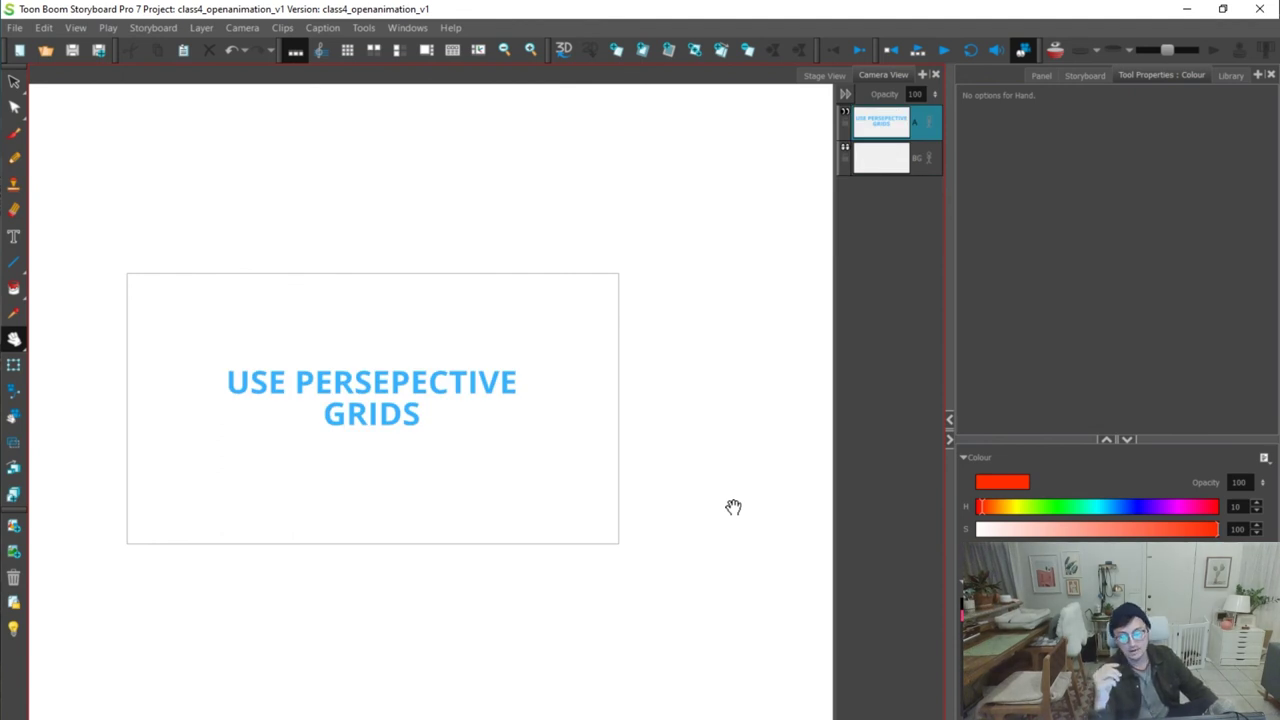
key(f)
scroll(412, 501, up, 1)
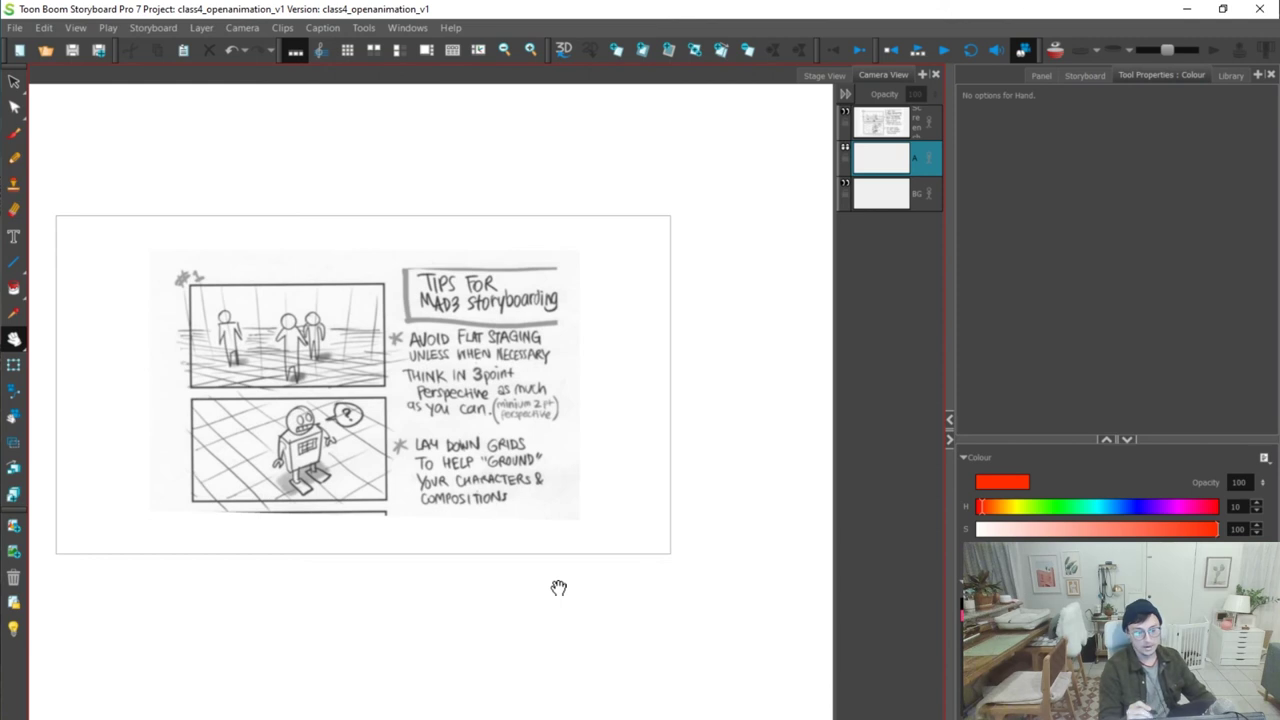
key(f)
key(f)
key(f)
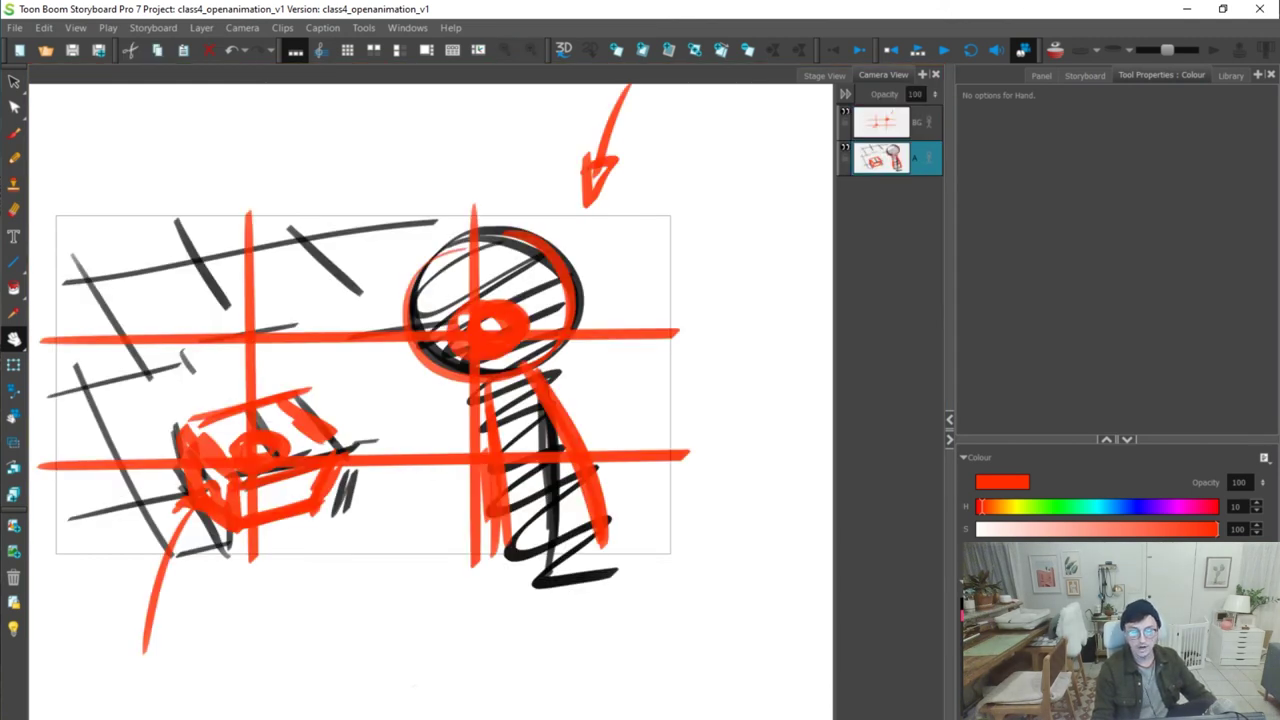
key(d)
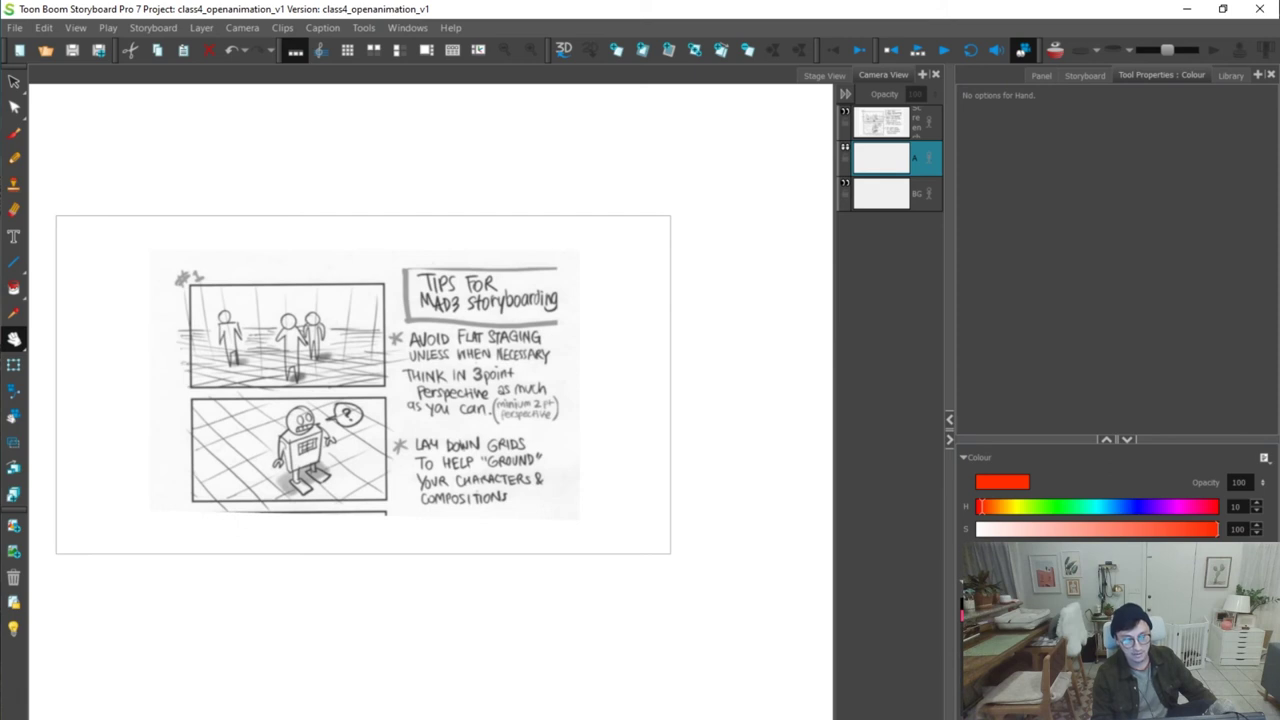
key(alt+b)
drag(276, 515, 295, 525)
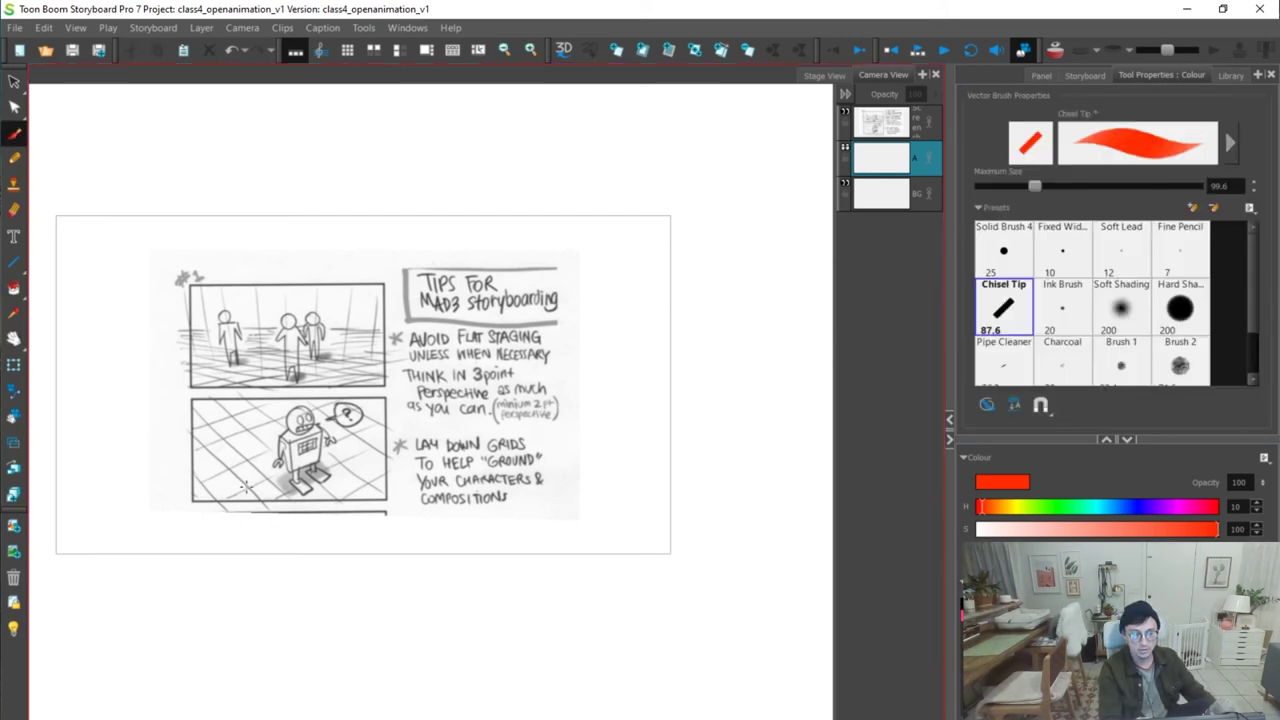
On the following empty panel, brush a tilted perspective grid from two steep diagonals crossed by two shallow ones
key(f)
drag(63, 342, 460, 205)
drag(77, 226, 318, 566)
mouse_move(267, 206)
mouse_down()
mouse_move(585, 483)
mouse_move(591, 540)
mouse_up()
mouse_move(132, 518)
mouse_down()
mouse_move(650, 264)
mouse_move(647, 298)
mouse_up()
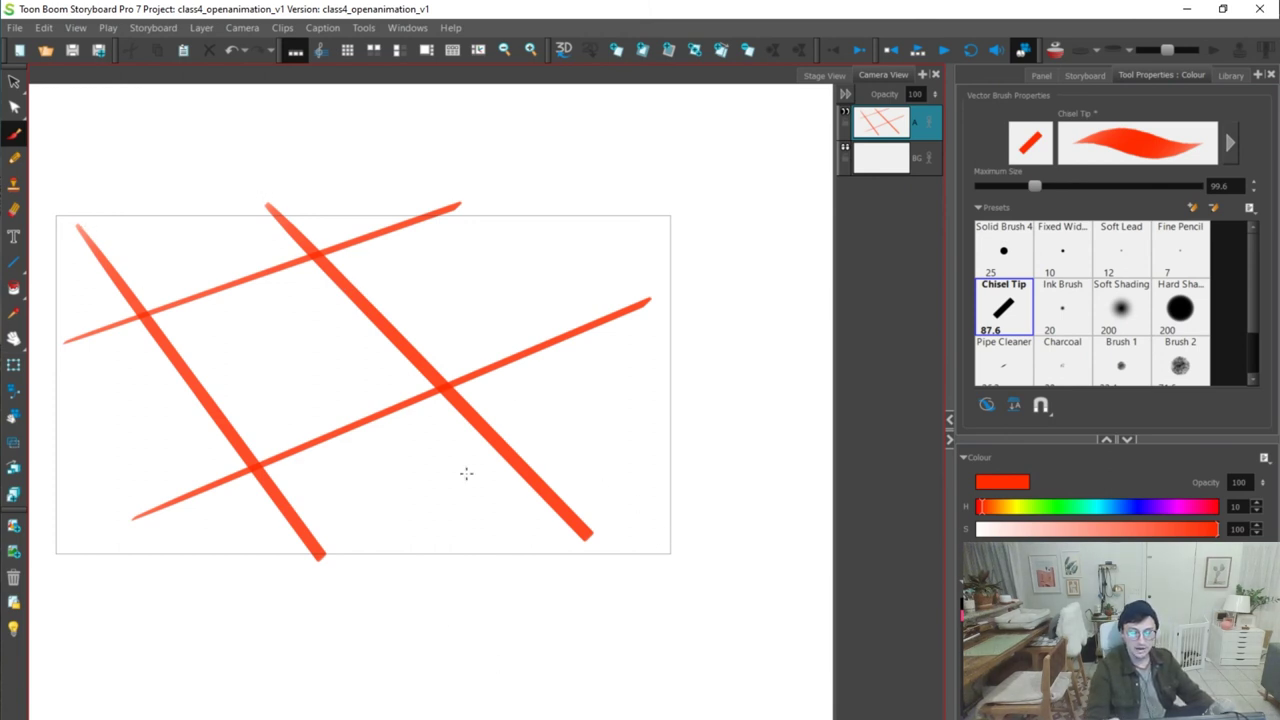
Add thinner intermediate diagonals between and beyond the main lines to make the tilted floor grid denser
drag(75, 457, 442, 305)
drag(89, 431, 445, 296)
drag(372, 206, 620, 426)
key(ctrl+z)
drag(455, 210, 714, 437)
drag(572, 217, 720, 348)
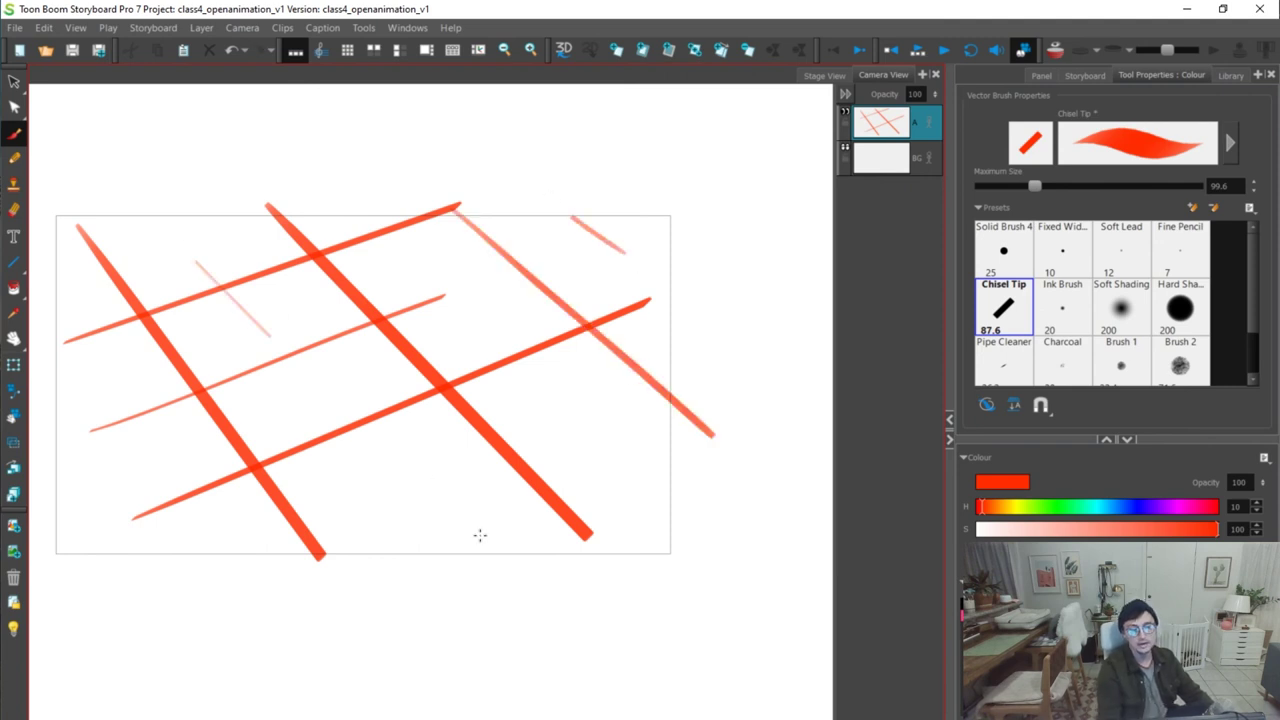
drag(566, 194, 545, 315)
key(ctrl+z)
mouse_move(479, 168)
mouse_down()
mouse_move(470, 248)
mouse_move(437, 262)
mouse_move(545, 360)
mouse_move(633, 293)
mouse_up()
key(ctrl+z)
mouse_move(525, 238)
mouse_down()
mouse_move(624, 277)
mouse_move(638, 318)
mouse_up()
key(ctrl+z)
key(ctrl+z)
Sketch an angular box-like shape and crossing guide strokes on the right part of the tilted grid
drag(540, 232, 625, 302)
mouse_move(438, 264)
mouse_down()
mouse_move(452, 326)
mouse_move(514, 400)
mouse_up()
mouse_move(530, 348)
mouse_down()
mouse_move(529, 394)
mouse_move(598, 366)
mouse_up()
drag(615, 308, 597, 372)
drag(585, 282, 605, 300)
key(ctrl+z)
Draw a small character with a round head and short boxy body on the left part of the tilted grid
drag(274, 295, 292, 300)
mouse_move(250, 365)
mouse_down()
mouse_move(262, 408)
mouse_move(302, 400)
mouse_up()
drag(291, 346, 303, 402)
drag(252, 356, 244, 412)
Finish the large foreground character on the right of the grid with a thicker round head and two thick legs
mouse_move(578, 240)
mouse_down()
mouse_move(520, 330)
mouse_move(600, 300)
mouse_up()
drag(566, 388, 555, 570)
drag(628, 380, 645, 555)
drag(570, 398, 558, 565)
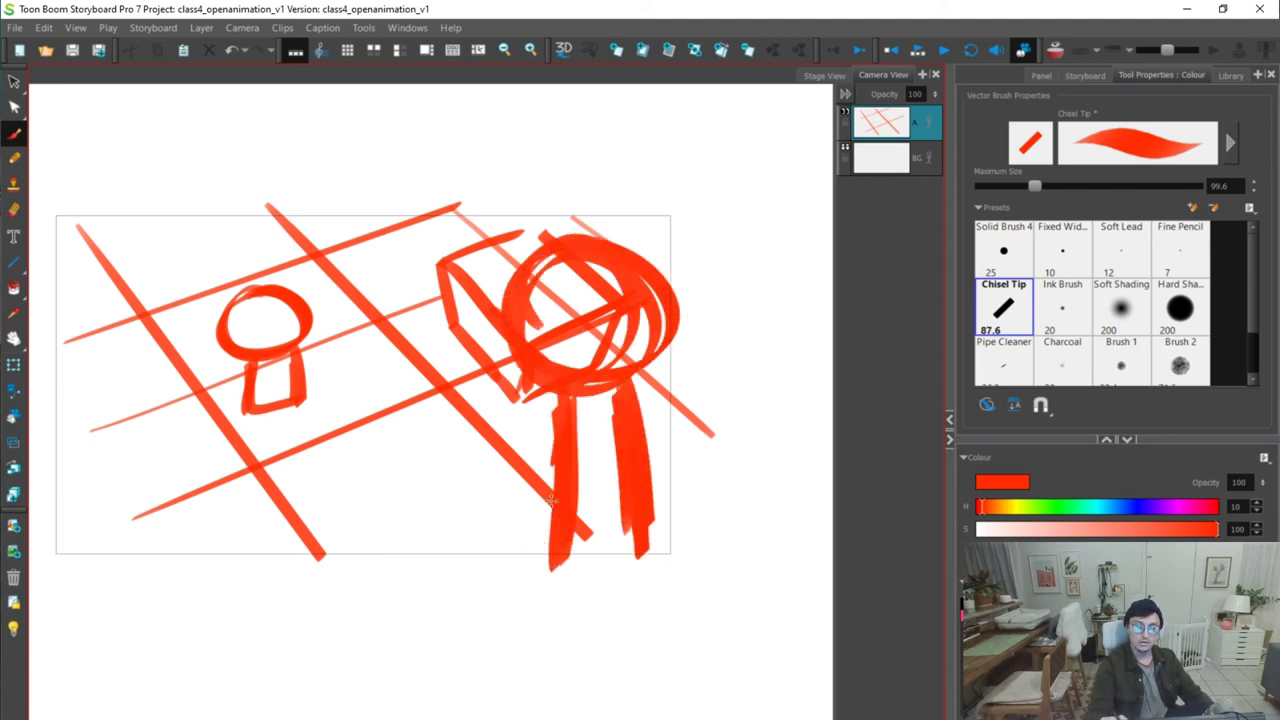
drag(556, 466, 545, 560)
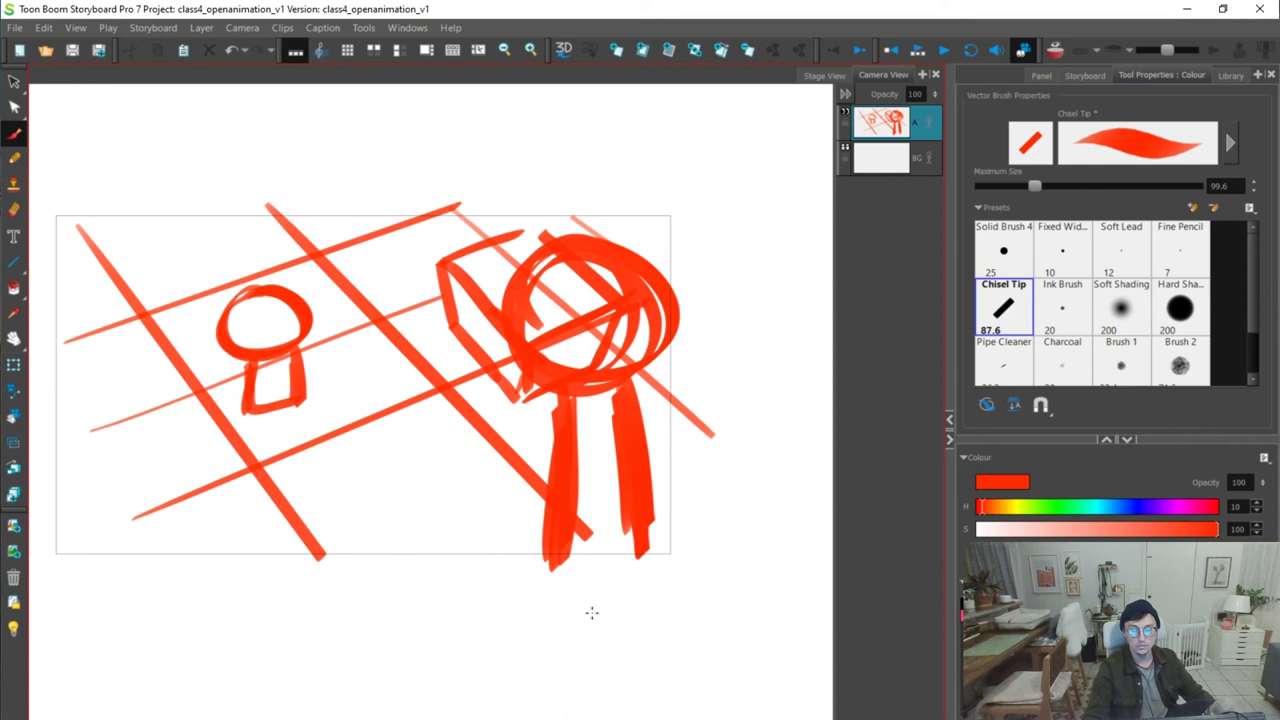
Leave the tilted grid sketch and go to an empty panel
key(alt+s)
click(442, 258)
key(f)
key(g)
key(g)
key(alt+b)
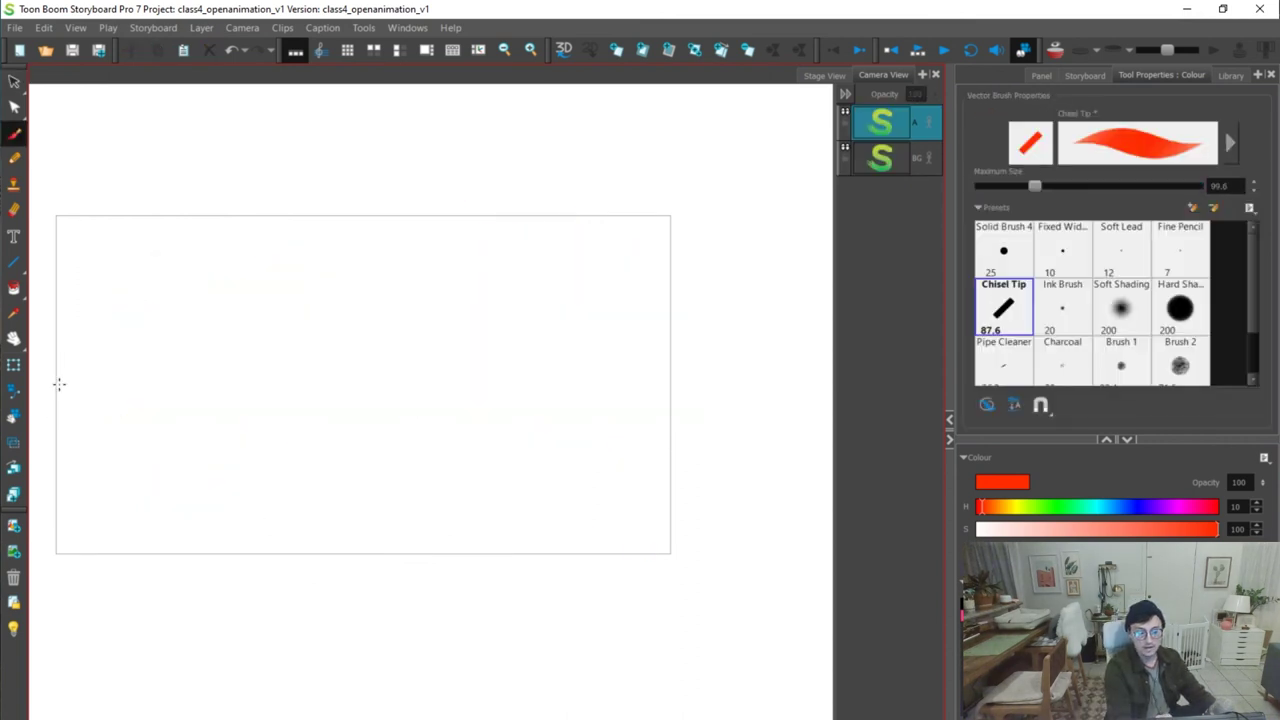
Draw a horizon line across the frame above its centre with the Line tool and brush a vanishing point left of centre
click(14, 261)
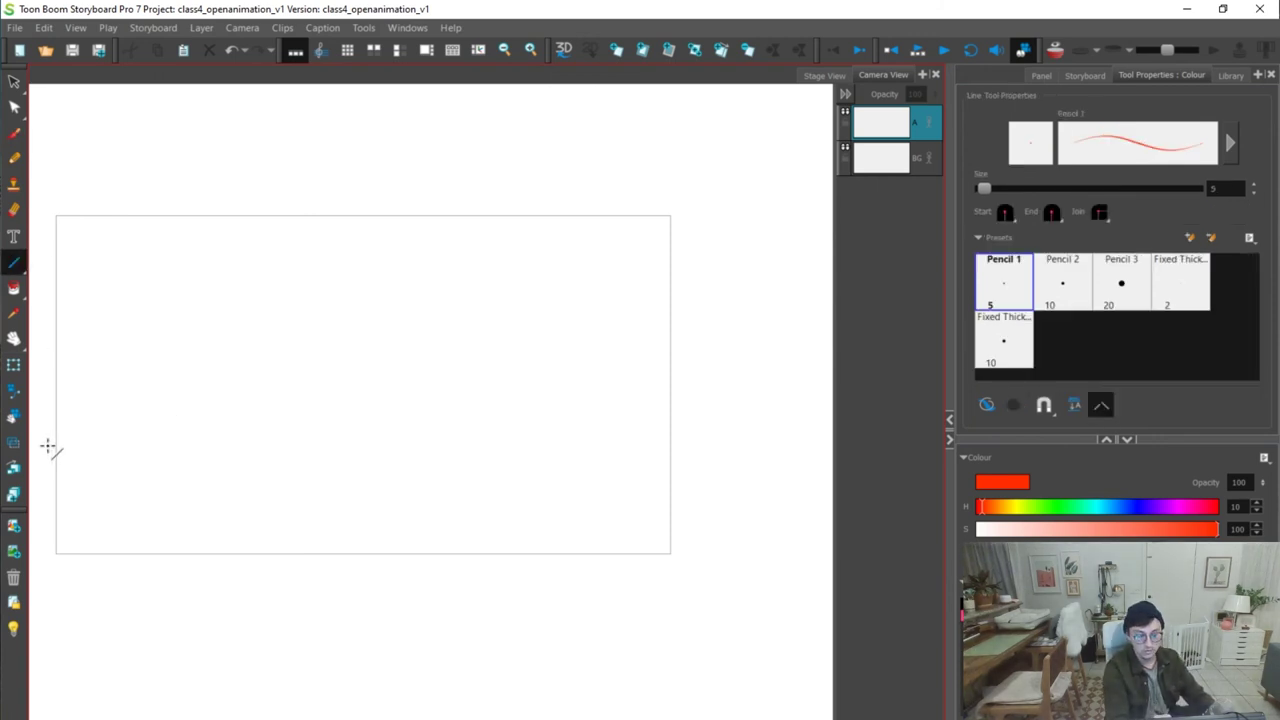
drag(47, 477, 681, 485)
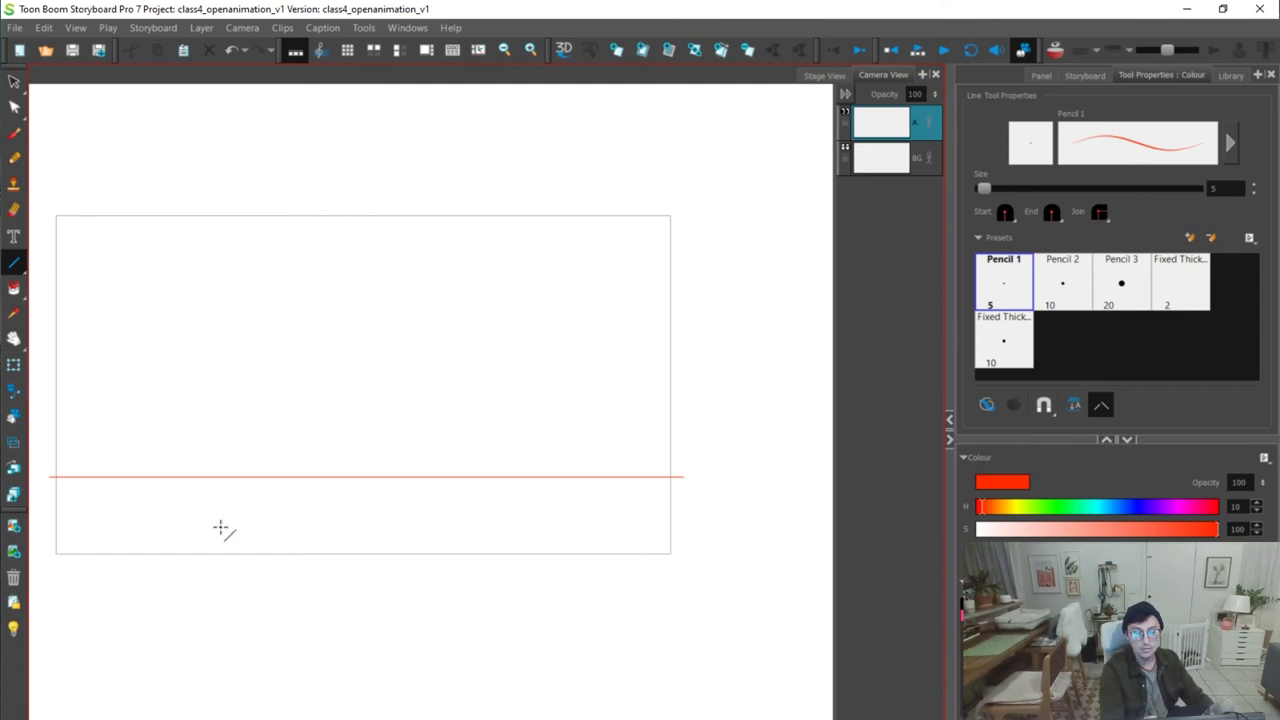
key(ctrl+z)
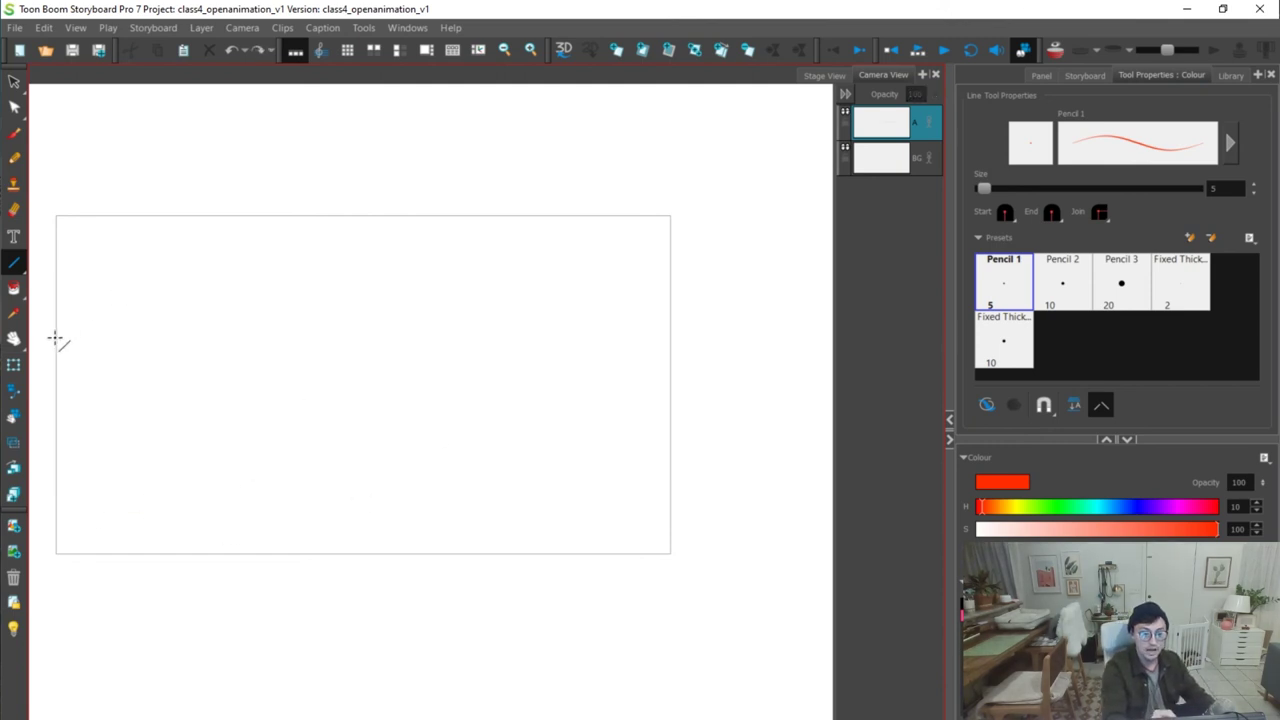
drag(53, 336, 686, 360)
mouse_move(429, 340)
mouse_down()
mouse_move(311, 457)
mouse_move(458, 347)
mouse_up()
key(alt+b)
key(ctrl+z)
click(15, 262)
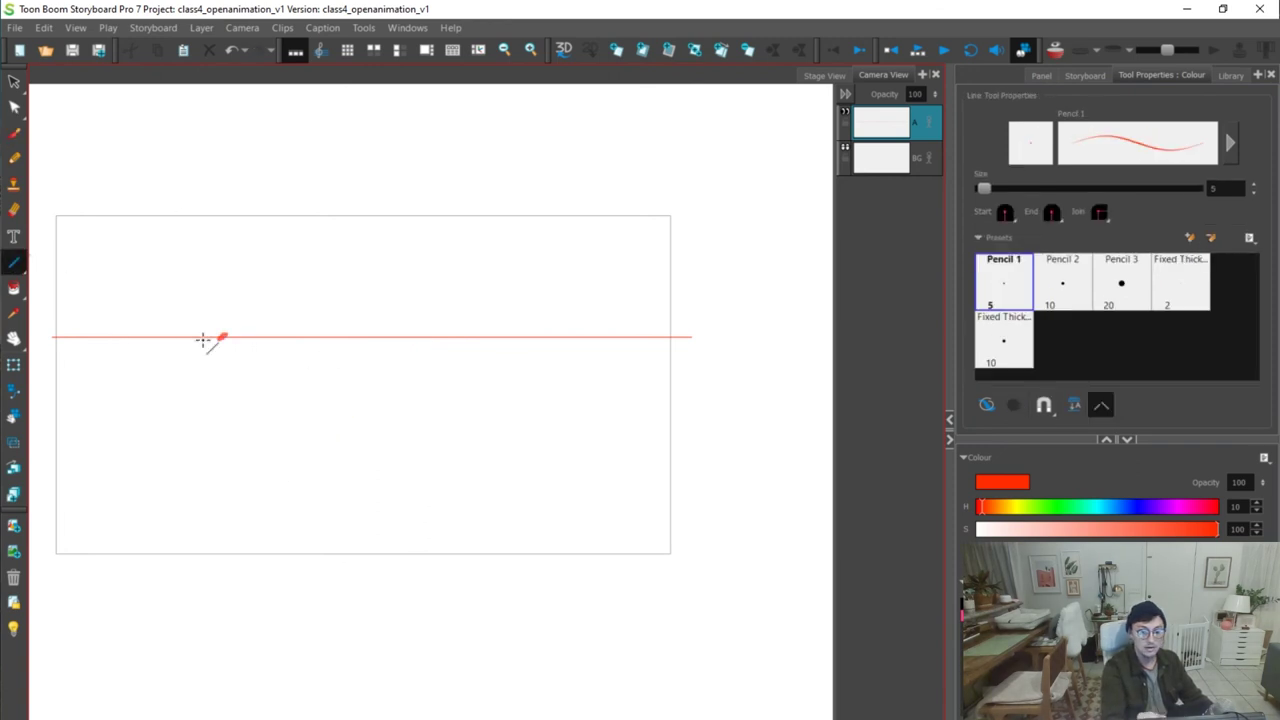
Draw straight floor lines radiating down from the vanishing point and cross them with two horizontal lines below the horizon
mouse_move(220, 337)
mouse_down()
mouse_move(44, 510)
mouse_move(245, 522)
mouse_move(317, 391)
mouse_move(633, 575)
mouse_move(777, 486)
mouse_up()
drag(240, 332, 697, 347)
drag(48, 437, 802, 437)
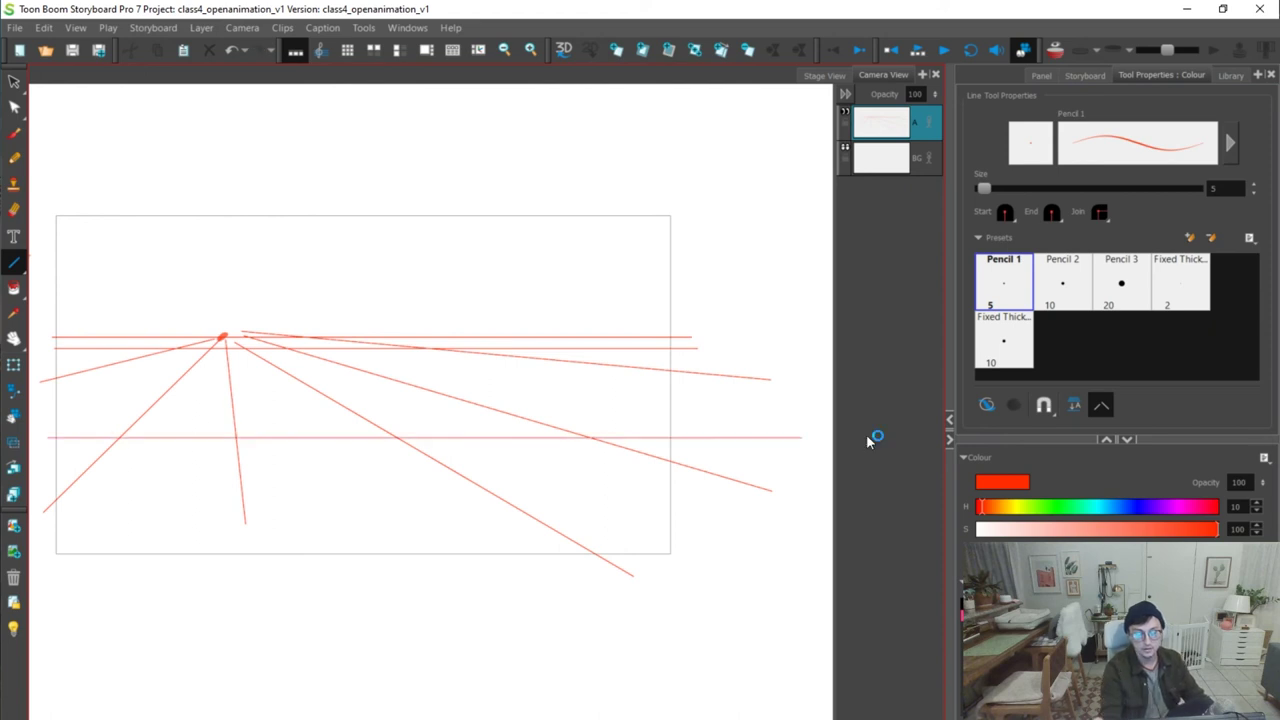
Draw straight lines radiating upward from the vanishing point and two horizontal lines across the area above the horizon
drag(113, 217, 210, 330)
drag(188, 203, 289, 200)
drag(251, 320, 408, 180)
drag(78, 230, 633, 230)
drag(82, 278, 553, 278)
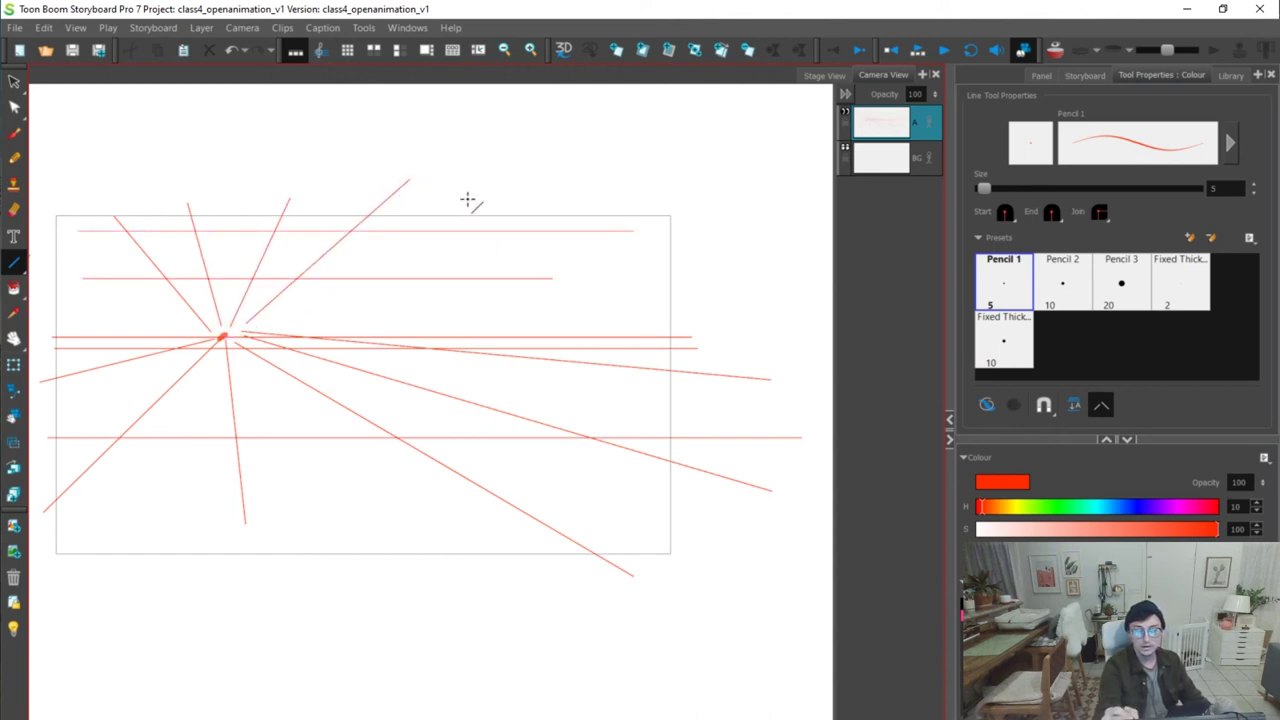
mouse_move(248, 326)
mouse_down()
mouse_move(731, 177)
mouse_move(713, 172)
mouse_up()
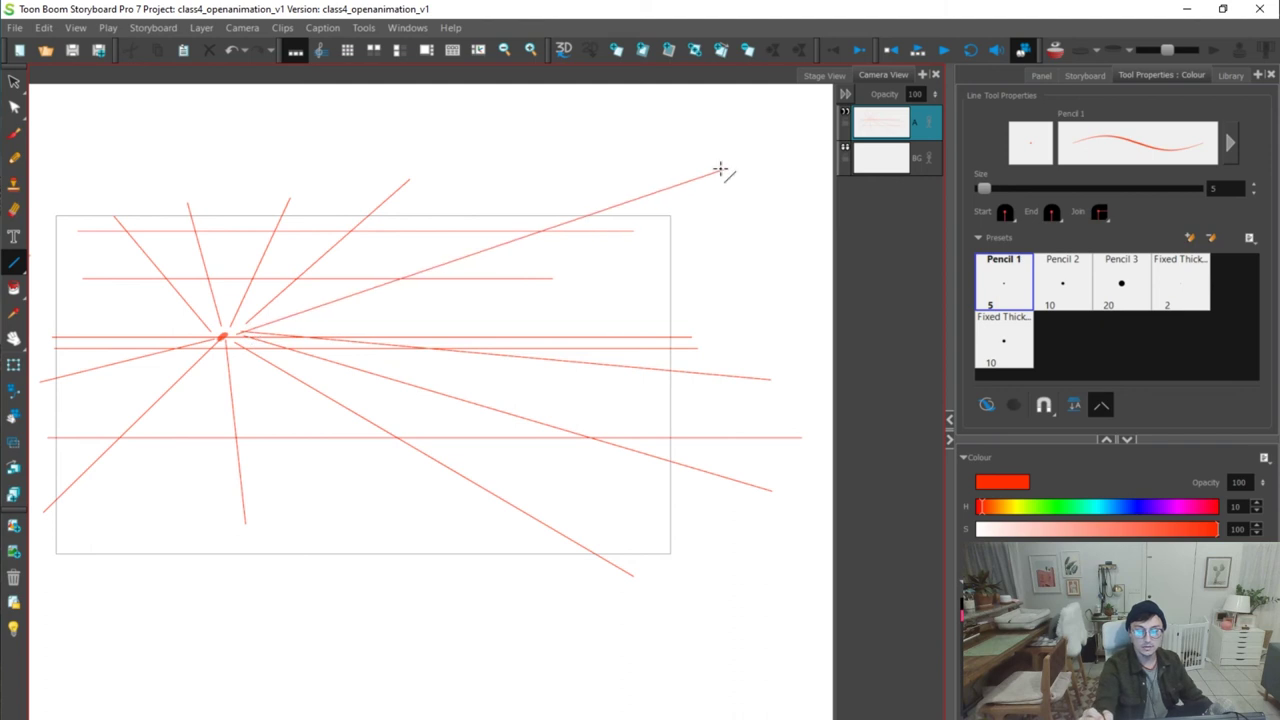
Brush the right-hand wall over the perspective guides with four receding verticals, floor edge strokes and part of the top edge
key(alt+b)
mouse_move(576, 219)
mouse_down()
mouse_move(570, 330)
mouse_move(575, 230)
mouse_move(576, 446)
mouse_up()
drag(571, 321, 566, 443)
drag(238, 342, 310, 361)
drag(492, 412, 700, 470)
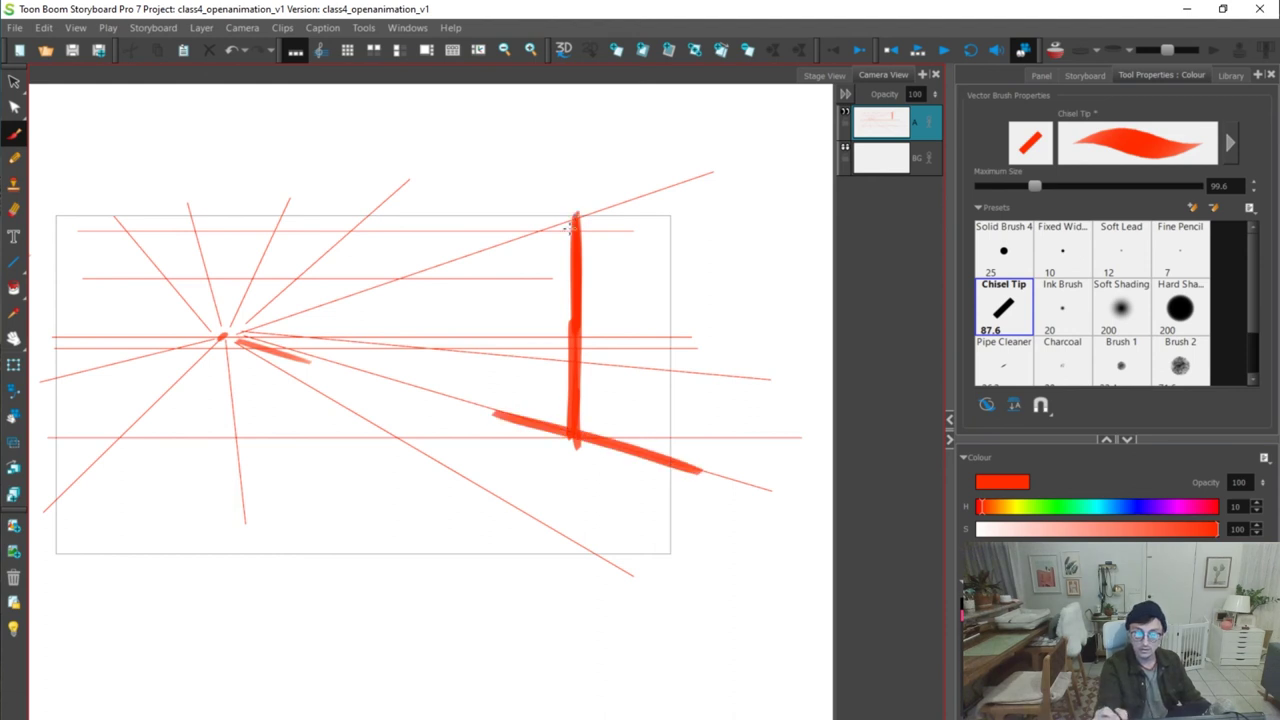
mouse_move(486, 214)
mouse_down()
mouse_move(490, 400)
mouse_move(466, 399)
mouse_up()
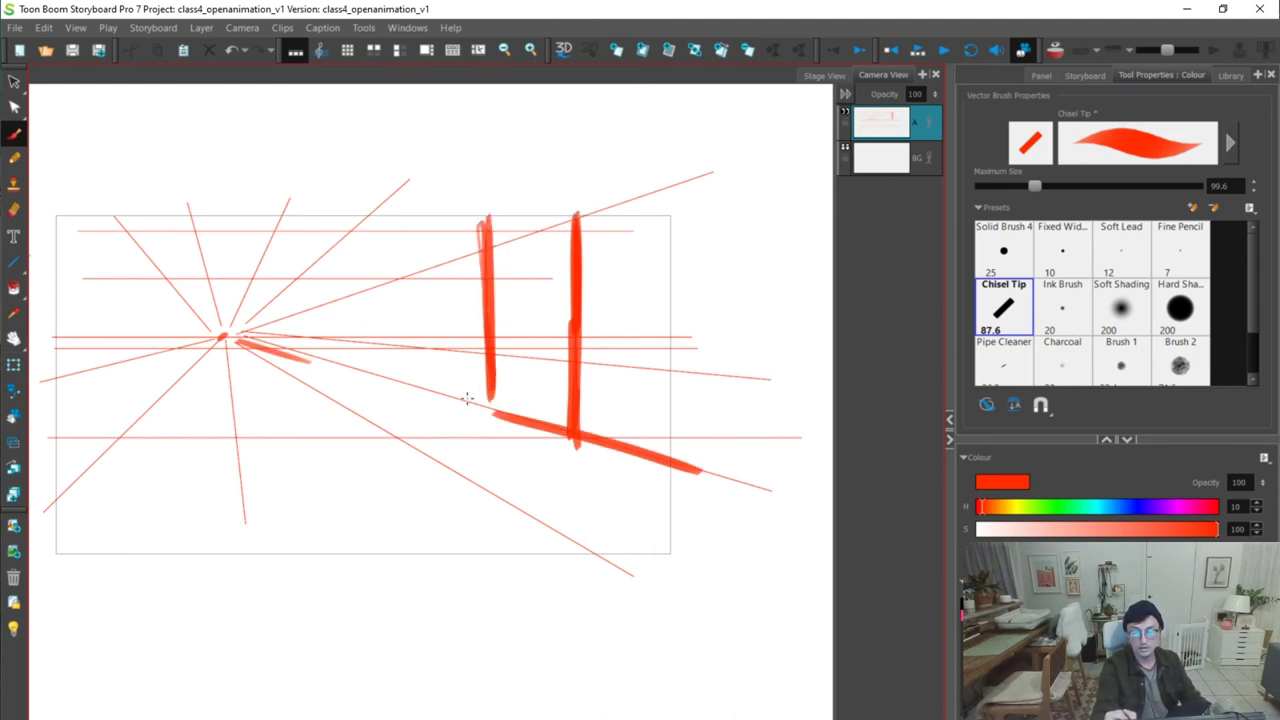
drag(396, 282, 399, 376)
drag(392, 280, 490, 238)
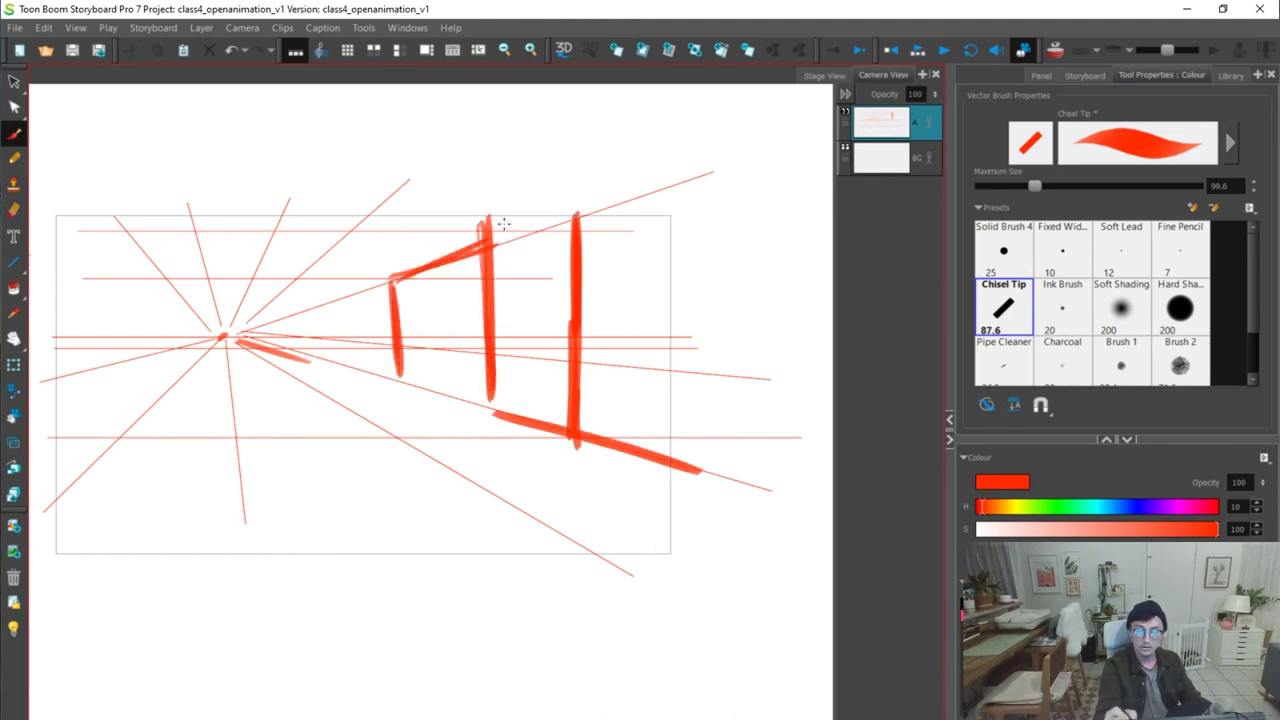
drag(348, 287, 349, 360)
Brush a tall vertical post and a short corner detail on the left side of the one-point perspective scene
drag(118, 237, 113, 455)
drag(104, 226, 106, 295)
drag(82, 217, 108, 224)
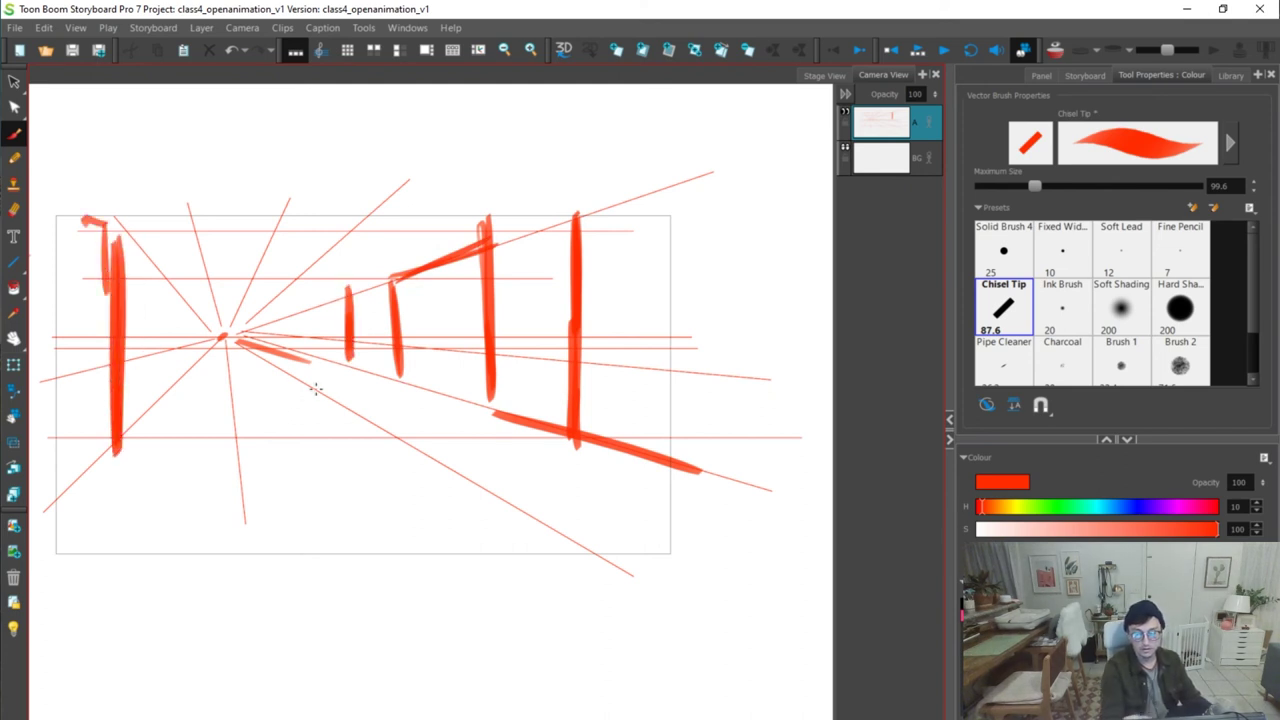
Draw a small standing figure with a round head and two legs below the vanishing point
drag(266, 372, 228, 422)
key(ctrl+z)
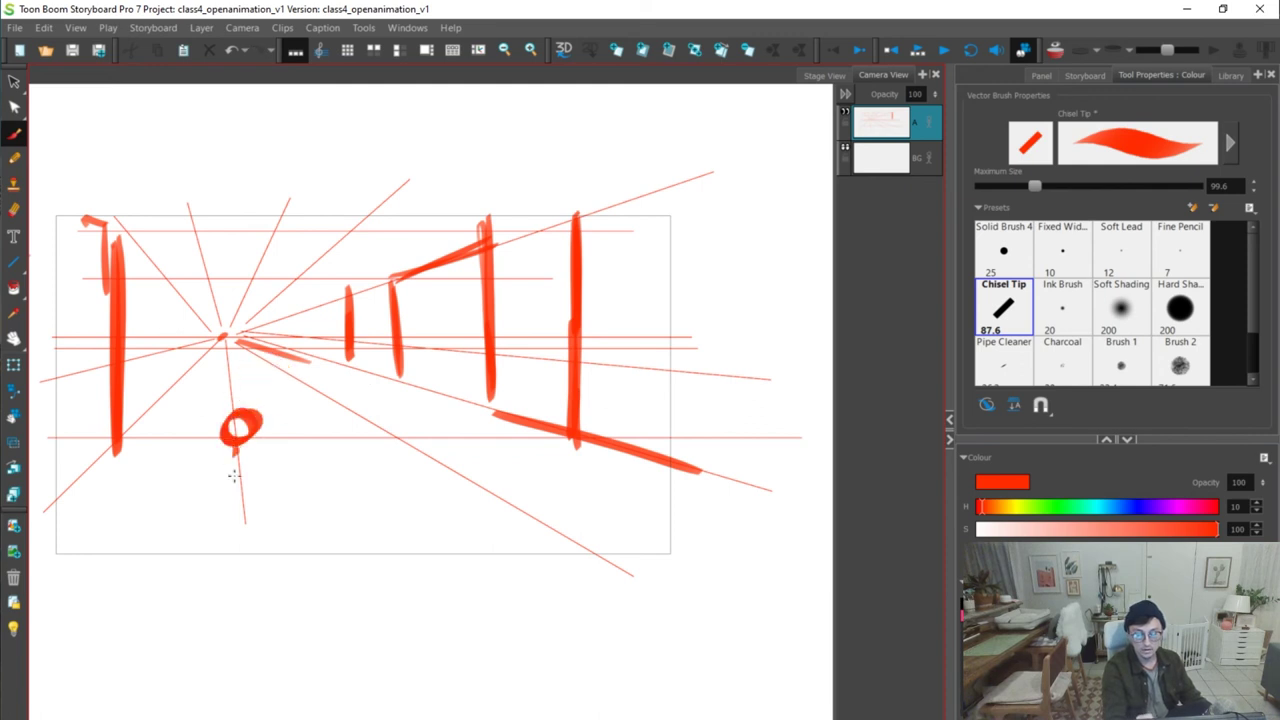
mouse_move(234, 476)
mouse_down()
mouse_move(229, 530)
mouse_move(260, 514)
mouse_move(249, 441)
mouse_move(254, 498)
mouse_up()
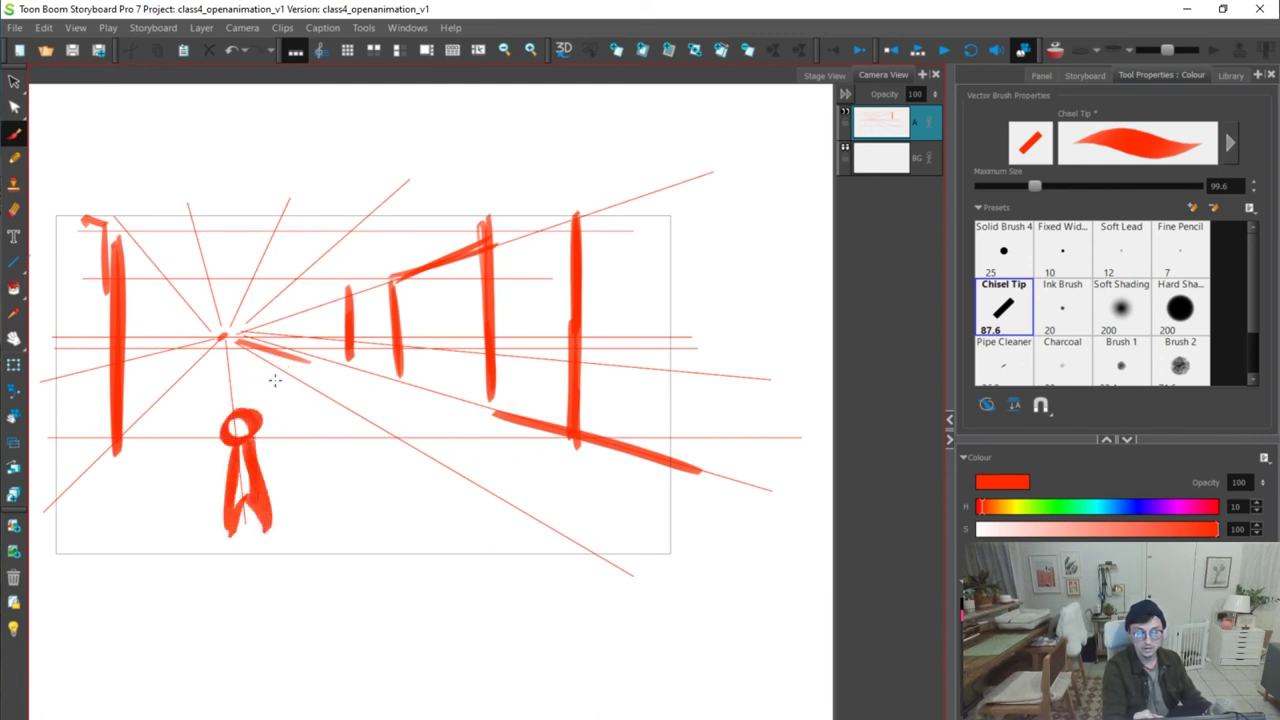
drag(232, 447, 220, 532)
Thicken the base edges of the left and right walls along the guides running to the vanishing point
mouse_move(115, 450)
mouse_down()
mouse_move(57, 517)
mouse_move(212, 322)
mouse_up()
key(ctrl+z)
drag(54, 520, 212, 342)
mouse_move(114, 445)
mouse_down()
mouse_move(208, 350)
mouse_move(570, 437)
mouse_move(321, 352)
mouse_up()
key(ctrl+z)
drag(72, 519, 440, 494)
key(ctrl+z)
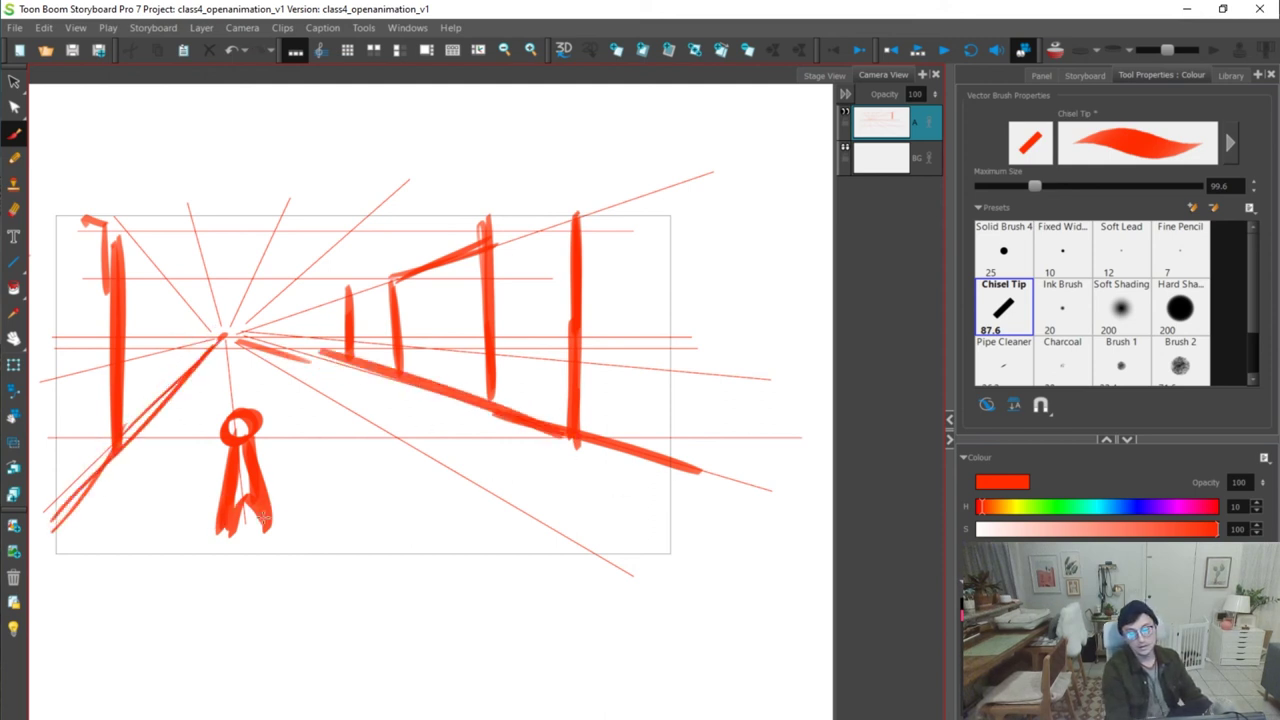
Brush horizontal floor lines at the figure's feet and behind its head, and extend the right wall's top edge
drag(133, 520, 558, 510)
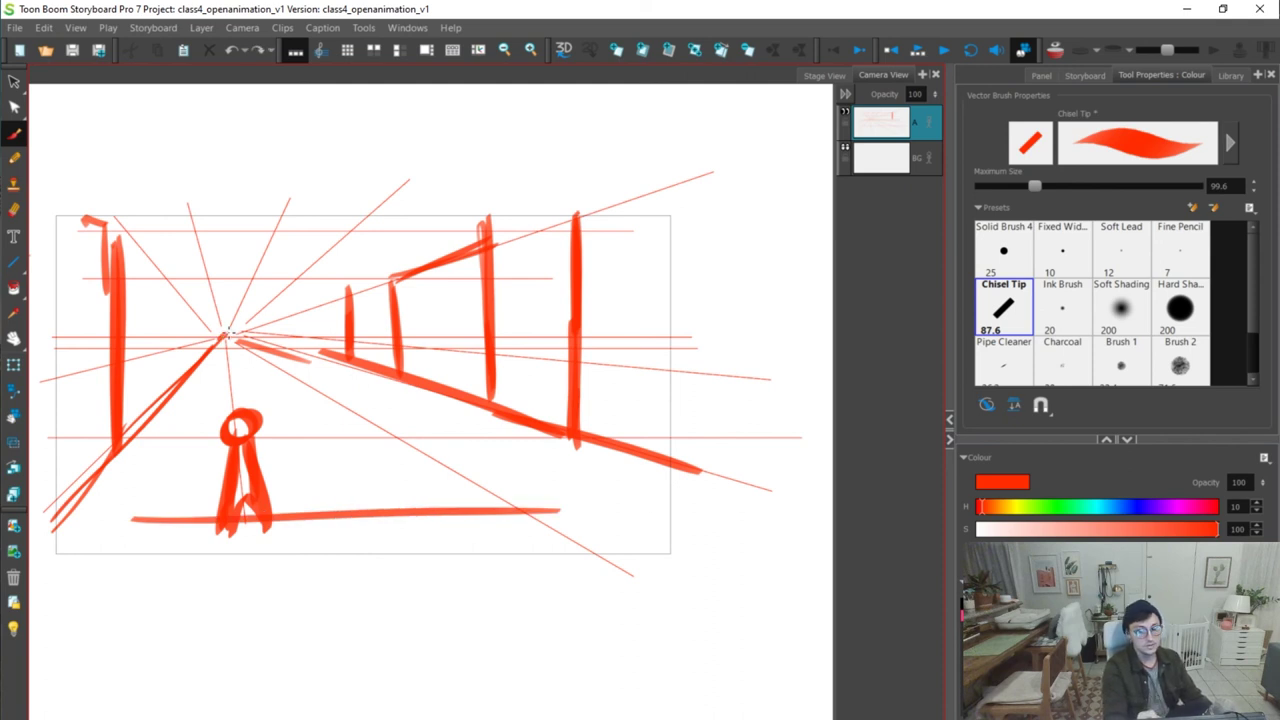
drag(352, 293, 480, 246)
click(14, 261)
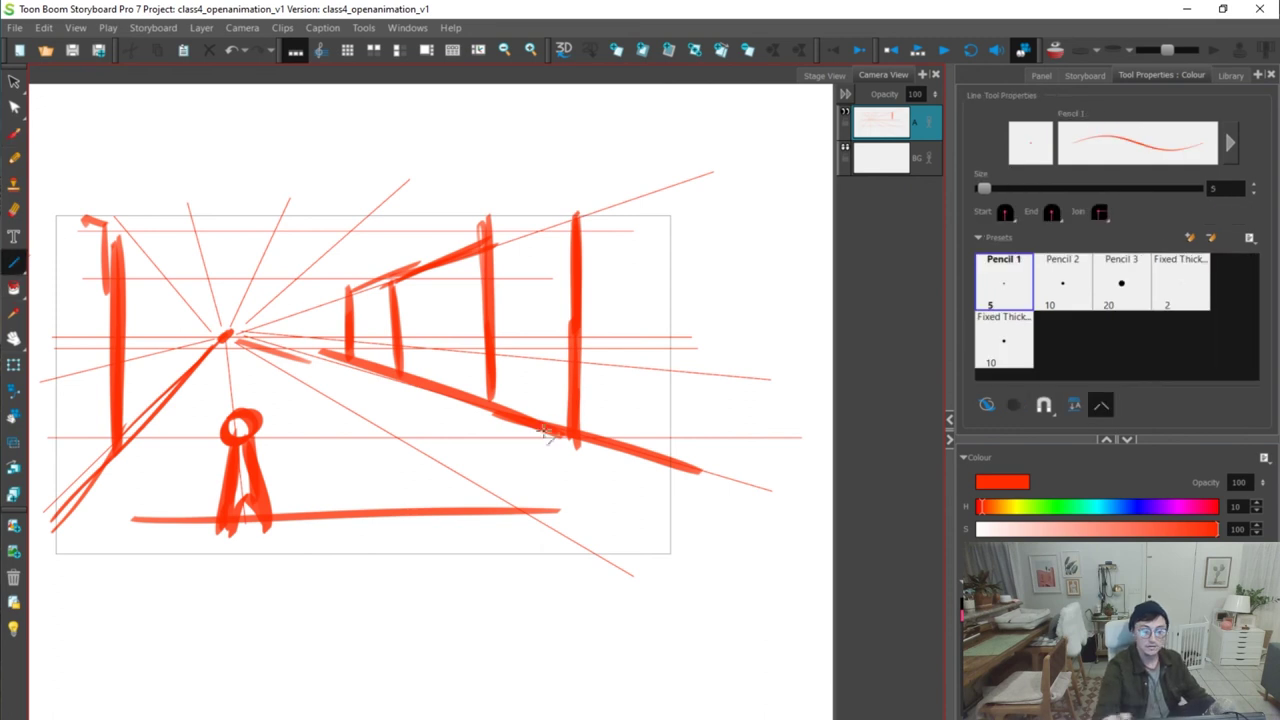
key(alt+b)
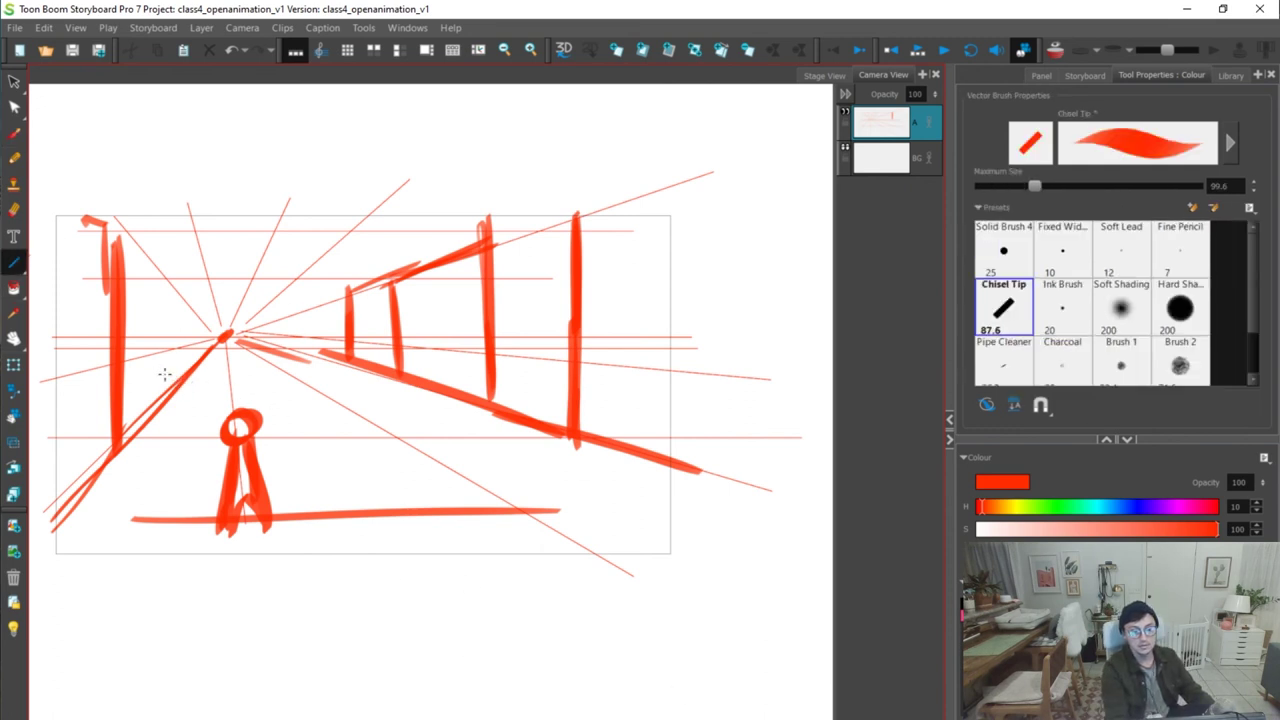
drag(124, 386, 511, 395)
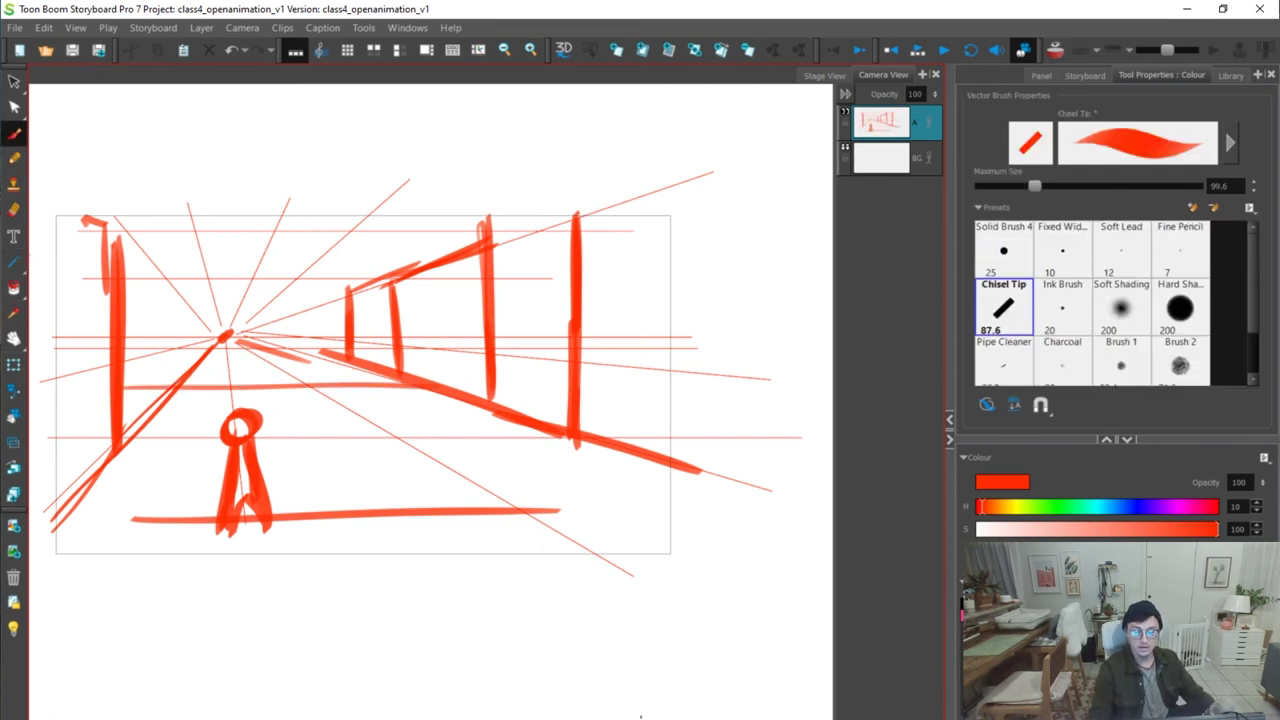
Add a new panel, draw a low horizon line across it with the Line tool, and brush a vanishing point right of centre
key(p)
click(14, 262)
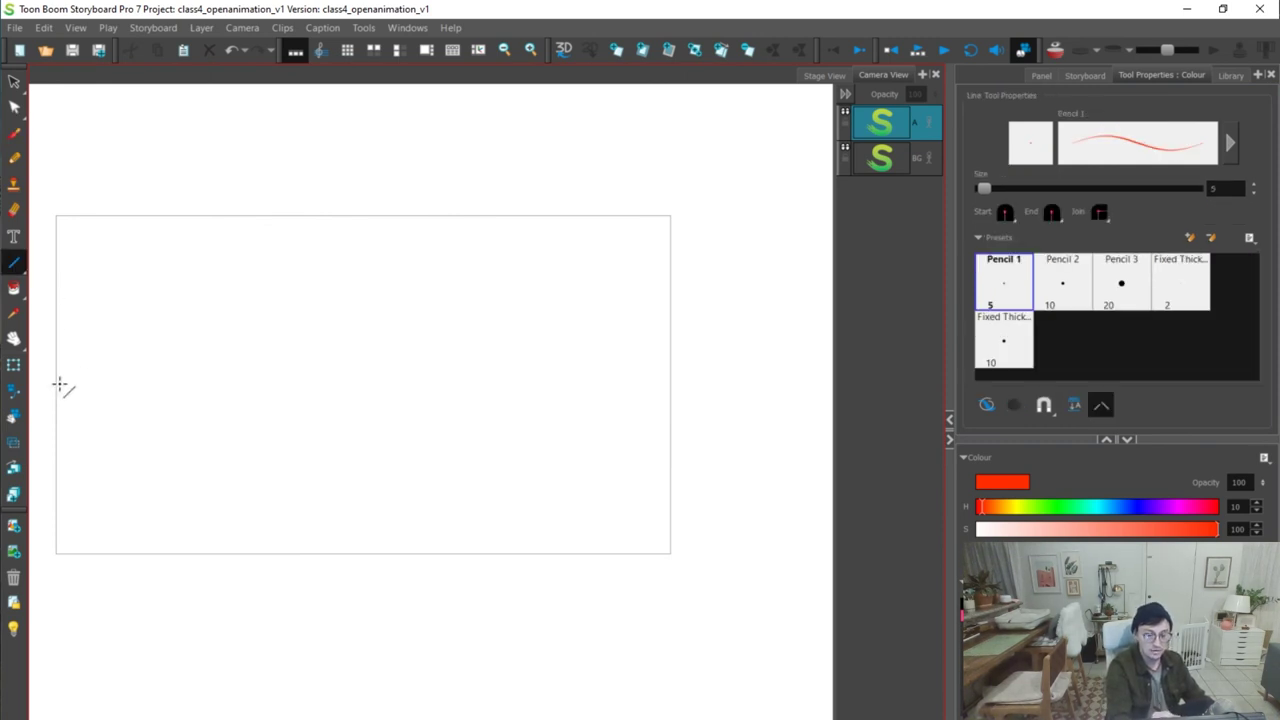
drag(49, 350, 652, 371)
key(ctrl+z)
drag(49, 483, 697, 484)
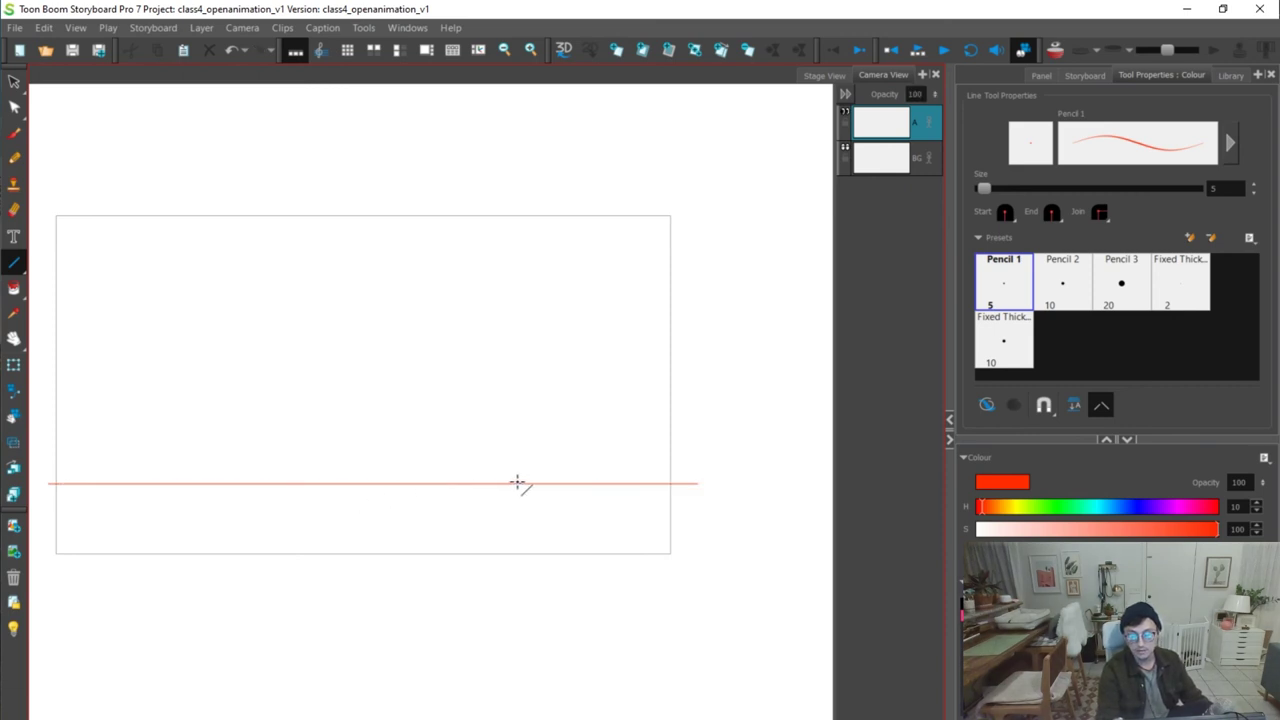
key(alt+b)
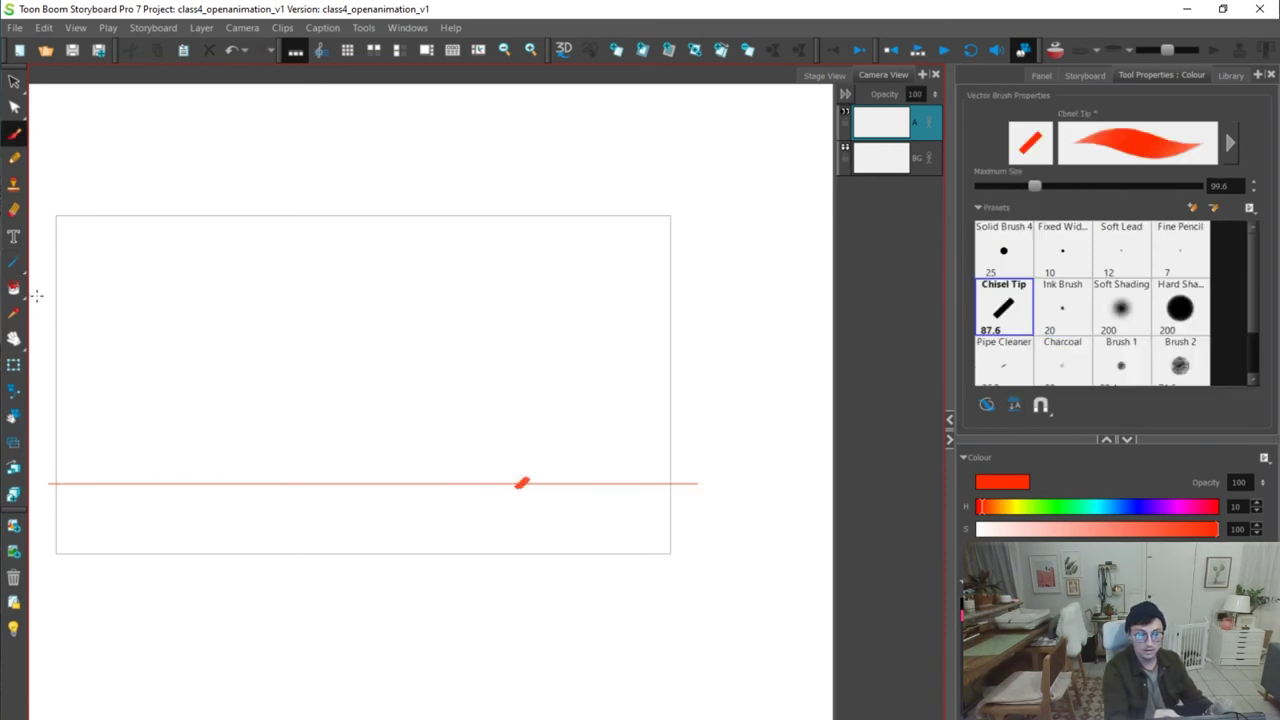
Draw straight guide lines radiating from the vanishing point in all directions with the Line tool
key(alt+6)
mouse_move(520, 483)
mouse_down()
mouse_move(229, 549)
mouse_move(137, 548)
mouse_up()
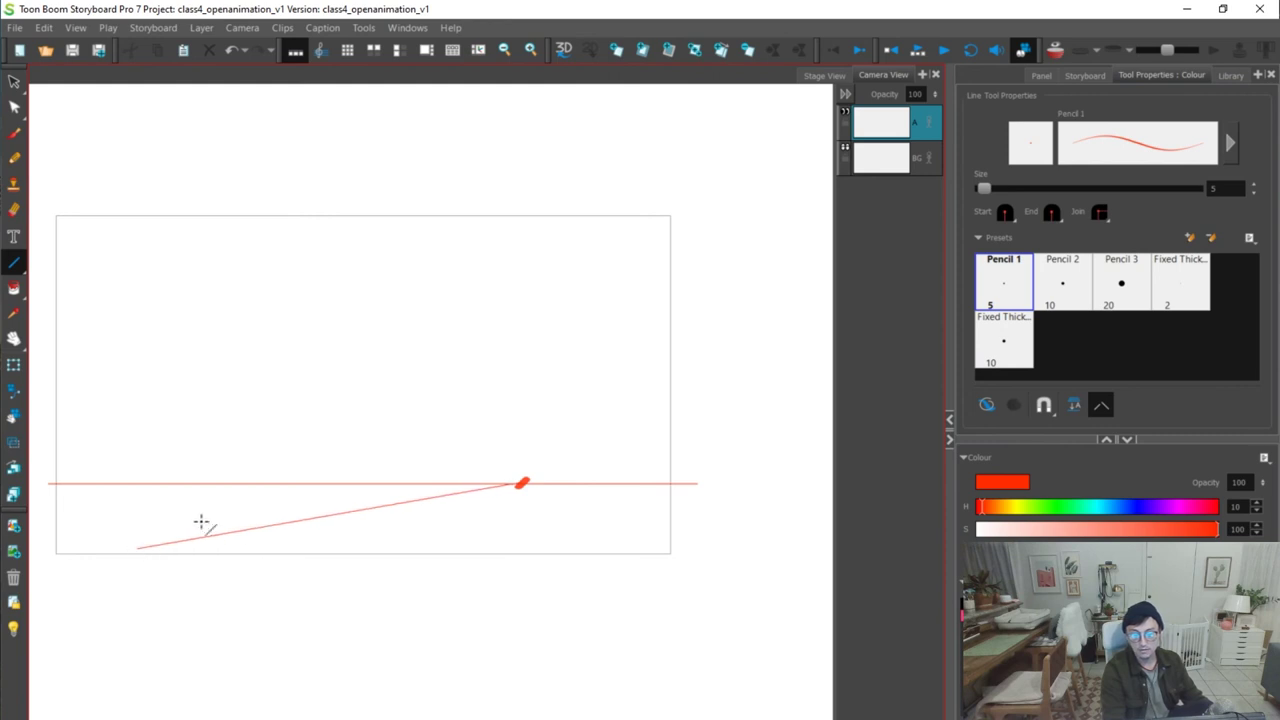
mouse_move(522, 484)
mouse_down()
mouse_move(494, 564)
mouse_move(674, 555)
mouse_move(714, 569)
mouse_move(731, 505)
mouse_move(652, 374)
mouse_up()
key(ctrl+z)
key(ctrl+s)
mouse_move(523, 480)
mouse_down()
mouse_move(523, 222)
mouse_move(354, 257)
mouse_move(326, 221)
mouse_move(300, 357)
mouse_move(90, 230)
mouse_up()
drag(514, 484, 59, 370)
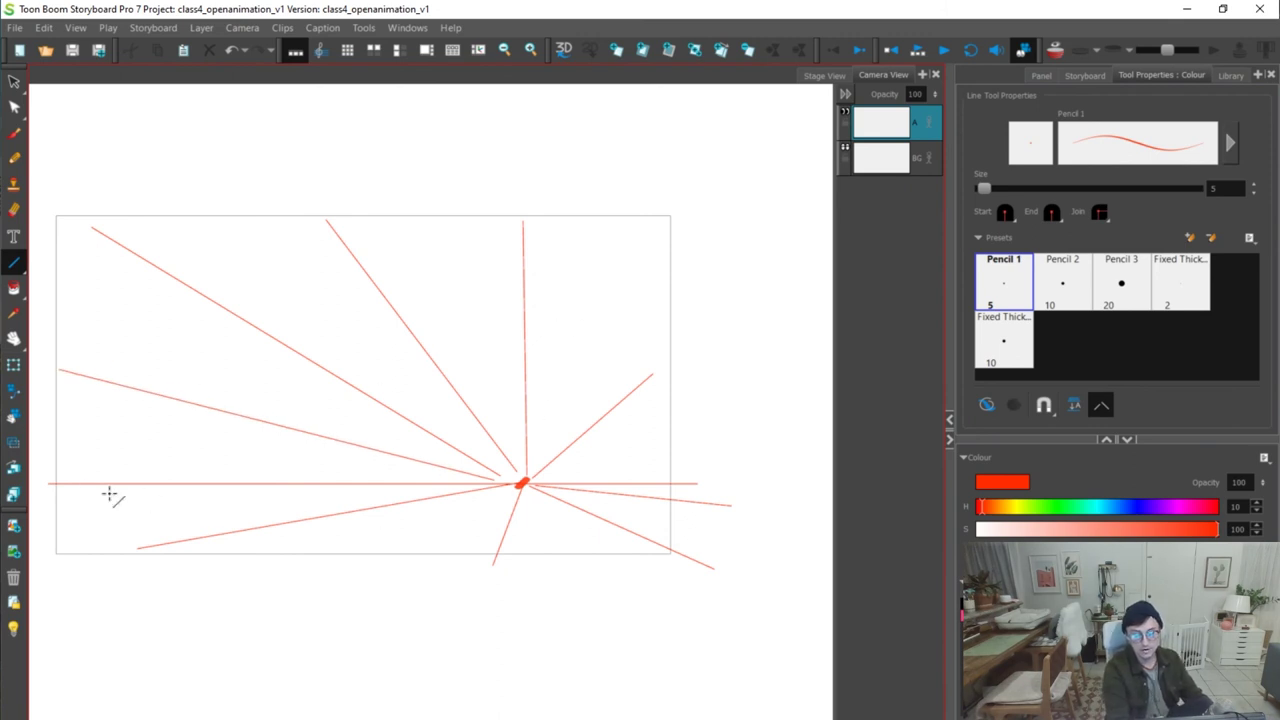
Draw three horizontal lines below the horizon, spaced wider toward the viewer, with the lowest just under the frame
drag(50, 489, 729, 491)
key(ctrl+z)
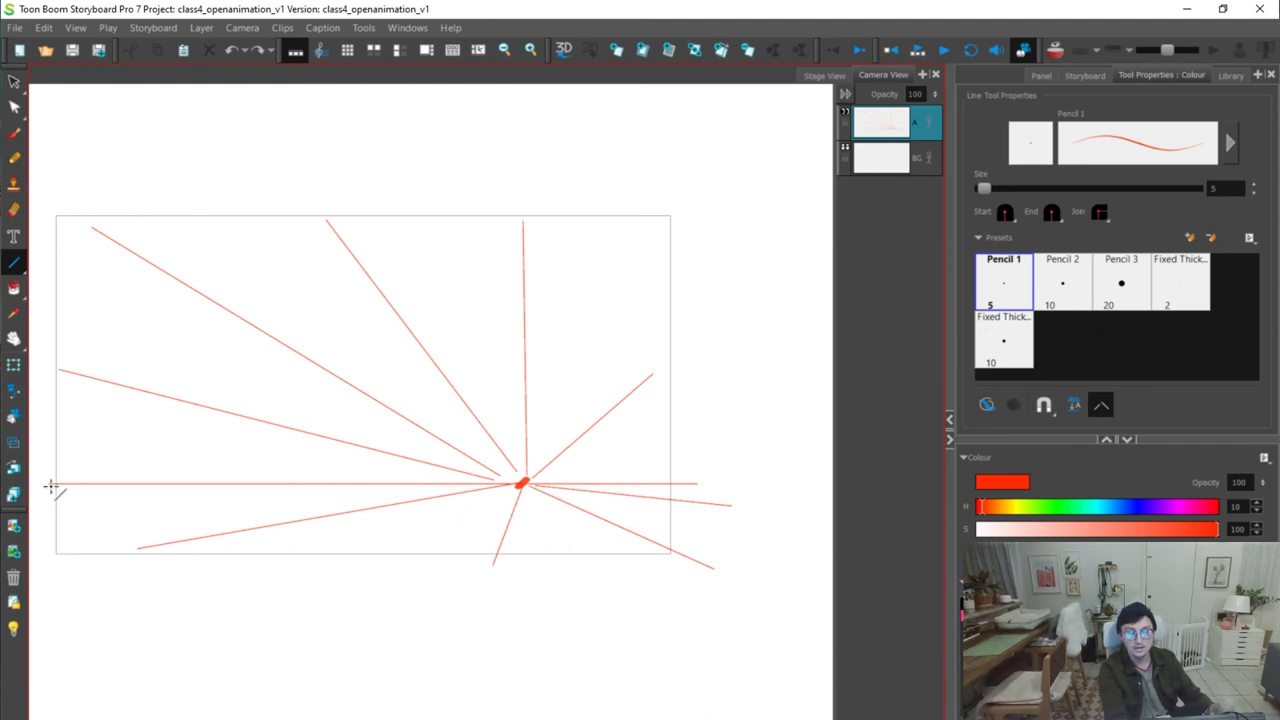
drag(52, 489, 755, 490)
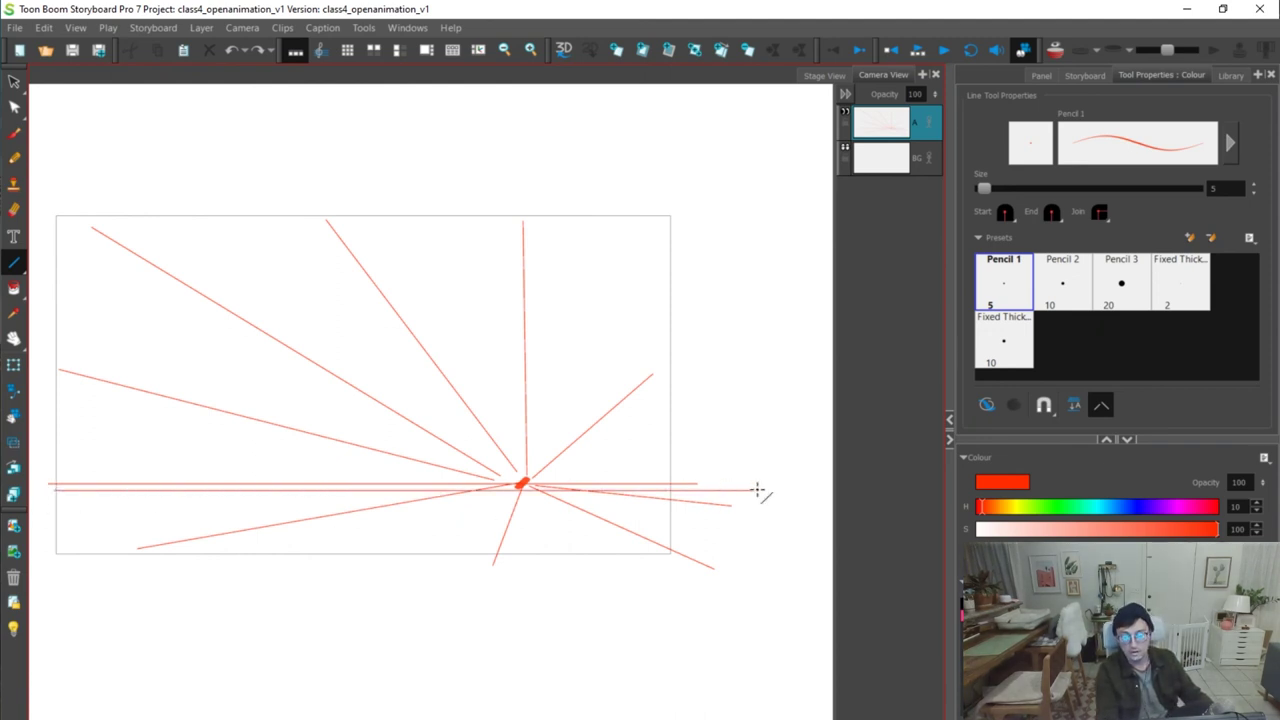
mouse_move(677, 482)
mouse_down()
mouse_move(697, 484)
mouse_move(661, 489)
mouse_up()
key(s)
click(653, 490)
drag(45, 507, 810, 513)
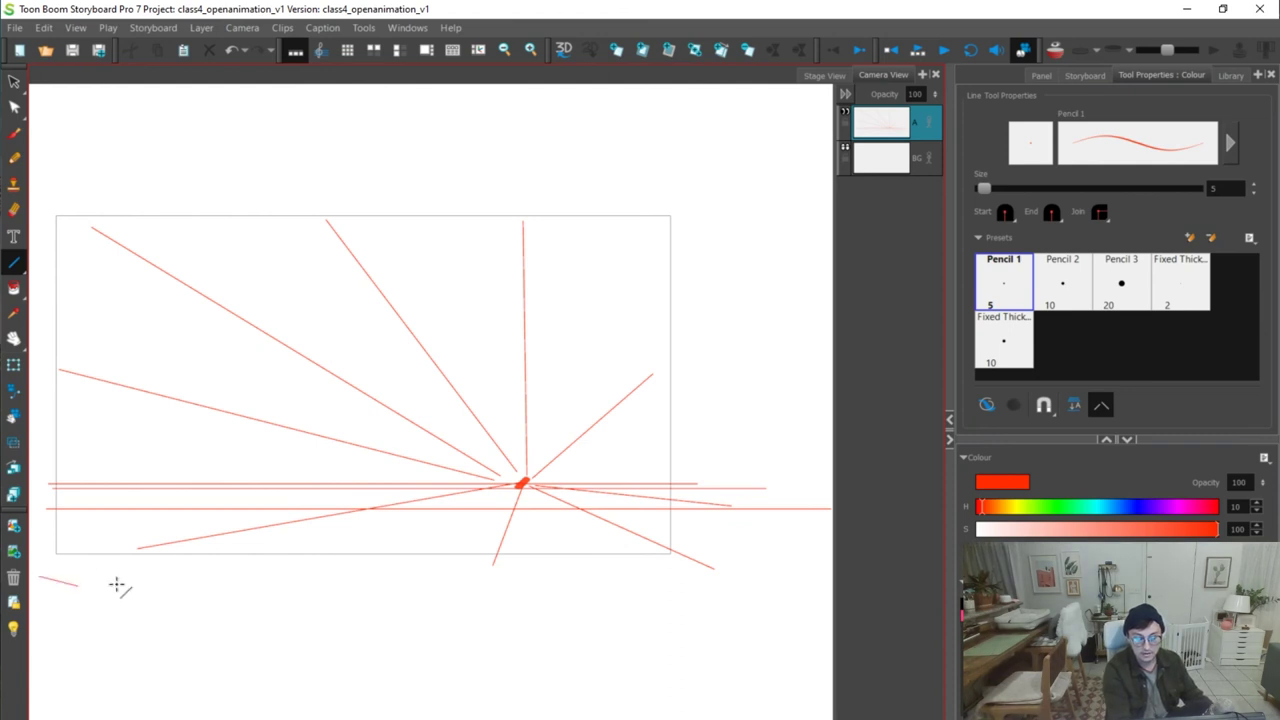
drag(71, 582, 900, 600)
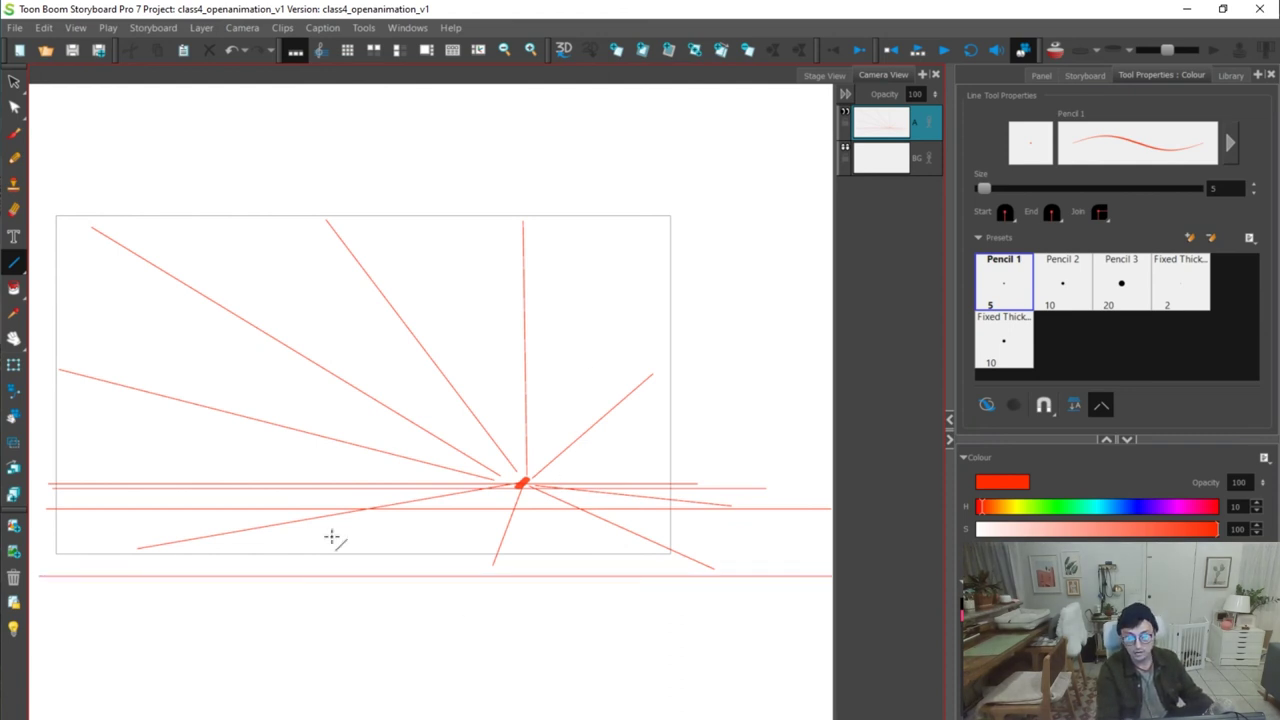
Draw three horizontal Line tool guides above the horizon, each shorter and closer to the vanishing point
key(alt+b)
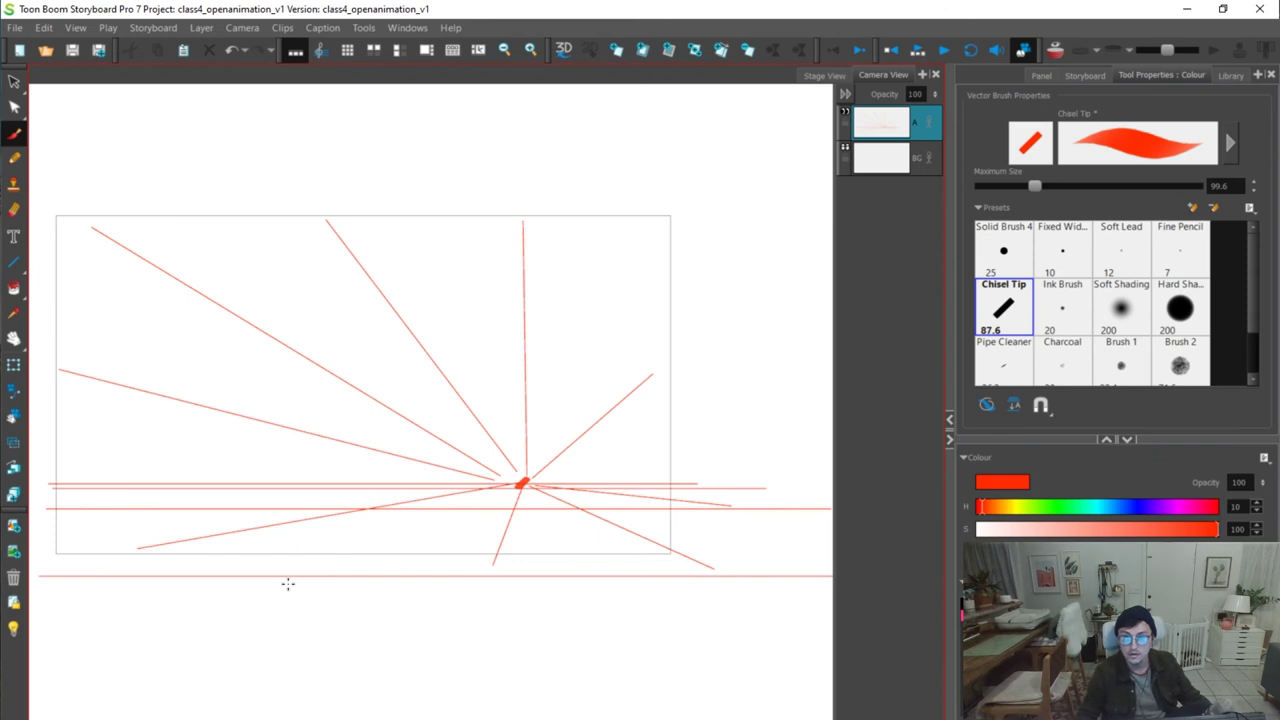
click(13, 262)
drag(176, 259, 823, 274)
drag(151, 339, 798, 339)
key(ctrl+z)
drag(242, 371, 772, 371)
drag(374, 427, 705, 414)
key(ctrl+z)
drag(374, 428, 670, 428)
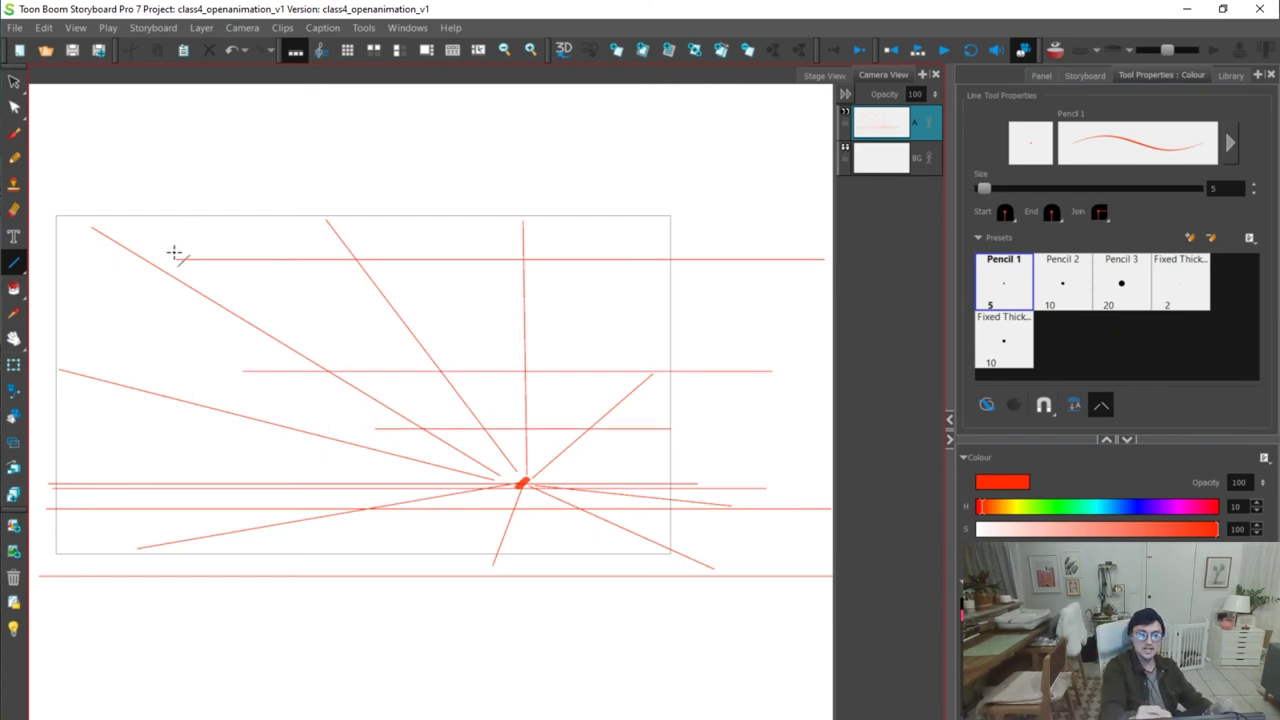
Brush the vertical building edges on the left side of the frame and connect them with rooflines receding toward the vanishing point
key(alt+b)
drag(176, 254, 196, 484)
key(ctrl+z)
drag(177, 216, 181, 495)
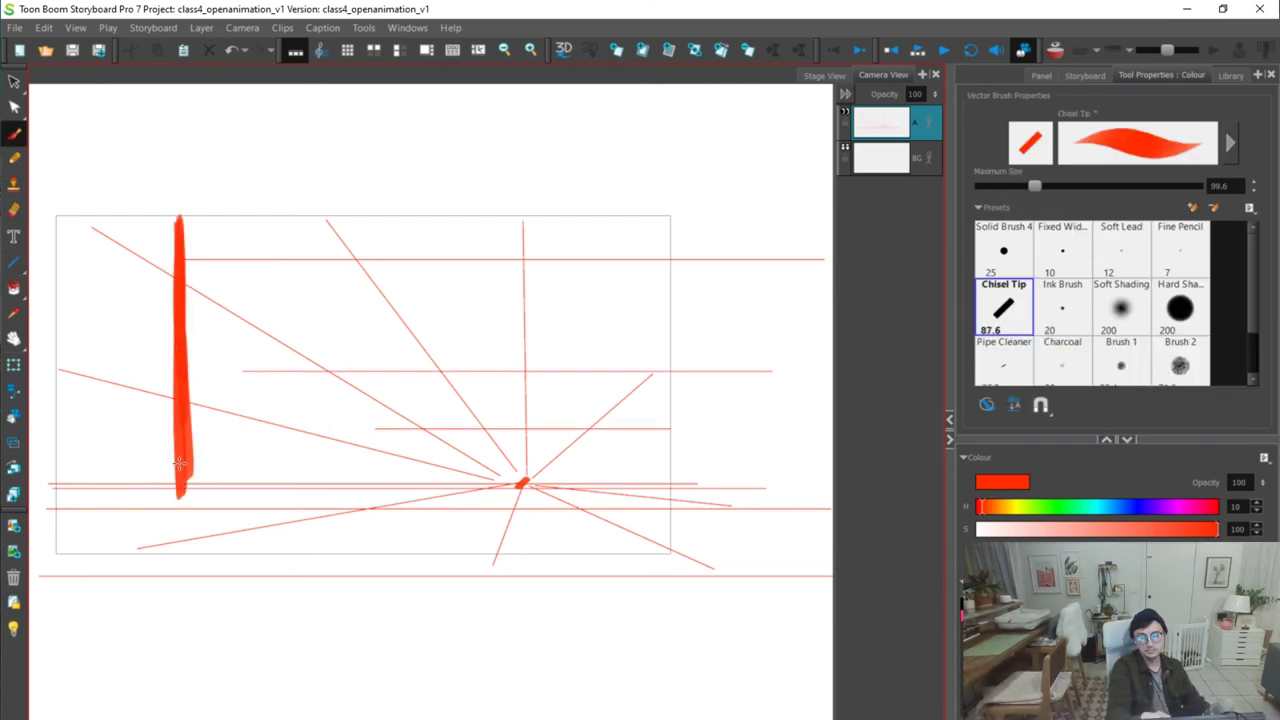
drag(161, 215, 182, 210)
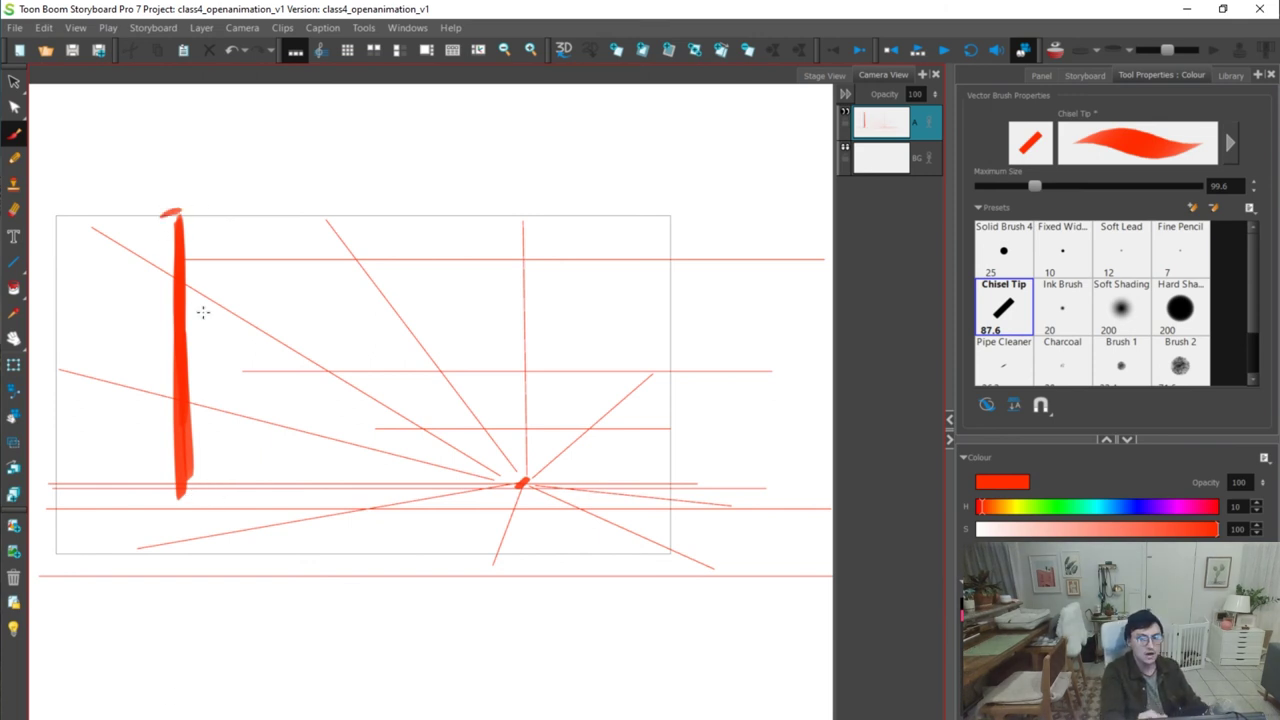
key(ctrl+z)
drag(287, 340, 287, 472)
drag(184, 290, 290, 343)
key(ctrl+z)
mouse_move(186, 338)
mouse_down()
mouse_move(295, 322)
mouse_move(329, 366)
mouse_up()
key(ctrl+z)
mouse_move(286, 322)
mouse_down()
mouse_move(334, 366)
mouse_move(335, 472)
mouse_up()
drag(336, 384, 334, 474)
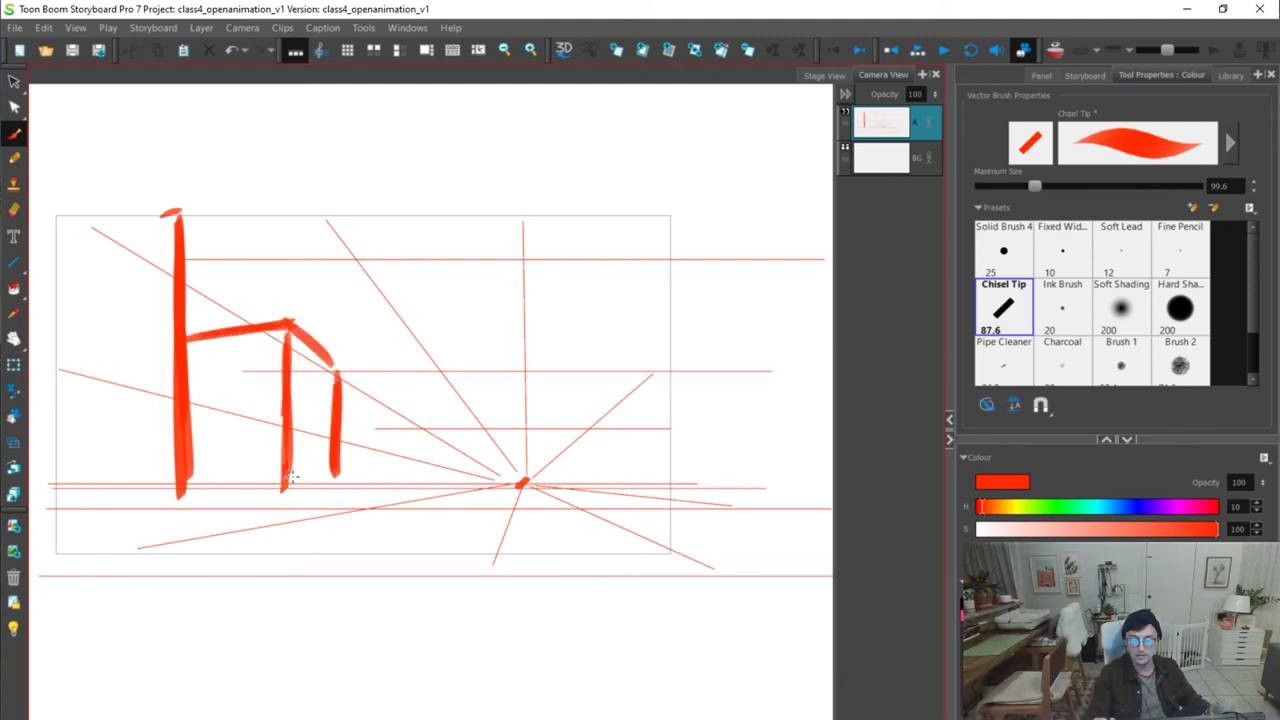
Brush a short vertical building edge right of the vanishing point with a slanted roofline rising outward from it
key(ctrl+z)
mouse_move(620, 385)
mouse_down()
mouse_move(619, 490)
mouse_move(622, 446)
mouse_move(622, 480)
mouse_up()
mouse_move(622, 384)
mouse_down()
mouse_move(654, 364)
mouse_move(676, 322)
mouse_move(668, 311)
mouse_up()
key(ctrl+z)
key(ctrl+z)
key(ctrl+z)
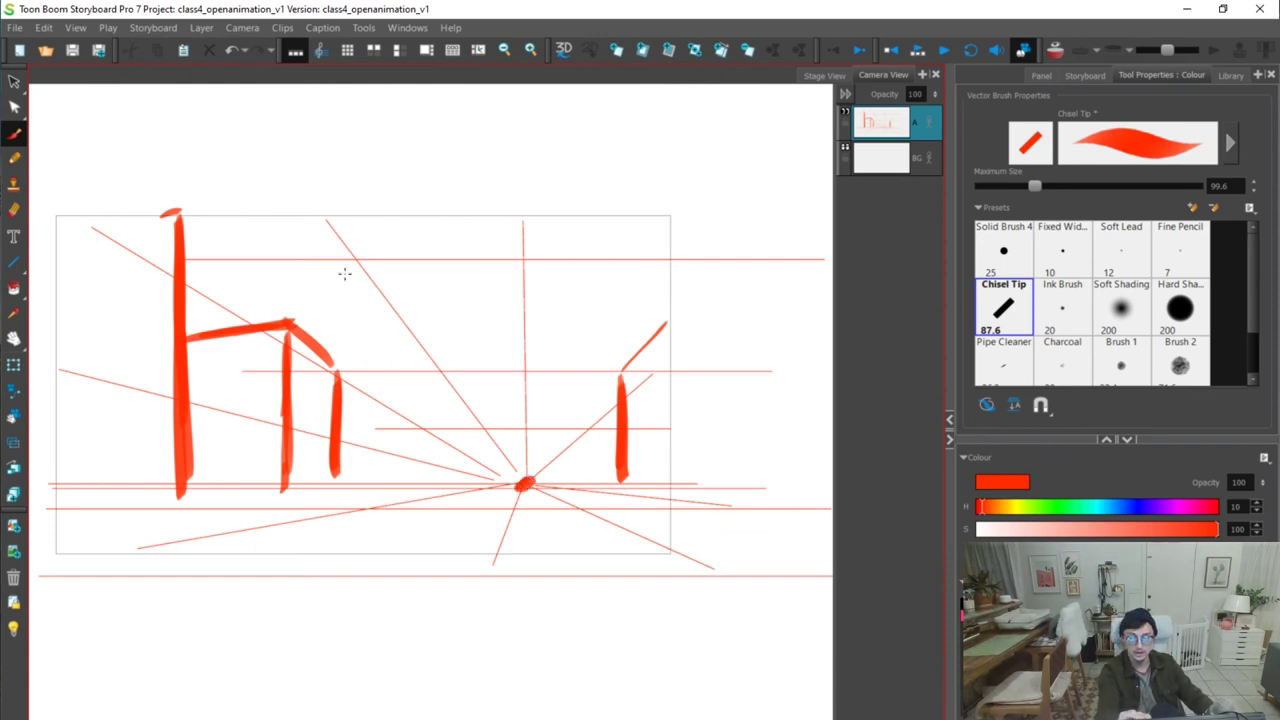
Draw a large standing figure with a round head, long body and feet below the horizon, left of the vanishing point
drag(397, 258, 396, 262)
mouse_move(376, 306)
mouse_down()
mouse_move(352, 562)
mouse_move(407, 568)
mouse_move(417, 495)
mouse_up()
drag(389, 310, 423, 505)
drag(409, 330, 420, 460)
drag(369, 311, 349, 505)
mouse_move(341, 495)
mouse_down()
mouse_move(340, 552)
mouse_move(398, 515)
mouse_up()
mouse_move(410, 265)
mouse_down()
mouse_move(375, 295)
mouse_move(385, 290)
mouse_up()
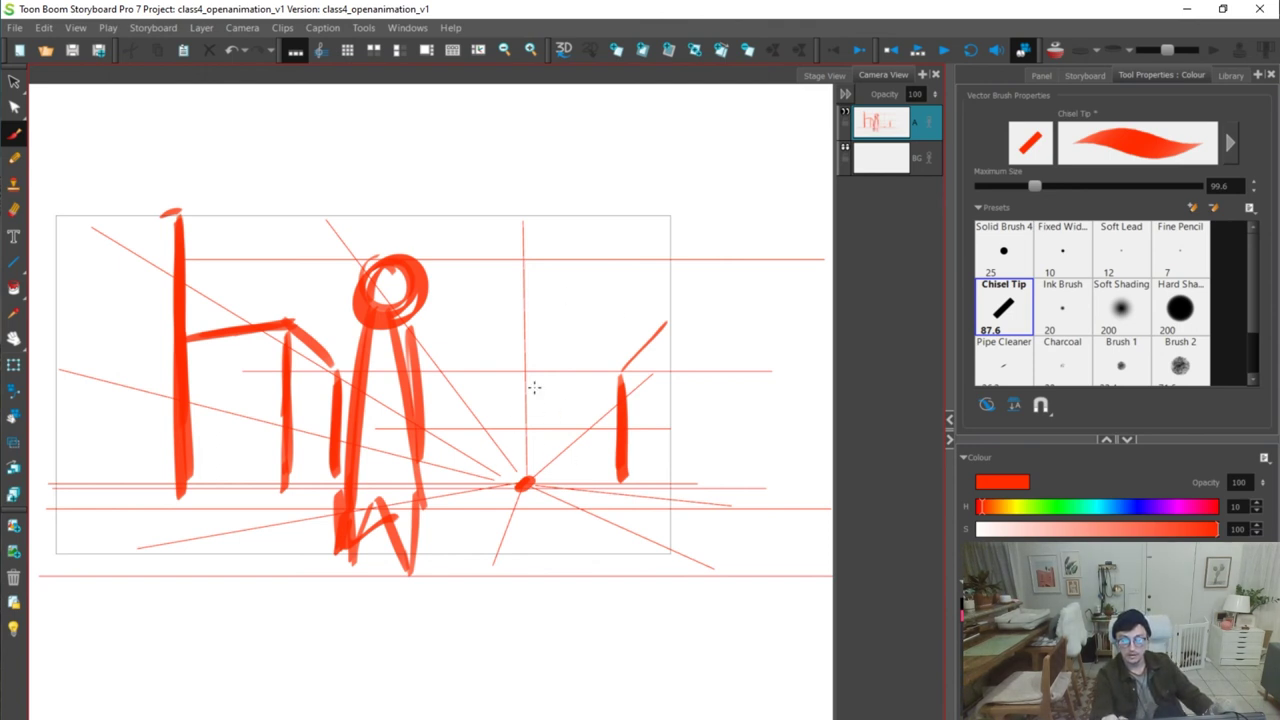
Brush a waist line across the large figure at horizon level and draw a small figure just right of the vanishing point
key(ctrl+z)
drag(563, 433, 555, 506)
key(ctrl+z)
key(ctrl+z)
drag(338, 478, 441, 486)
key(ctrl+z)
drag(547, 479, 547, 494)
drag(556, 458, 554, 504)
key(ctrl+z)
key(ctrl+z)
mouse_move(557, 454)
mouse_down()
mouse_move(554, 505)
mouse_move(575, 453)
mouse_up()
Mark the waists of the large and small figures in blue where the horizon crosses them
key(alt+s)
key(alt+b)
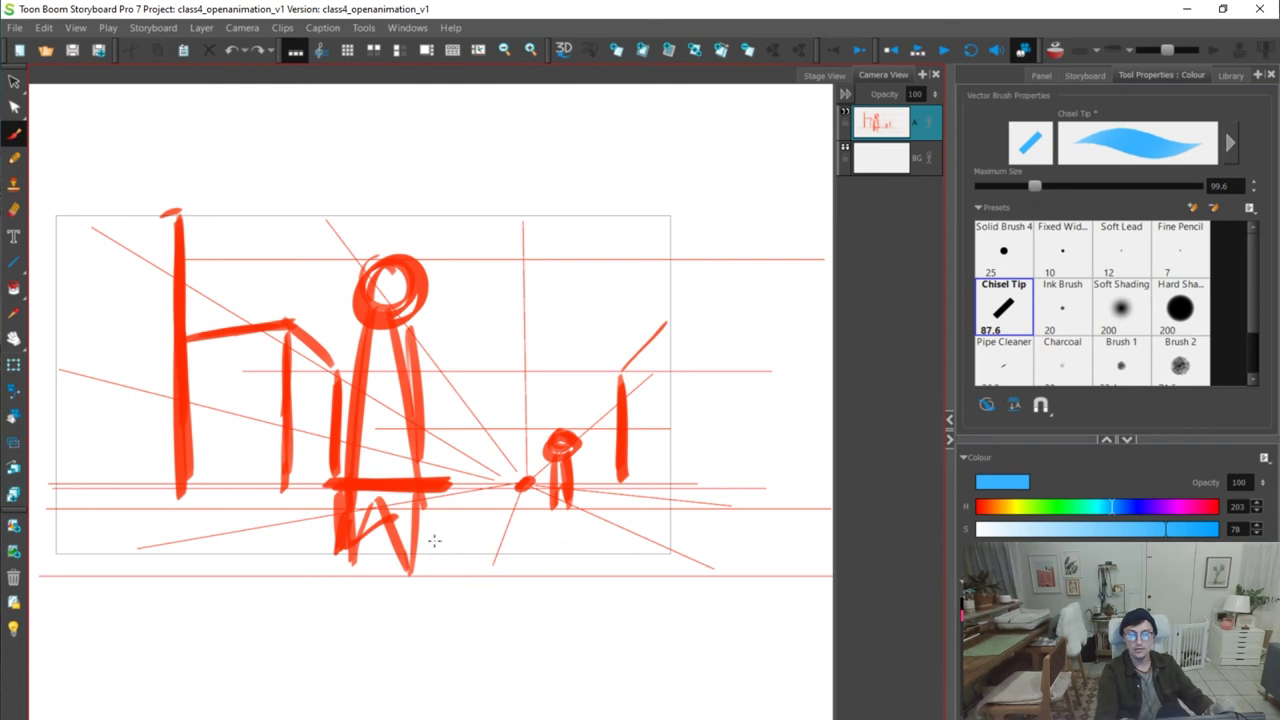
drag(372, 470, 446, 484)
key(ctrl+z)
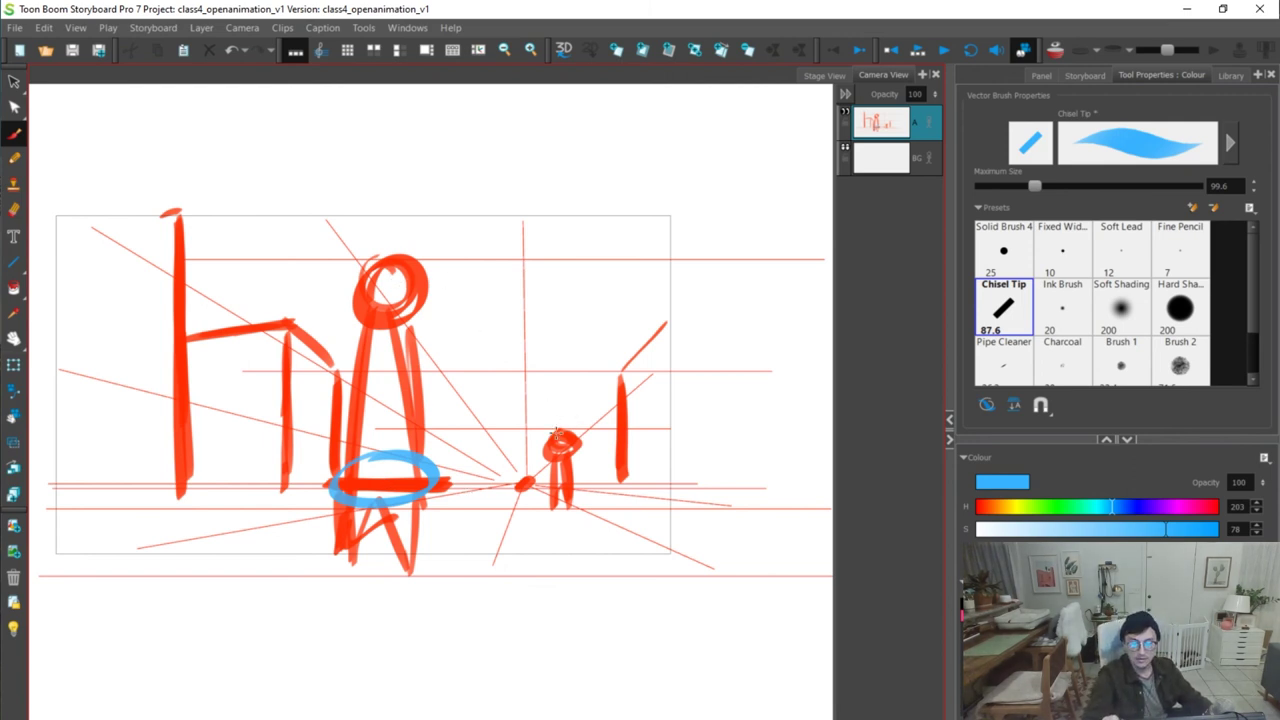
mouse_move(577, 487)
mouse_down()
mouse_move(545, 490)
mouse_move(580, 482)
mouse_up()
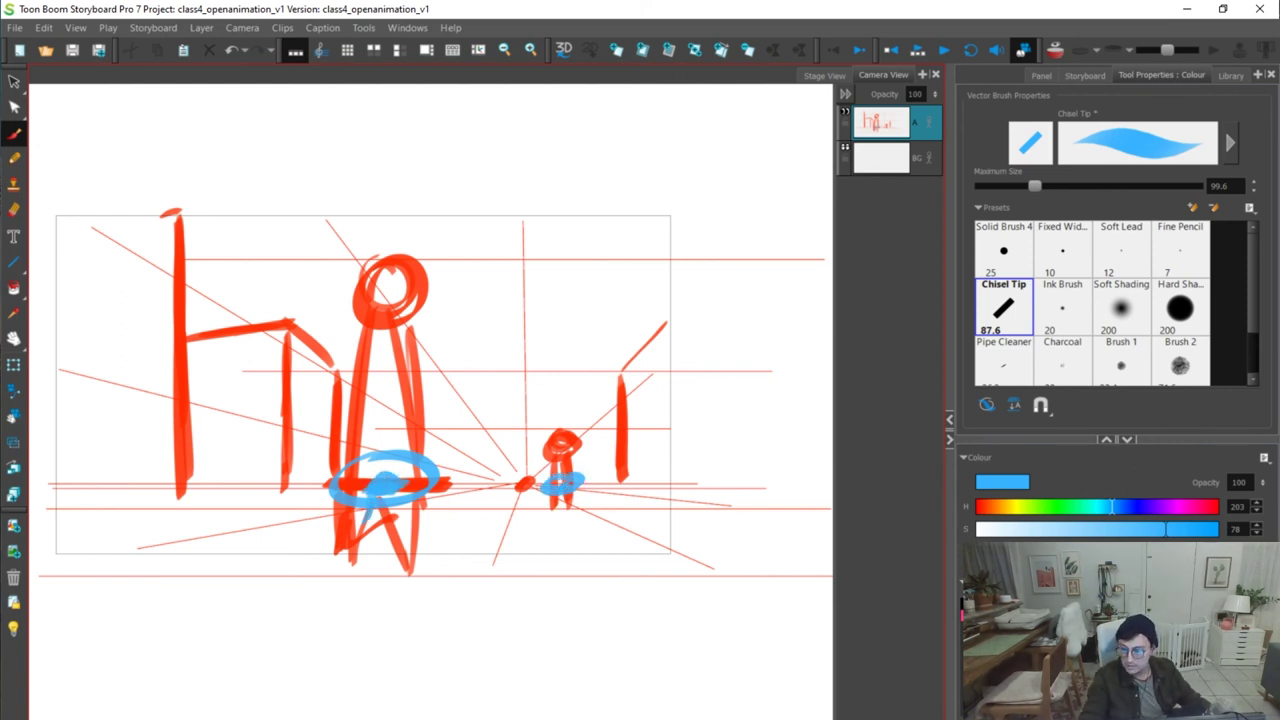
Draw a tiny red figure just left of the vanishing point and mark its waist in blue at the horizon
click(975, 598)
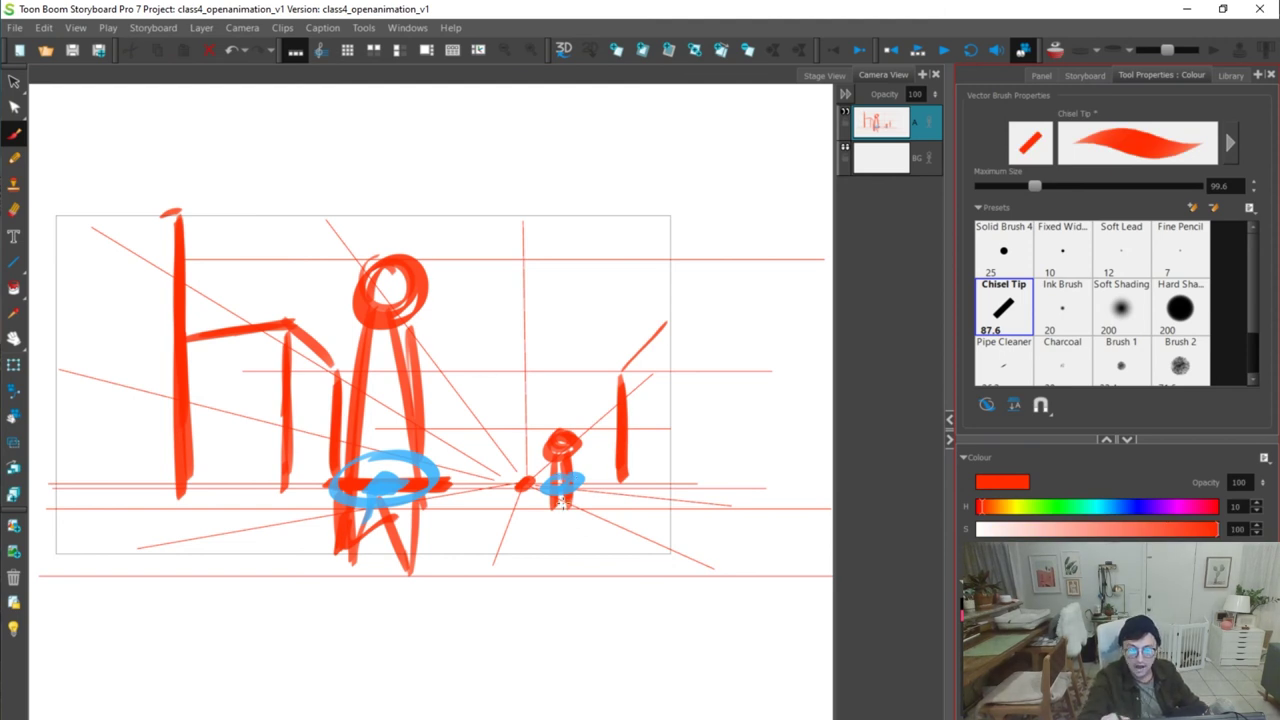
drag(484, 472, 488, 470)
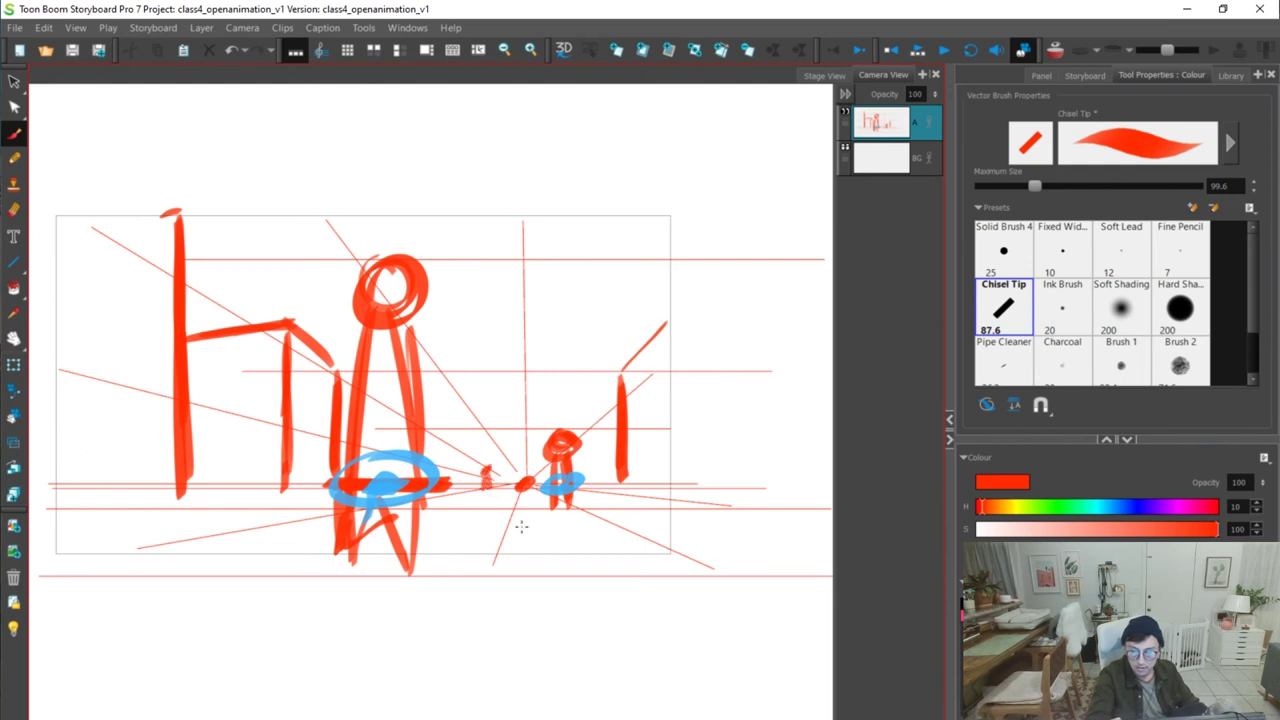
click(1000, 640)
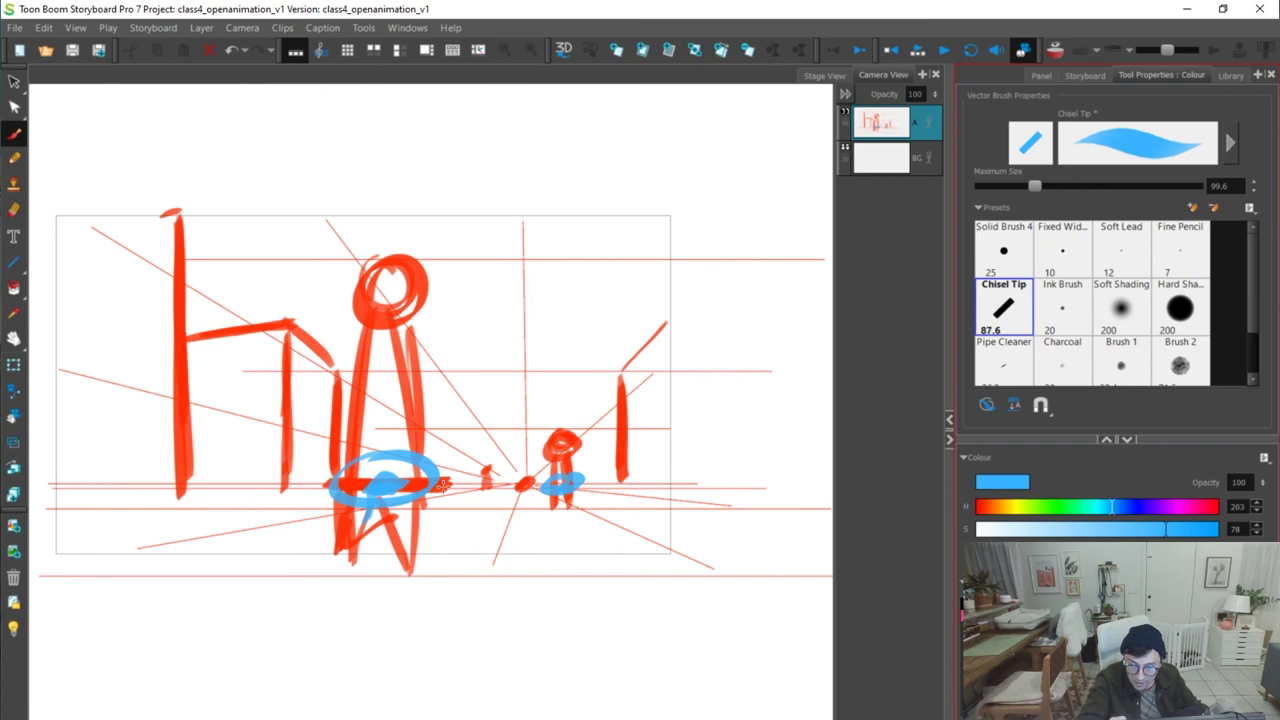
click(486, 482)
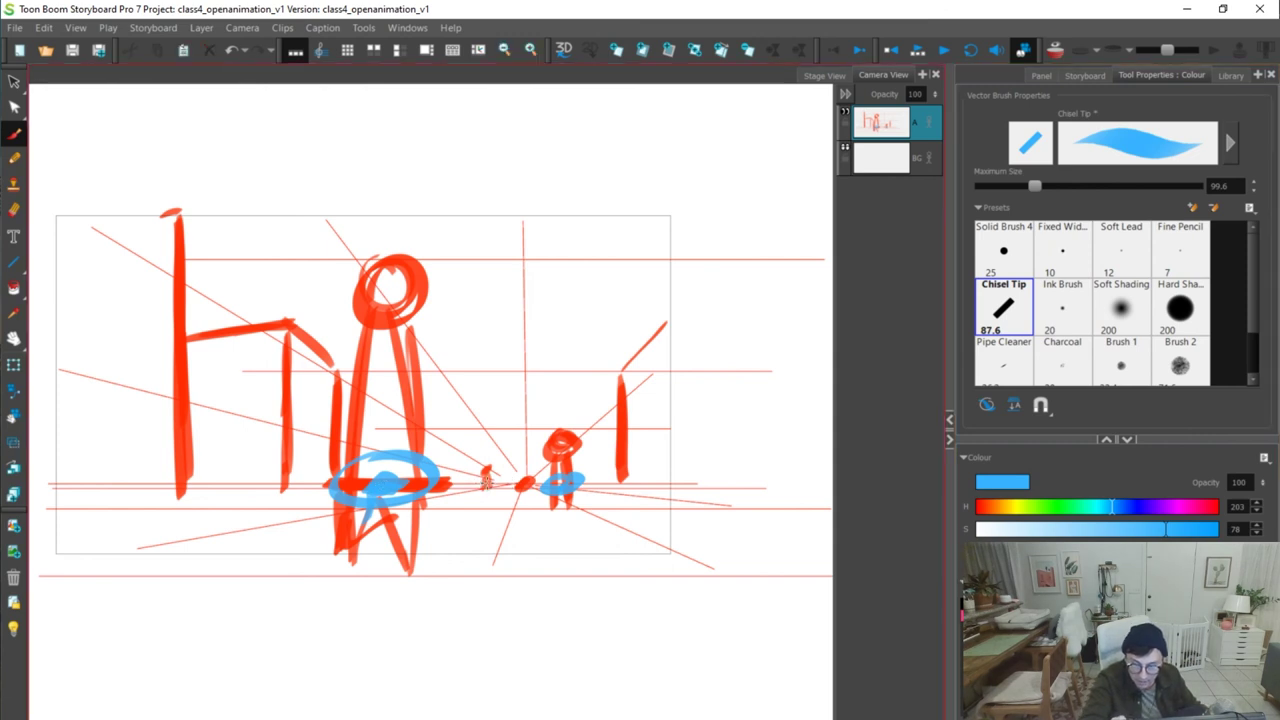
drag(505, 470, 479, 497)
key(ctrl+z)
mouse_move(502, 455)
mouse_down()
mouse_move(470, 469)
mouse_move(502, 498)
mouse_up()
drag(502, 456, 502, 491)
key(ctrl+z)
key(ctrl+z)
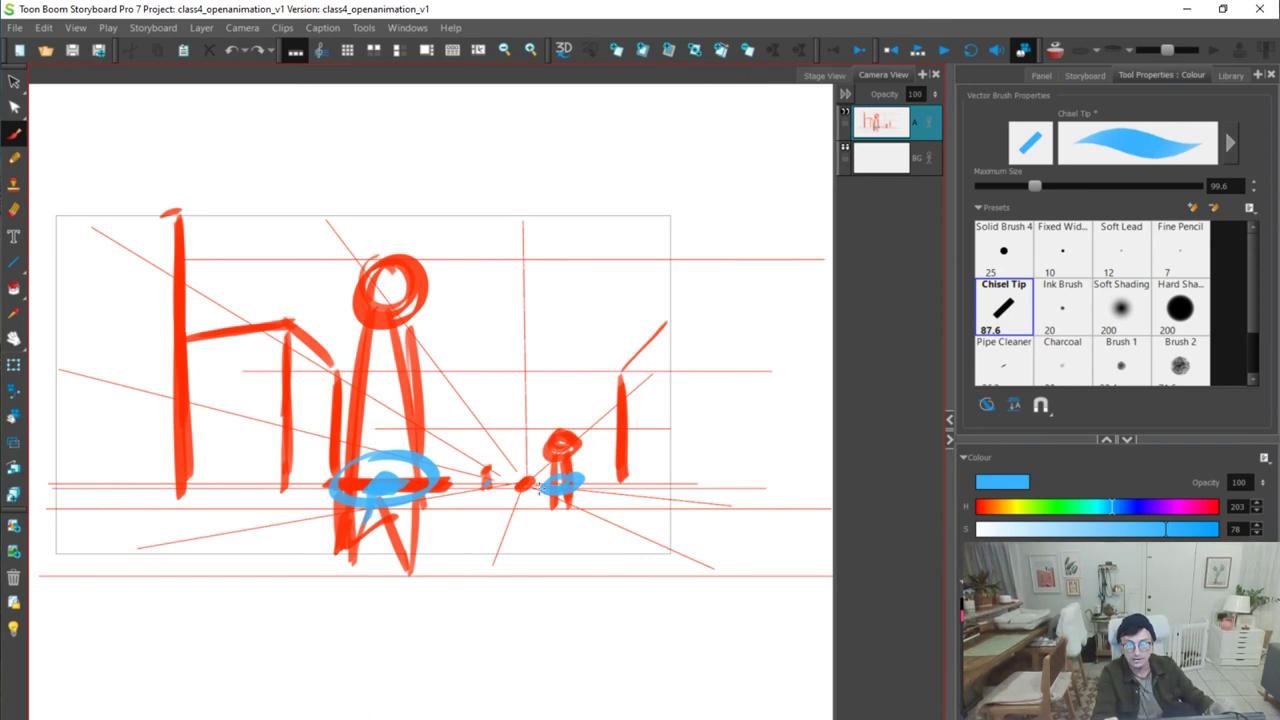
Brush a blue line along the horizon through all the figures' waists, across the full frame
drag(363, 482, 684, 487)
key(ctrl+z)
drag(432, 486, 720, 488)
key(ctrl+z)
drag(345, 484, 72, 489)
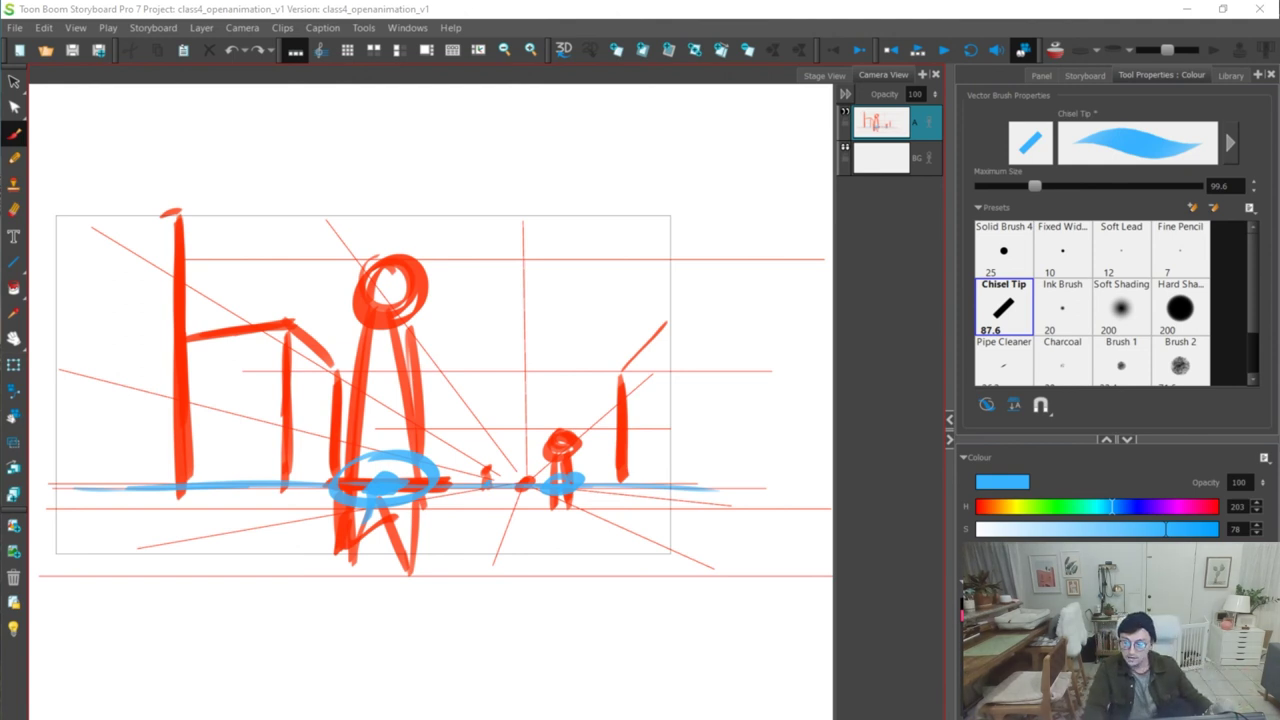
Add a new panel and brush a blue horizon below mid-frame, three lines converging right of centre, and two horizontal floor lines
key(g)
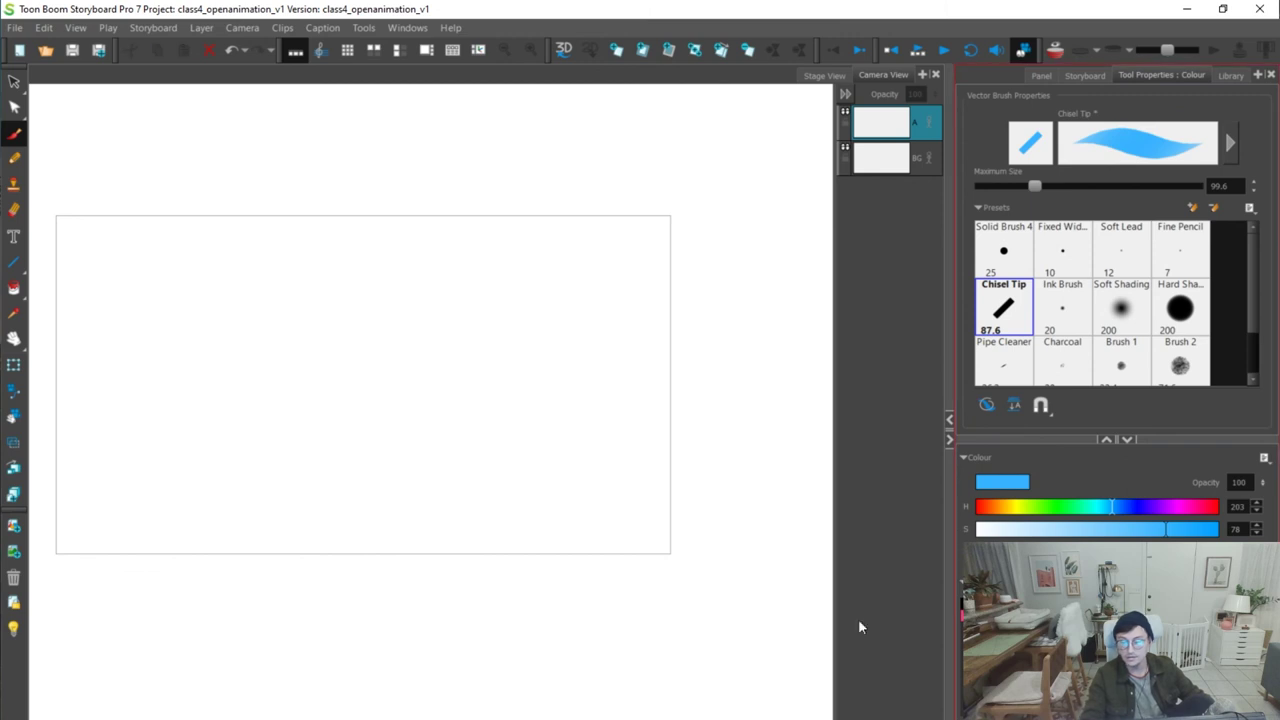
mouse_move(48, 428)
mouse_down()
mouse_move(779, 455)
mouse_move(730, 440)
mouse_up()
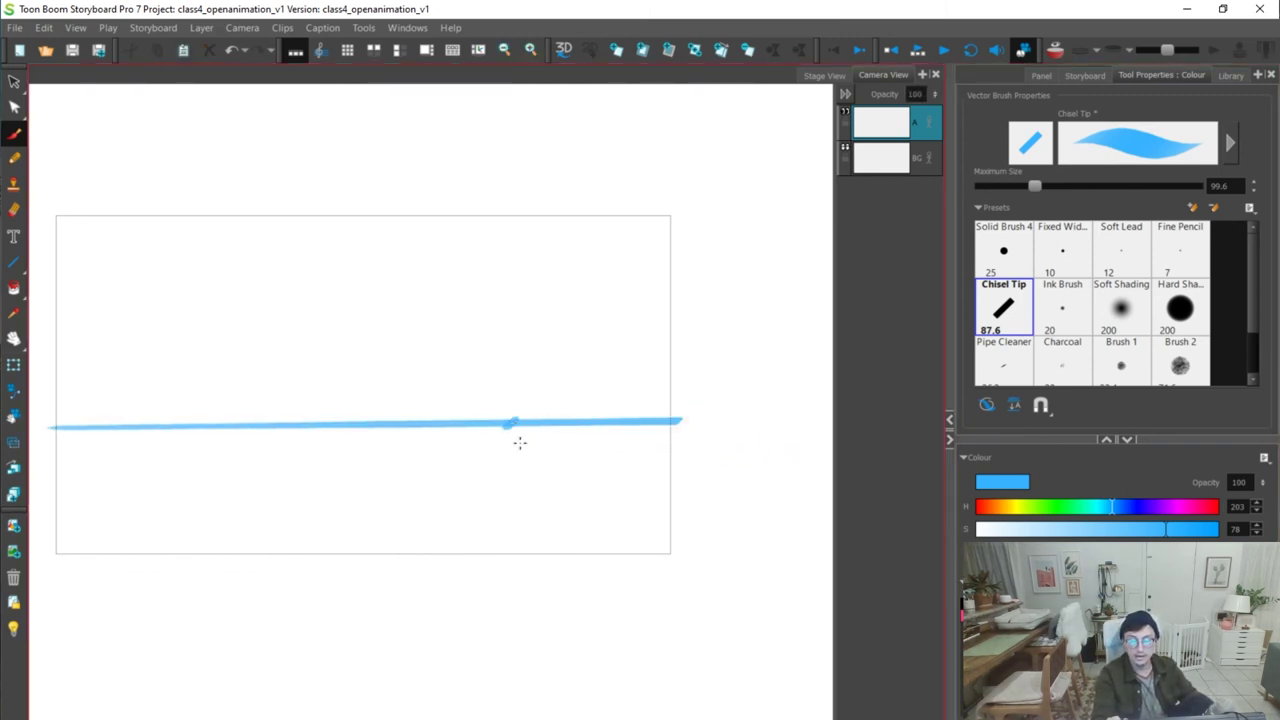
drag(507, 426, 48, 532)
mouse_move(514, 424)
mouse_down()
mouse_move(516, 555)
mouse_move(661, 496)
mouse_move(760, 525)
mouse_up()
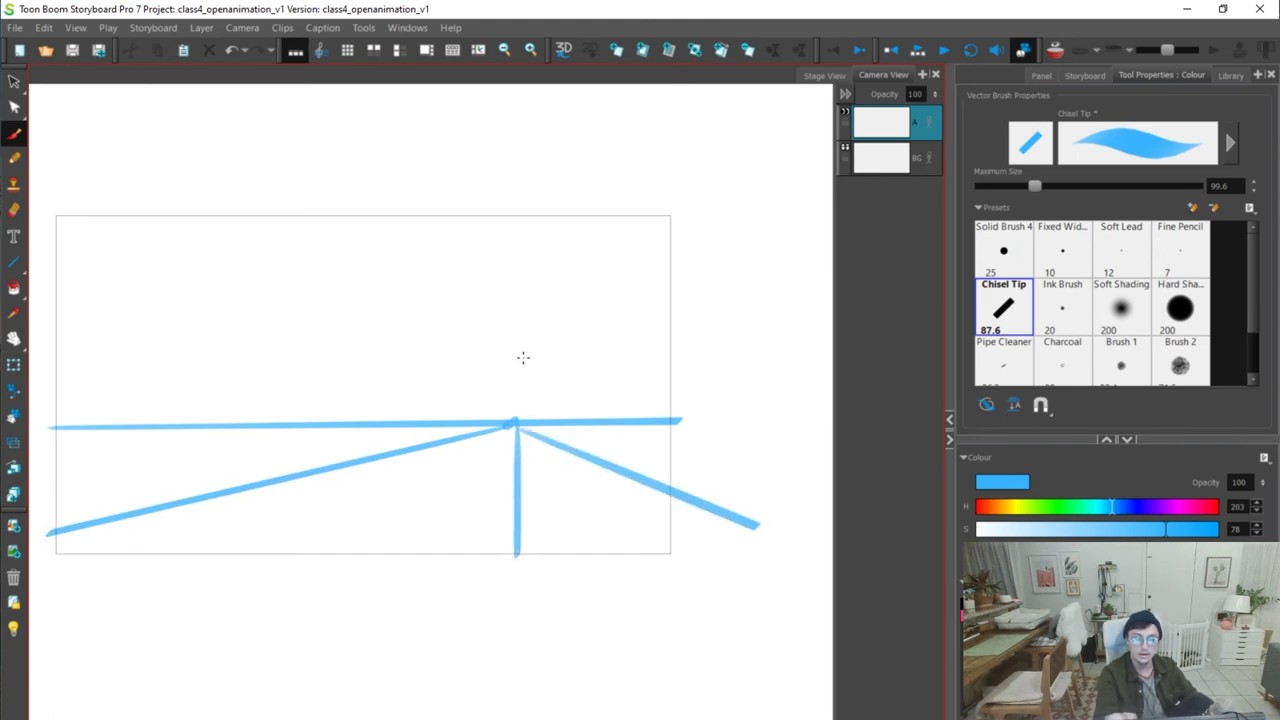
drag(56, 452, 800, 442)
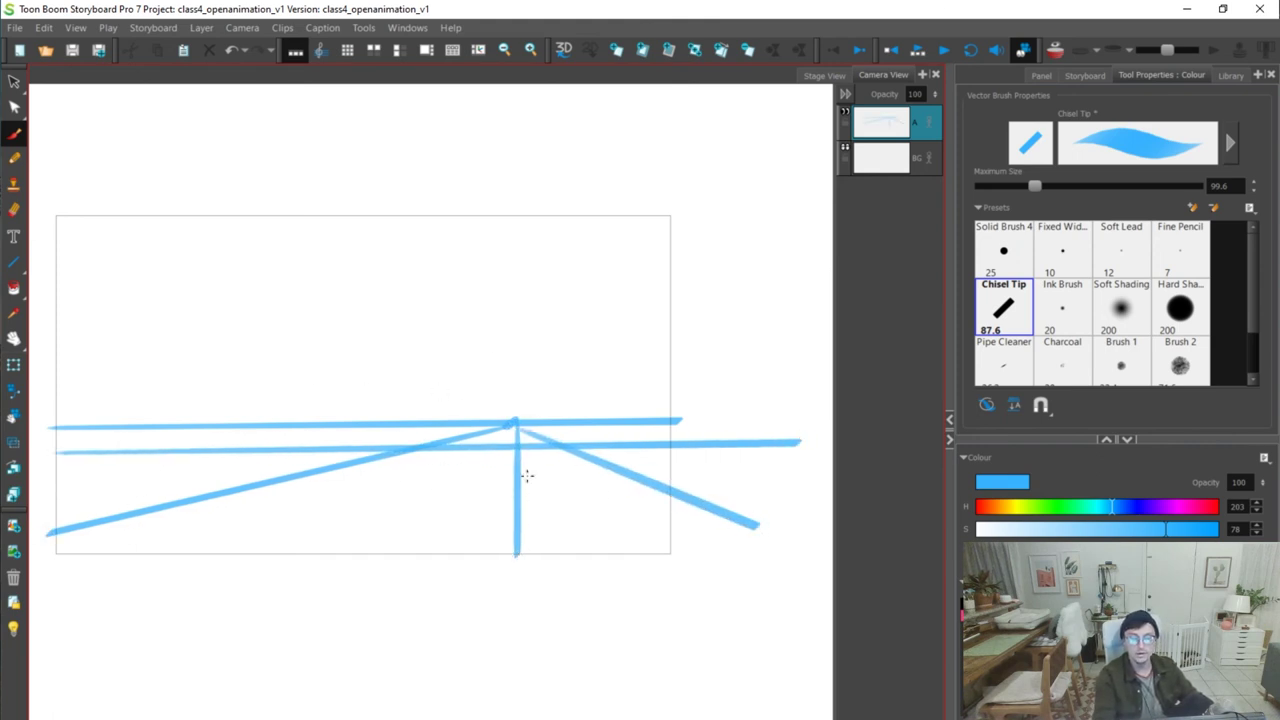
drag(40, 519, 837, 508)
Add another panel and brush a high horizon, three lines fanning down from a central vanishing point, and one floor line below
key(g)
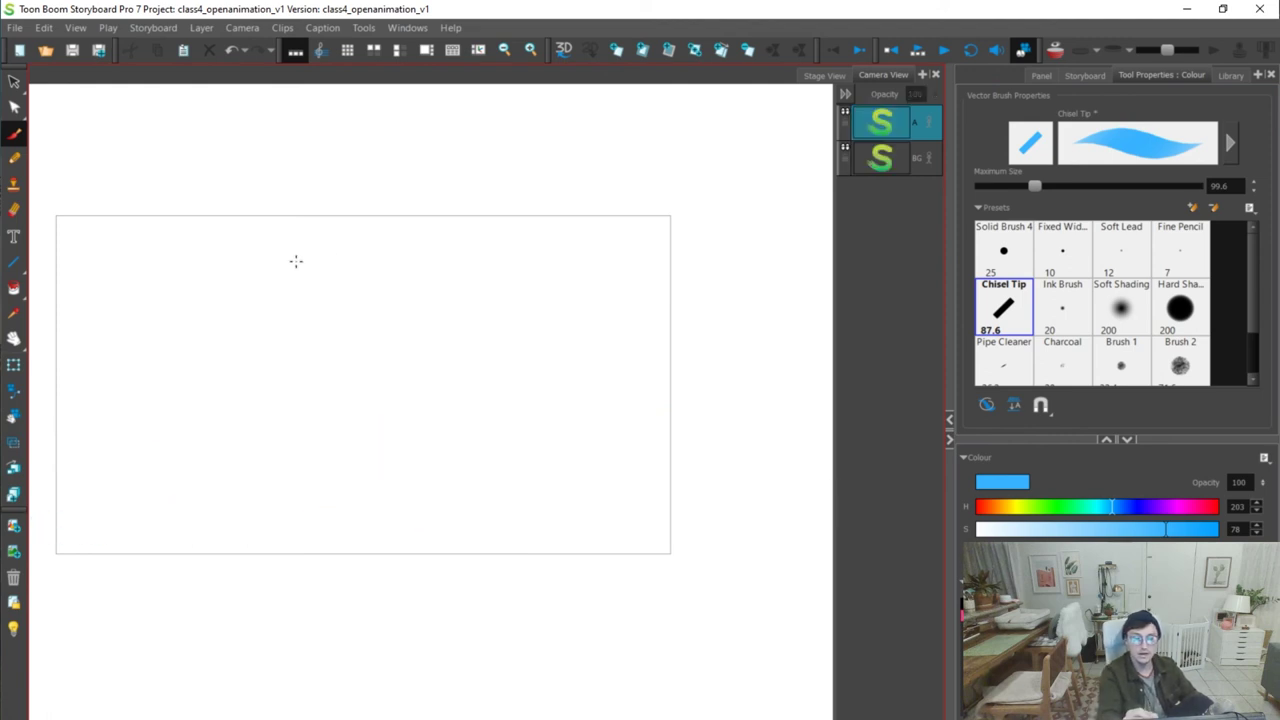
drag(40, 262, 686, 258)
drag(345, 262, 152, 340)
drag(78, 371, 28, 392)
mouse_move(345, 263)
mouse_down()
mouse_move(343, 463)
mouse_move(362, 585)
mouse_move(676, 418)
mouse_move(808, 440)
mouse_up()
drag(48, 285, 672, 275)
key(ctrl+z)
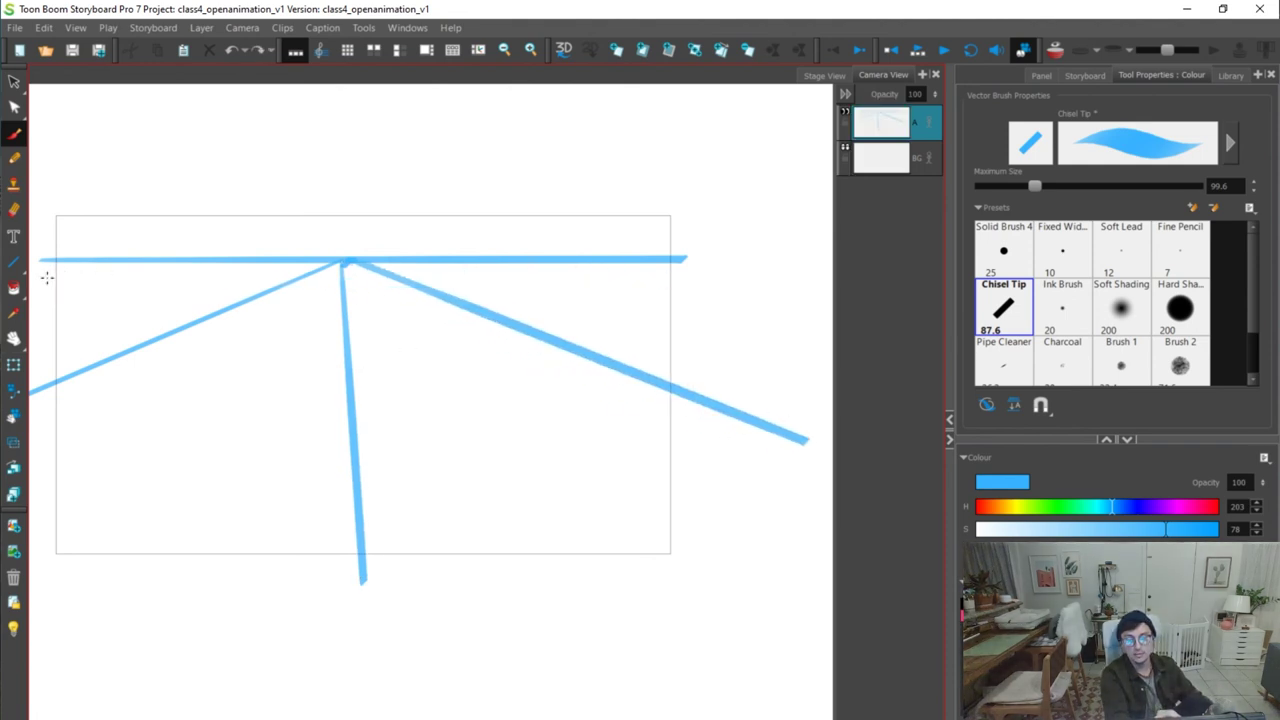
mouse_move(43, 281)
mouse_down()
mouse_move(516, 273)
mouse_move(770, 284)
mouse_up()
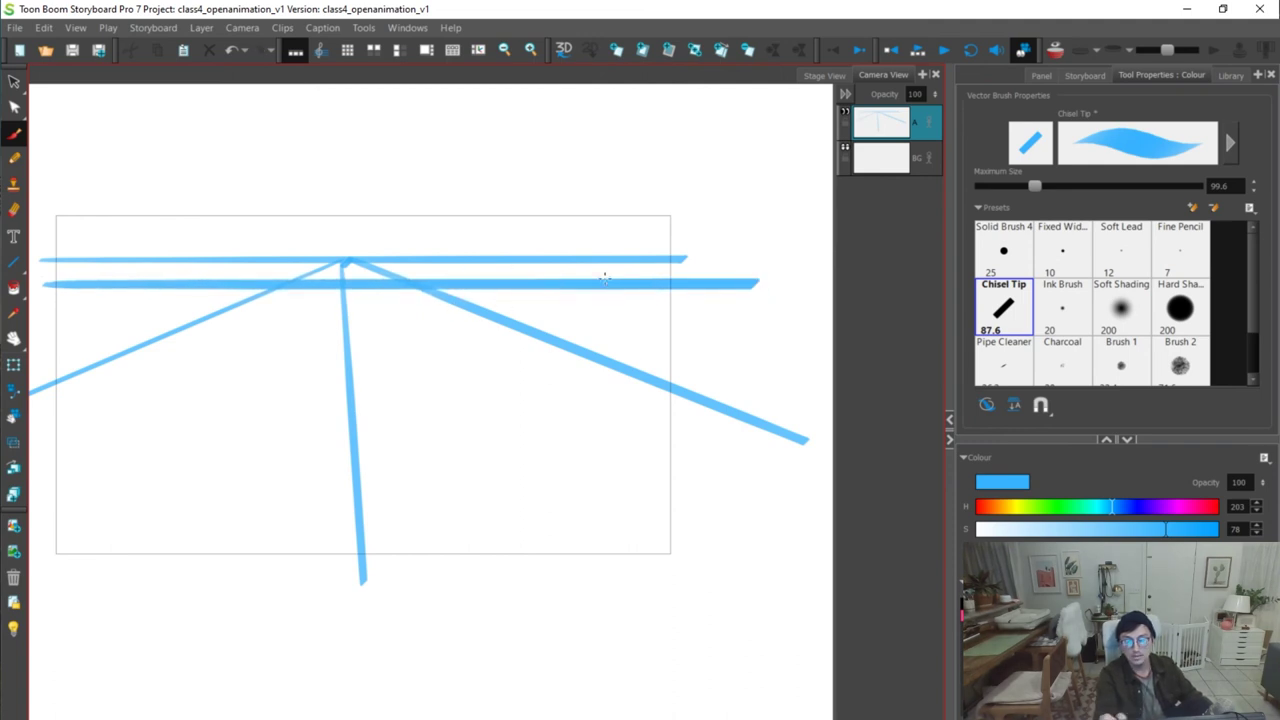
Nudge the floor line under the horizon and brush a second horizontal floor line across the lower half of the frame
key(alt+s)
click(536, 284)
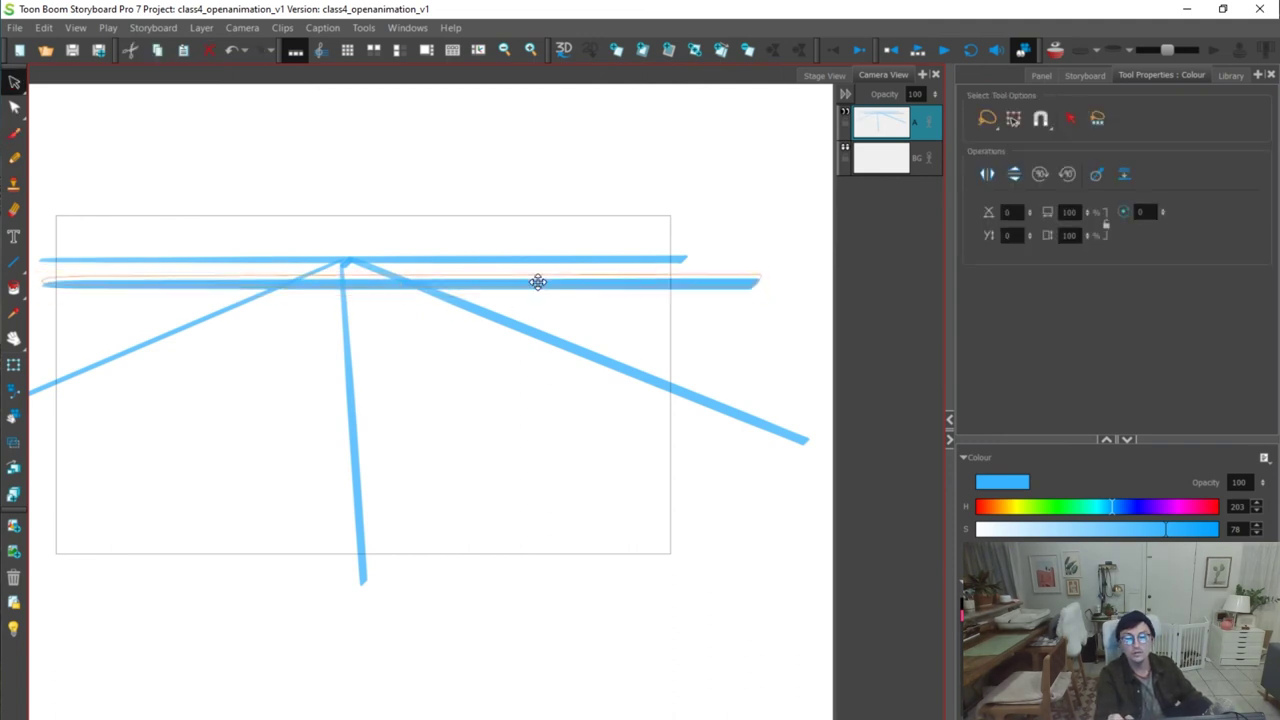
key(alt+b)
mouse_move(37, 448)
mouse_down()
mouse_move(796, 439)
mouse_move(830, 450)
mouse_up()
key(ctrl+z)
mouse_move(32, 412)
mouse_down()
mouse_move(577, 405)
mouse_move(854, 409)
mouse_move(857, 422)
mouse_up()
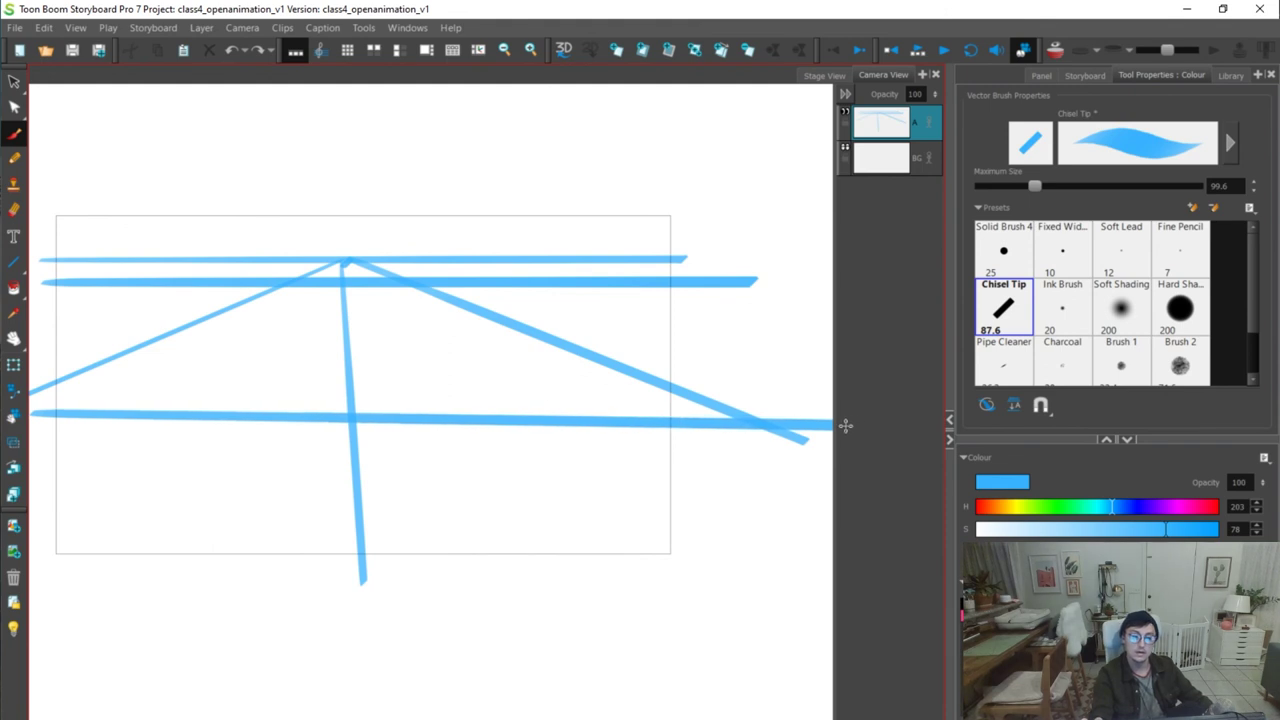
Move both horizontal floor lines farther down from the horizon
key(alt+s)
click(386, 271)
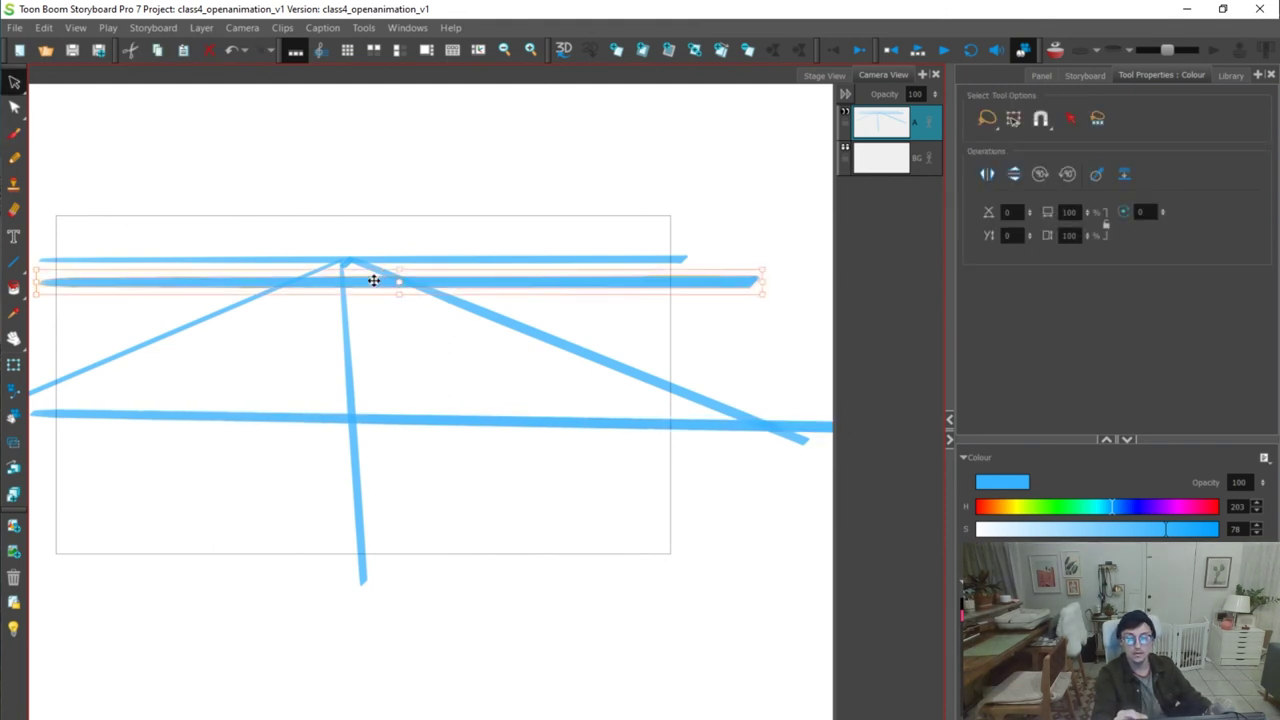
drag(371, 277, 377, 303)
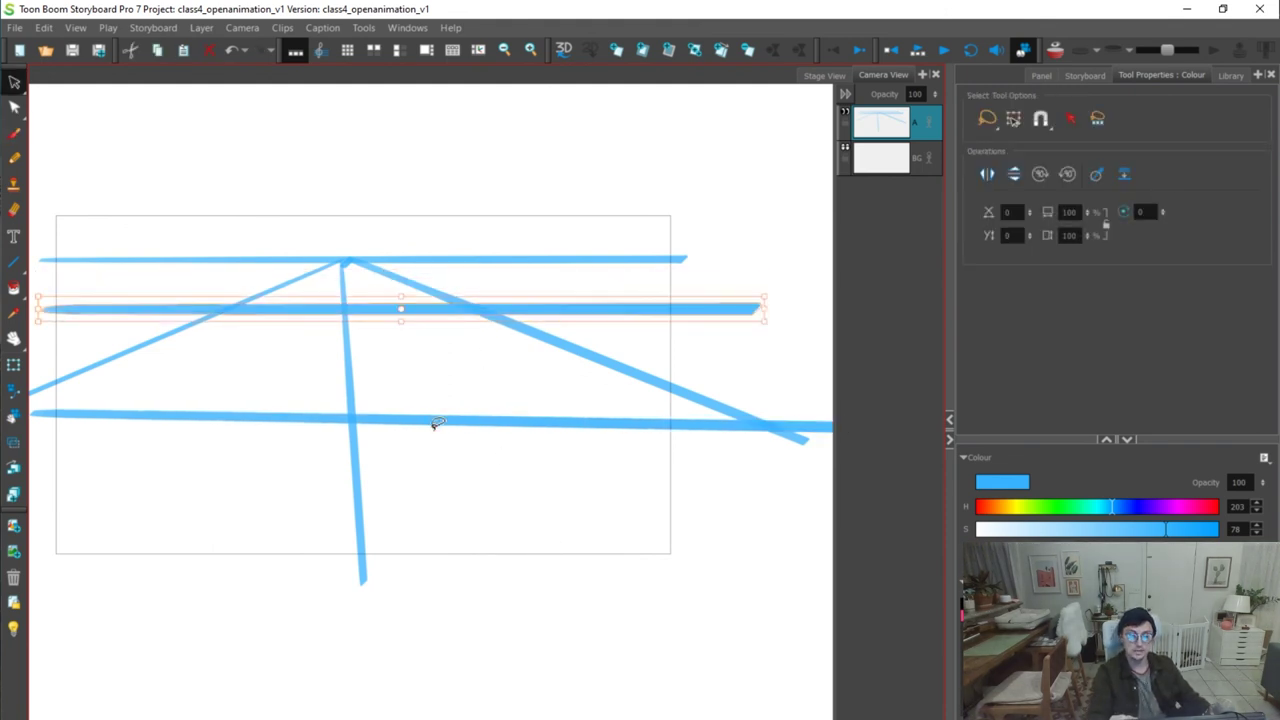
key(Down)
drag(432, 312, 432, 318)
drag(443, 424, 451, 454)
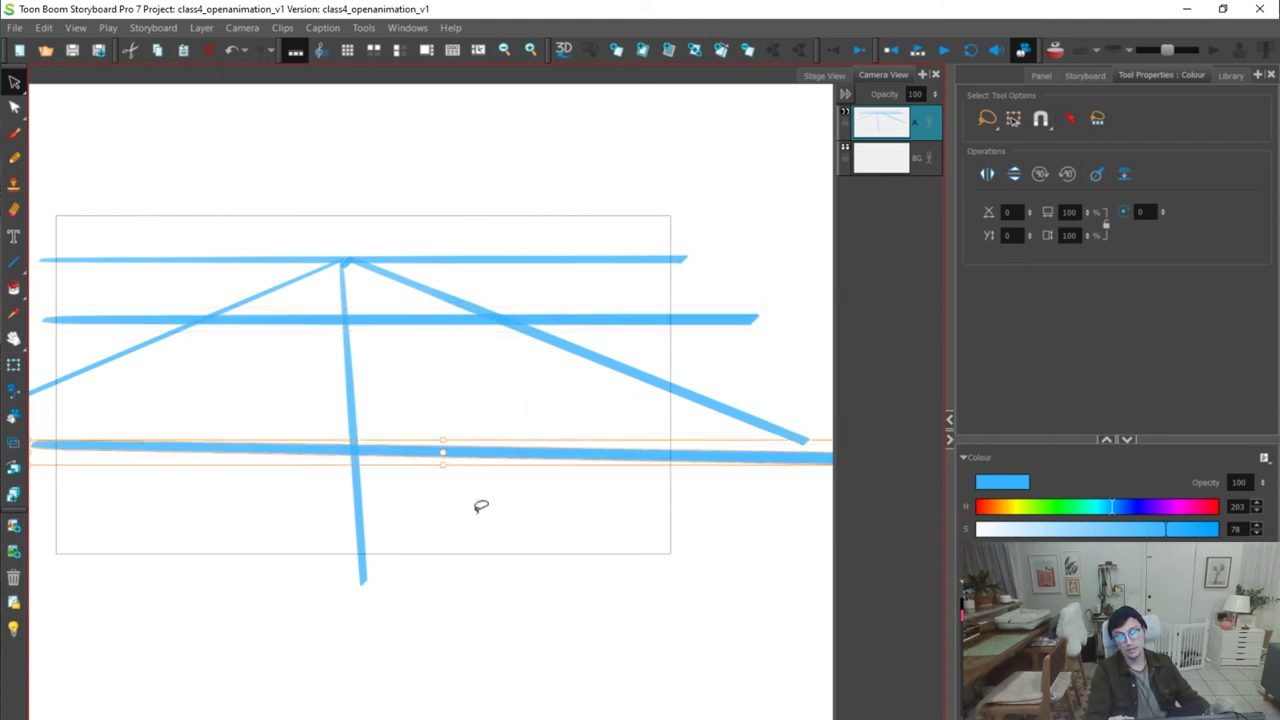
Select the two floor lines below the horizon together and nudge them slightly
key(alt+b)
drag(128, 209, 132, 344)
key(ctrl+z)
key(alt+s)
click(700, 322)
shift+click(552, 459)
drag(550, 449, 543, 450)
click(440, 292)
Brush a shallower converging line from the vanishing point past the frame's left edge, and try a matching one on the right
key(alt+b)
drag(342, 262, 25, 304)
mouse_move(376, 258)
mouse_down()
mouse_move(872, 365)
mouse_move(953, 337)
mouse_up()
key(ctrl+z)
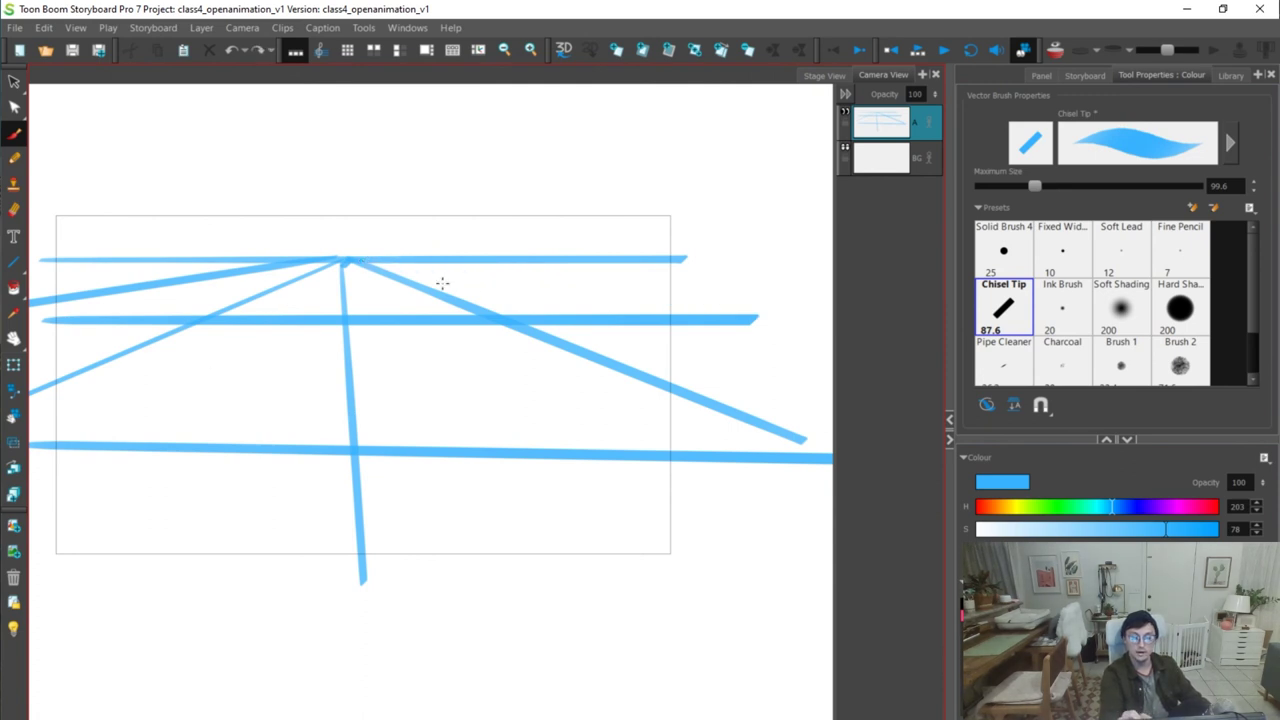
Brush a shallow converging line from the vanishing point past the frame's right edge and a horizontal floor line just under the horizon
drag(363, 261, 842, 334)
drag(64, 283, 717, 280)
key(ctrl+z)
drag(50, 268, 693, 272)
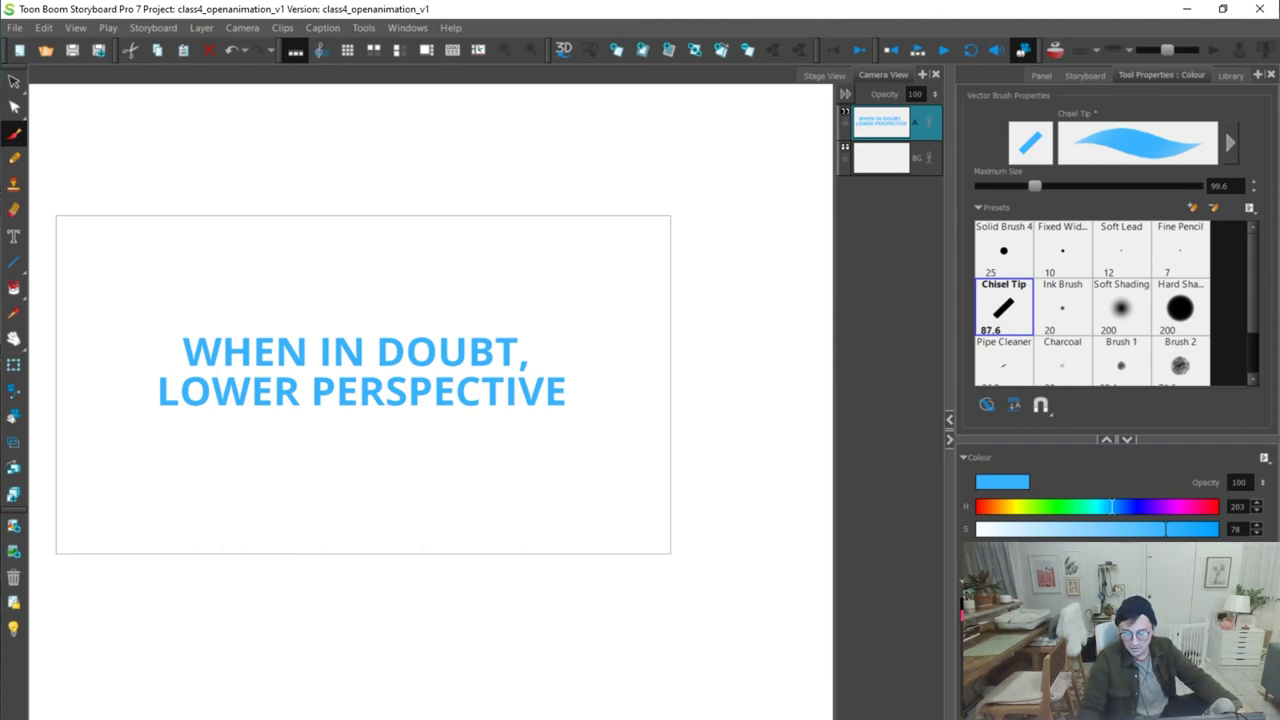
Go through the "WHEN IN DOUBT, LOWER PERSPECTIVE" panel and examine the "Lower the HORIZON!" reference sheet
key(g)
scroll(430, 400, up, 2)
drag(470, 377, 486, 395)
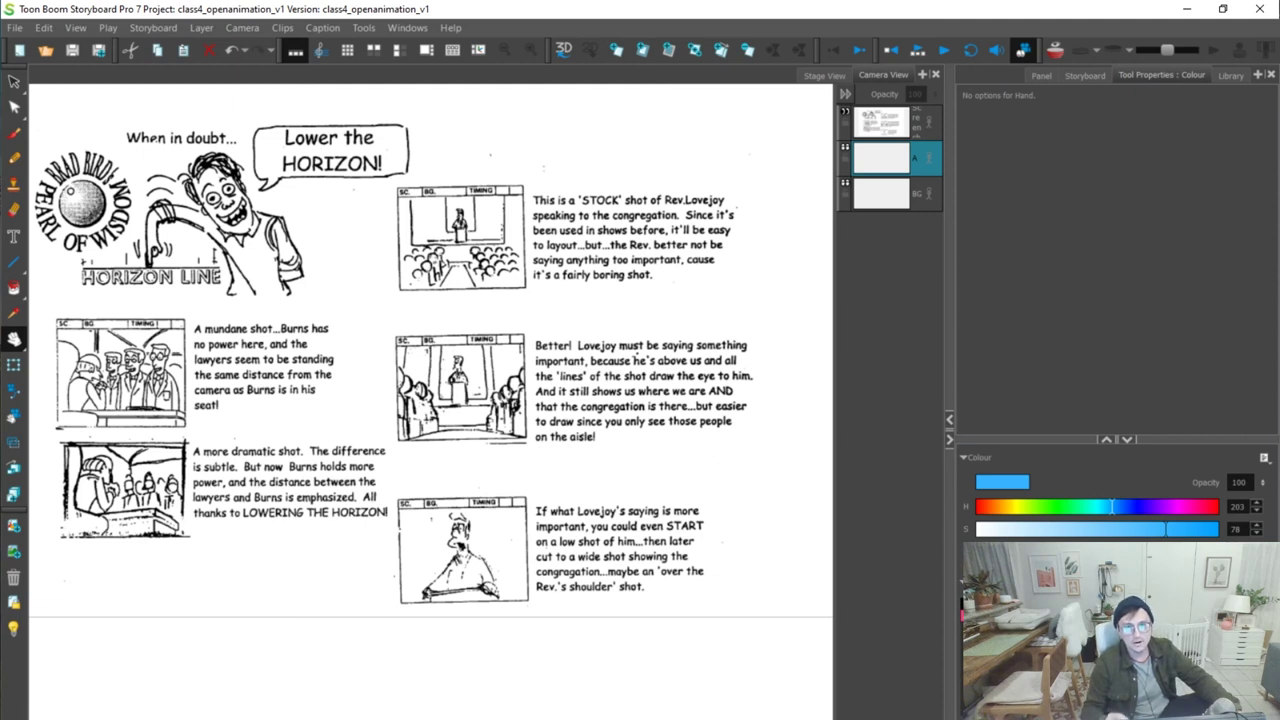
key(g)
key(f)
key(g)
scroll(569, 467, up, 1)
scroll(545, 430, down, 2)
On the blank panel, brush a horizontal horizon line across the middle and a standing figure with an oval head and two legs
key(shift+m)
key(alt+b)
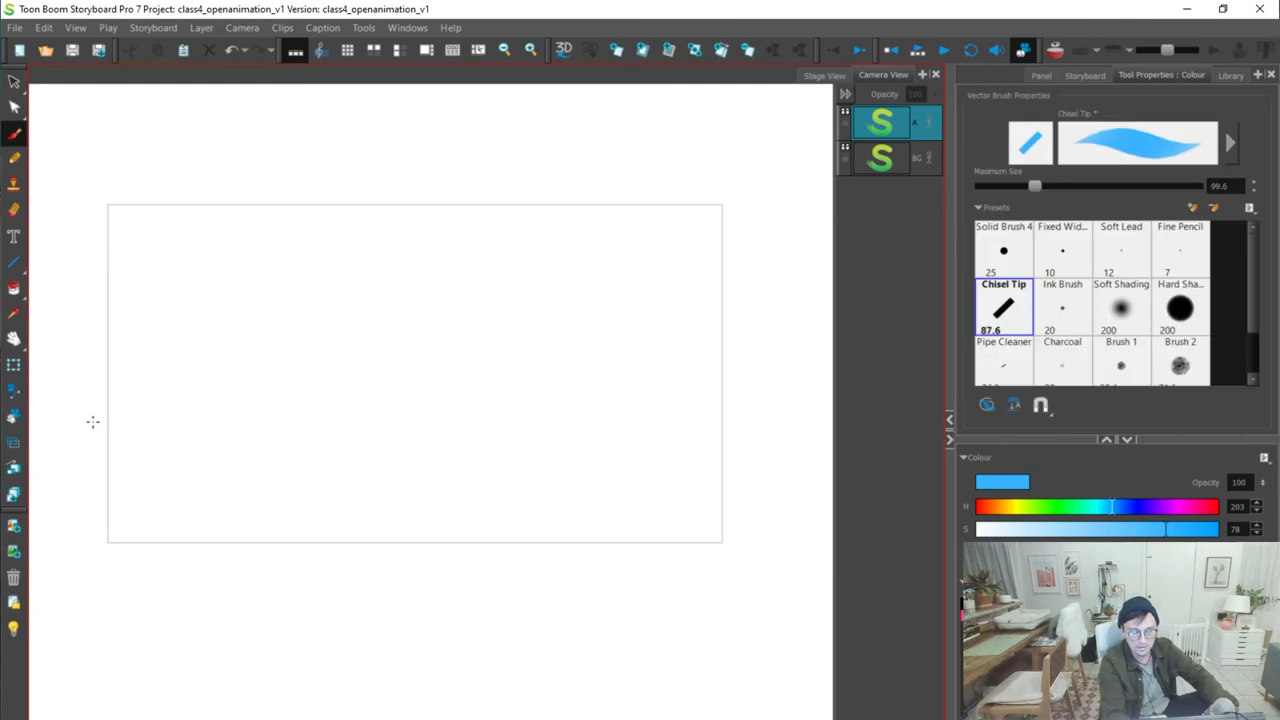
mouse_move(94, 391)
mouse_down()
mouse_move(788, 396)
mouse_move(744, 378)
mouse_up()
key(alt+s)
key(alt+b)
mouse_move(565, 229)
mouse_down()
mouse_move(579, 289)
mouse_move(557, 294)
mouse_move(551, 420)
mouse_move(580, 409)
mouse_move(568, 325)
mouse_move(595, 372)
mouse_move(591, 336)
mouse_up()
Select the standing figure and move it to the centre of the frame
key(ctrl+a)
drag(572, 440, 569, 490)
mouse_move(613, 226)
mouse_down()
mouse_move(679, 208)
mouse_move(640, 243)
mouse_move(443, 257)
mouse_move(471, 266)
mouse_up()
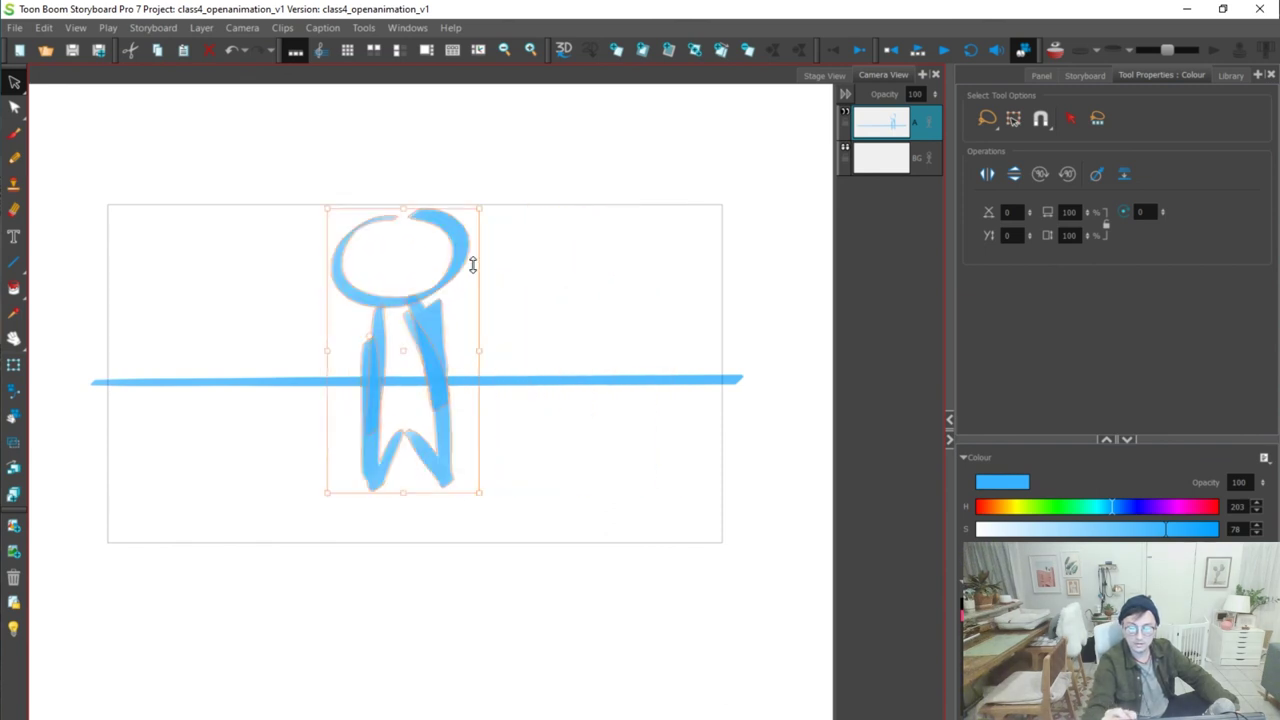
Brush perspective floor lines fanning out from the horizon behind the figure to both sides and straight down
key(alt+b)
mouse_move(372, 393)
mouse_down()
mouse_move(115, 497)
mouse_move(405, 525)
mouse_up()
mouse_move(458, 405)
mouse_down()
mouse_move(640, 522)
mouse_move(832, 450)
mouse_up()
key(ctrl+z)
drag(505, 383, 771, 413)
drag(107, 420, 676, 394)
drag(116, 455, 730, 457)
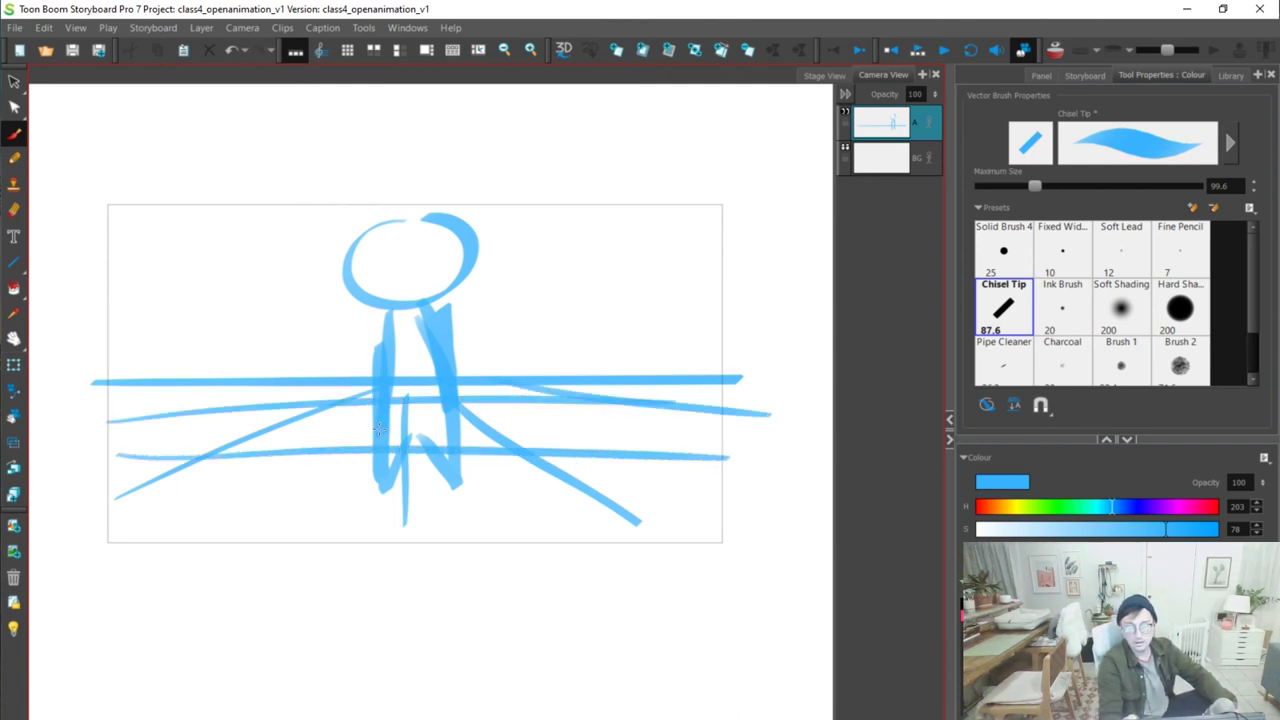
key(ctrl+z)
key(ctrl+z)
drag(300, 370, 292, 395)
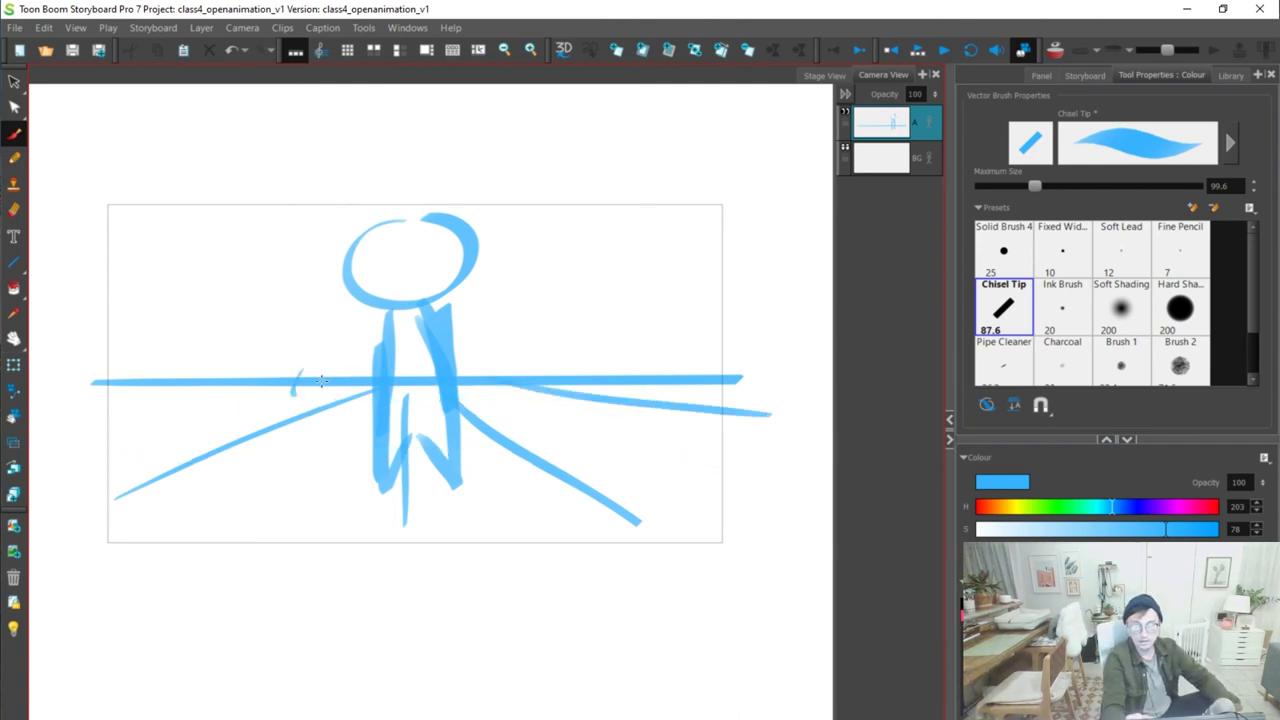
key(ctrl+z)
Move the horizon and the left converging line up slightly, and delete the converging lines to the right of the figure
key(alt+s)
mouse_move(329, 357)
mouse_down()
mouse_move(361, 397)
mouse_move(343, 377)
mouse_up()
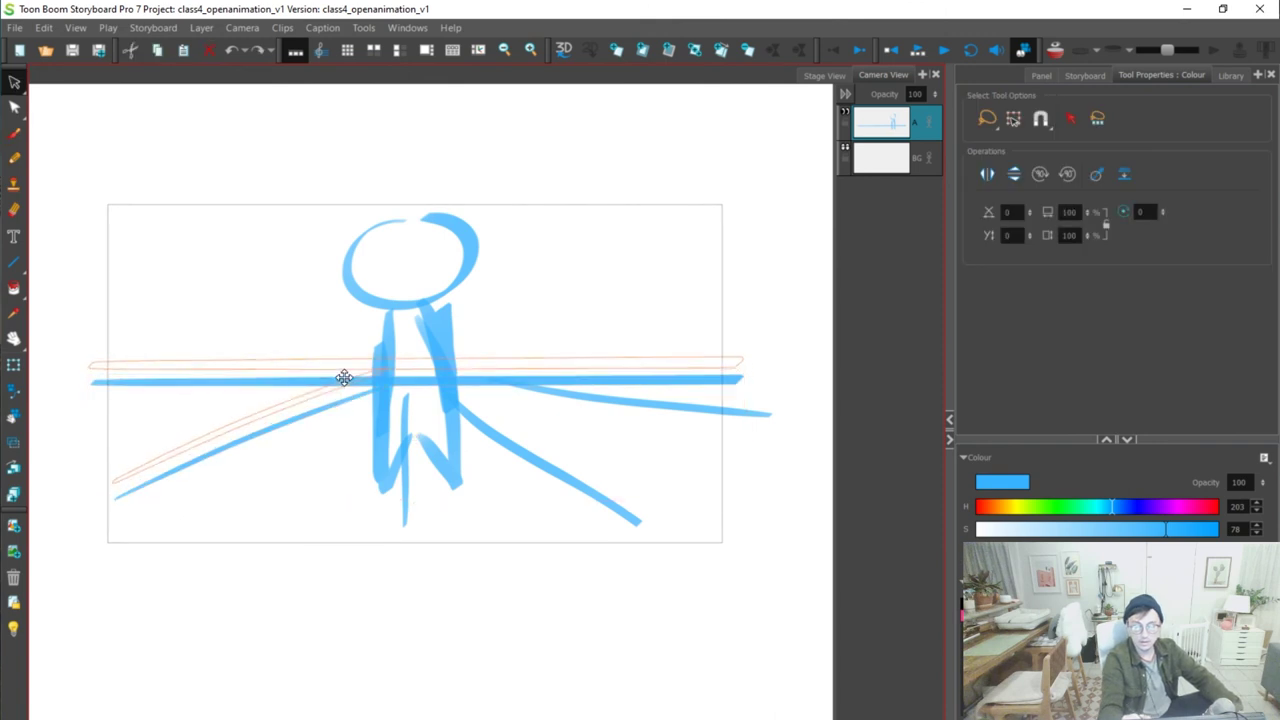
key(alt+b)
key(alt+s)
drag(531, 374, 563, 417)
key(Delete)
Brush new converging floor lines from the horizon toward the right edge and a steep one down between the figure's feet
key(alt+b)
drag(490, 357, 822, 460)
drag(415, 430, 422, 545)
Brush the upper edge and curved sides of a box shape crossing the horizon to the left of the figure
drag(135, 268, 146, 440)
key(ctrl+z)
mouse_move(88, 309)
mouse_down()
mouse_move(250, 314)
mouse_move(179, 314)
mouse_move(124, 407)
mouse_up()
key(ctrl+z)
key(ctrl+z)
mouse_move(112, 328)
mouse_down()
mouse_move(130, 431)
mouse_move(104, 391)
mouse_up()
drag(110, 320, 305, 326)
mouse_move(190, 312)
mouse_down()
mouse_move(266, 308)
mouse_move(268, 374)
mouse_up()
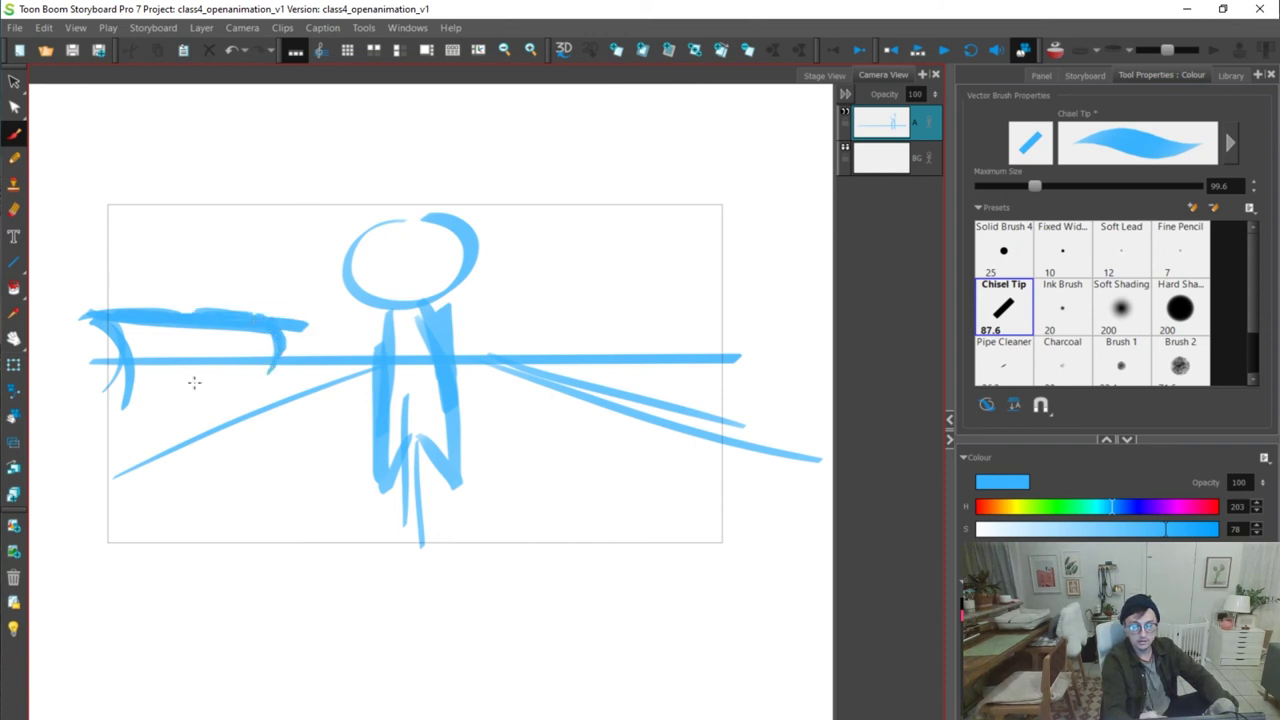
Close the bottom of the left box and brush a second block below it, receding toward the vanishing point
mouse_move(128, 385)
mouse_down()
mouse_move(312, 356)
mouse_move(282, 370)
mouse_up()
key(ctrl+z)
mouse_move(130, 410)
mouse_down()
mouse_move(287, 366)
mouse_move(325, 394)
mouse_move(300, 435)
mouse_move(246, 410)
mouse_up()
mouse_move(112, 406)
mouse_down()
mouse_move(243, 408)
mouse_move(220, 481)
mouse_up()
drag(108, 488, 226, 502)
drag(302, 428, 234, 496)
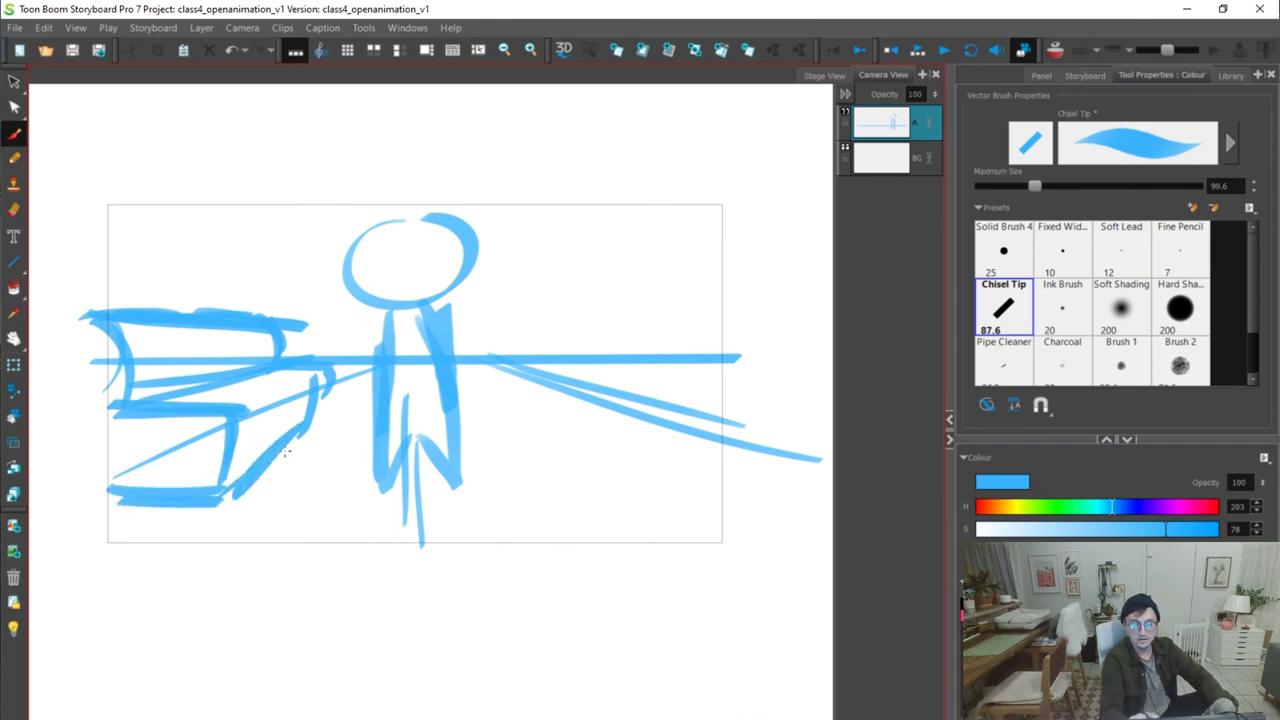
Brush a tall vertical building corner to the right of the figure with a base edge receding along the floor lines
drag(601, 260, 601, 374)
key(ctrl+z)
drag(586, 220, 586, 382)
drag(585, 220, 586, 390)
drag(586, 388, 706, 457)
mouse_move(578, 250)
mouse_down()
mouse_move(592, 396)
mouse_move(594, 382)
mouse_up()
drag(576, 320, 588, 194)
Brush three receding horizontal edges on the right building, slanting up toward the frame's right edge
drag(592, 300, 756, 282)
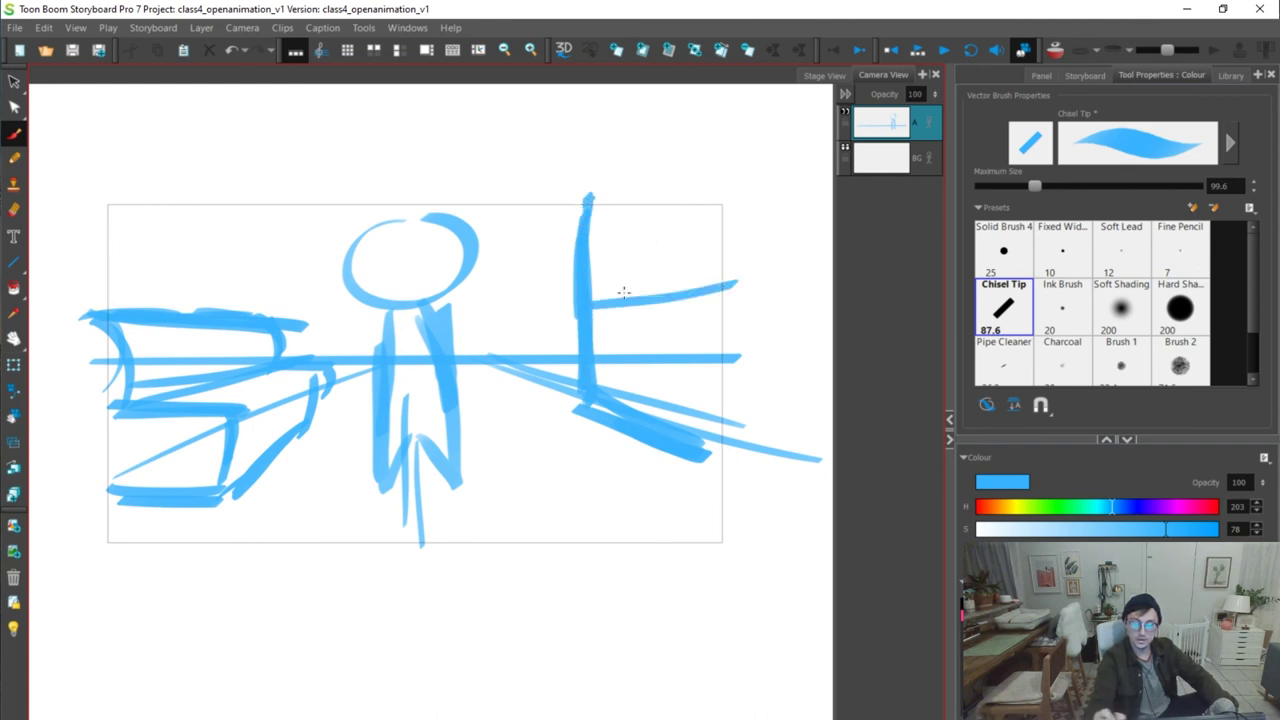
key(ctrl+z)
drag(590, 300, 746, 283)
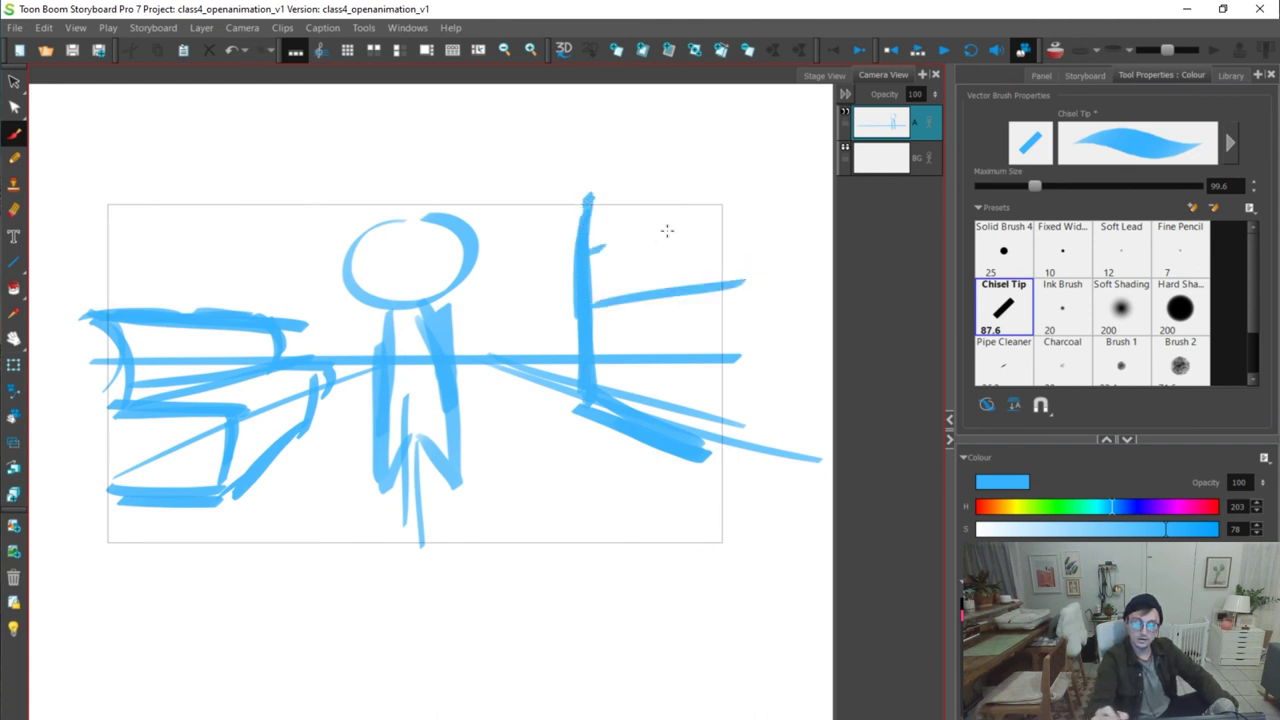
drag(590, 248, 730, 212)
drag(608, 215, 688, 196)
Add a top edge to the left box and thicken the figure's head and legs
mouse_move(268, 318)
mouse_down()
mouse_move(273, 358)
mouse_move(122, 299)
mouse_up()
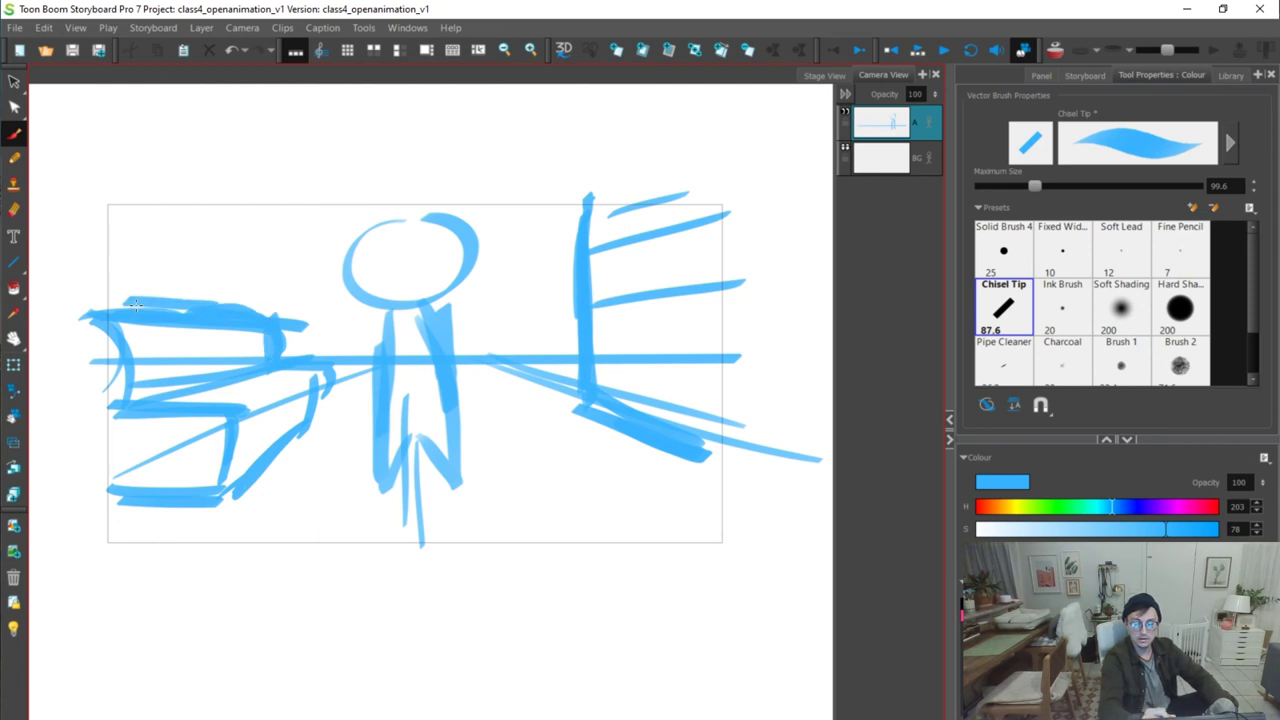
mouse_move(412, 215)
mouse_down()
mouse_move(437, 226)
mouse_move(428, 298)
mouse_move(404, 214)
mouse_up()
mouse_move(380, 362)
mouse_down()
mouse_move(380, 454)
mouse_move(418, 450)
mouse_move(459, 476)
mouse_move(435, 306)
mouse_up()
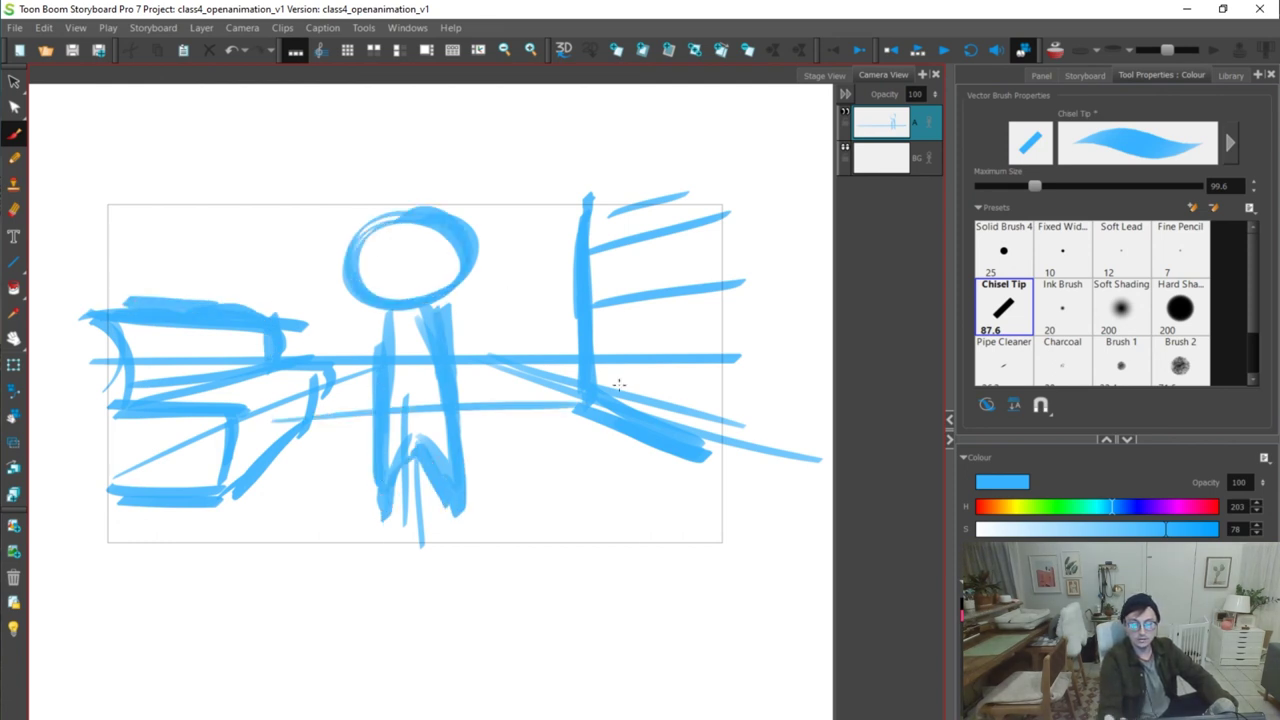
Brush three horizontal floor lines across the scene below the horizon and extend the lower-left block's receding edge
drag(272, 412, 582, 408)
drag(235, 490, 745, 490)
drag(135, 533, 795, 550)
drag(217, 514, 298, 446)
Select the horizon, converging lines and upper floor line together and stretch them slightly upward
key(alt+s)
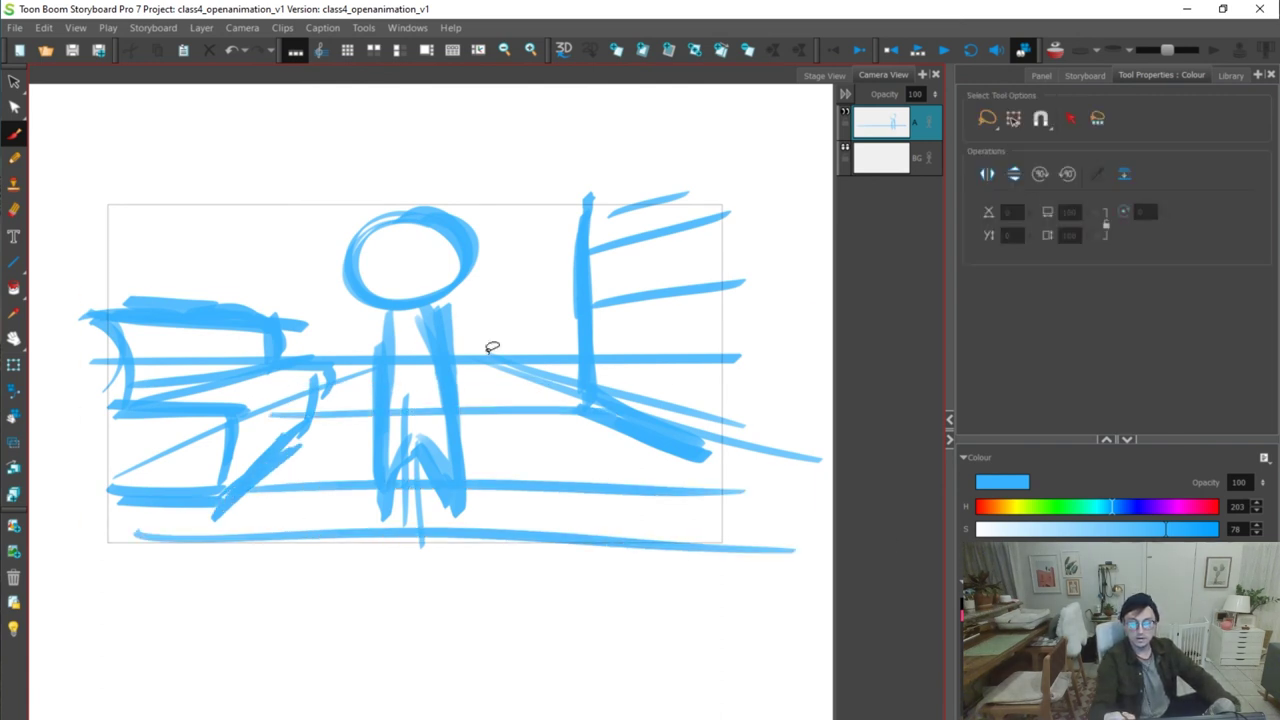
click(490, 355)
click(512, 600)
drag(492, 316, 534, 321)
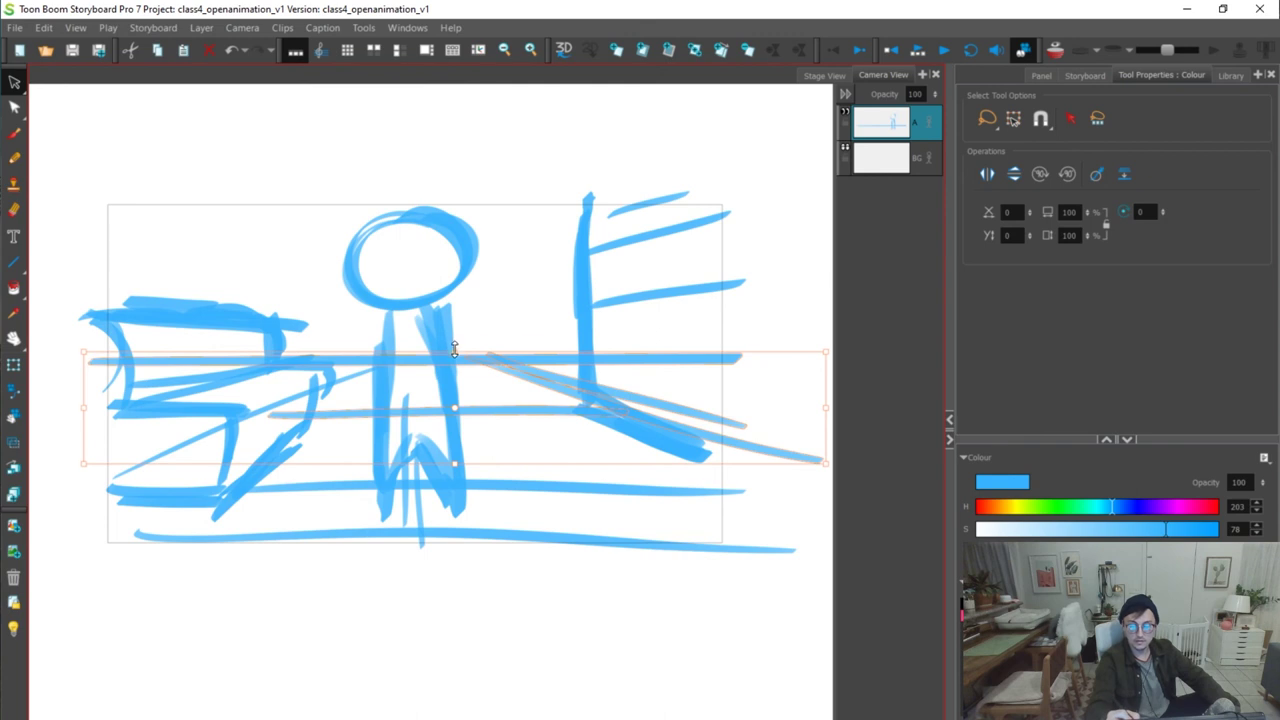
drag(455, 352, 455, 341)
click(505, 644)
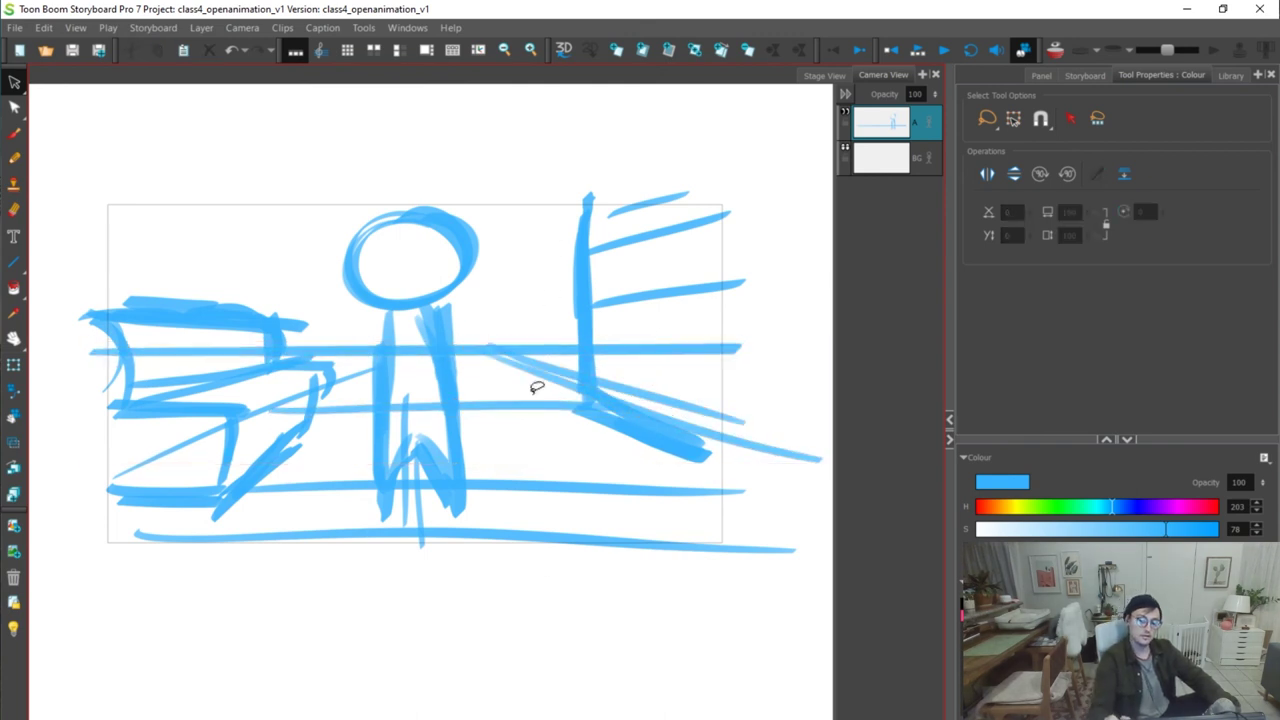
key(g)
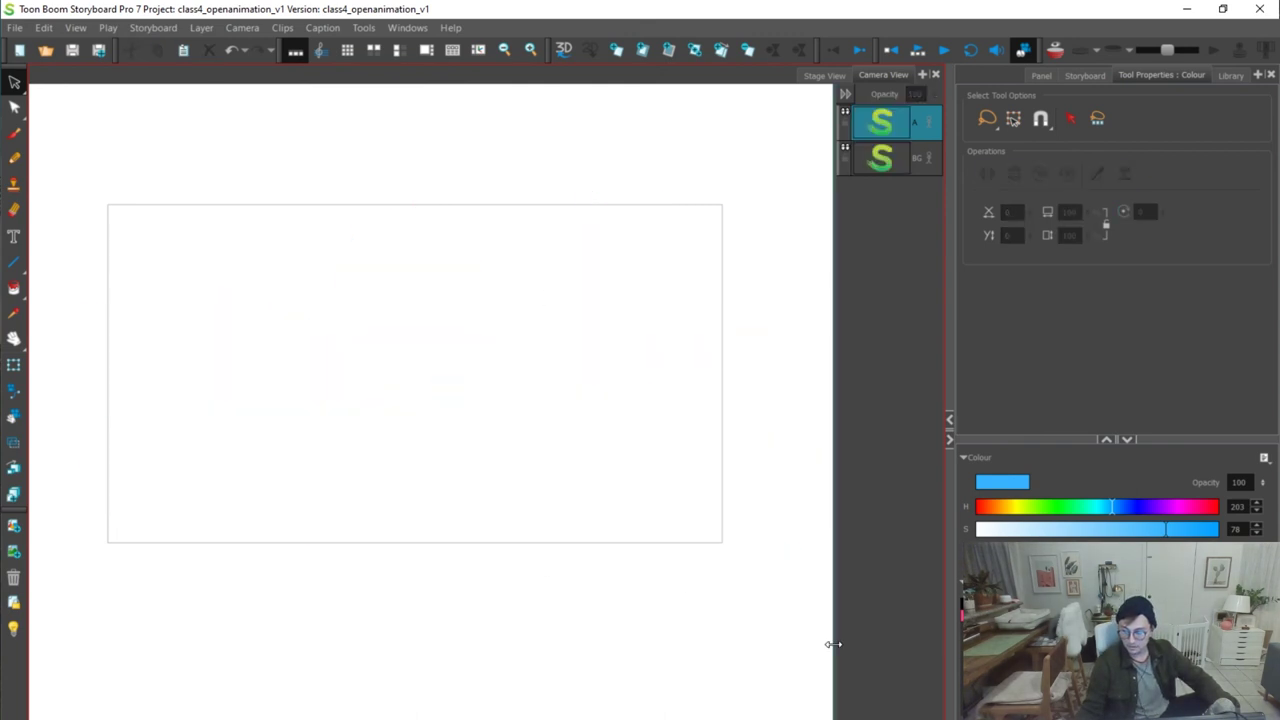
key(g)
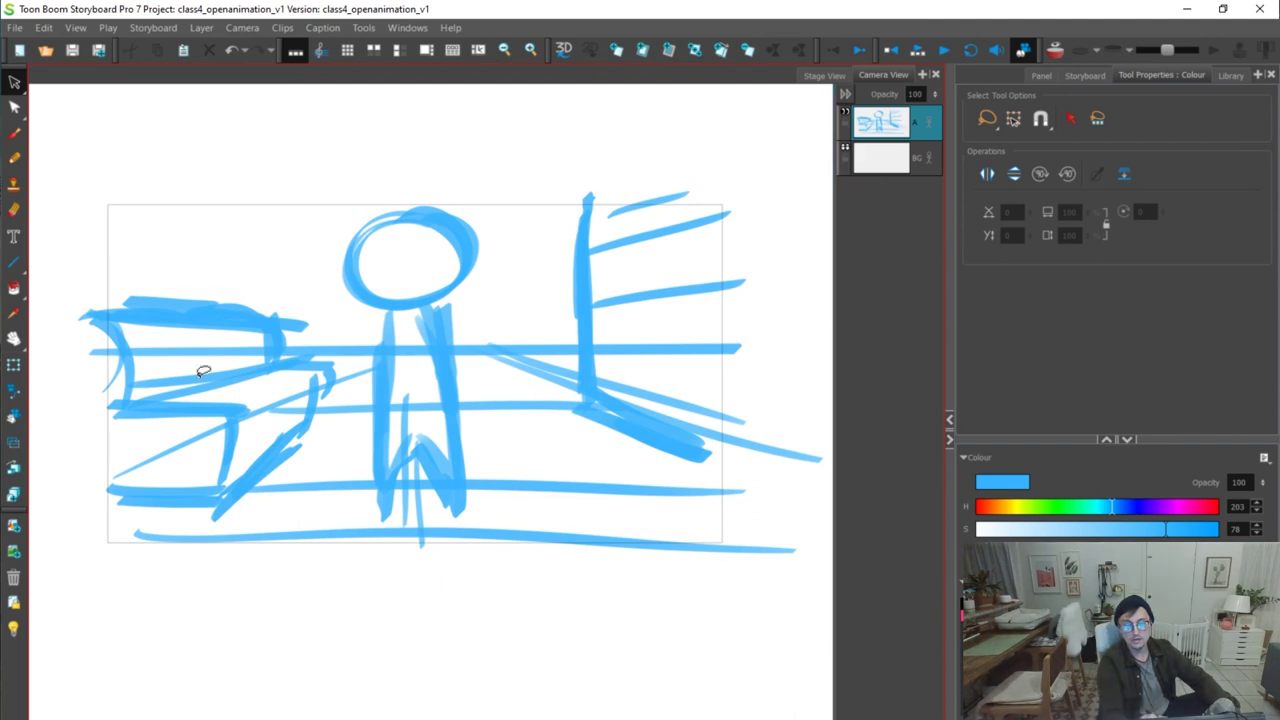
key(alt+b)
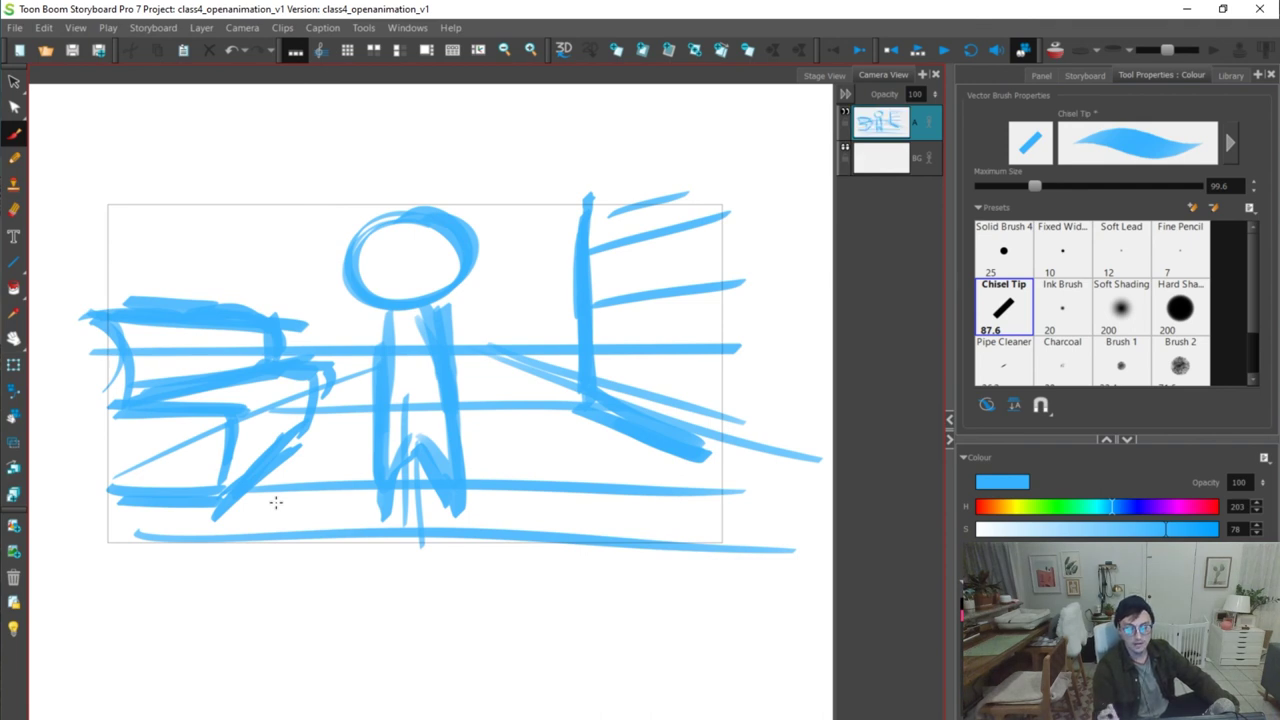
drag(238, 372, 250, 413)
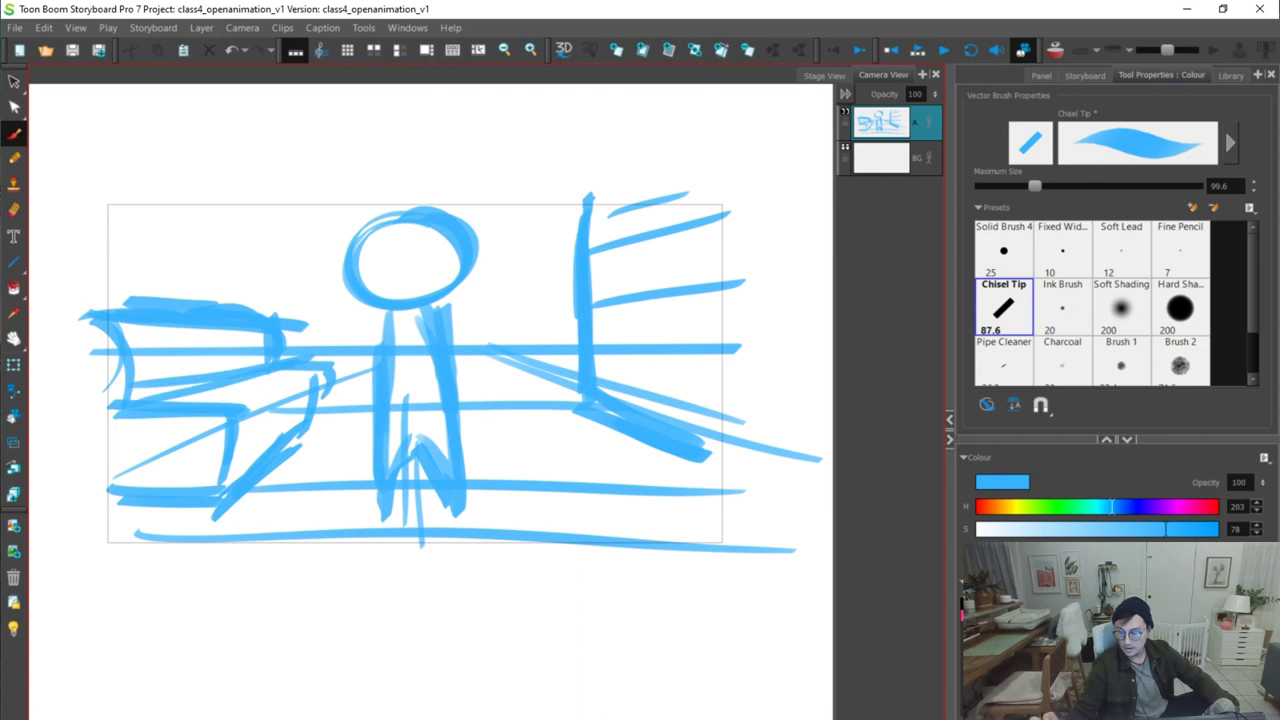
On the duplicate panel, select and delete all the scenery and perspective lines around the standing figure
key(alt+s)
mouse_move(600, 128)
mouse_down()
mouse_move(523, 323)
mouse_move(280, 268)
mouse_move(334, 329)
mouse_up()
key(Delete)
key(Delete)
Brush a low horizon line across the frame at the figure's lower legs and nudge it into place
key(alt+b)
drag(104, 464, 591, 464)
drag(675, 463, 762, 460)
key(alt+s)
mouse_move(666, 428)
mouse_down()
mouse_move(631, 457)
mouse_move(663, 473)
mouse_up()
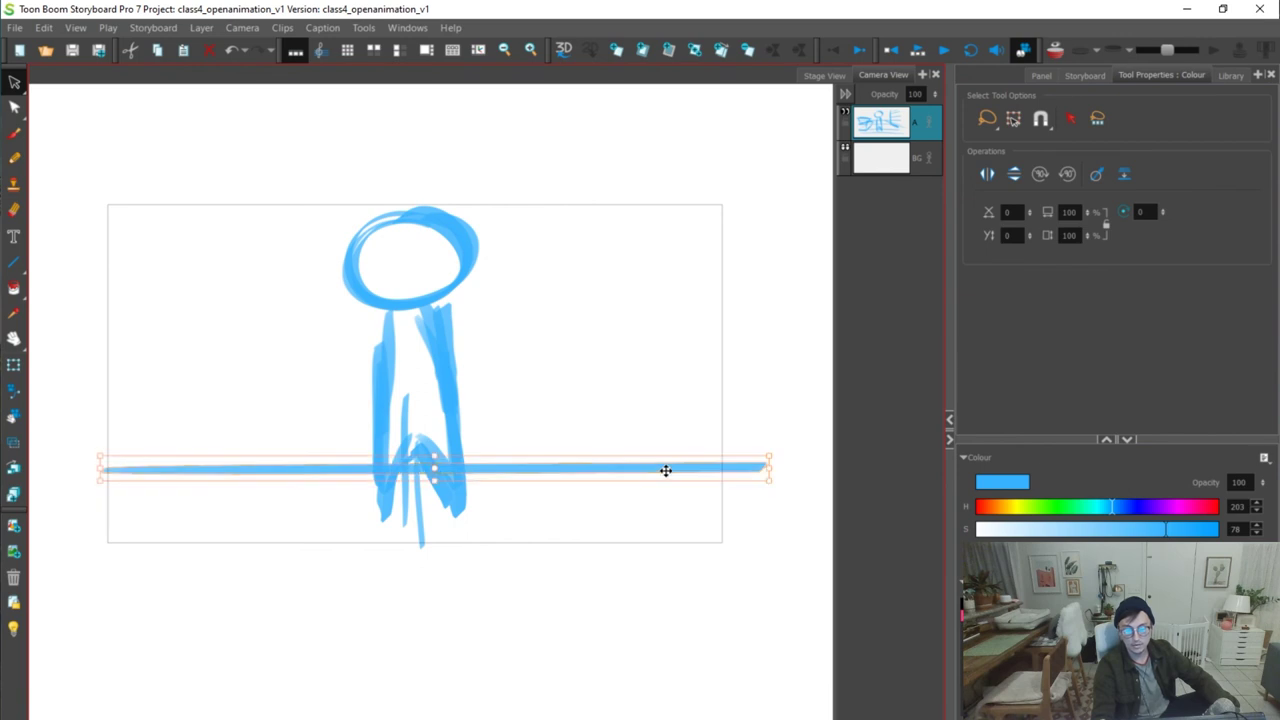
Brush shallow perspective floor lines fanning from the low horizon at the figure's feet, plus one horizontal floor line beneath it
key(alt+b)
drag(58, 509, 242, 492)
mouse_move(344, 480)
mouse_down()
mouse_move(376, 473)
mouse_move(355, 568)
mouse_up()
mouse_move(465, 478)
mouse_down()
mouse_move(592, 546)
mouse_move(698, 502)
mouse_move(834, 497)
mouse_up()
drag(60, 511, 834, 512)
drag(106, 272, 270, 376)
key(ctrl+z)
drag(114, 369, 372, 467)
key(ctrl+z)
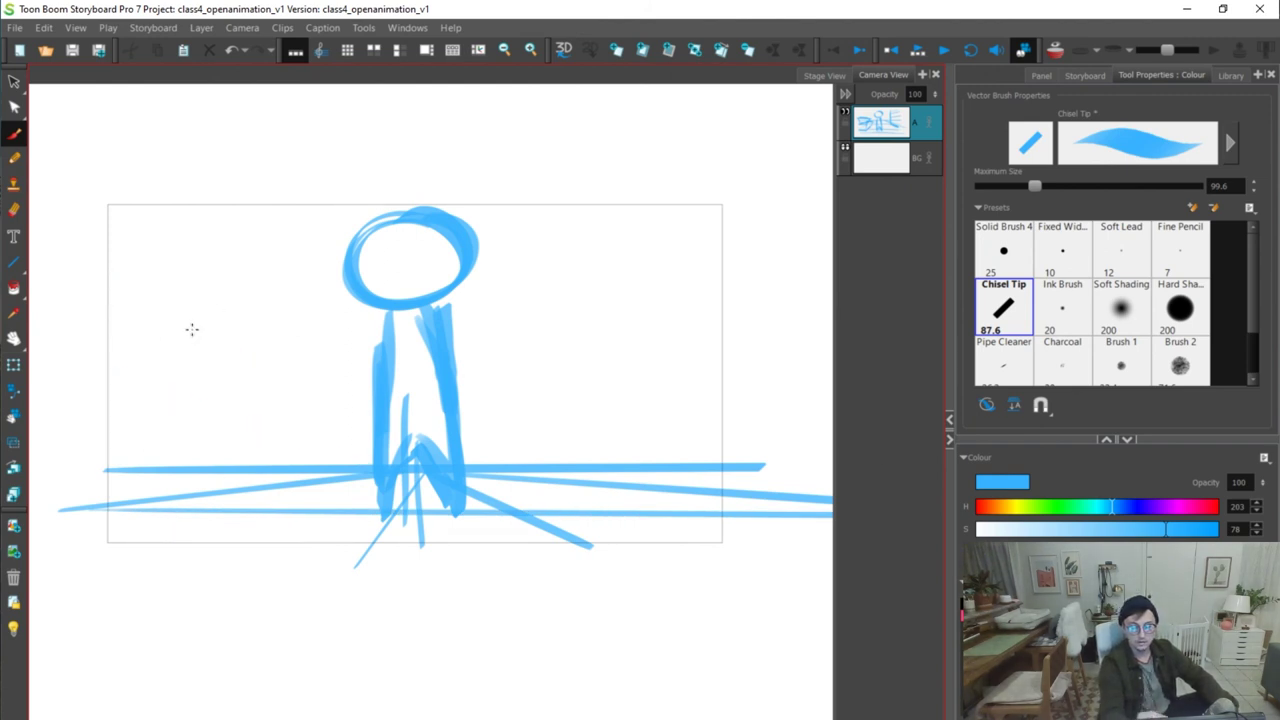
Brush a box-shaped building to the left of the figure, its top and base edges converging toward the low horizon
drag(146, 345, 368, 418)
mouse_move(108, 355)
mouse_down()
mouse_move(182, 392)
mouse_move(172, 425)
mouse_move(196, 412)
mouse_move(172, 486)
mouse_move(184, 489)
mouse_up()
mouse_move(152, 348)
mouse_down()
mouse_move(310, 386)
mouse_move(292, 460)
mouse_up()
drag(170, 492, 300, 470)
drag(210, 488, 300, 466)
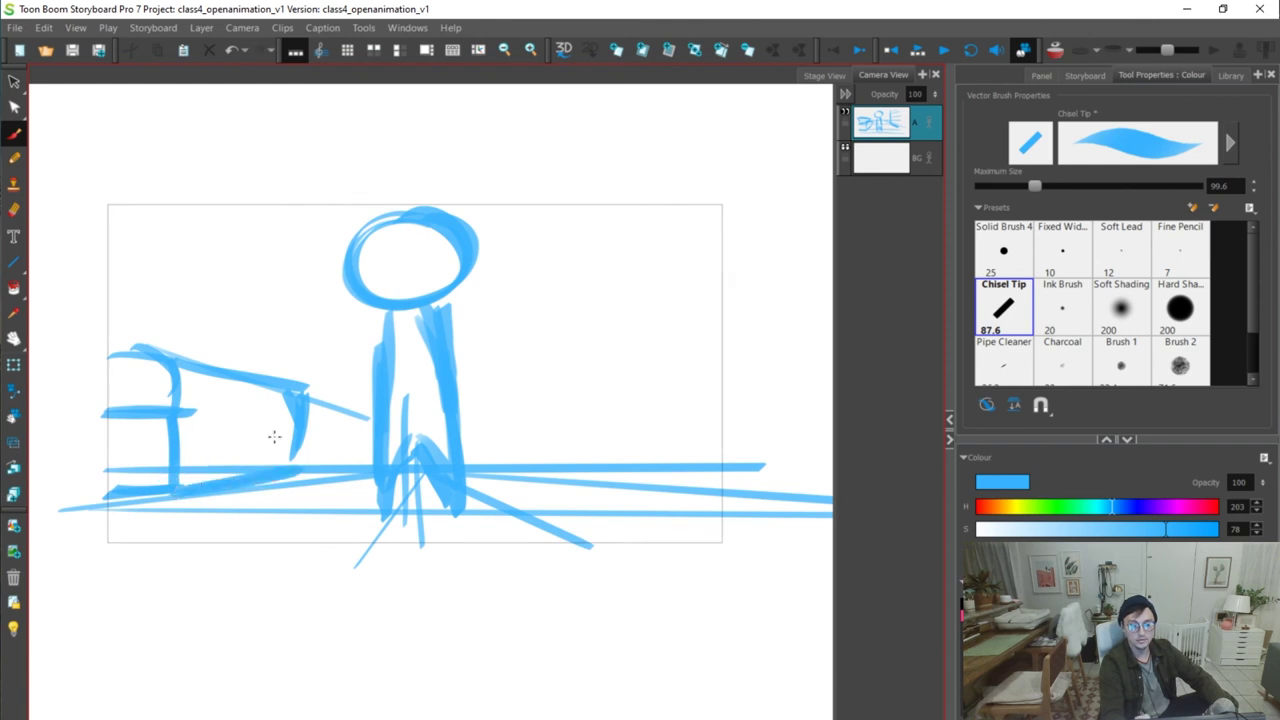
Brush a mid-level ledge on the left building and a second sloping roofline above it
drag(188, 417, 320, 426)
mouse_move(106, 293)
mouse_down()
mouse_move(249, 358)
mouse_move(175, 324)
mouse_move(233, 382)
mouse_up()
drag(190, 408, 290, 418)
mouse_move(202, 422)
mouse_down()
mouse_move(286, 428)
mouse_move(291, 454)
mouse_up()
Brush the vertical corners of a tall building to the right of the figure, with rooflines slanting steeply upward
drag(565, 465, 560, 292)
mouse_move(566, 460)
mouse_down()
mouse_move(566, 362)
mouse_move(620, 215)
mouse_up()
drag(562, 292, 621, 202)
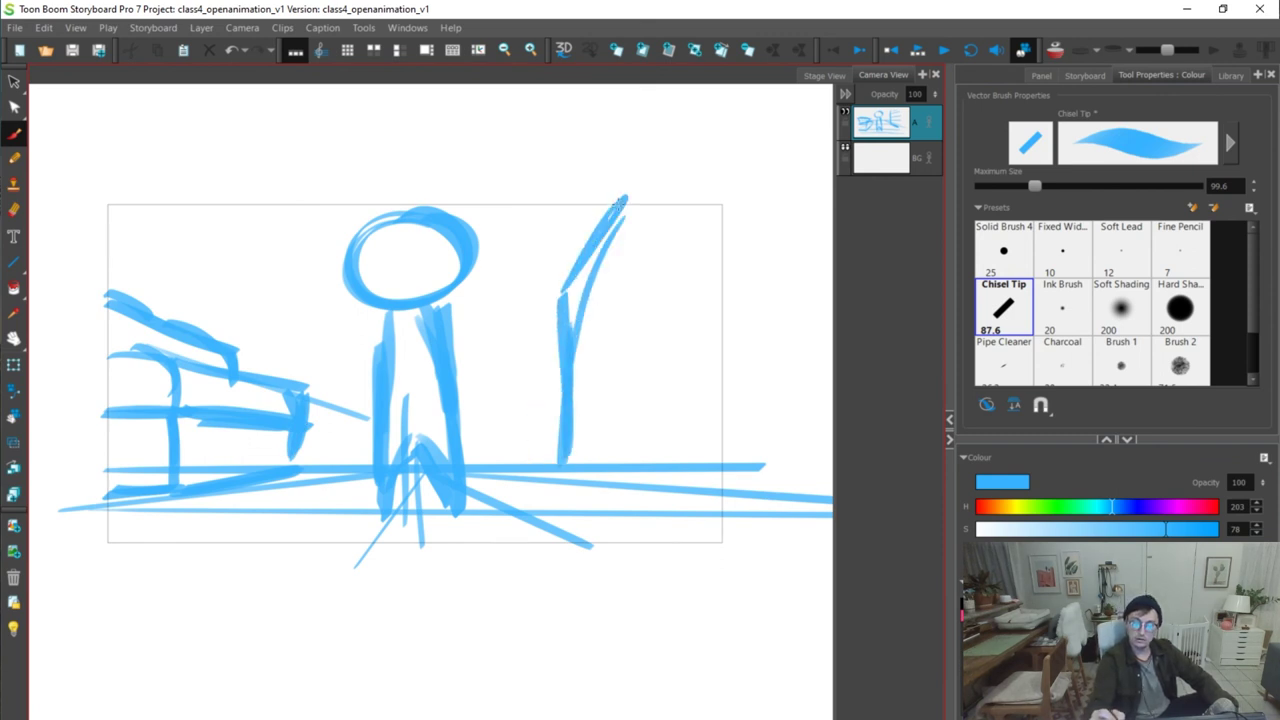
drag(586, 292, 608, 468)
drag(588, 336, 584, 470)
mouse_move(582, 372)
mouse_down()
mouse_move(619, 463)
mouse_move(710, 472)
mouse_up()
key(ctrl+z)
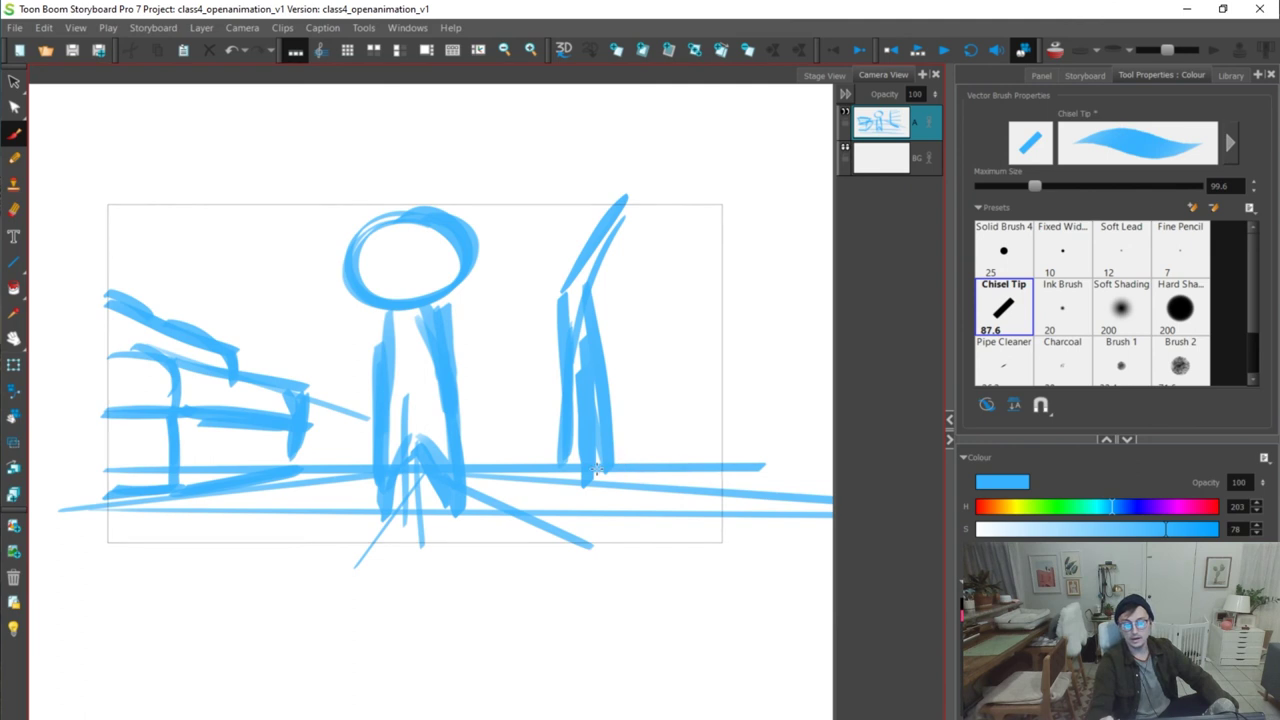
Brush the right building's base edge, receding window lines and three vertical divisions on its side wall
drag(600, 470, 748, 486)
drag(594, 296, 686, 194)
key(ctrl+z)
drag(610, 286, 678, 203)
drag(604, 353, 652, 315)
drag(612, 430, 733, 404)
drag(620, 242, 628, 464)
drag(657, 200, 666, 466)
drag(692, 198, 704, 442)
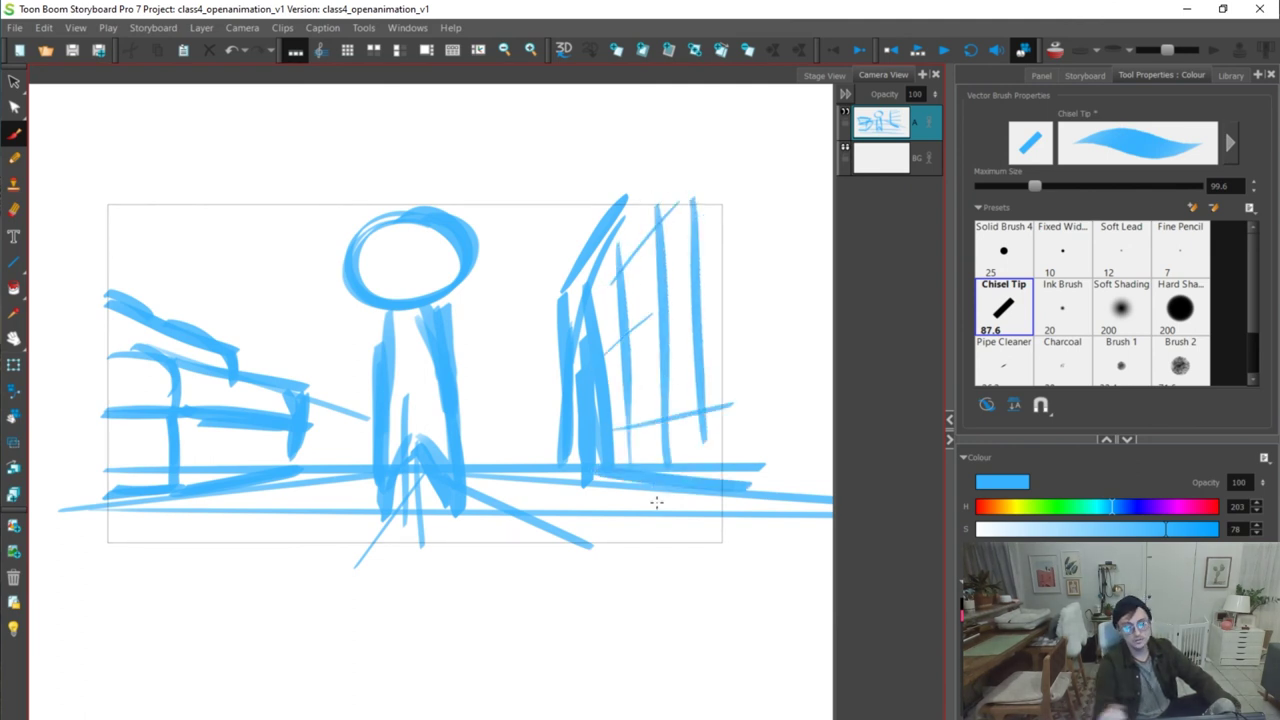
Brush a ground line behind the figure between the two buildings and reinforce the inner end of the left building
drag(300, 472, 556, 459)
key(ctrl+z)
mouse_move(290, 398)
mouse_down()
mouse_move(306, 482)
mouse_move(314, 466)
mouse_up()
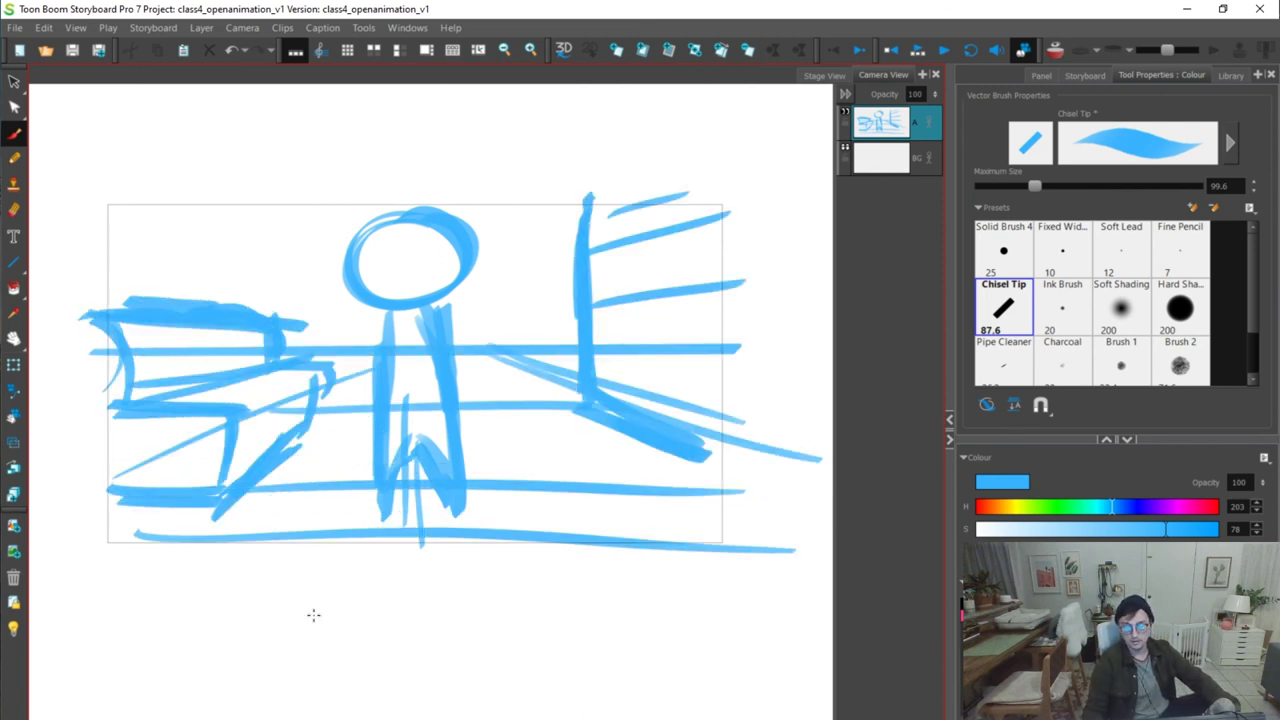
On the middle-horizon panel, select the horizon with its converging lines and stretch them farther up
key(alt+s)
drag(528, 318, 553, 350)
click(550, 668)
drag(554, 394, 543, 338)
drag(455, 341, 457, 319)
drag(594, 506, 591, 468)
Brush an extra converging floor line, small scribbled shapes beside the figure and two vertical strokes above the left box
key(alt+b)
mouse_move(484, 350)
mouse_down()
mouse_move(574, 496)
mouse_move(568, 482)
mouse_up()
mouse_move(345, 341)
mouse_down()
mouse_move(298, 444)
mouse_move(312, 458)
mouse_up()
key(ctrl+z)
mouse_move(538, 354)
mouse_down()
mouse_move(520, 368)
mouse_move(525, 406)
mouse_move(550, 372)
mouse_up()
drag(349, 356, 361, 348)
drag(354, 366, 361, 376)
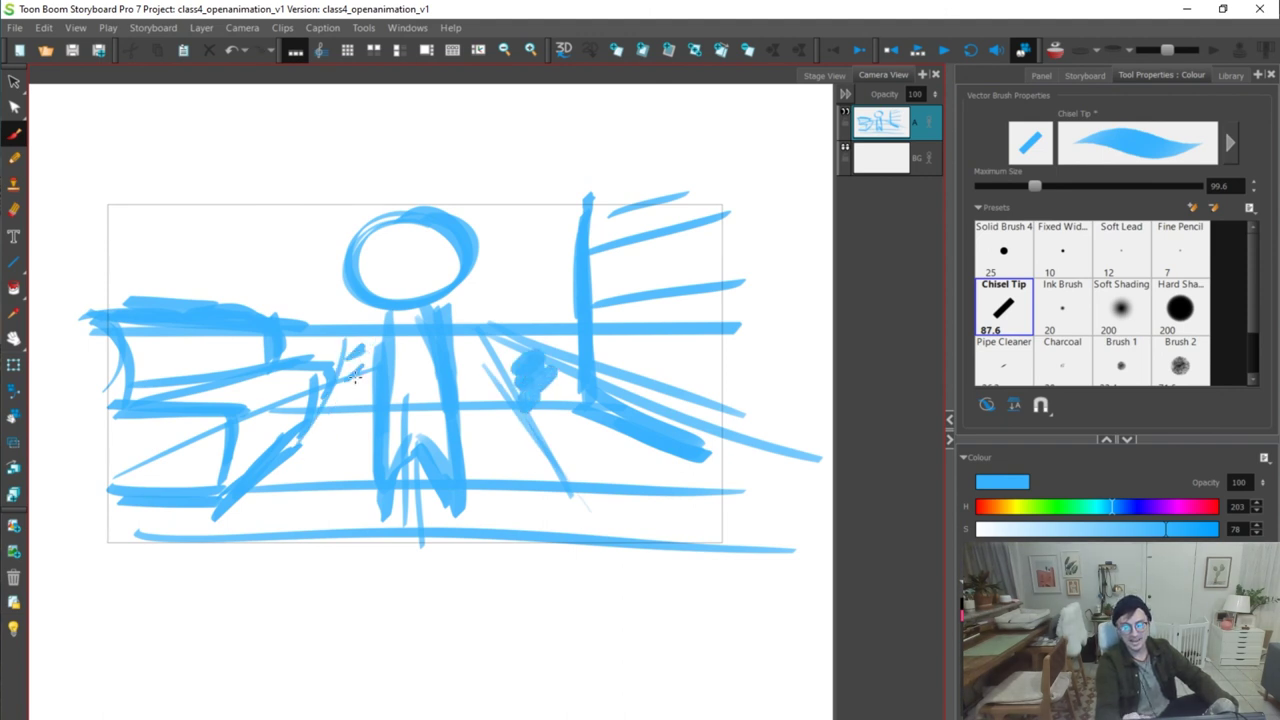
mouse_move(172, 272)
mouse_down()
mouse_move(170, 208)
mouse_move(196, 288)
mouse_up()
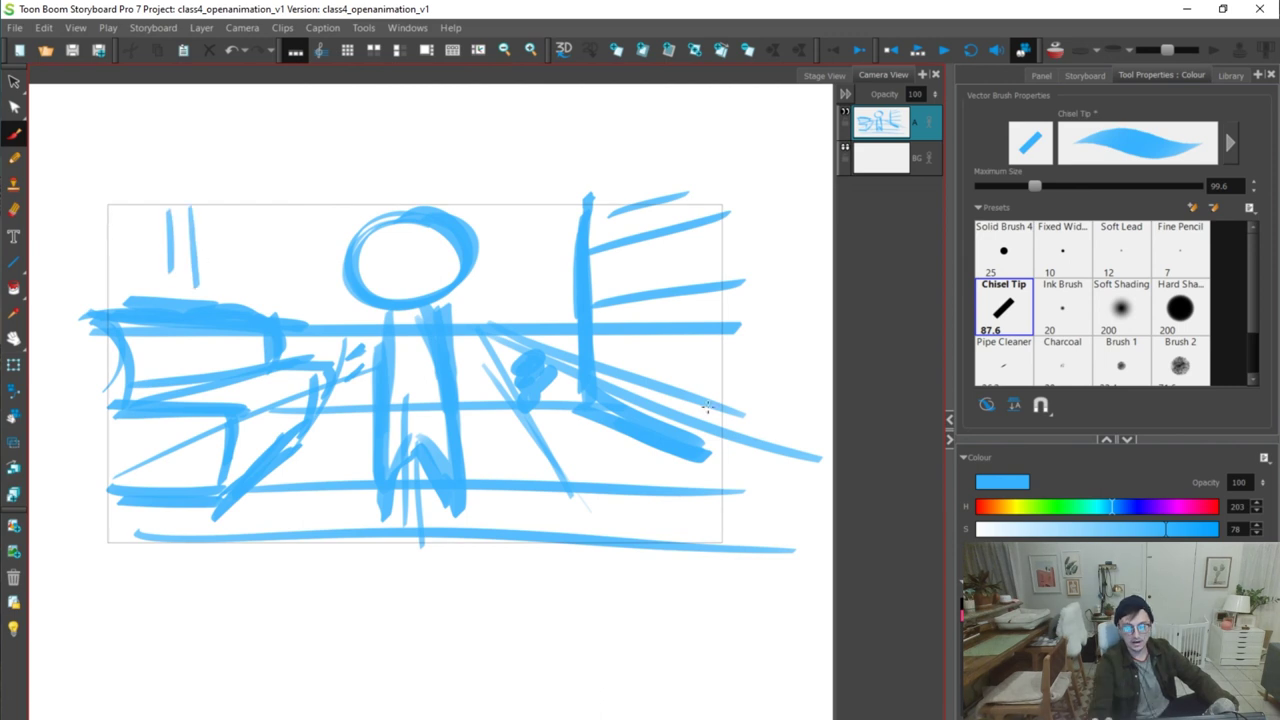
Return to the low-horizon panel and try retracing its floor lines and the left building's rooflines
key(alt+s)
key(ctrl+a)
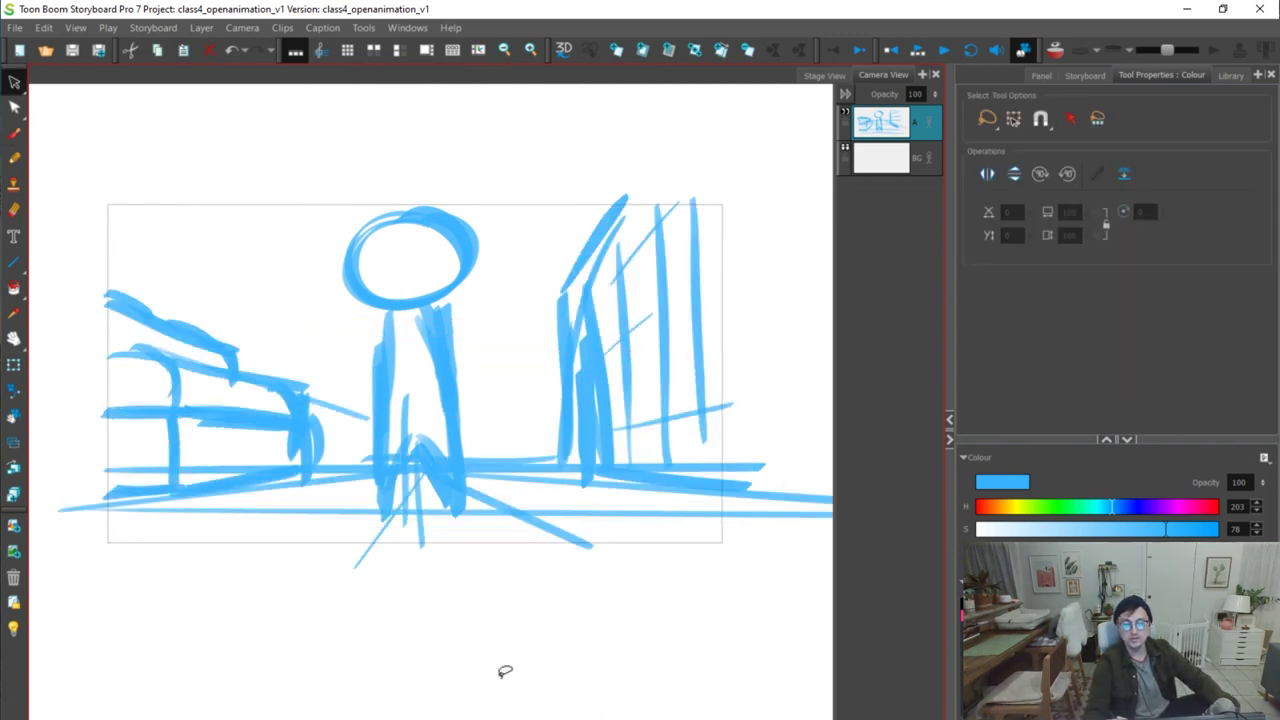
key(alt+b)
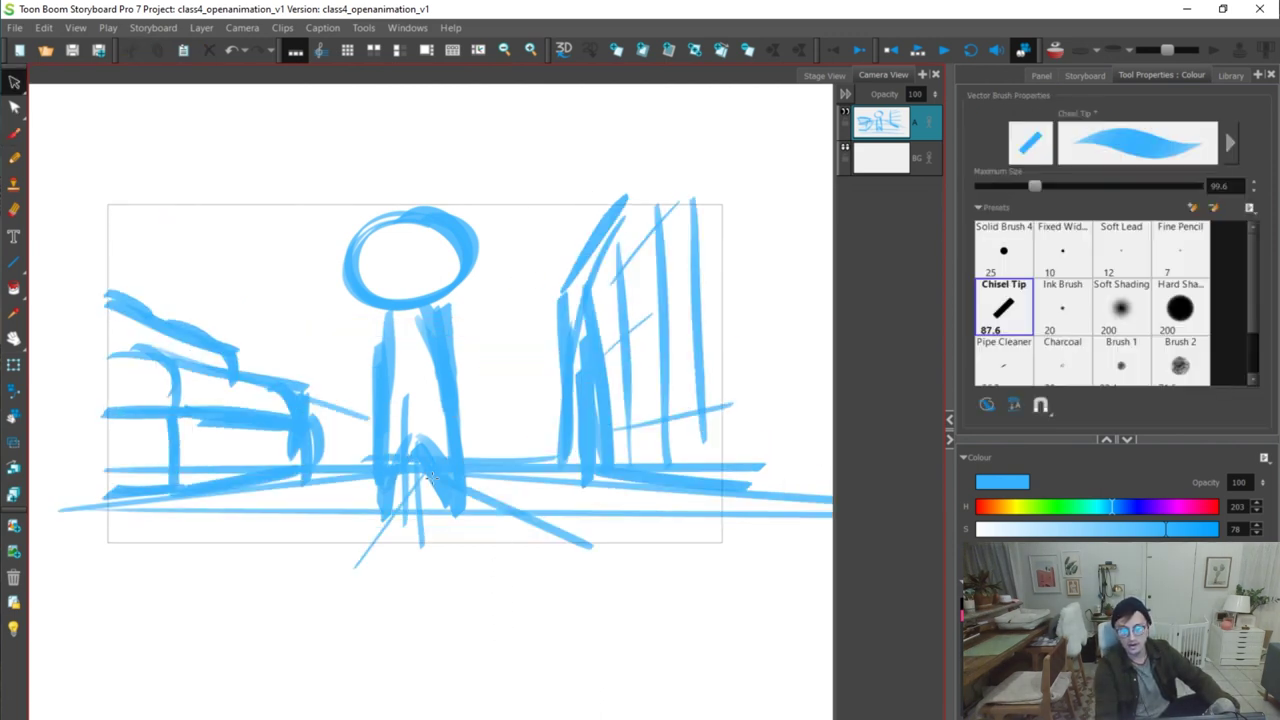
drag(316, 476, 666, 490)
key(ctrl+z)
drag(250, 491, 414, 490)
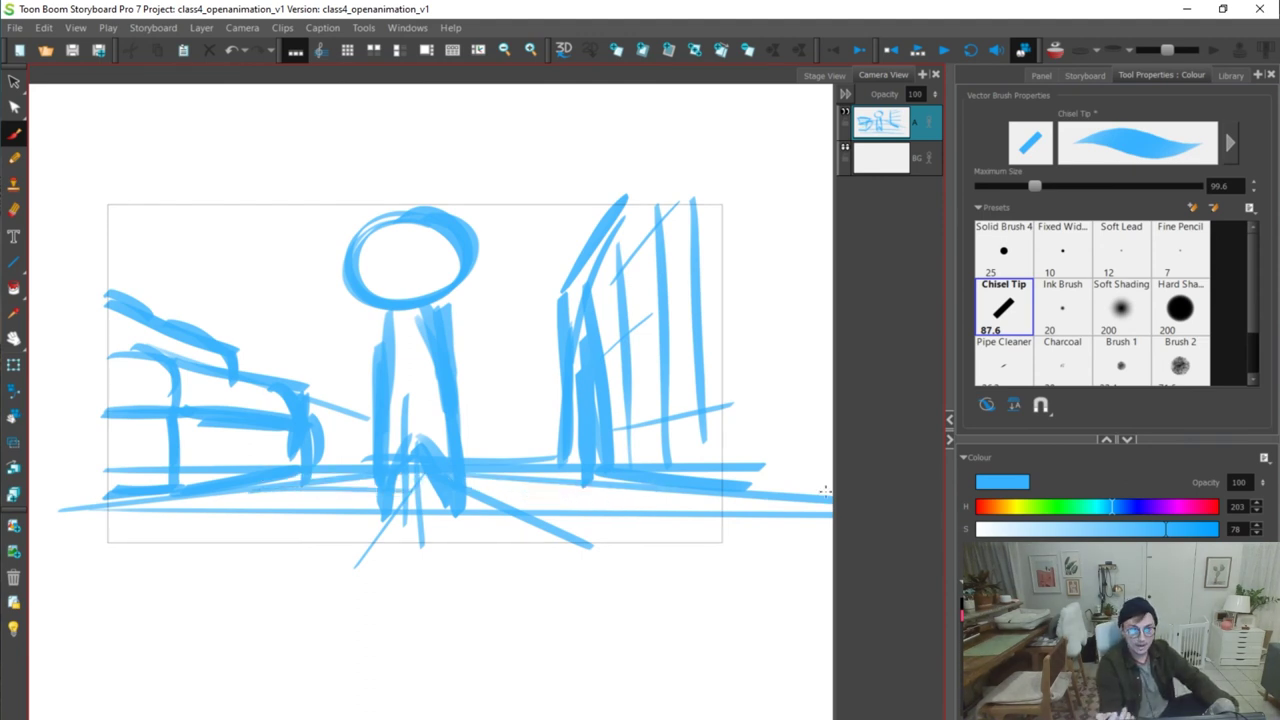
mouse_move(105, 302)
mouse_down()
mouse_move(266, 380)
mouse_move(215, 344)
mouse_move(246, 384)
mouse_up()
key(ctrl+z)
drag(176, 364, 304, 400)
key(ctrl+z)
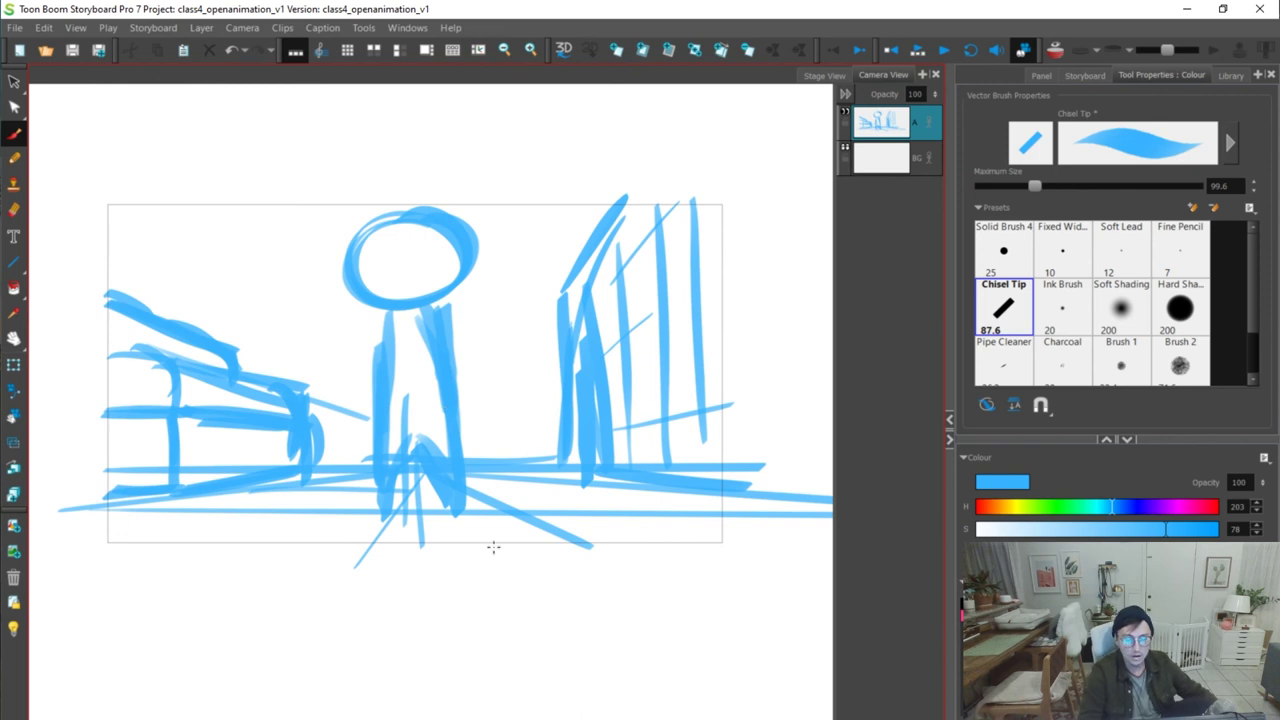
Go on to the panels about creating depth and view the foreground, mid-ground and background reference sketch
key(f)
key(f)
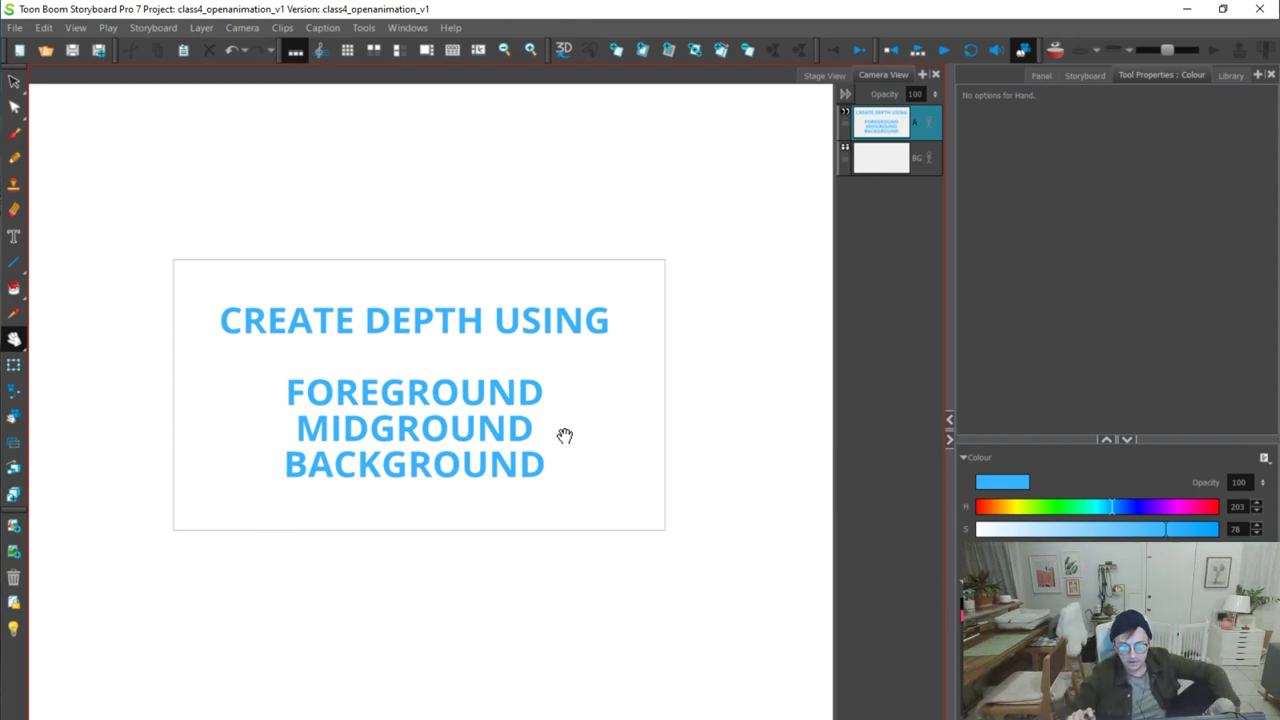
key(Right)
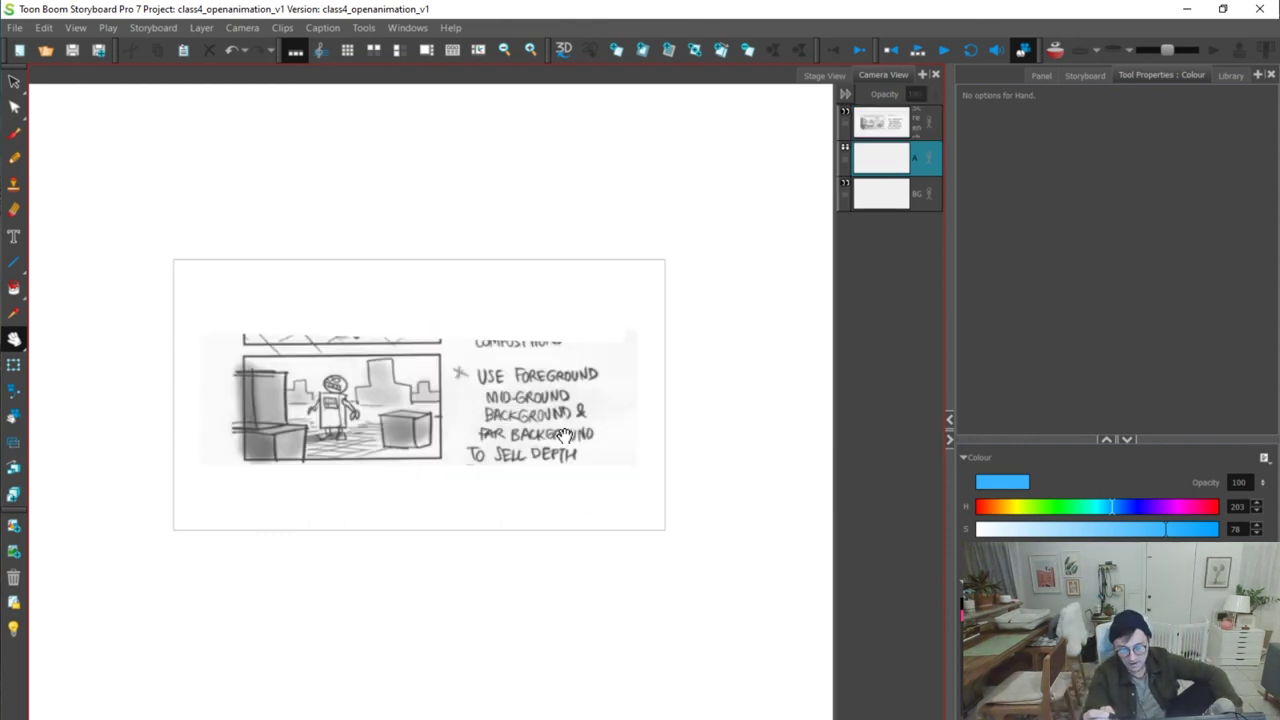
Go to the blank panel and brush a blue horizon line with a simple round-headed standing figure crossing it
key(f)
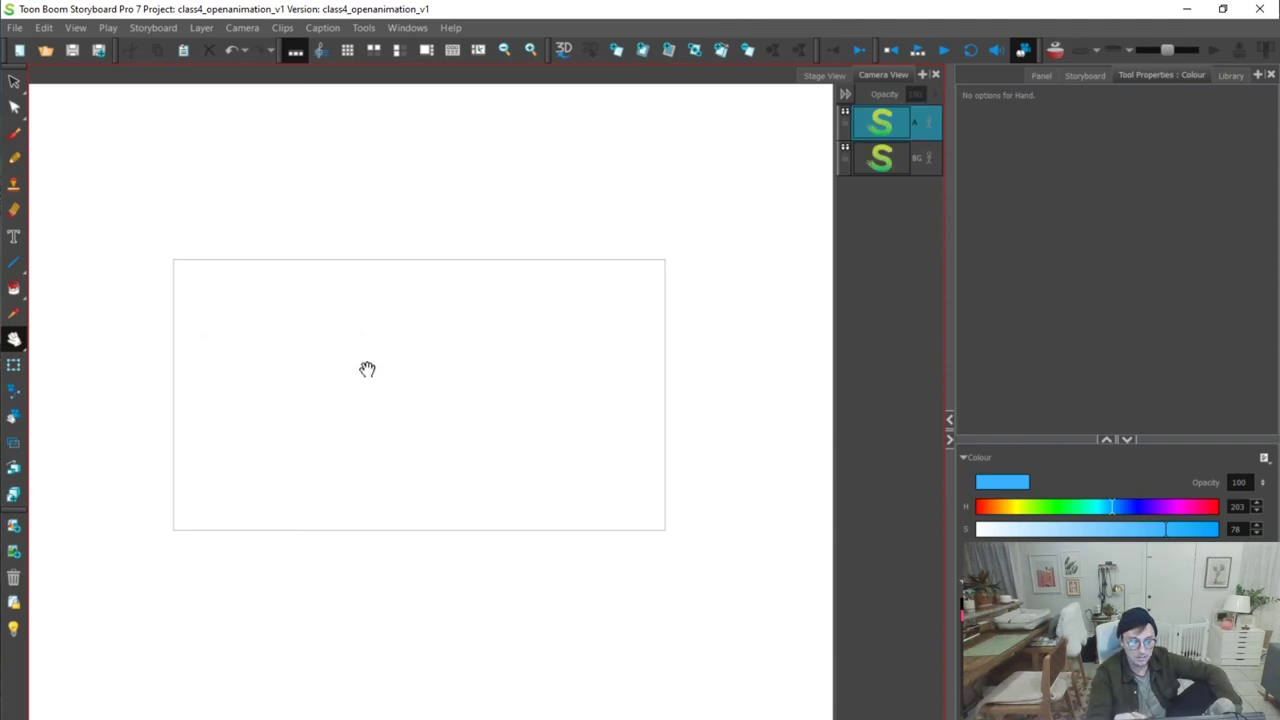
key(alt+b)
mouse_move(190, 467)
mouse_down()
mouse_move(671, 459)
mouse_move(651, 468)
mouse_up()
mouse_move(533, 341)
mouse_down()
mouse_move(511, 503)
mouse_move(542, 424)
mouse_move(547, 454)
mouse_move(513, 465)
mouse_up()
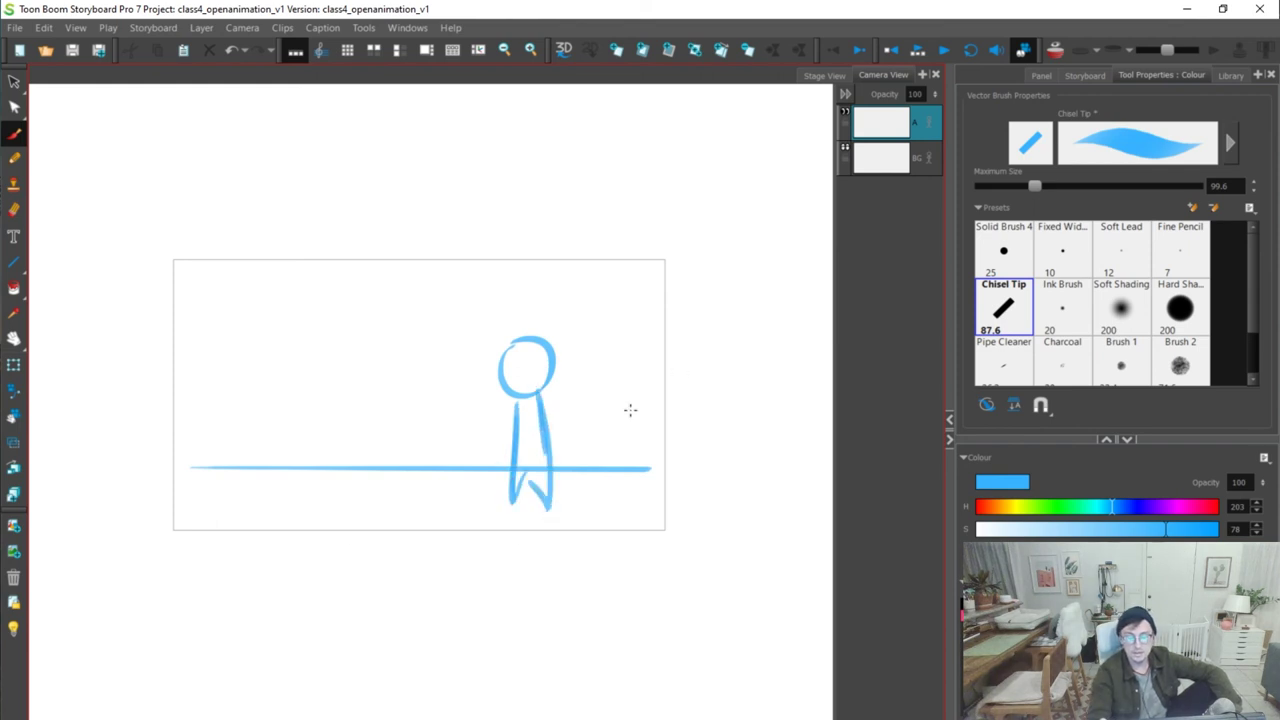
Nudge the horizon line slightly up, and brush converging floor lines and a long ground line around the figure's feet
key(alt+s)
drag(617, 469, 617, 464)
key(alt+b)
mouse_move(163, 495)
mouse_down()
mouse_move(522, 474)
mouse_move(362, 530)
mouse_up()
mouse_move(524, 555)
mouse_down()
mouse_move(535, 476)
mouse_move(688, 524)
mouse_up()
drag(596, 469, 736, 486)
drag(132, 495, 830, 480)
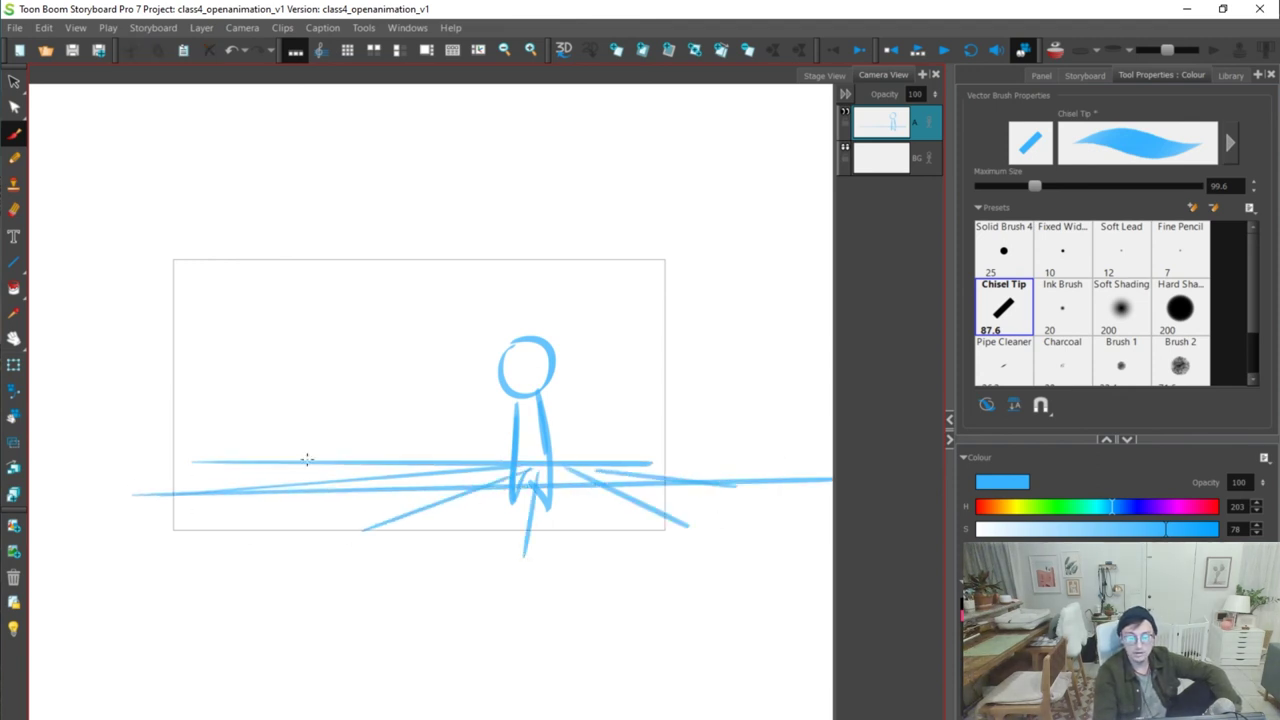
Scribble large foreground shapes down the frame's left edge, from an angled oval at the top to dark masses below the ground line
mouse_move(166, 376)
mouse_down()
mouse_move(306, 291)
mouse_move(172, 418)
mouse_move(292, 387)
mouse_up()
drag(277, 398, 186, 468)
mouse_move(170, 486)
mouse_down()
mouse_move(222, 486)
mouse_move(257, 508)
mouse_move(220, 515)
mouse_move(318, 546)
mouse_move(325, 588)
mouse_up()
mouse_move(244, 404)
mouse_down()
mouse_move(270, 410)
mouse_move(175, 445)
mouse_move(247, 323)
mouse_move(172, 384)
mouse_up()
drag(276, 308, 167, 406)
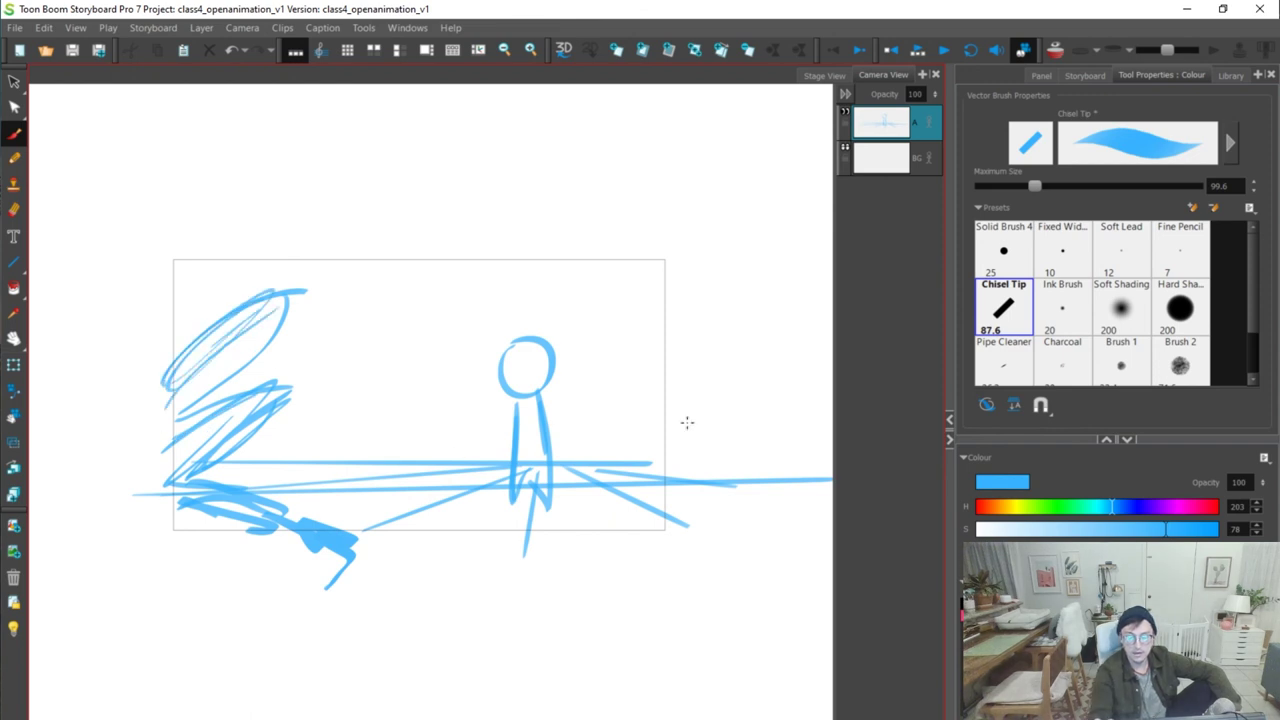
Scribble a spiky bush to the figure's right, and low rocks with a leafy plant between the foreground and the figure
mouse_move(612, 445)
mouse_down()
mouse_move(590, 490)
mouse_move(640, 445)
mouse_move(670, 463)
mouse_move(630, 488)
mouse_move(668, 468)
mouse_up()
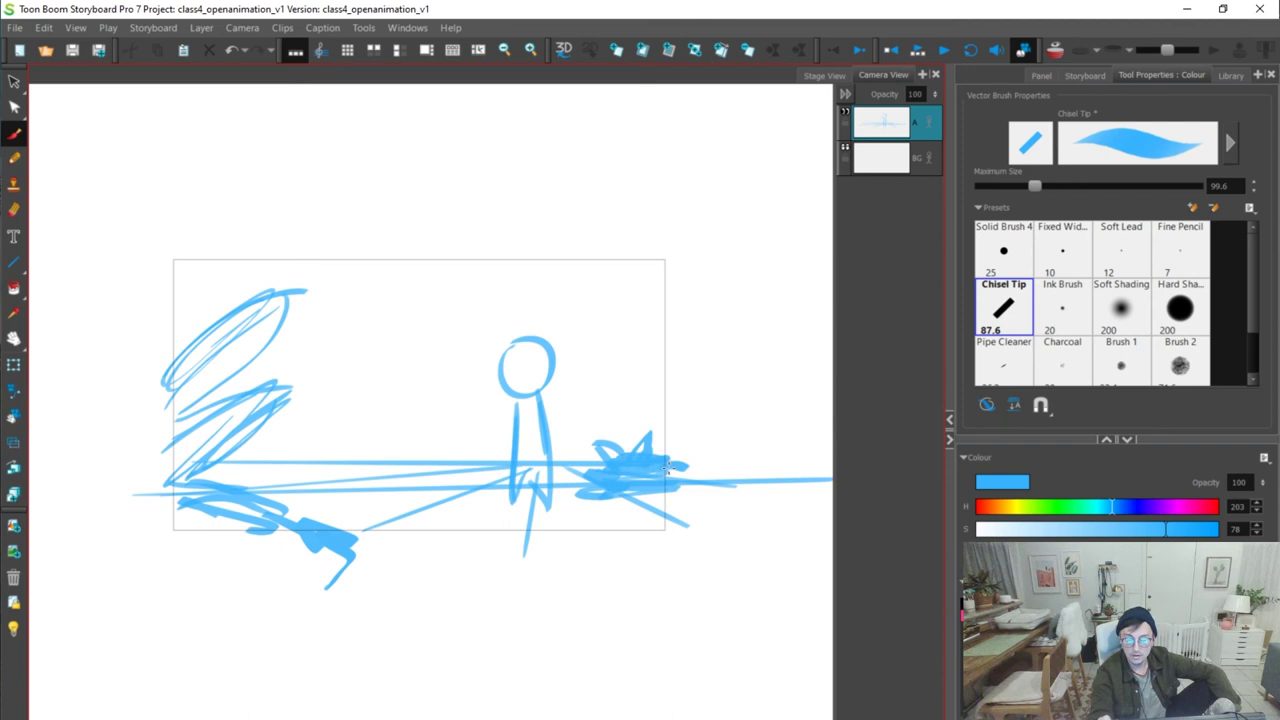
mouse_move(319, 479)
mouse_down()
mouse_move(378, 484)
mouse_move(422, 442)
mouse_move(370, 494)
mouse_move(302, 487)
mouse_move(440, 481)
mouse_up()
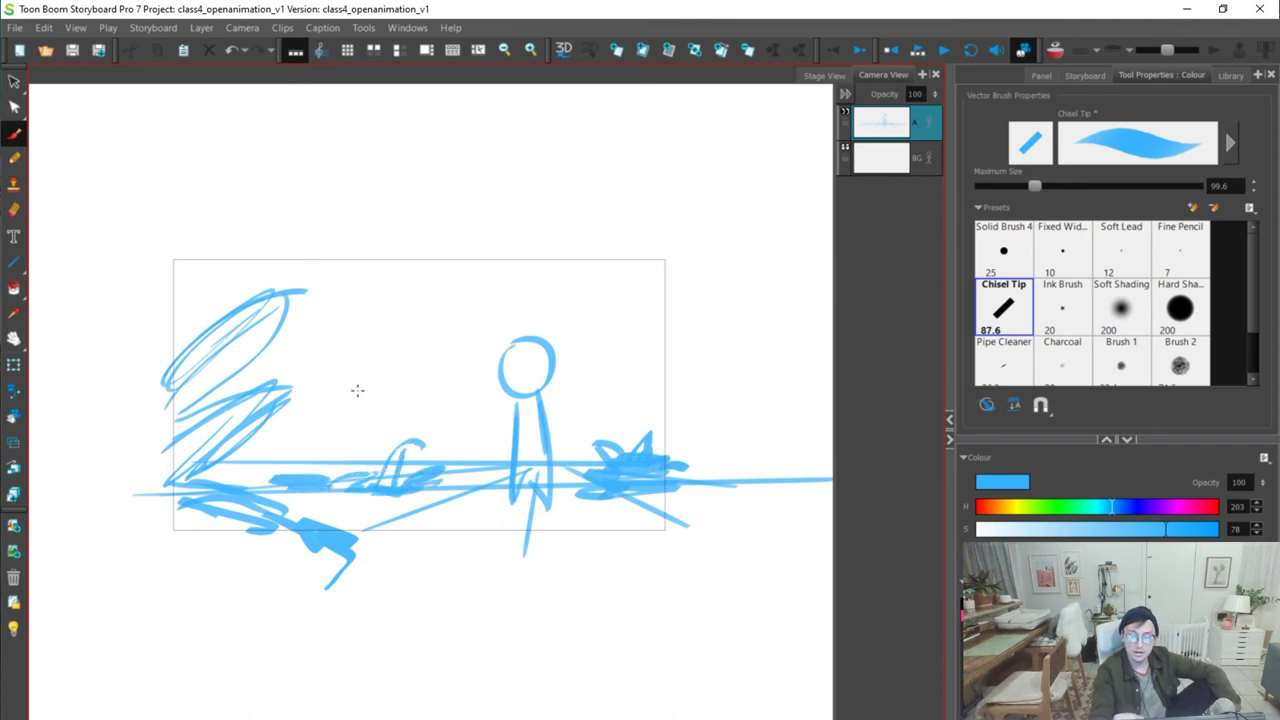
drag(280, 449, 347, 386)
key(ctrl+z)
mouse_move(300, 455)
mouse_down()
mouse_move(372, 374)
mouse_move(325, 457)
mouse_move(366, 388)
mouse_move(345, 416)
mouse_up()
drag(355, 440, 388, 417)
drag(336, 456, 374, 434)
drag(292, 452, 269, 454)
Brush tall, pointed leaf shapes rising behind the bush to the right of the figure
drag(582, 459, 566, 418)
key(ctrl+z)
drag(592, 350, 582, 449)
mouse_move(598, 345)
mouse_down()
mouse_move(609, 406)
mouse_move(636, 334)
mouse_up()
mouse_move(620, 283)
mouse_down()
mouse_move(646, 356)
mouse_move(640, 420)
mouse_up()
Thicken the foreground mass in the frame's lower-left corner with extra blue scribbles
key(alt+s)
click(428, 486)
drag(401, 492, 401, 494)
key(alt+b)
mouse_move(181, 420)
mouse_down()
mouse_move(285, 386)
mouse_move(180, 495)
mouse_move(300, 518)
mouse_move(337, 543)
mouse_up()
key(alt+s)
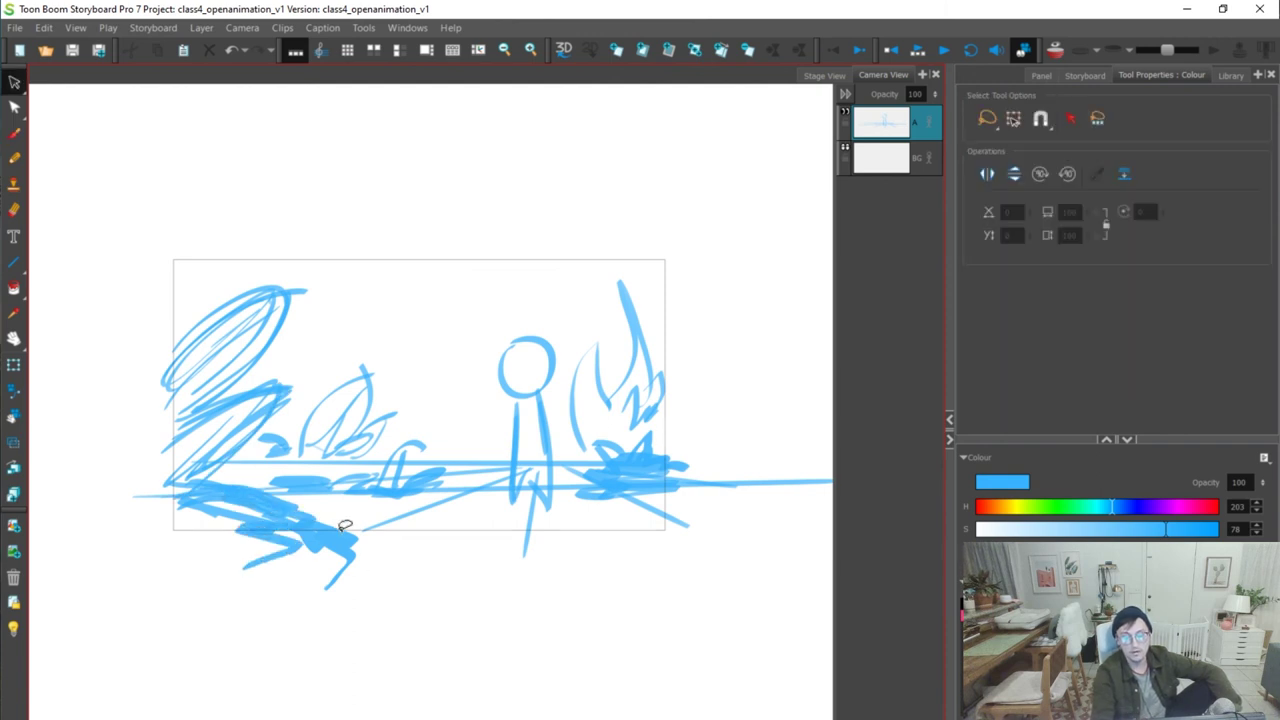
key(alt+b)
drag(424, 470, 423, 483)
click(516, 596)
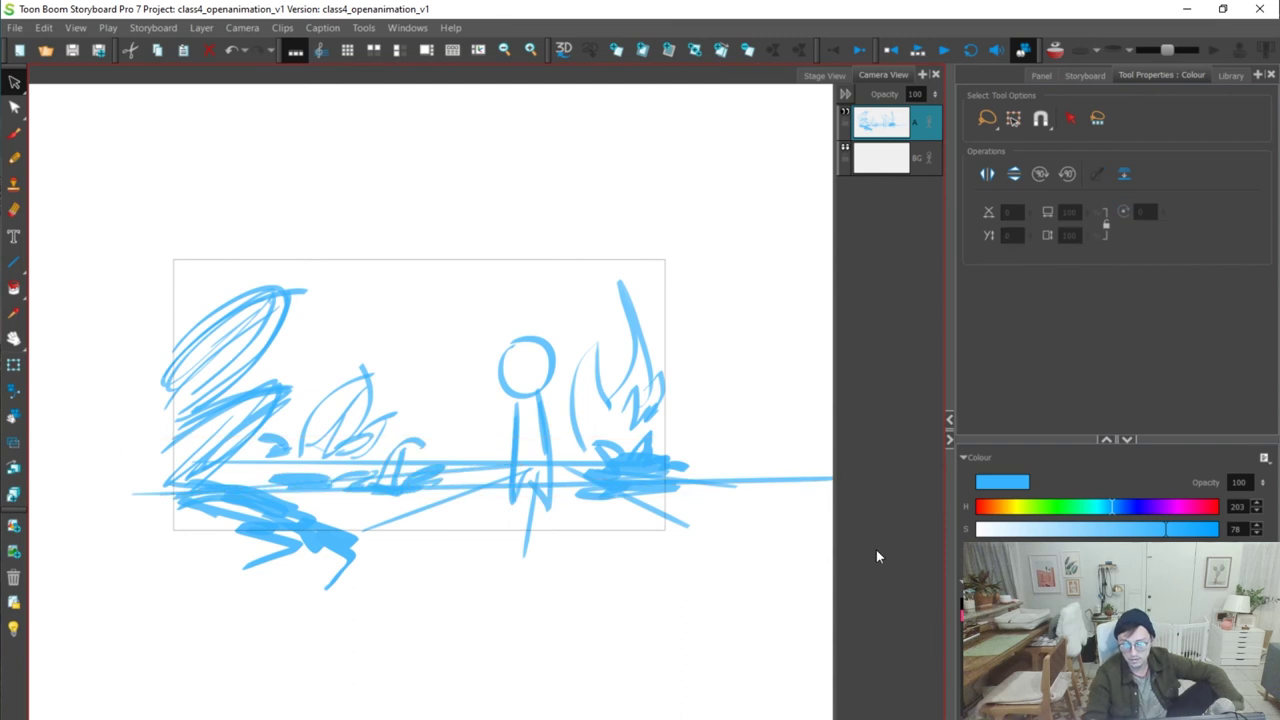
Return to the robot reference sketch and brush blue marks over its foreground, mid-ground and background shapes
key(f)
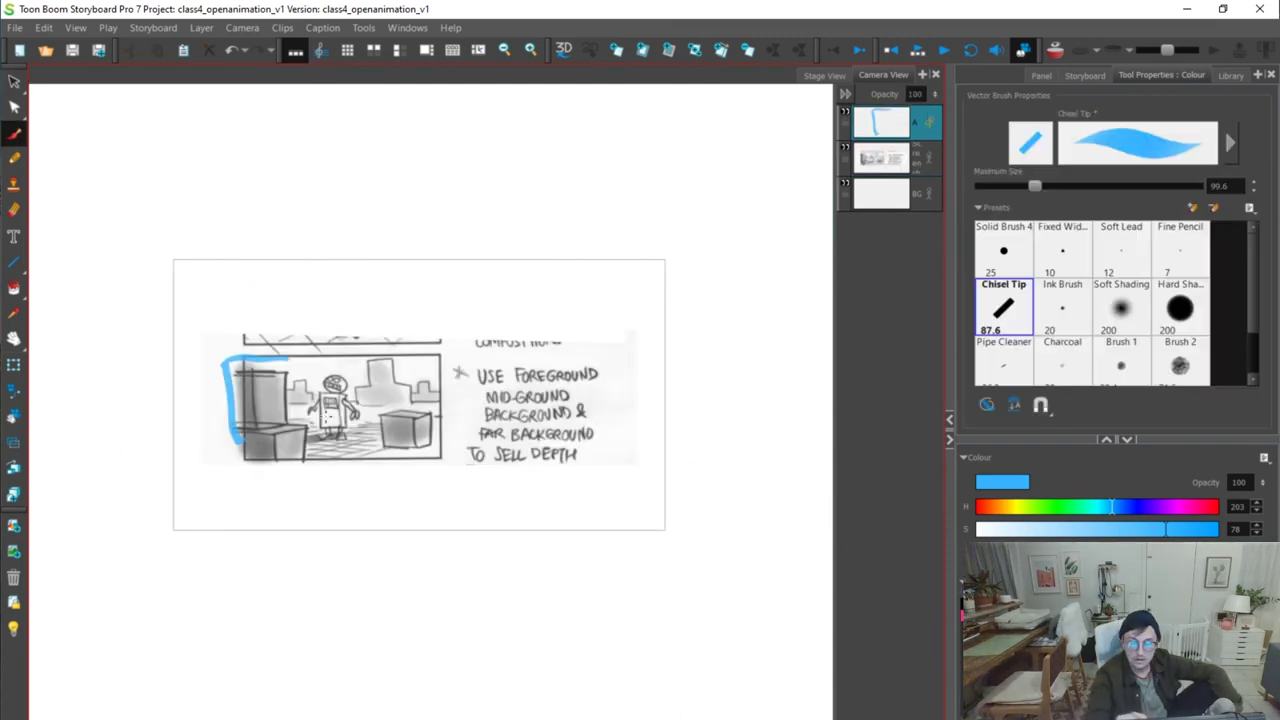
key(alt+s)
key(alt+b)
mouse_move(236, 376)
mouse_down()
mouse_move(279, 376)
mouse_move(321, 463)
mouse_move(433, 412)
mouse_move(428, 442)
mouse_up()
drag(285, 403, 456, 397)
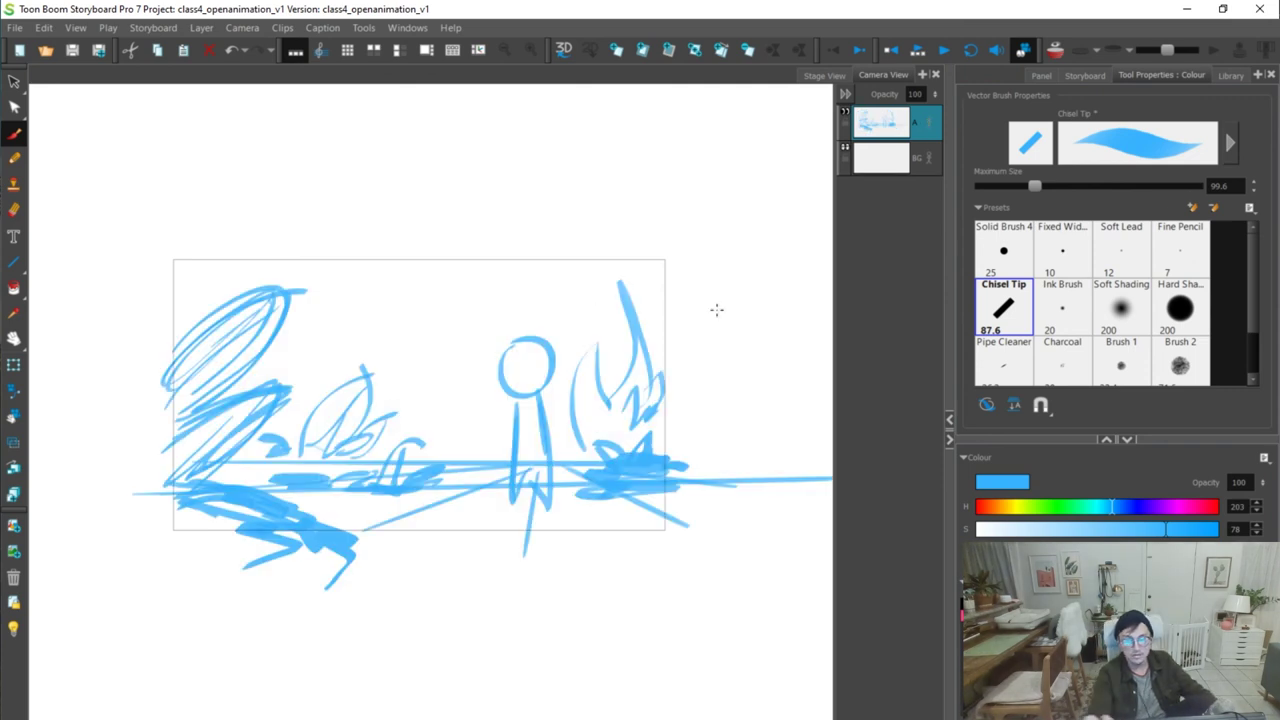
Set the brush colour to red, recheck the depth panels, and go on to the shot consolidation title panel
click(1088, 590)
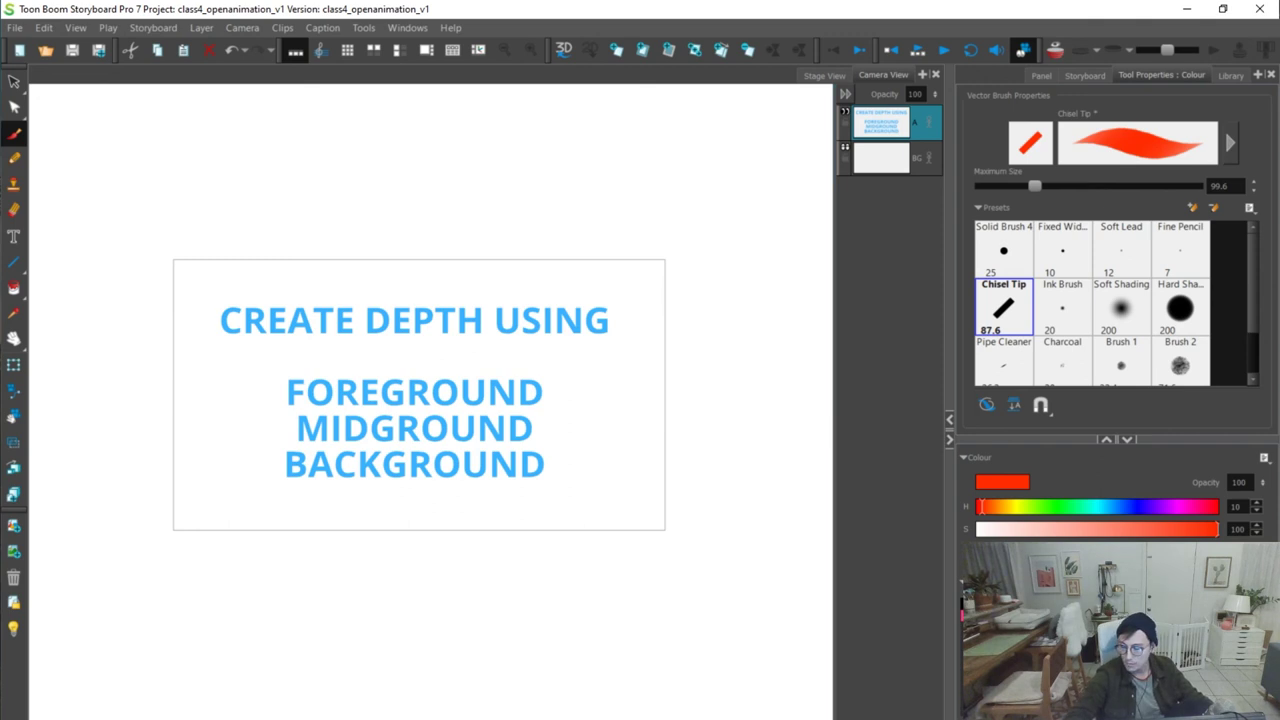
key(g)
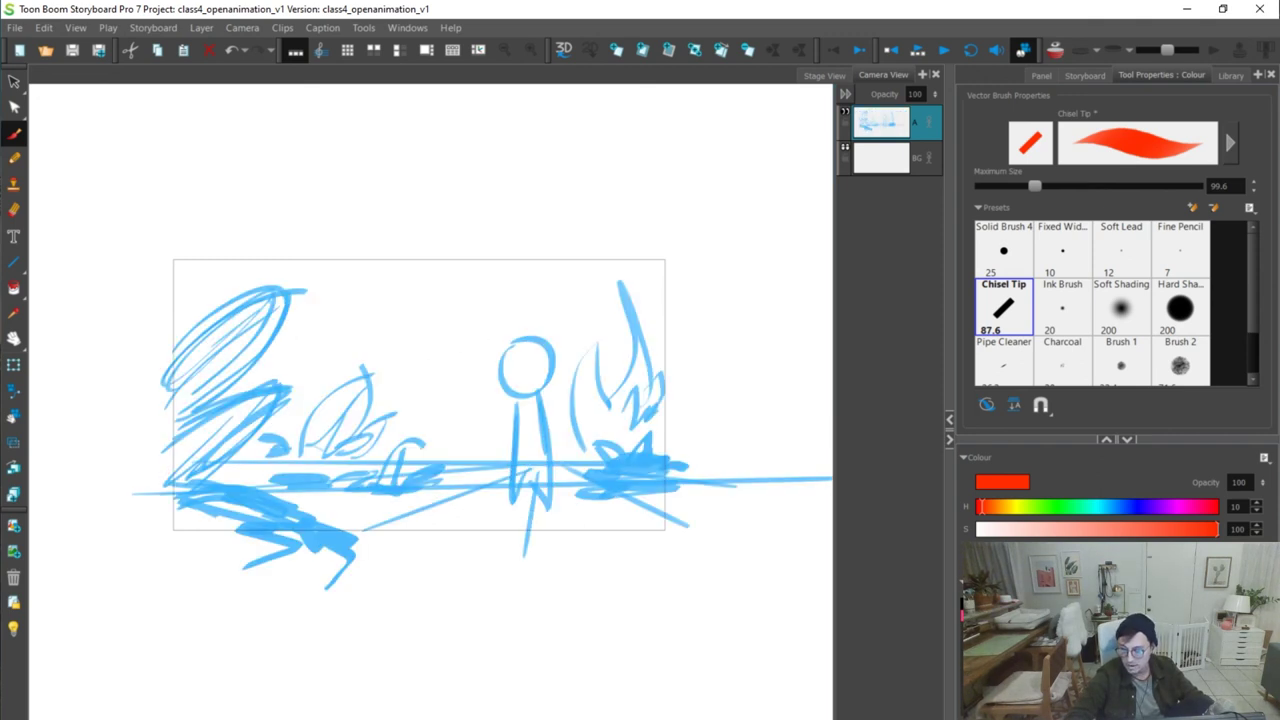
key(g)
key(f)
key(g)
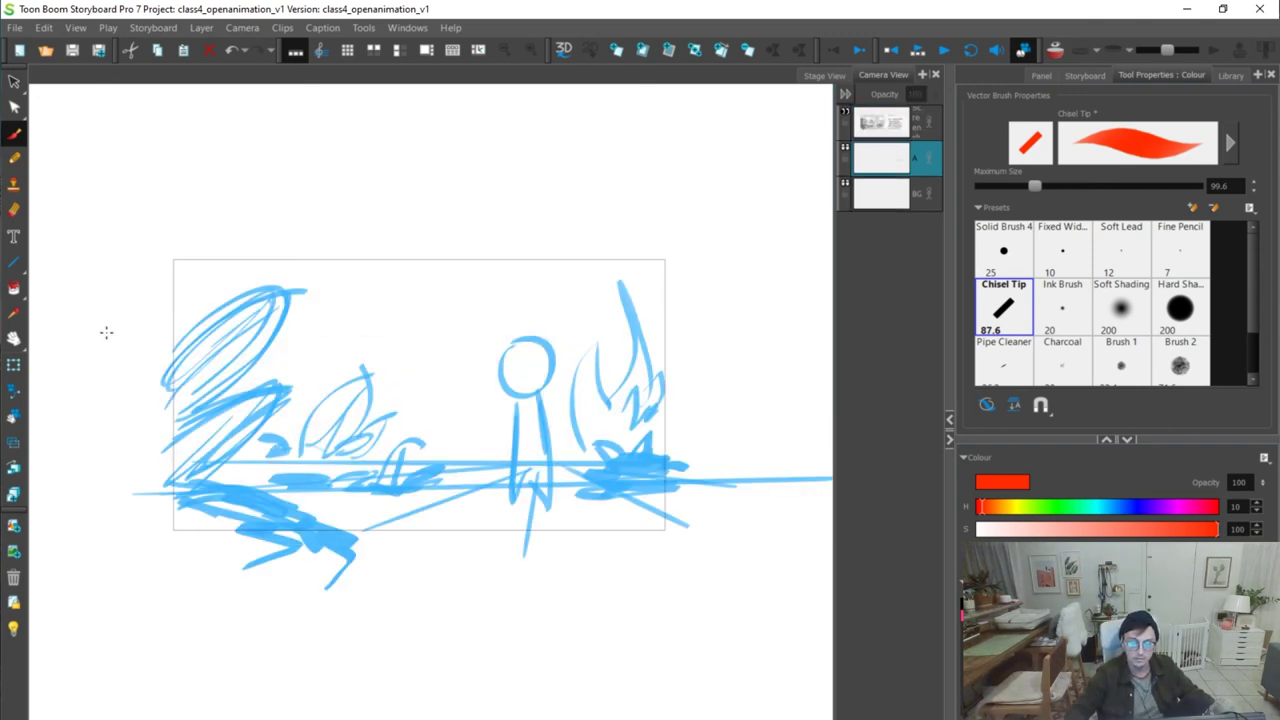
key(g)
key(space)
key(2)
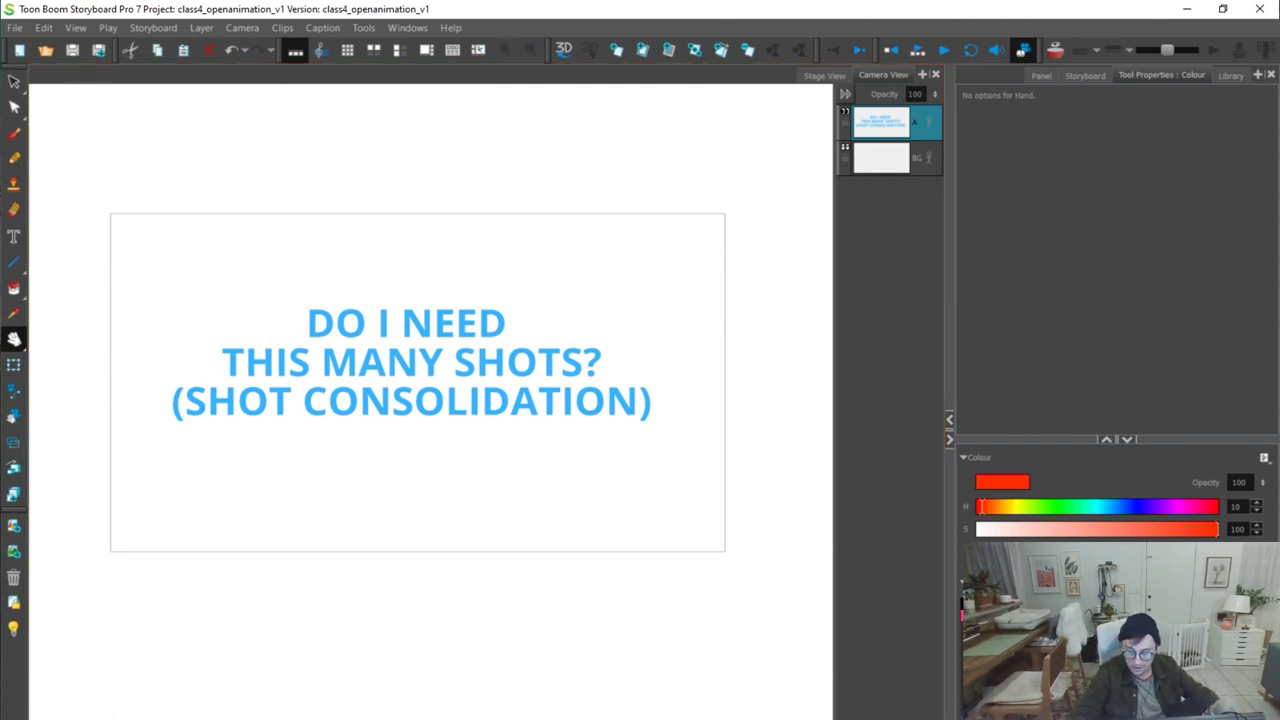
Step through the shots of the character walking up to the object and looking down at it
key(g)
key(g)
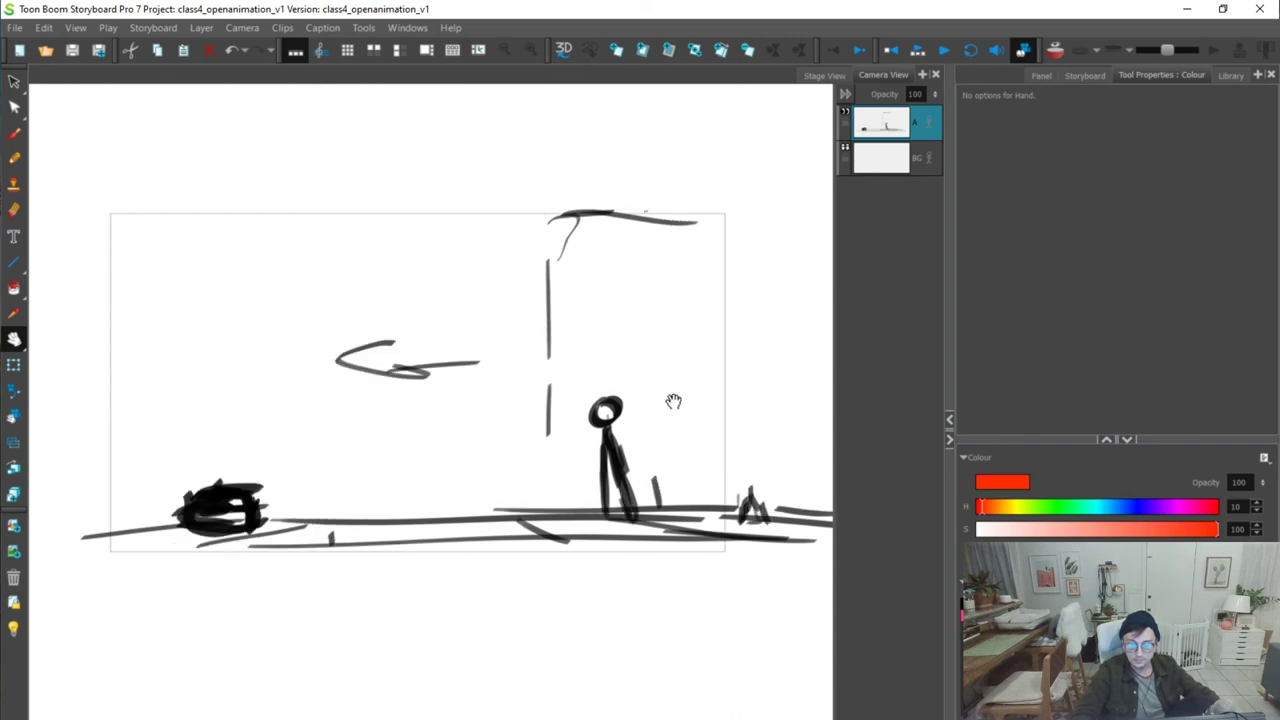
key(Right)
key(Right)
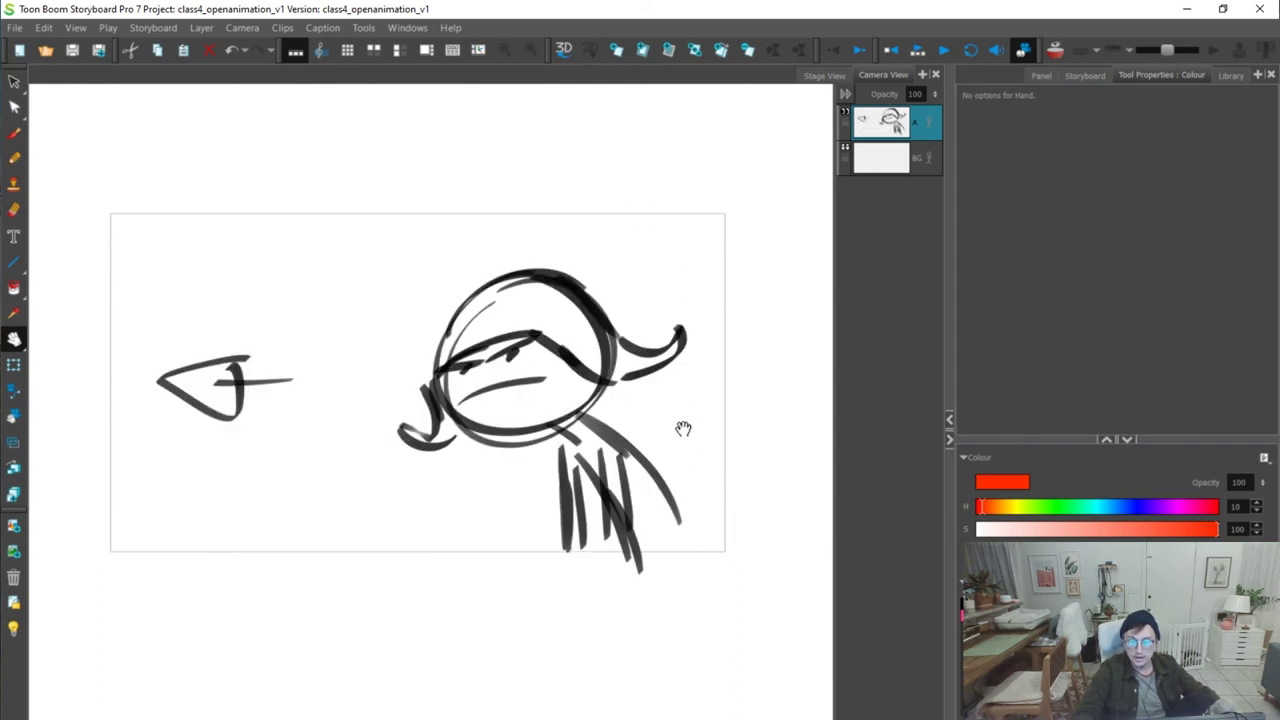
key(Right)
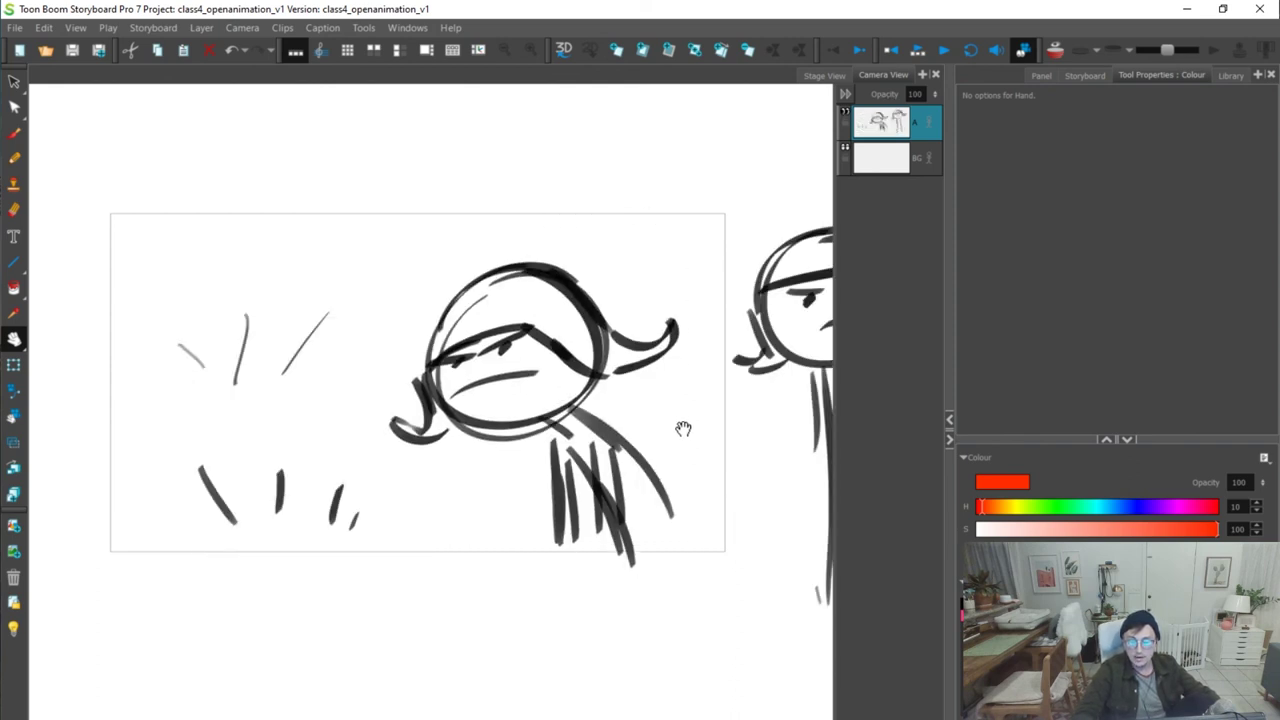
key(Left)
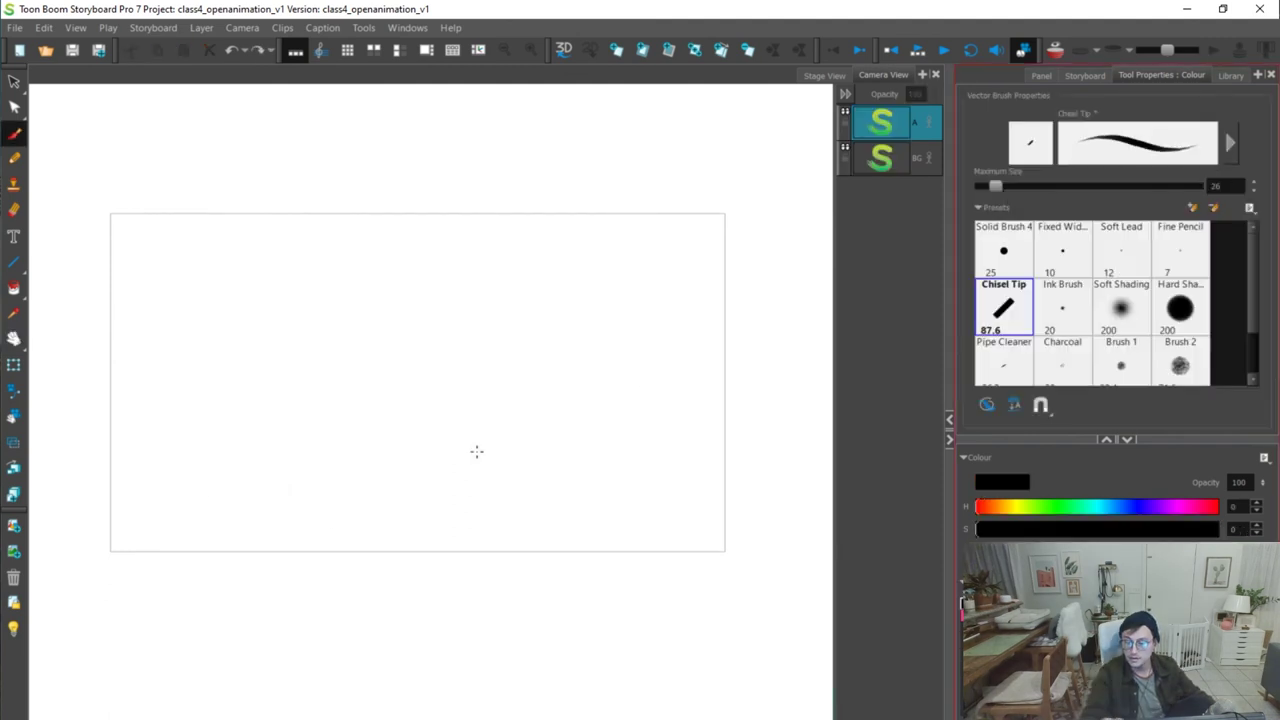
On a blank panel, brush a box outline in black with a flat top, vertical sides and a short receding edge
drag(190, 420, 398, 428)
key(ctrl+z)
mouse_move(154, 438)
mouse_down()
mouse_move(433, 429)
mouse_move(418, 537)
mouse_up()
mouse_move(424, 434)
mouse_down()
mouse_move(455, 462)
mouse_move(462, 492)
mouse_up()
drag(455, 490, 456, 553)
drag(155, 440, 153, 544)
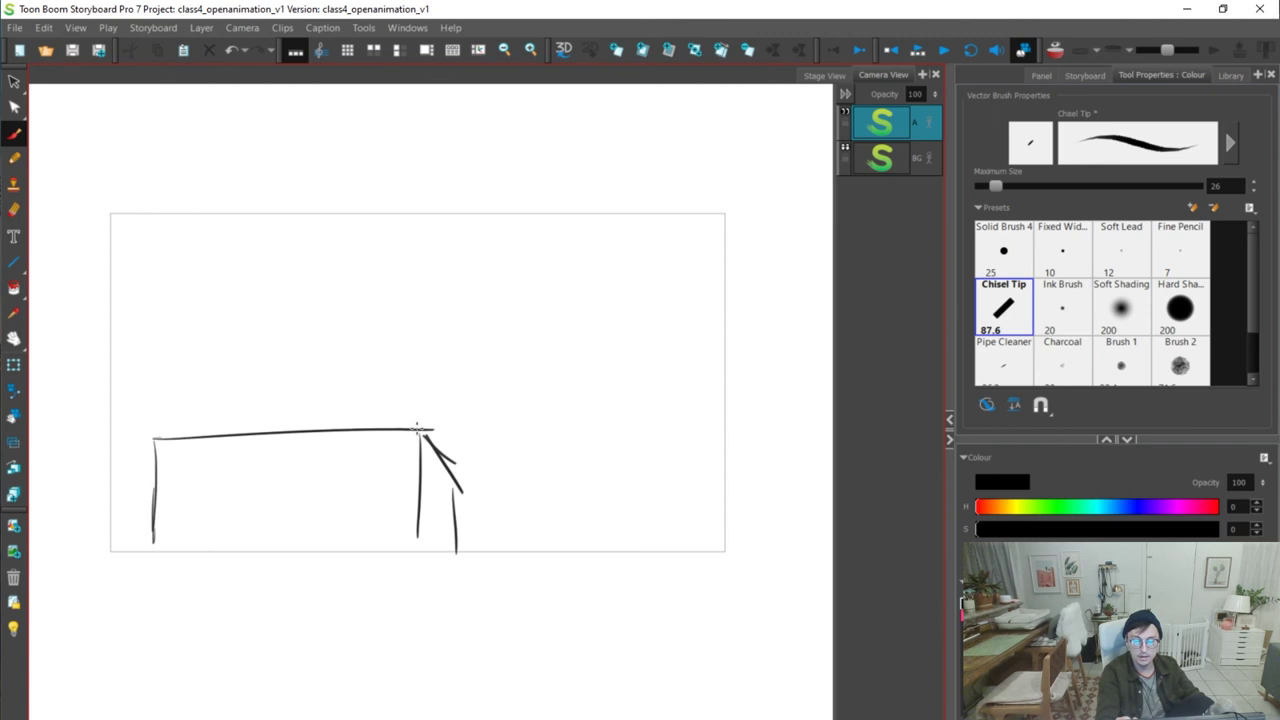
drag(425, 432, 475, 488)
mouse_move(272, 442)
mouse_down()
mouse_move(336, 376)
mouse_move(318, 450)
mouse_up()
key(ctrl+z)
mouse_move(279, 406)
mouse_down()
mouse_move(349, 400)
mouse_move(306, 486)
mouse_move(340, 462)
mouse_up()
key(ctrl+z)
key(ctrl+z)
key(ctrl+z)
key(ctrl+z)
Brush the character's arm reaching onto the box and the torso below the round head
mouse_move(383, 375)
mouse_down()
mouse_move(367, 403)
mouse_move(388, 426)
mouse_up()
drag(392, 360, 440, 405)
drag(400, 378, 437, 421)
mouse_move(487, 245)
mouse_down()
mouse_move(525, 397)
mouse_move(500, 246)
mouse_move(548, 254)
mouse_move(514, 243)
mouse_up()
key(ctrl+z)
key(ctrl+z)
mouse_move(485, 330)
mouse_down()
mouse_move(462, 422)
mouse_move(440, 422)
mouse_up()
mouse_move(532, 326)
mouse_down()
mouse_move(521, 460)
mouse_move(587, 437)
mouse_move(592, 376)
mouse_move(557, 361)
mouse_move(608, 354)
mouse_move(585, 343)
mouse_move(564, 372)
mouse_move(581, 380)
mouse_move(592, 366)
mouse_up()
key(ctrl+z)
key(ctrl+z)
Add the character's facial features and lower body, and brush drooping contour lines along the box top beneath the hand
mouse_move(529, 249)
mouse_down()
mouse_move(484, 252)
mouse_move(489, 267)
mouse_move(526, 280)
mouse_up()
click(490, 268)
drag(477, 300, 527, 304)
mouse_move(518, 374)
mouse_down()
mouse_move(503, 486)
mouse_move(533, 517)
mouse_up()
key(ctrl+z)
drag(468, 460, 518, 468)
drag(525, 495, 566, 537)
mouse_move(356, 425)
mouse_down()
mouse_move(326, 417)
mouse_move(280, 459)
mouse_move(370, 449)
mouse_up()
mouse_move(246, 475)
mouse_down()
mouse_move(172, 449)
mouse_move(435, 472)
mouse_up()
mouse_move(414, 472)
mouse_down()
mouse_move(445, 508)
mouse_move(428, 520)
mouse_up()
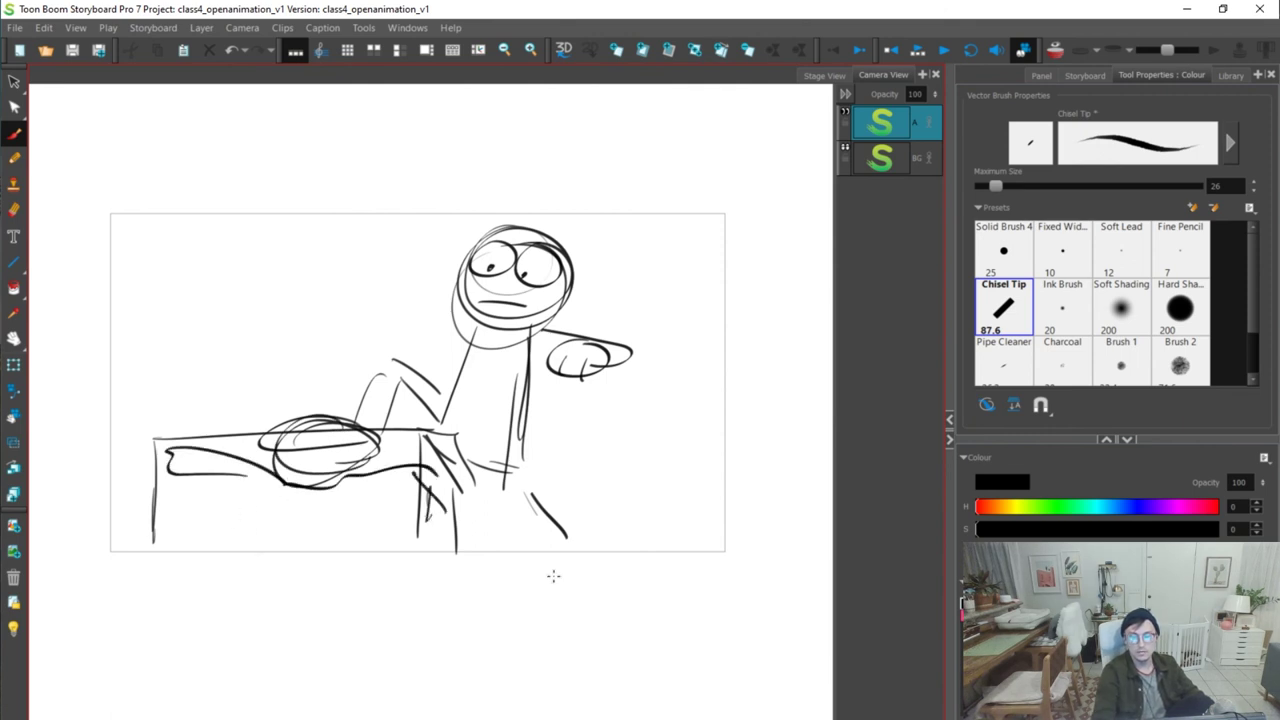
Step through the character shots and compare the original sequence with the single box sketch
key(f)
key(g)
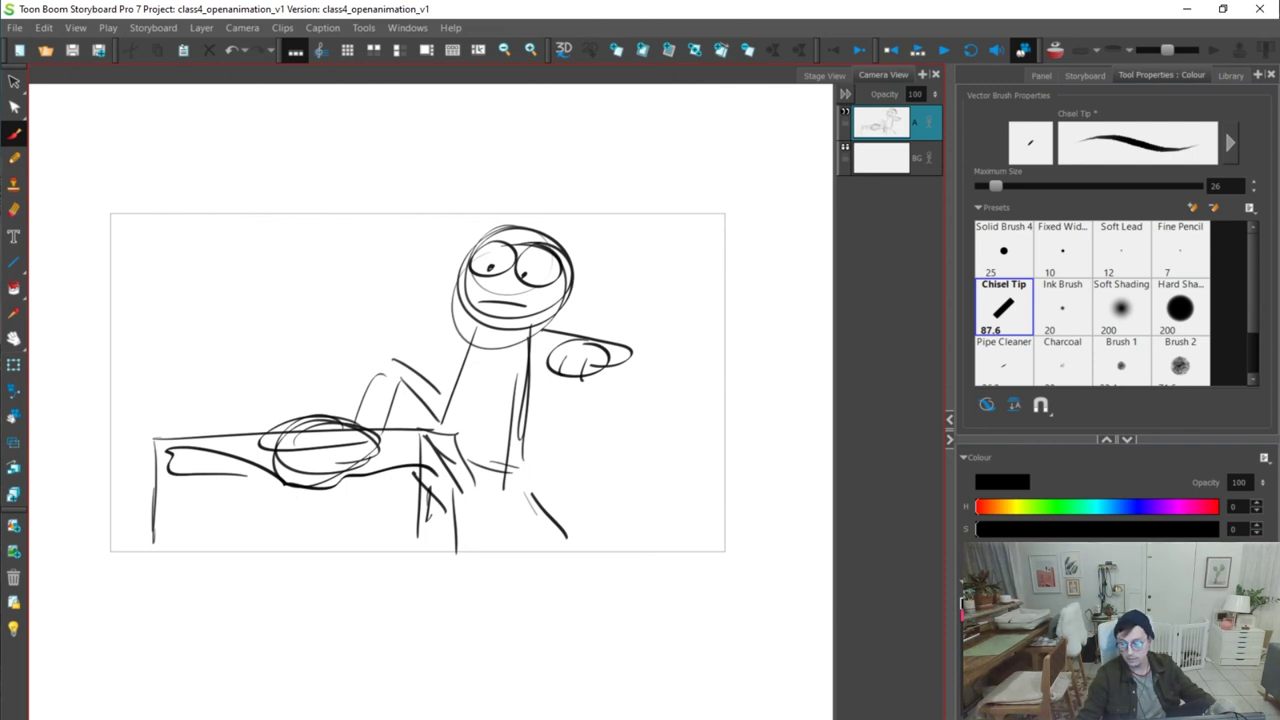
key(l)
key(l)
key(l)
key(l)
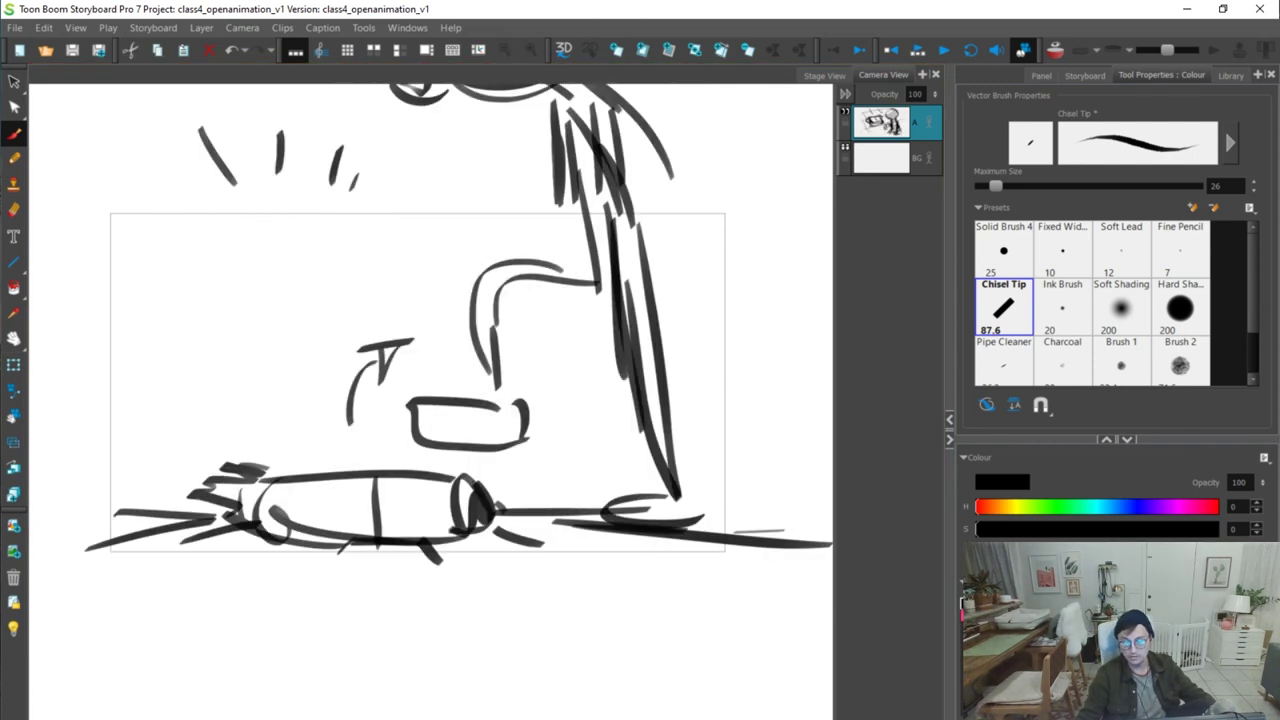
key(l)
key(l)
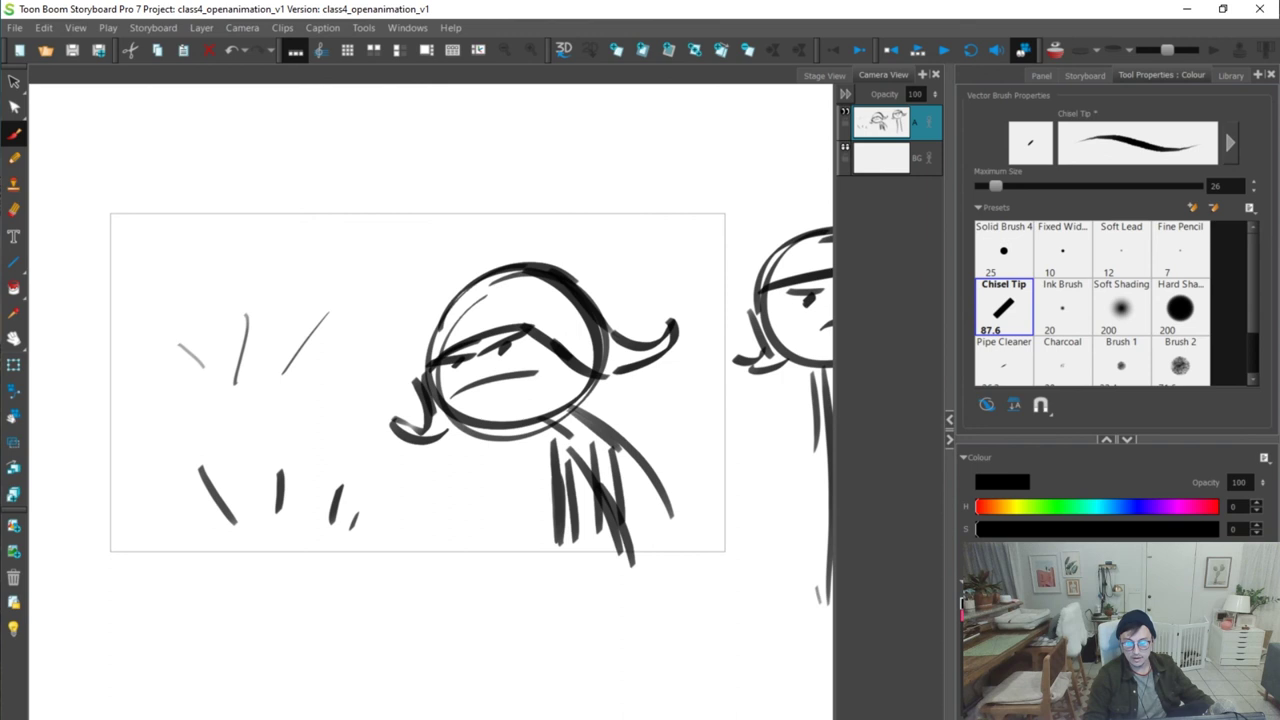
key(l)
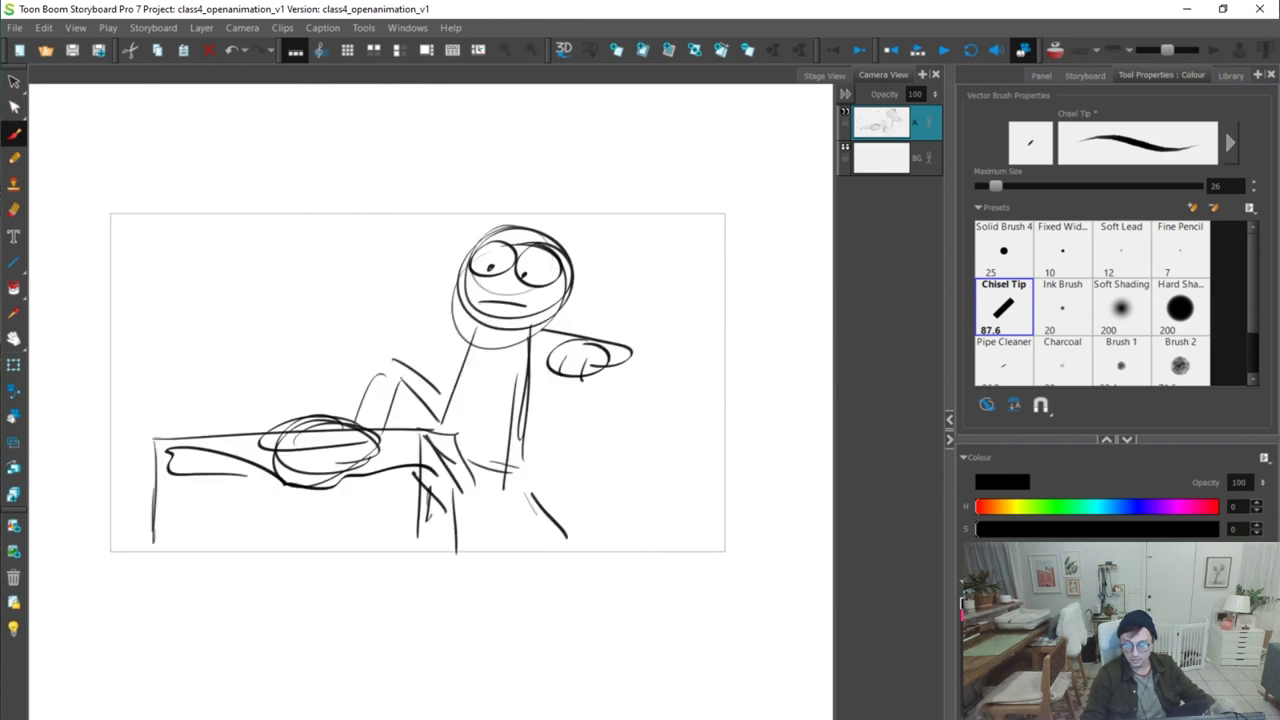
key(l)
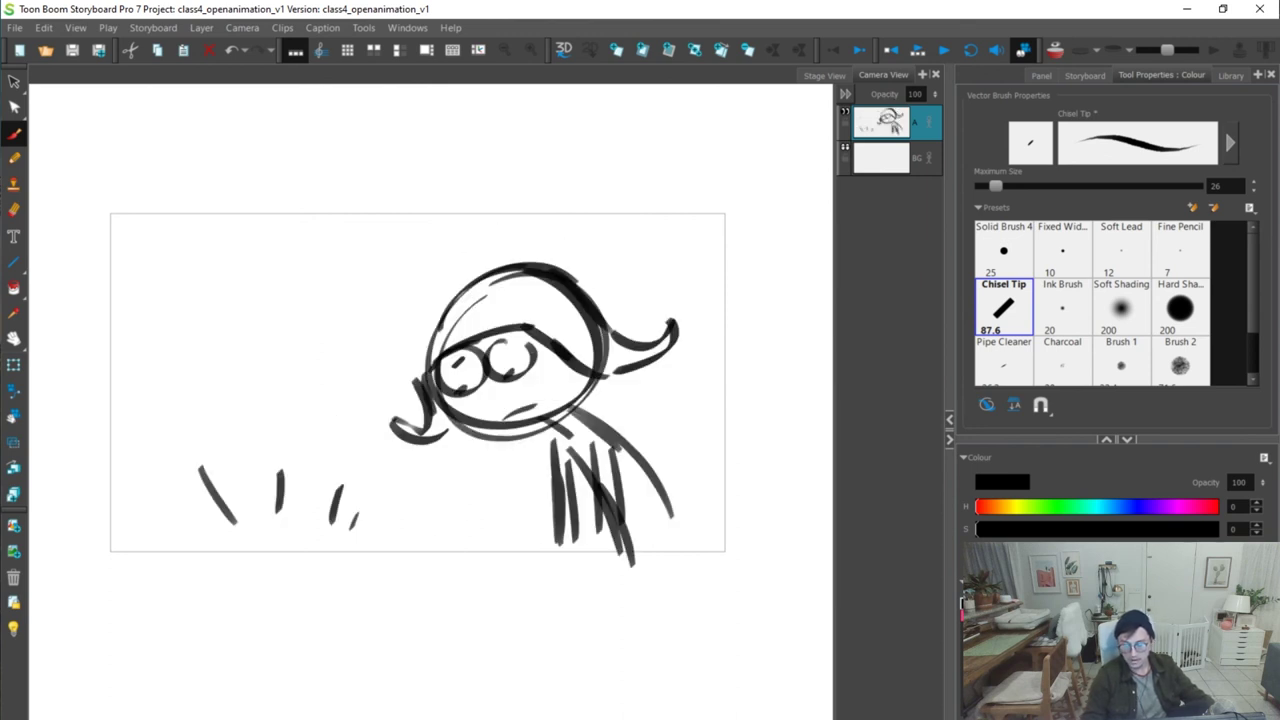
key(l)
Review the panels of the character reaching down to the object on the ground, and return to the box sketch
key(g)
key(g)
key(f)
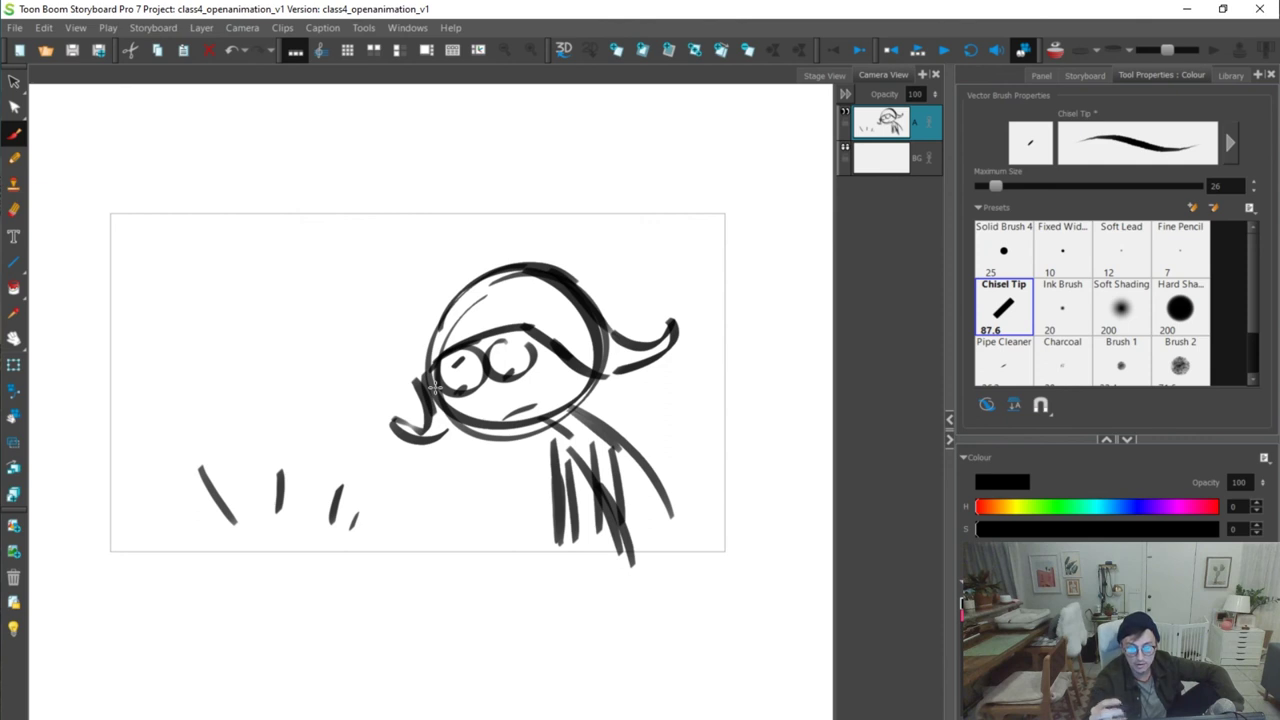
key(g)
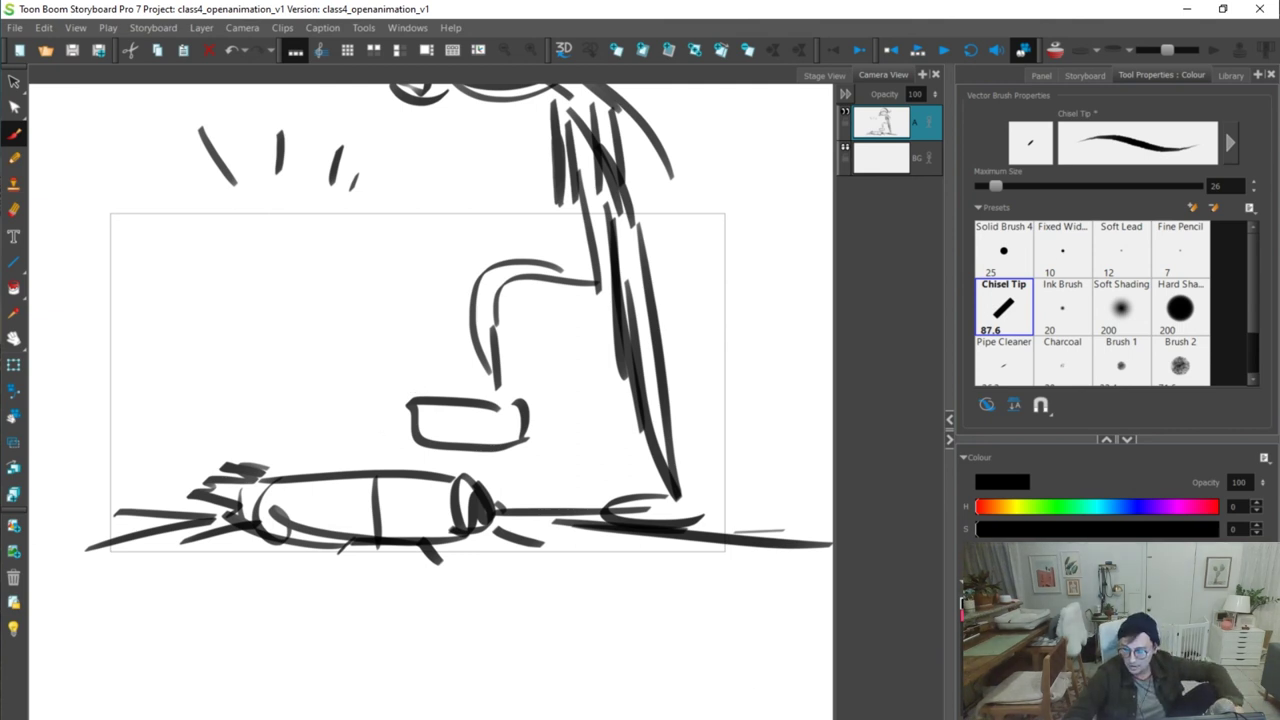
key(f)
key(f)
key(g)
key(f)
key(f)
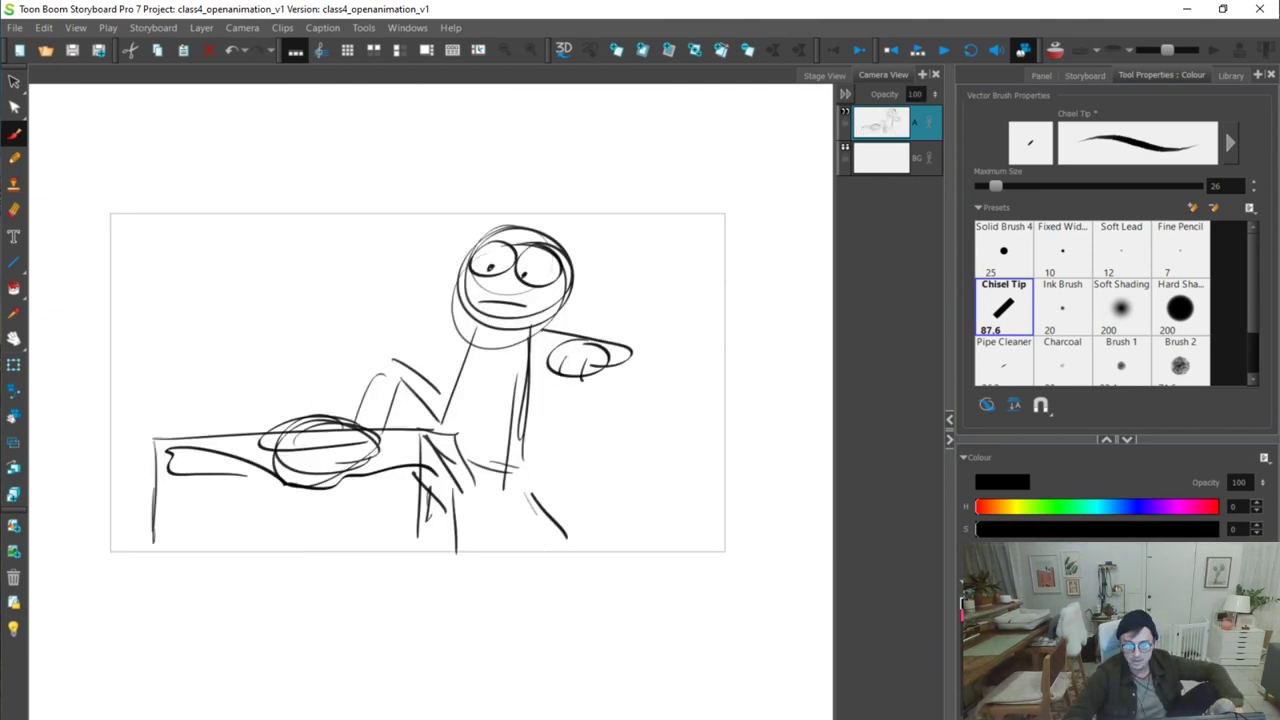
Brush thin horizontal and slanted background lines behind the character on both sides
drag(330, 211, 422, 343)
drag(243, 251, 470, 257)
drag(275, 318, 400, 326)
drag(565, 192, 561, 250)
drag(682, 209, 628, 292)
drag(690, 286, 668, 328)
drag(608, 325, 746, 322)
drag(576, 313, 730, 310)
drag(598, 372, 746, 366)
Letter FREE across the box's front, and add a jagged flap on its left side and darker lines on its right edge
mouse_move(162, 440)
mouse_down()
mouse_move(143, 483)
mouse_move(172, 476)
mouse_up()
drag(240, 498, 232, 530)
mouse_move(232, 500)
mouse_down()
mouse_move(236, 530)
mouse_move(290, 504)
mouse_move(220, 548)
mouse_move(260, 494)
mouse_up()
key(ctrl+z)
key(ctrl+z)
key(ctrl+z)
drag(212, 512, 270, 508)
mouse_move(258, 505)
mouse_down()
mouse_move(290, 536)
mouse_move(288, 498)
mouse_move(262, 522)
mouse_up()
mouse_move(264, 520)
mouse_down()
mouse_move(302, 545)
mouse_move(346, 546)
mouse_up()
mouse_move(302, 522)
mouse_down()
mouse_move(340, 520)
mouse_move(344, 500)
mouse_up()
mouse_move(340, 500)
mouse_down()
mouse_move(384, 546)
mouse_move(372, 520)
mouse_up()
drag(340, 500, 384, 498)
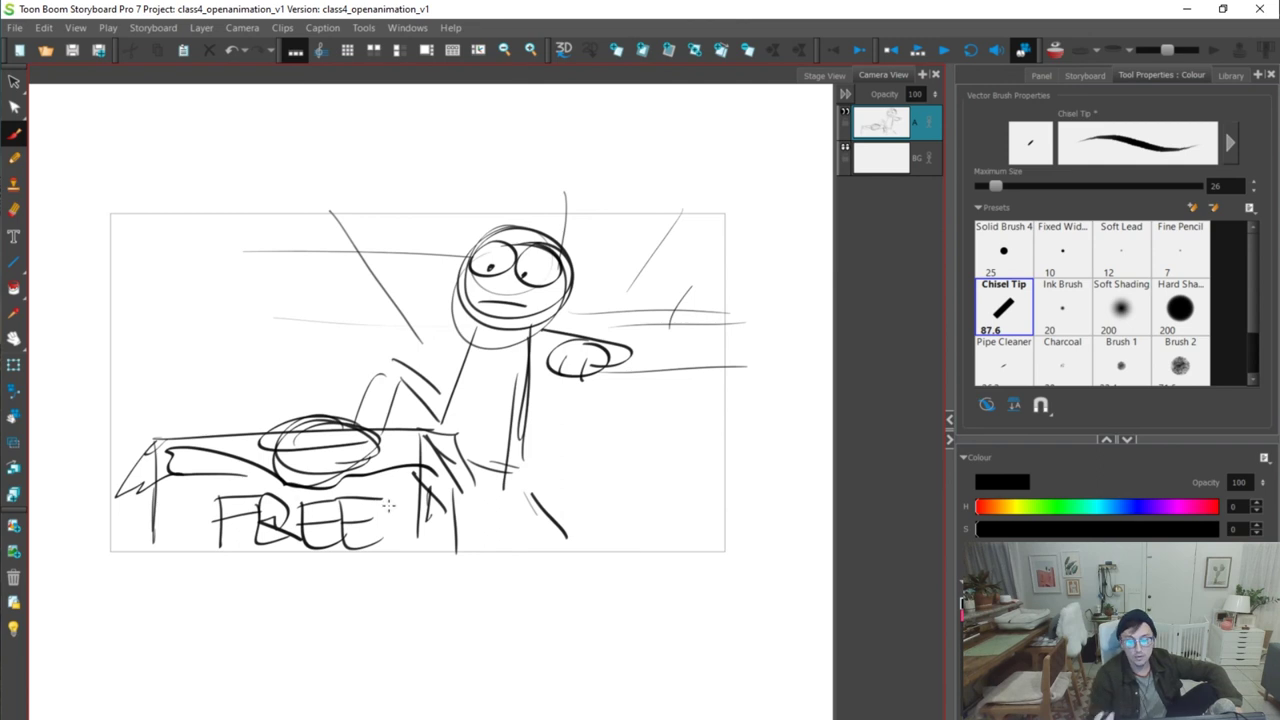
mouse_move(419, 426)
mouse_down()
mouse_move(420, 544)
mouse_move(498, 462)
mouse_move(470, 450)
mouse_move(474, 524)
mouse_move(446, 504)
mouse_up()
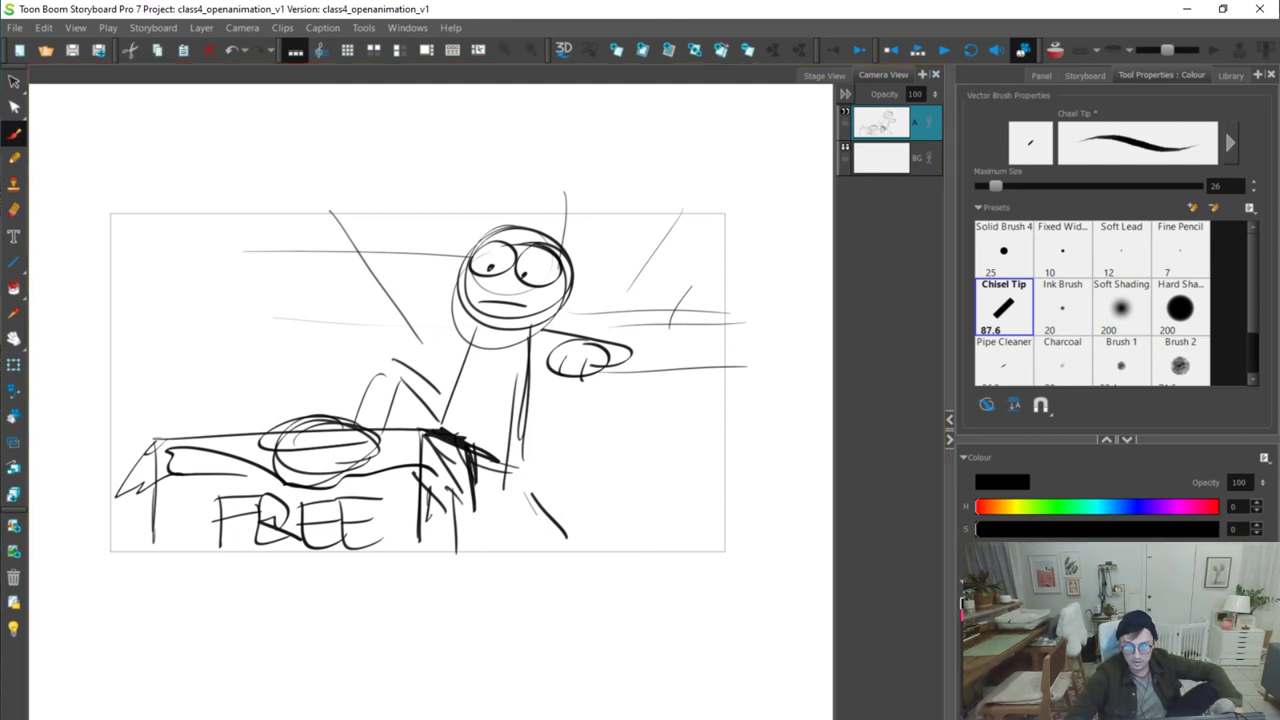
Leaf through the surrounding panels, including the over-the-shoulder view of the character reaching for the crate
key(f)
key(f)
key(f)
key(g)
key(g)
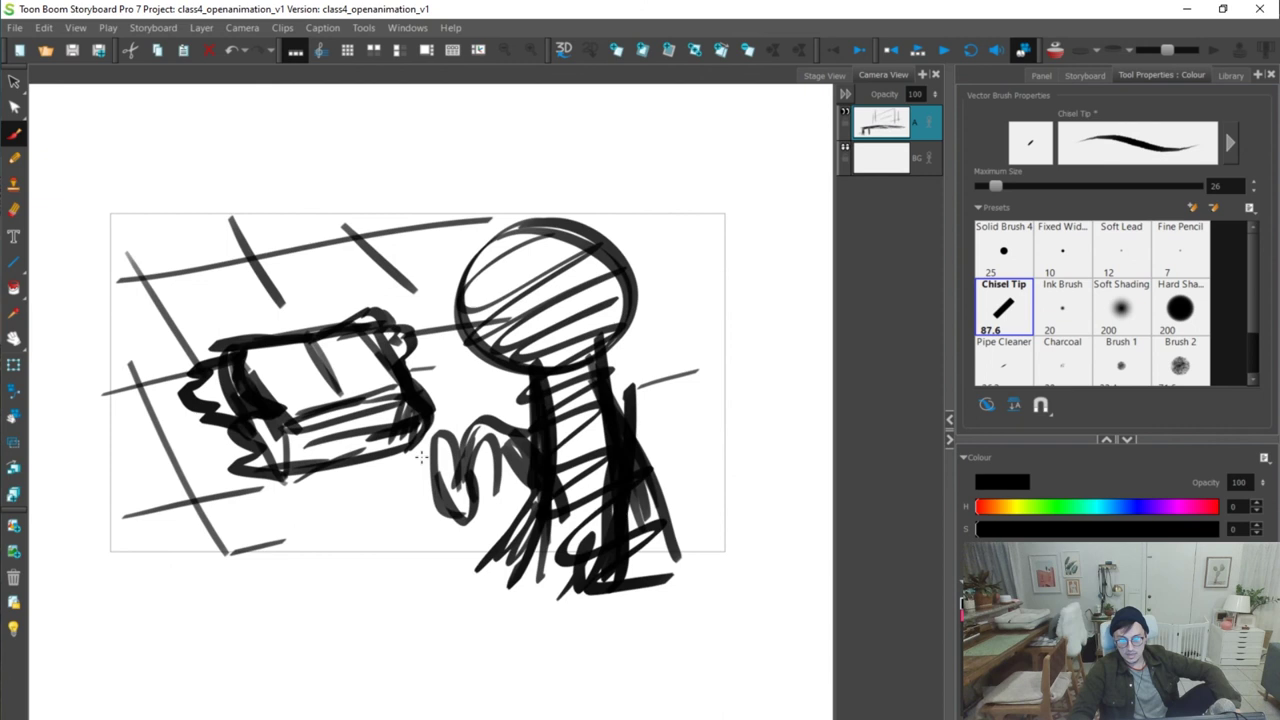
key(k)
key(k)
key(k)
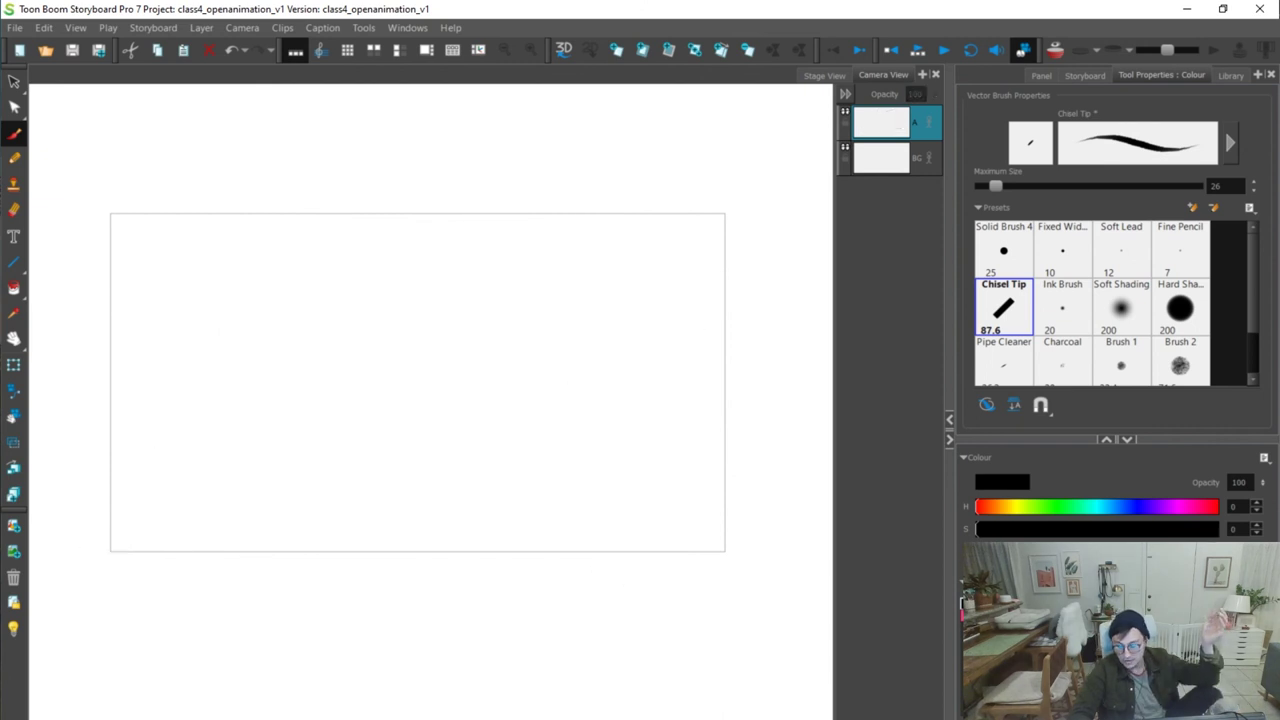
Go past the shot consolidation title to the FIND CHEATS! title panel, and on to the sketch of a face peeking out
key(k)
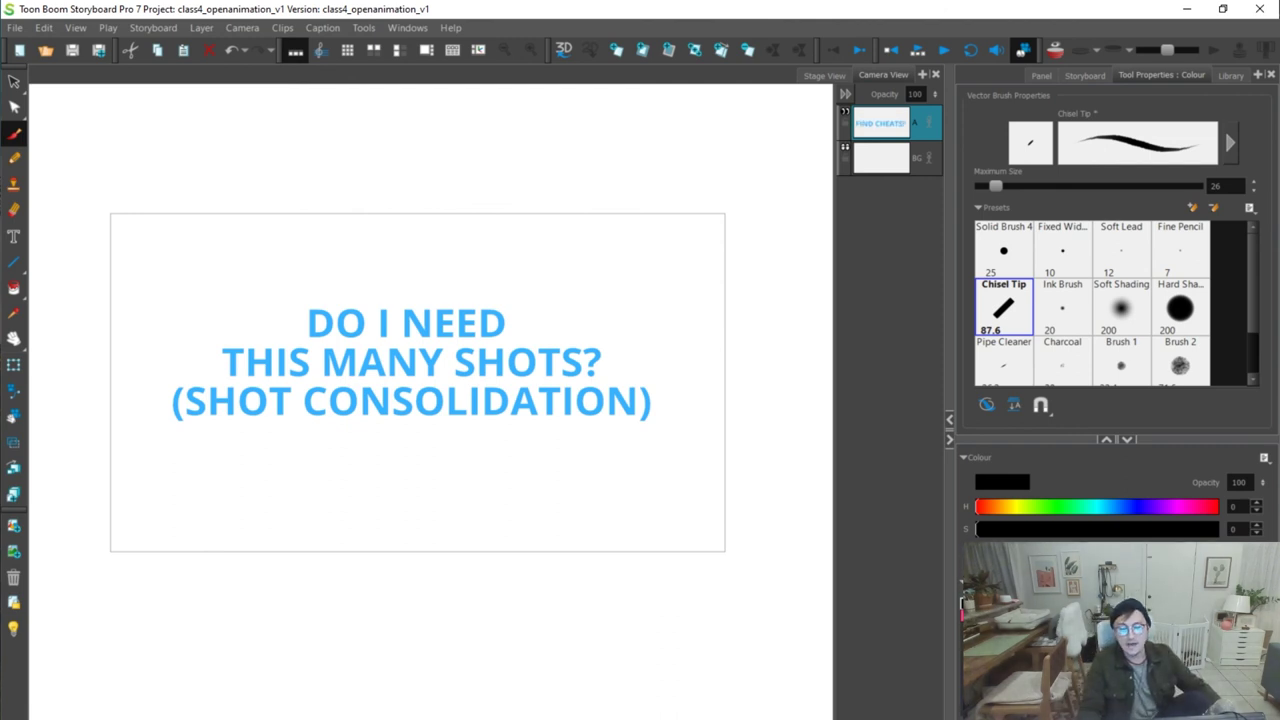
key(g)
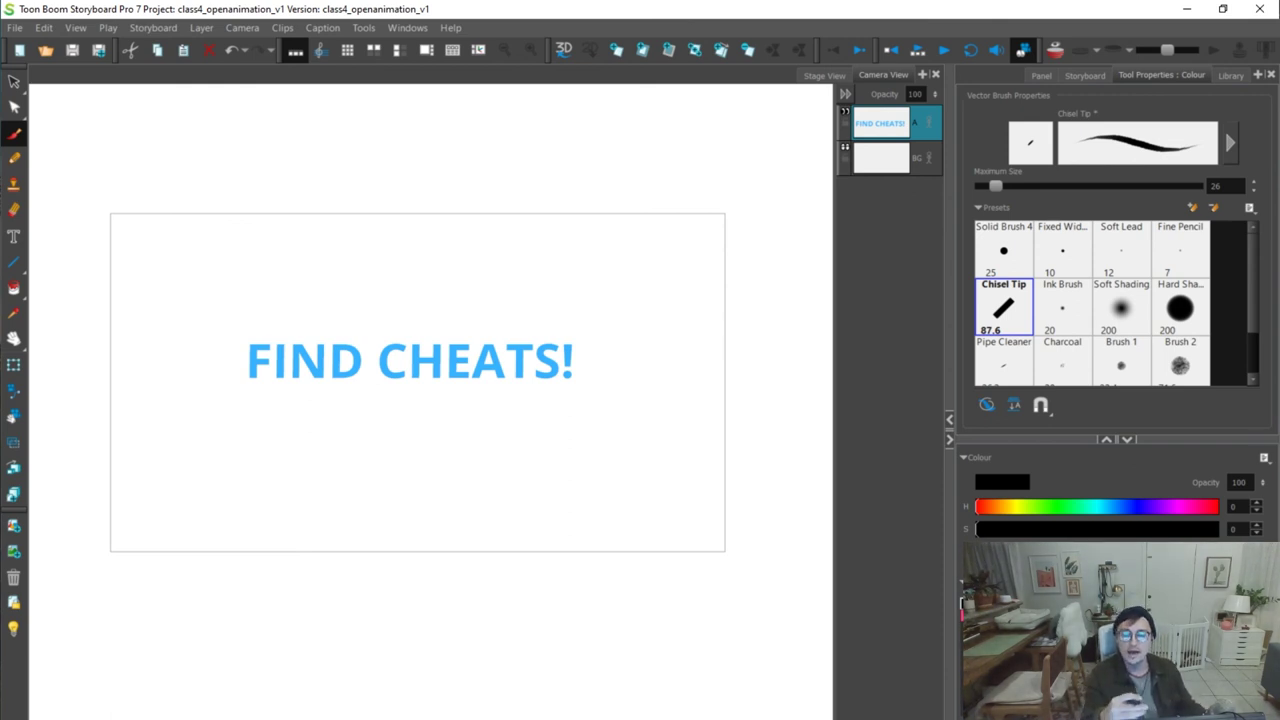
key(Right)
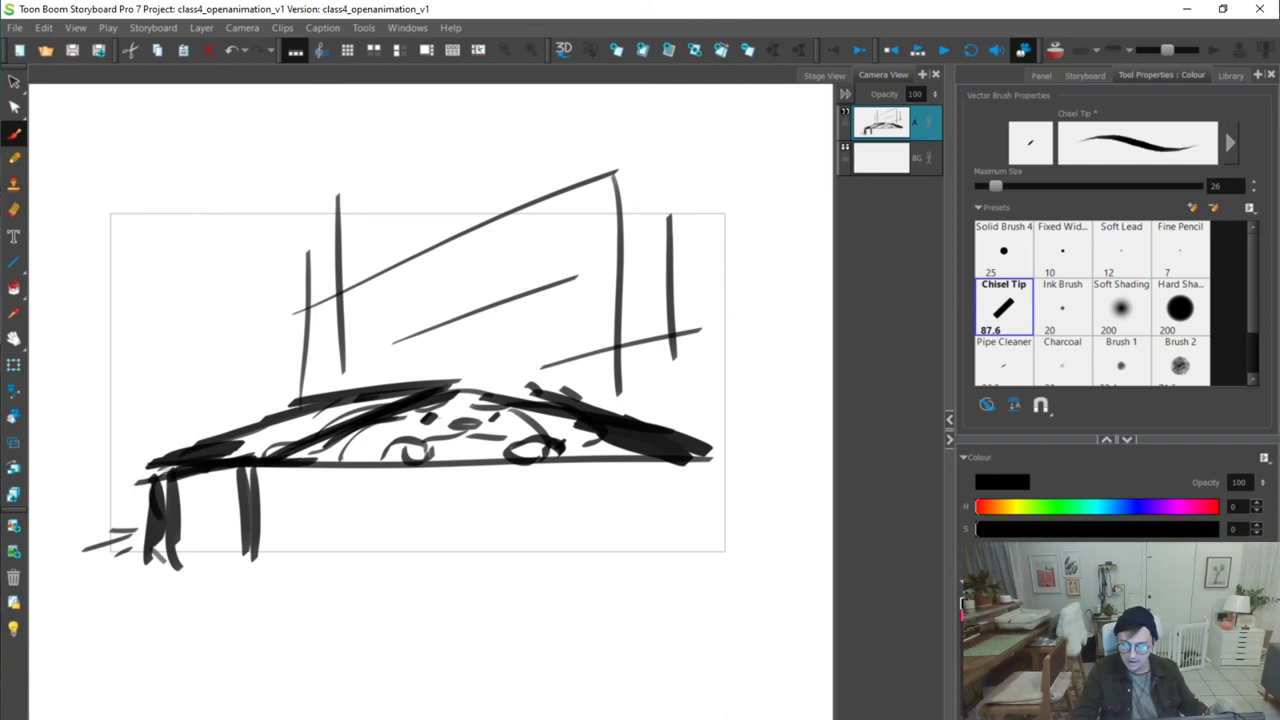
Review the recap panels on what the scene says, planning out the scene, the floorplan, and the rule of thirds
key(f)
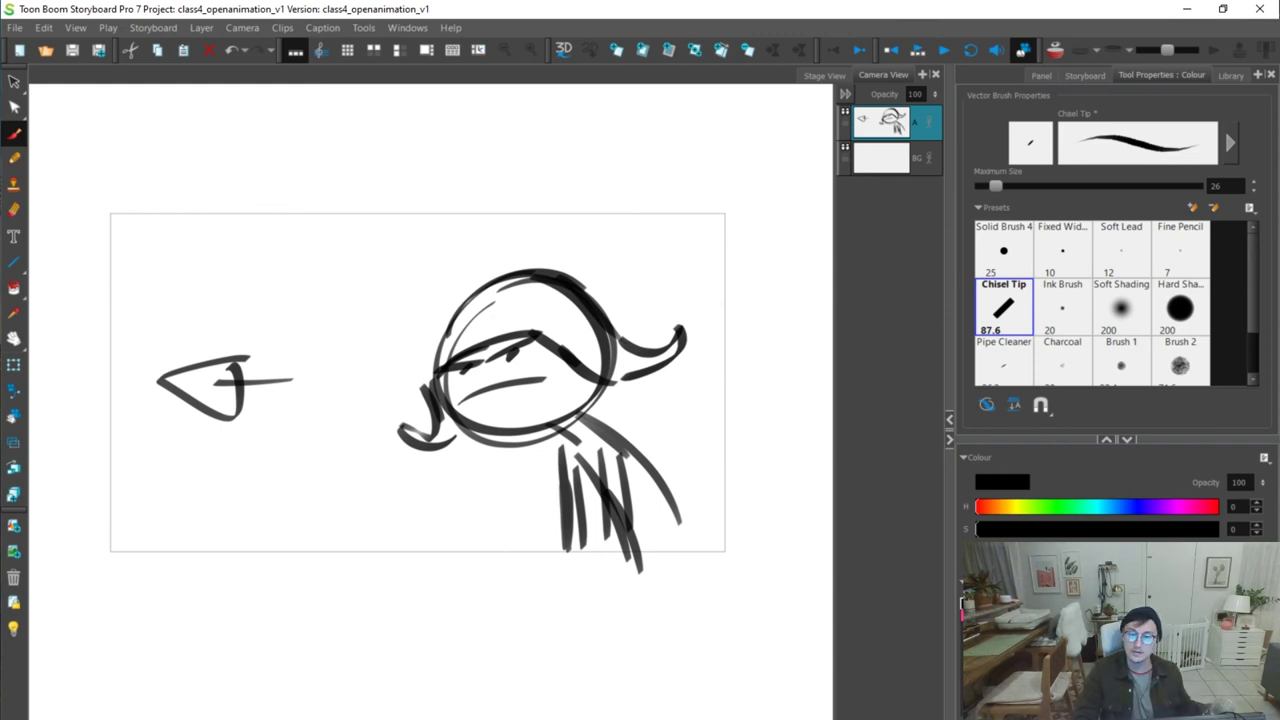
key(g)
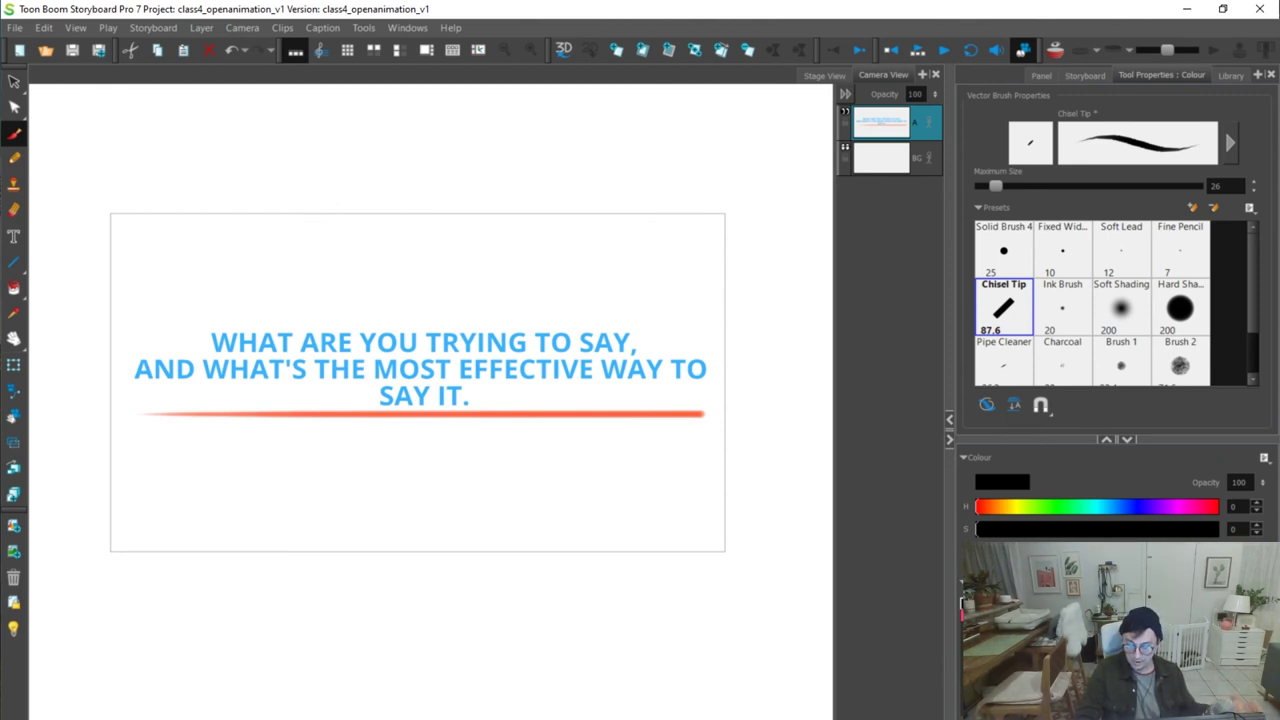
key(Right)
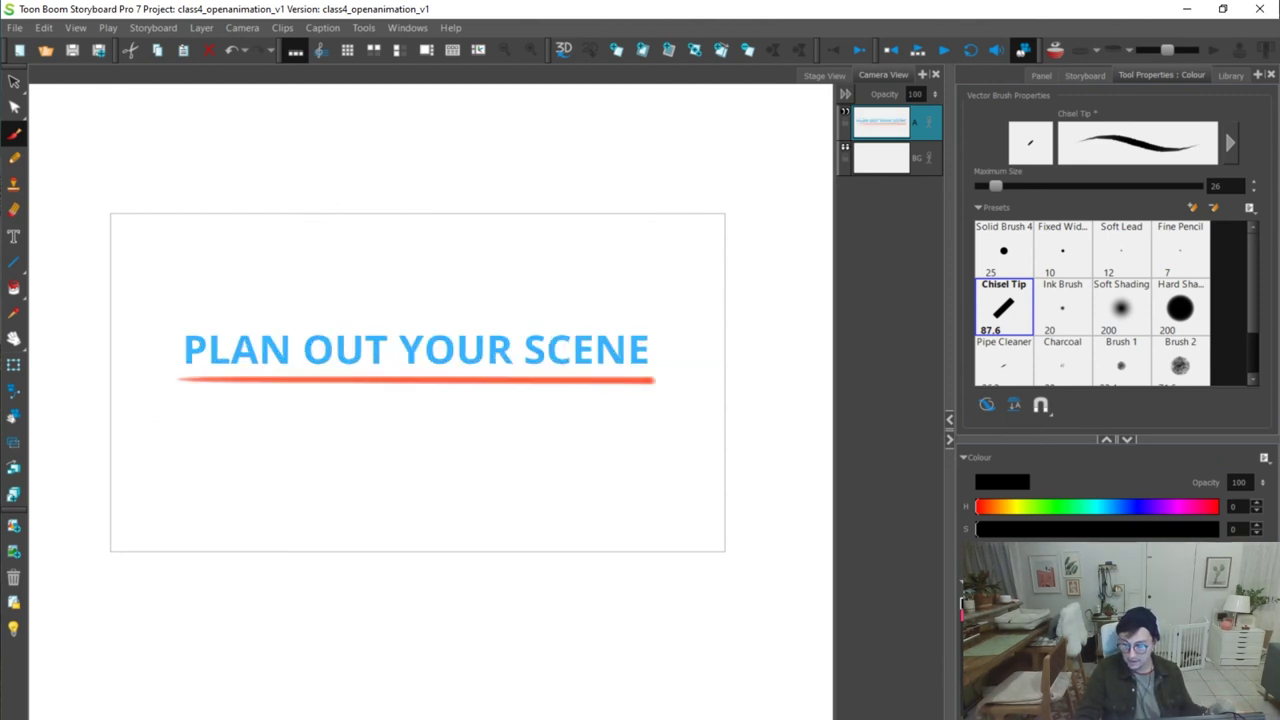
key(Right)
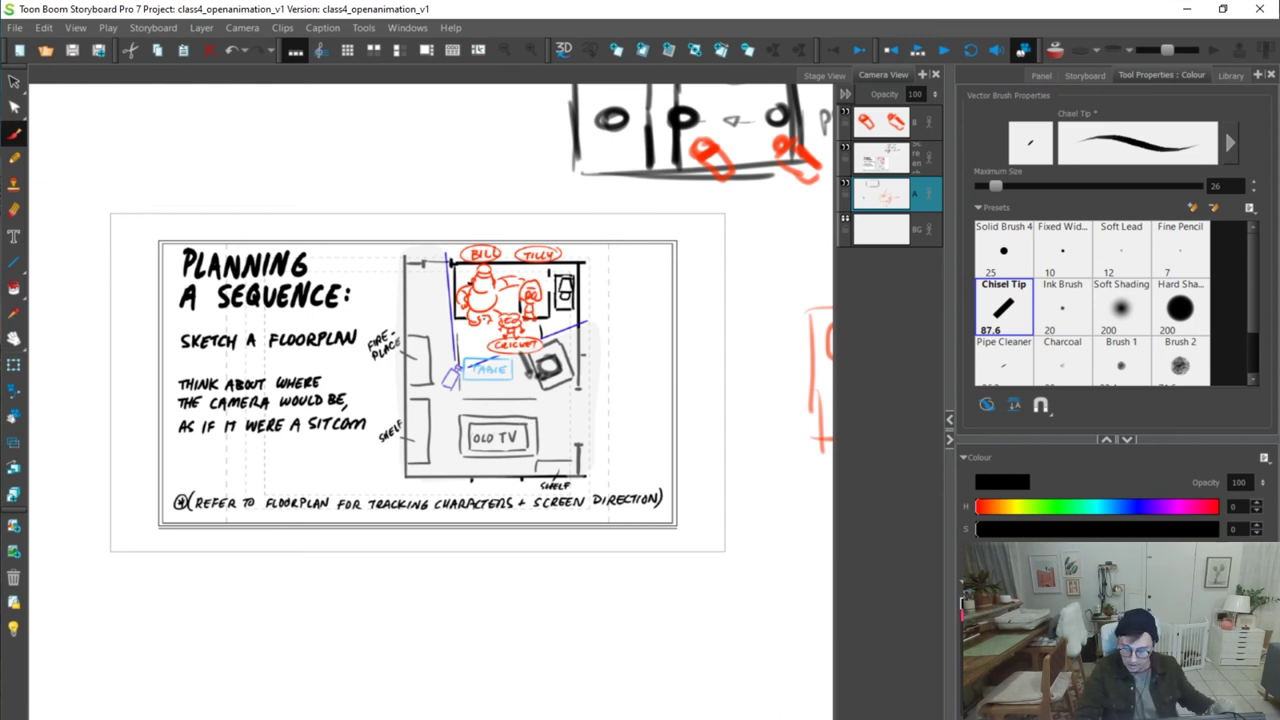
key(g)
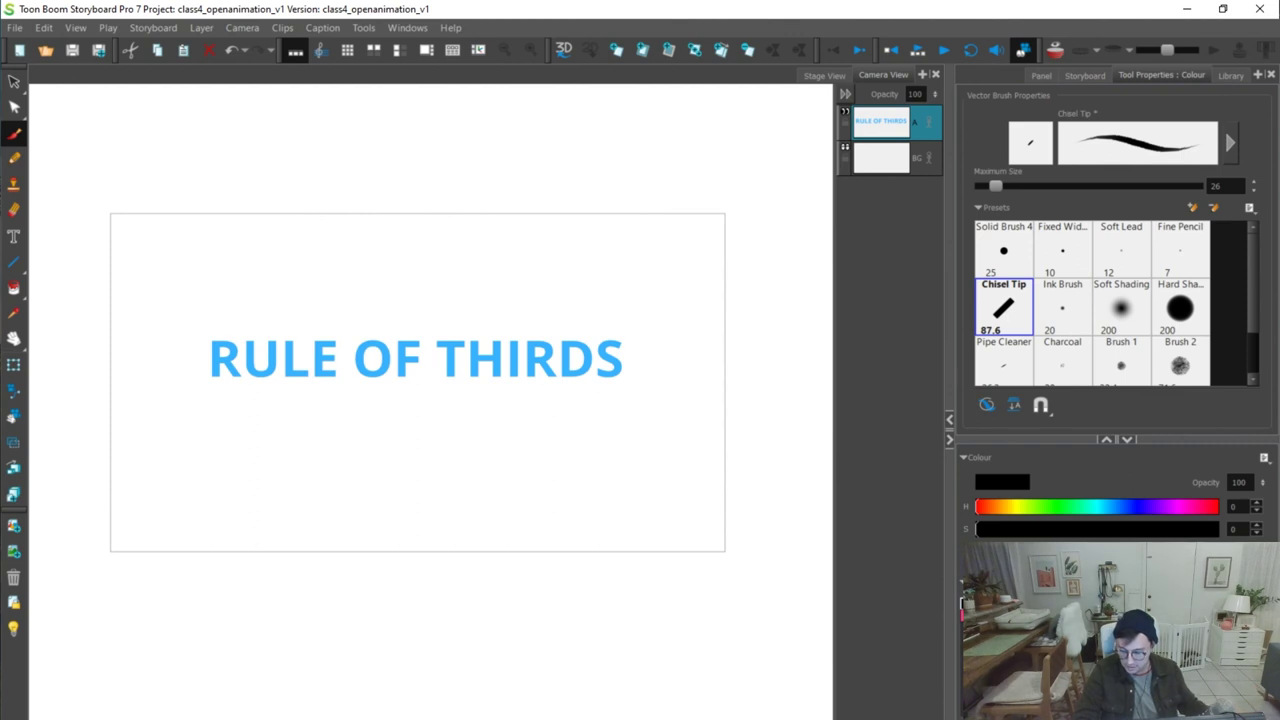
key(g)
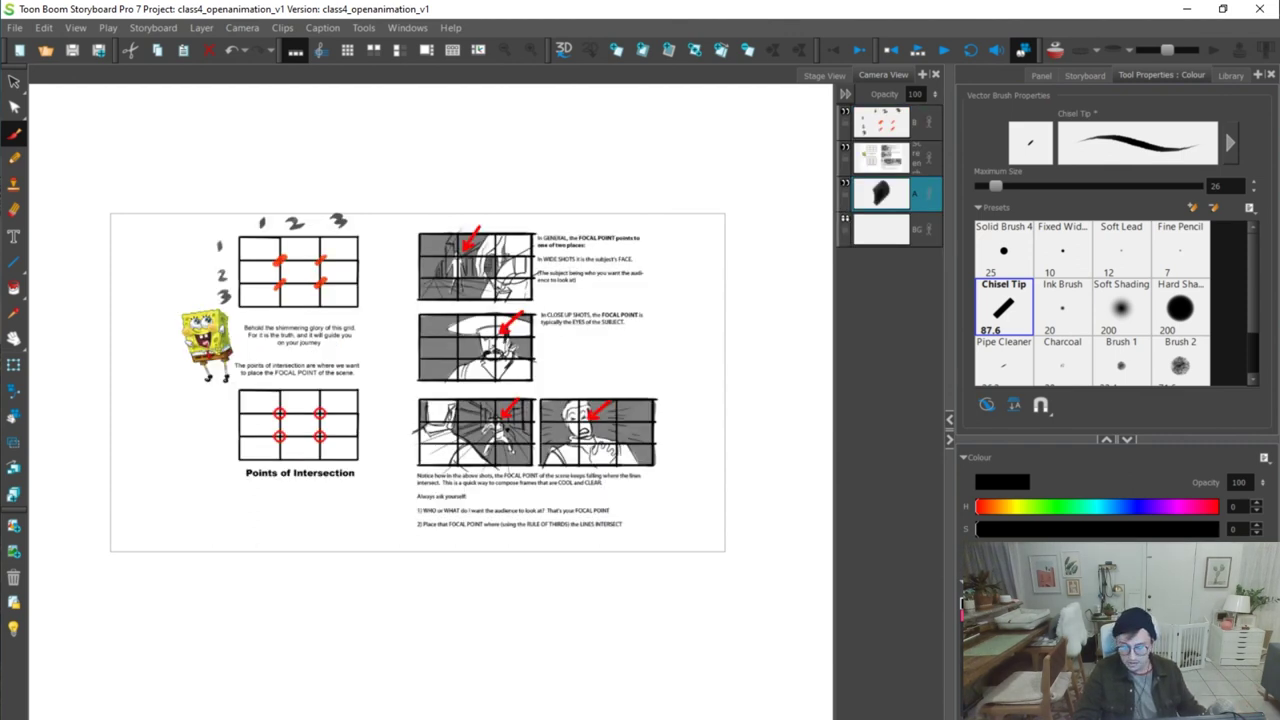
Review the panels on perspective grids, lowering the perspective, and creating depth with foreground, midground and background
key(g)
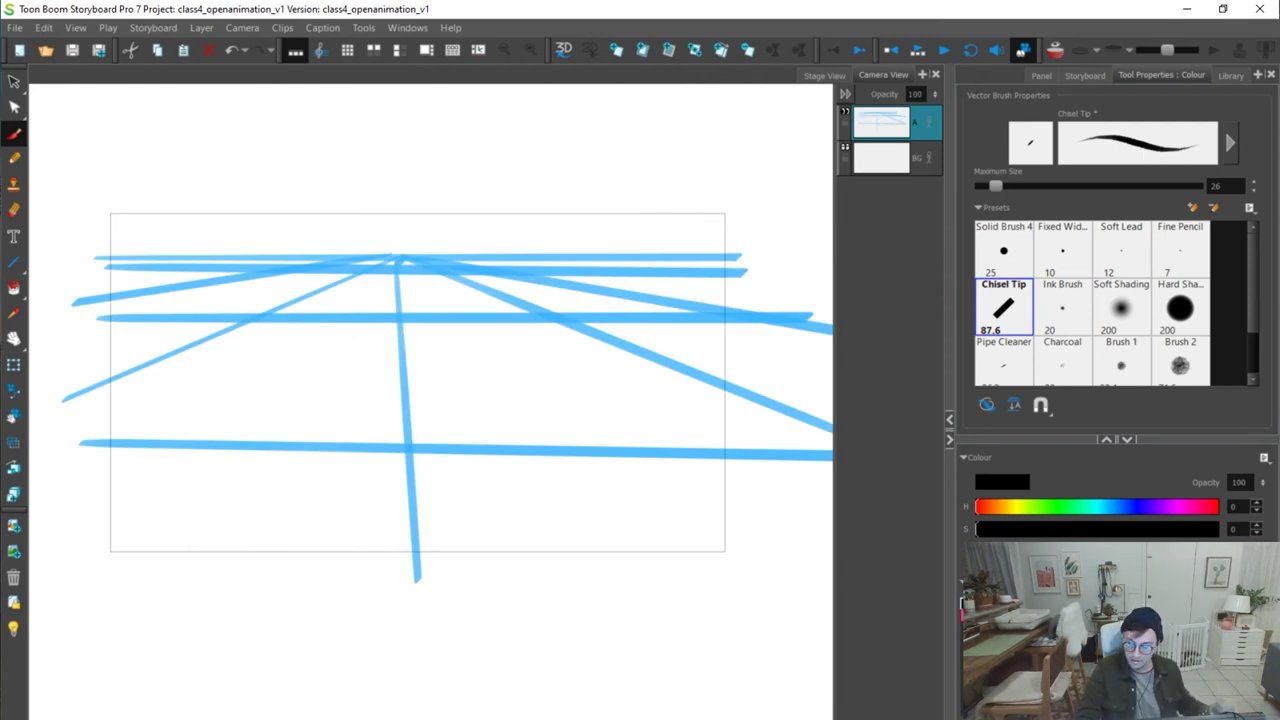
key(g)
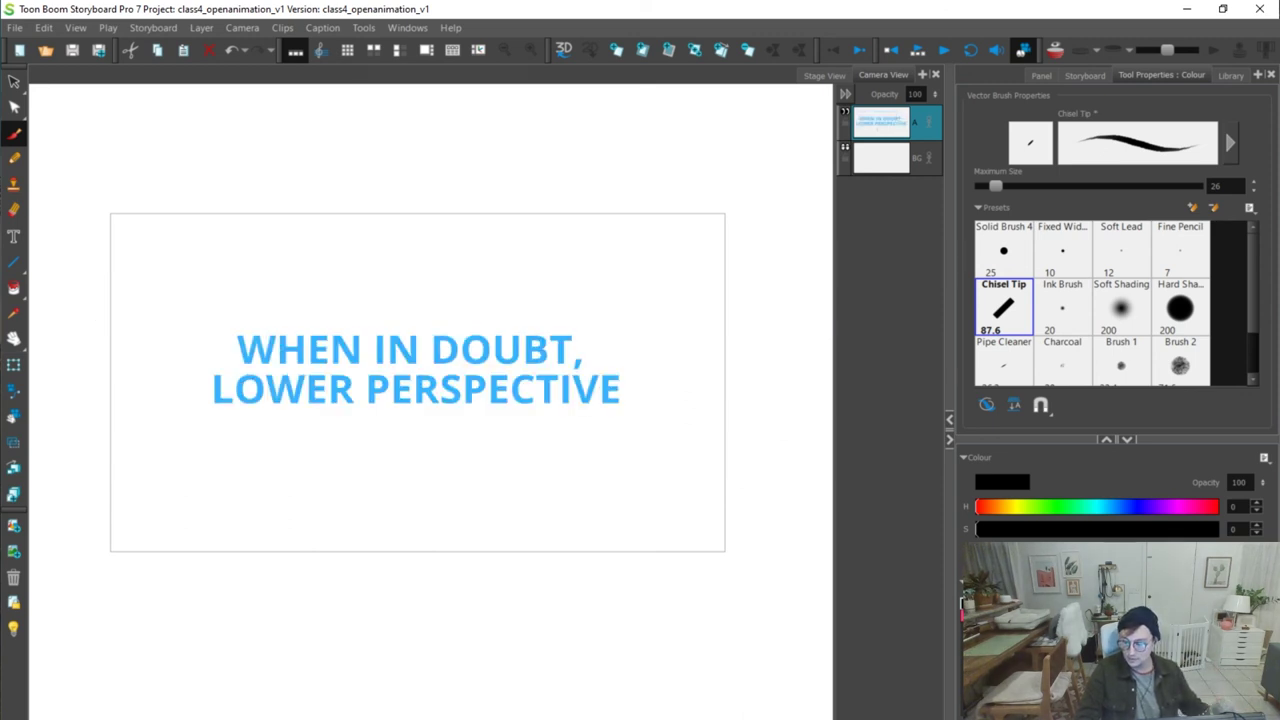
key(g)
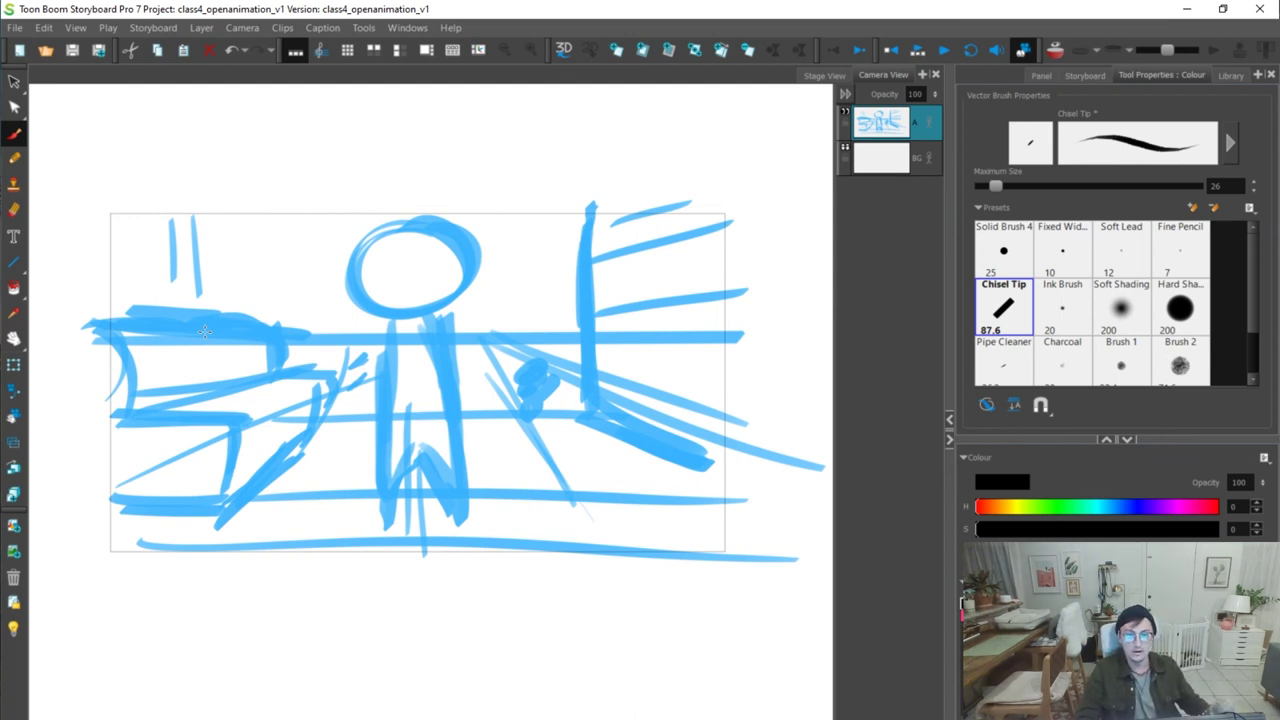
key(g)
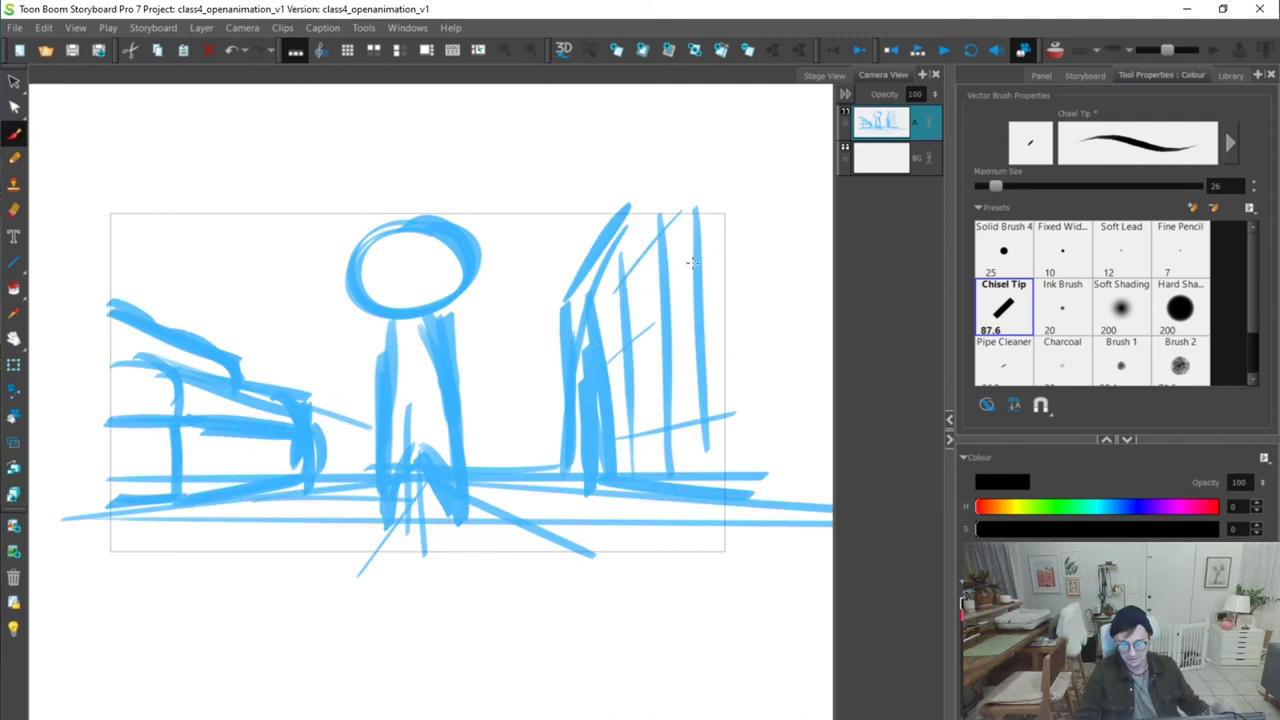
key(g)
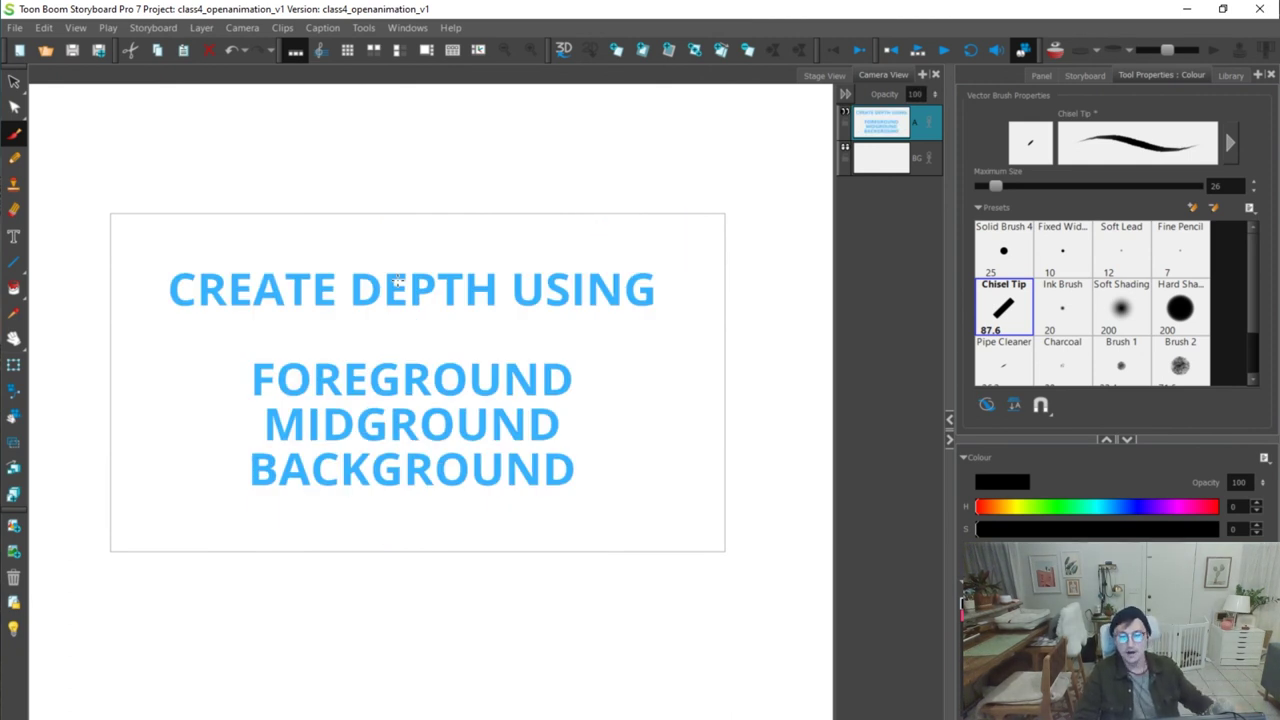
key(g)
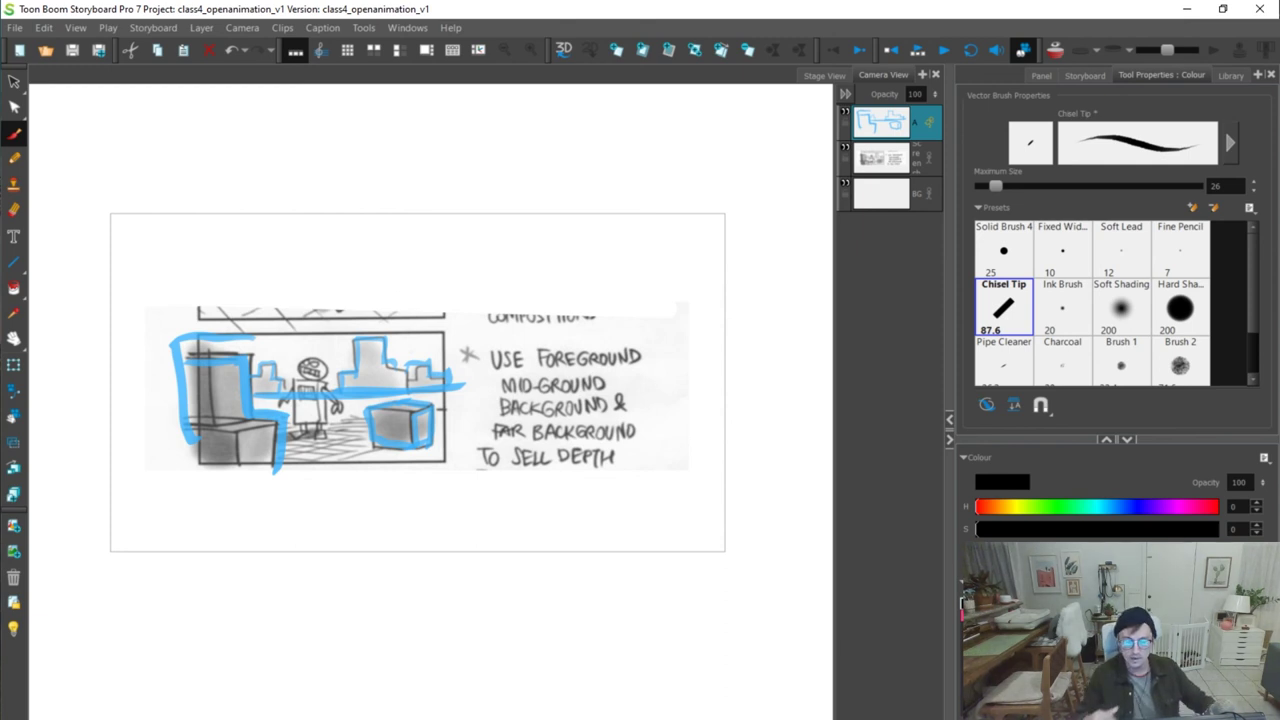
Go past the shot consolidation title to the FIND CHEATS! title and its neighbouring panel
key(g)
key(g)
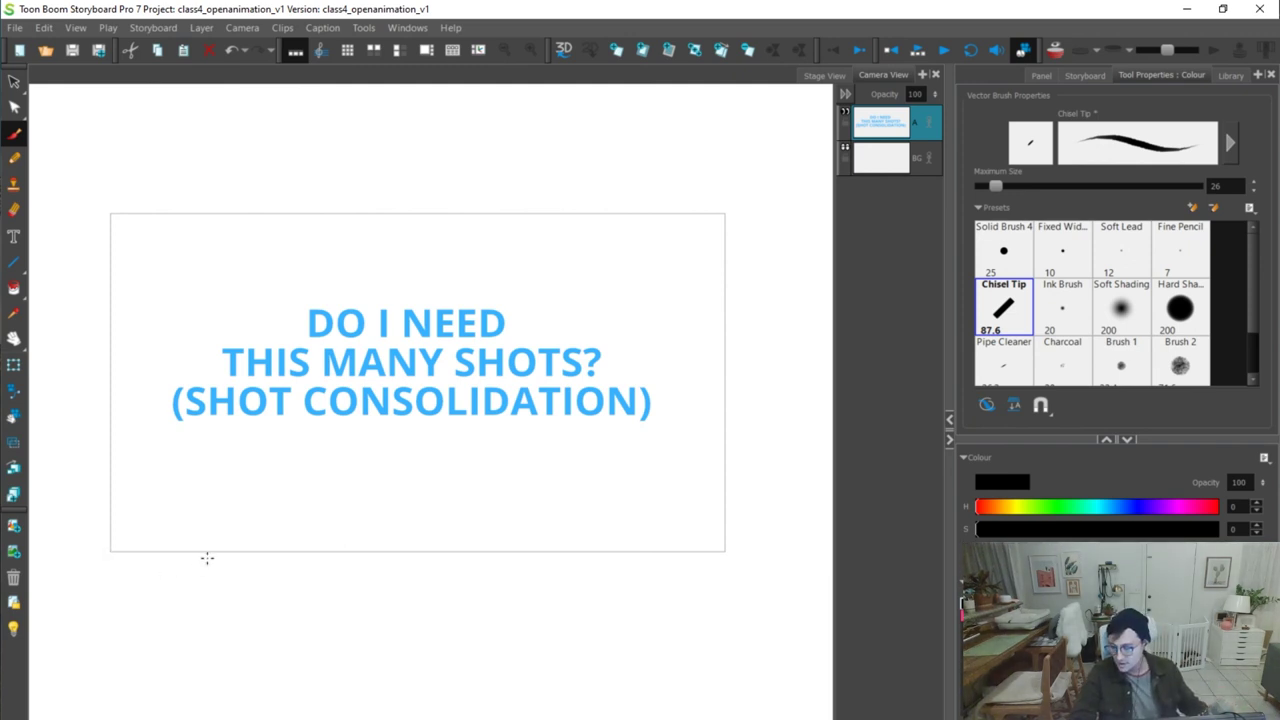
key(g)
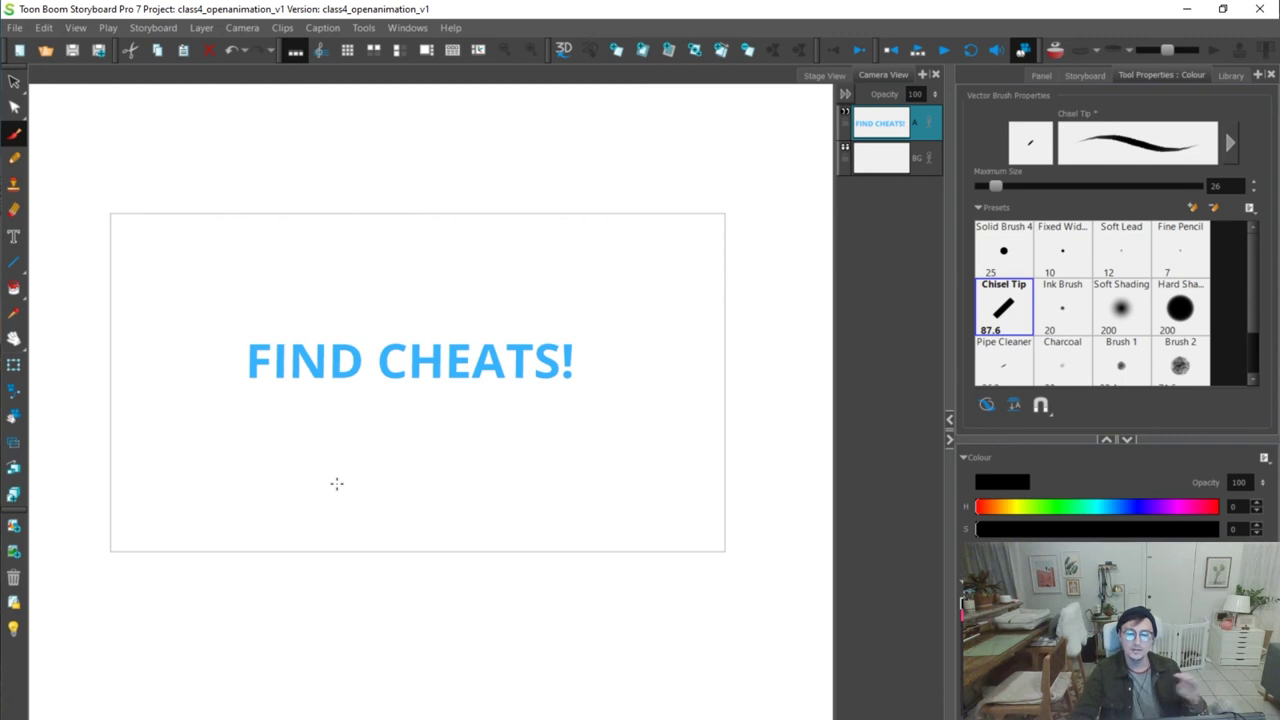
key(f)
Rough in a tall standing figure with long, nearly vertical body strokes, undoing one misplaced stroke
click(600, 437)
drag(604, 404, 606, 457)
mouse_move(609, 440)
mouse_down()
mouse_move(609, 456)
mouse_move(611, 445)
mouse_up()
mouse_move(295, 232)
mouse_down()
mouse_move(326, 286)
mouse_move(297, 229)
mouse_up()
mouse_move(288, 298)
mouse_down()
mouse_move(283, 337)
mouse_move(278, 505)
mouse_up()
mouse_move(280, 498)
mouse_down()
mouse_move(306, 457)
mouse_move(332, 500)
mouse_up()
drag(322, 365, 326, 490)
drag(288, 297, 280, 490)
key(ctrl+z)
drag(297, 429, 355, 476)
drag(321, 295, 327, 422)
drag(328, 429, 359, 447)
mouse_move(265, 425)
mouse_down()
mouse_move(233, 513)
mouse_move(281, 451)
mouse_up()
drag(271, 326, 255, 489)
Brush long, nearly horizontal ground lines beneath the tall figure and short upright strokes for a small shape beside it
mouse_move(510, 458)
mouse_down()
mouse_move(703, 459)
mouse_move(711, 448)
mouse_move(262, 492)
mouse_up()
drag(117, 447, 476, 469)
mouse_move(185, 518)
mouse_down()
mouse_move(489, 475)
mouse_move(542, 505)
mouse_up()
mouse_move(590, 470)
mouse_down()
mouse_move(598, 503)
mouse_move(672, 486)
mouse_up()
drag(608, 462, 764, 472)
drag(392, 475, 775, 468)
drag(424, 494, 654, 491)
mouse_move(598, 406)
mouse_down()
mouse_move(610, 426)
mouse_move(600, 460)
mouse_move(614, 468)
mouse_up()
drag(600, 424, 596, 459)
Add a new panel and brush a large round head with two body lines and thin slanted background lines
key(p)
mouse_move(554, 536)
mouse_down()
mouse_move(731, 496)
mouse_move(740, 513)
mouse_up()
key(p)
mouse_move(329, 272)
mouse_down()
mouse_move(414, 280)
mouse_move(210, 380)
mouse_up()
mouse_move(342, 251)
mouse_down()
mouse_move(194, 346)
mouse_move(373, 273)
mouse_up()
drag(281, 468, 271, 572)
drag(344, 456, 366, 566)
drag(153, 252, 230, 300)
drag(265, 205, 342, 283)
mouse_move(478, 220)
mouse_down()
mouse_move(534, 286)
mouse_move(698, 255)
mouse_up()
drag(440, 330, 740, 311)
drag(426, 425, 663, 398)
Draw a tiny round-headed figure at the frame's lower right corner, add eyes and mouths to both characters, and connect them with a diagonal line
mouse_move(665, 505)
mouse_down()
mouse_move(690, 515)
mouse_move(650, 540)
mouse_move(645, 530)
mouse_up()
drag(661, 555, 657, 576)
drag(690, 562, 690, 586)
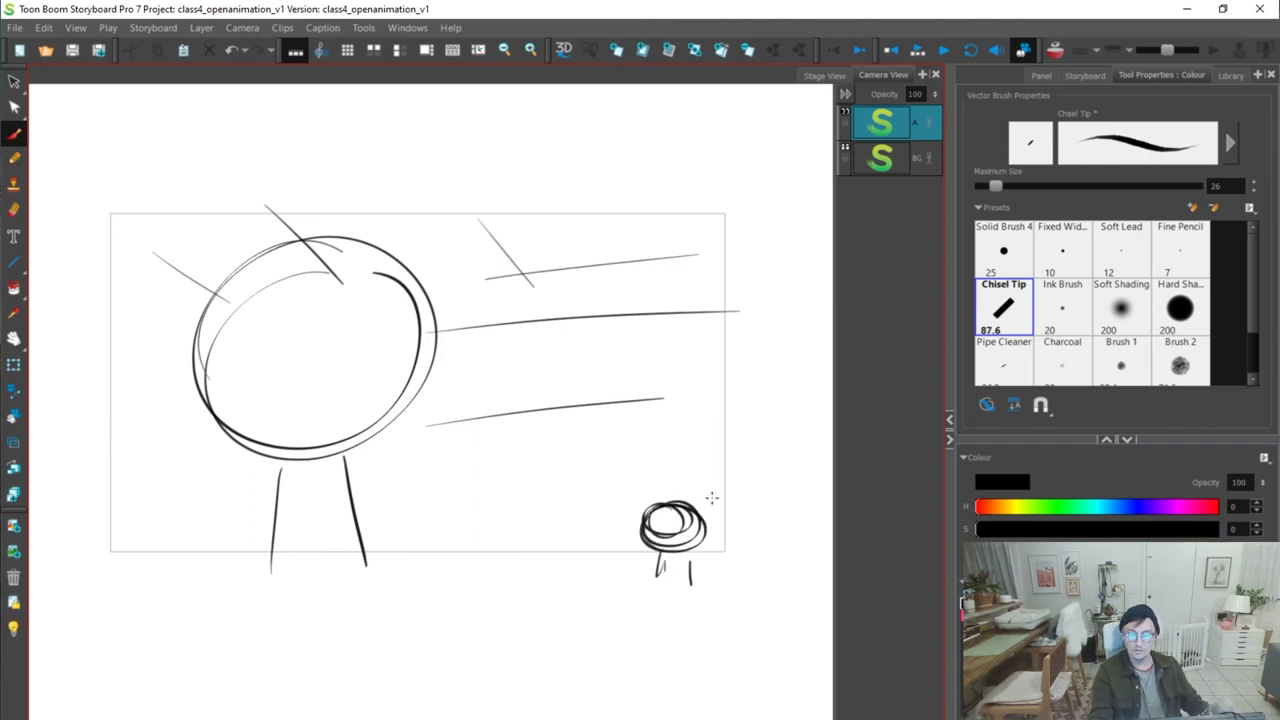
drag(261, 289, 258, 292)
drag(346, 280, 342, 306)
drag(270, 375, 318, 368)
drag(660, 517, 659, 523)
drag(681, 517, 680, 523)
mouse_move(662, 533)
mouse_down()
mouse_move(683, 534)
mouse_move(678, 550)
mouse_up()
drag(342, 242, 620, 445)
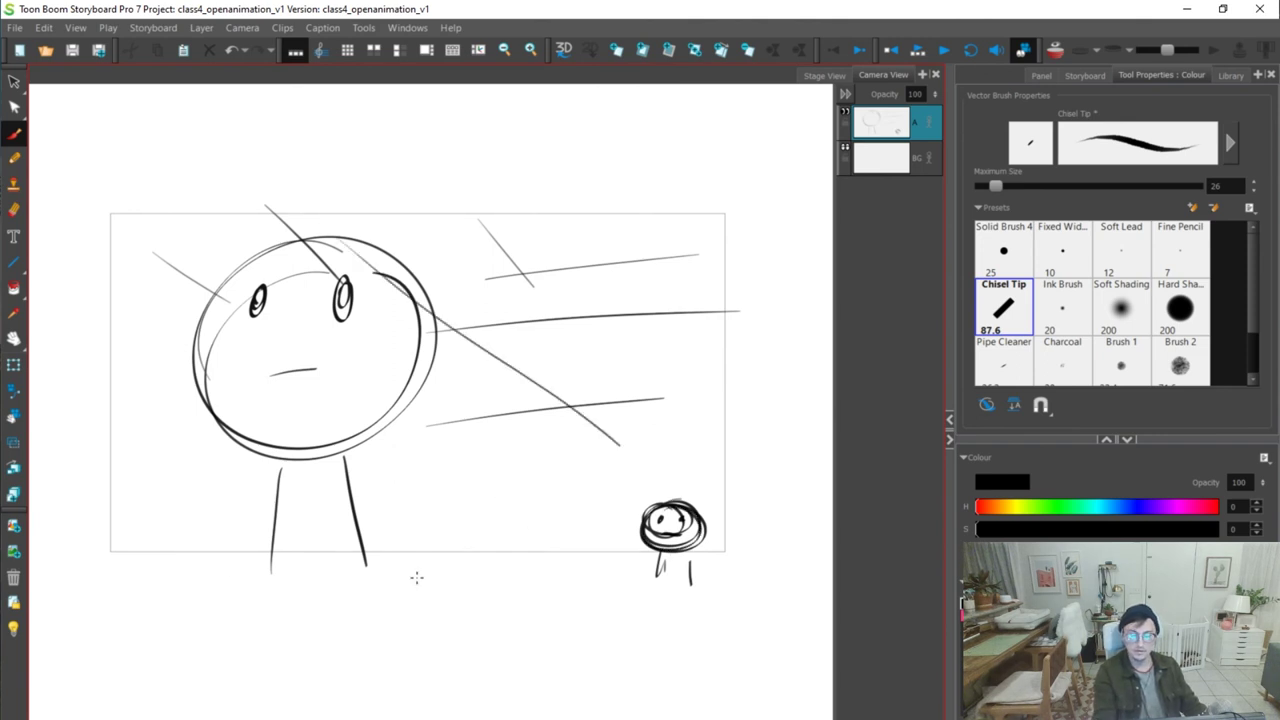
Brush a thin, nearly horizontal line below the frame and undo the stray strokes above it
drag(149, 588, 723, 648)
key(ctrl+z)
drag(252, 695, 544, 672)
drag(243, 583, 608, 598)
key(ctrl+z)
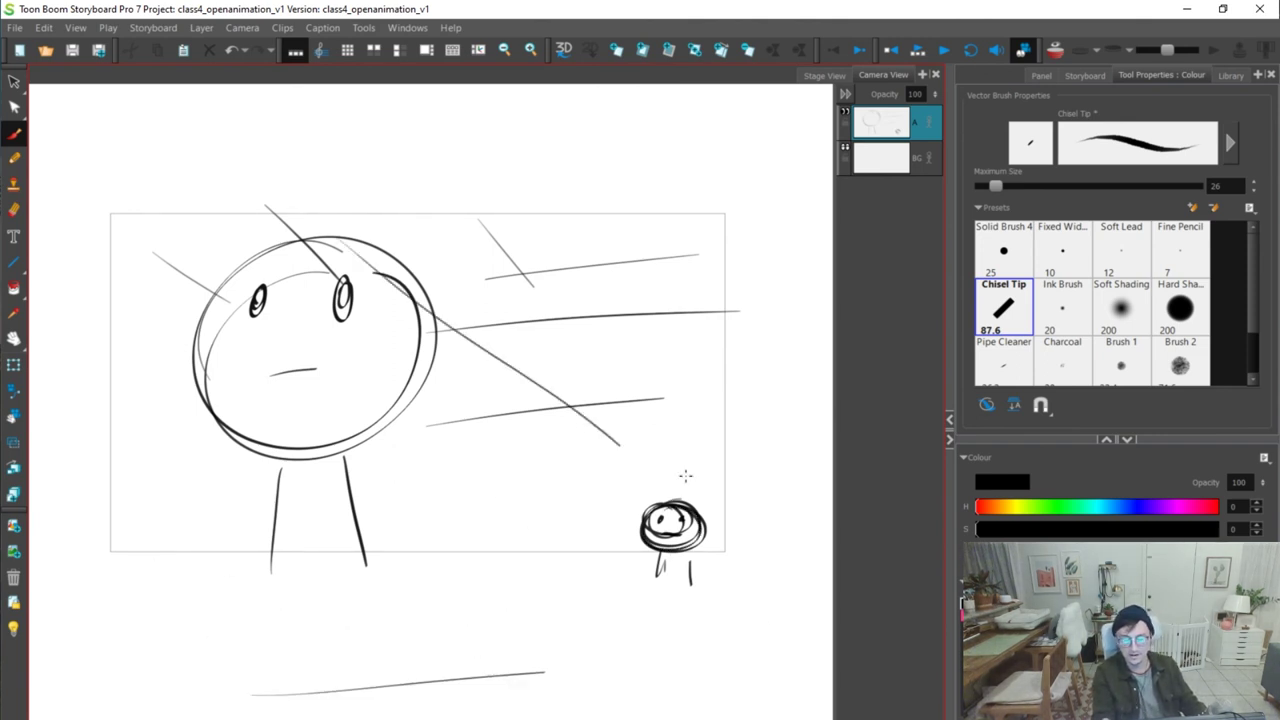
Go to the assignment panel with the rabbit in the FREE box and save the project
key(g)
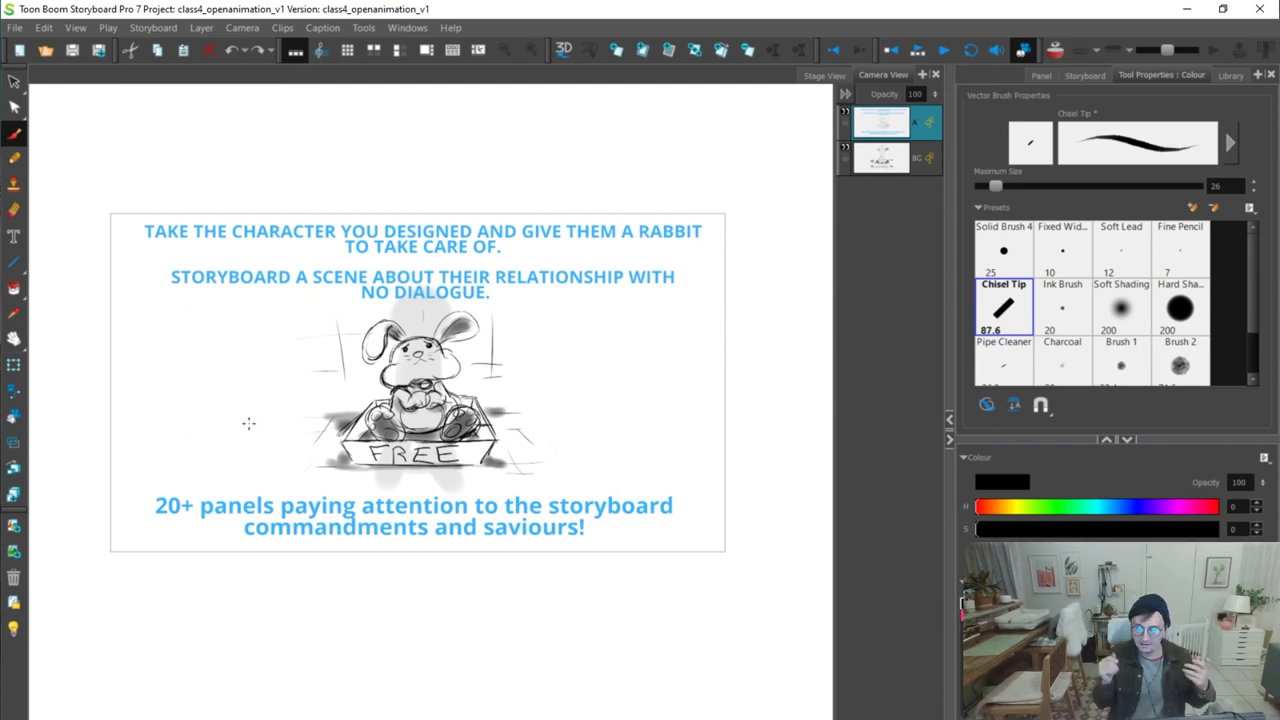
key(ctrl+s)
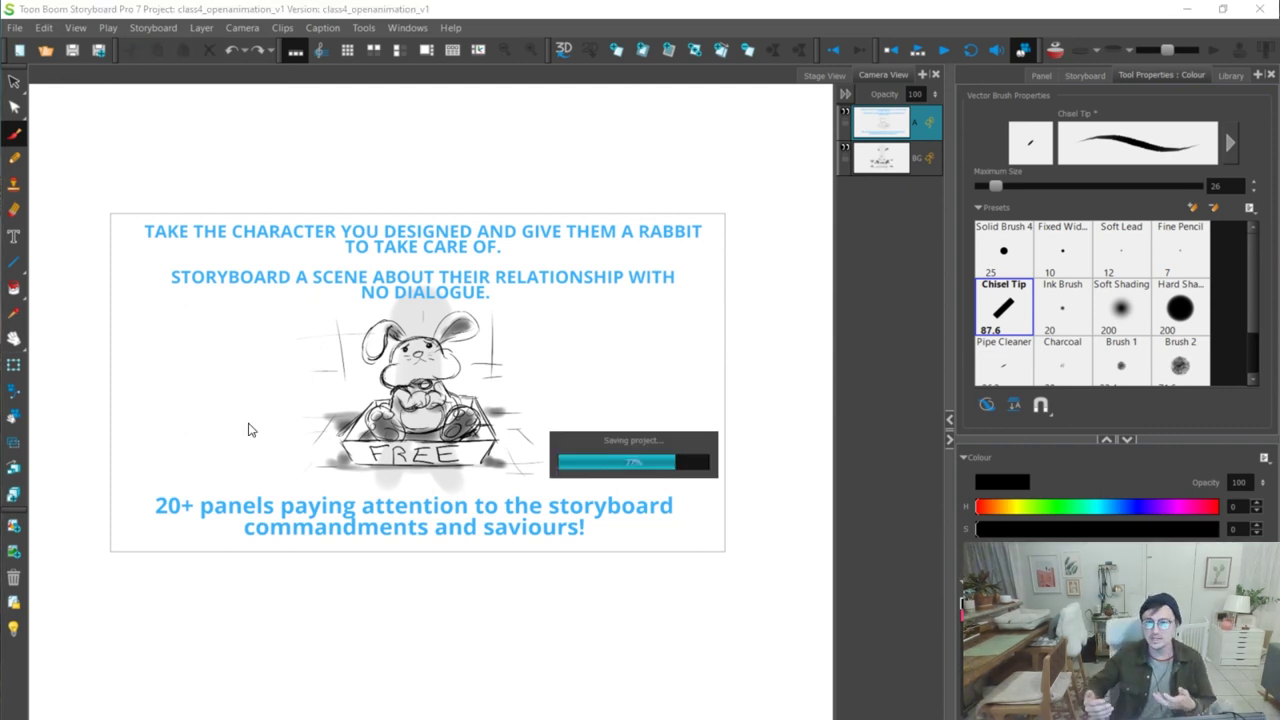